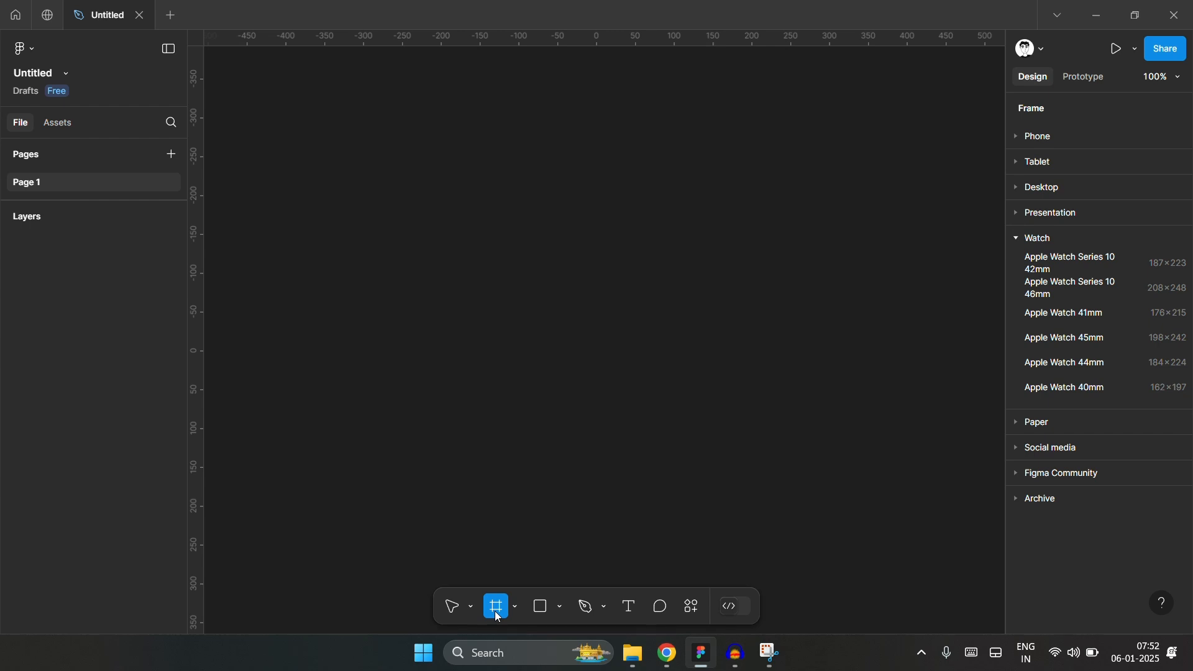
# - Create a 1440 × 1024 Desktop preset frame and rename it "music app landing page"
pyautogui.click(1040, 186)
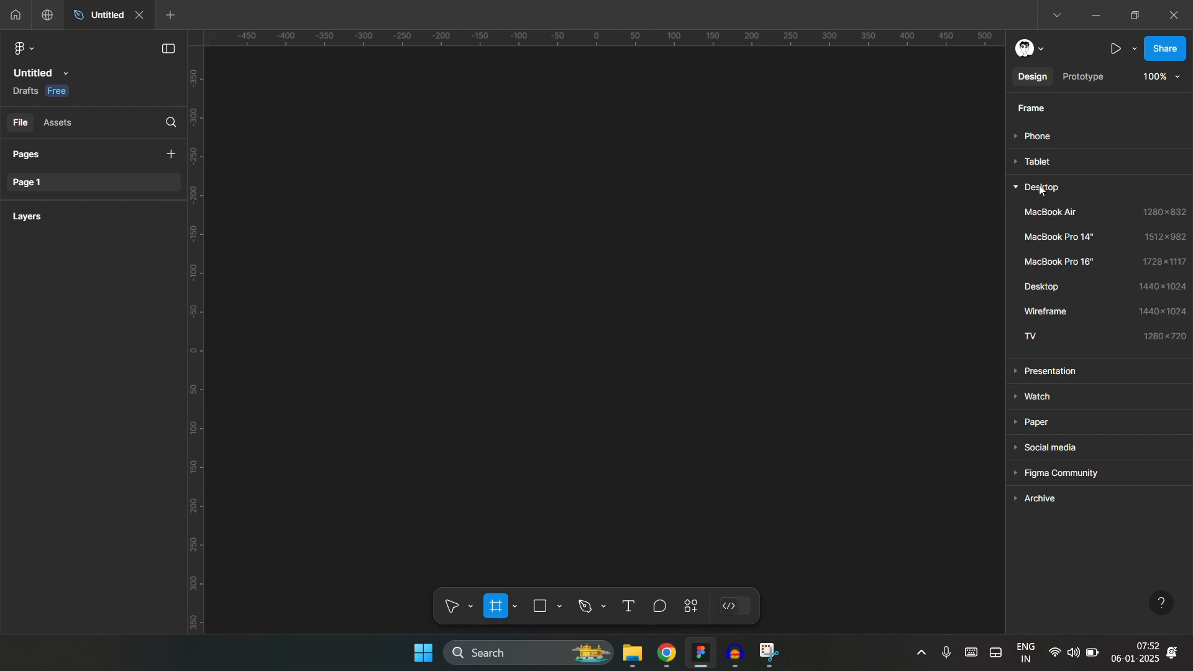
pyautogui.click(1064, 290)
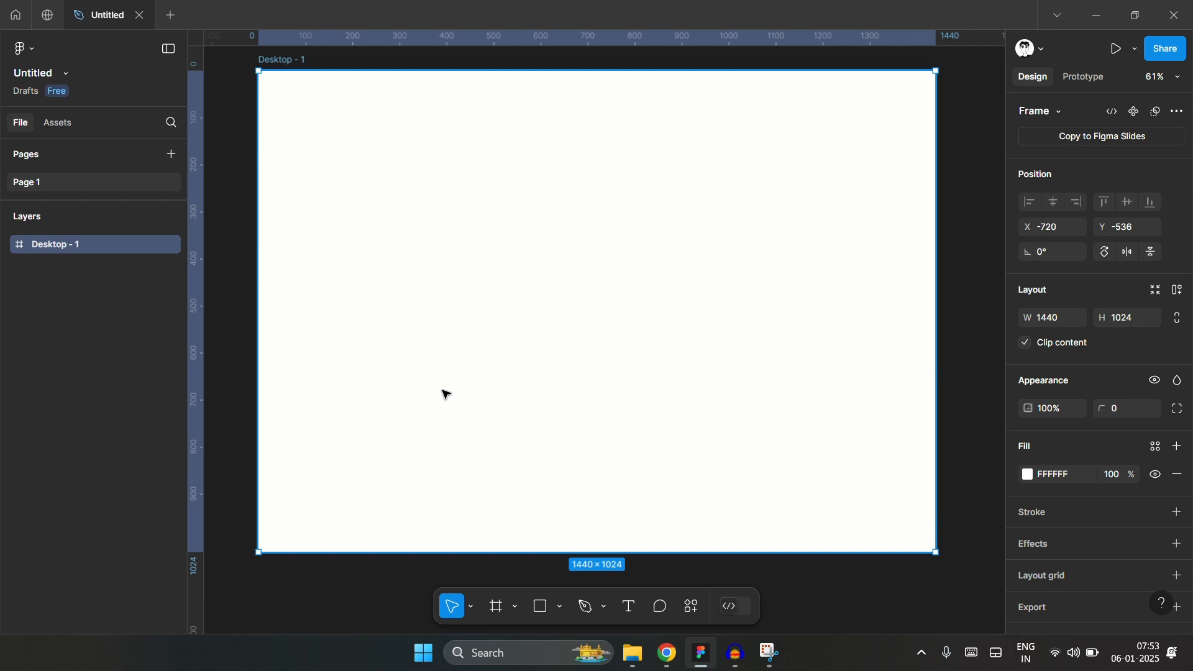
pyautogui.scroll(1, 447, 394)
pyautogui.doubleClick(291, 87)
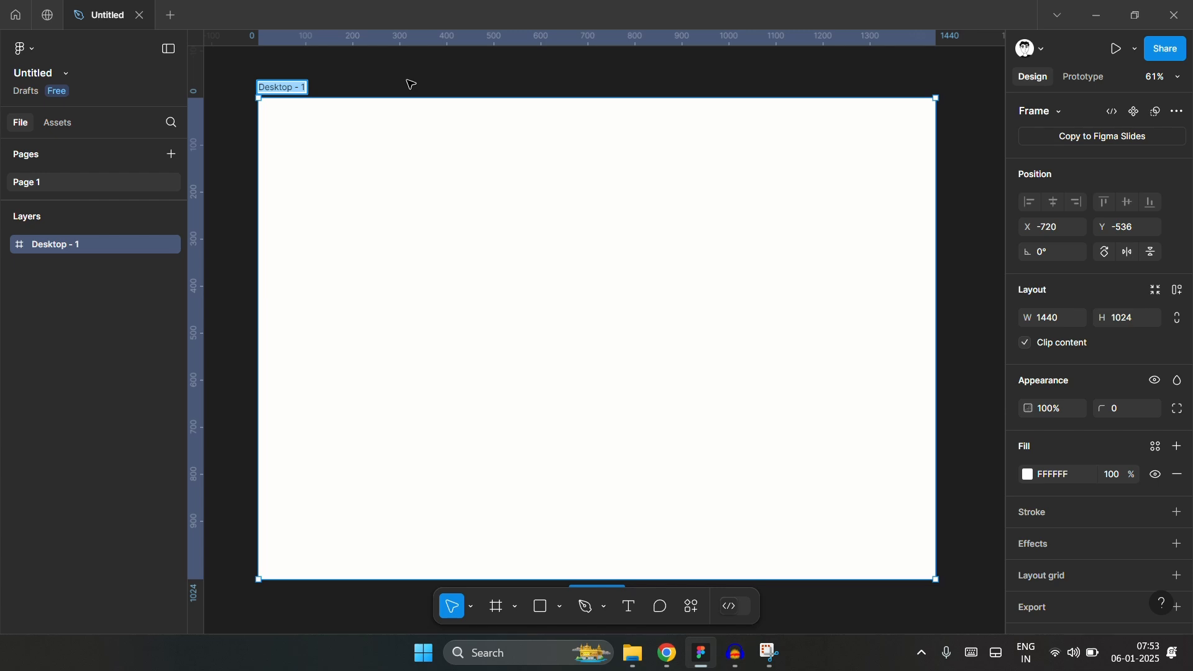
pyautogui.write('music app landing page')
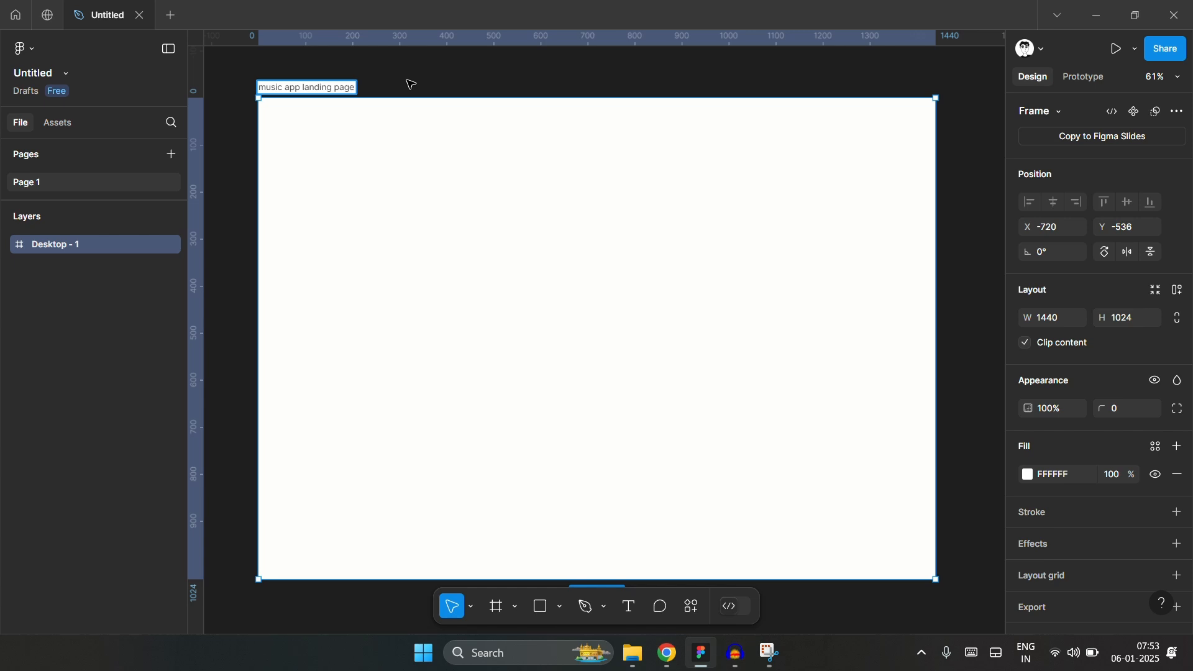
pyautogui.click(413, 84)
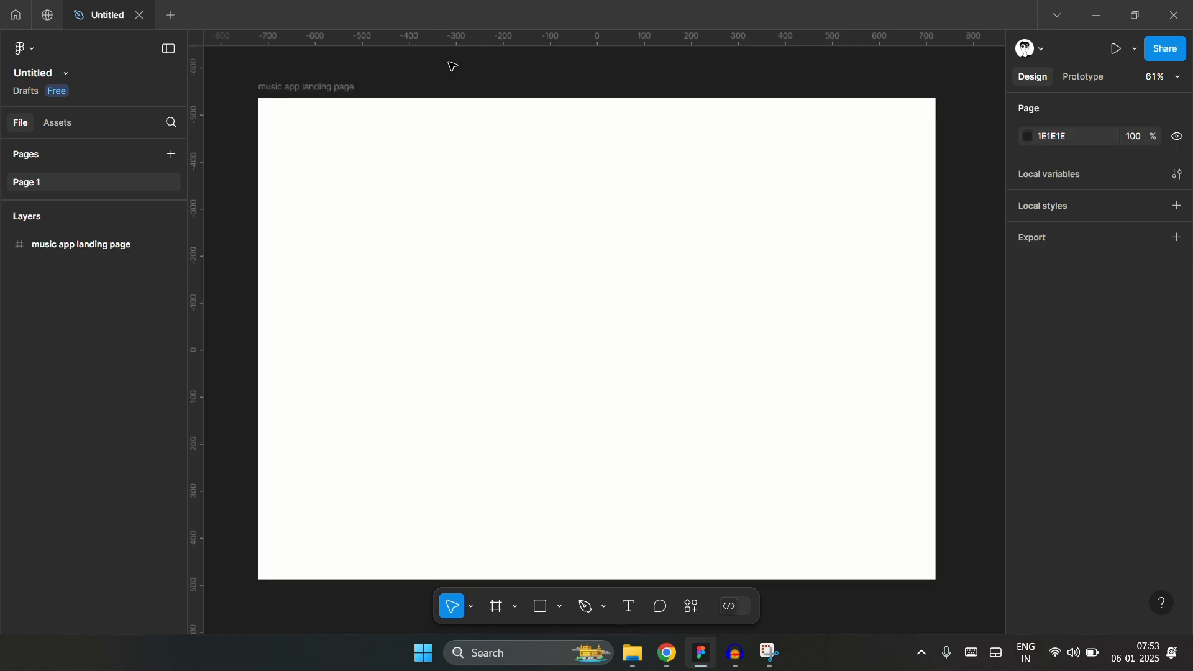
# - Add a layout grid to the music app landing page frame and make it 12 columns
pyautogui.click(348, 87)
pyautogui.scroll(-1, 1138, 466)
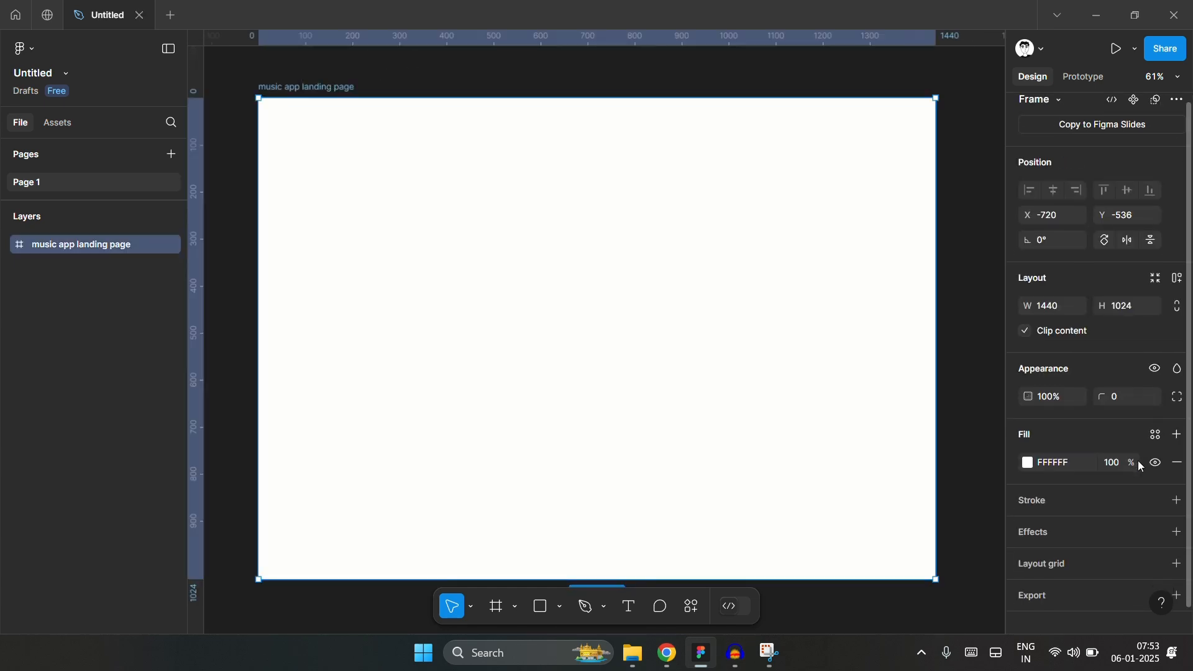
pyautogui.click(1036, 550)
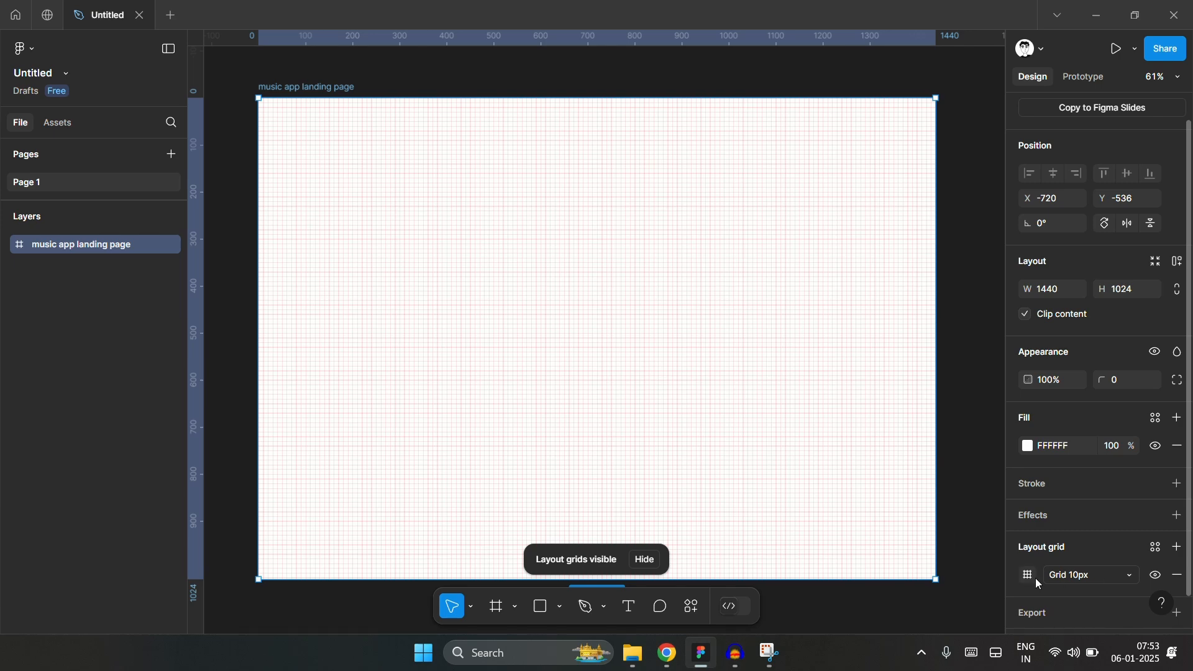
pyautogui.click(1035, 578)
pyautogui.click(1067, 576)
pyautogui.click(1077, 593)
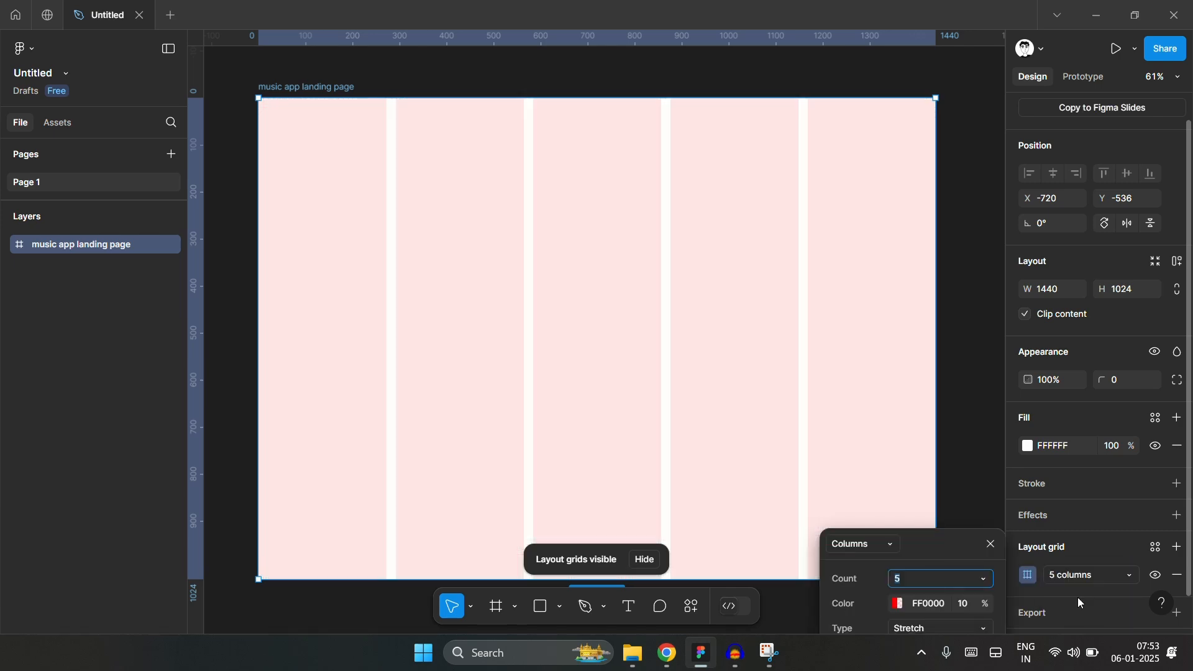
pyautogui.click(904, 479)
pyautogui.write('12')
pyautogui.press('Return')
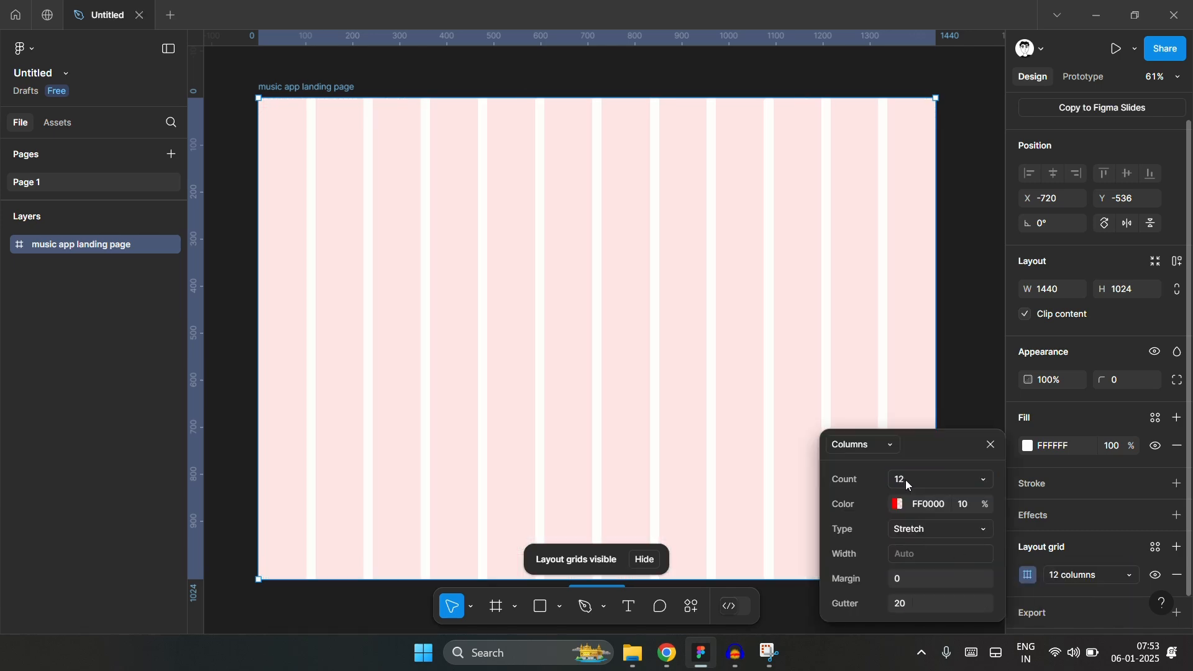
# - Set the column grid's type to Center and the column width to 80
pyautogui.click(919, 530)
pyautogui.click(936, 499)
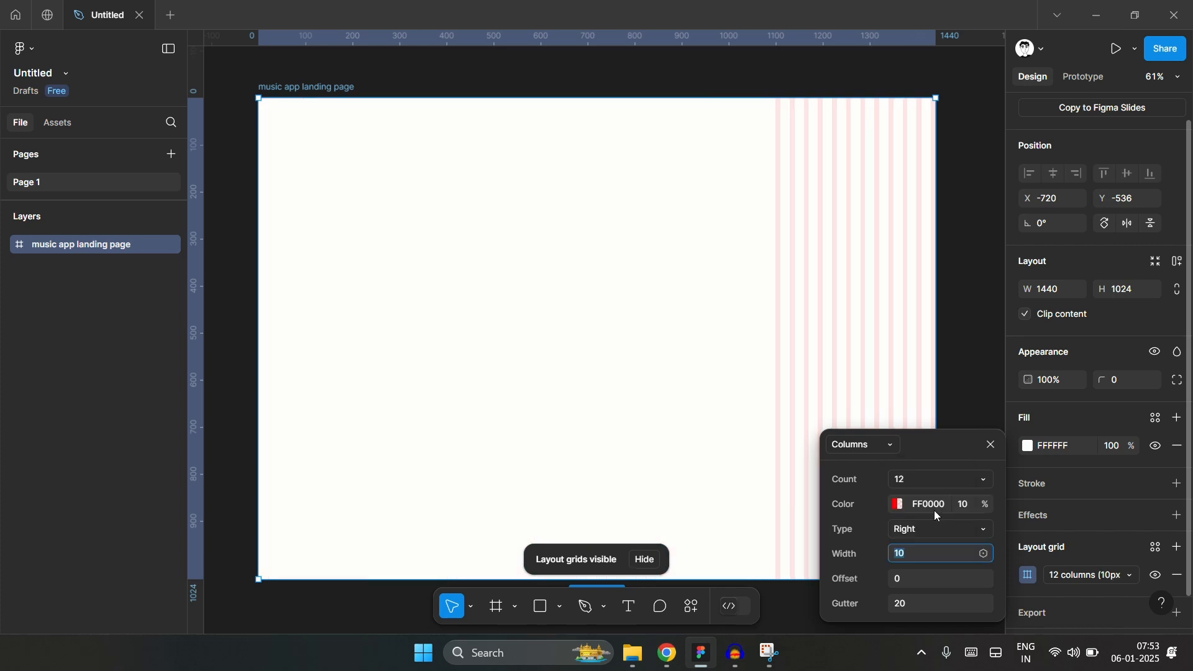
pyautogui.click(924, 538)
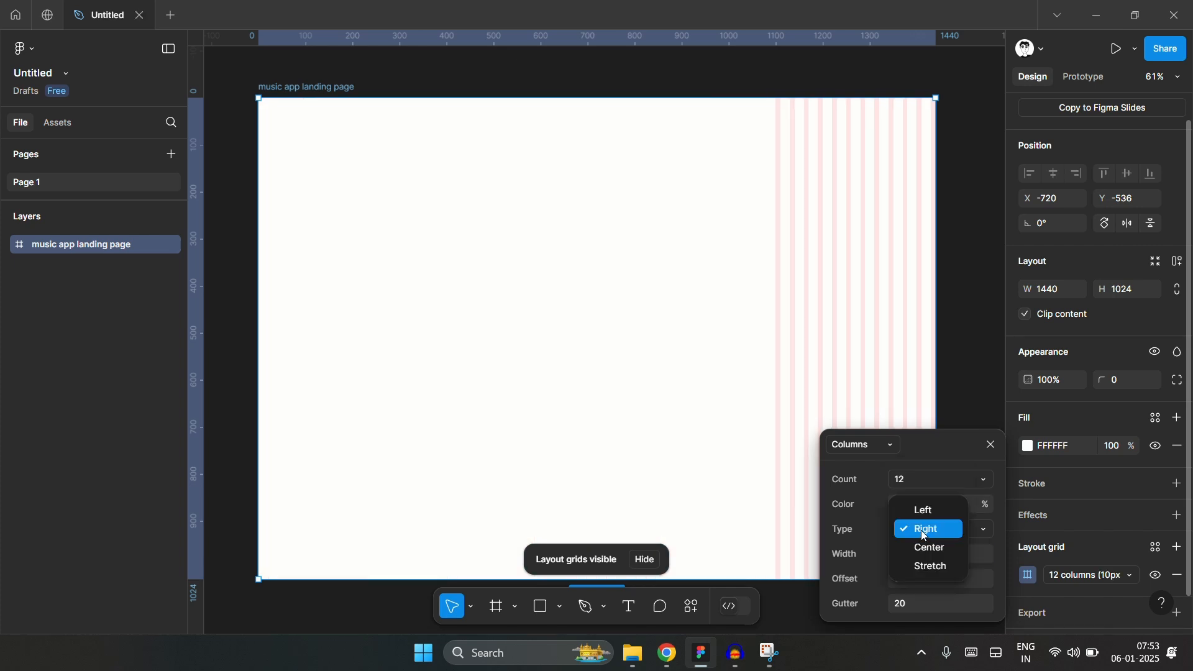
pyautogui.click(928, 550)
pyautogui.click(919, 559)
pyautogui.write('30')
pyautogui.press('Return')
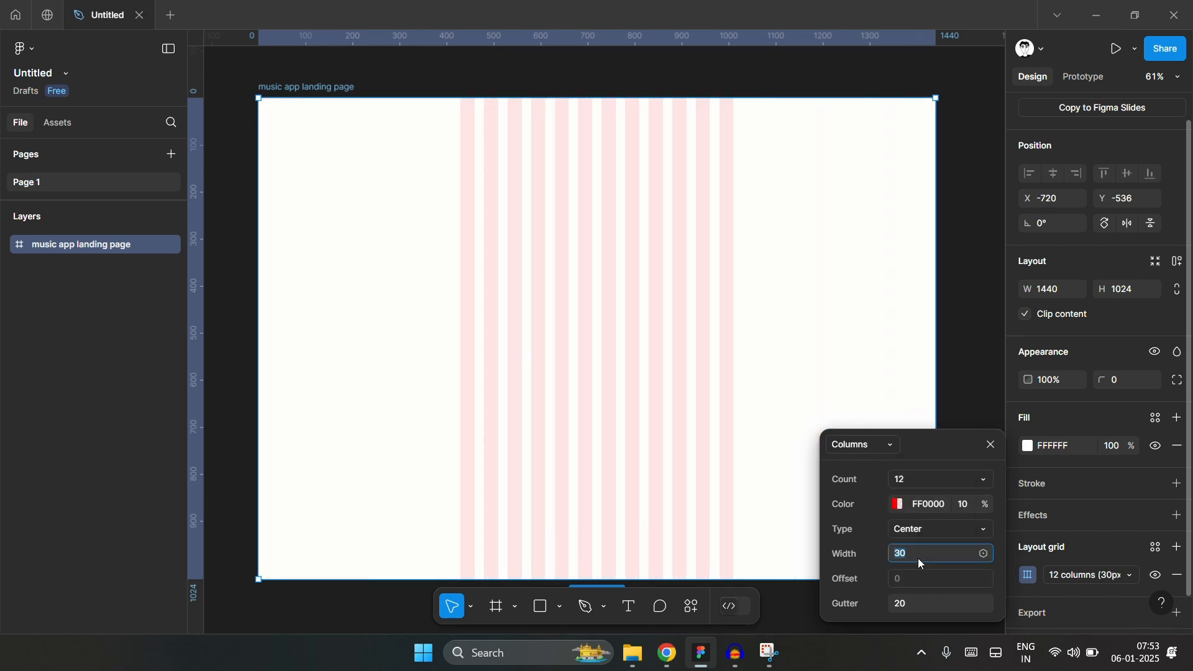
pyautogui.write('80')
pyautogui.press('Return')
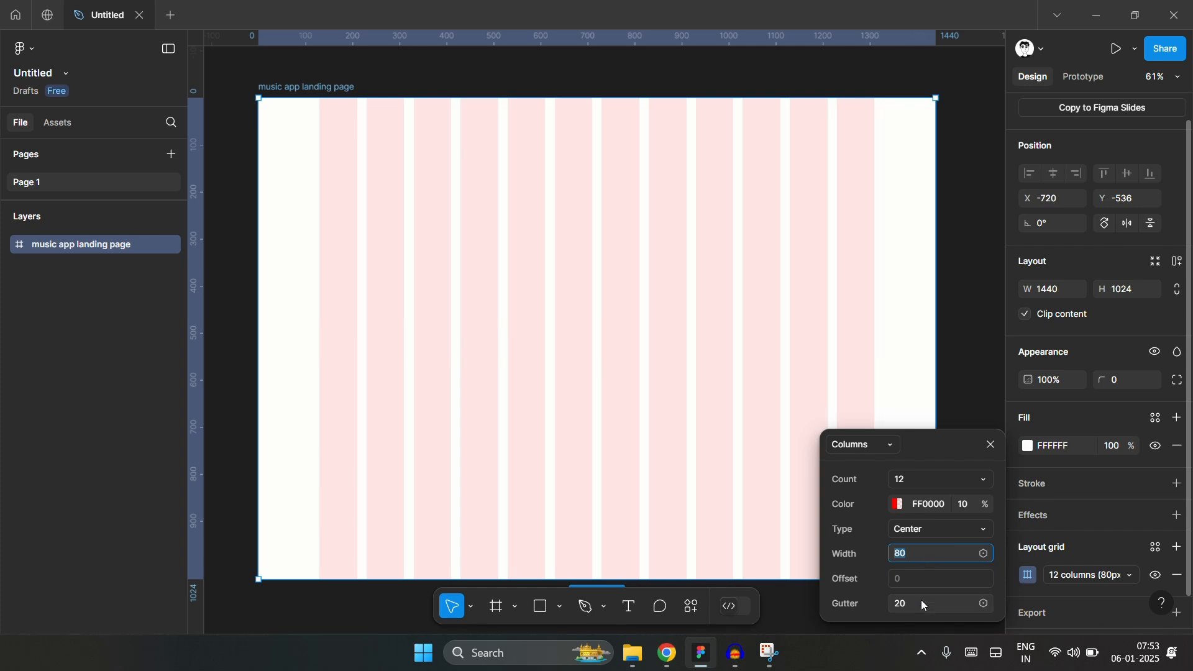
pyautogui.click(922, 604)
pyautogui.click(919, 557)
pyautogui.click(403, 73)
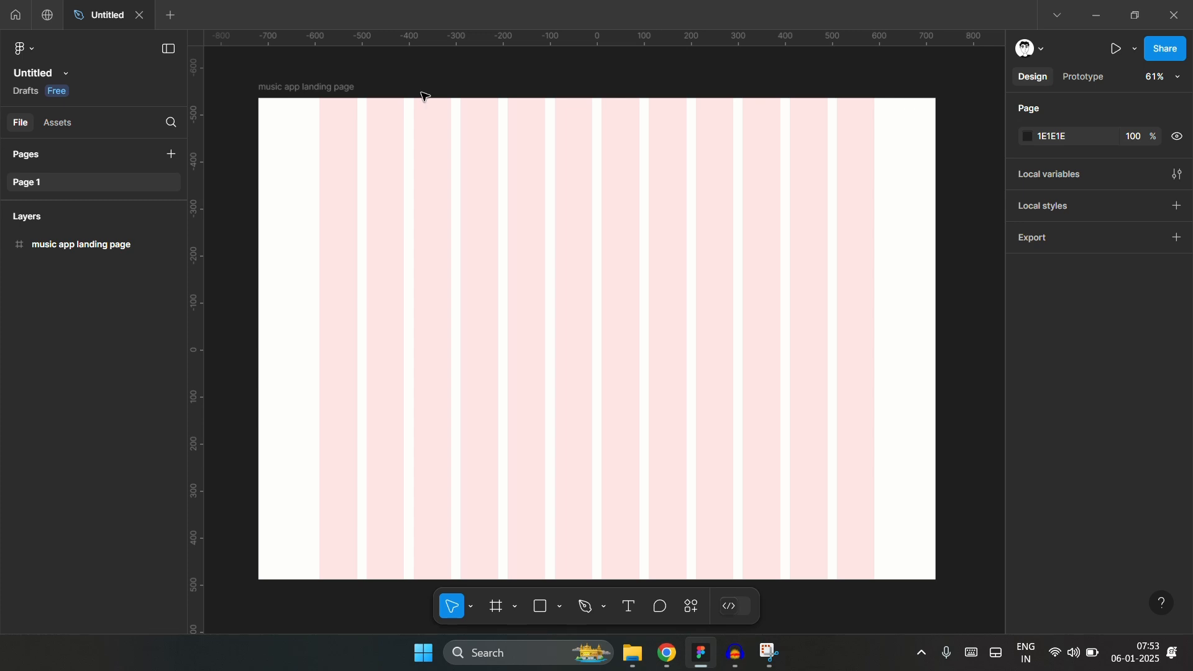
# - Add the text "Musy" near the frame's upper-left area, at about X 221, Y 49, with font size 20
pyautogui.scroll(3, 372, 93)
pyautogui.hscroll(-2, 376, 91)
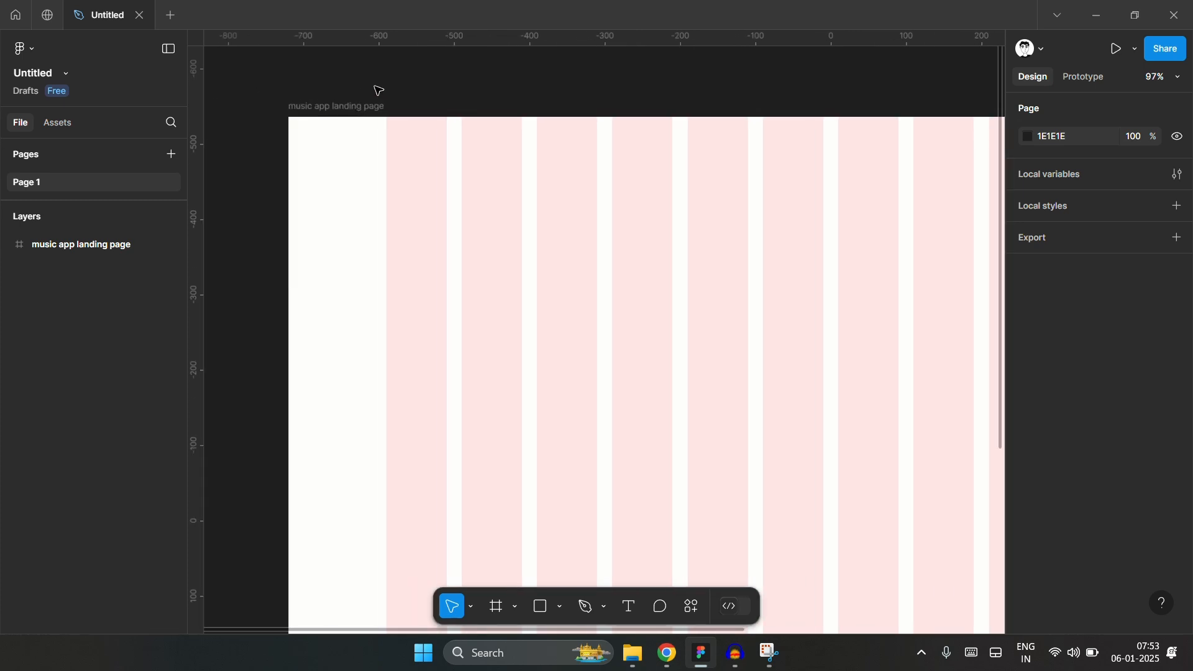
pyautogui.scroll(3, 379, 90)
pyautogui.scroll(2, 377, 89)
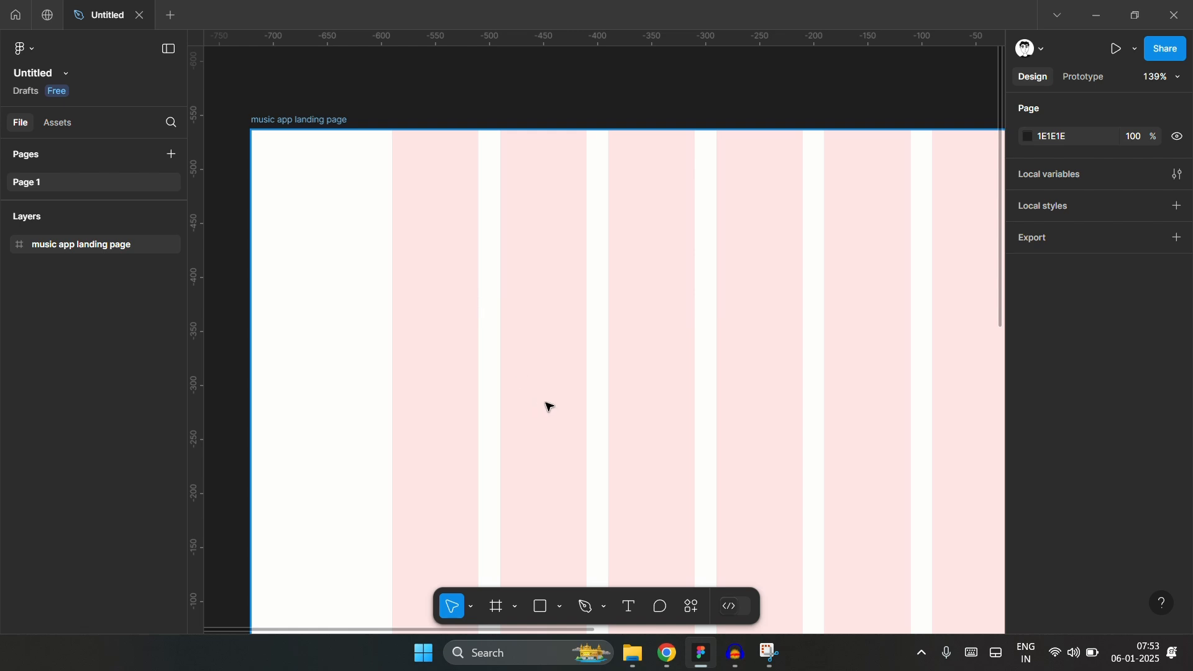
pyautogui.press('t')
pyautogui.click(490, 184)
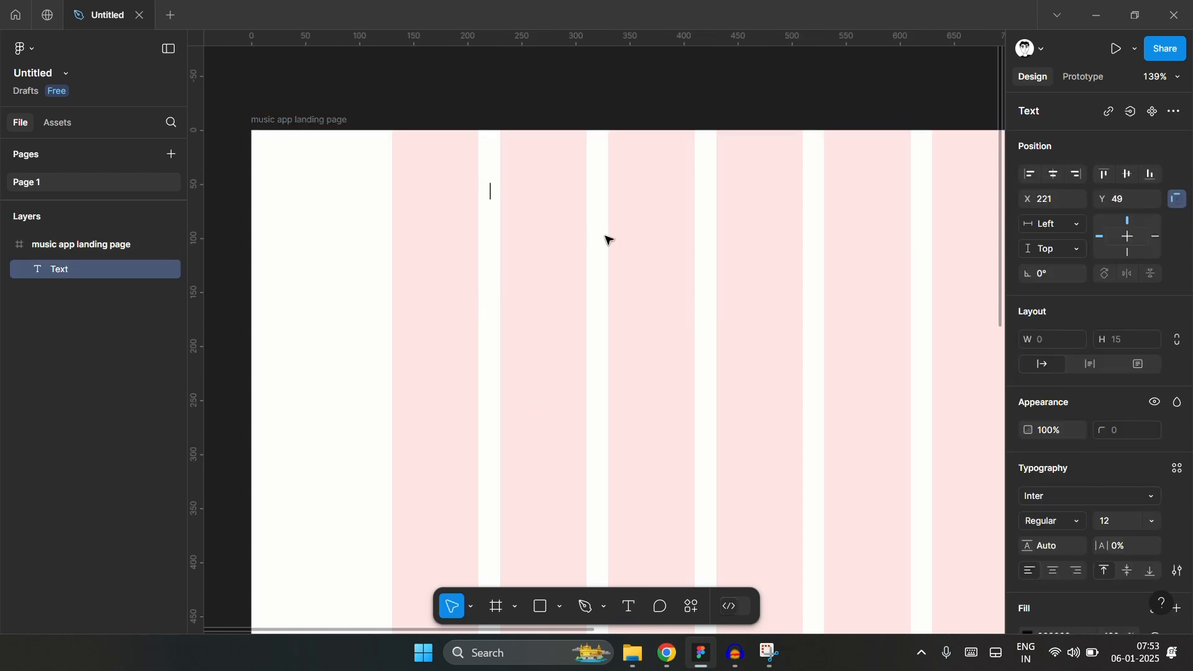
pyautogui.write('Musy')
pyautogui.hotkey('ctrl', 'a')
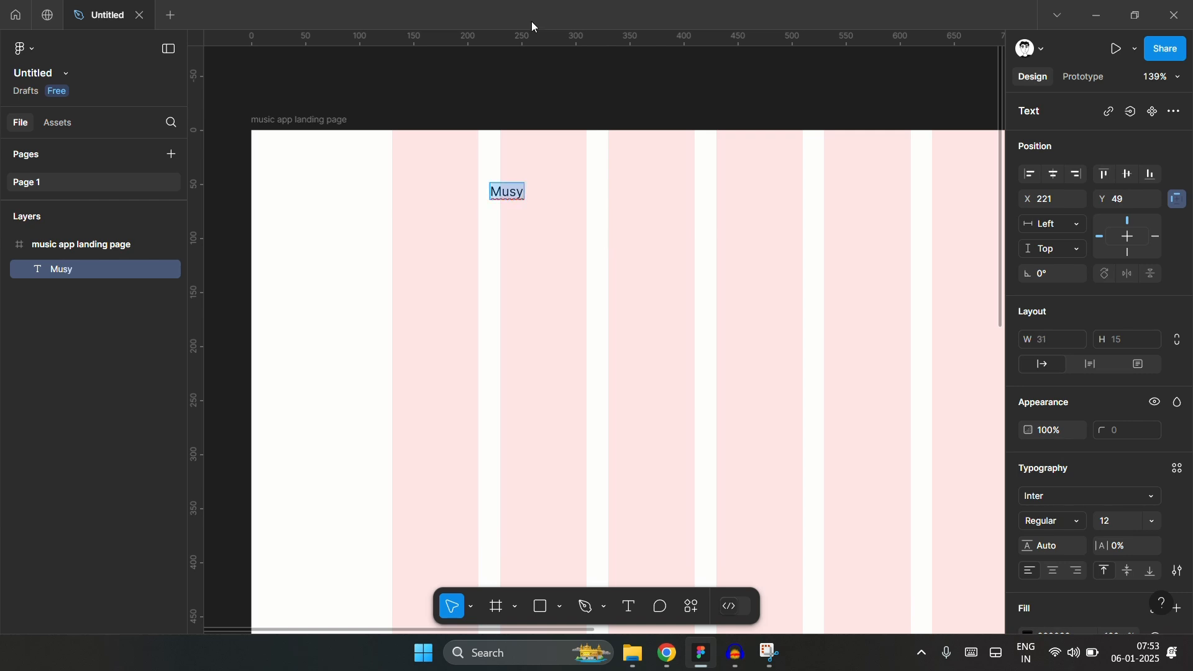
pyautogui.click(1113, 523)
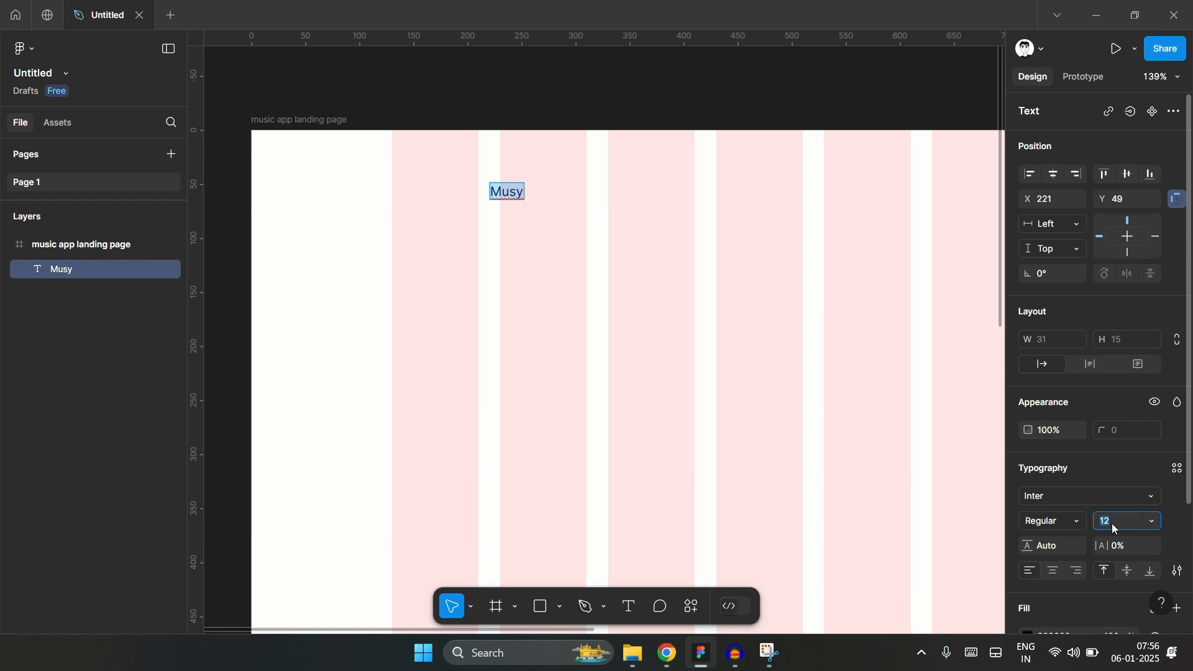
pyautogui.press('Return')
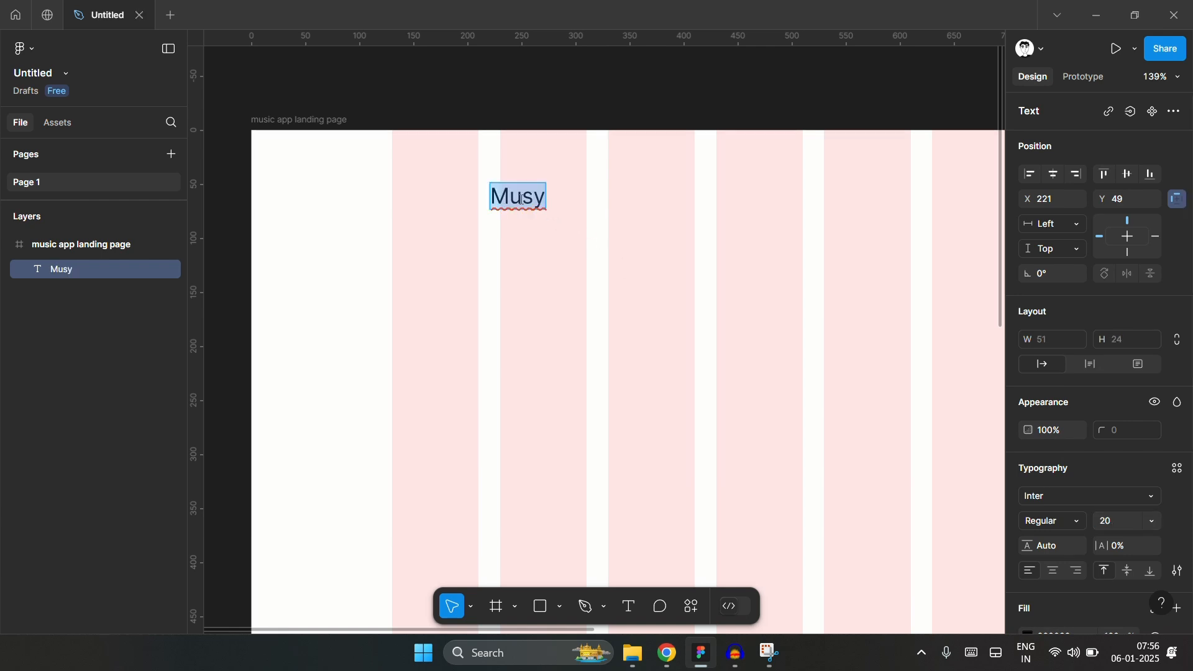
pyautogui.press('Escape')
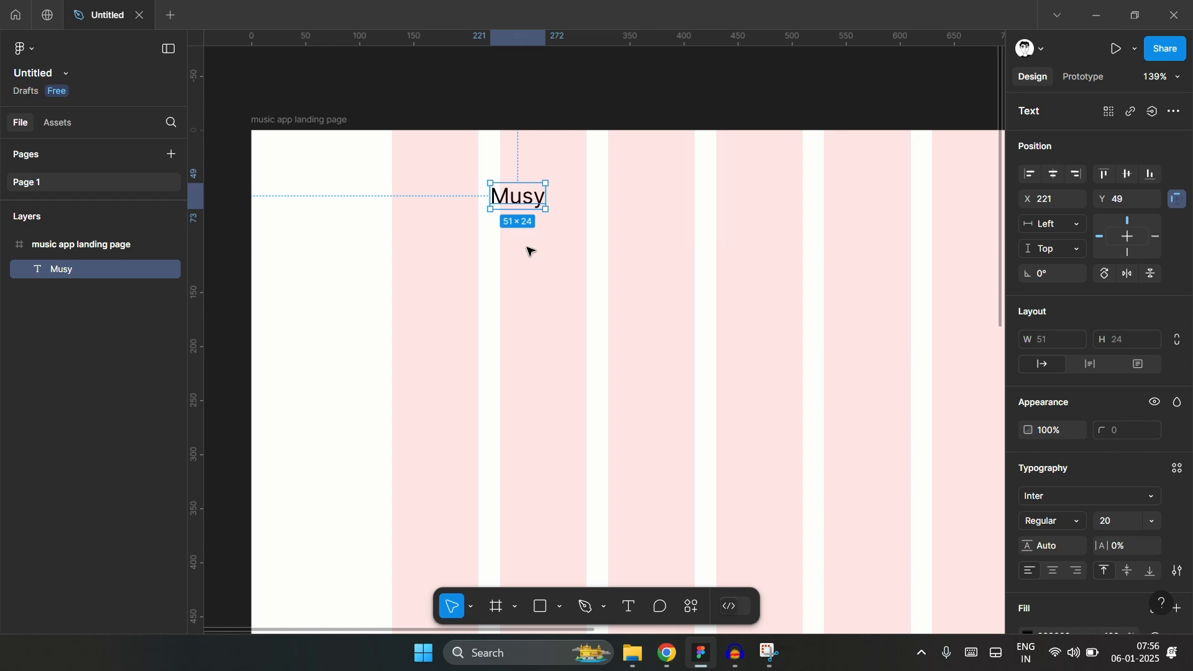
pyautogui.click(578, 267)
# - Draw a circle of about 39 × 39 in the first grid column, beside the Musy text
pyautogui.scroll(3, 398, 181)
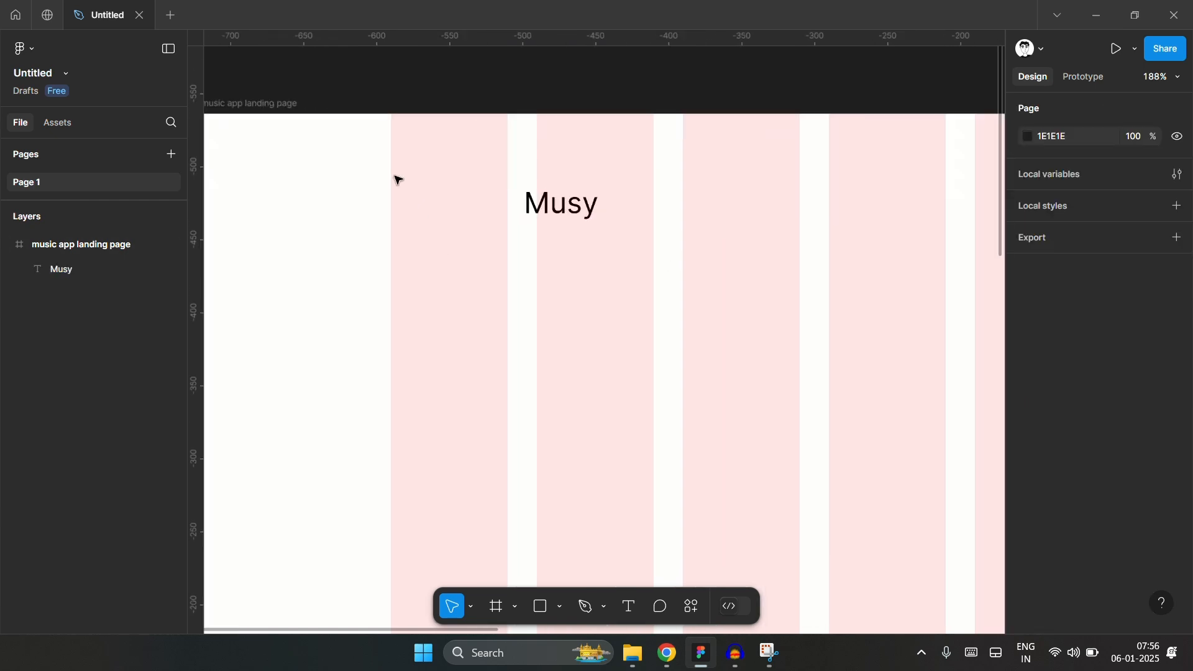
pyautogui.click(560, 607)
pyautogui.click(564, 512)
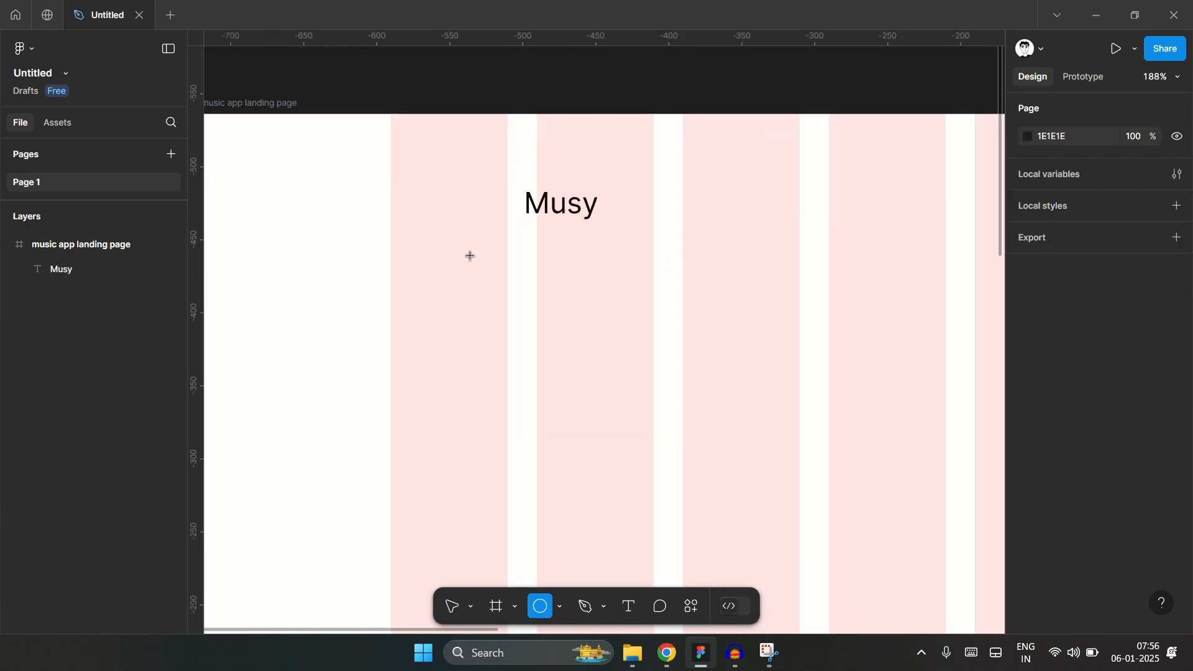
pyautogui.moveTo(418, 176); pyautogui.dragTo(431, 188)
pyautogui.moveTo(506, 251); pyautogui.dragTo(477, 234)
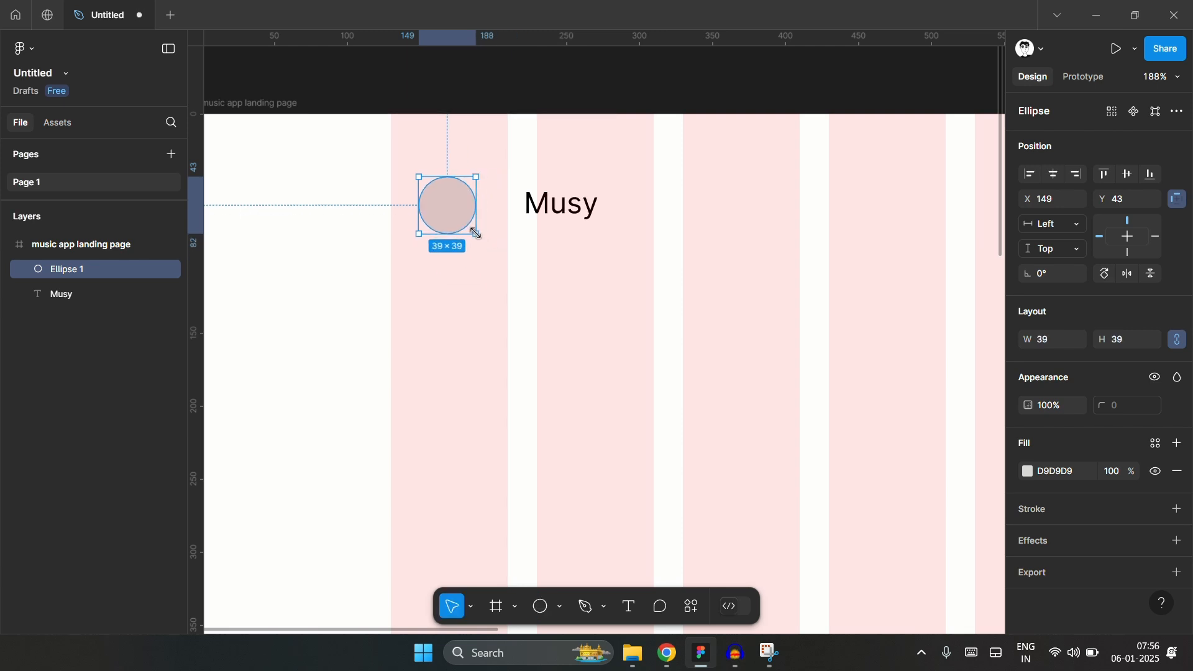
pyautogui.click(505, 260)
pyautogui.scroll(4, 472, 181)
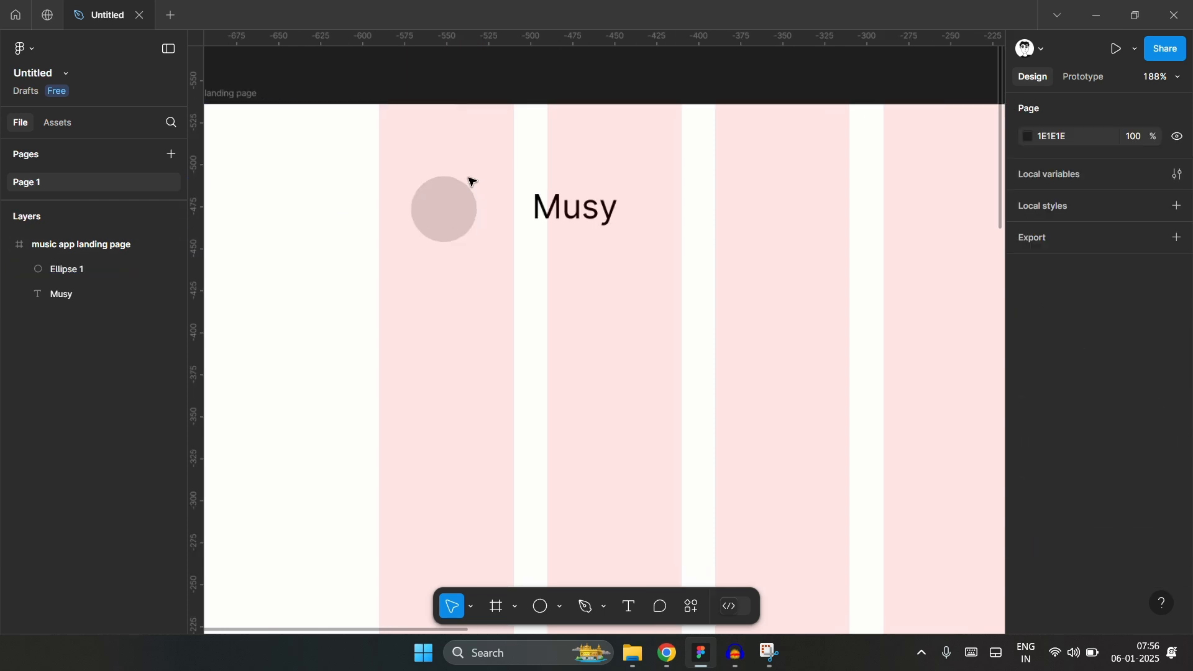
pyautogui.click(444, 205)
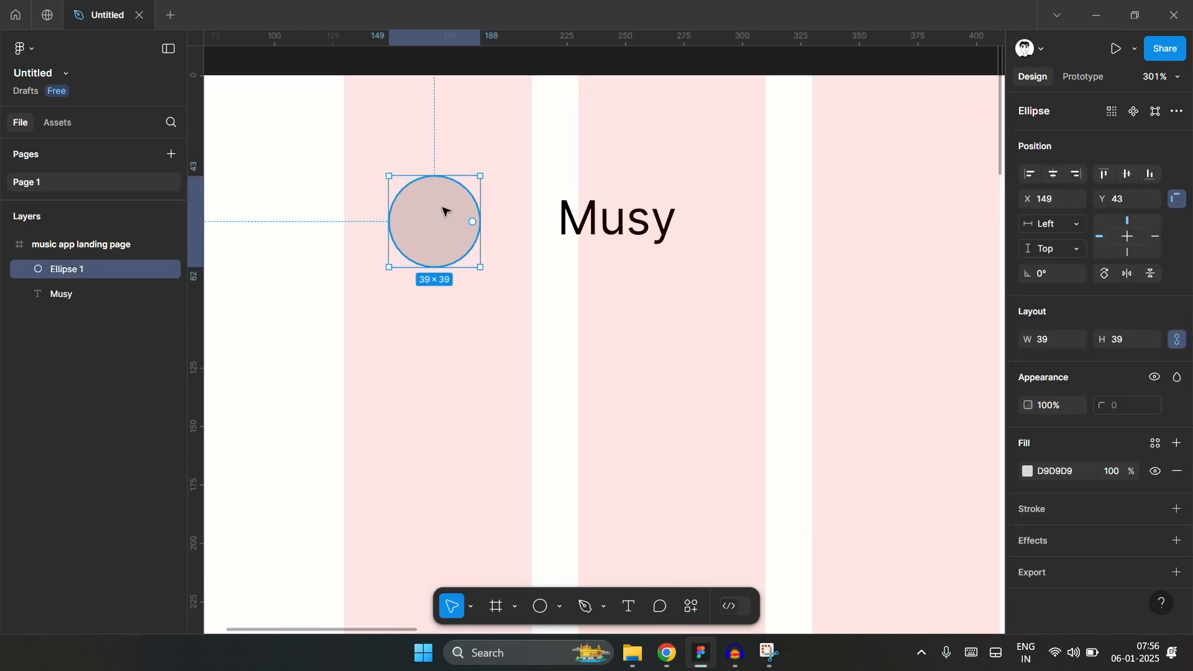
# - Switch to the Icônes site in Chrome, search for "music" and copy the ic:round-music-note icon as SVG
pyautogui.click(667, 653)
pyautogui.click(47, 14)
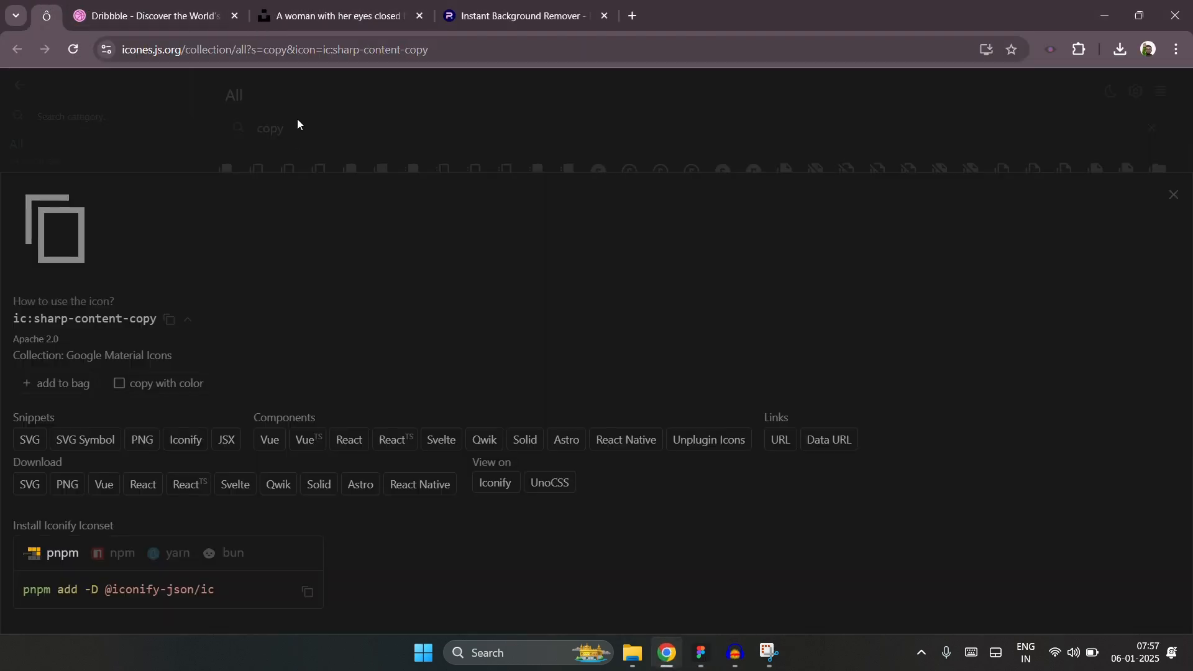
pyautogui.click(344, 134)
pyautogui.doubleClick(345, 129)
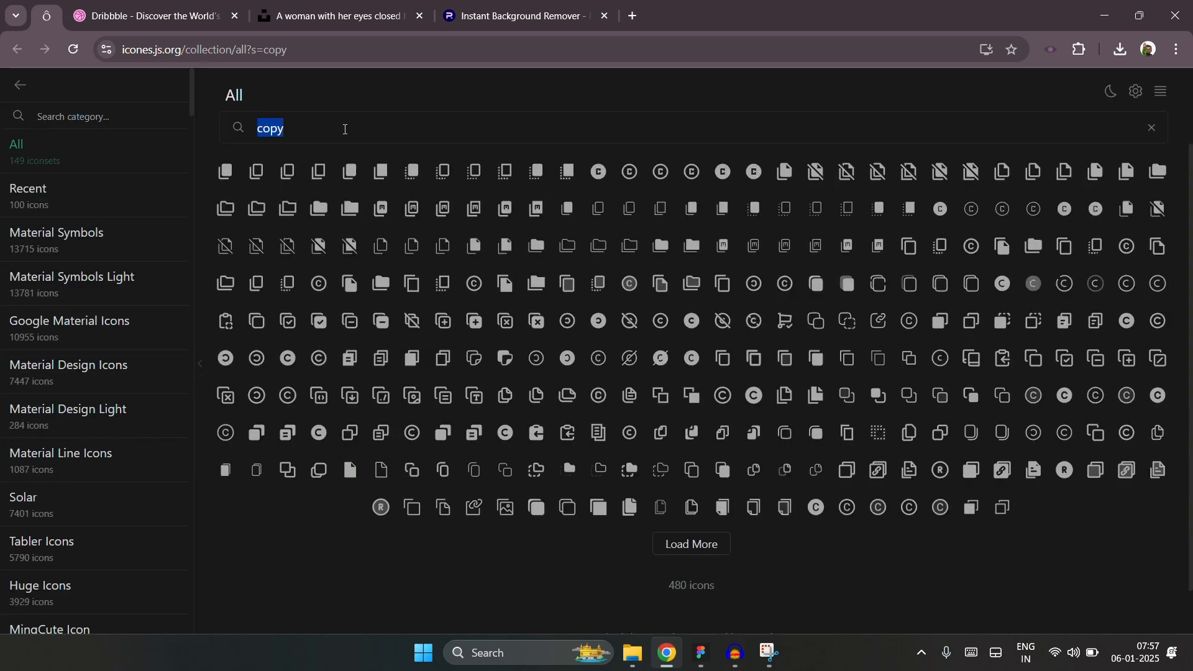
pyautogui.write('music')
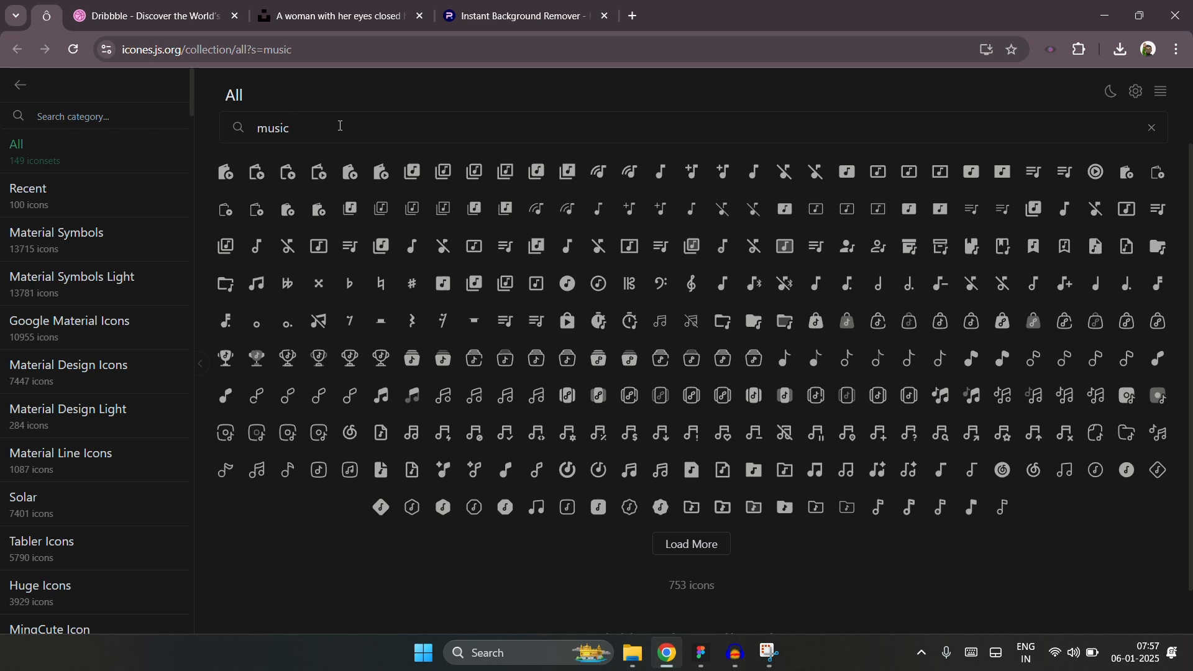
pyautogui.click(412, 247)
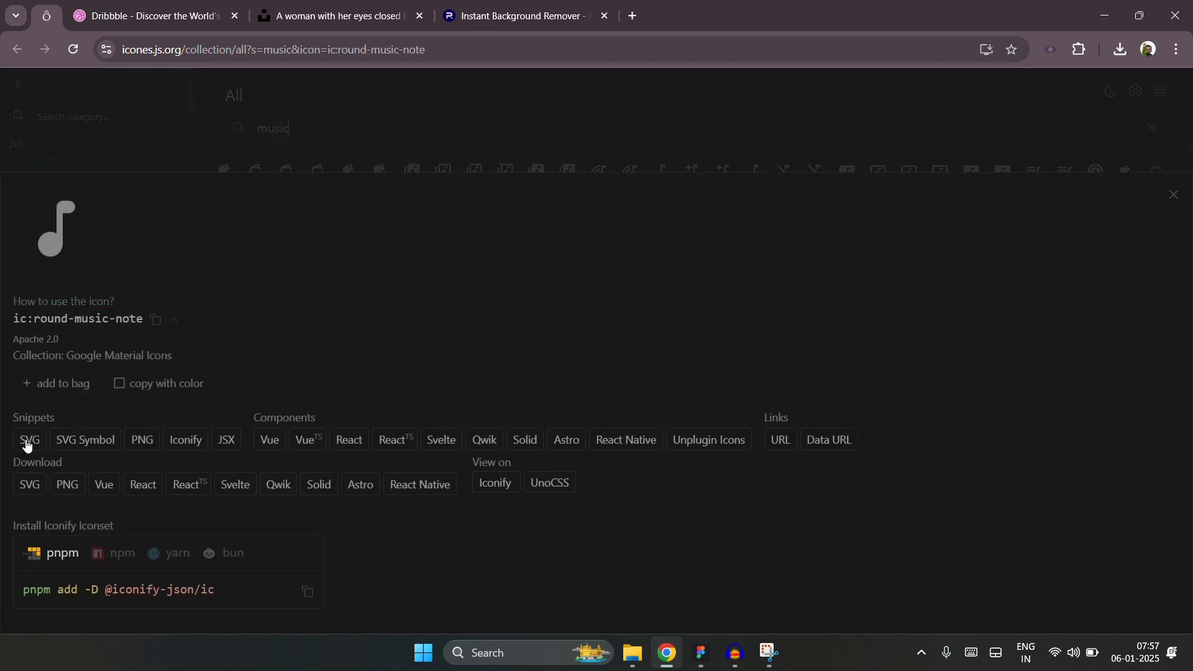
pyautogui.click(269, 439)
# - Switch back to Figma, paste the music note icon into the frame and center it on the circle
pyautogui.click(704, 661)
pyautogui.click(459, 311)
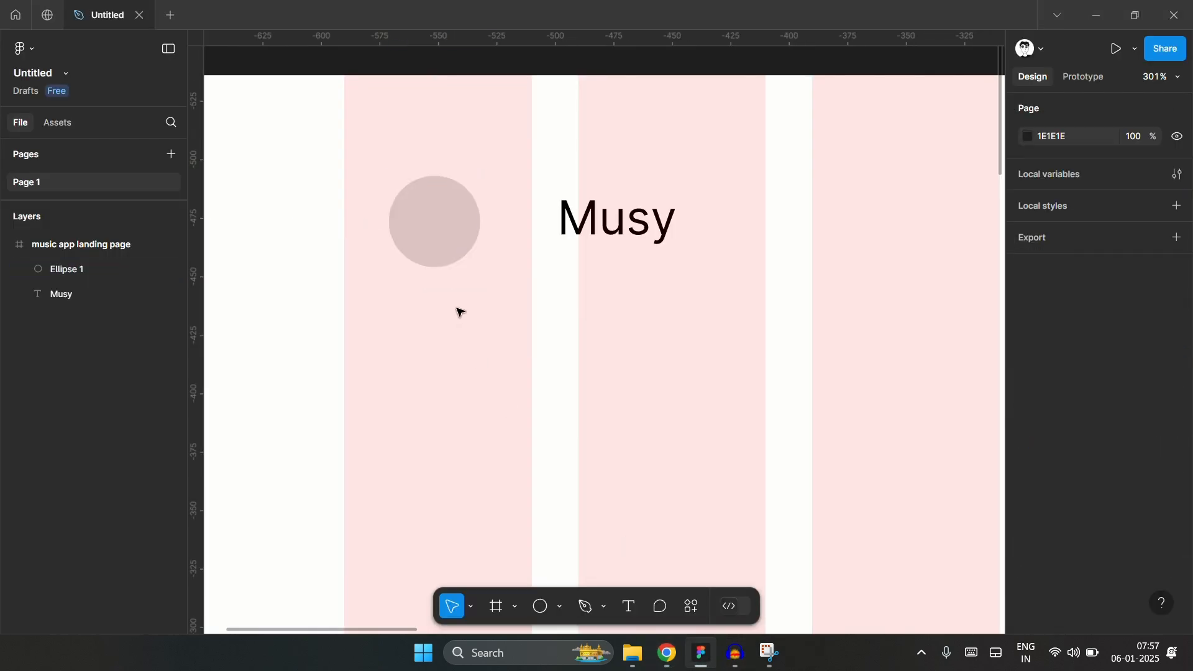
pyautogui.hotkey('ctrl', 'v')
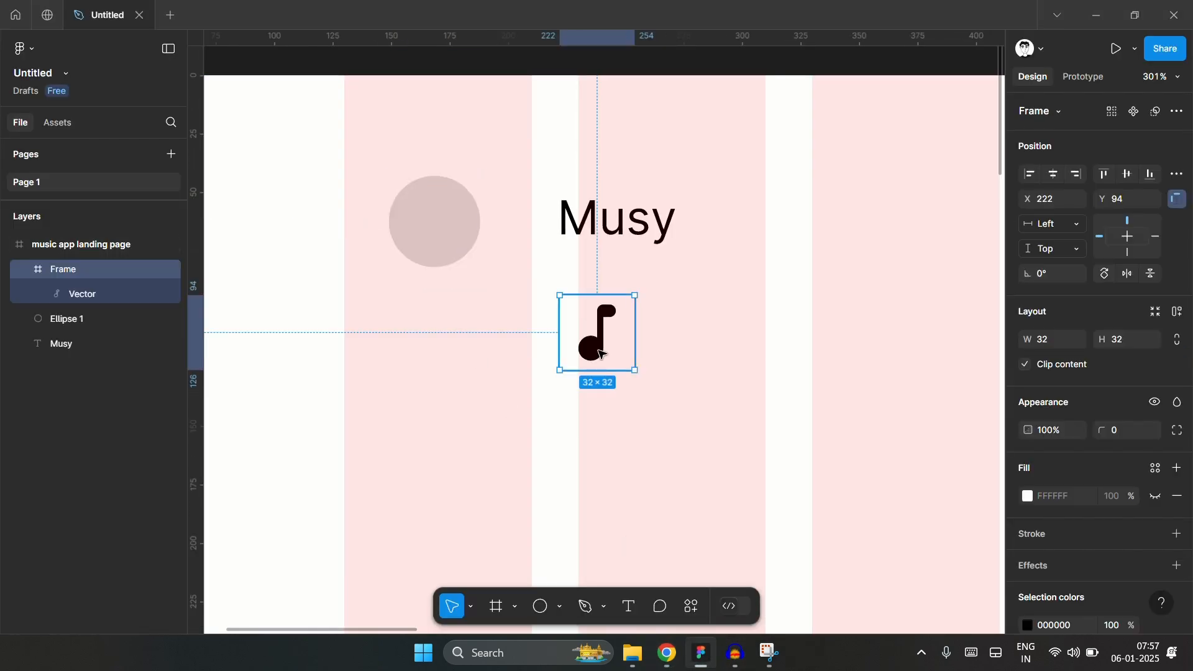
pyautogui.moveTo(578, 338); pyautogui.dragTo(439, 238)
# - Group the music note icon with the circle behind it
pyautogui.keyDown('shift'); pyautogui.click(480, 231); pyautogui.keyUp('shift')
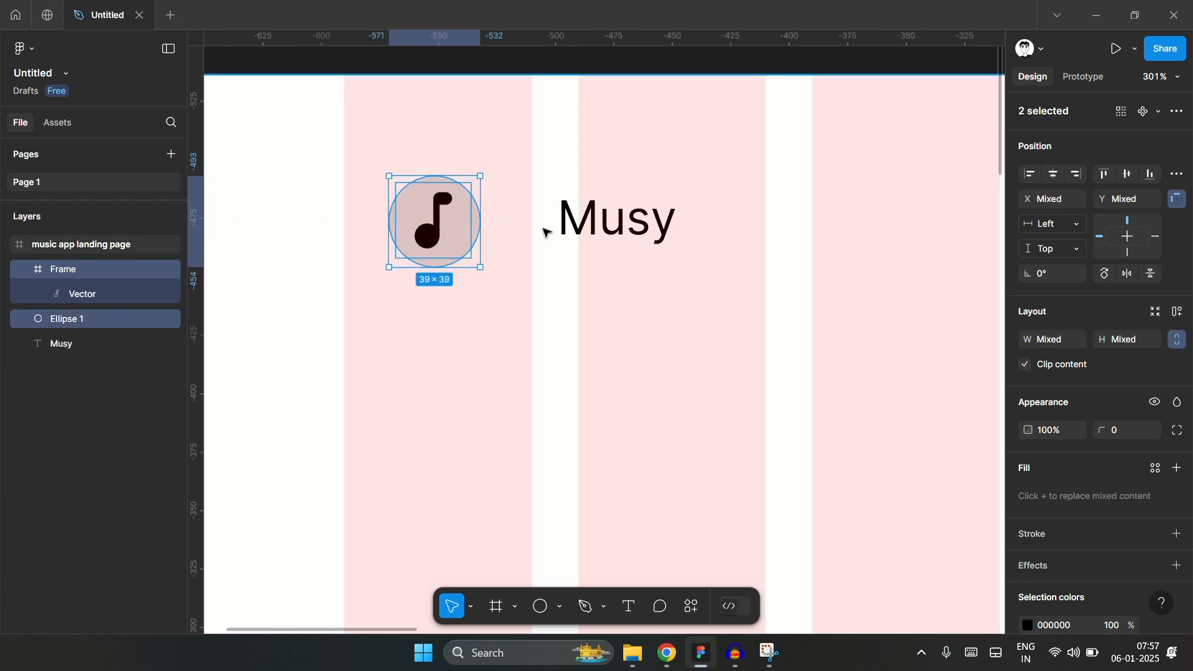
pyautogui.hotkey('ctrl', 'g')
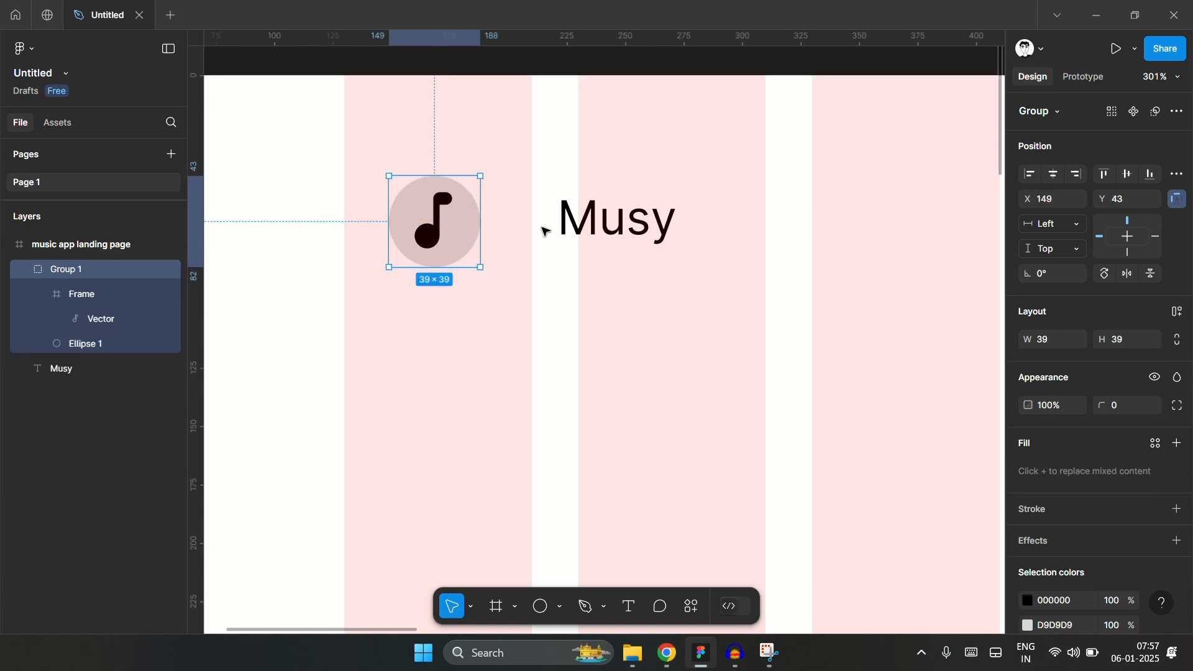
pyautogui.scroll(-2, 379, 283)
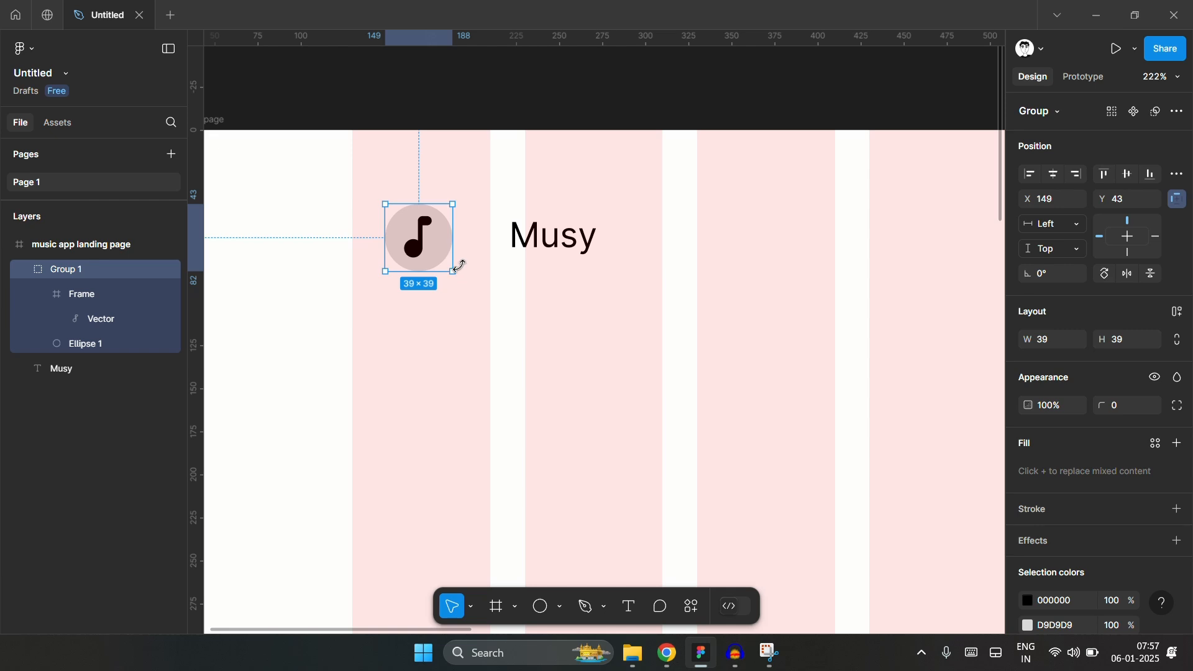
# - Move the Musy text closer to the music note circle and align the whole logo with the first grid column's left edge
pyautogui.click(560, 242)
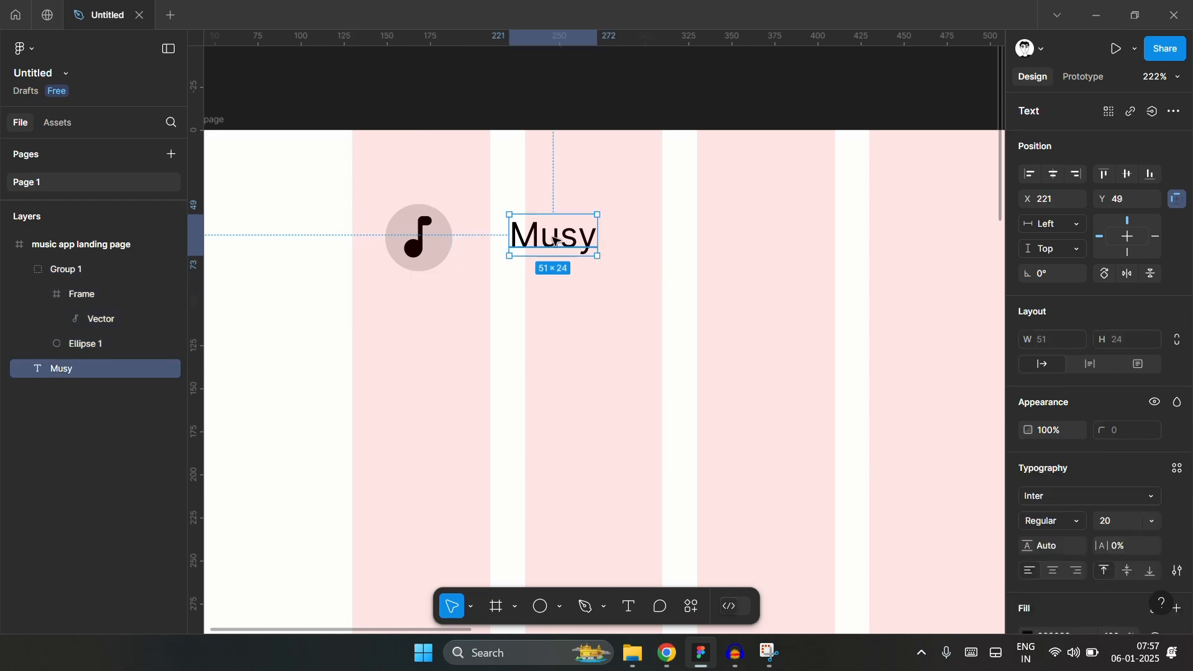
pyautogui.moveTo(553, 241); pyautogui.dragTo(514, 245)
pyautogui.click(499, 289)
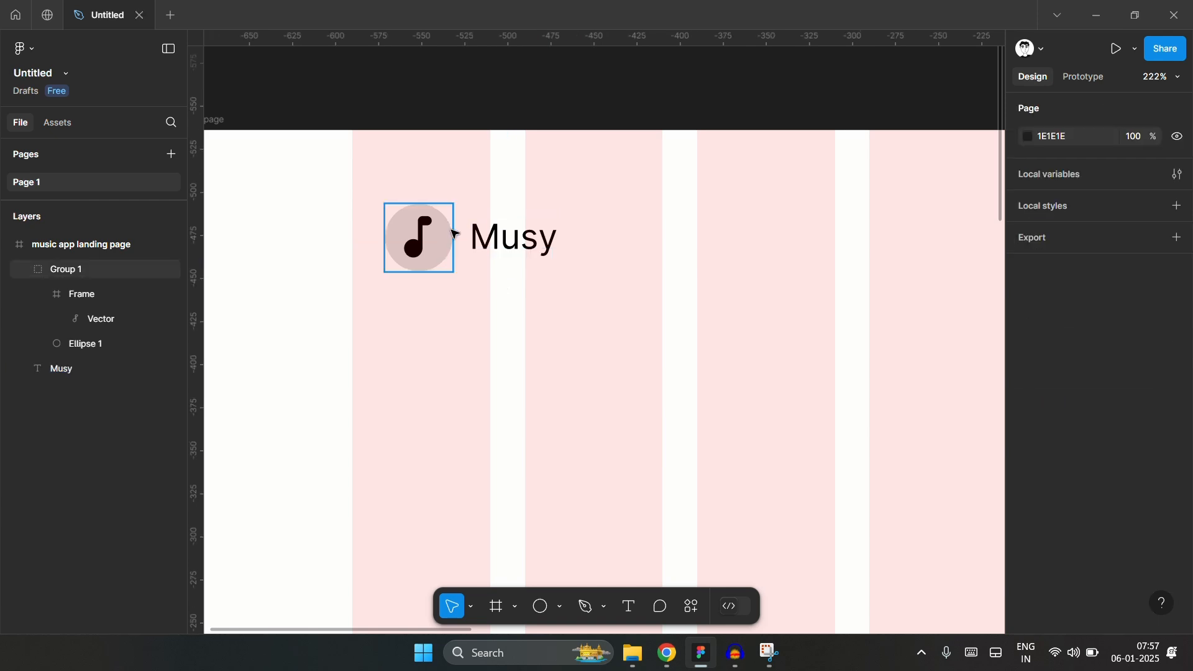
pyautogui.moveTo(425, 300); pyautogui.dragTo(507, 241)
pyautogui.click(618, 261)
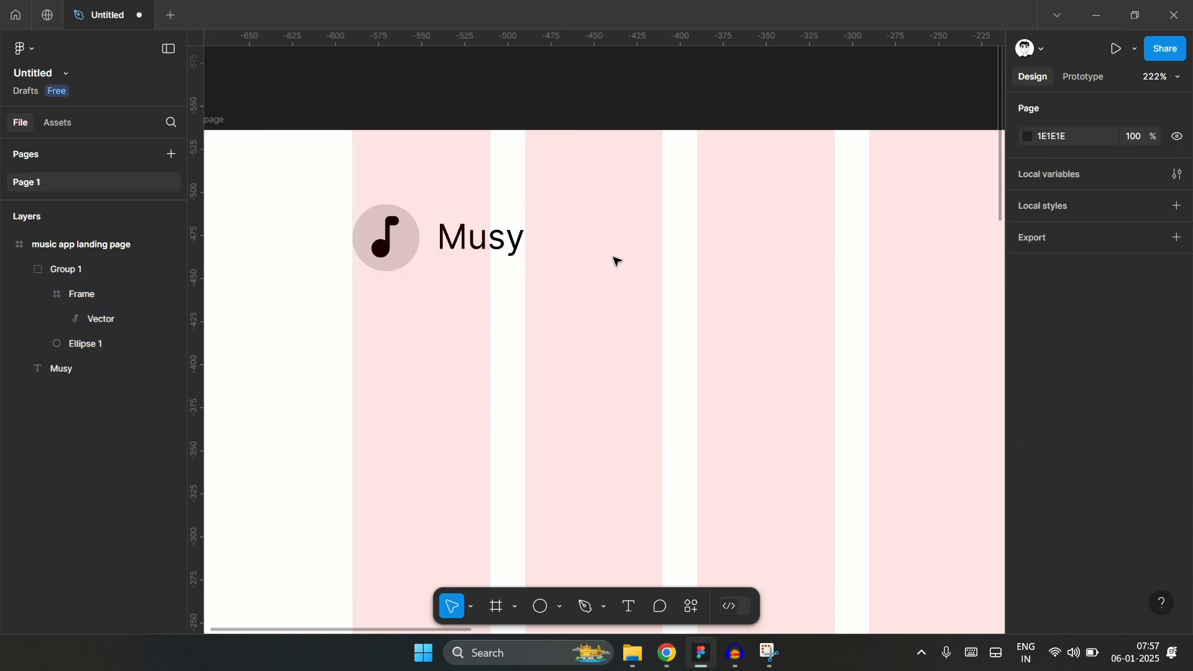
# - Duplicate the Musy text across the header to X 910, Y 50, level with the original
pyautogui.scroll(-5, 622, 256)
pyautogui.scroll(-1, 570, 248)
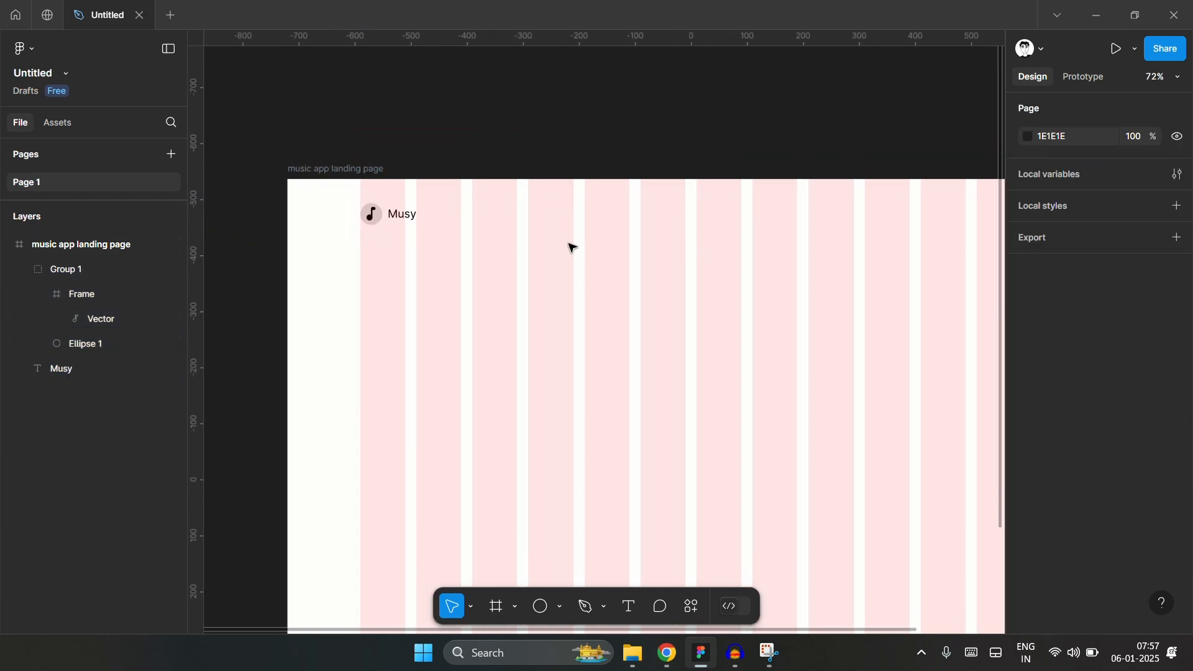
pyautogui.hscroll(5, 570, 248)
pyautogui.hscroll(-2, 571, 248)
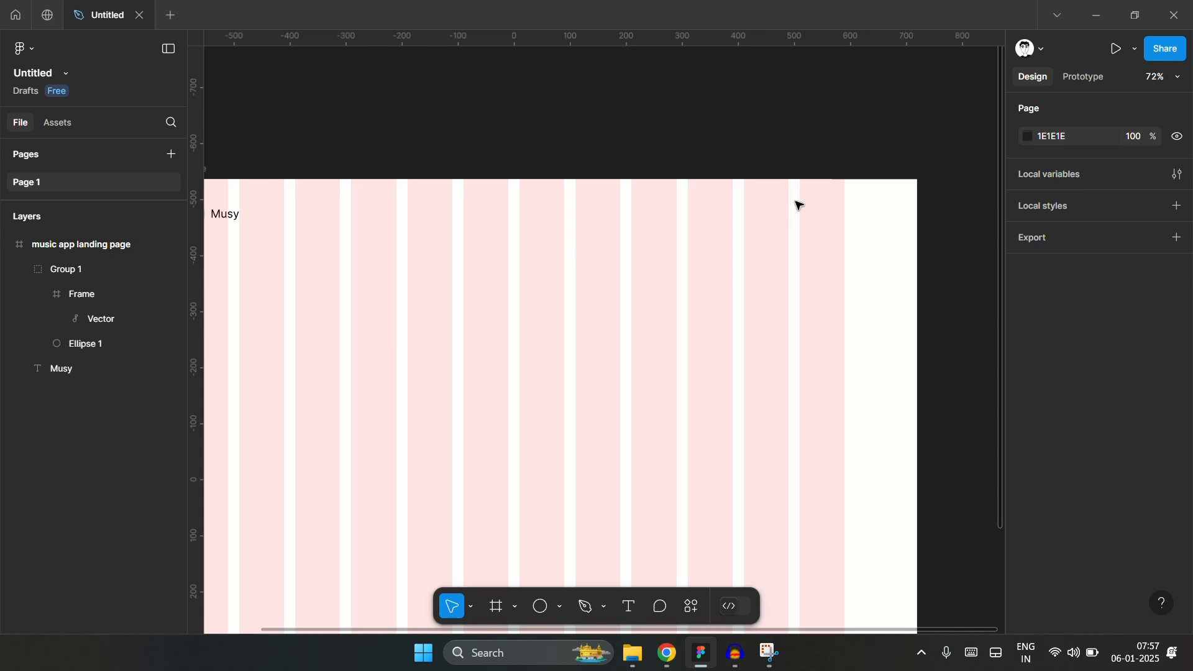
pyautogui.scroll(3, 798, 199)
pyautogui.scroll(-2, 870, 241)
pyautogui.scroll(-3, 870, 241)
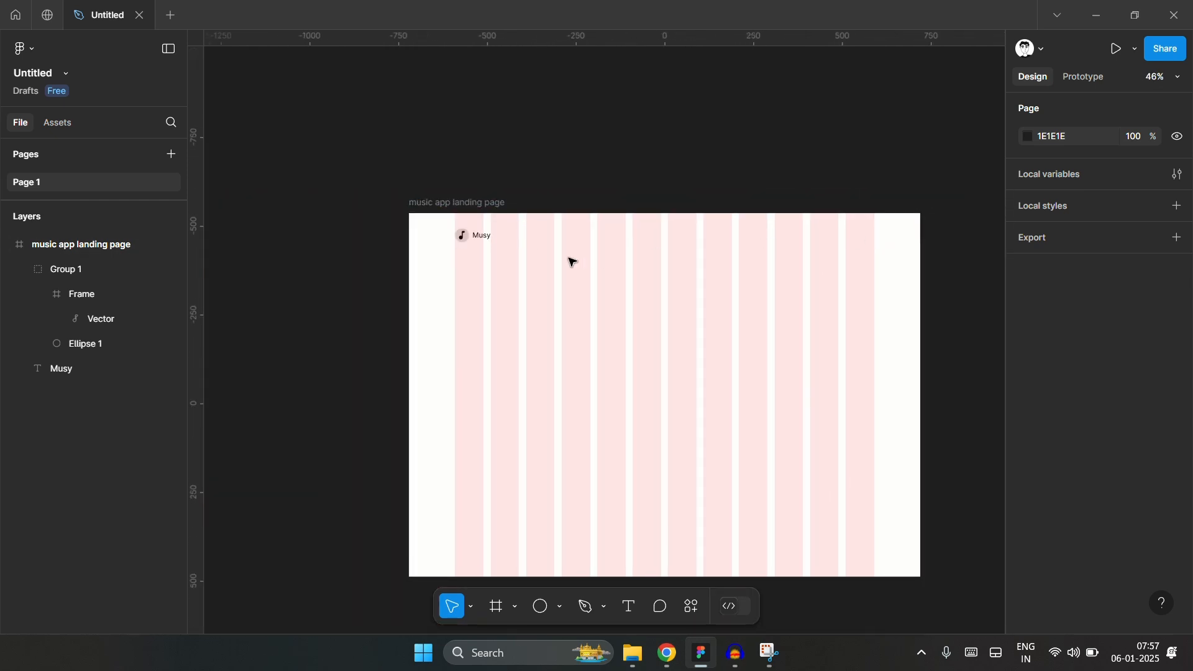
pyautogui.click(482, 237)
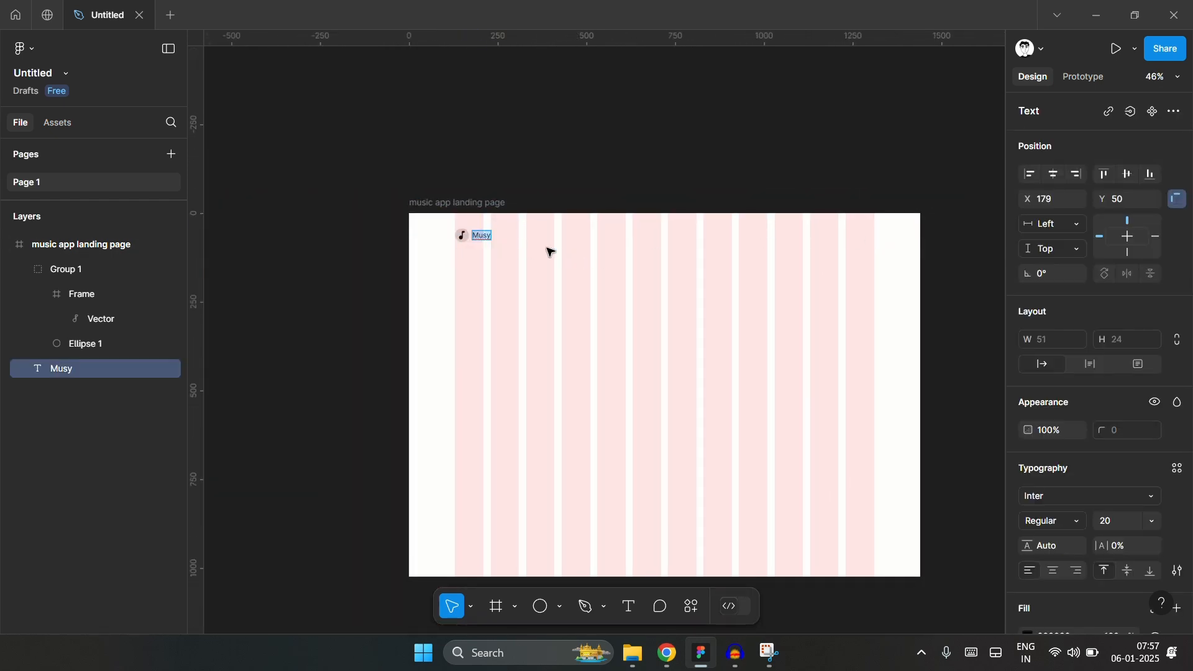
pyautogui.click(550, 251)
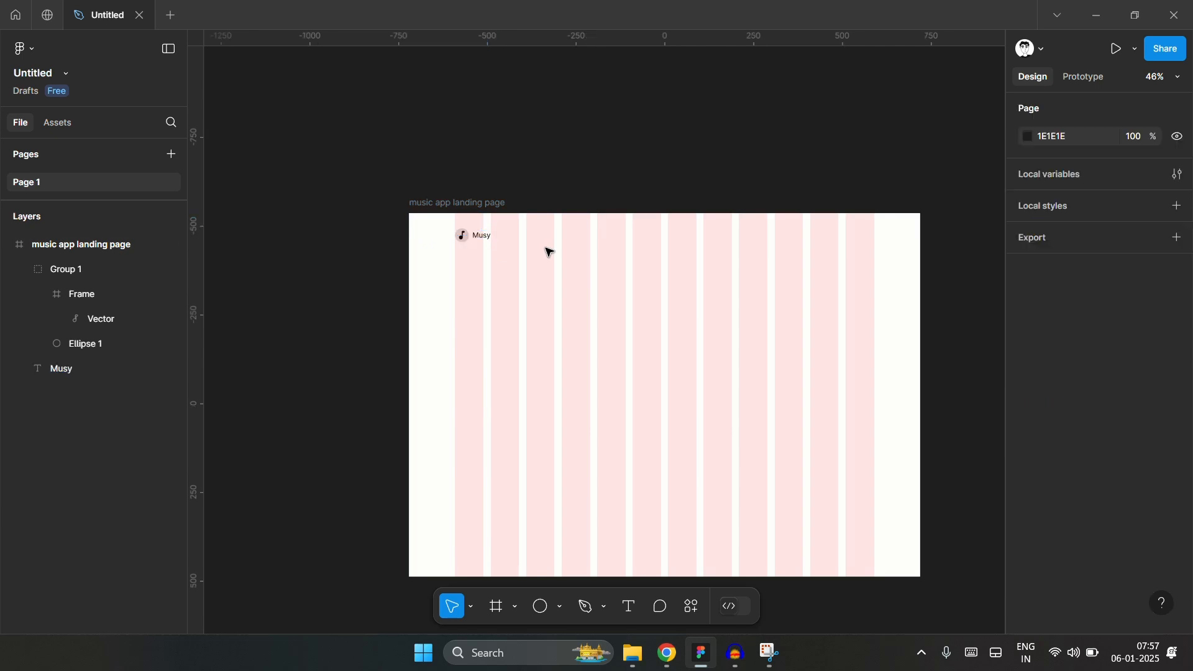
pyautogui.moveTo(497, 243); pyautogui.dragTo(755, 233)
pyautogui.scroll(5, 848, 234)
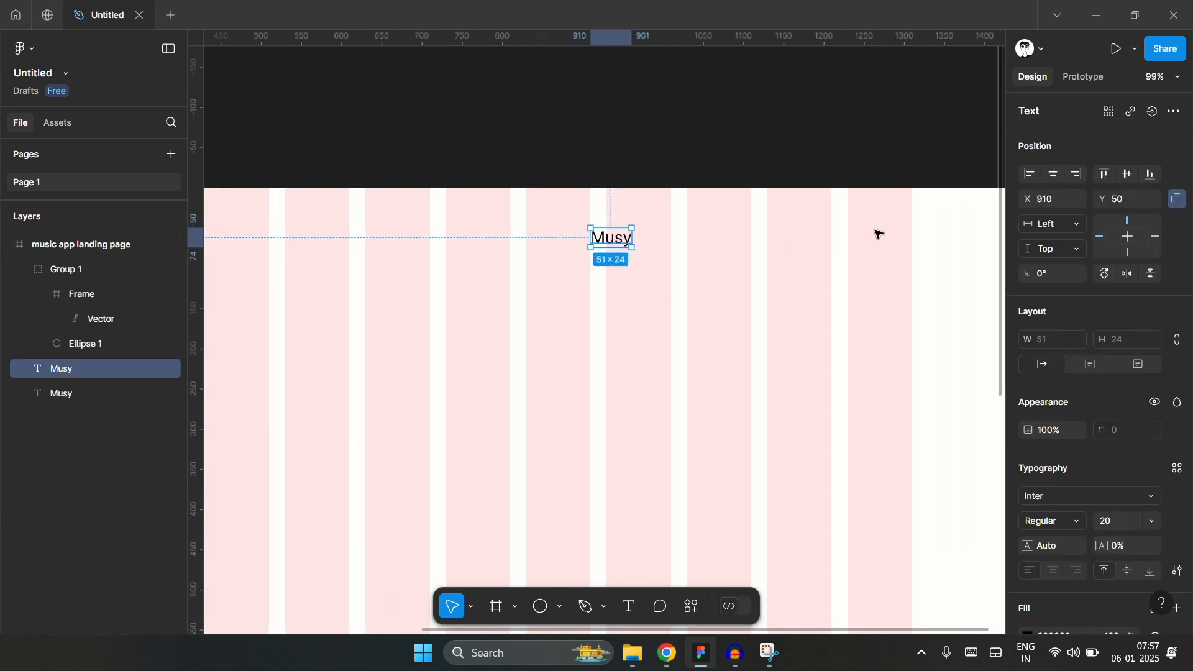
# - Change the duplicated Musy text at X 910 to Home
pyautogui.doubleClick(483, 243)
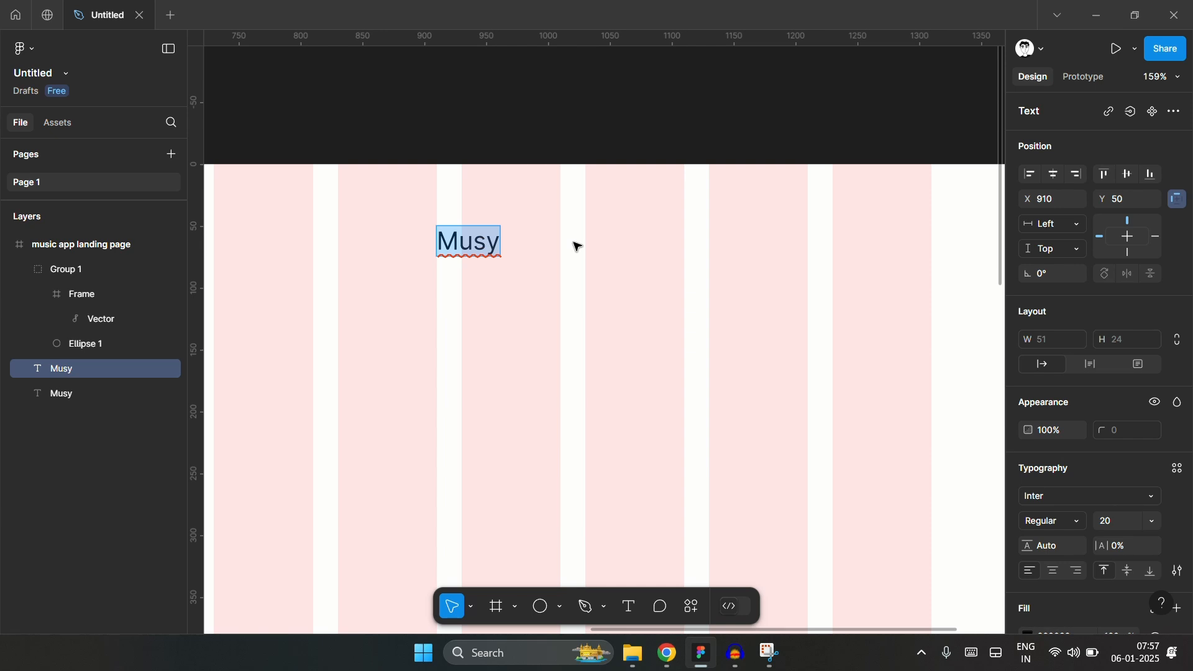
pyautogui.write('Home')
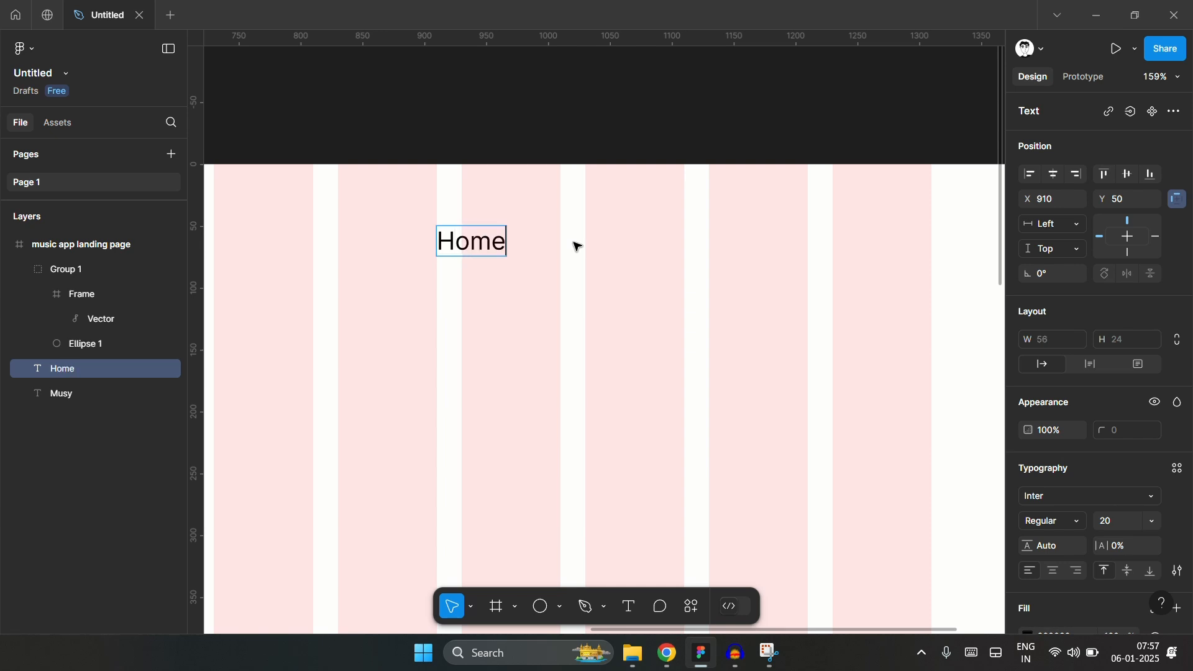
pyautogui.press('Escape')
# - Duplicate the Home text on the same line at about X 1102 and change the copy to Features
pyautogui.moveTo(474, 244); pyautogui.dragTo(713, 249)
pyautogui.press('Return')
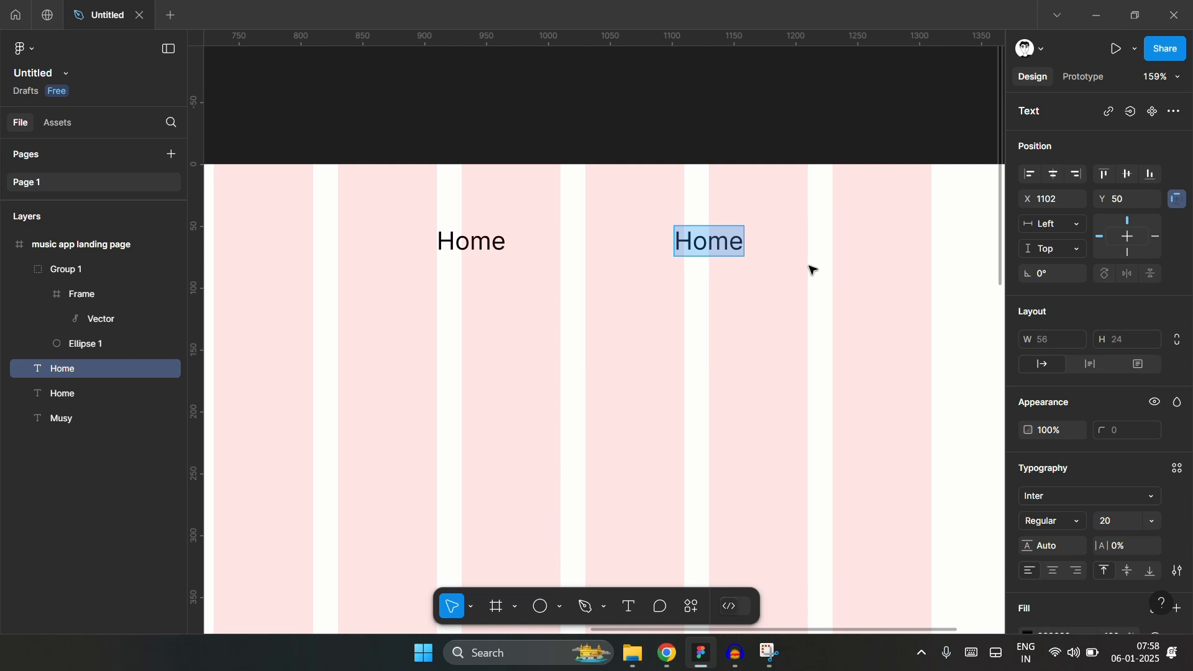
pyautogui.write('Feature')
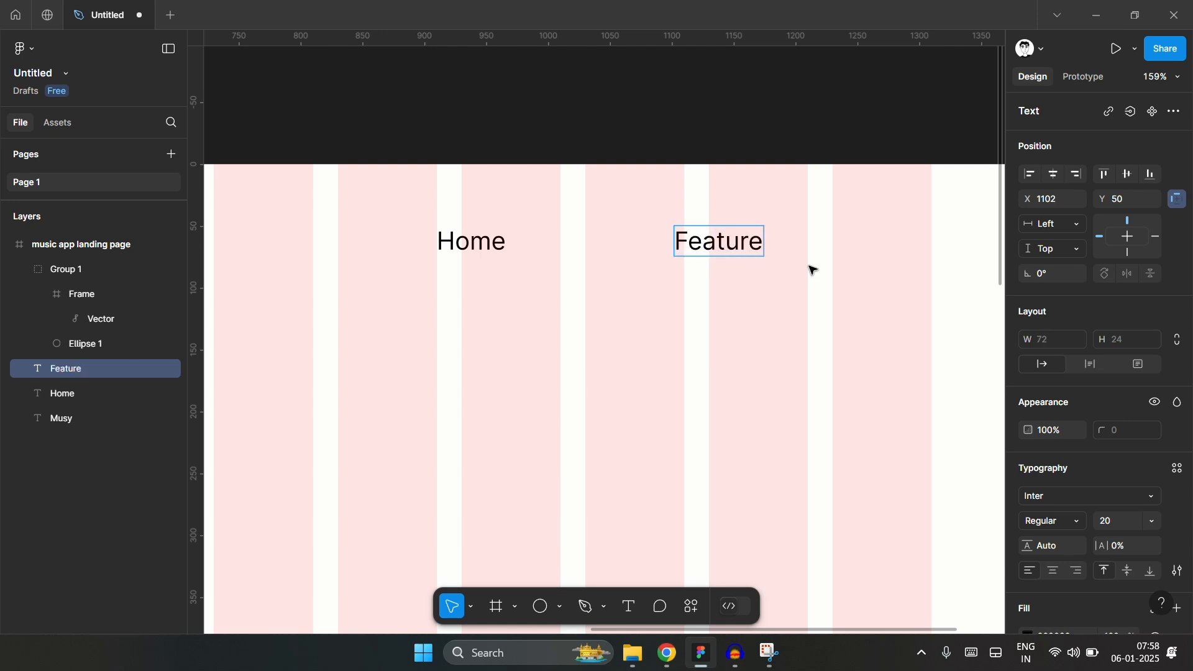
pyautogui.write('s')
pyautogui.press('Escape')
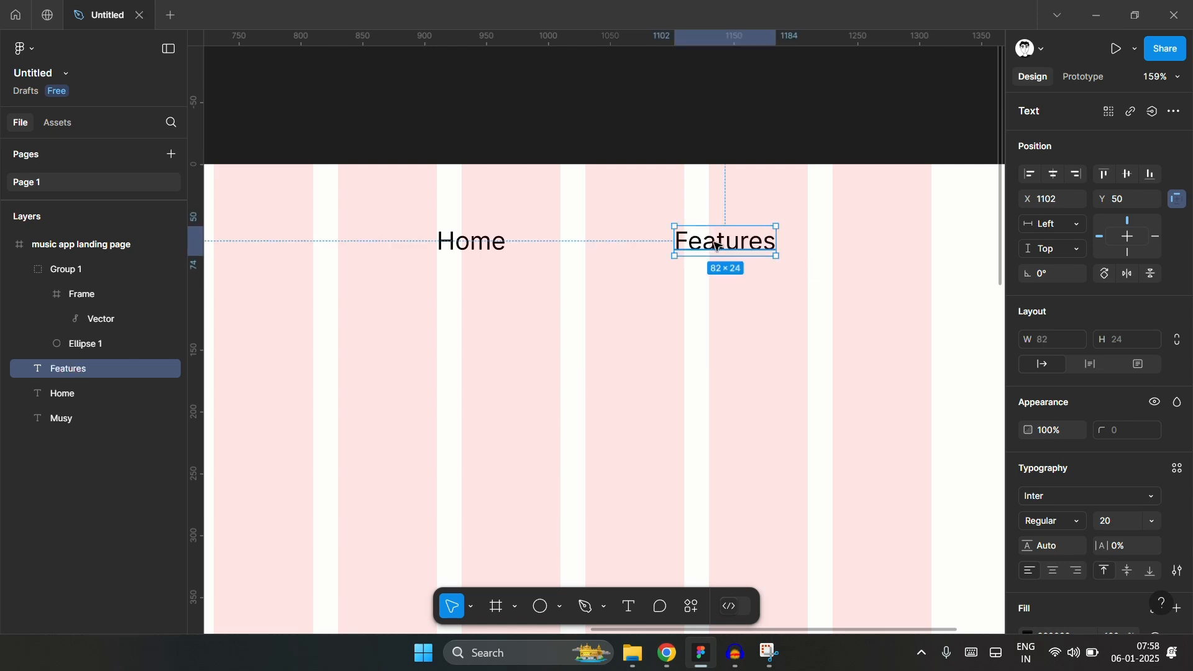
# - Move Features closer to Home and add a copy of it at about X 1141 reading Blog
pyautogui.moveTo(718, 246); pyautogui.dragTo(766, 241)
pyautogui.press('Return')
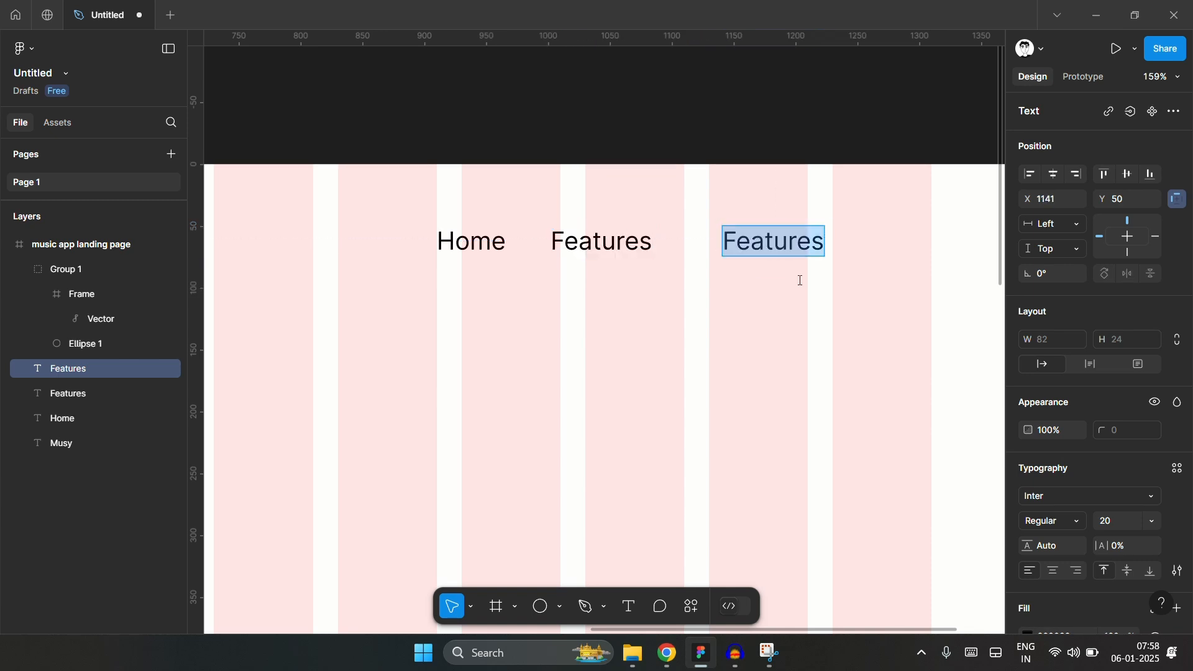
pyautogui.write('B')
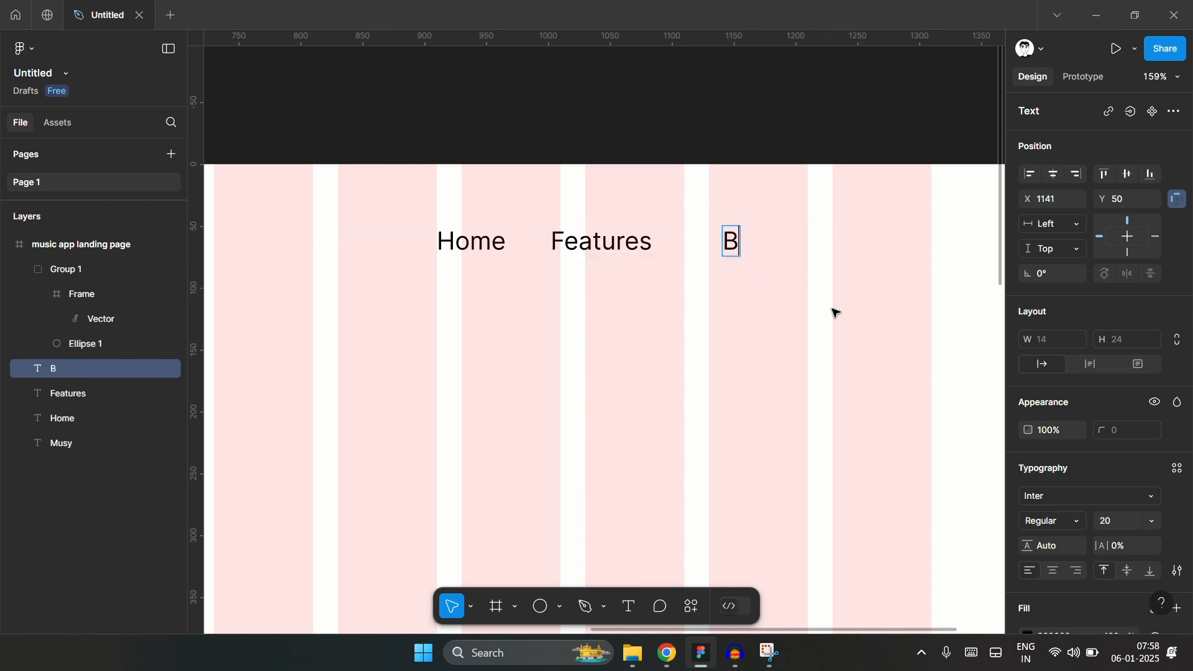
pyautogui.write('log')
pyautogui.press('Escape')
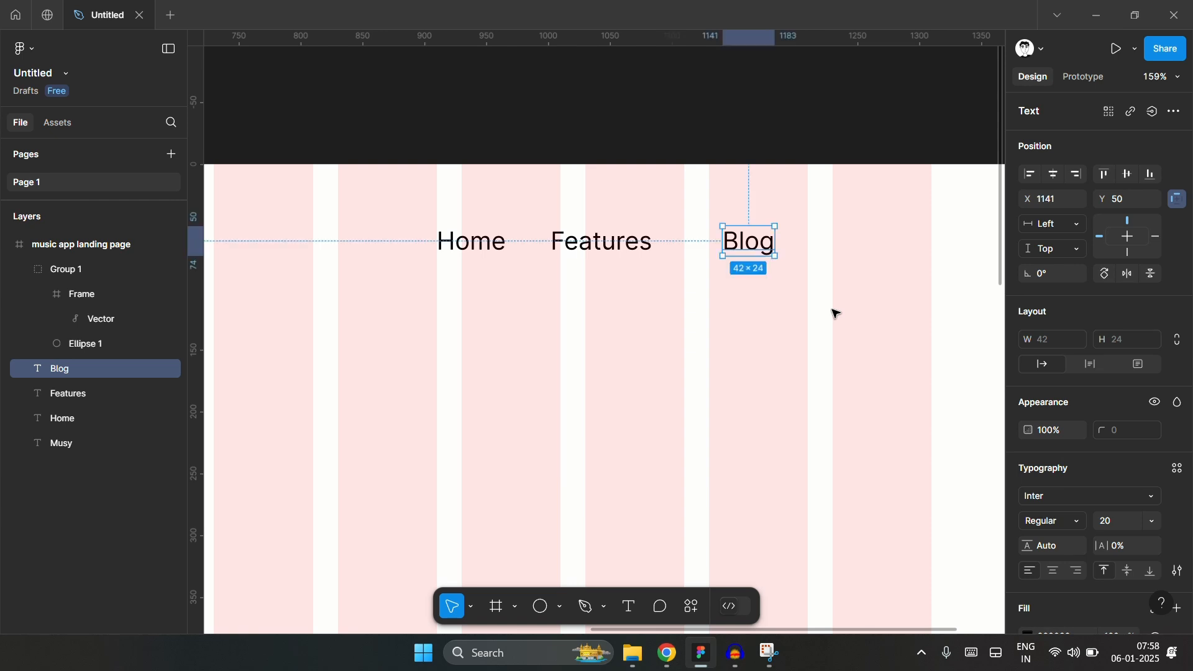
# - Duplicate the Blog text to about X 1257 and change the copy to Contact
pyautogui.keyDown('alt'); pyautogui.moveTo(751, 244); pyautogui.dragTo(895, 244); pyautogui.keyUp('alt')
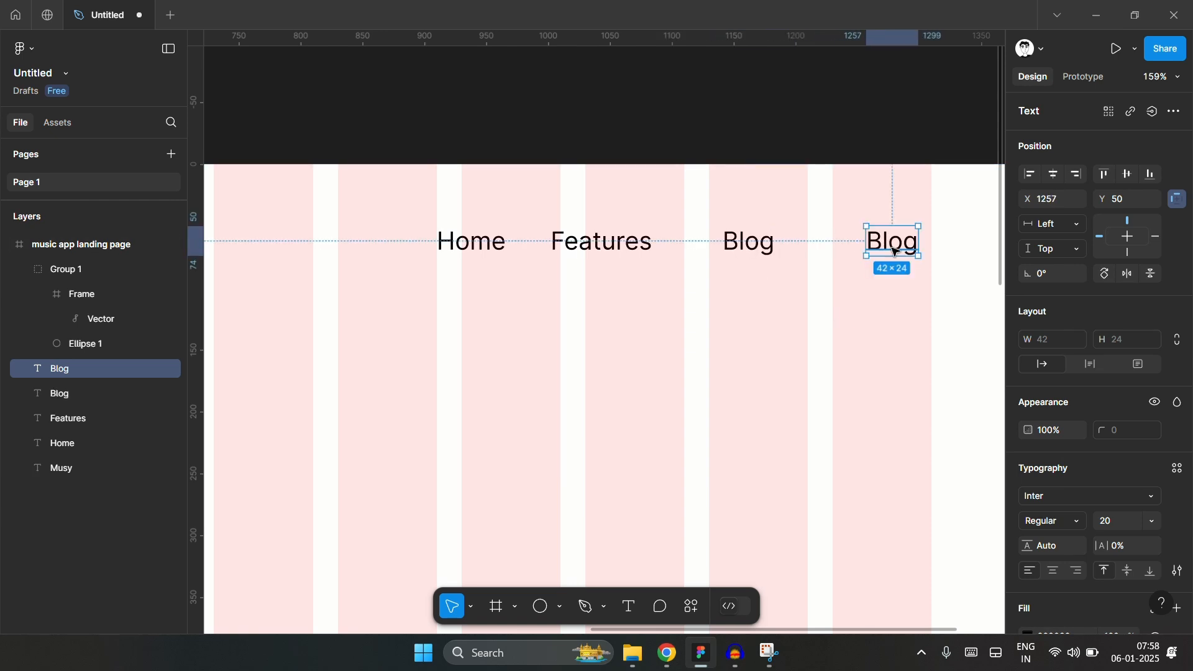
pyautogui.press('Return')
pyautogui.write('Contact')
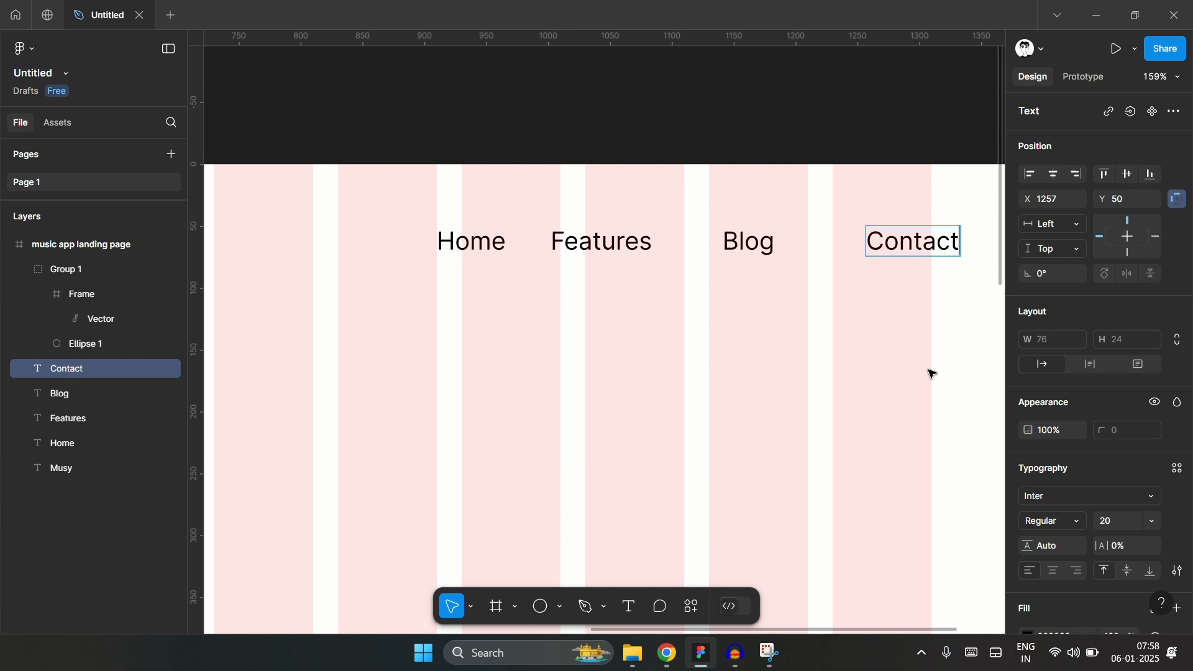
pyautogui.press('Escape')
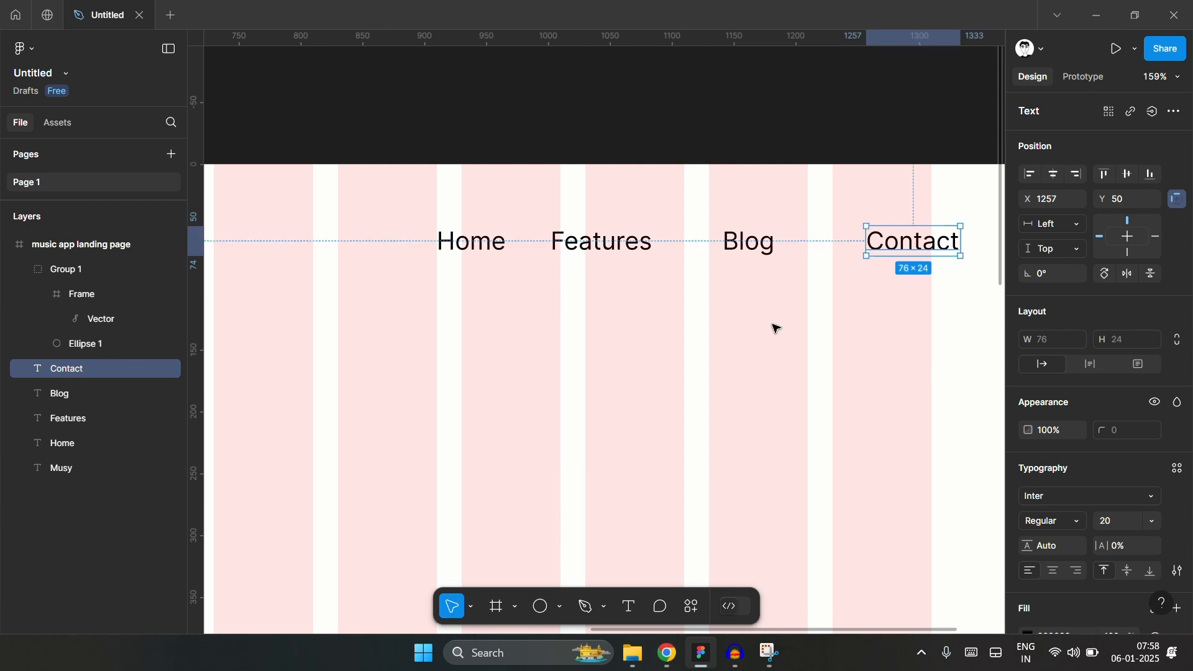
# - Change the Blog text in the header to Pricing
pyautogui.click(752, 243)
pyautogui.write('P')
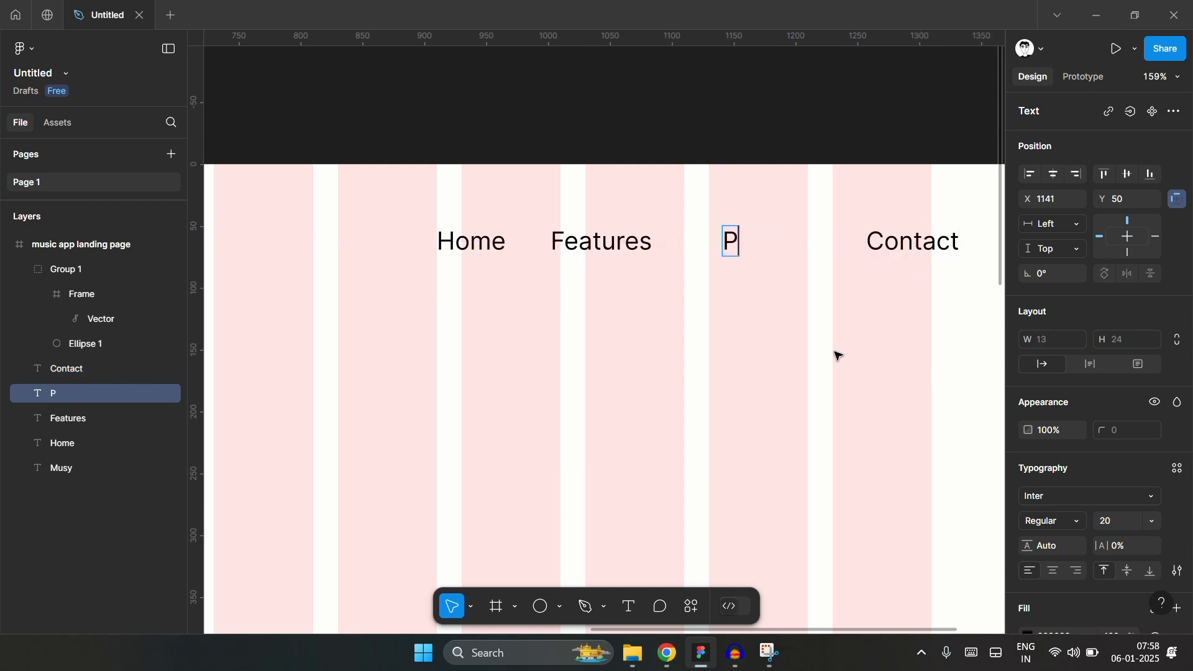
pyautogui.write('ricin')
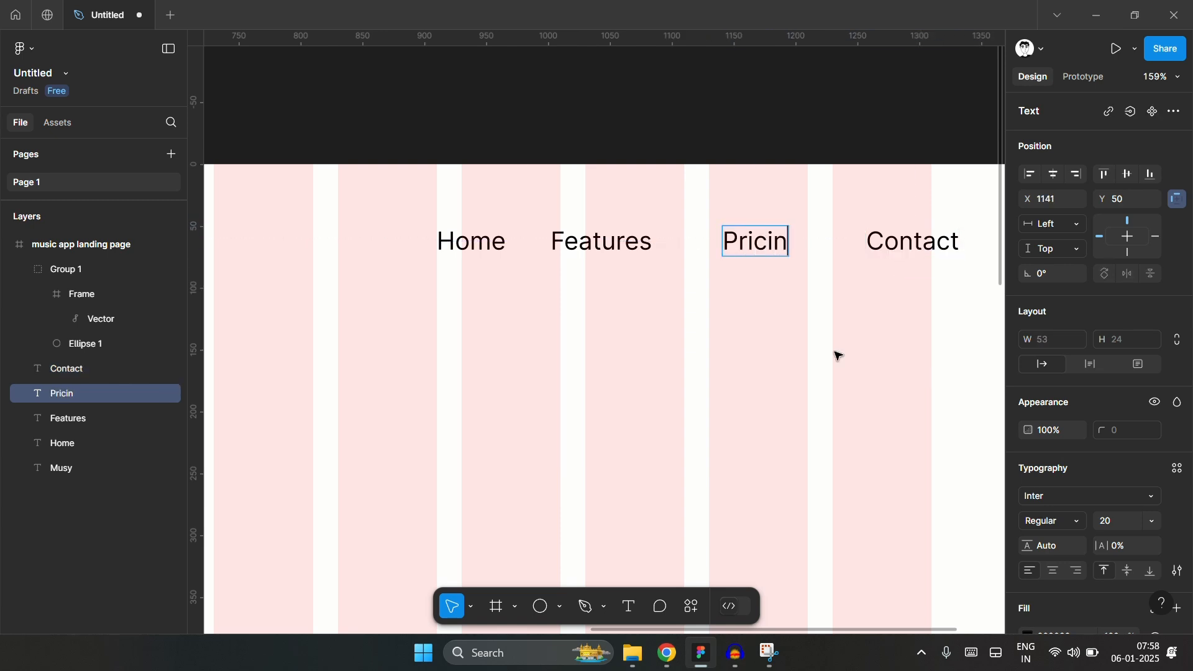
pyautogui.write('g')
# - Replace the text between Features and Contact with Support
pyautogui.doubleClick(775, 252)
pyautogui.write('S')
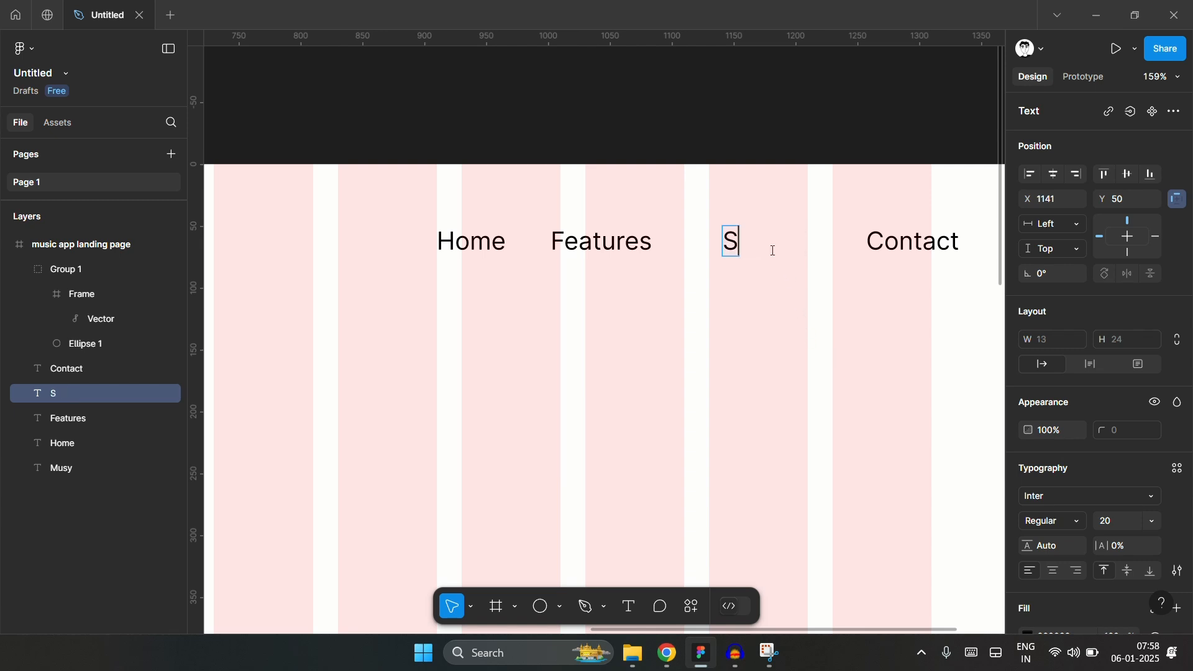
pyautogui.write('upport')
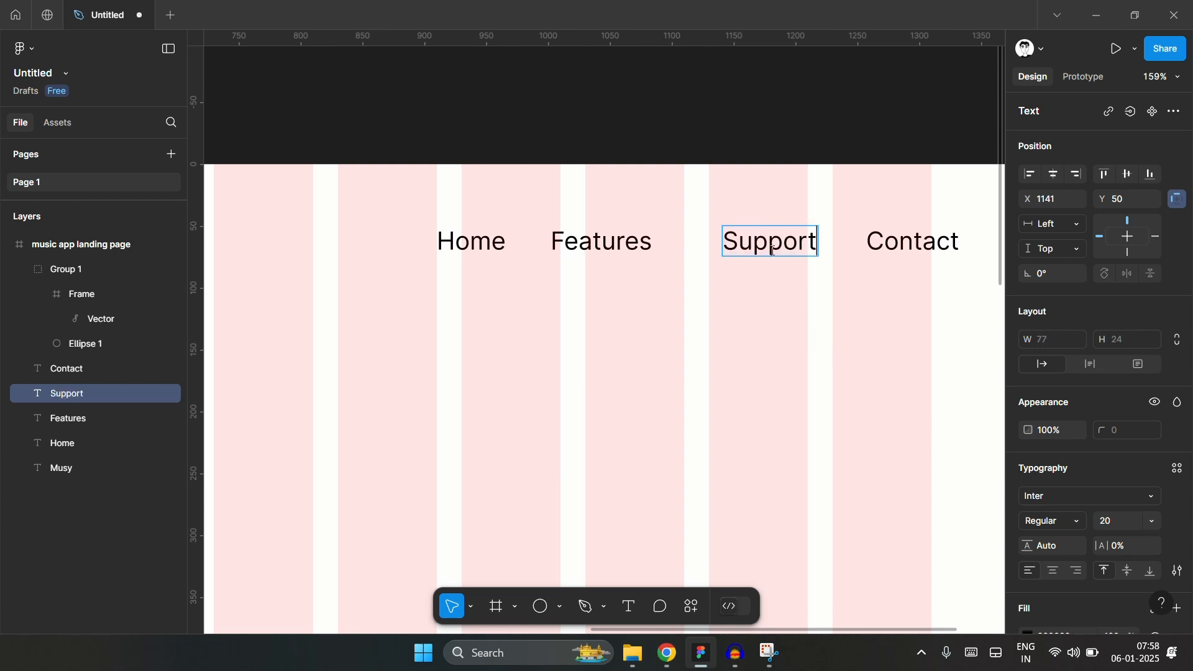
pyautogui.click(773, 251)
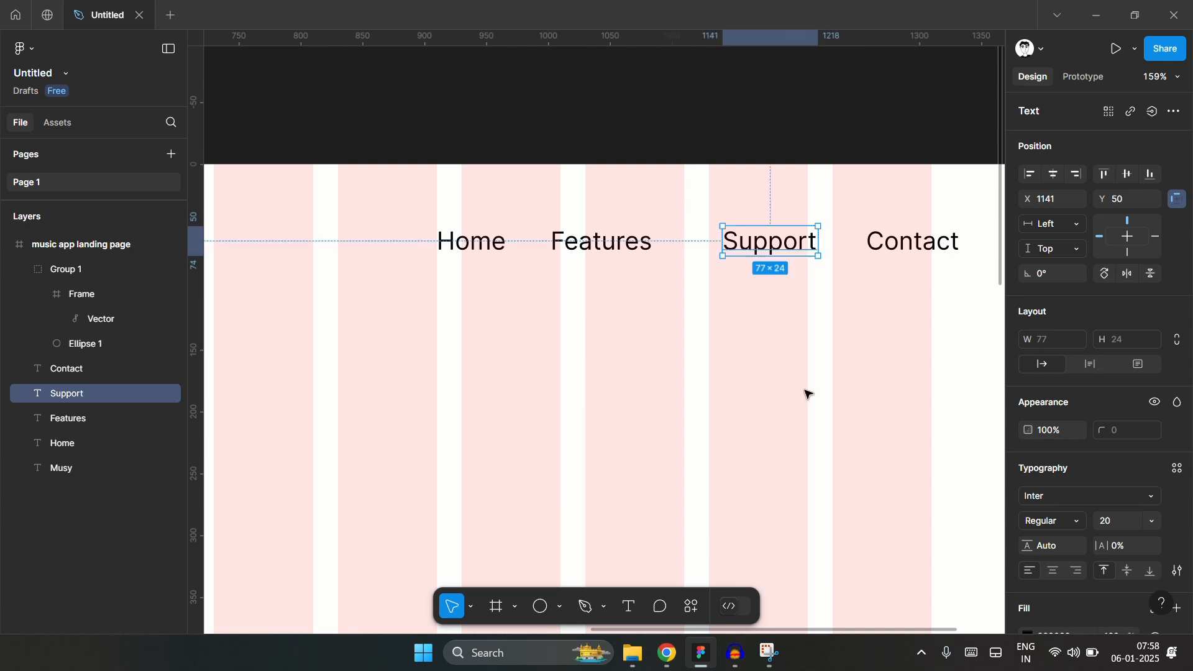
pyautogui.click(826, 319)
# - Delete the Contact text that extends past the last grid column
pyautogui.scroll(-5, 887, 261)
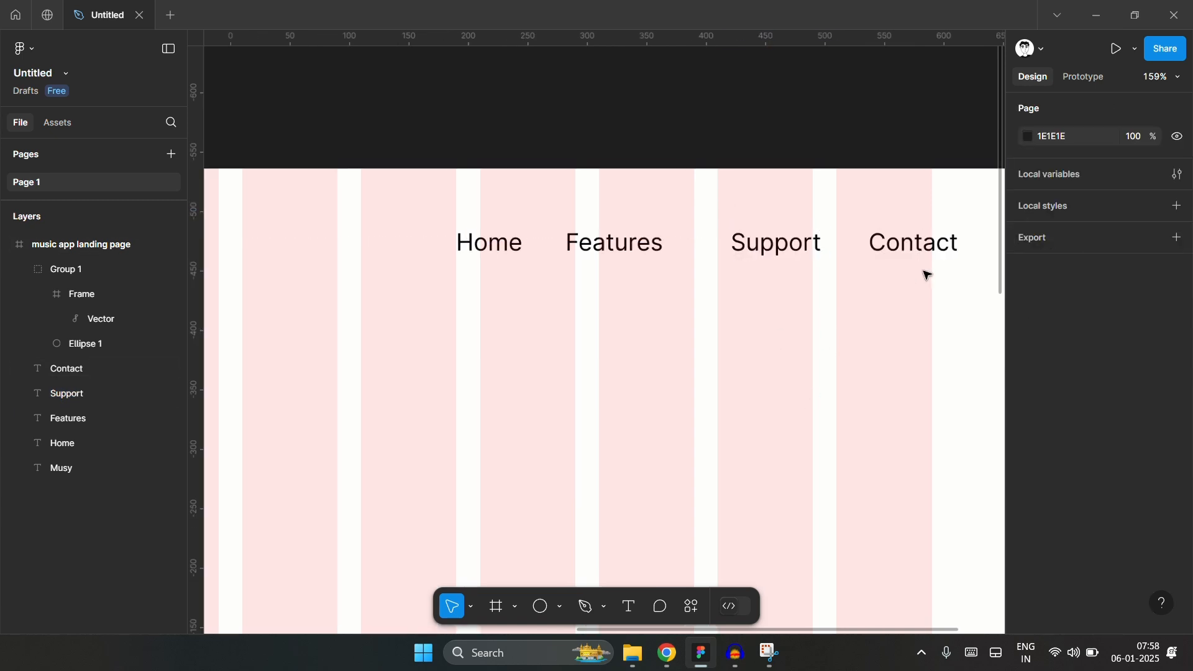
pyautogui.scroll(3, 960, 264)
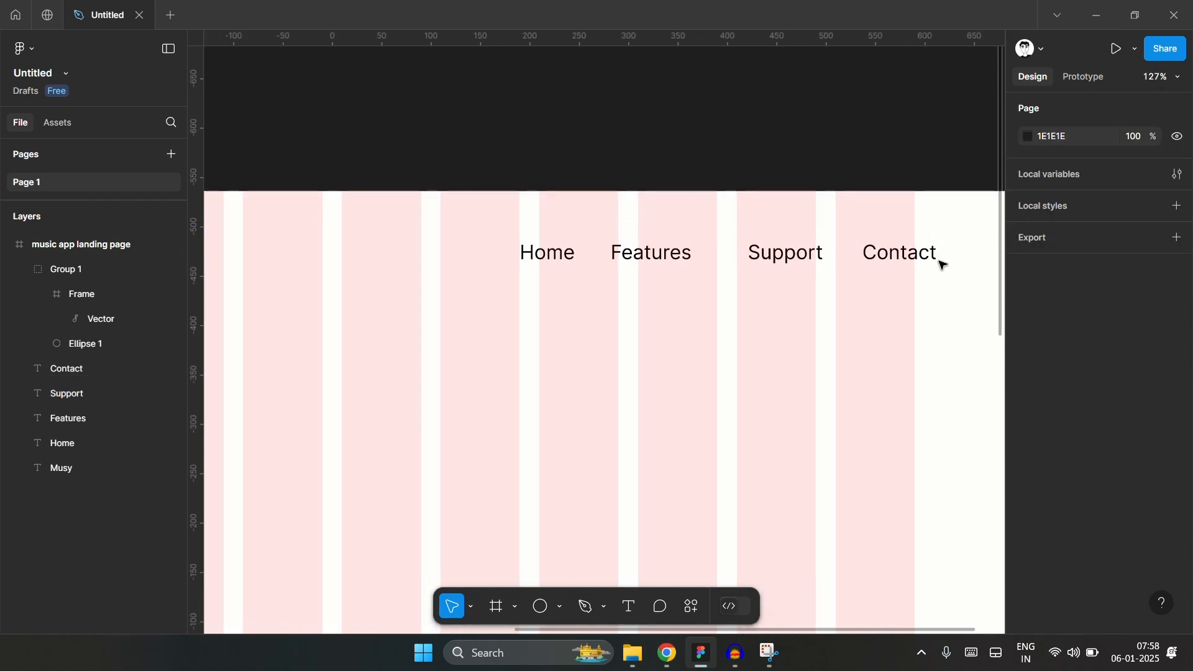
pyautogui.click(884, 255)
pyautogui.doubleClick(885, 256)
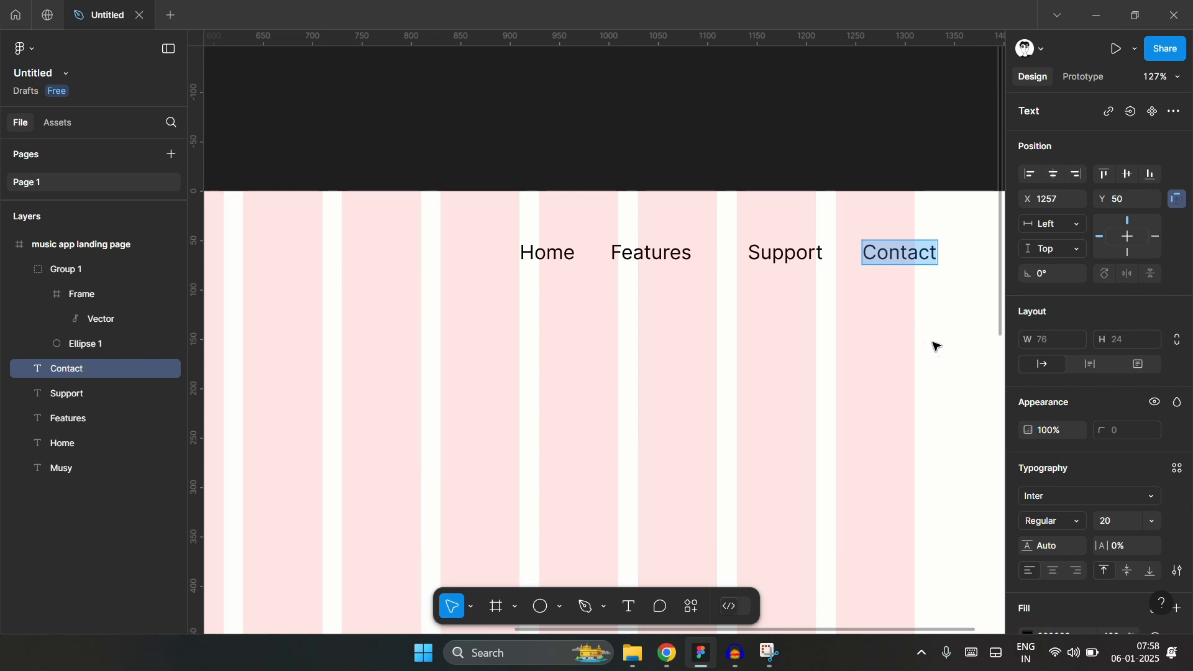
pyautogui.press('BackSpace')
pyautogui.click(866, 315)
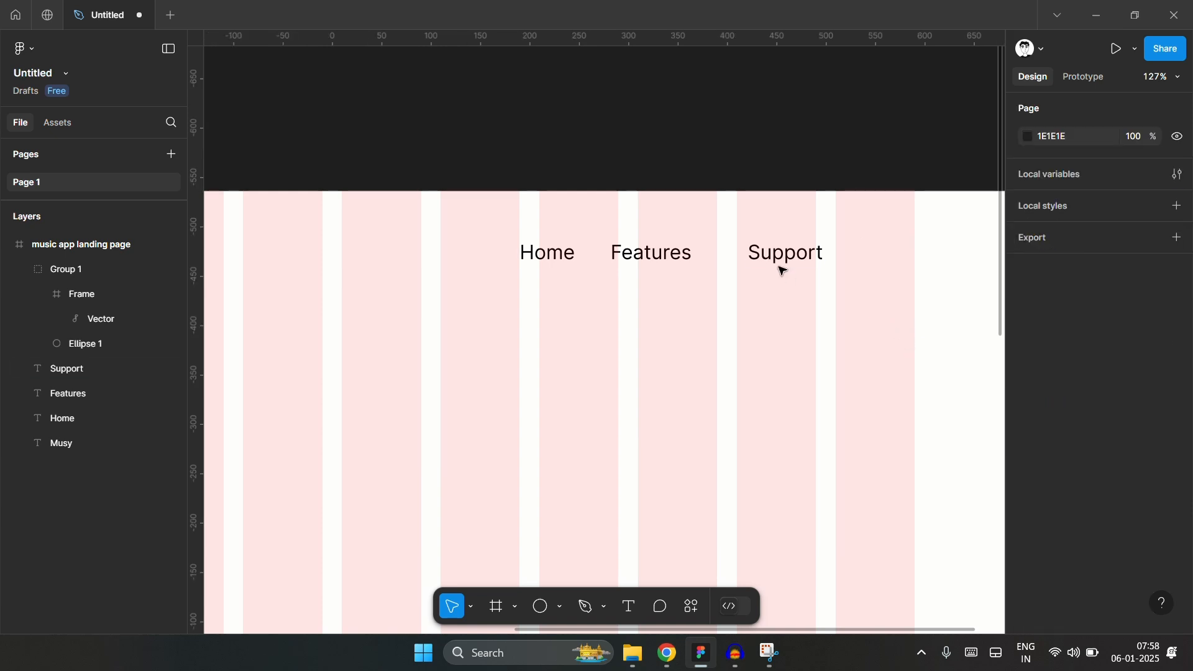
# - Move Support to the last grid column's right edge and set the font size of Home, Features and Support to 16
pyautogui.click(802, 261)
pyautogui.moveTo(802, 261); pyautogui.dragTo(893, 260)
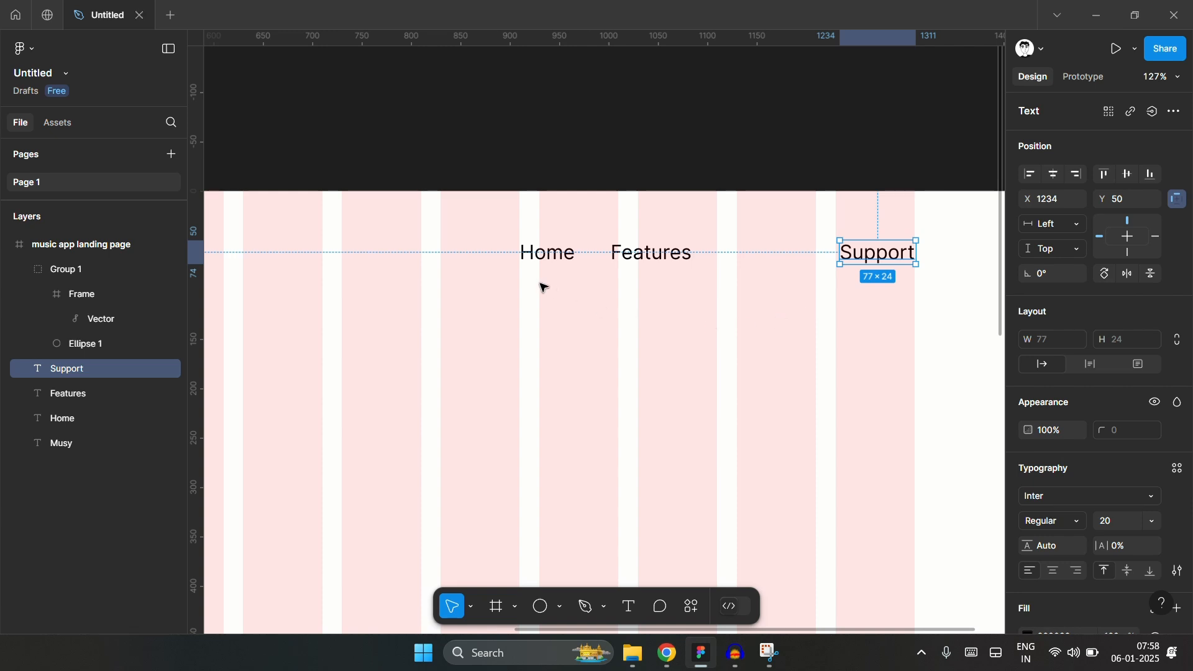
pyautogui.moveTo(541, 284); pyautogui.dragTo(901, 237)
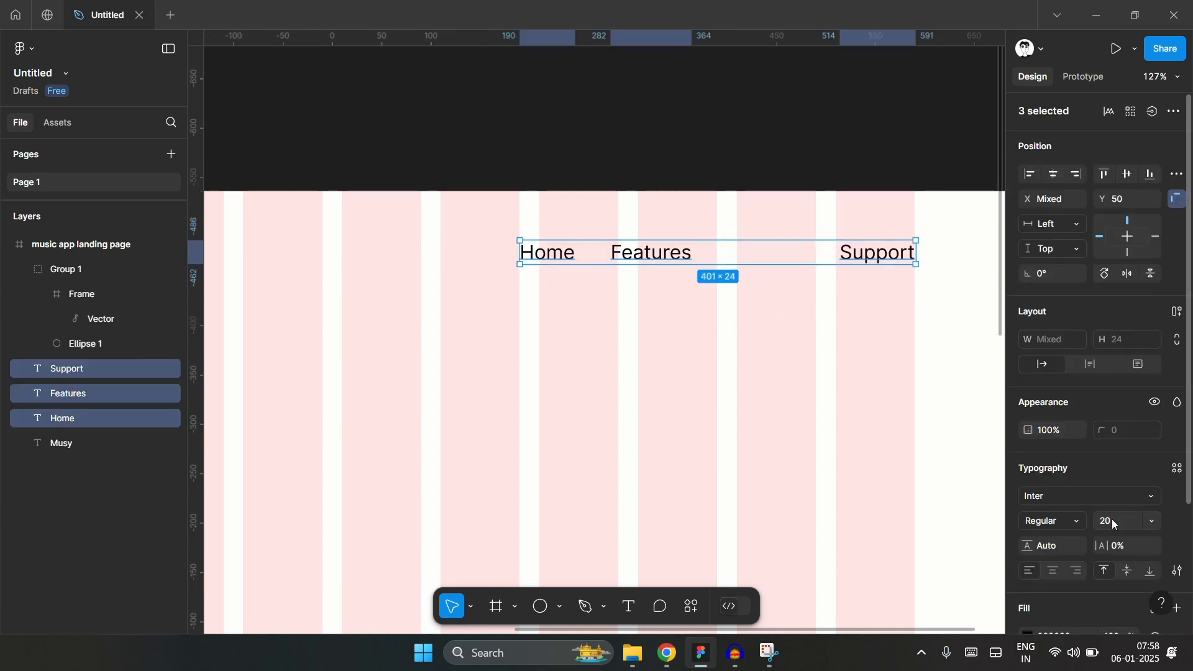
pyautogui.click(1118, 524)
pyautogui.write('17')
pyautogui.press('Return')
pyautogui.press('Down')
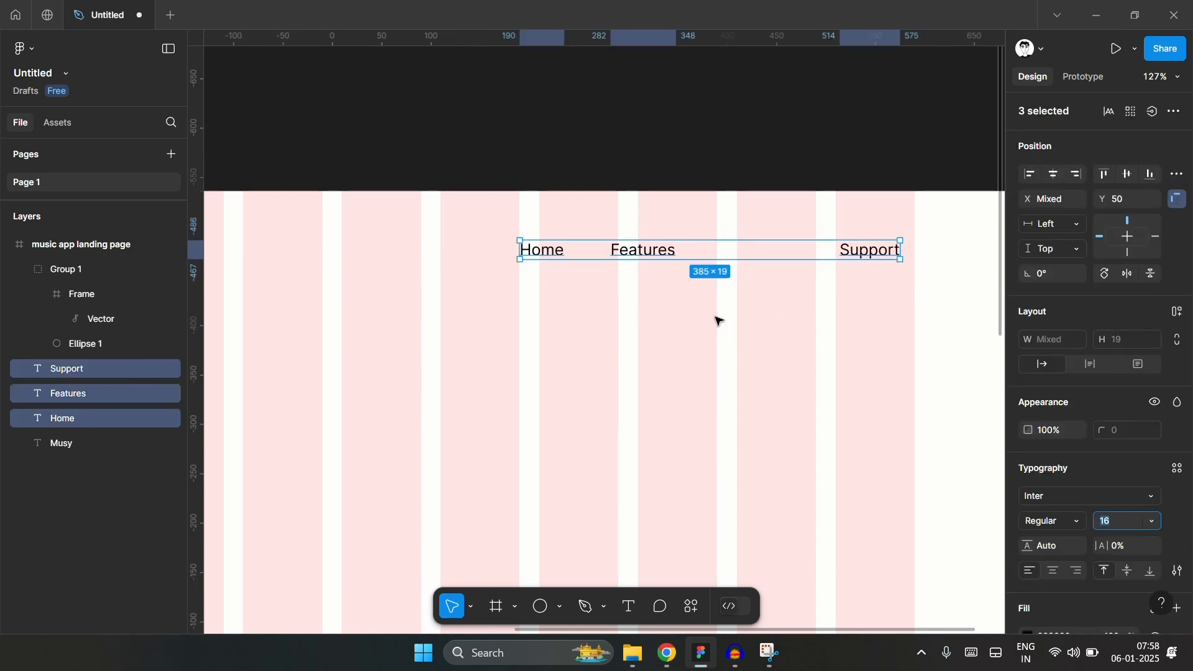
# - Align Support to the last grid column's right edge and move Features and Home closer, leaving about 60 px between the links
pyautogui.click(715, 318)
pyautogui.click(880, 254)
pyautogui.moveTo(884, 254); pyautogui.dragTo(896, 254)
pyautogui.moveTo(658, 258); pyautogui.dragTo(778, 259)
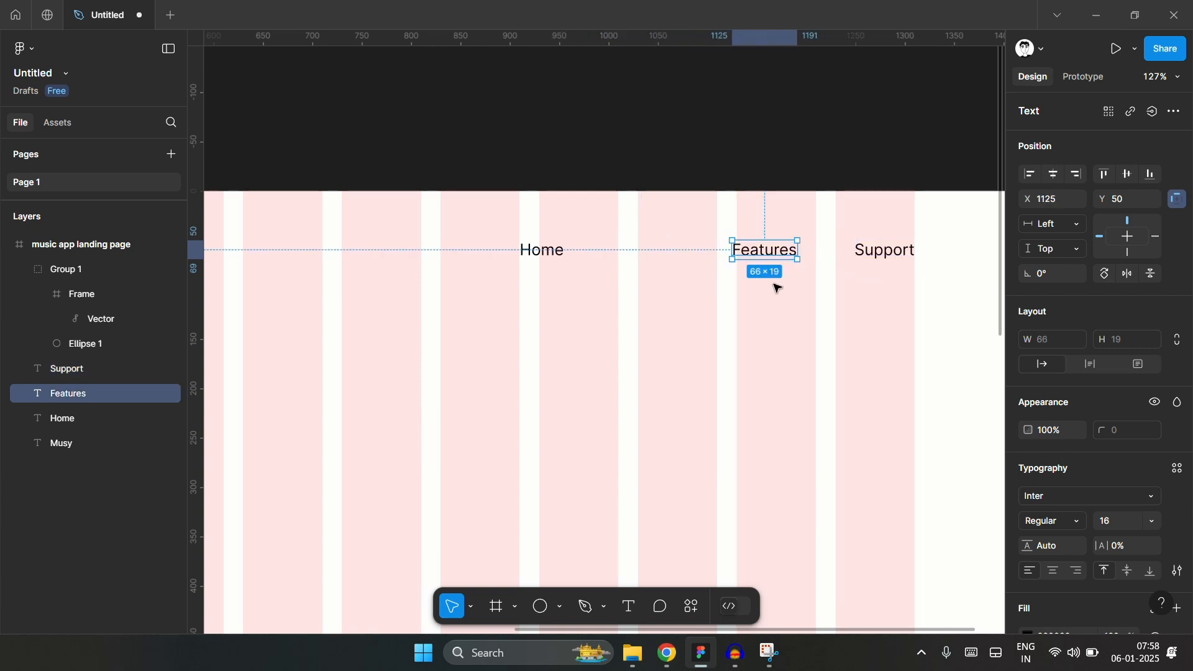
pyautogui.click(549, 255)
pyautogui.moveTo(546, 252); pyautogui.dragTo(657, 251)
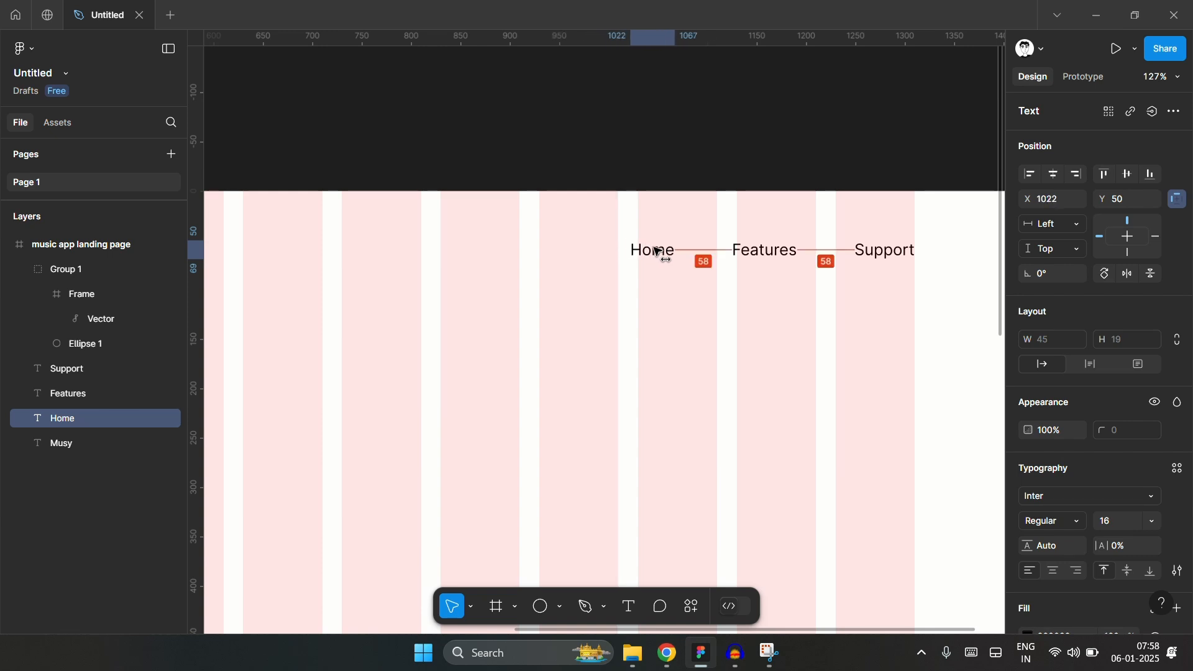
pyautogui.keyDown('shift'); pyautogui.click(778, 250); pyautogui.keyUp('shift')
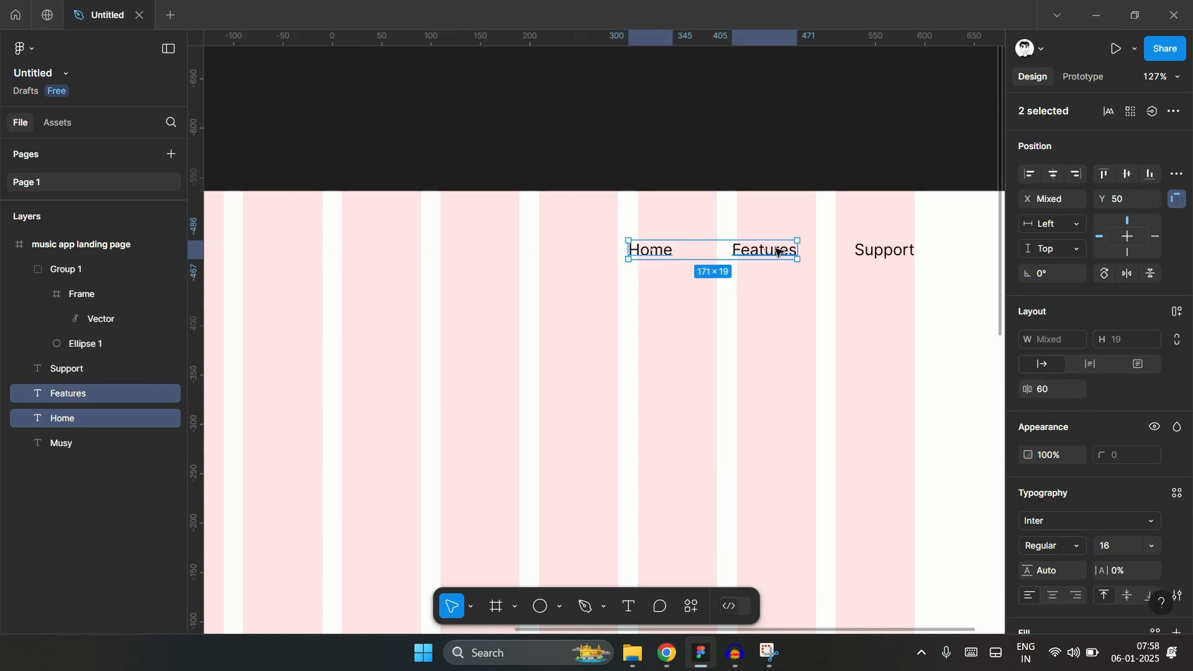
pyautogui.click(836, 294)
# - Draw a full-width rectangle about 1440 × 98 along the frame's upper edge and send it behind the logo and header links
pyautogui.keyDown('ctrl'); pyautogui.scroll(-1, 904, 234); pyautogui.keyUp('ctrl')
pyautogui.keyDown('ctrl'); pyautogui.scroll(-3, 901, 233); pyautogui.keyUp('ctrl')
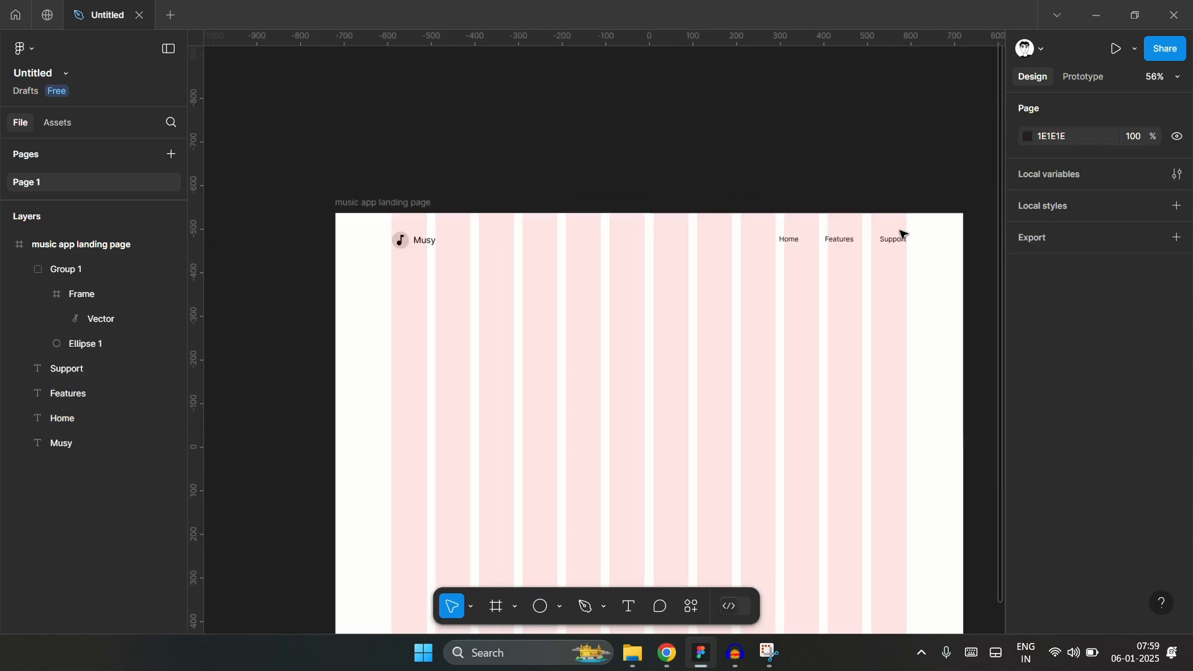
pyautogui.keyDown('ctrl'); pyautogui.scroll(2, 919, 254); pyautogui.keyUp('ctrl')
pyautogui.keyDown('ctrl'); pyautogui.scroll(-1, 924, 255); pyautogui.keyUp('ctrl')
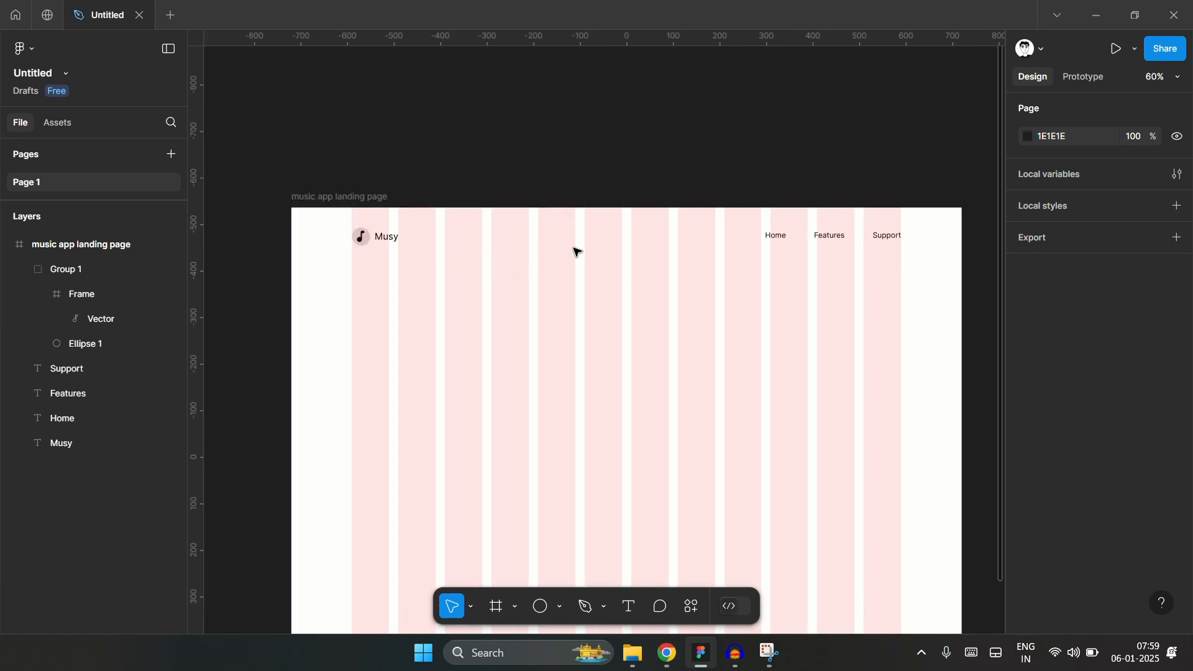
pyautogui.keyDown('ctrl'); pyautogui.scroll(1, 728, 223); pyautogui.keyUp('ctrl')
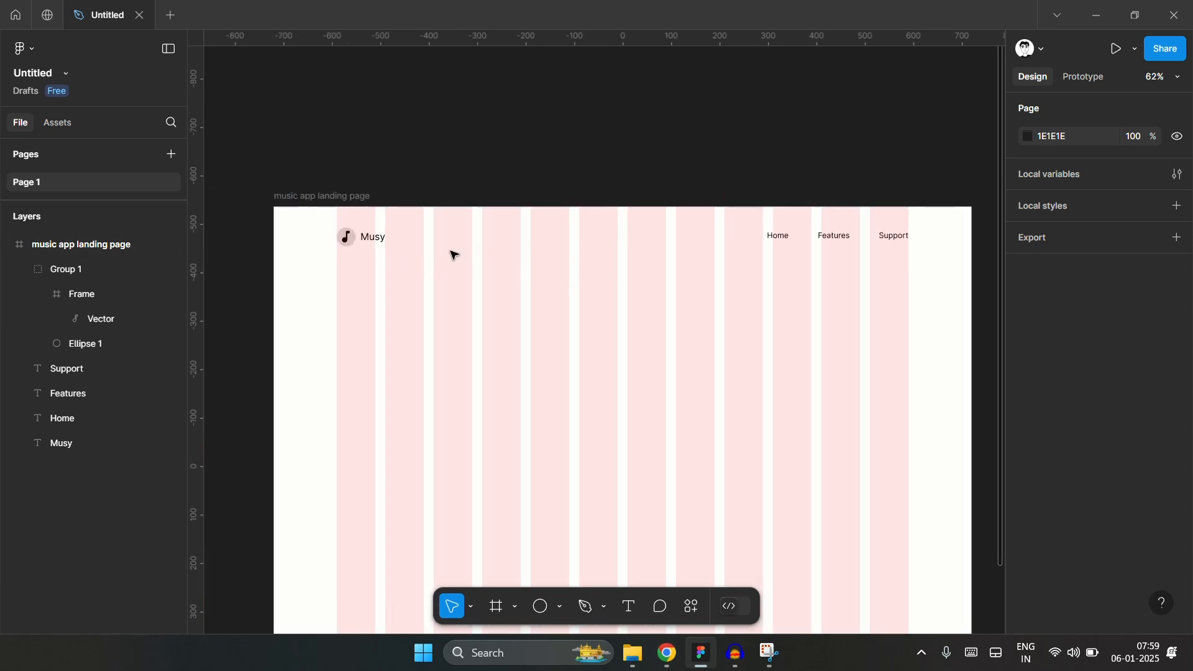
pyautogui.click(560, 607)
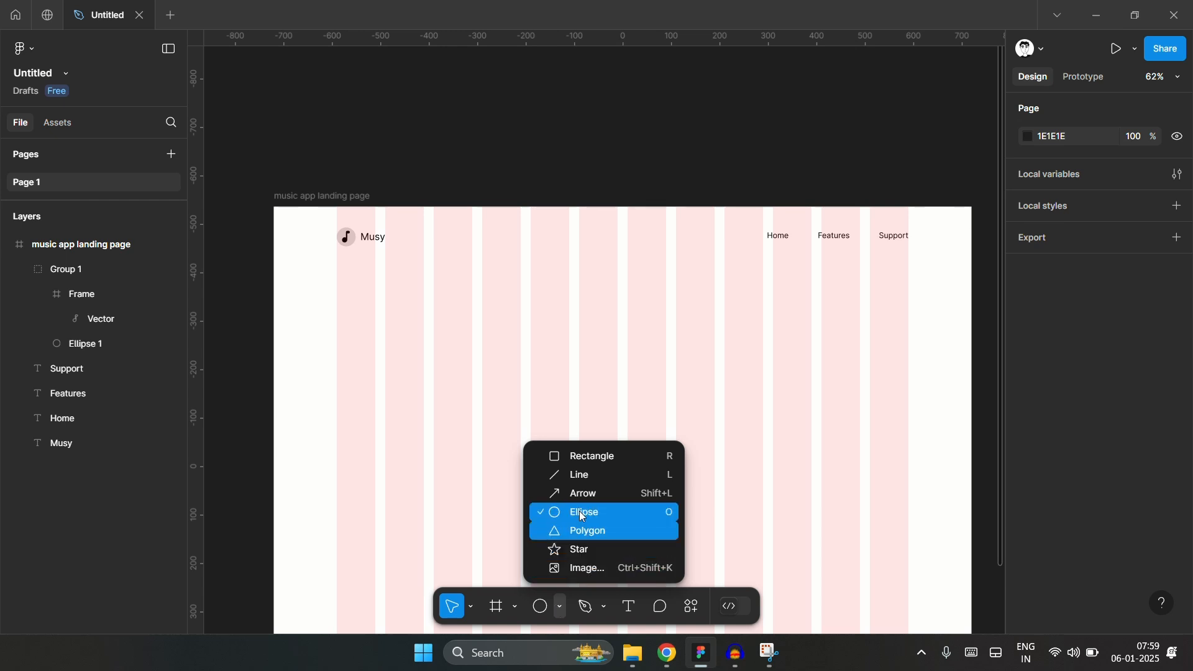
pyautogui.click(582, 460)
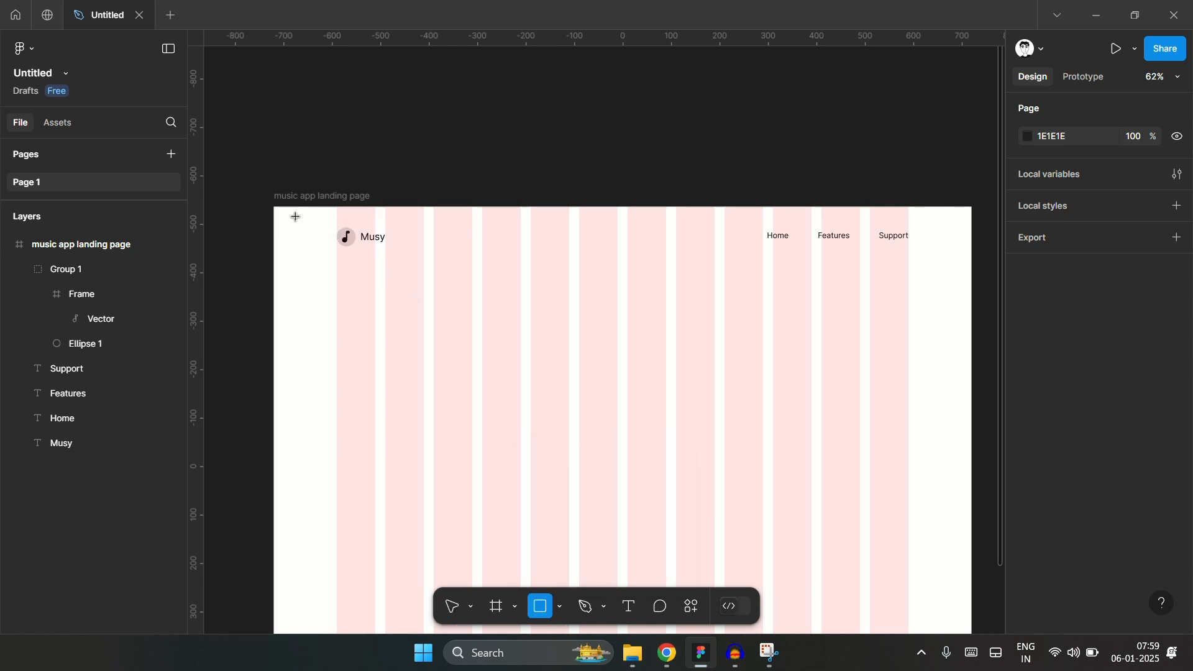
pyautogui.moveTo(274, 211)
pyautogui.mouseDown()
pyautogui.moveTo(372, 250)
pyautogui.moveTo(754, 269)
pyautogui.moveTo(976, 255)
pyautogui.mouseUp()
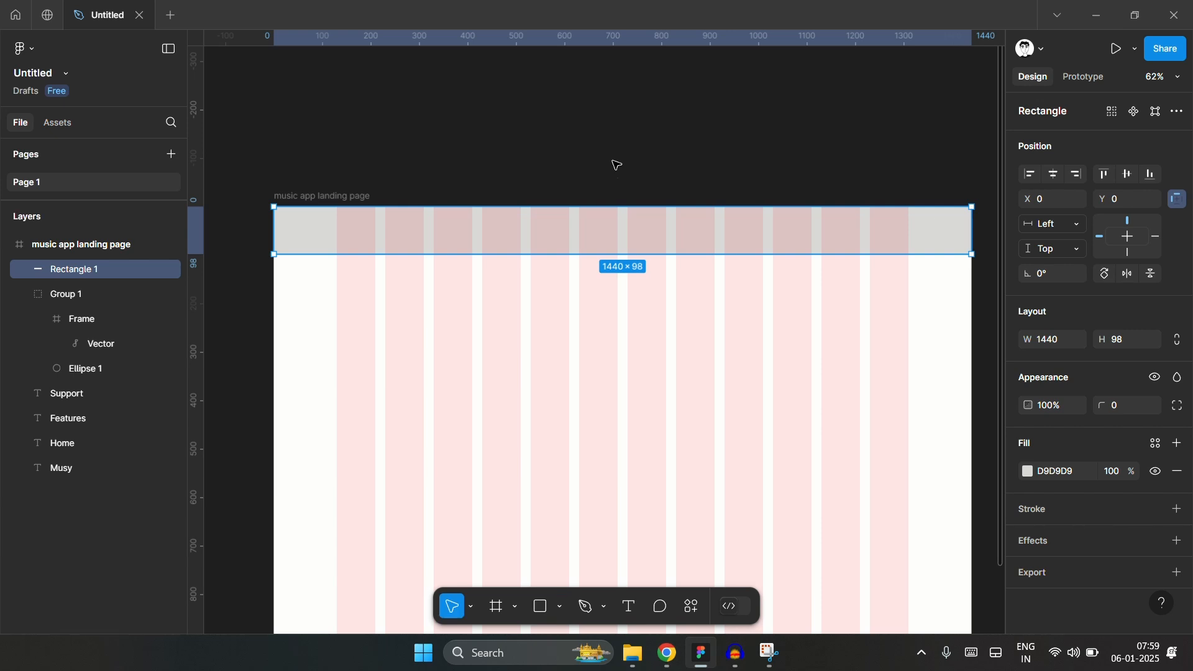
pyautogui.press('[')
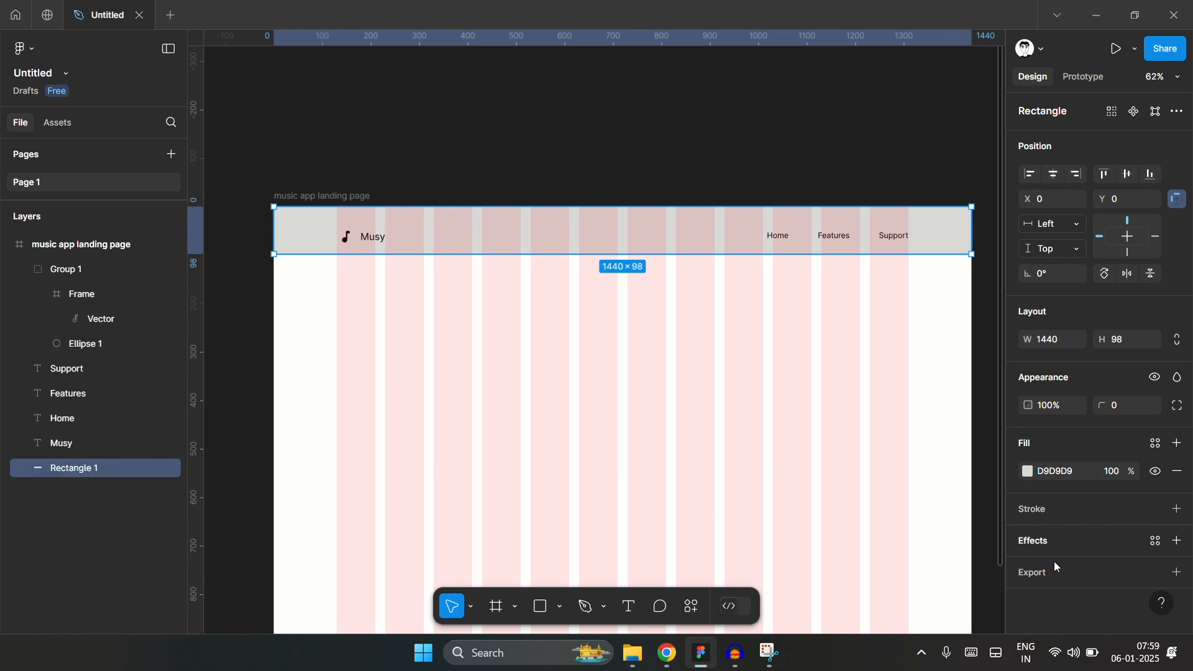
# - Hide the 12-column layout grid of the music app landing page frame
pyautogui.click(351, 197)
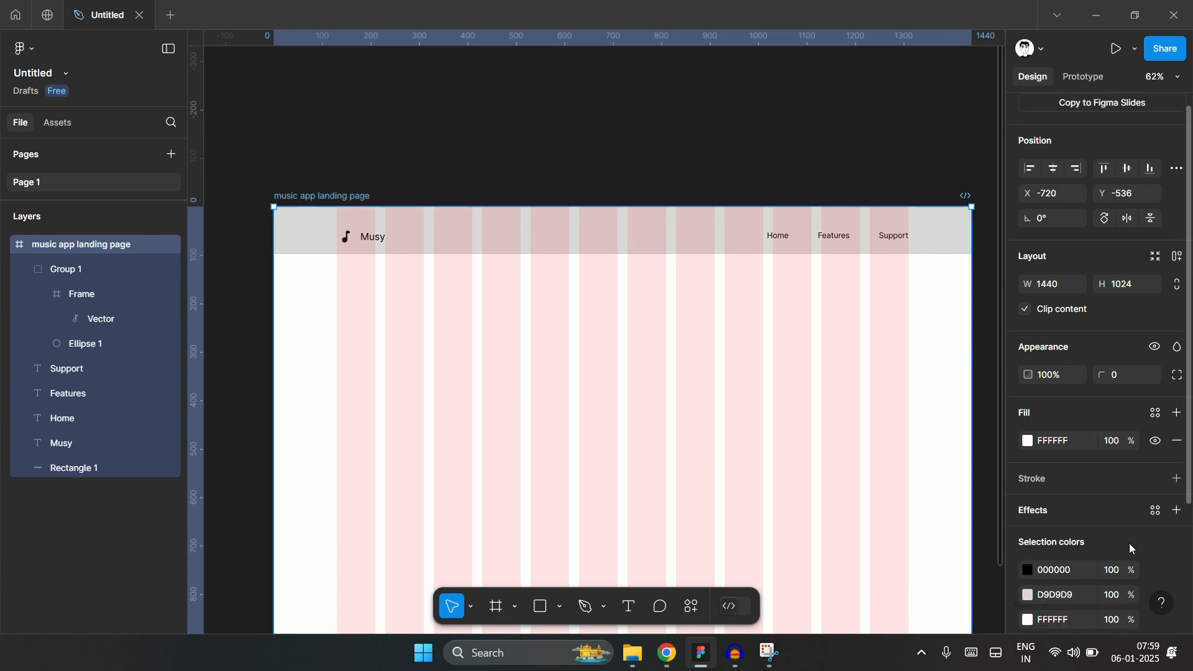
pyautogui.scroll(-3, 1131, 547)
pyautogui.click(1155, 545)
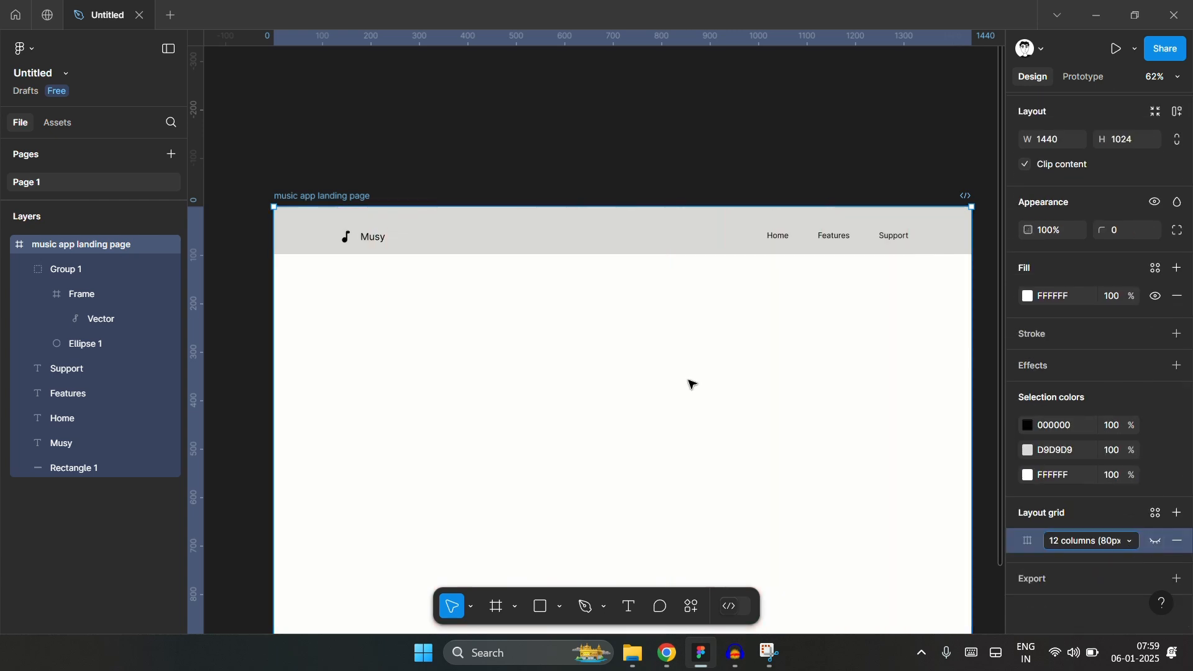
pyautogui.click(641, 297)
pyautogui.scroll(1, 684, 214)
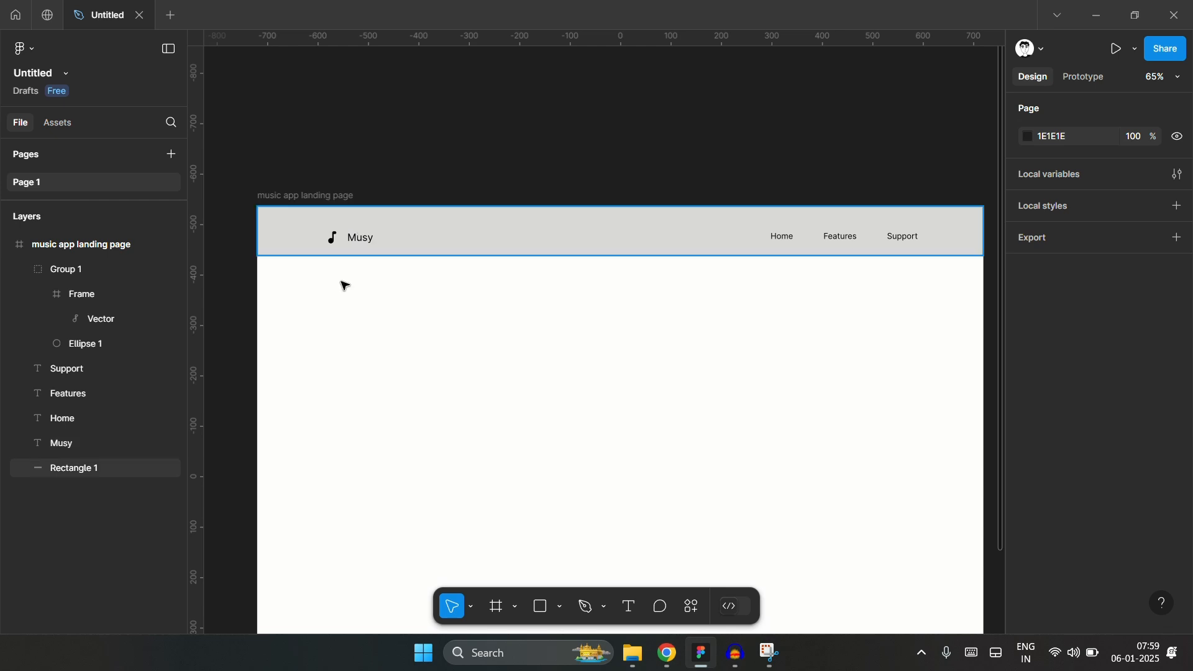
pyautogui.click(538, 245)
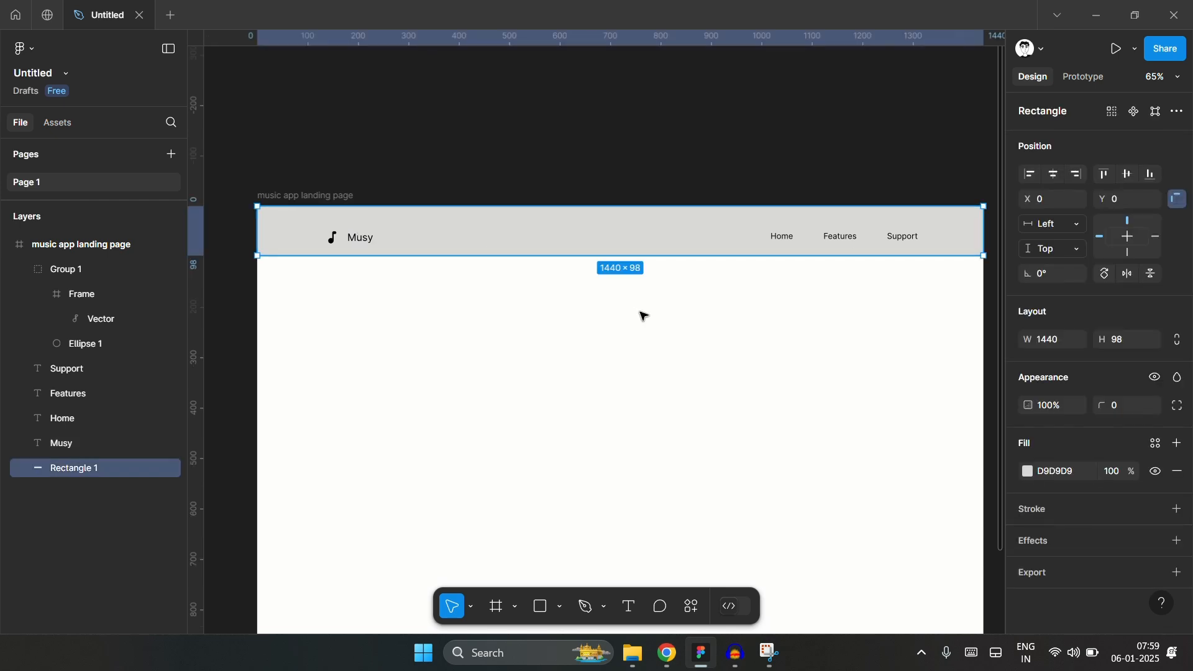
pyautogui.click(573, 325)
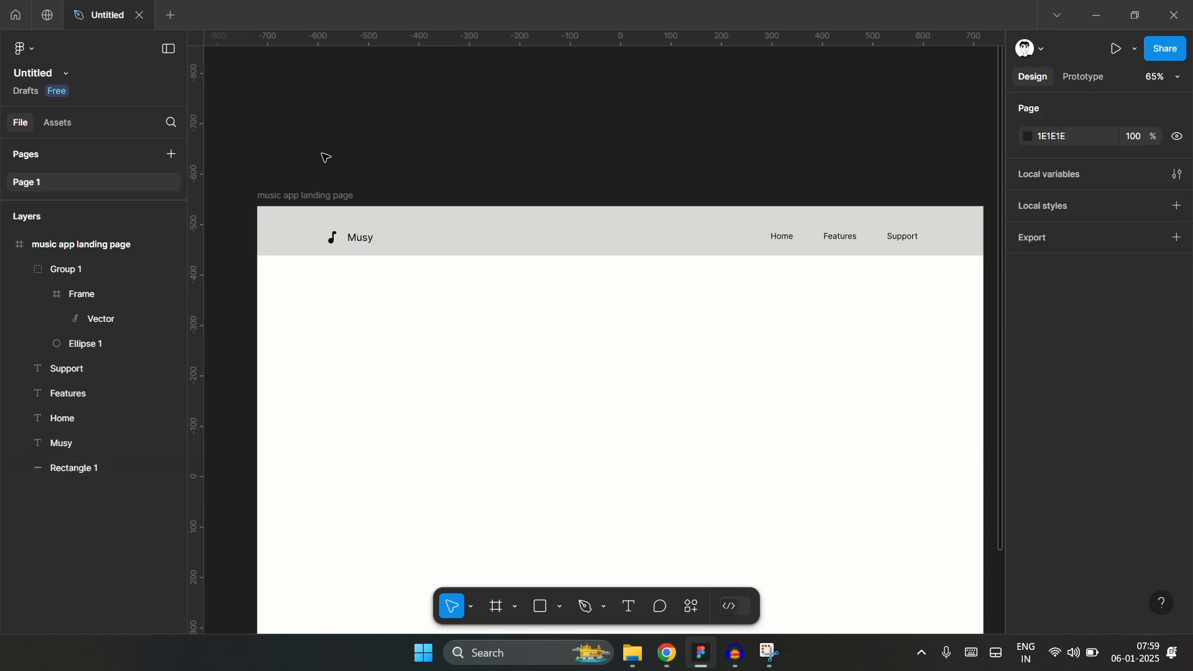
# - Change the landing page frame's fill to the very light green F8FEF3
pyautogui.click(321, 198)
pyautogui.scroll(-1, 516, 156)
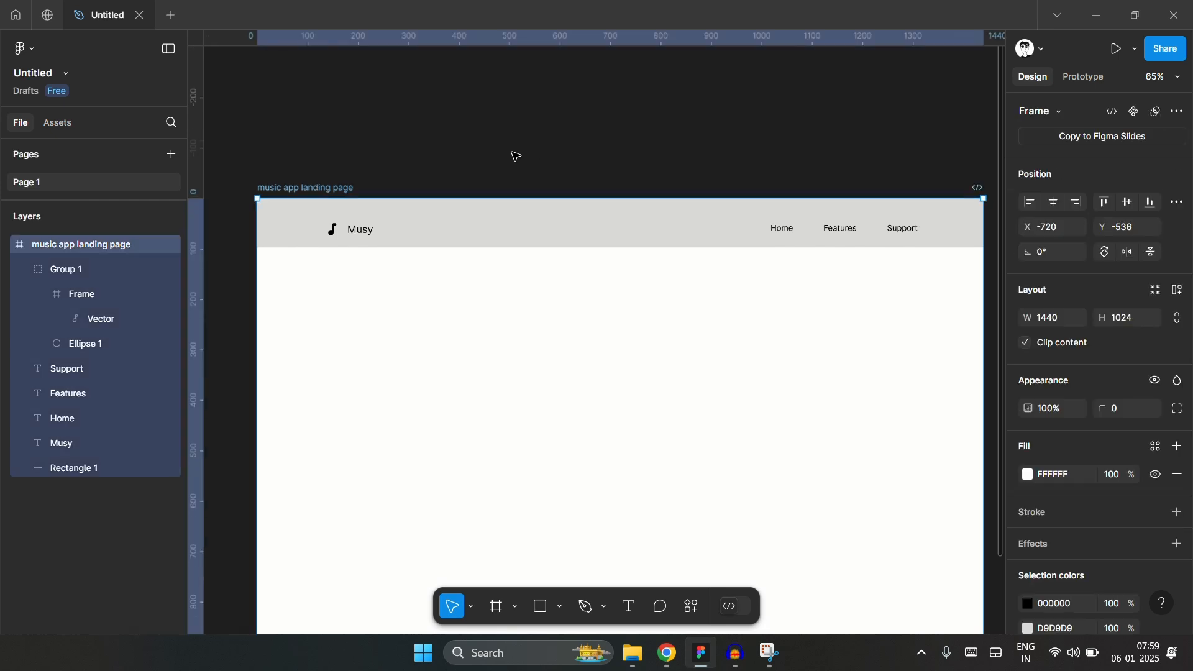
pyautogui.scroll(-2, 516, 156)
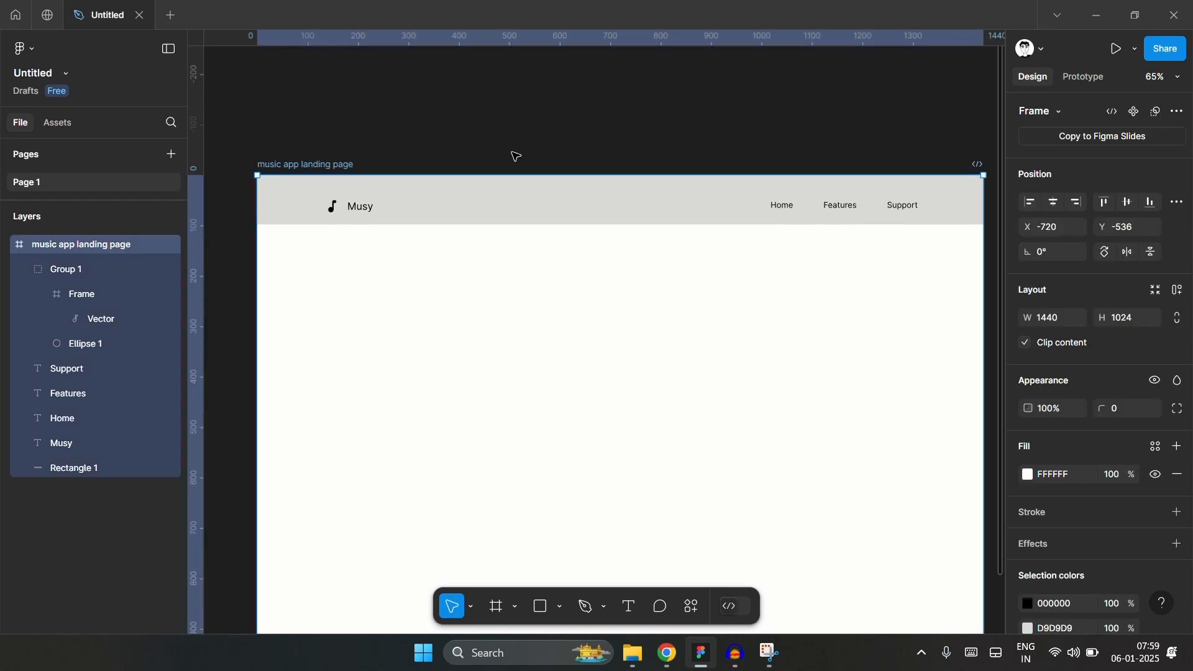
pyautogui.scroll(-5, 516, 156)
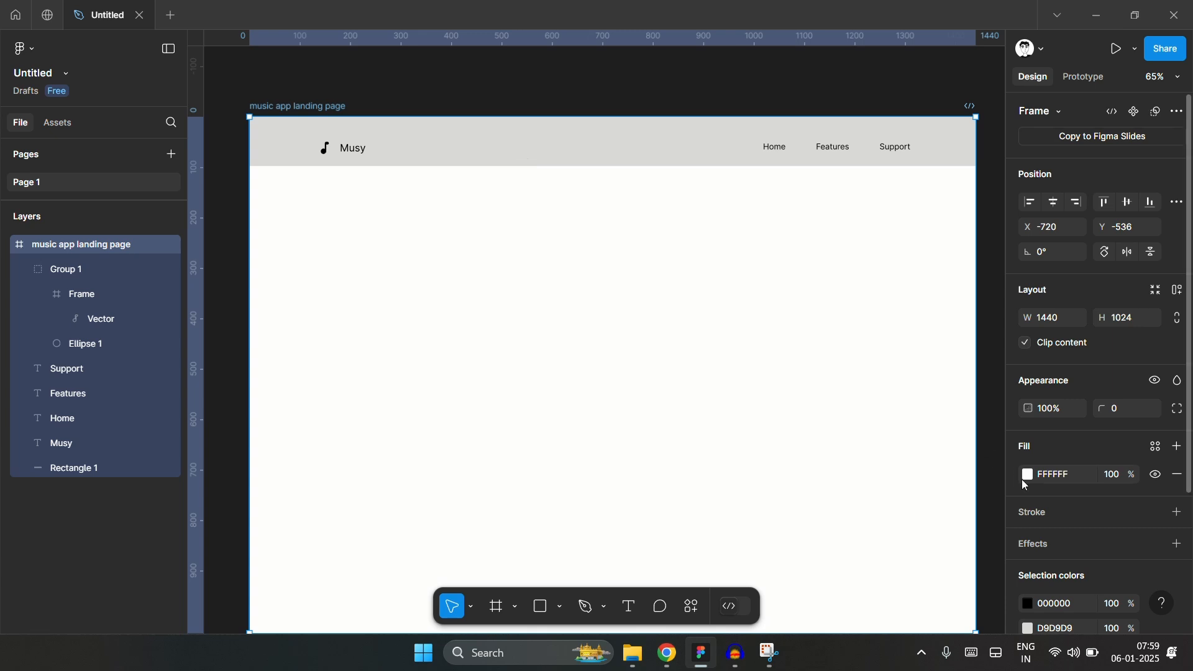
pyautogui.click(1033, 476)
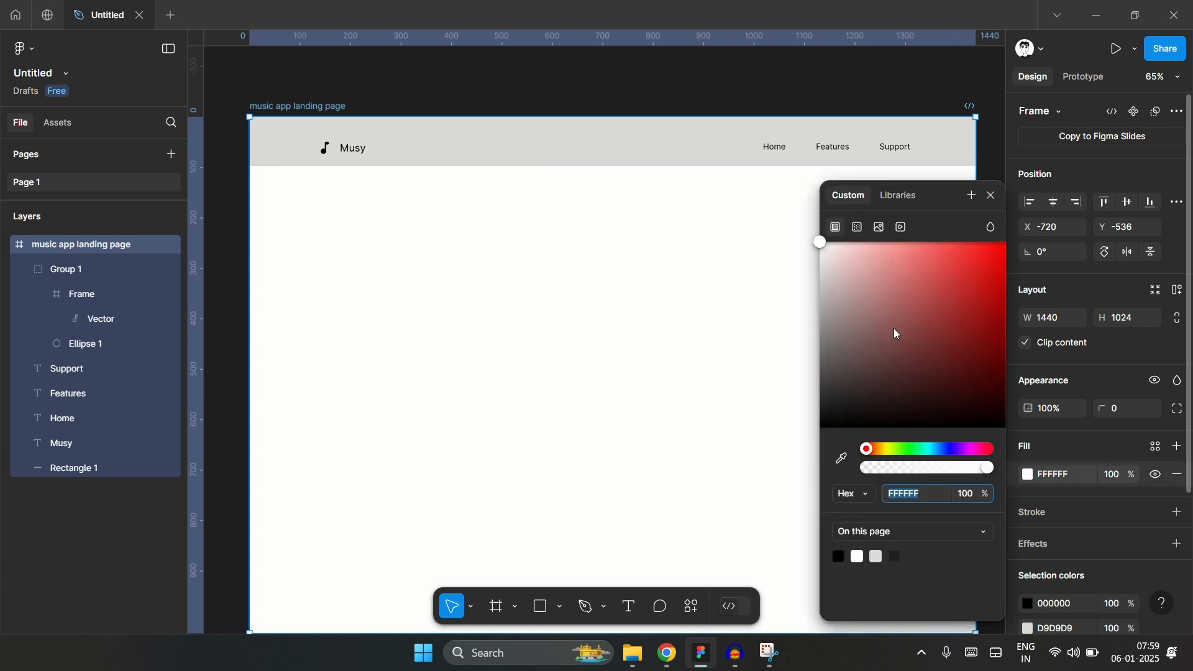
pyautogui.click(901, 451)
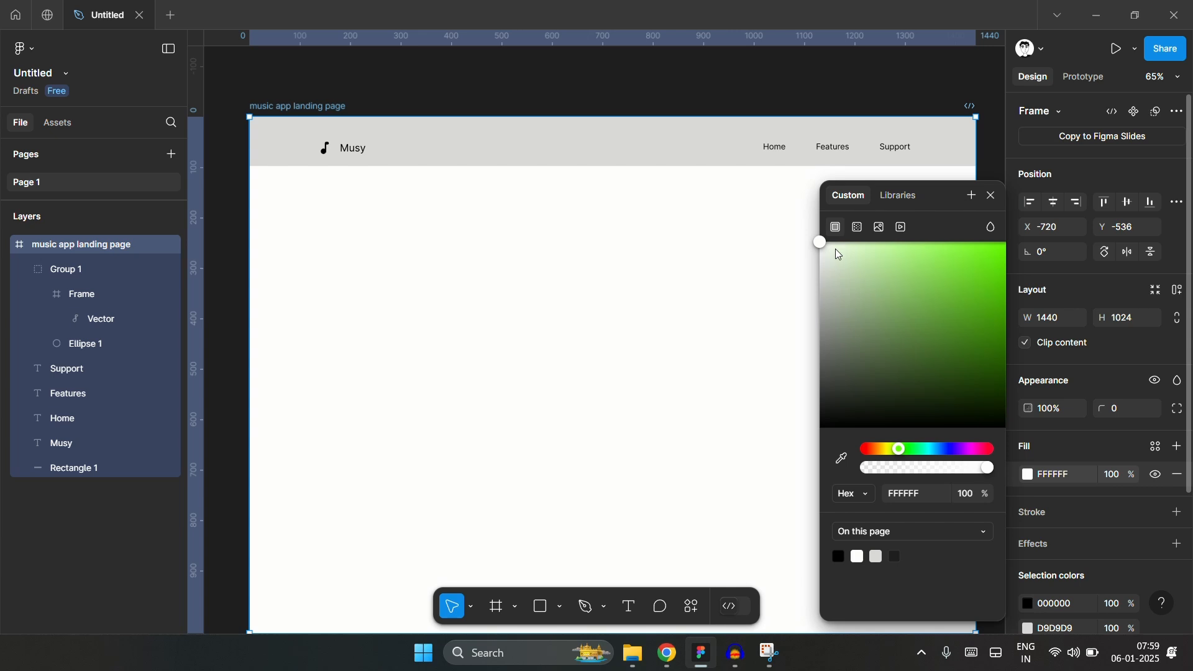
pyautogui.moveTo(833, 247); pyautogui.dragTo(829, 250)
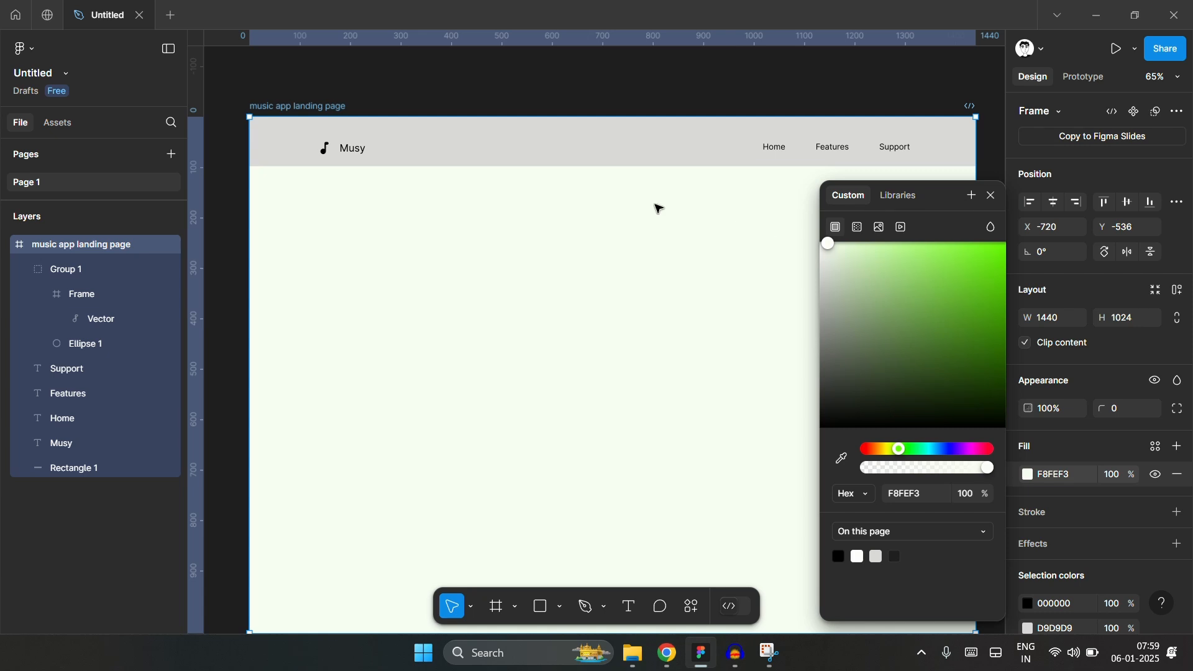
# - Sample the page's green for the header rectangle's fill and darken it slightly to E8F5E0
pyautogui.click(511, 152)
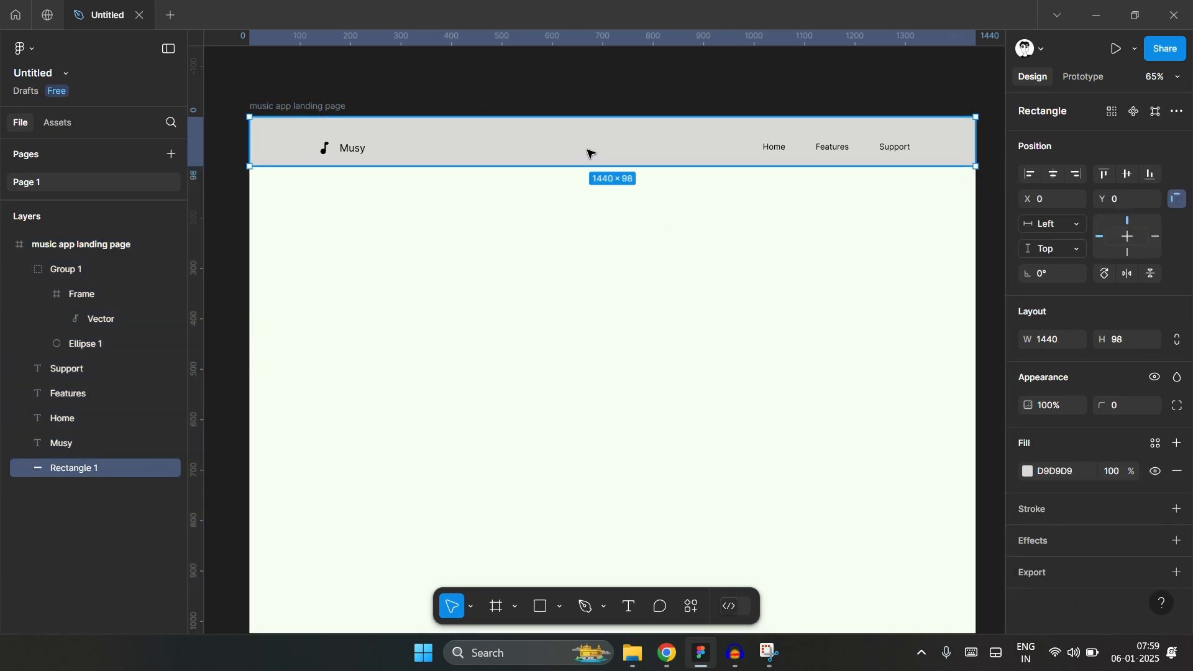
pyautogui.click(1028, 471)
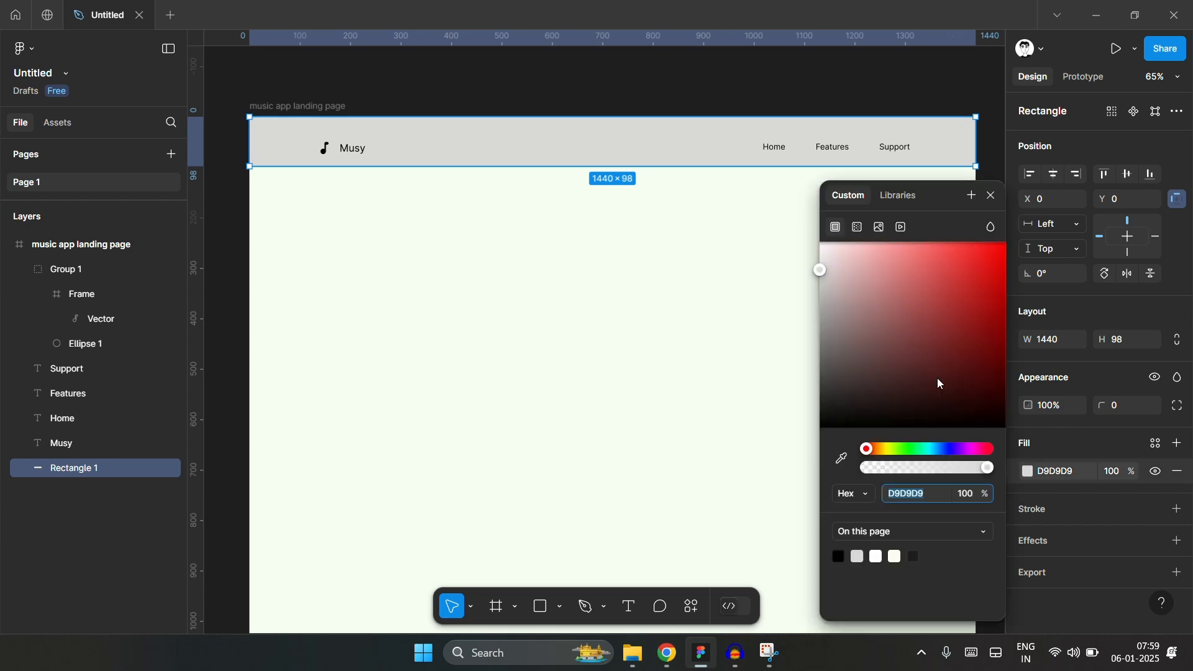
pyautogui.click(842, 459)
pyautogui.click(754, 318)
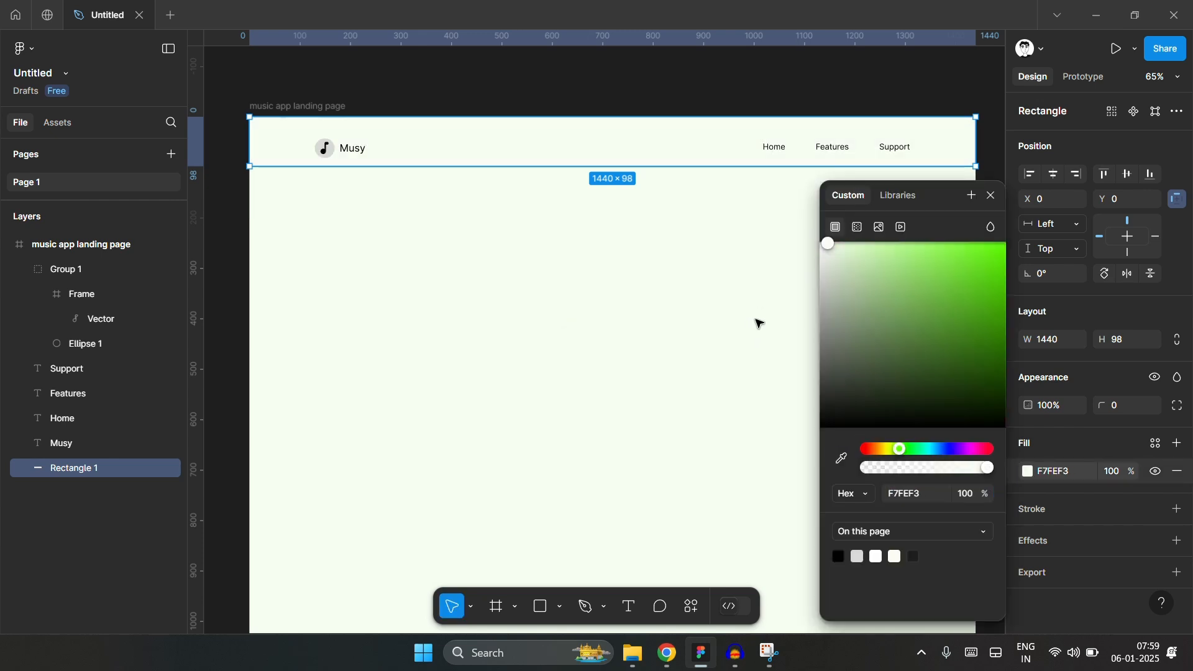
pyautogui.click(834, 249)
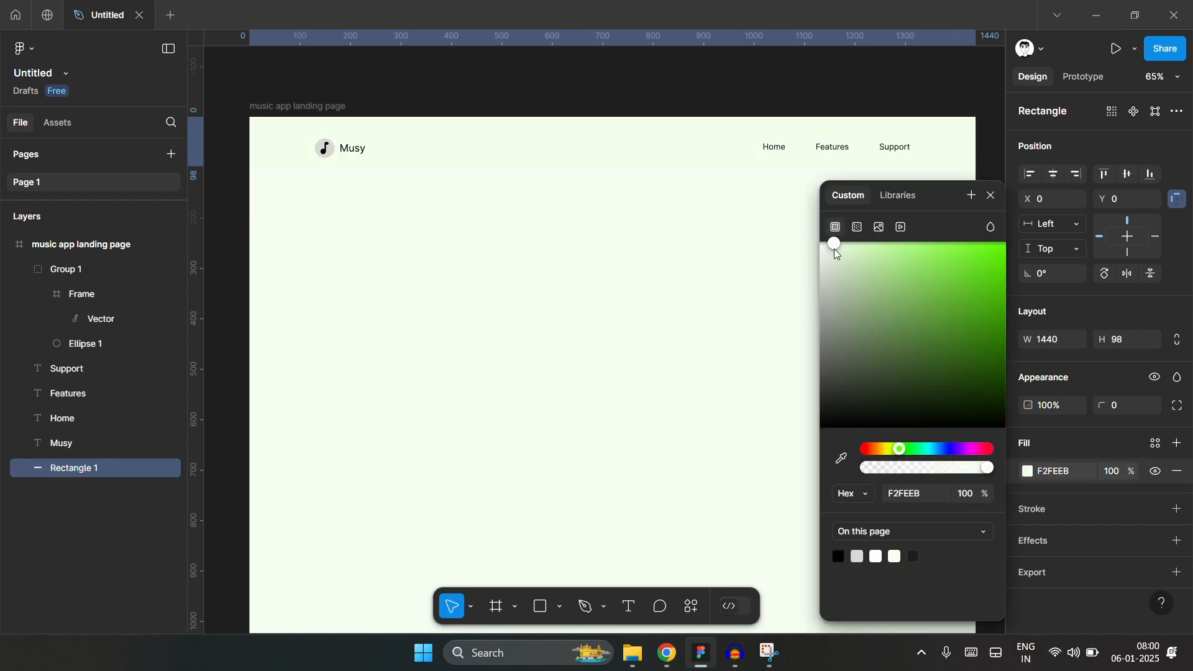
pyautogui.moveTo(835, 249); pyautogui.dragTo(839, 258)
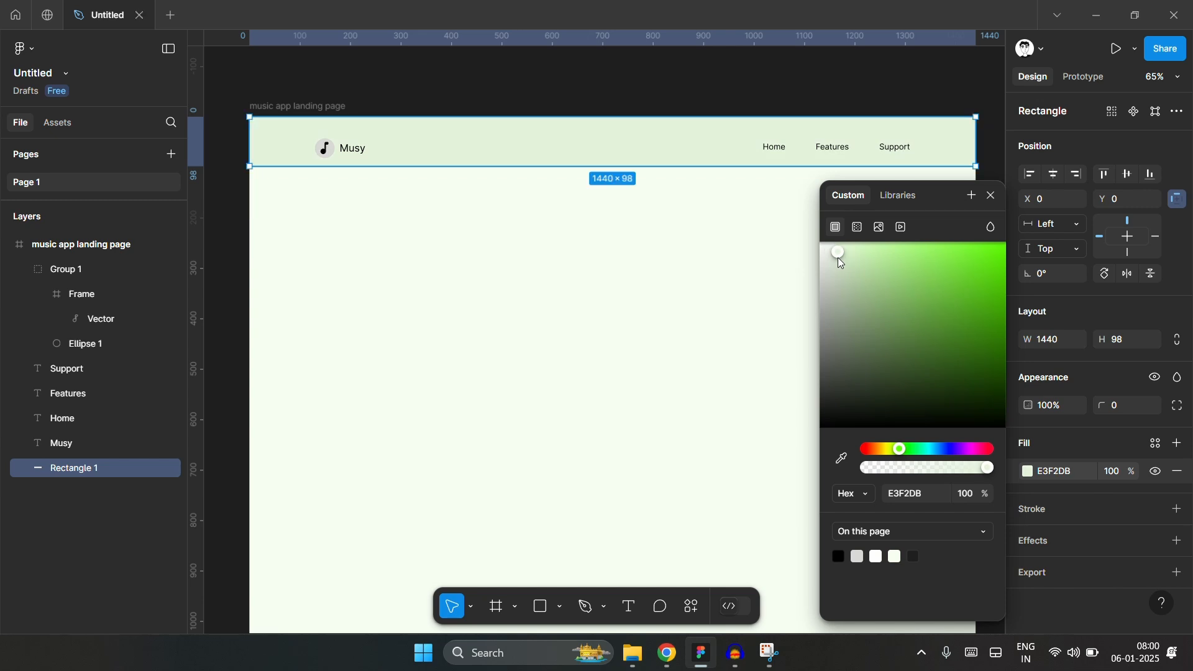
pyautogui.moveTo(837, 256); pyautogui.dragTo(834, 256)
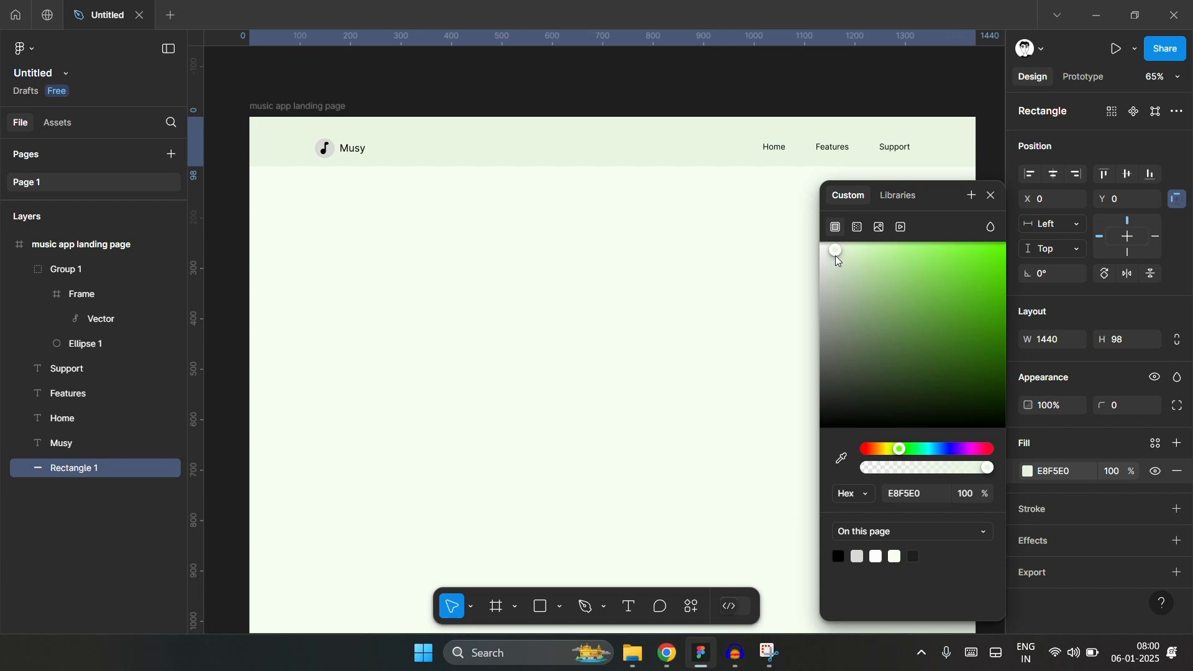
pyautogui.click(620, 220)
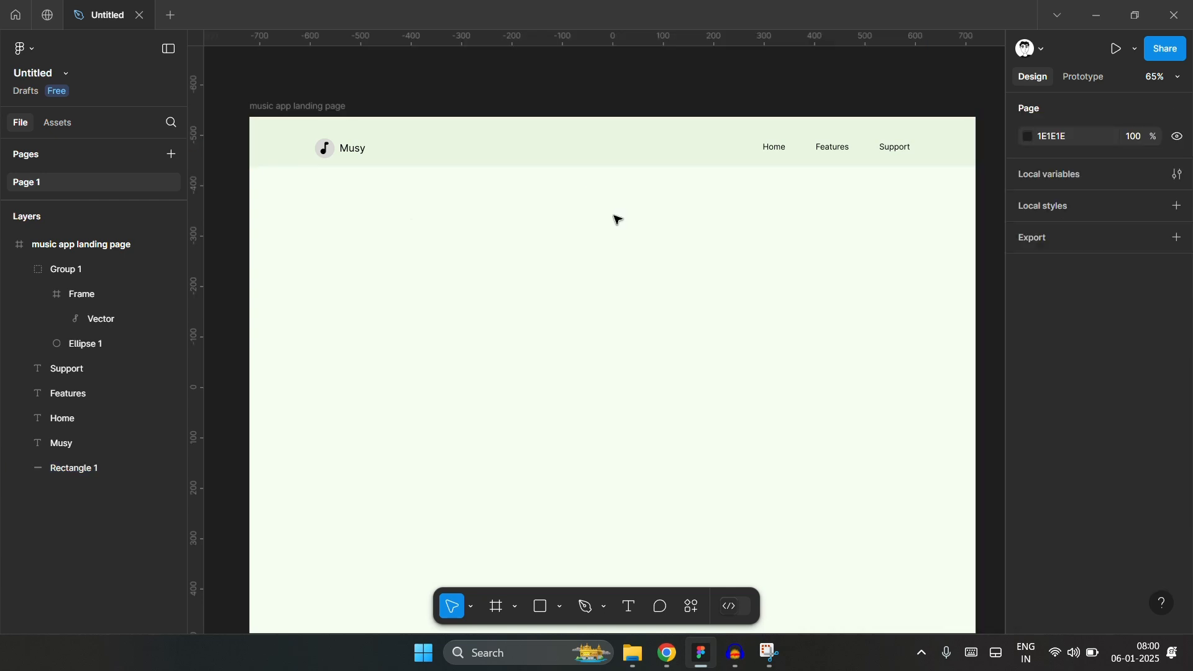
# - Vertically centre the logo, Musy text and links on the header rectangle, and set the rectangle's height to 80
pyautogui.moveTo(305, 192); pyautogui.dragTo(926, 140)
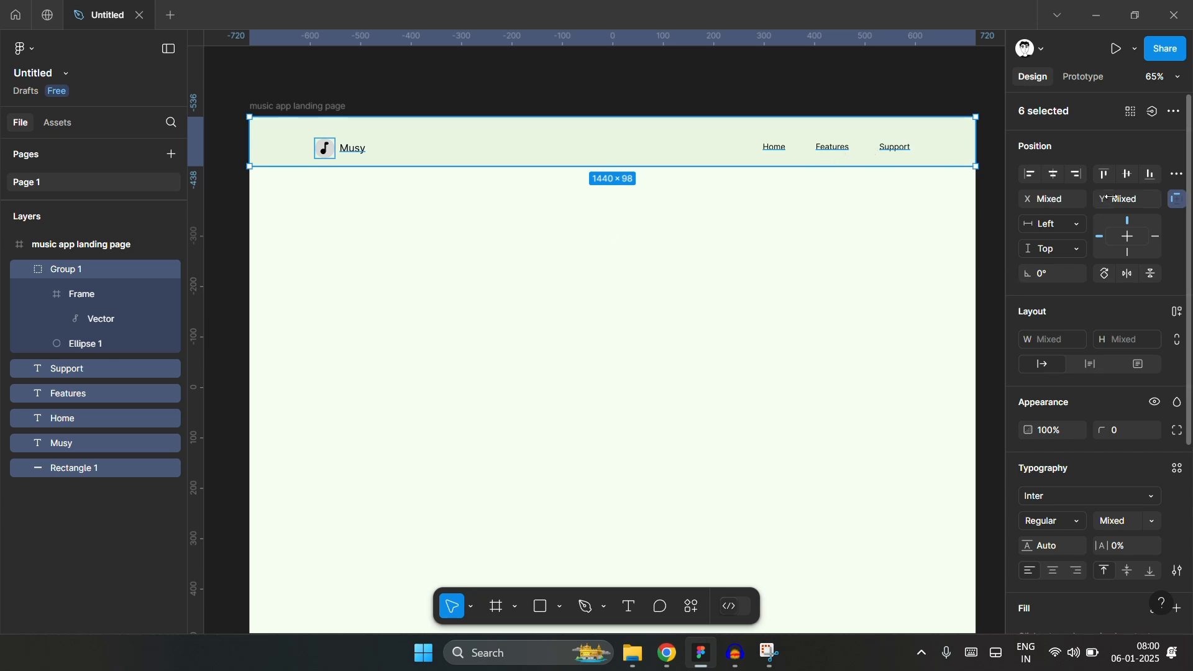
pyautogui.click(1130, 175)
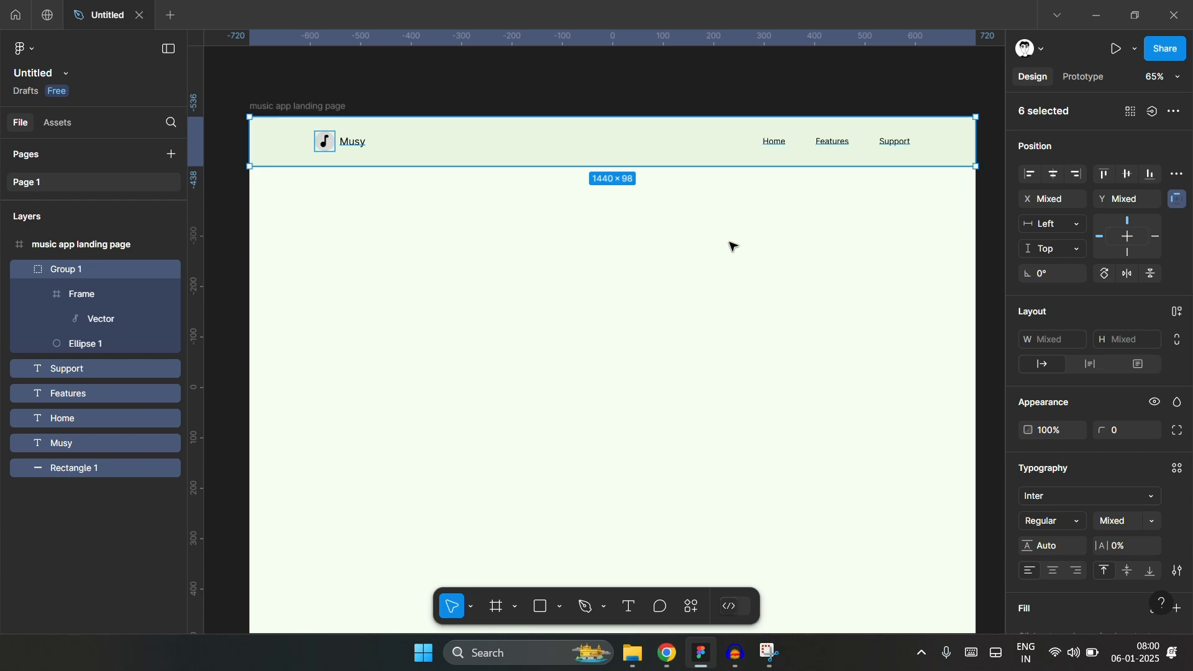
pyautogui.click(622, 150)
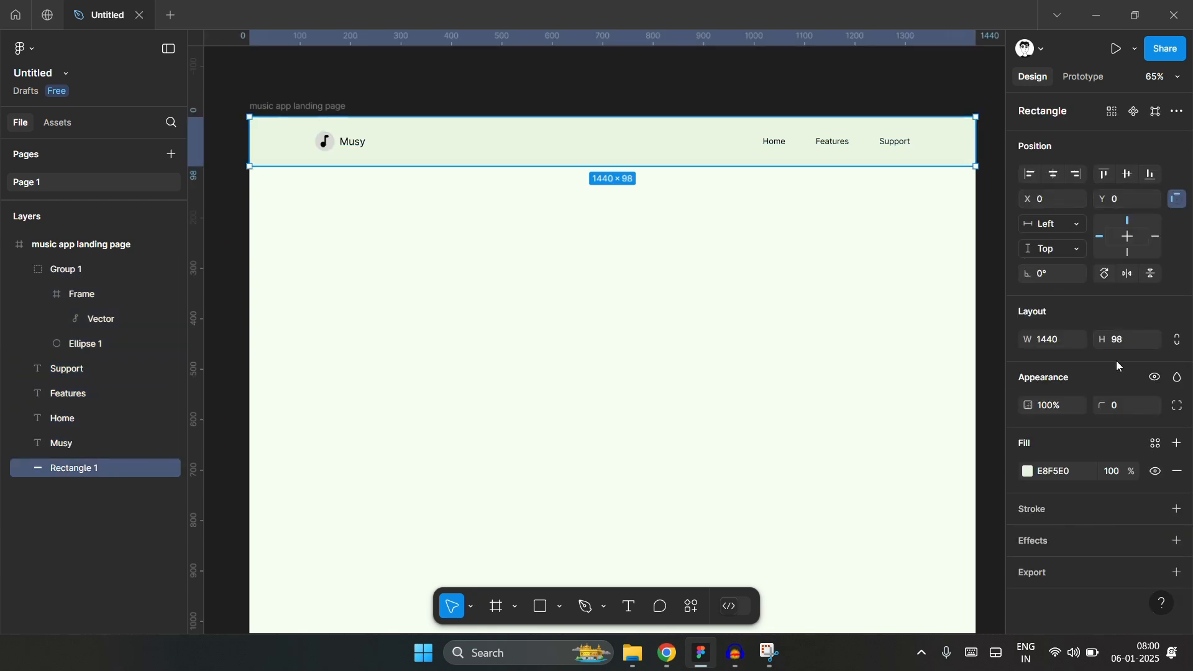
pyautogui.write('78')
pyautogui.press('Return')
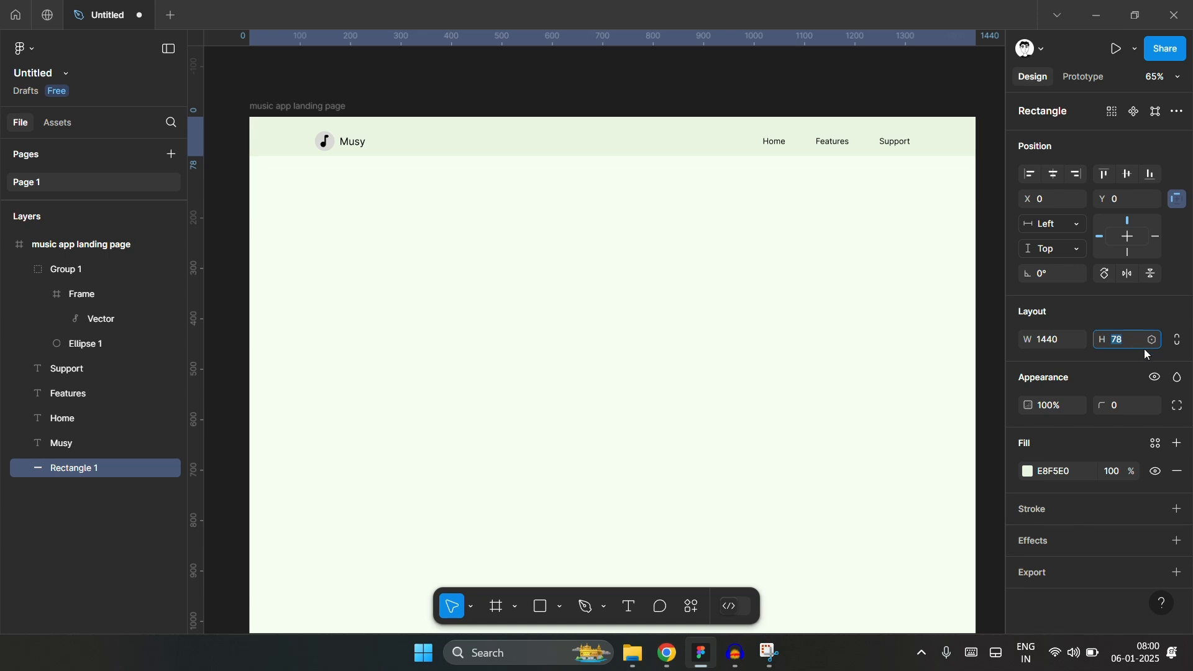
# - Align the vertical centres of all header elements again to fit the shortened header rectangle
pyautogui.click(580, 203)
pyautogui.hotkey('ctrl', 'a')
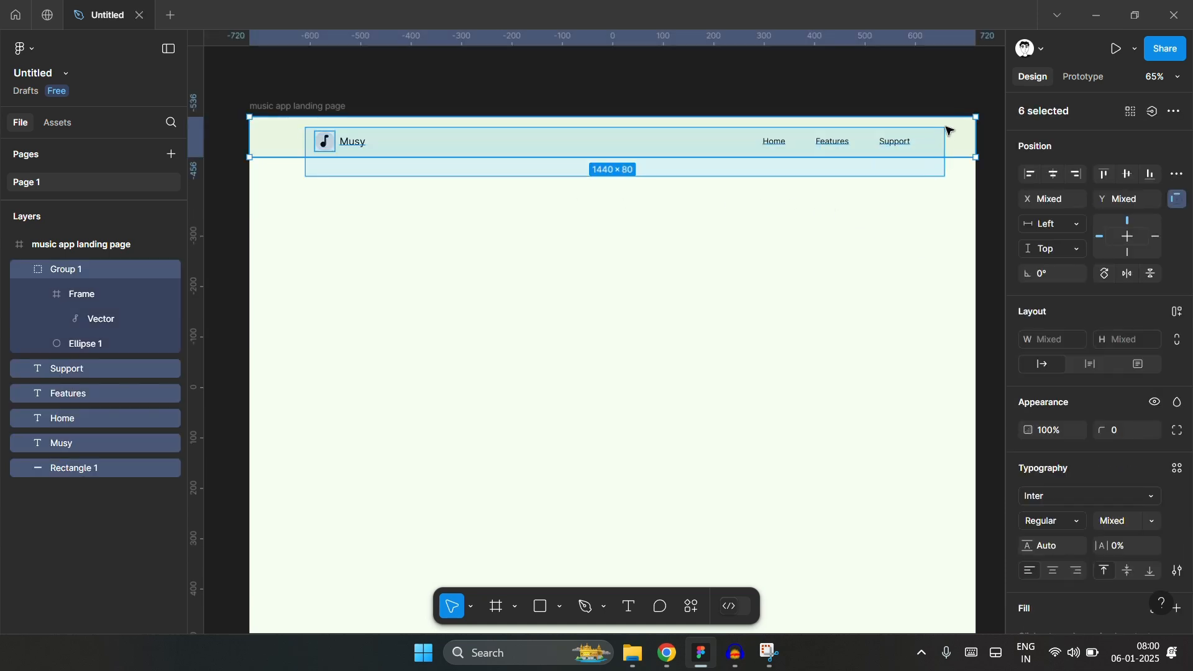
pyautogui.click(1129, 175)
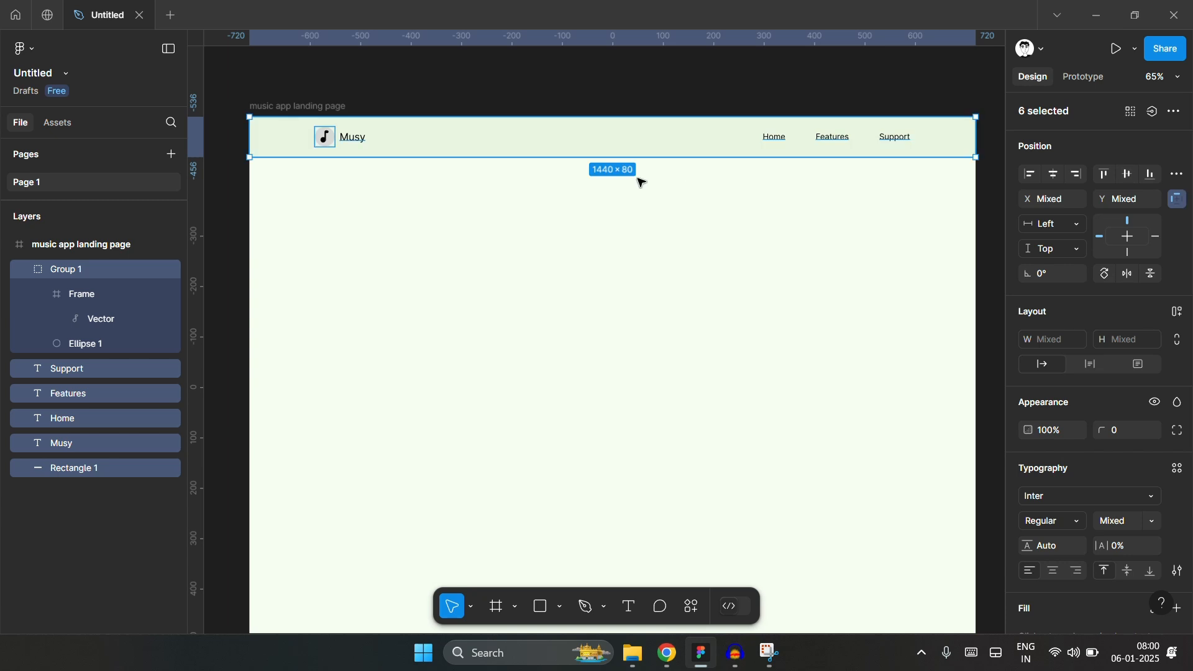
pyautogui.click(590, 197)
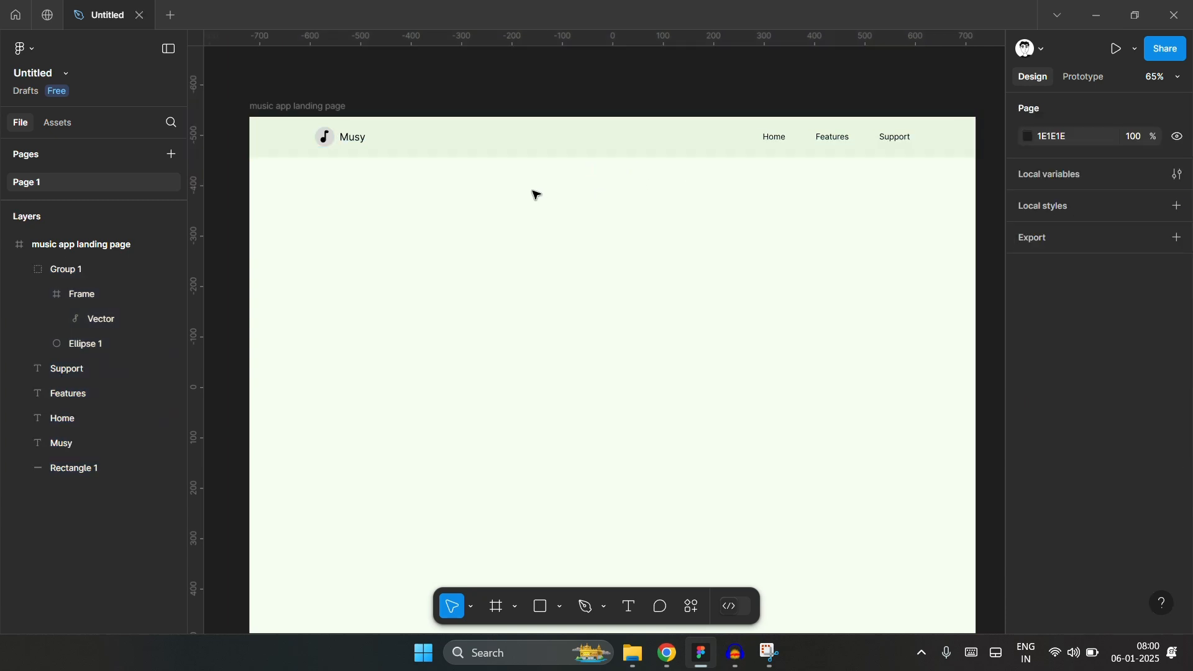
# - Group the header rectangle, logo, Musy text and the Home, Features and Support links together
pyautogui.scroll(1, 570, 225)
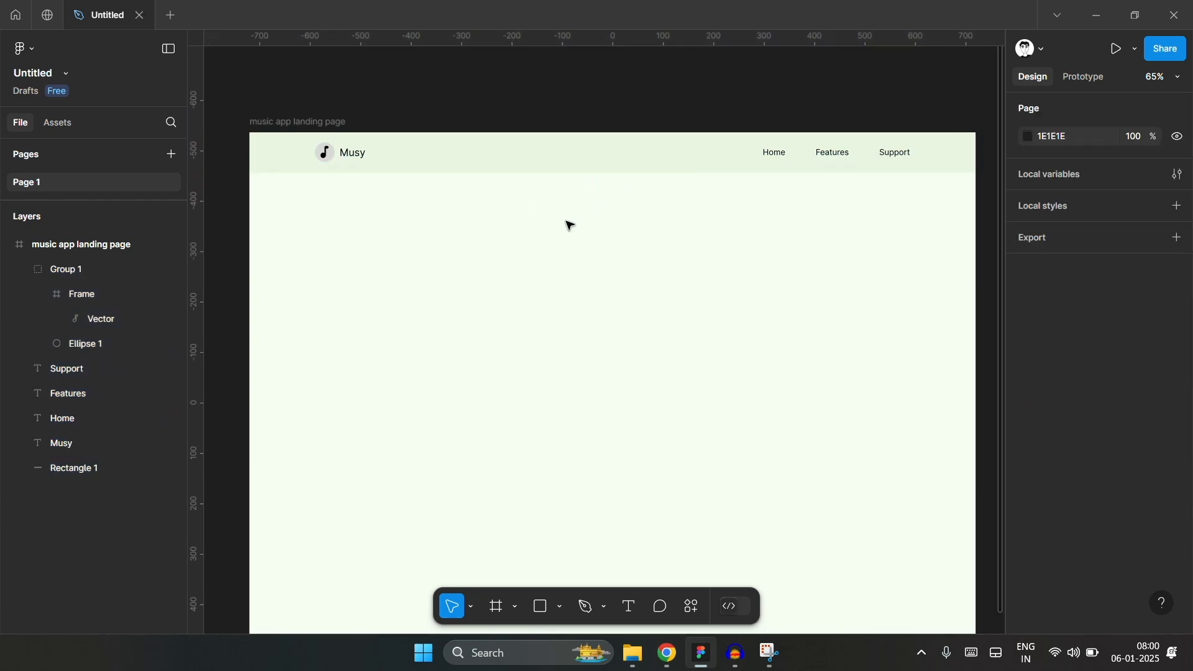
pyautogui.scroll(2, 419, 224)
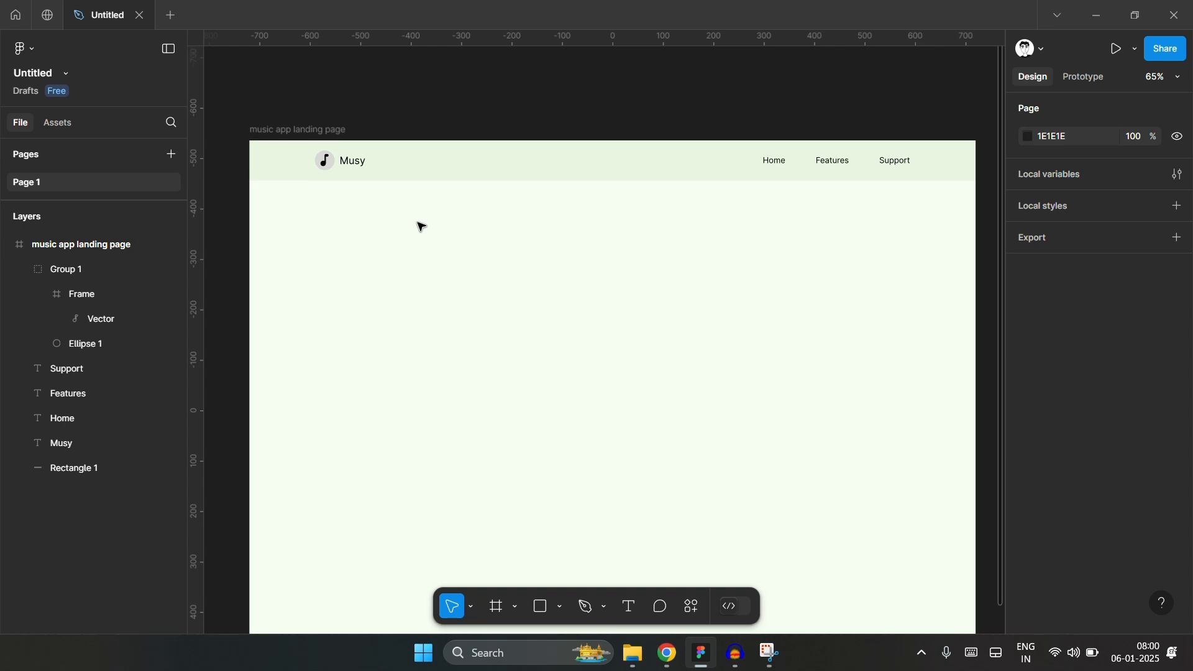
pyautogui.moveTo(302, 236); pyautogui.dragTo(927, 133)
pyautogui.hotkey('ctrl', 'g')
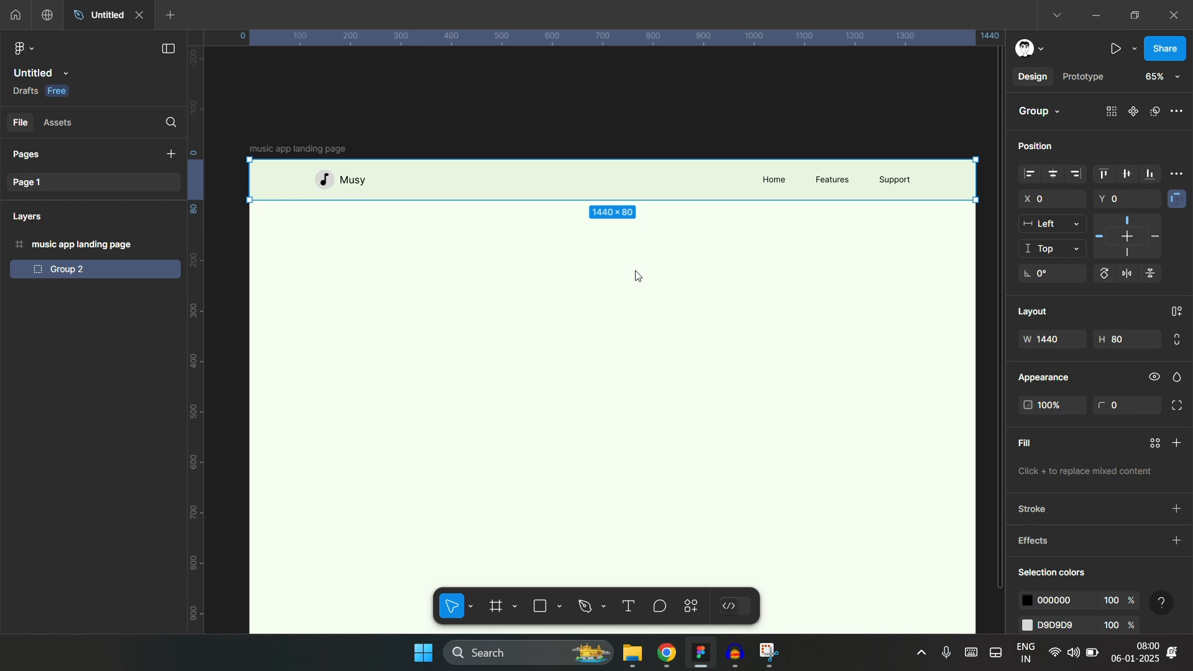
pyautogui.press('Escape')
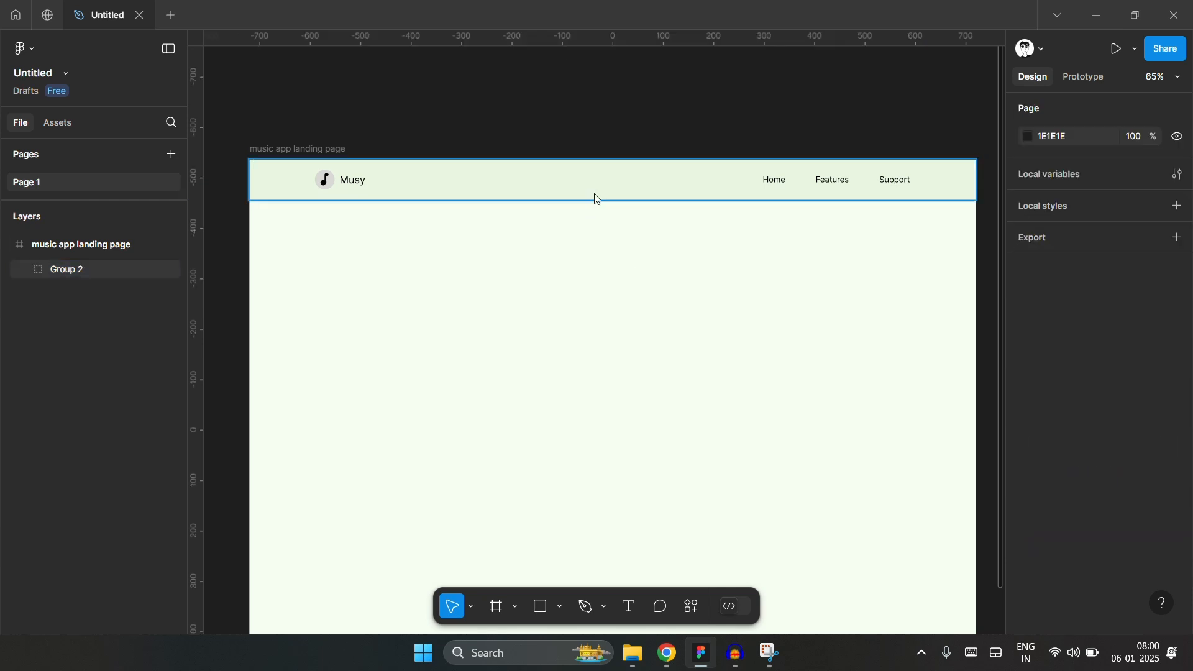
# - Add a text below the header, near the page's left side, reading "Listen to UNLIMTED music for 20"
pyautogui.scroll(-3, 620, 252)
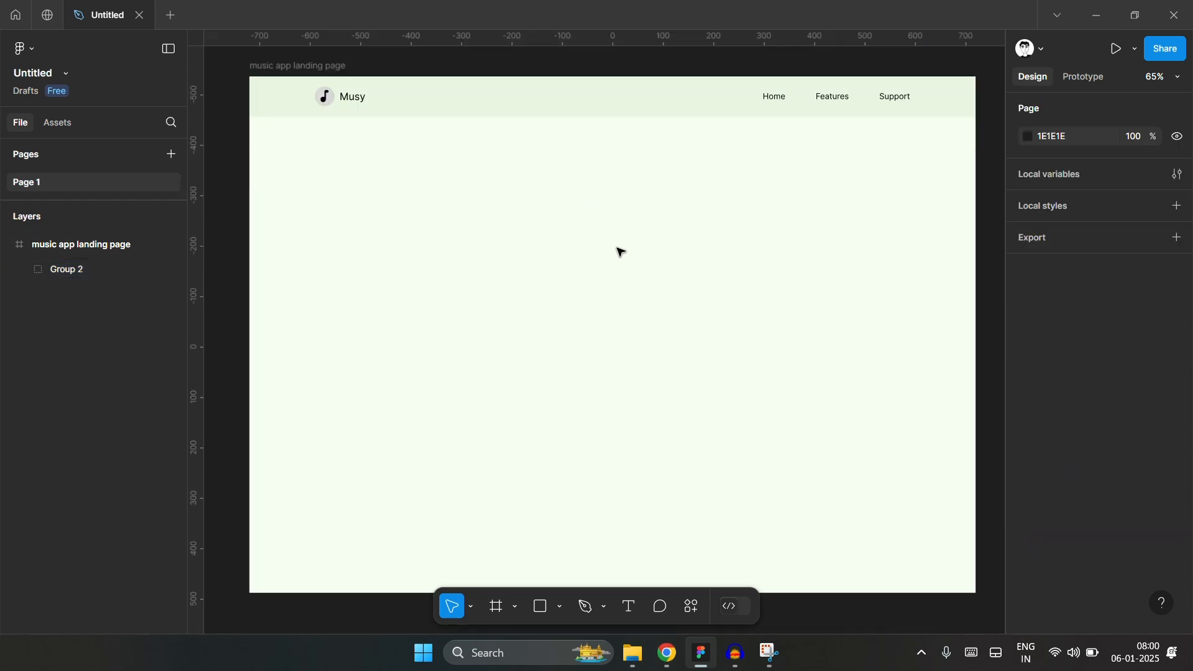
pyautogui.hscroll(-1, 620, 251)
pyautogui.scroll(1, 620, 252)
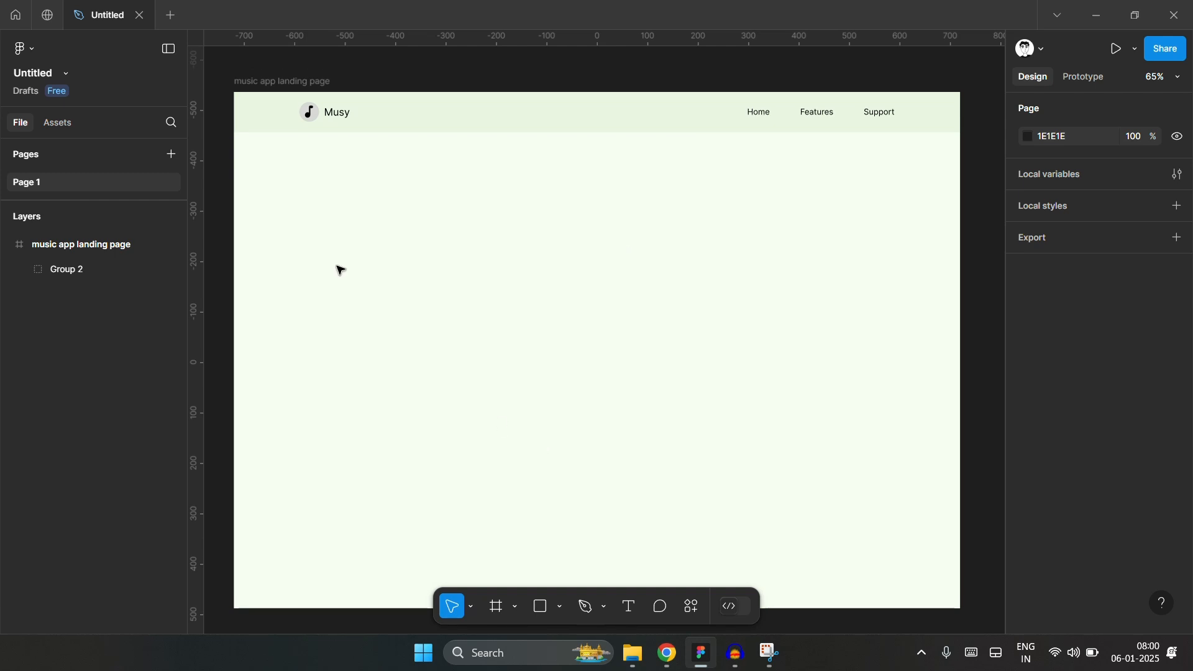
pyautogui.press('t')
pyautogui.click(316, 235)
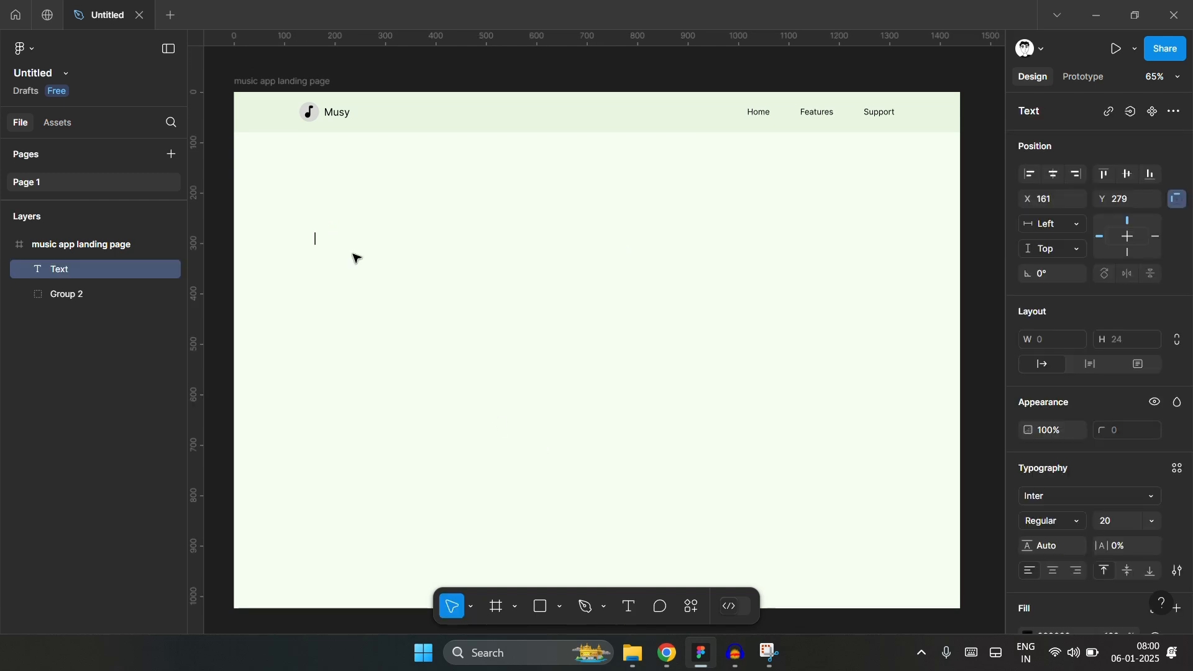
pyautogui.scroll(10, 311, 250)
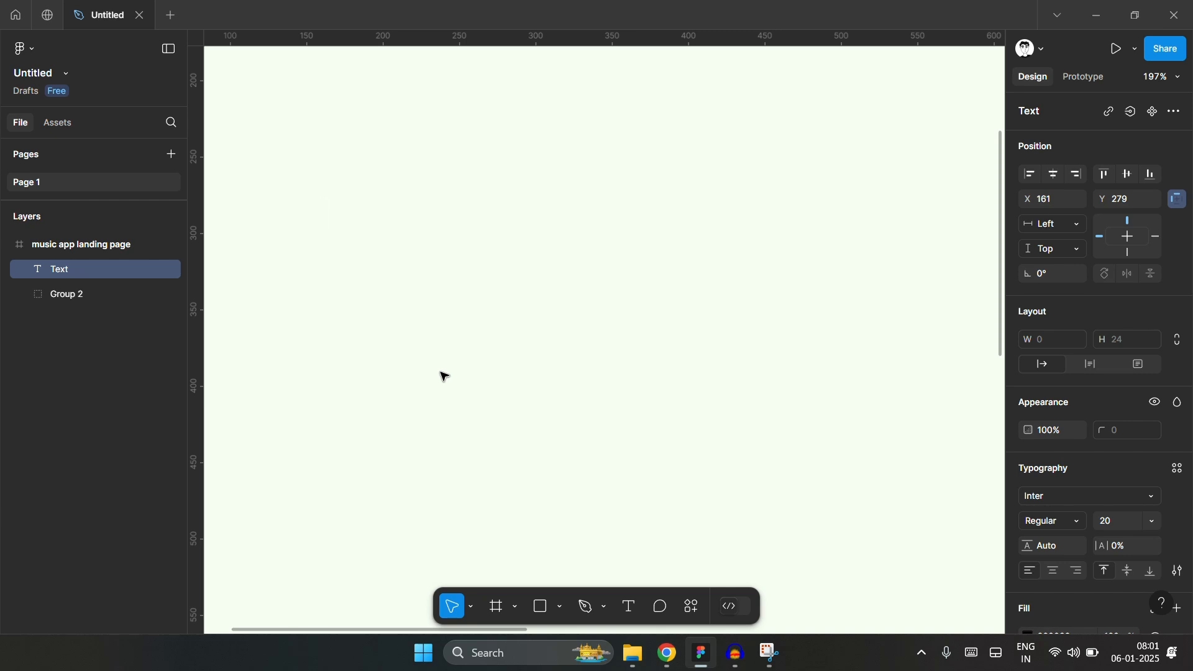
pyautogui.write('Listen to ')
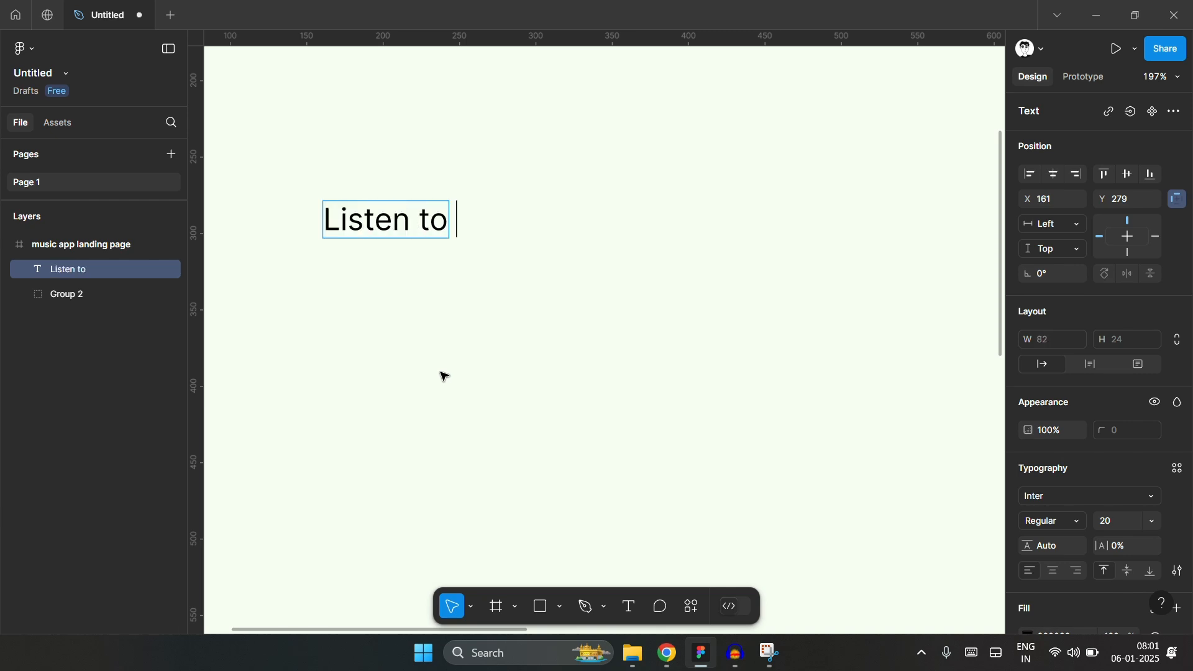
pyautogui.write('u')
pyautogui.press('BackSpace')
pyautogui.write('UNLIMTE')
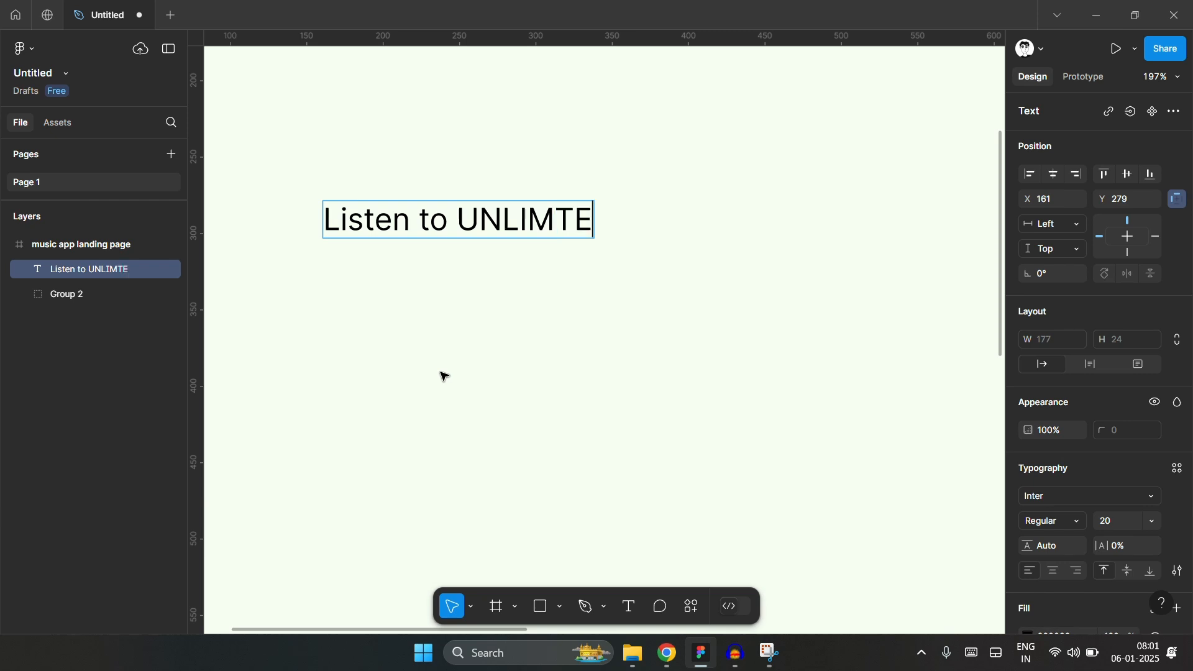
pyautogui.write('D music for ')
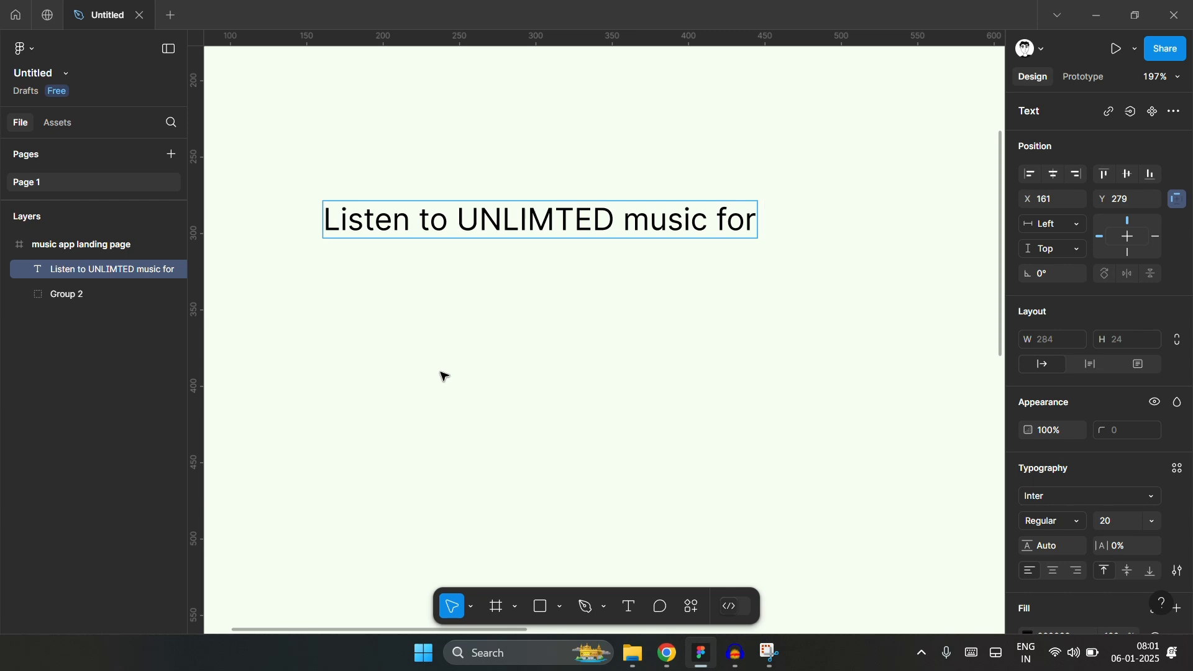
pyautogui.write('20')
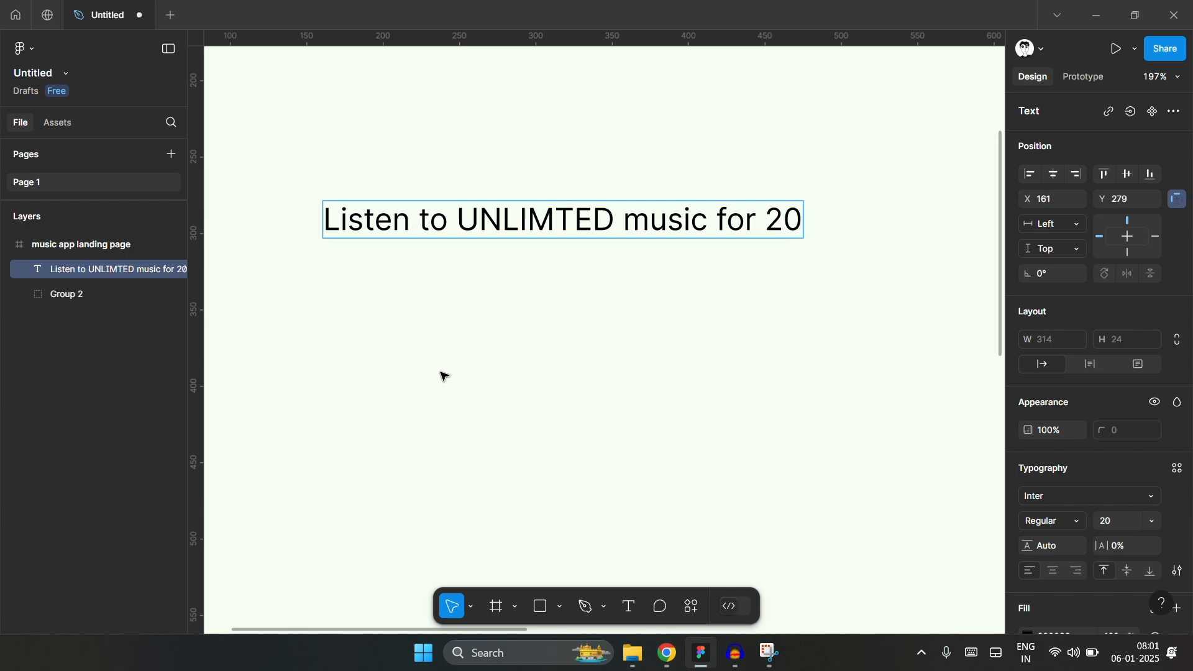
# - Complete the price in the headline so it ends with "Rs 20/month"
pyautogui.press('Left')
pyautogui.press('Left')
pyautogui.write('Rs.')
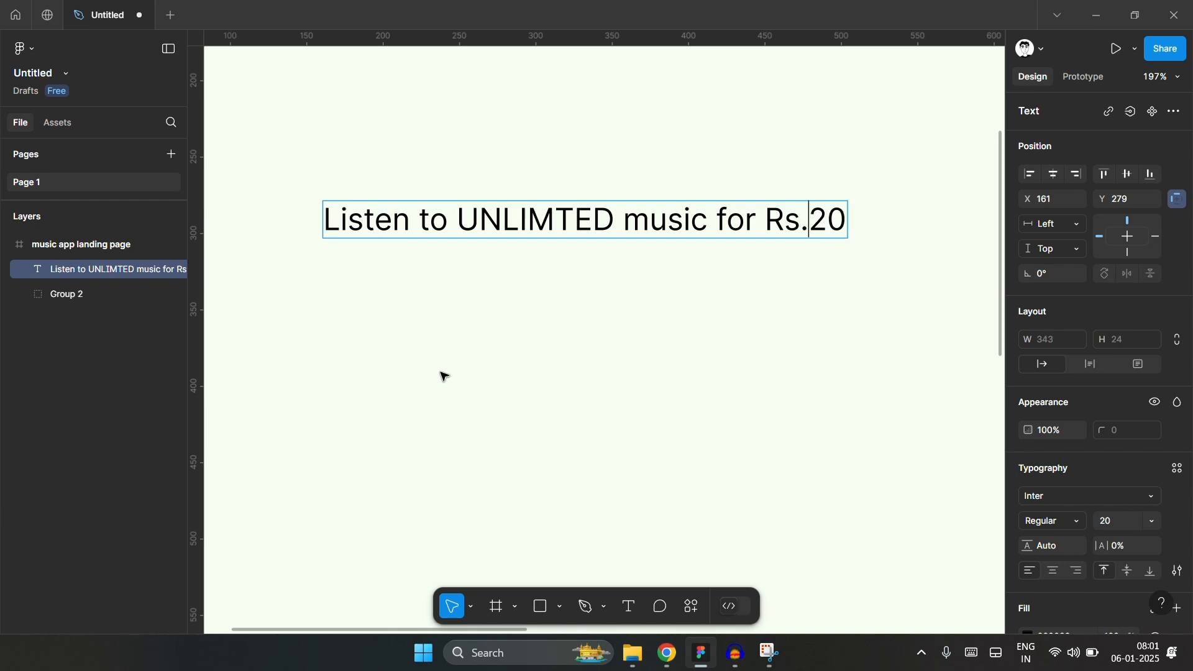
pyautogui.press('BackSpace')
pyautogui.press('Right')
pyautogui.press('Right')
pyautogui.write('/m')
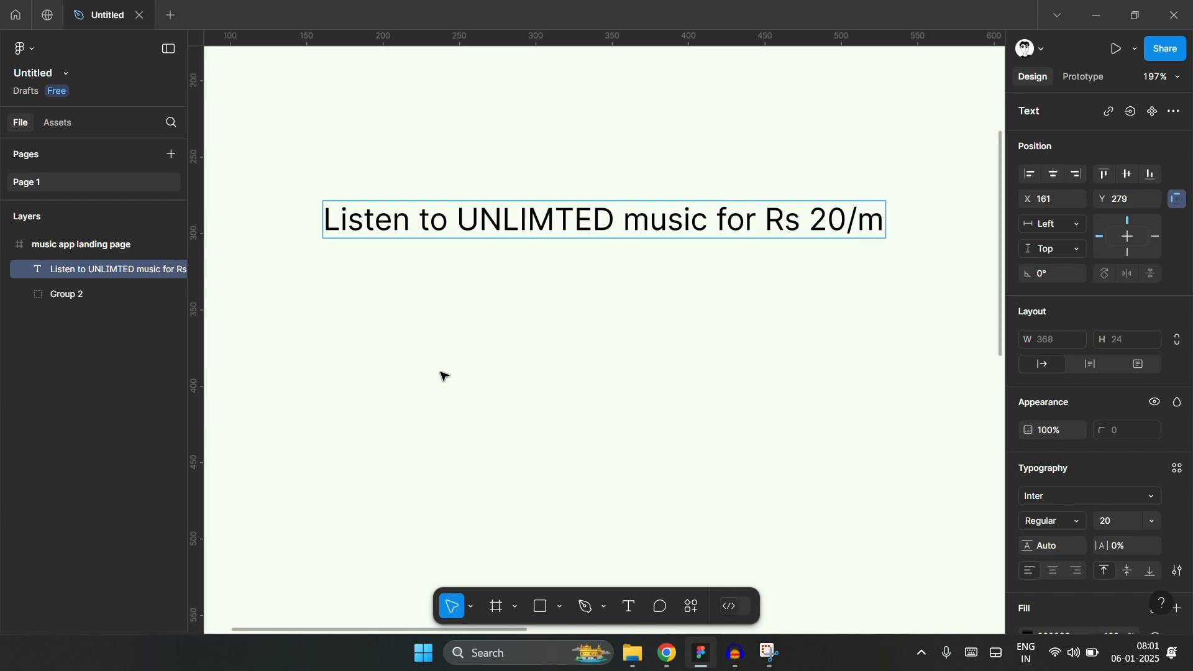
pyautogui.write('onth')
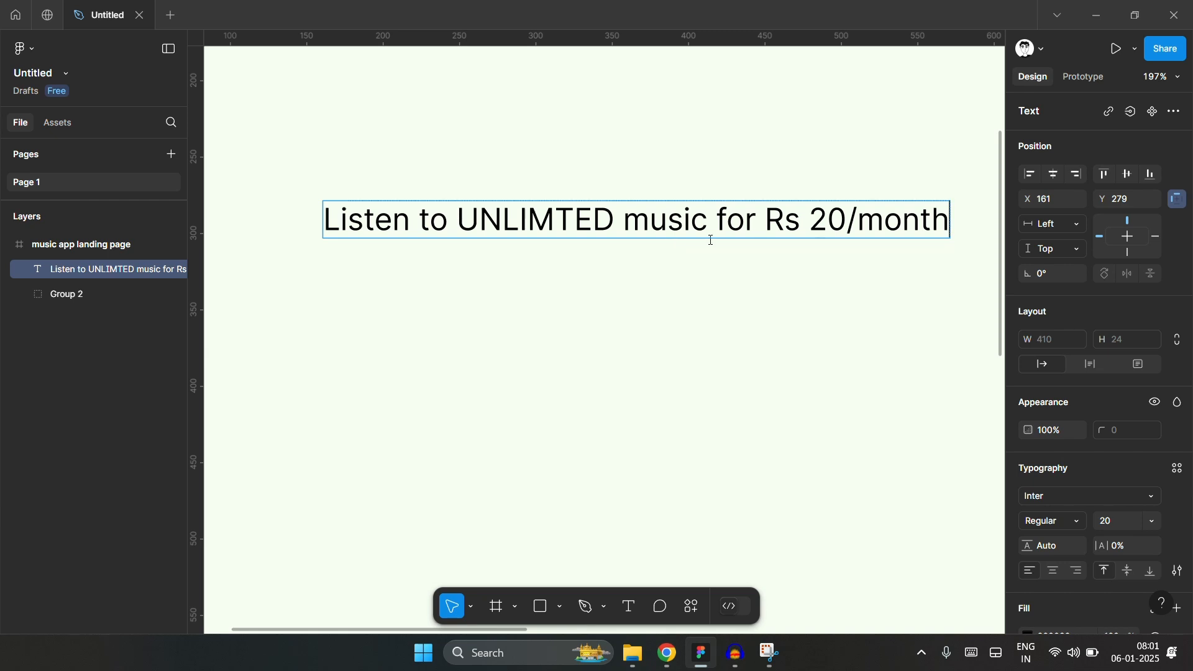
pyautogui.press('Escape')
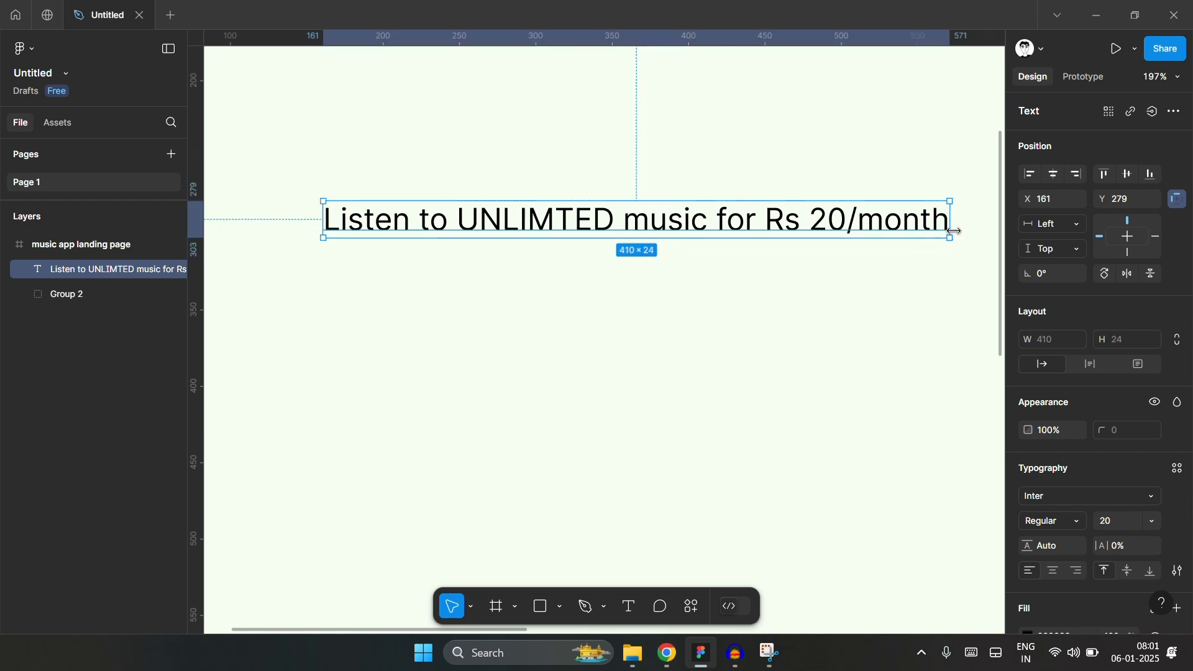
# - Narrow the headline's text box to about 288 wide so that "Rs 20/month" wraps onto a second line
pyautogui.moveTo(951, 230); pyautogui.dragTo(764, 239)
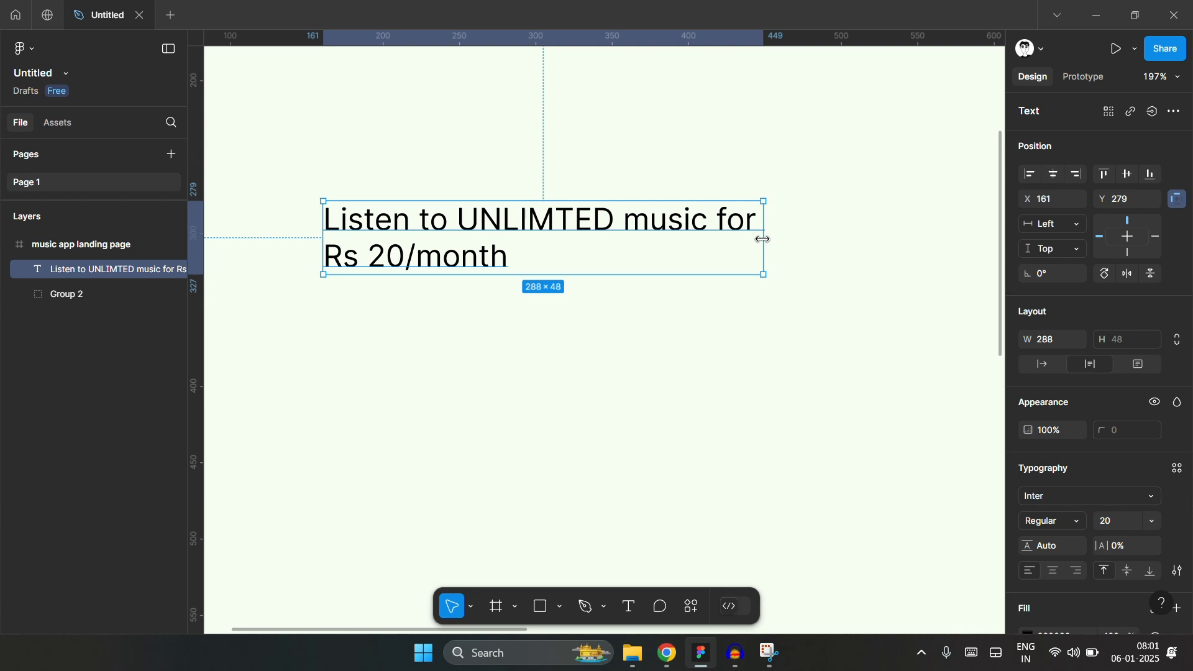
pyautogui.doubleClick(755, 233)
pyautogui.click(795, 275)
pyautogui.scroll(-5, 328, 236)
pyautogui.click(539, 347)
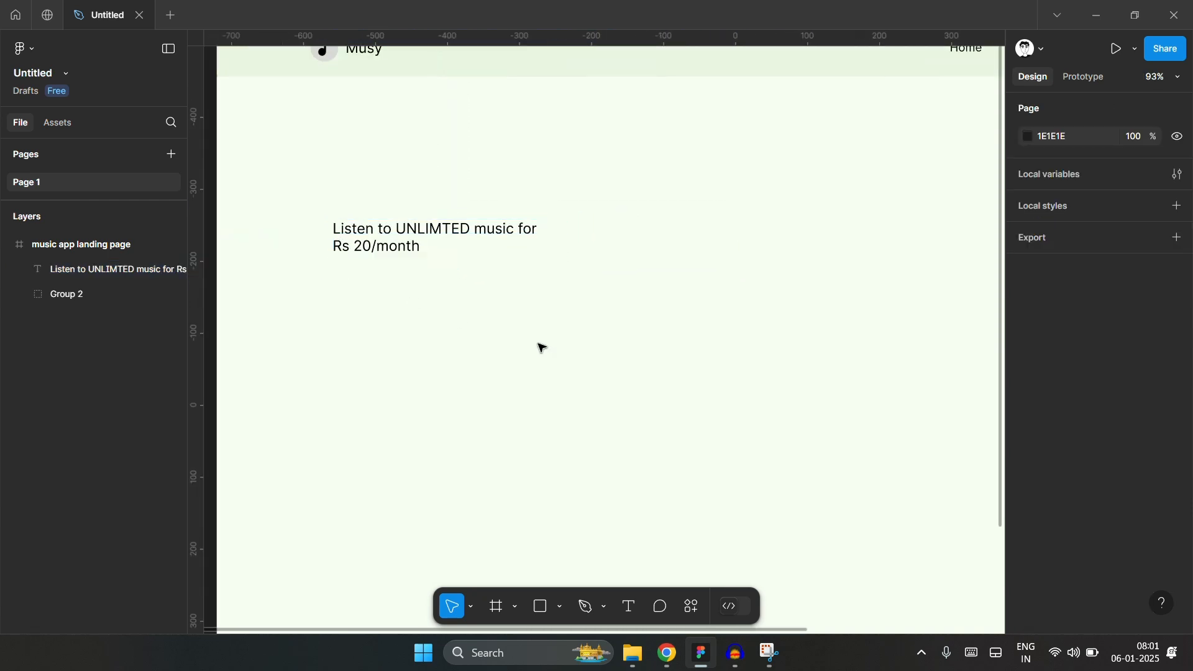
# - Draw a rectangle about 185 × 39 just below the headline, nearly flush with its left edge, as a button
pyautogui.scroll(-2, 397, 314)
pyautogui.hscroll(2, 403, 314)
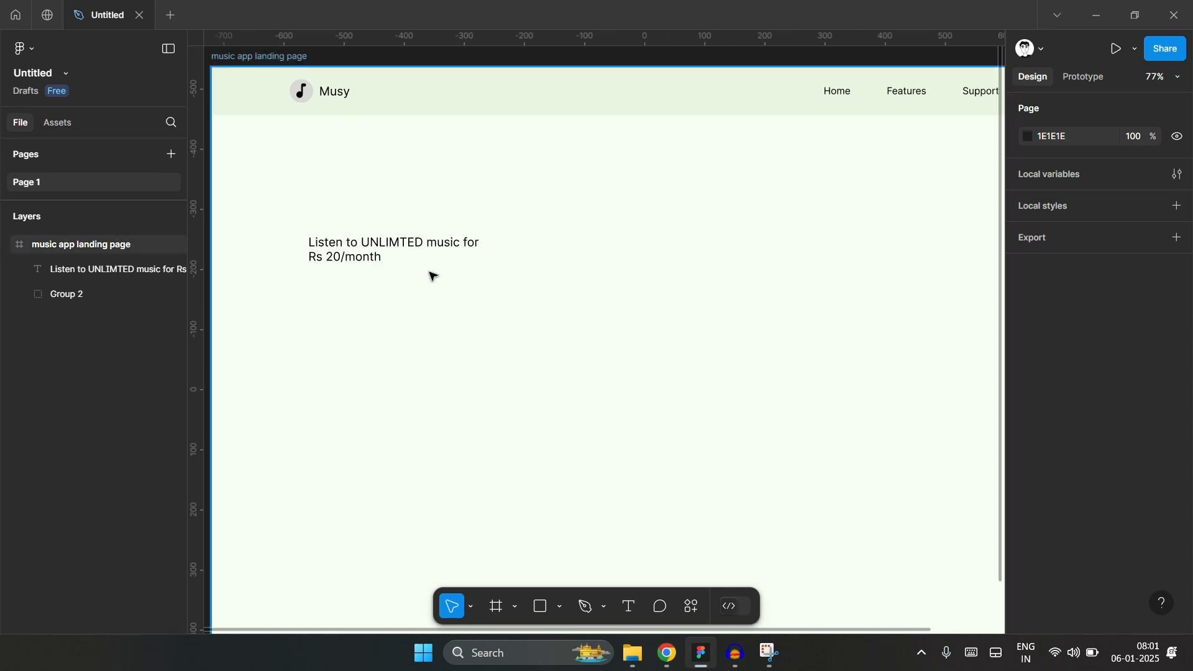
pyautogui.scroll(3, 354, 261)
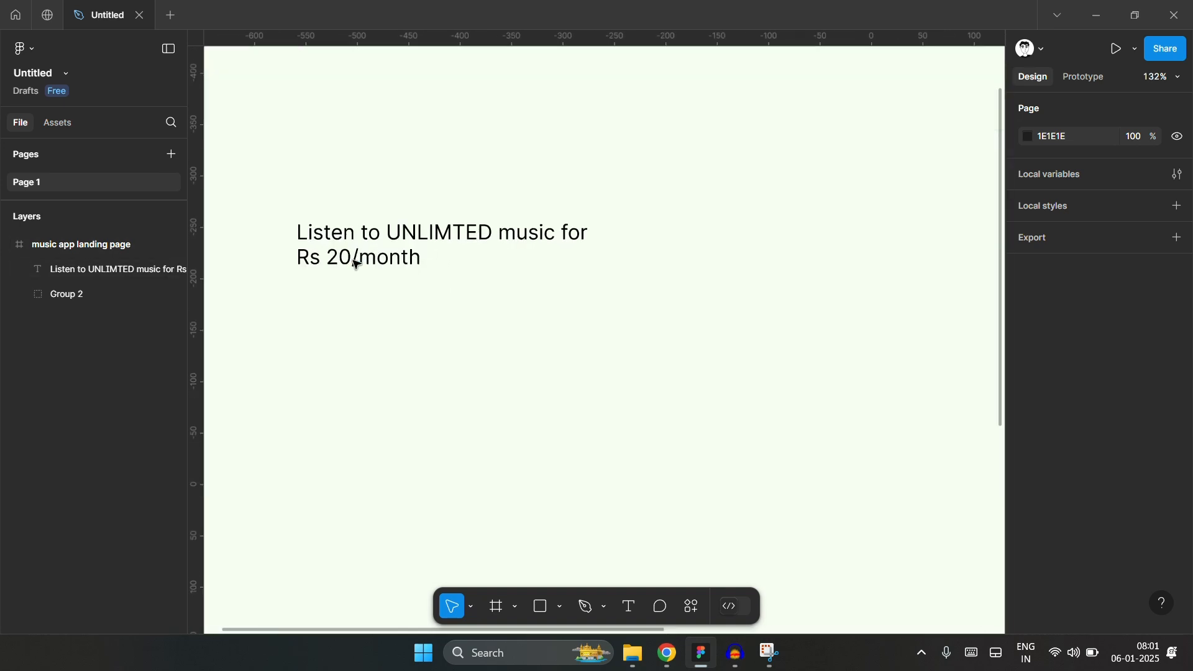
pyautogui.scroll(3, 354, 261)
pyautogui.click(354, 258)
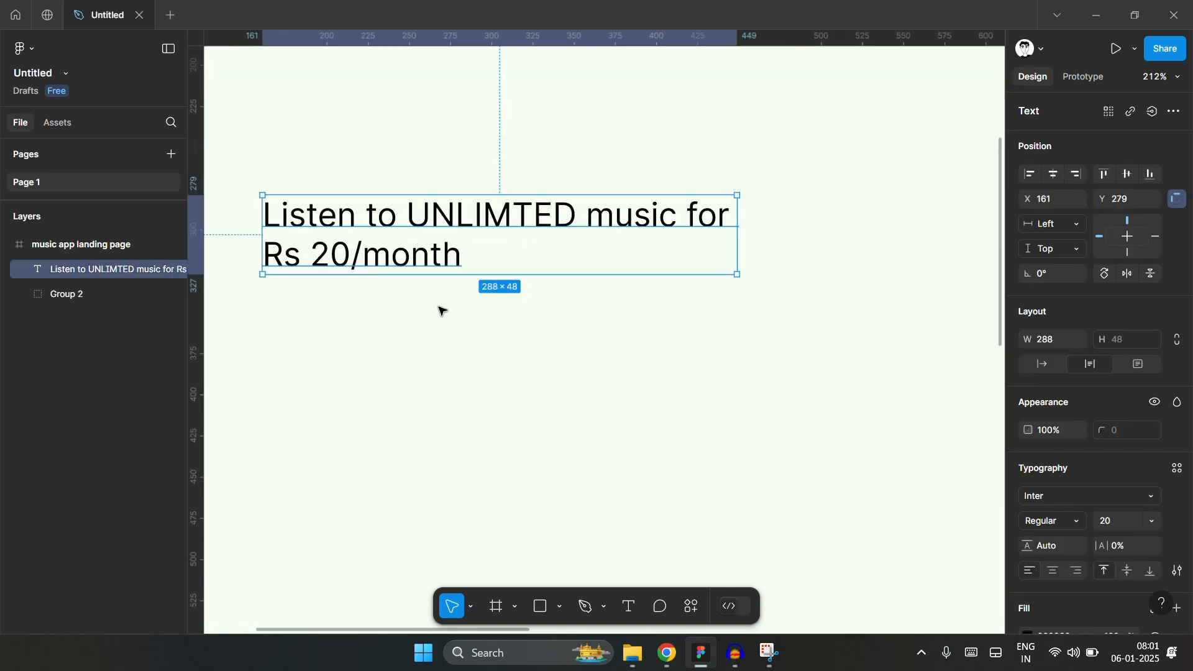
pyautogui.scroll(-1, 442, 311)
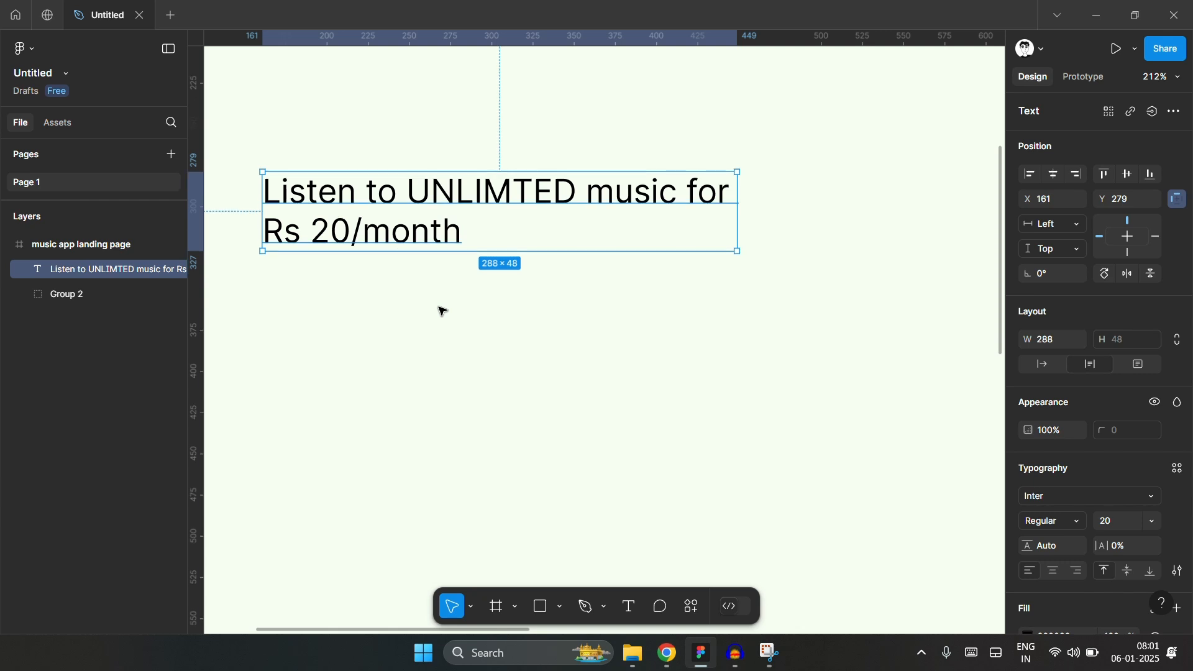
pyautogui.click(541, 607)
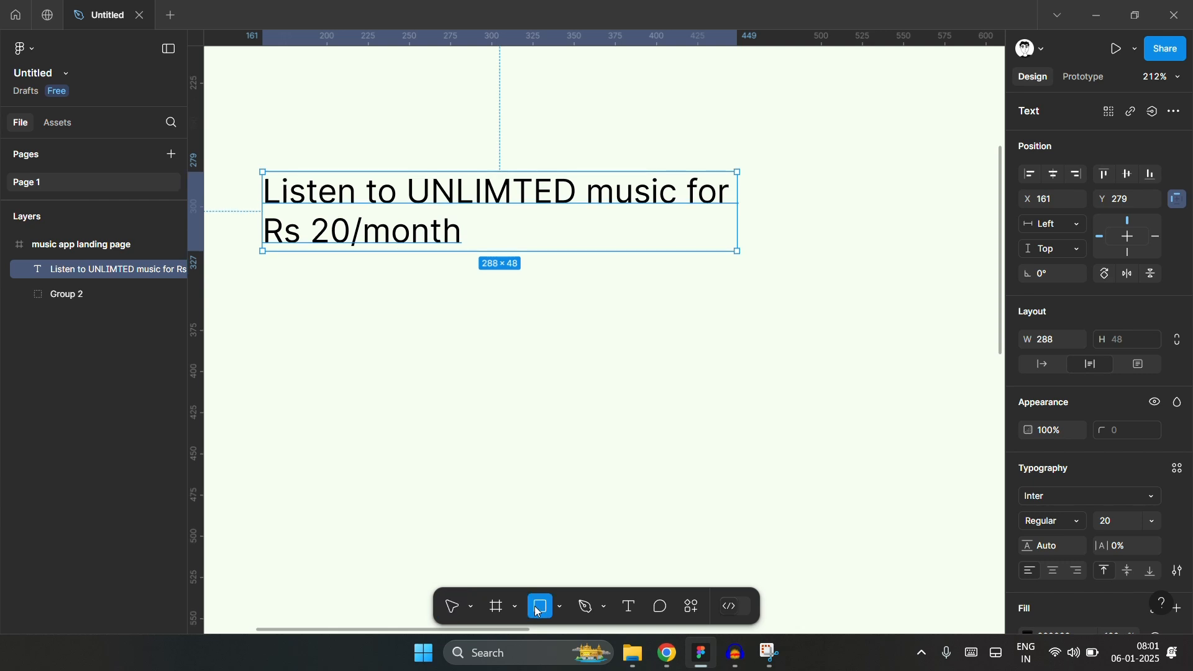
pyautogui.moveTo(264, 290)
pyautogui.mouseDown()
pyautogui.moveTo(429, 336)
pyautogui.moveTo(570, 354)
pyautogui.mouseUp()
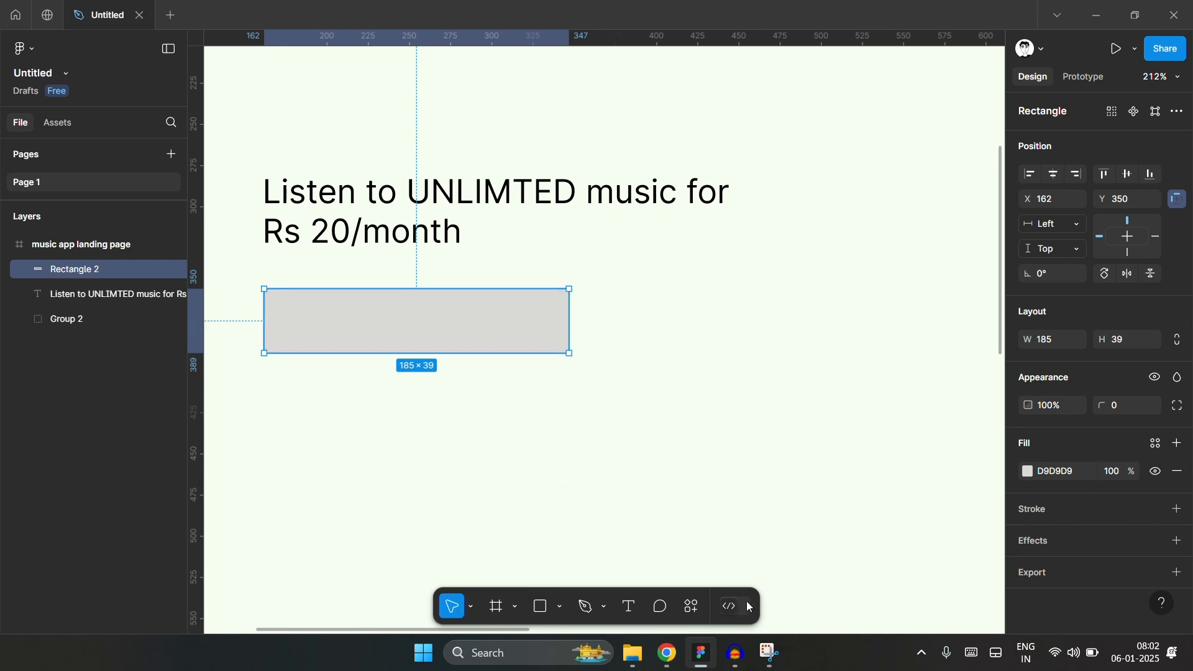
# - Round the button rectangle's corners with a radius of 4
pyautogui.click(1120, 412)
pyautogui.write('10')
pyautogui.press('Return')
pyautogui.write('6')
pyautogui.press('Return')
# - Sample the page's green for the button rectangle's fill and shift it to the bright green 67EC1C
pyautogui.scroll(-5, 487, 426)
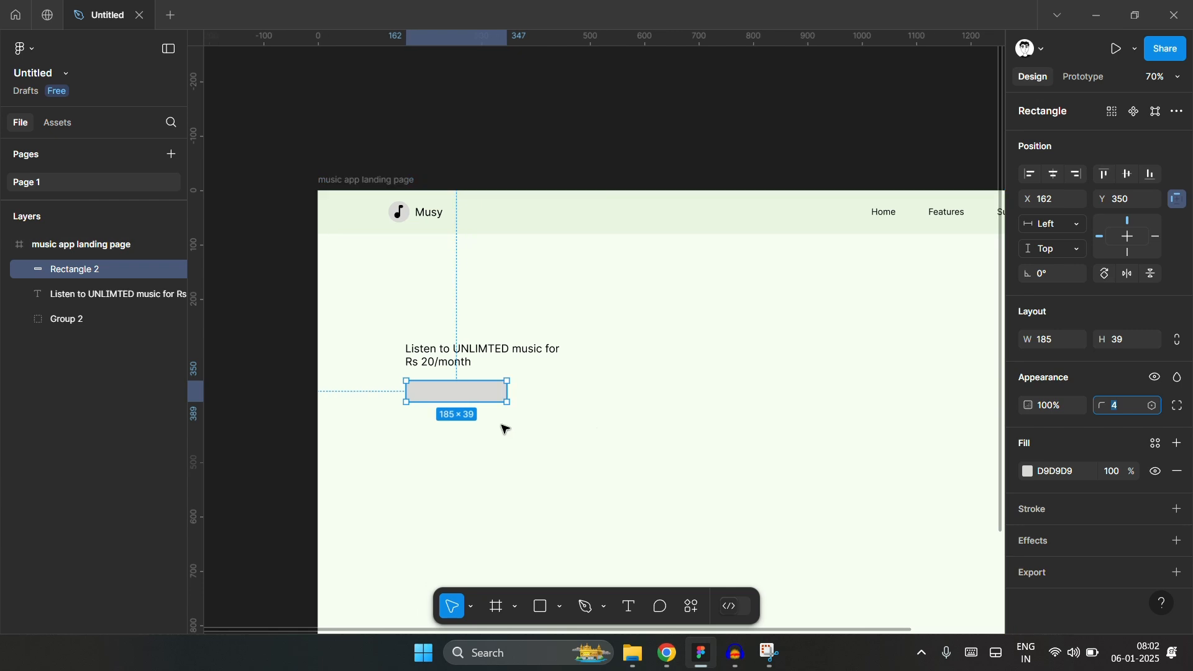
pyautogui.hscroll(2, 505, 429)
pyautogui.scroll(3, 418, 429)
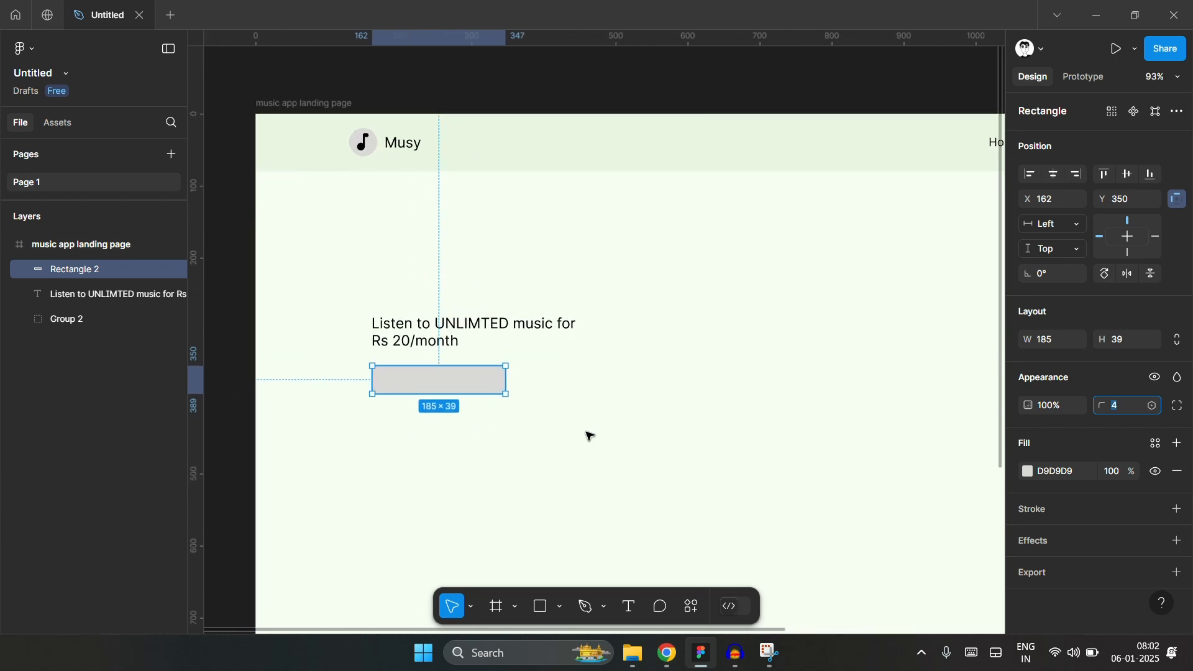
pyautogui.click(1026, 473)
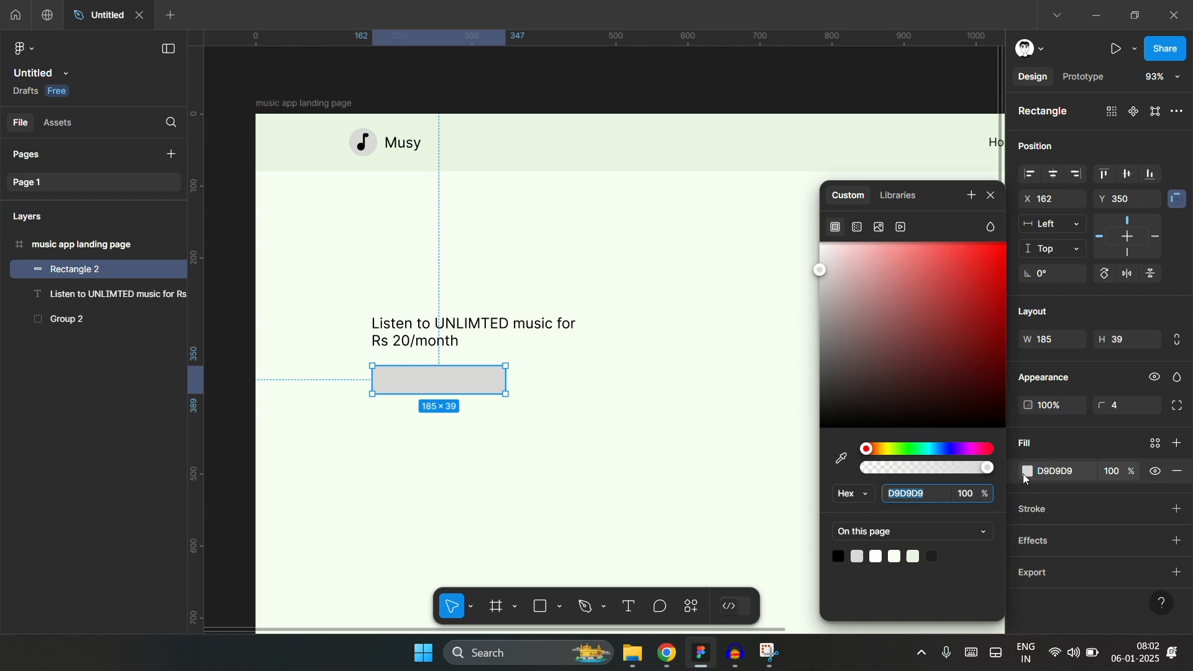
pyautogui.click(842, 459)
pyautogui.click(595, 230)
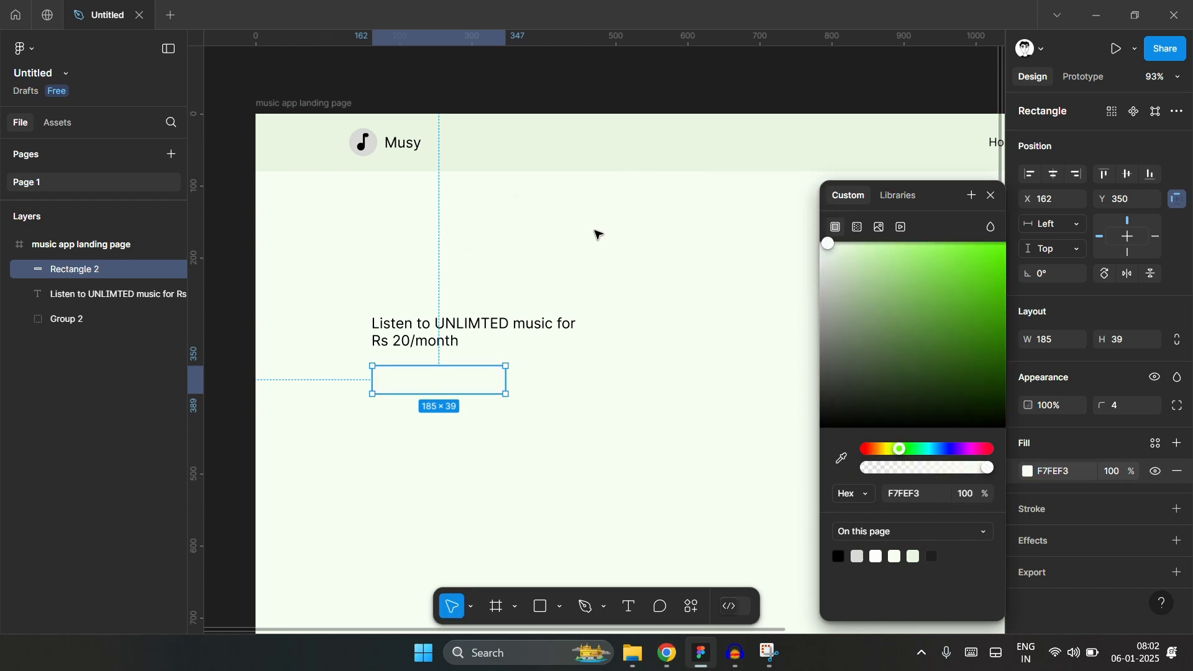
pyautogui.click(971, 254)
pyautogui.moveTo(991, 265)
pyautogui.mouseDown()
pyautogui.moveTo(993, 282)
pyautogui.moveTo(985, 264)
pyautogui.mouseUp()
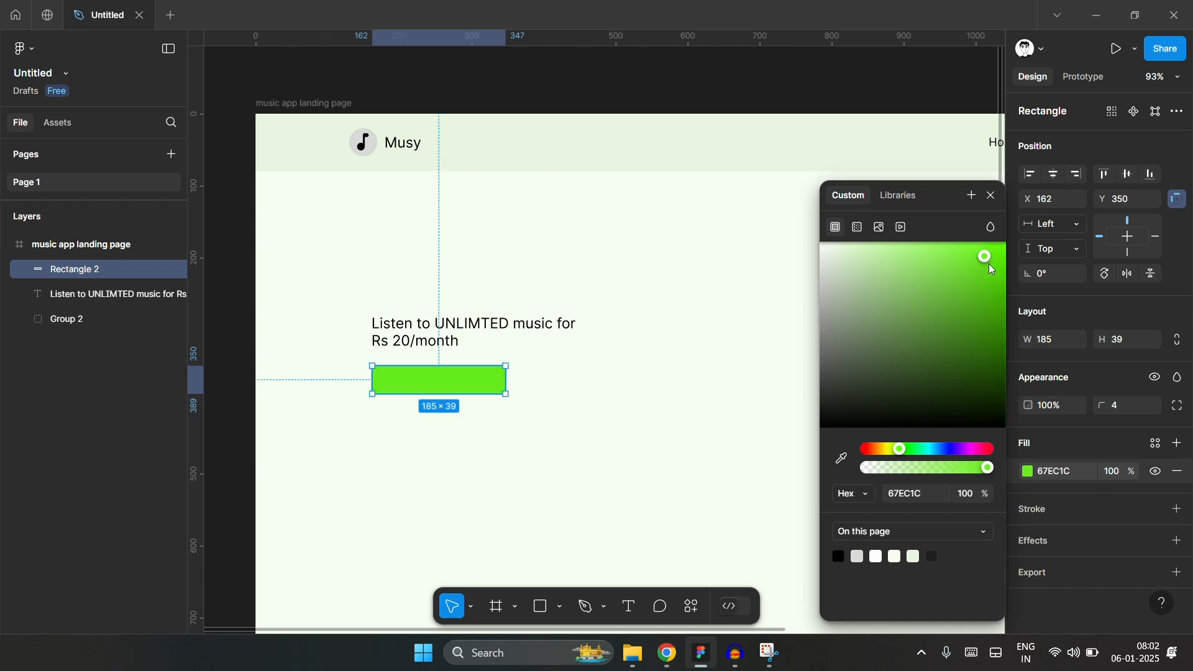
pyautogui.click(625, 381)
# - Duplicate the headline text and place the copy in front of the green button at about X 193, Y 357
pyautogui.scroll(5, 348, 381)
pyautogui.scroll(3, 495, 372)
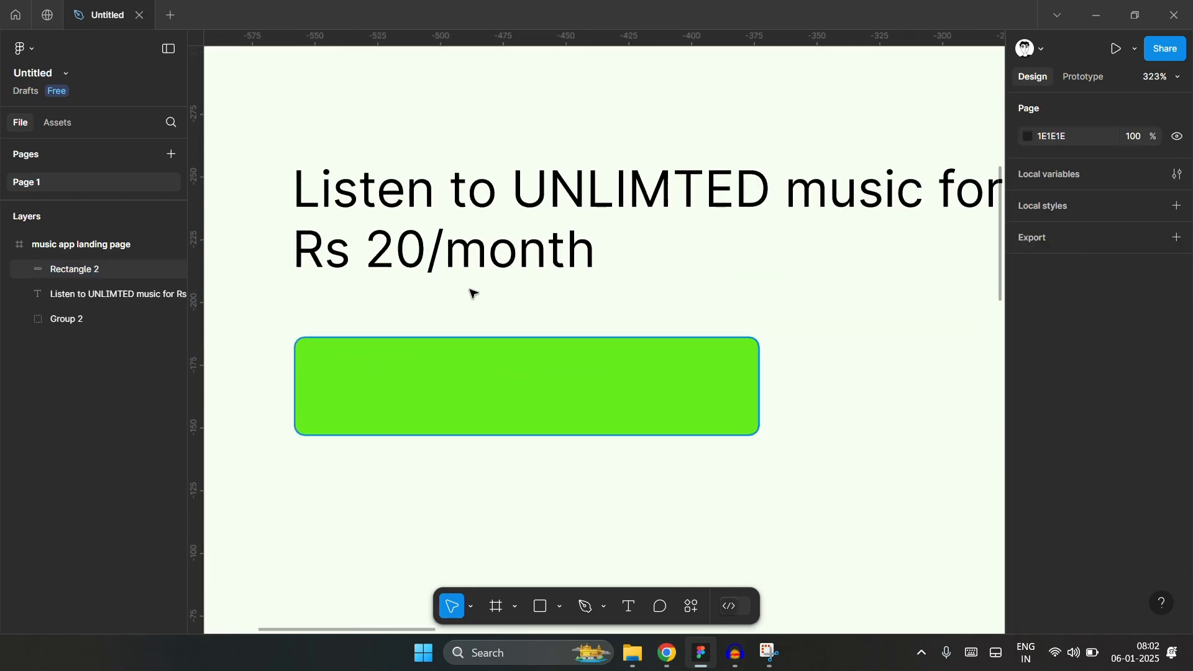
pyautogui.click(469, 267)
pyautogui.hotkey('ctrl', 'd')
pyautogui.moveTo(528, 371); pyautogui.dragTo(549, 437)
pyautogui.click(514, 391)
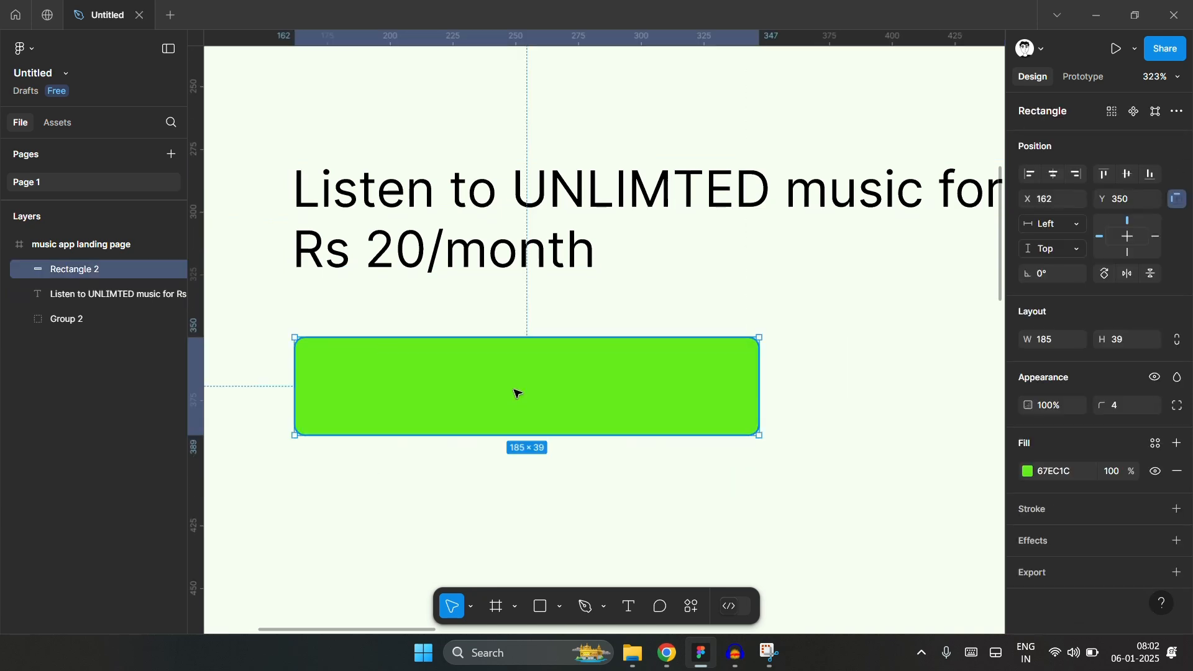
pyautogui.hotkey('ctrl', '[')
pyautogui.click(509, 392)
pyautogui.moveTo(491, 395); pyautogui.dragTo(483, 398)
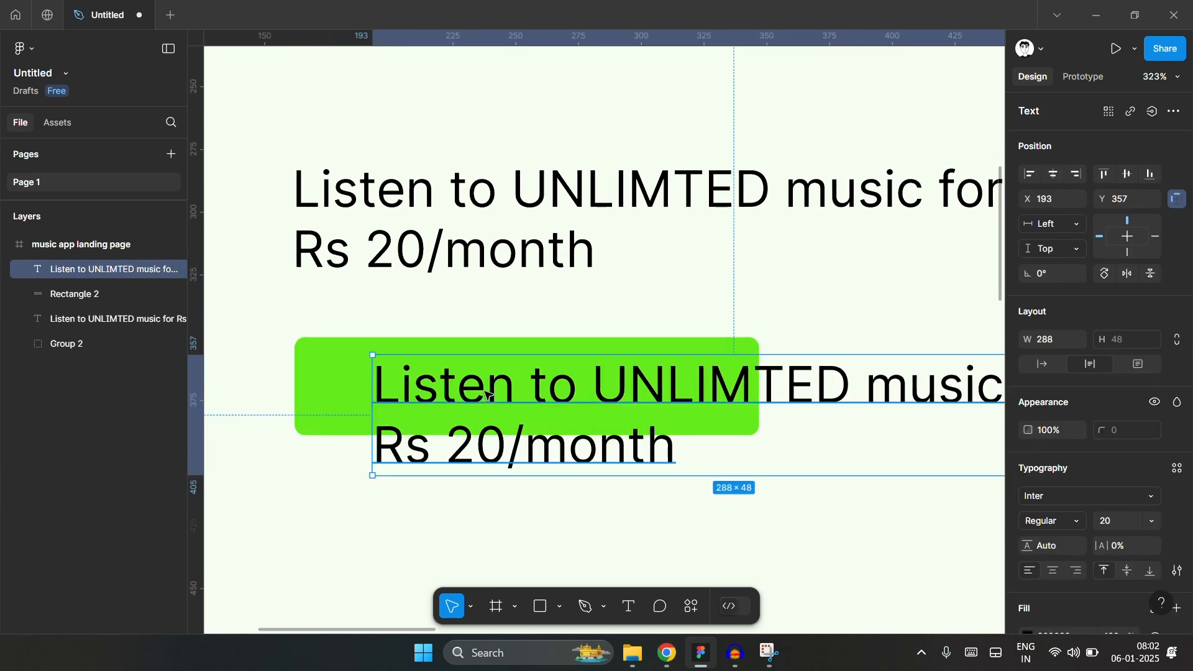
# - Replace the copied text on the green button with "Get Started"
pyautogui.press('Return')
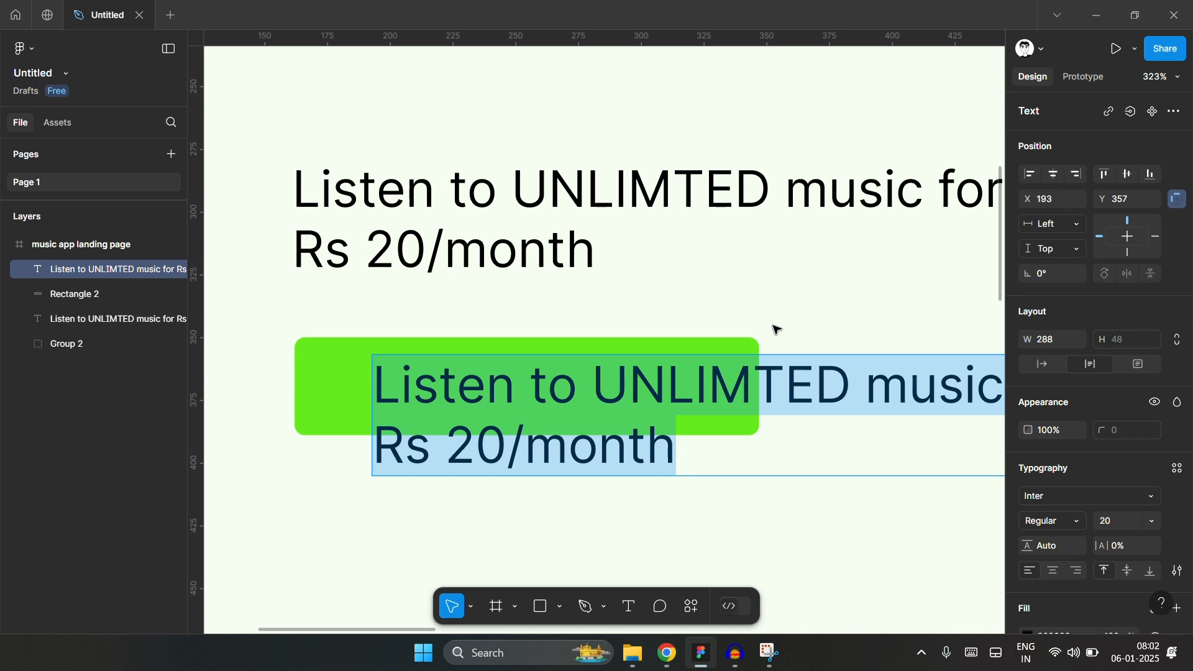
pyautogui.write('Get S')
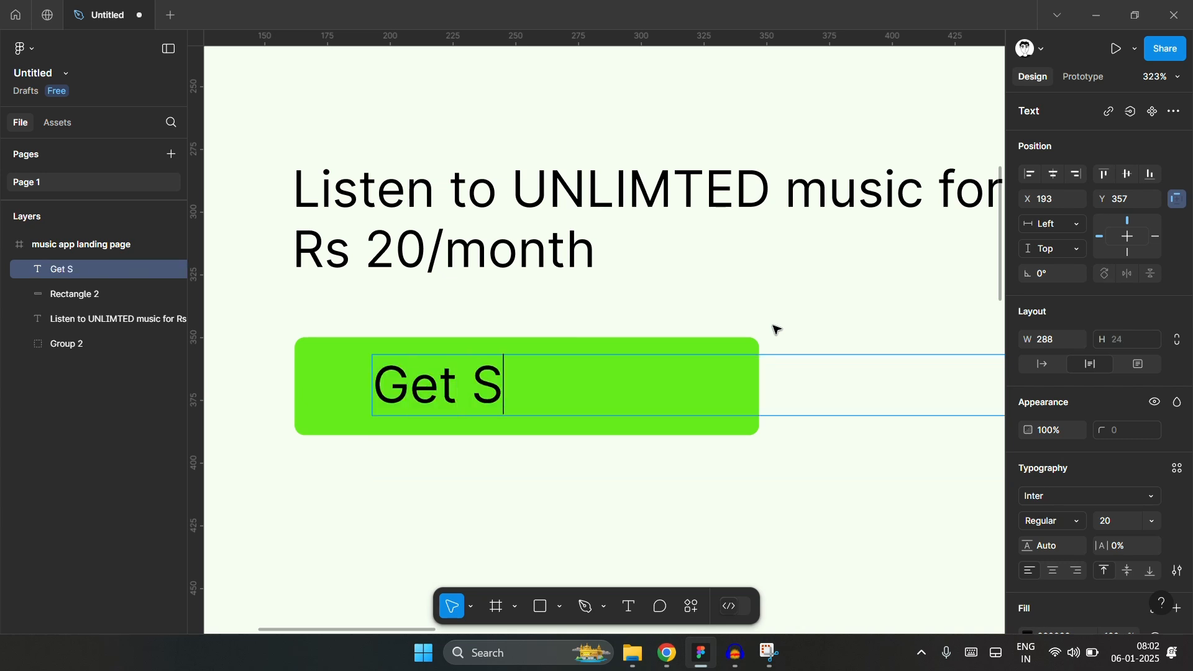
pyautogui.write('tarted')
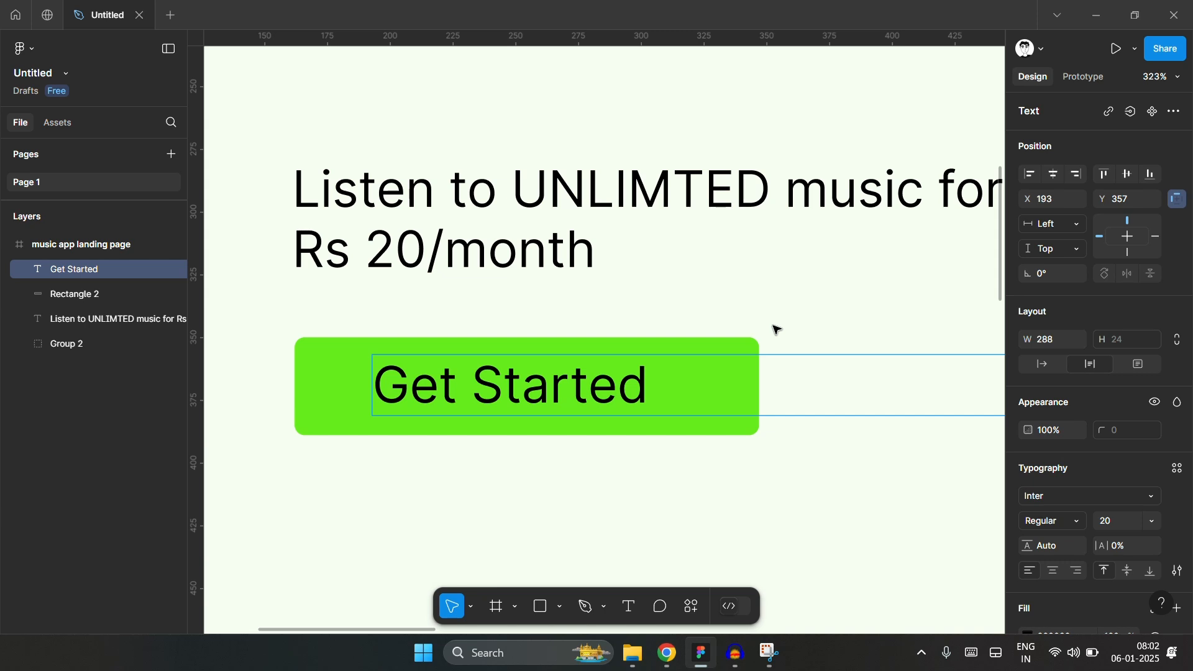
# - Extend the button text to "Get Started Now" and set its text box to auto width
pyautogui.write(' Now')
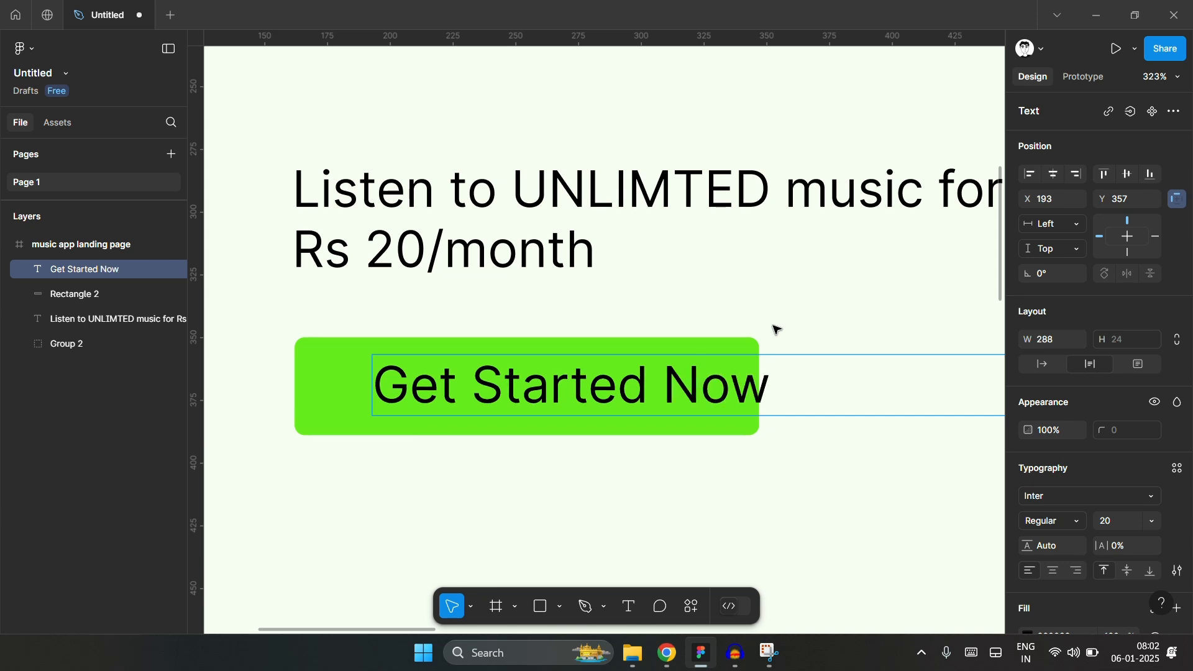
pyautogui.press('Escape')
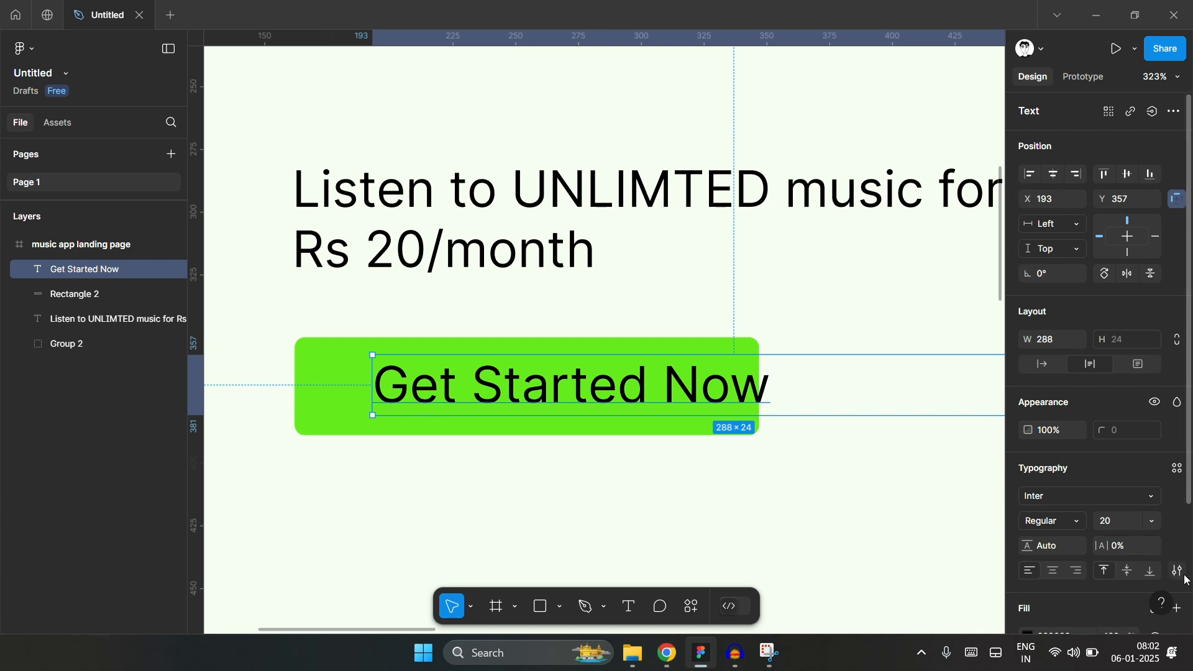
pyautogui.scroll(-3, 1184, 578)
pyautogui.click(1178, 413)
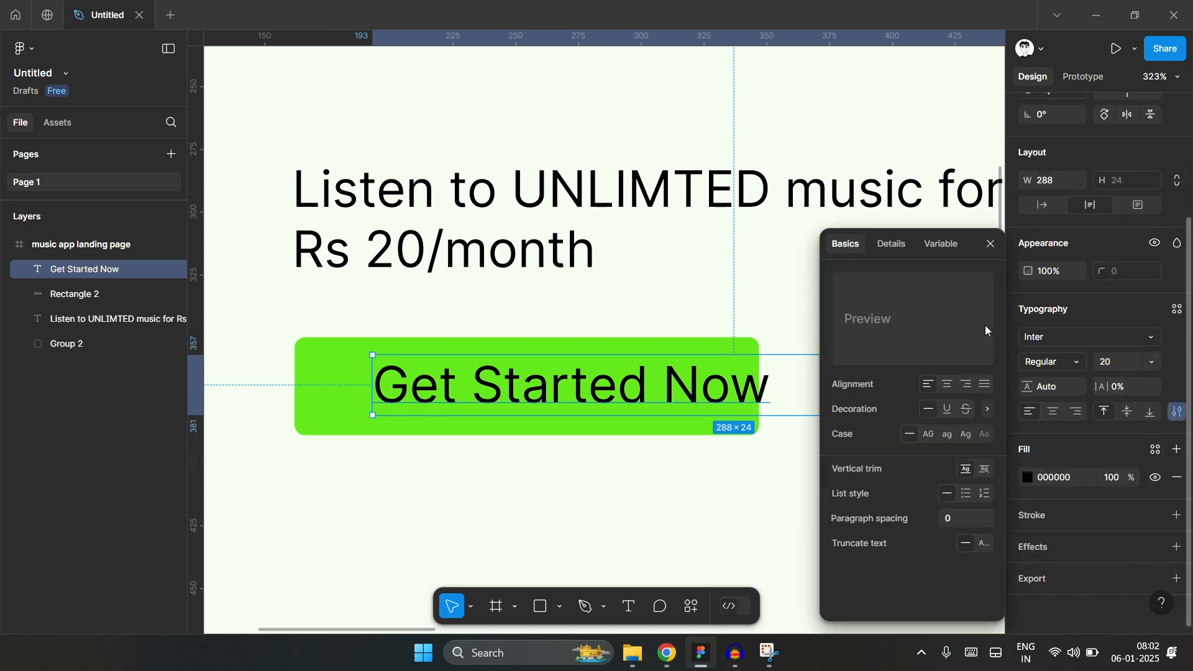
pyautogui.click(1044, 205)
pyautogui.click(1044, 205)
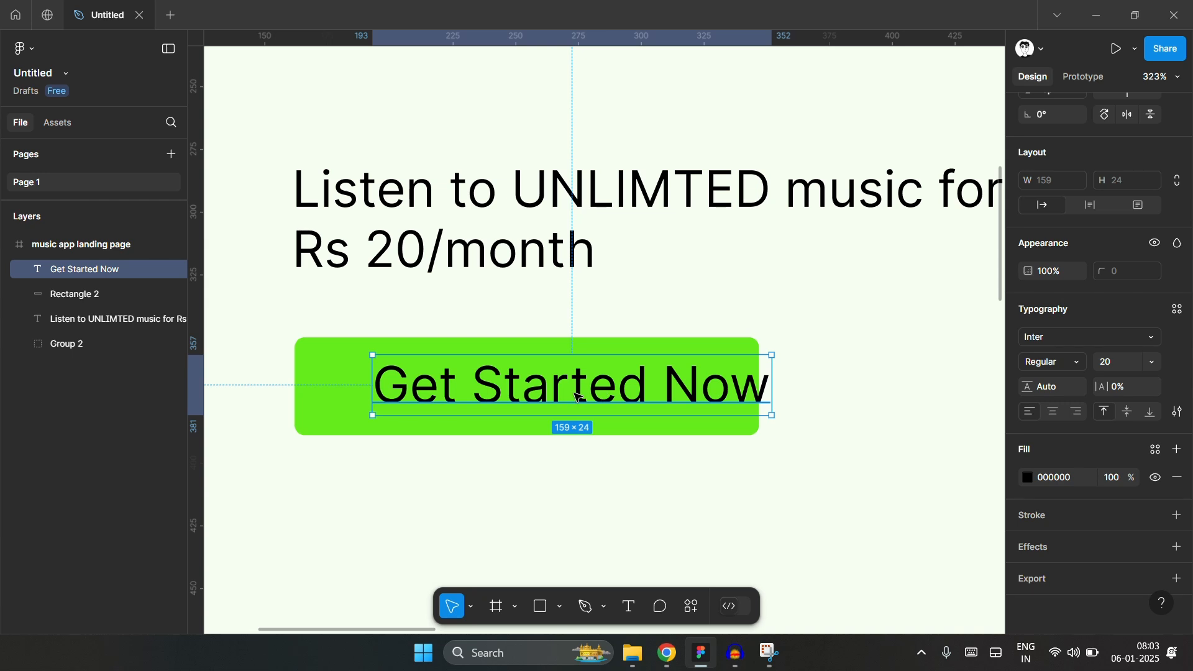
# - Widen the green button rectangle to about 191 and center the "Get Started Now" text on it horizontally
pyautogui.moveTo(524, 393); pyautogui.dragTo(484, 393)
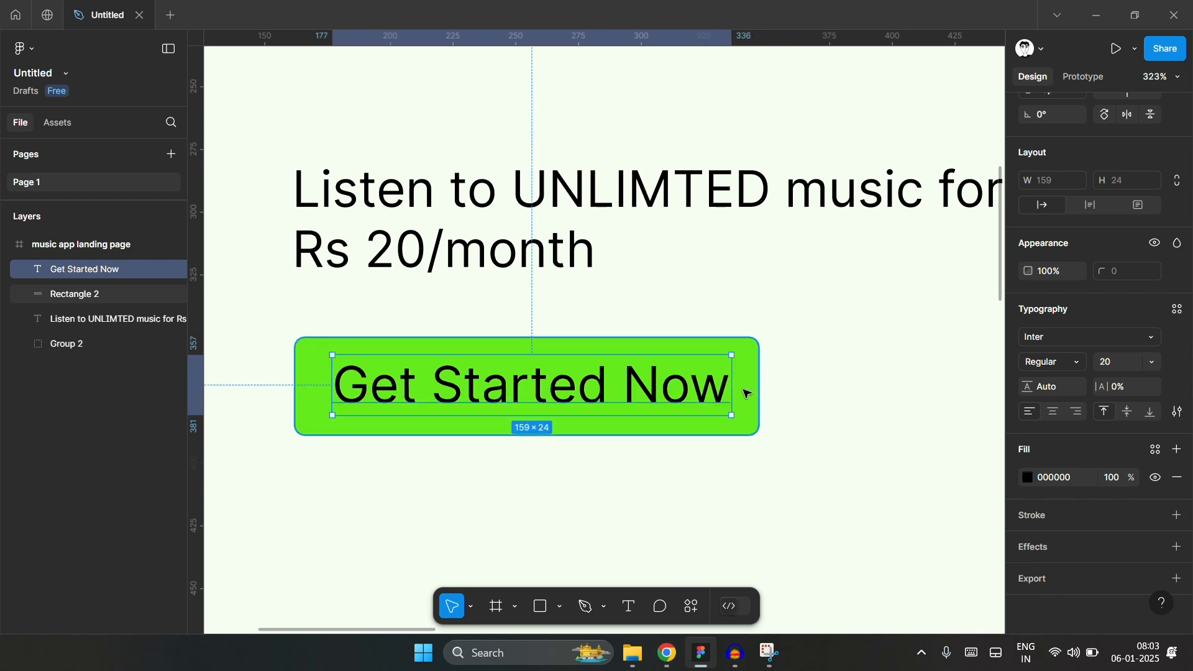
pyautogui.click(759, 391)
pyautogui.moveTo(758, 390); pyautogui.dragTo(774, 390)
pyautogui.keyDown('shift'); pyautogui.click(715, 388); pyautogui.keyUp('shift')
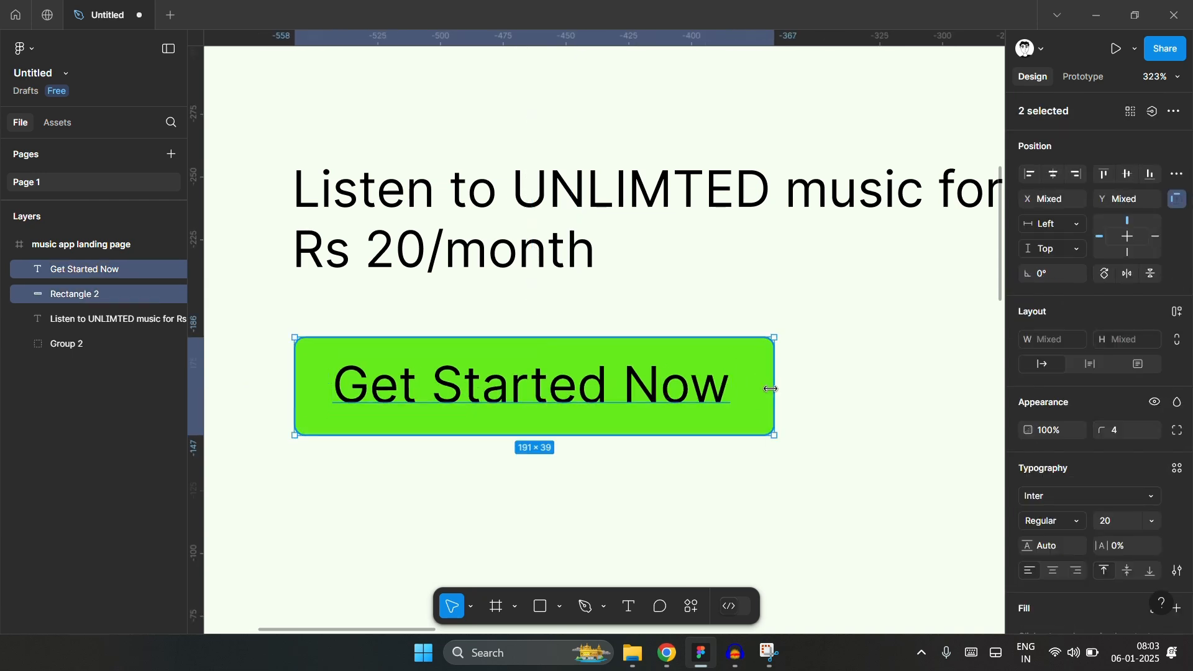
pyautogui.click(1054, 174)
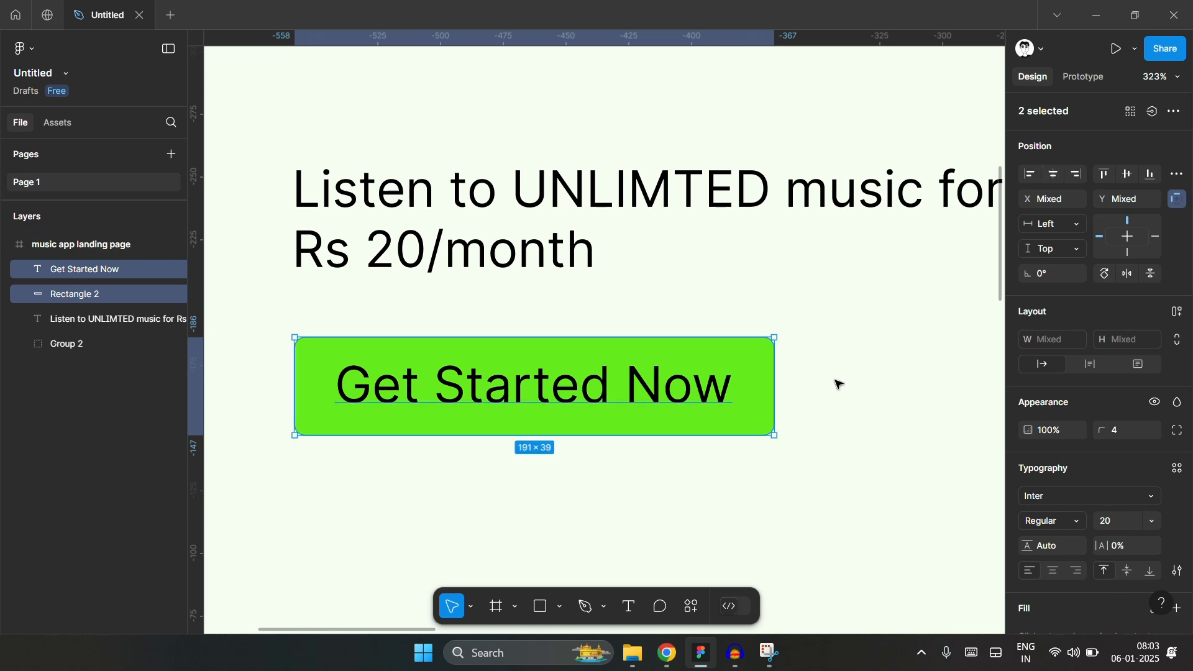
# - Group the "Get Started Now" text with its green rectangle
pyautogui.click(839, 398)
pyautogui.moveTo(841, 370); pyautogui.dragTo(584, 416)
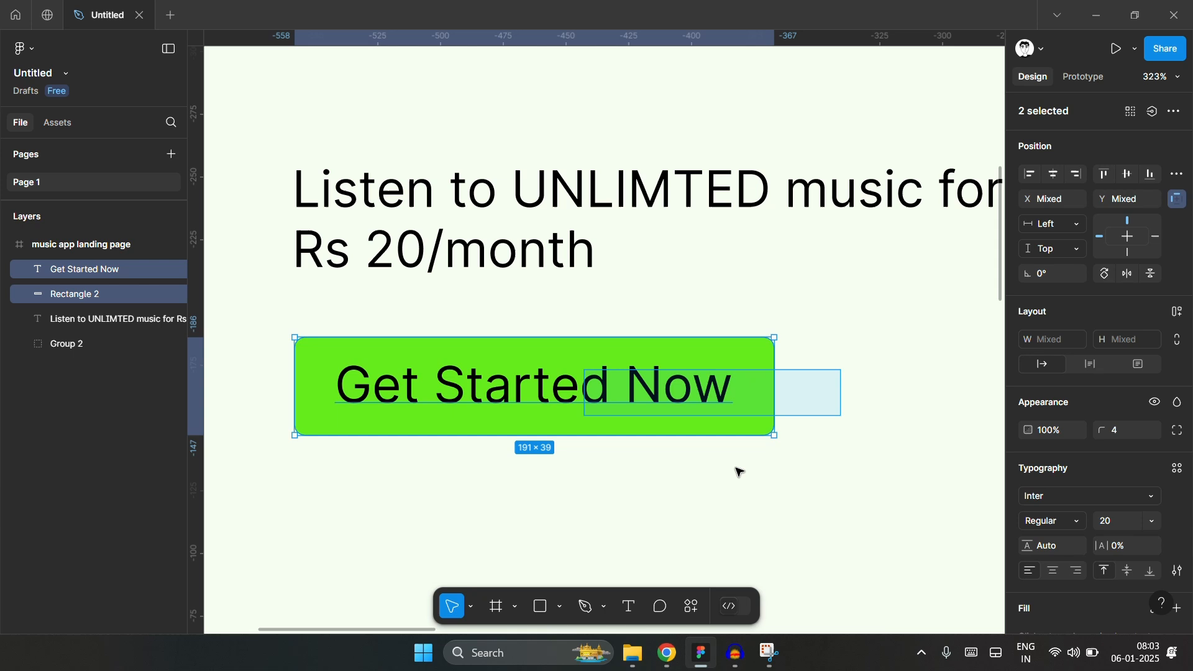
pyautogui.hotkey('ctrl', 'g')
pyautogui.click(796, 453)
# - Increase the headline's font size to 40, trying 30 first
pyautogui.scroll(-5, 344, 389)
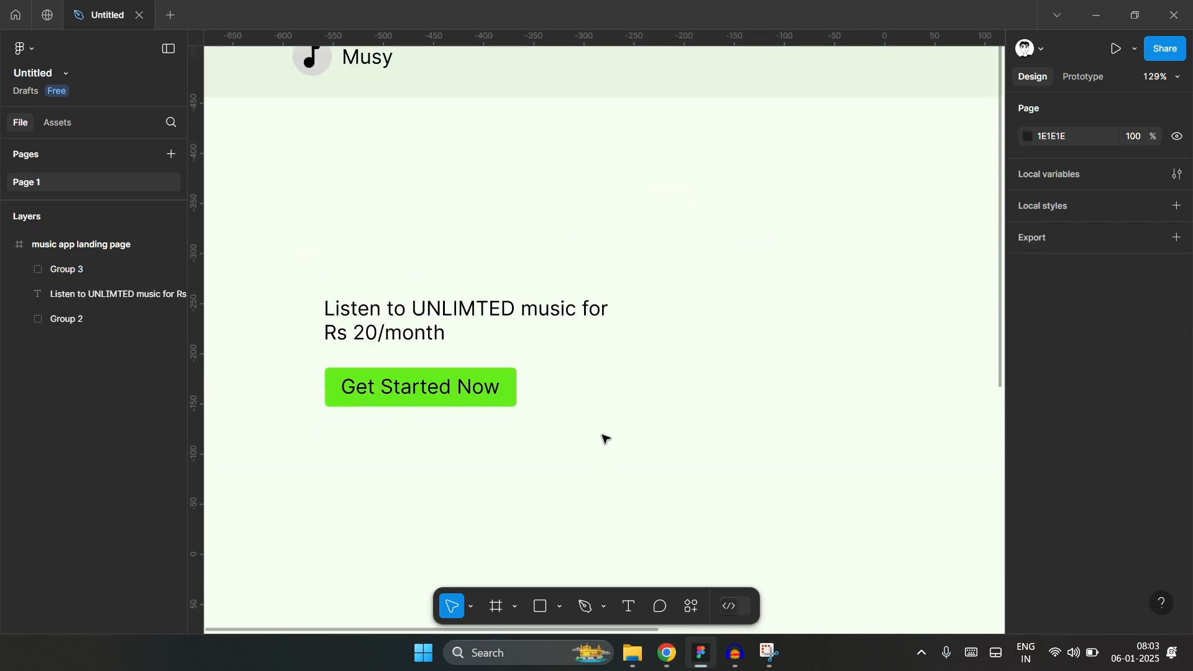
pyautogui.click(461, 330)
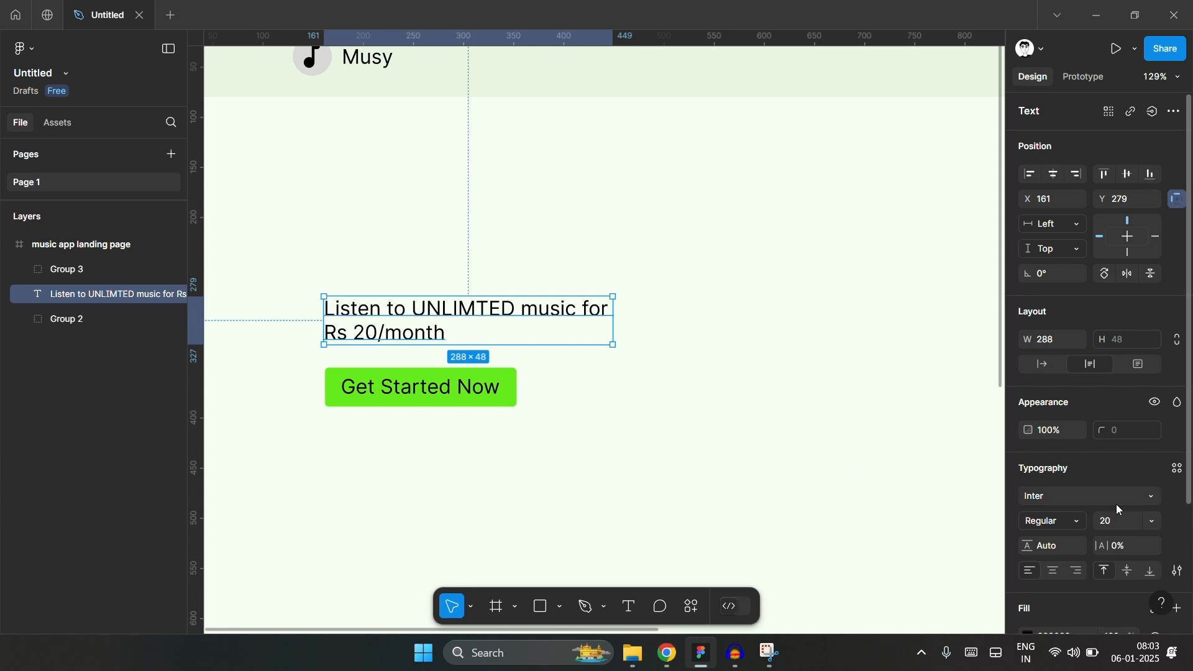
pyautogui.scroll(-3, 1113, 431)
pyautogui.click(1119, 366)
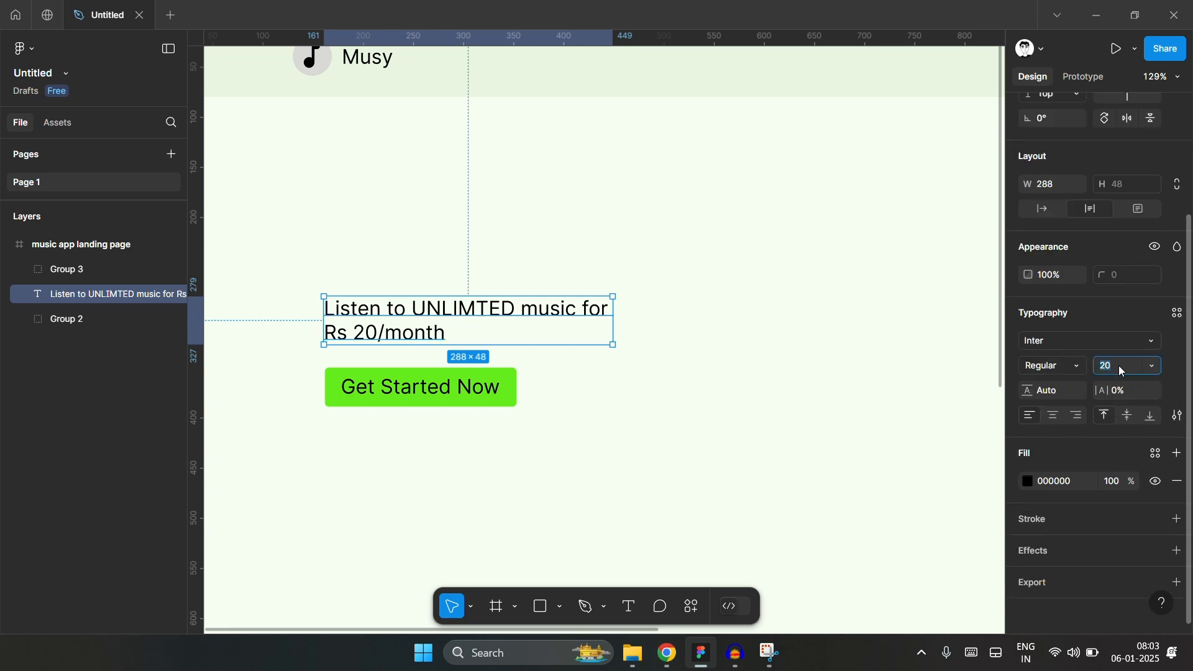
pyautogui.write('30')
pyautogui.press('Return')
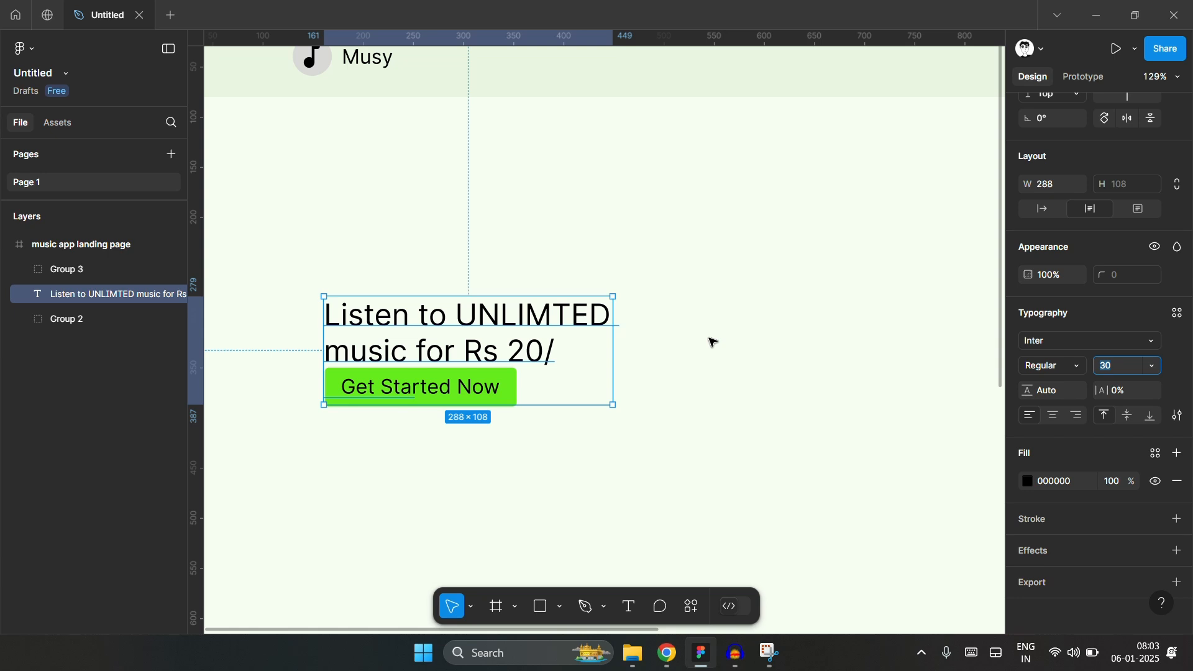
pyautogui.write('40')
pyautogui.press('Return')
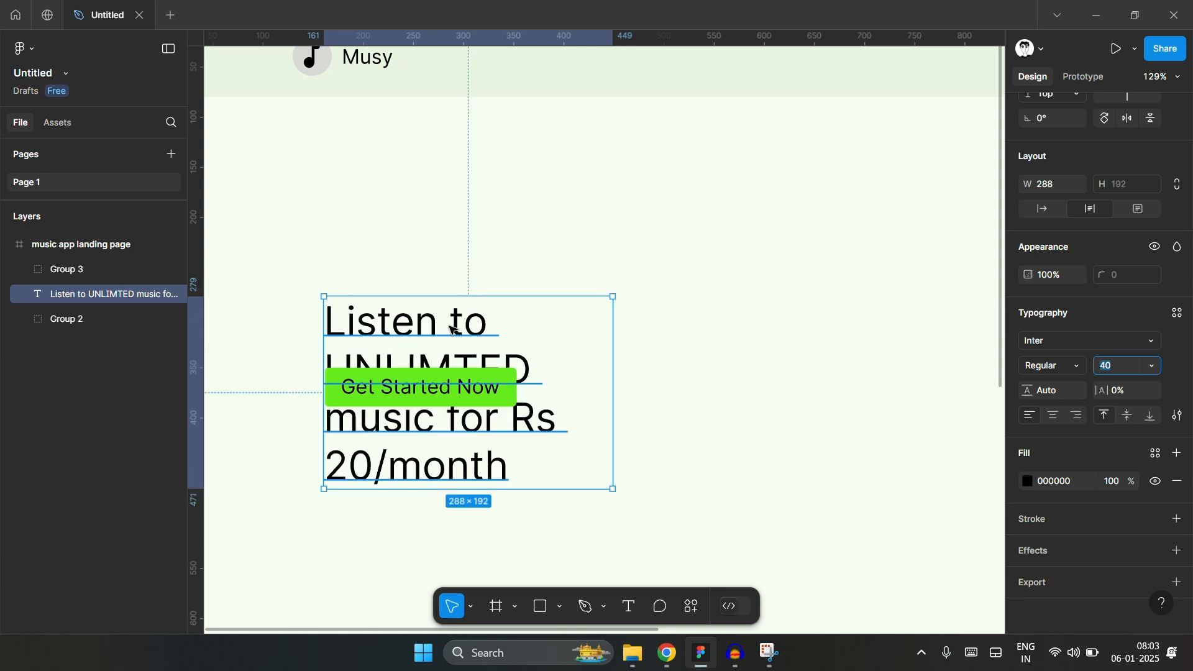
# - Move the headline up to about Y 123 and widen its text box to about 442 so it wraps onto two lines
pyautogui.click(455, 331)
pyautogui.moveTo(455, 331); pyautogui.dragTo(451, 175)
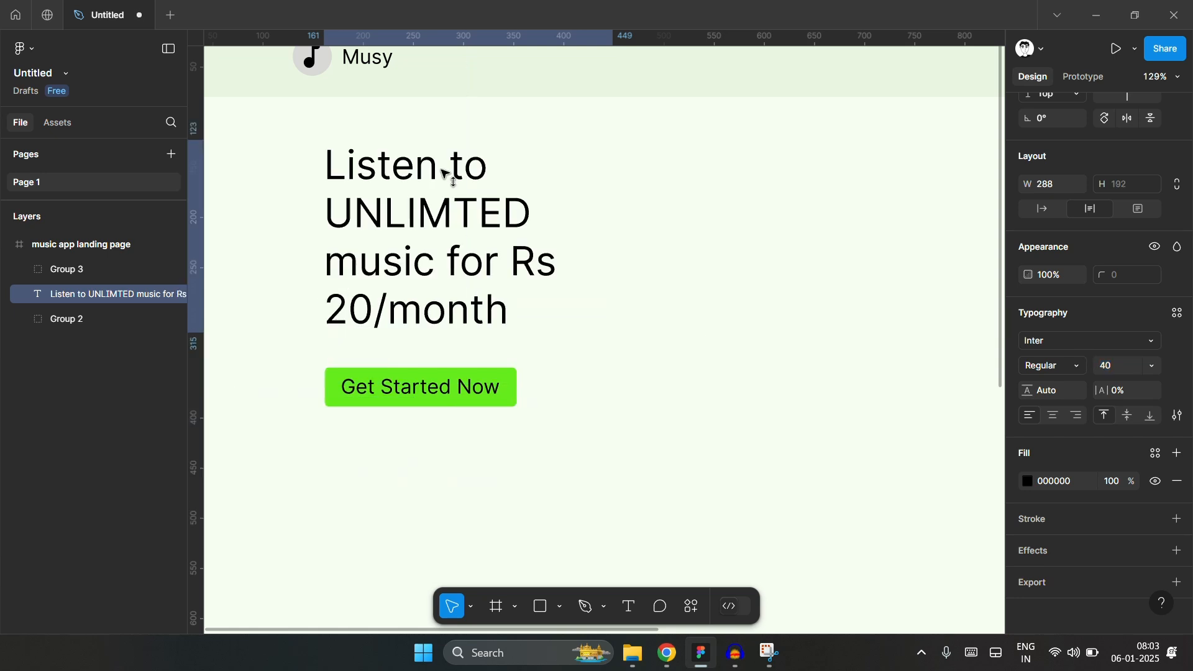
pyautogui.moveTo(614, 222); pyautogui.dragTo(768, 221)
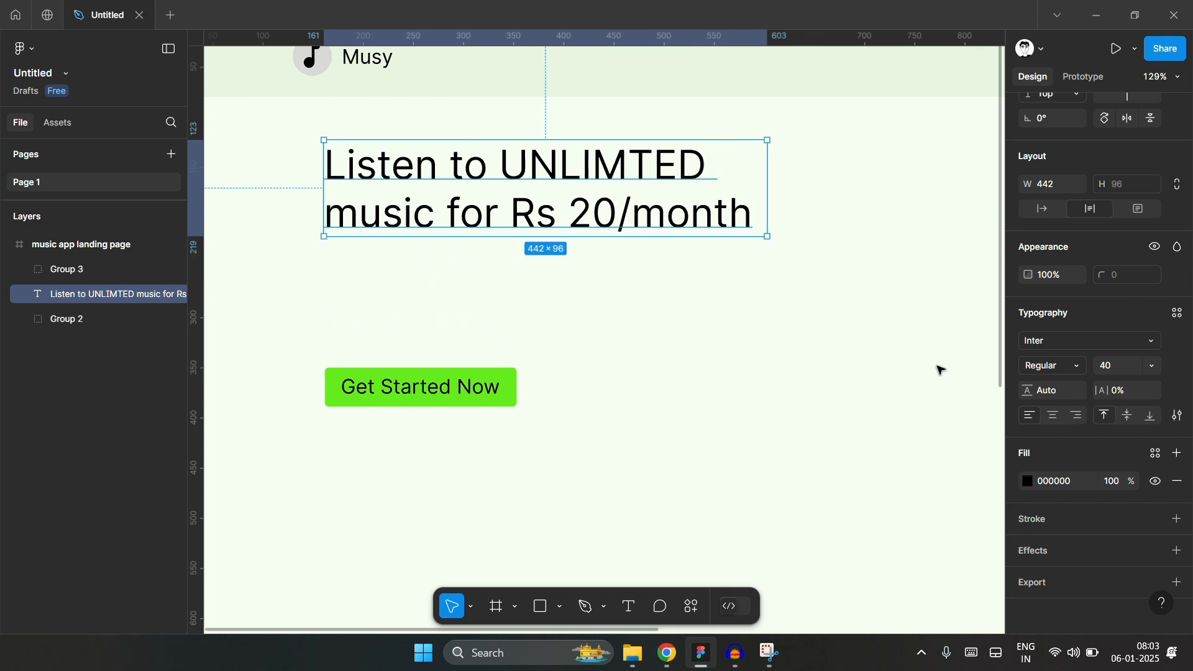
pyautogui.scroll(-5, 398, 330)
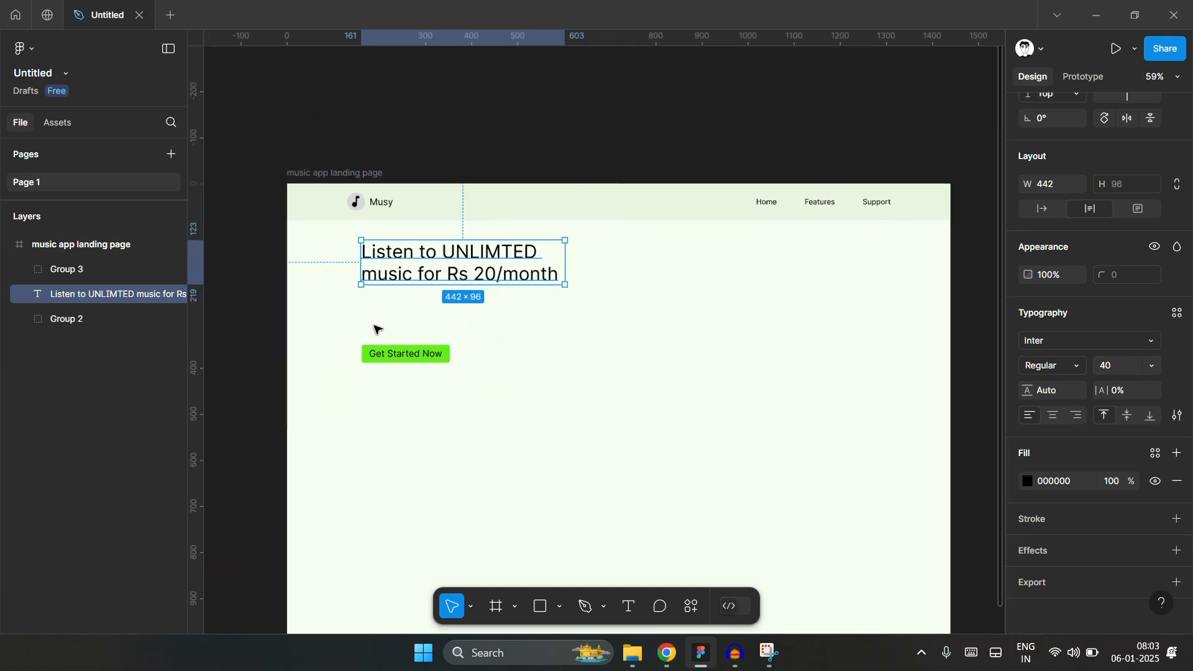
pyautogui.scroll(5, 559, 323)
pyautogui.scroll(3, 315, 281)
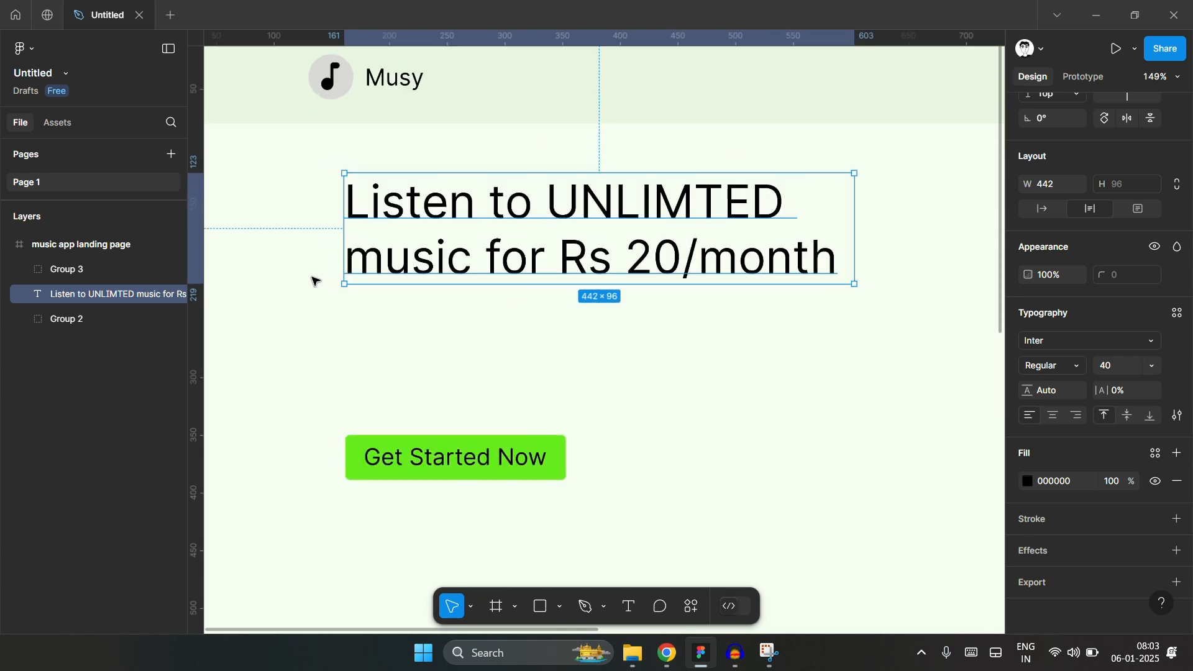
# - Align the left edges of the headline and the button group with the logo circle in the header
pyautogui.click(621, 452)
pyautogui.moveTo(644, 499); pyautogui.dragTo(429, 245)
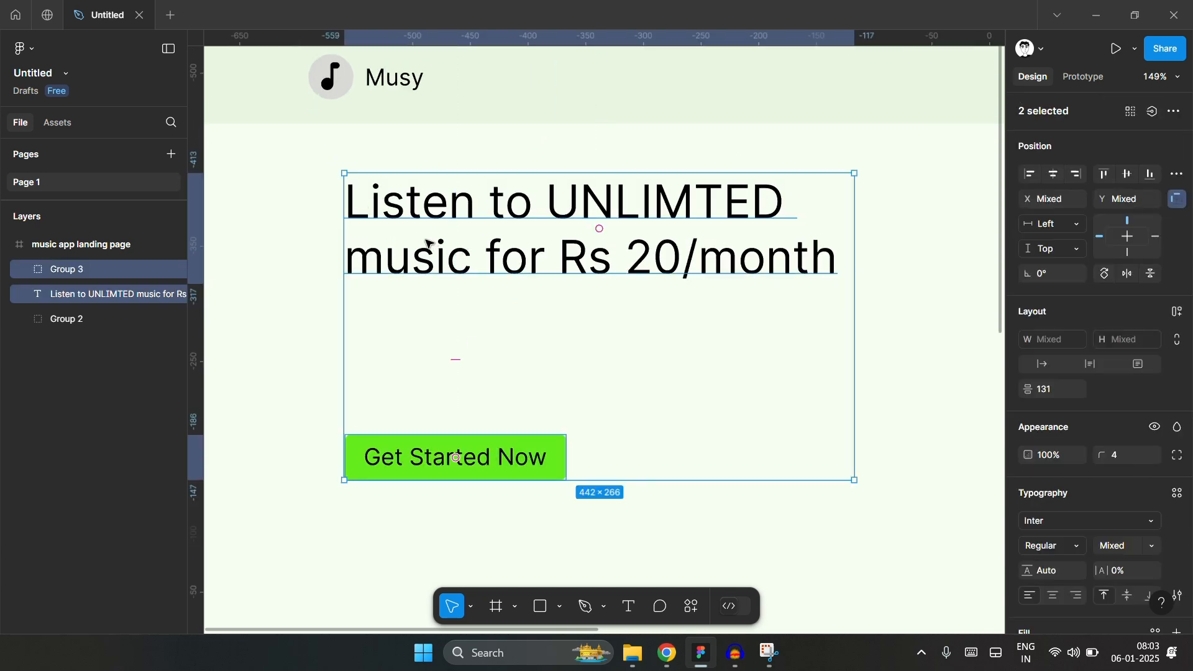
pyautogui.keyDown('shift'); pyautogui.click(320, 78); pyautogui.keyUp('shift')
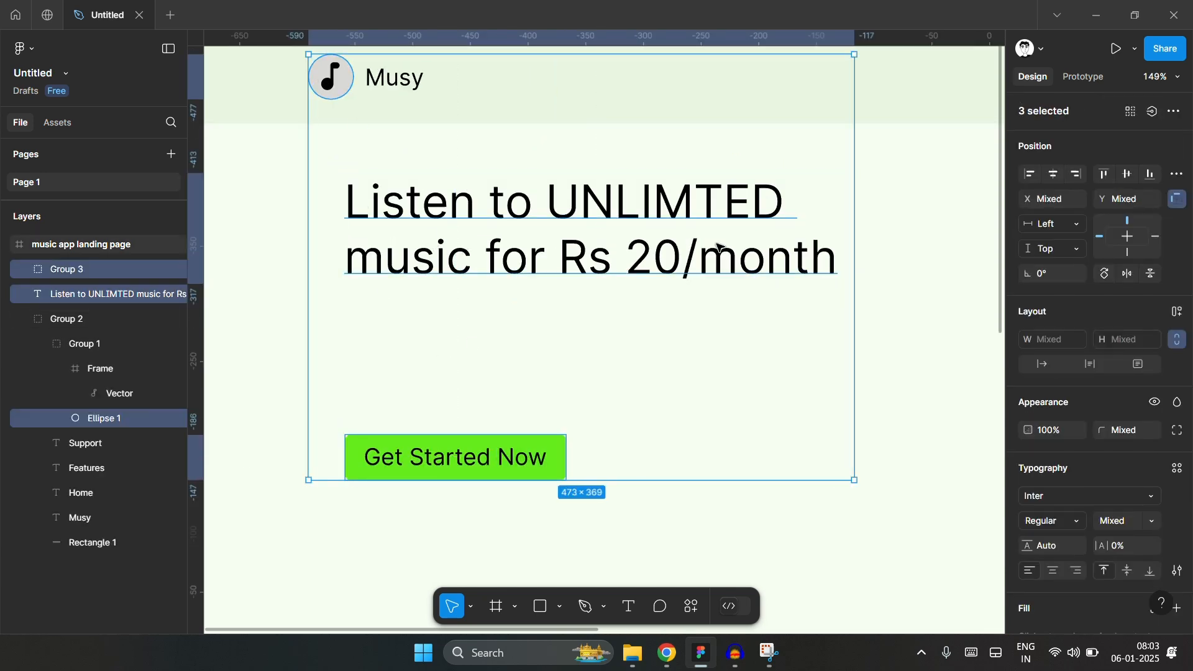
pyautogui.click(1029, 174)
pyautogui.click(591, 359)
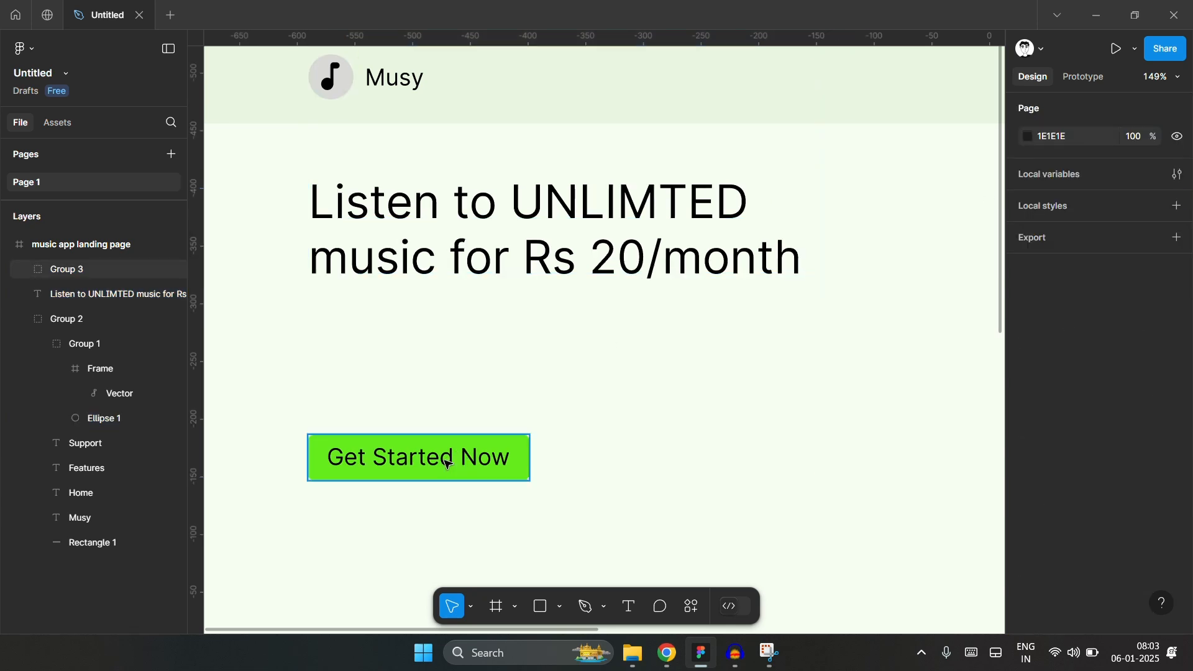
pyautogui.click(447, 463)
pyautogui.click(587, 428)
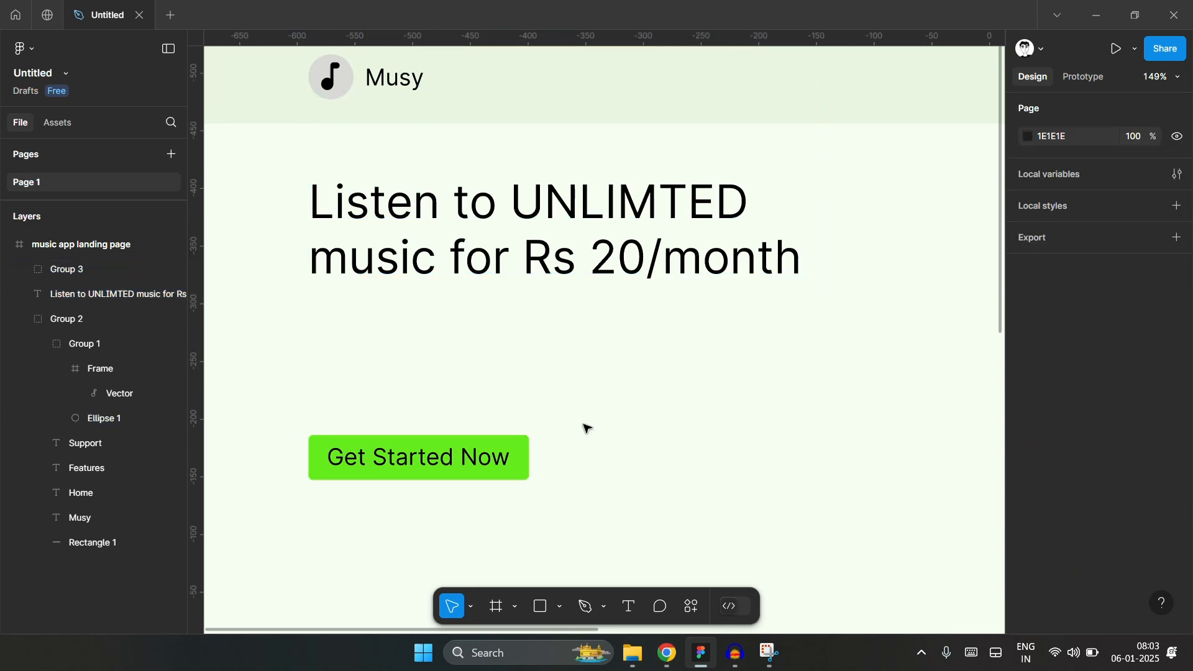
# - Draw a rectangle about 284 × 29 between the headline and the button, with its left edge in line with the button's
pyautogui.scroll(1, 595, 413)
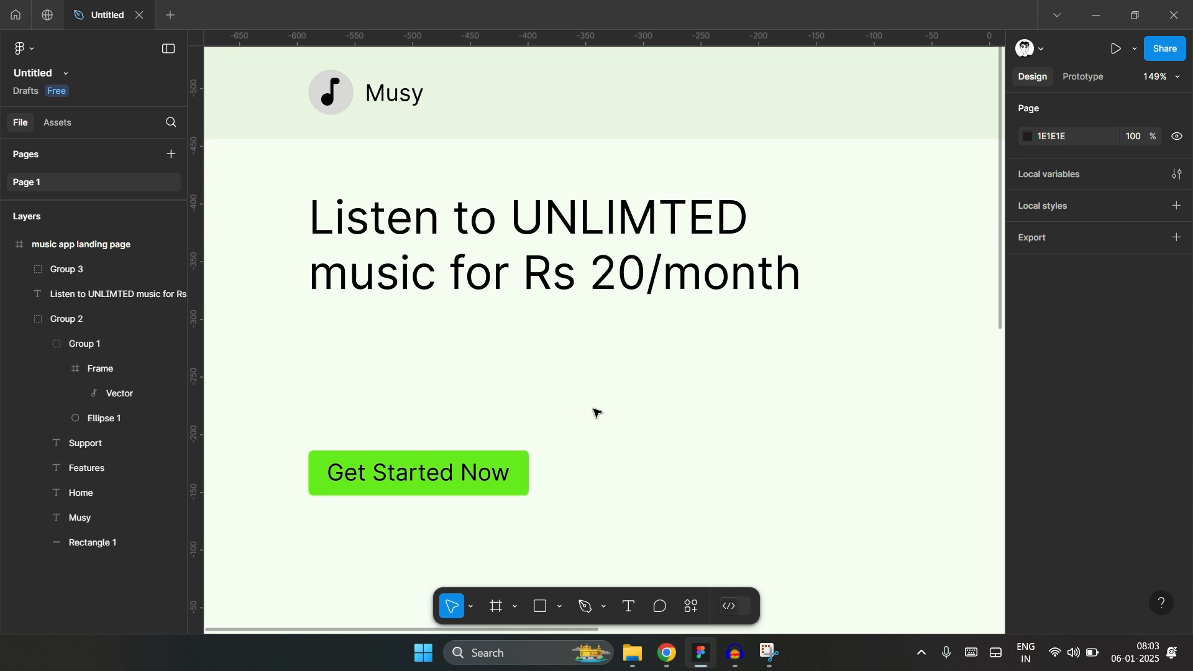
pyautogui.scroll(1, 597, 413)
pyautogui.scroll(1, 396, 526)
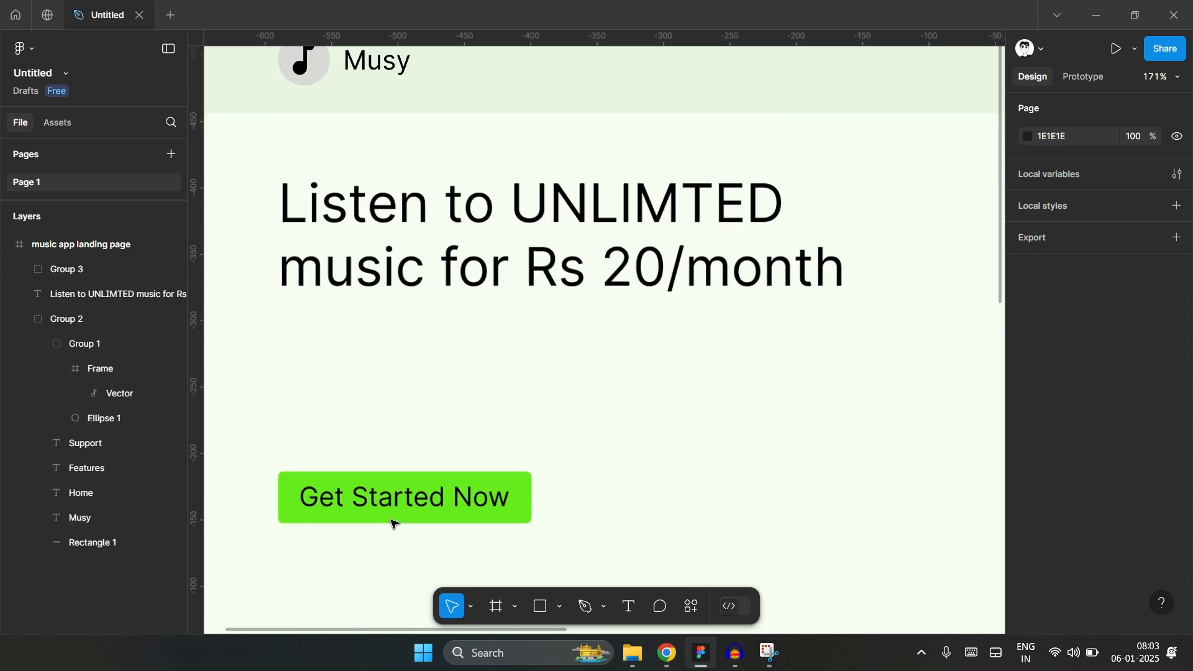
pyautogui.scroll(1, 583, 390)
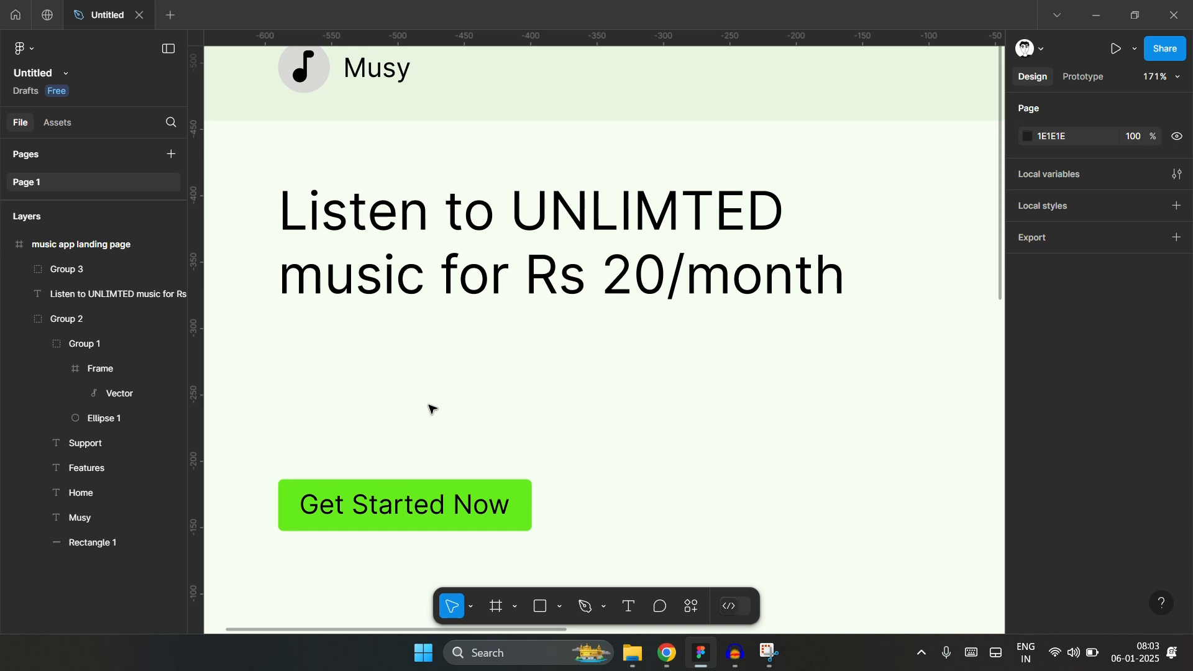
pyautogui.scroll(1, 405, 408)
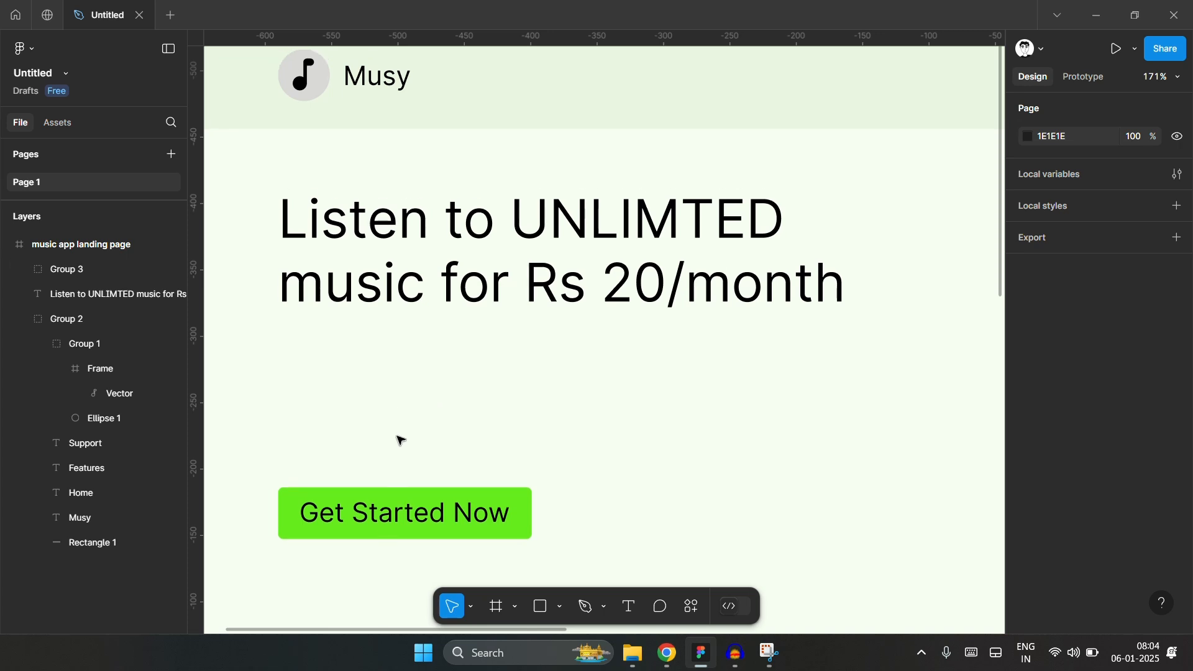
pyautogui.scroll(5, 330, 554)
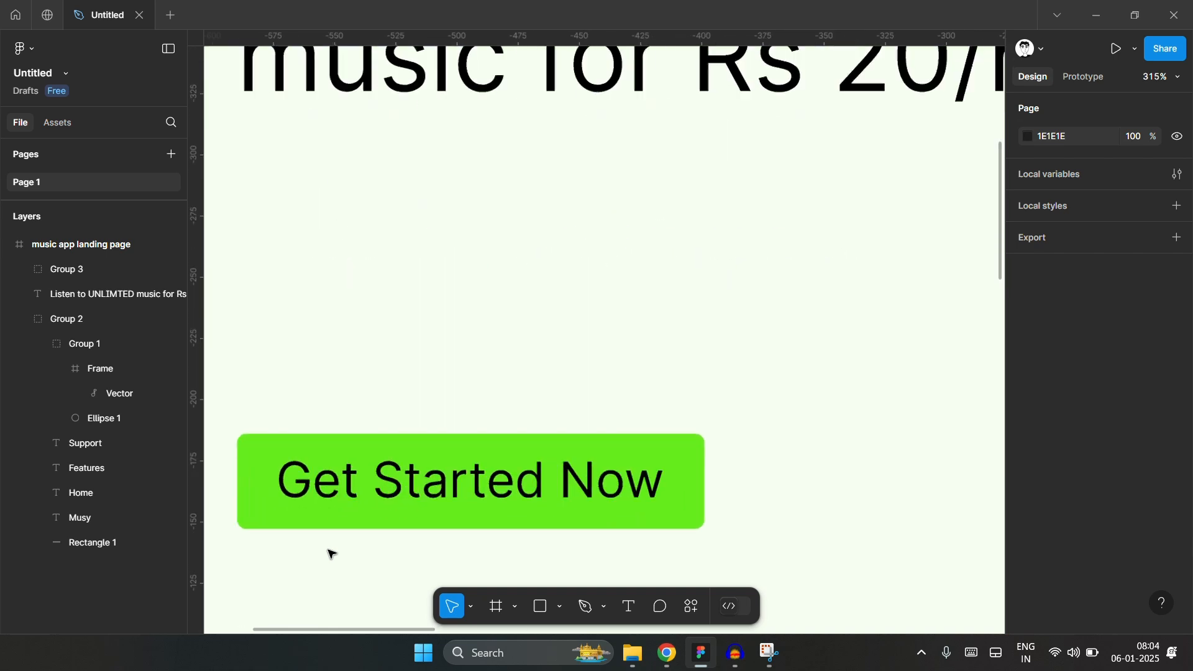
pyautogui.click(539, 607)
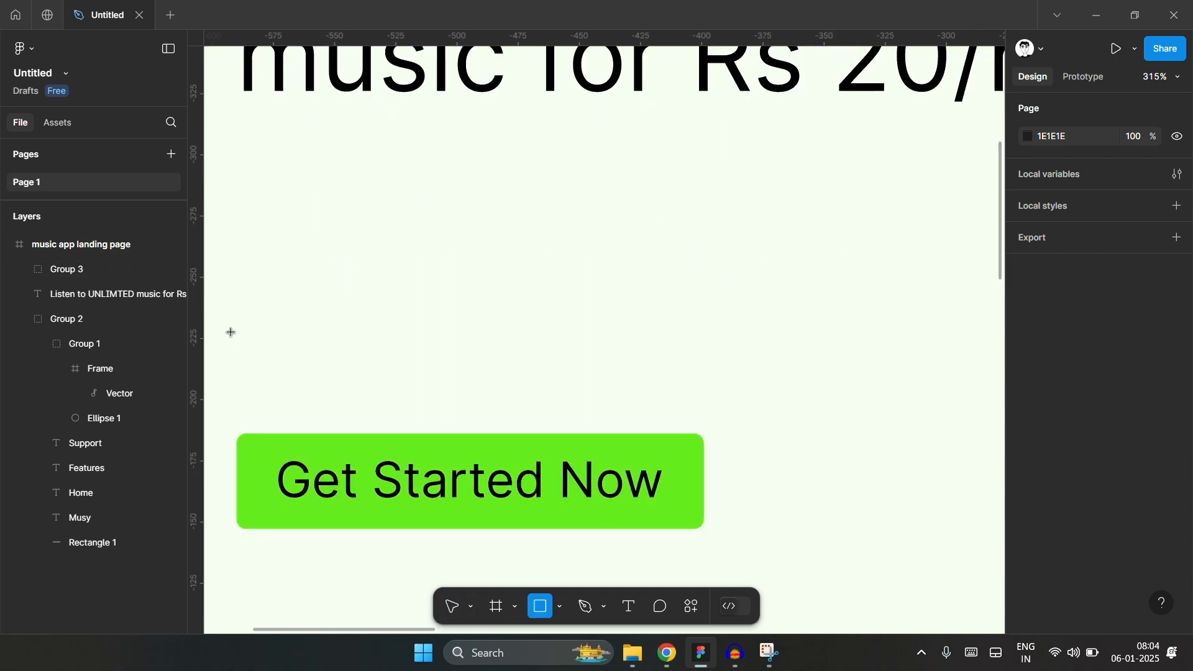
pyautogui.moveTo(231, 319)
pyautogui.mouseDown()
pyautogui.moveTo(341, 349)
pyautogui.moveTo(930, 389)
pyautogui.mouseUp()
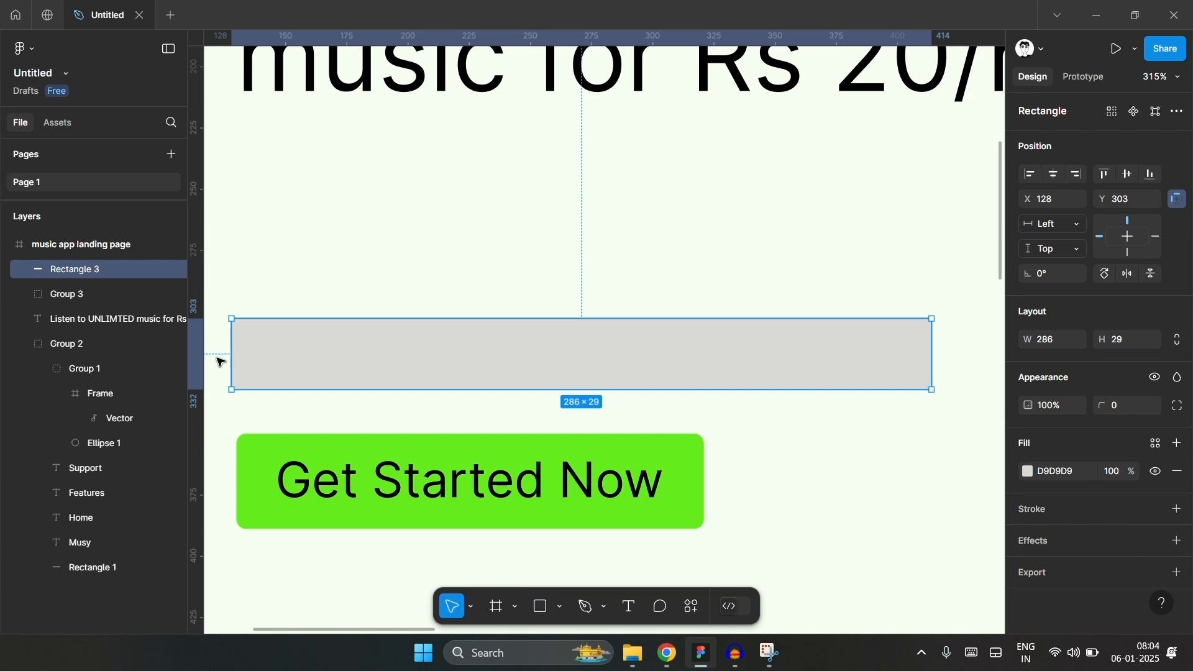
pyautogui.moveTo(233, 352); pyautogui.dragTo(248, 350)
# - Set the new gray rectangle's height to 35
pyautogui.hotkey('shift', 'Up')
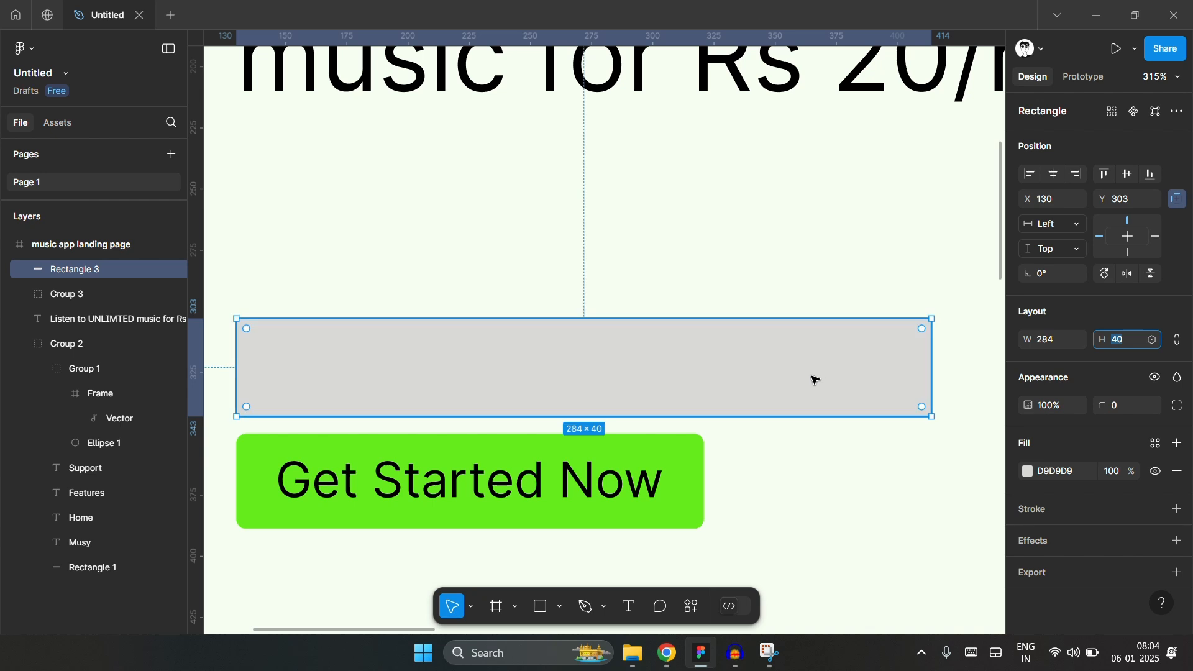
pyautogui.write('35')
pyautogui.press('Return')
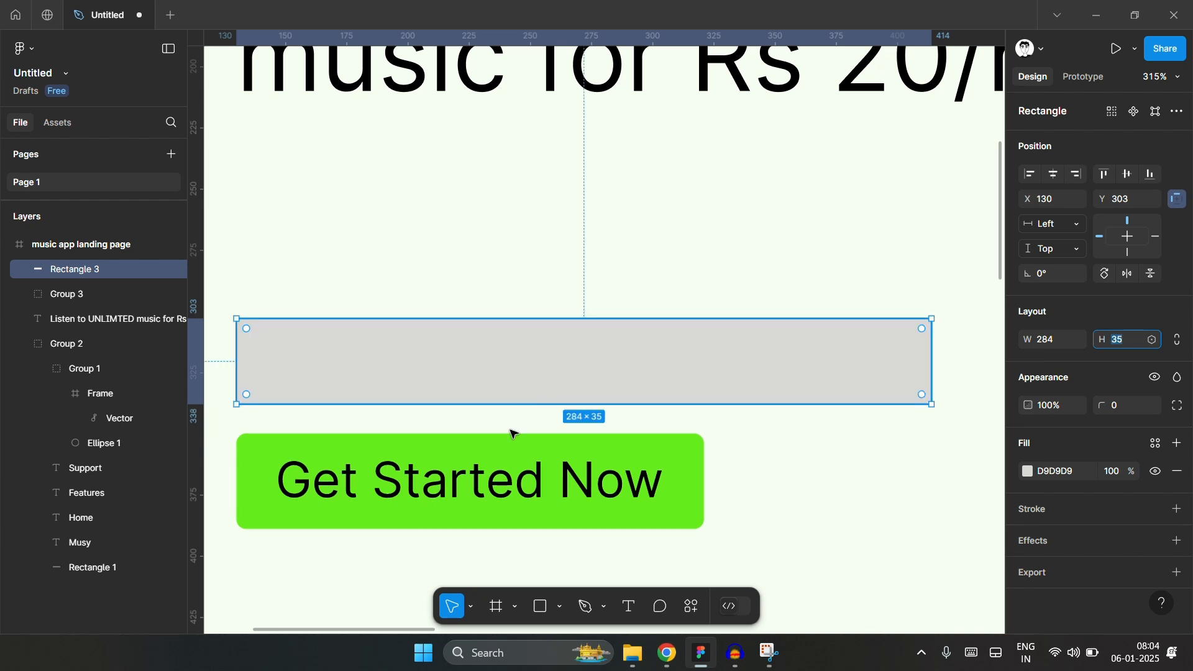
# - Set the "Get Started Now" button group's height to 40, then reselect the gray rectangle above it
pyautogui.click(514, 468)
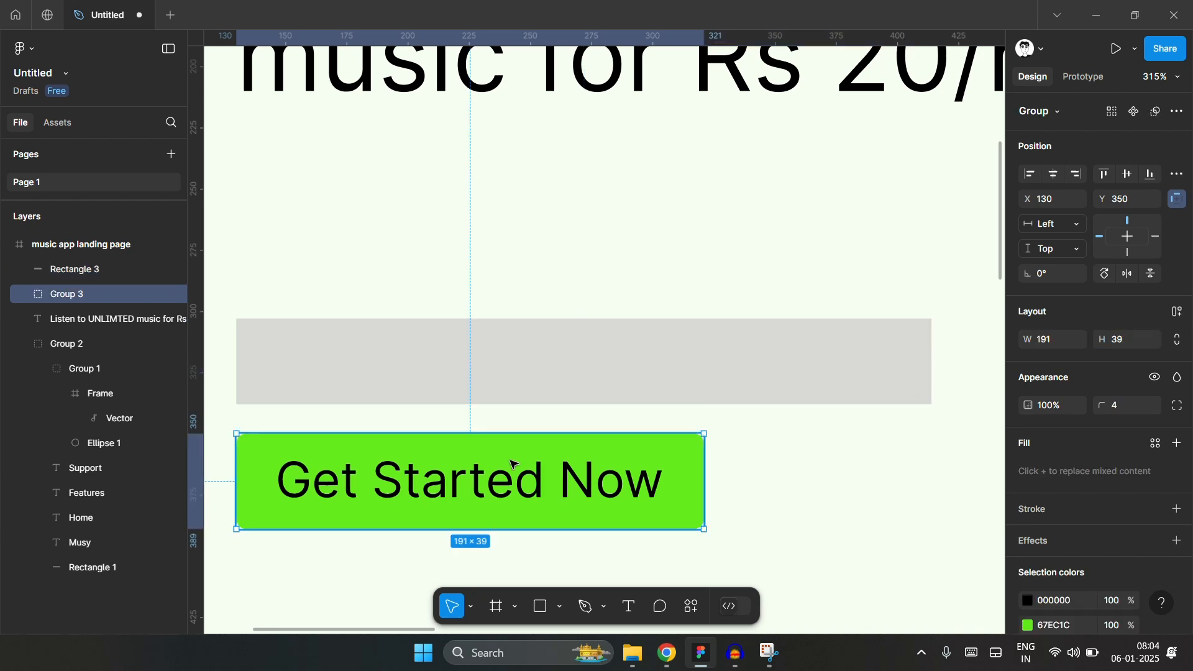
pyautogui.doubleClick(640, 487)
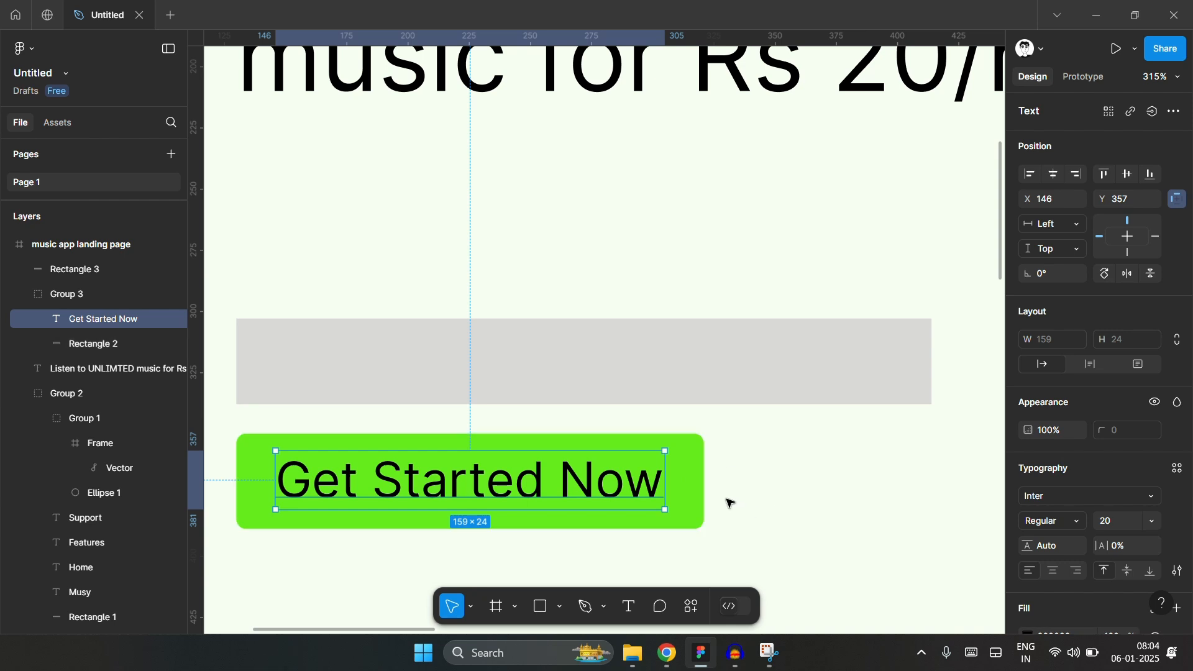
pyautogui.click(771, 495)
pyautogui.click(678, 460)
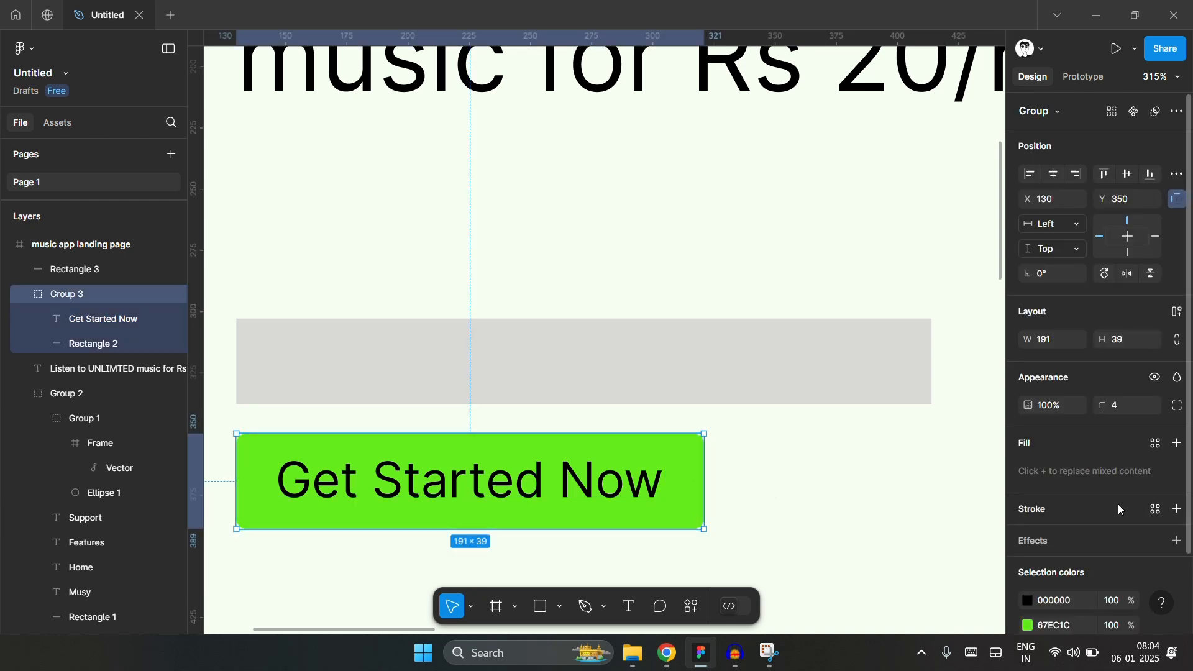
pyautogui.click(1131, 344)
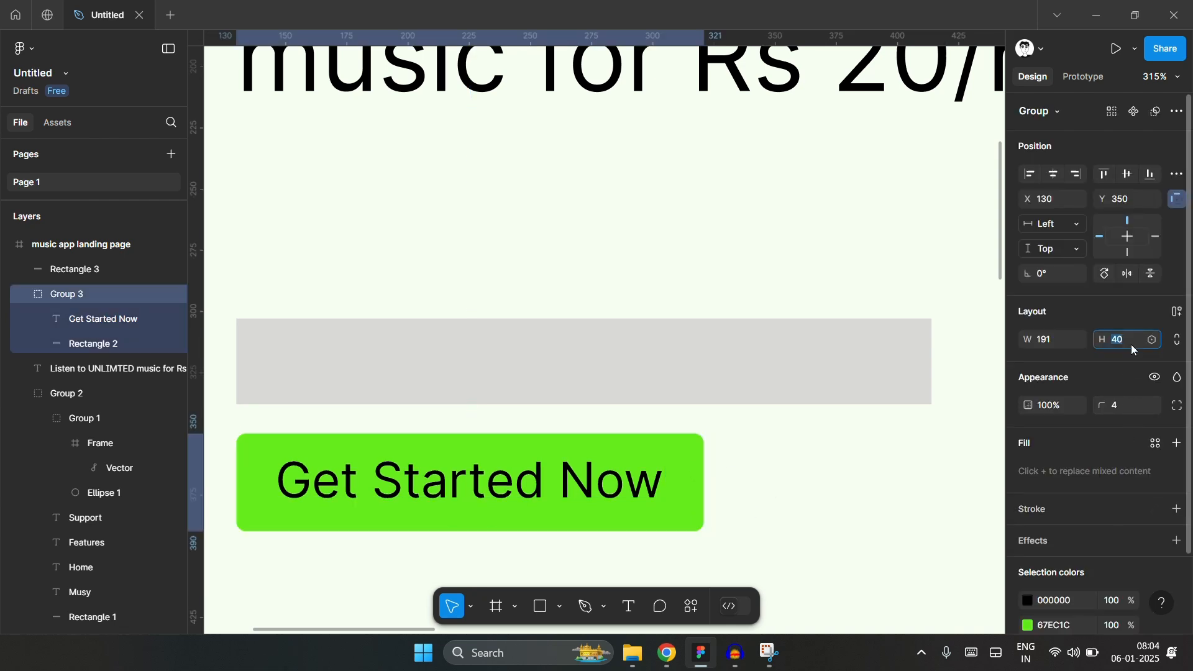
pyautogui.click(667, 375)
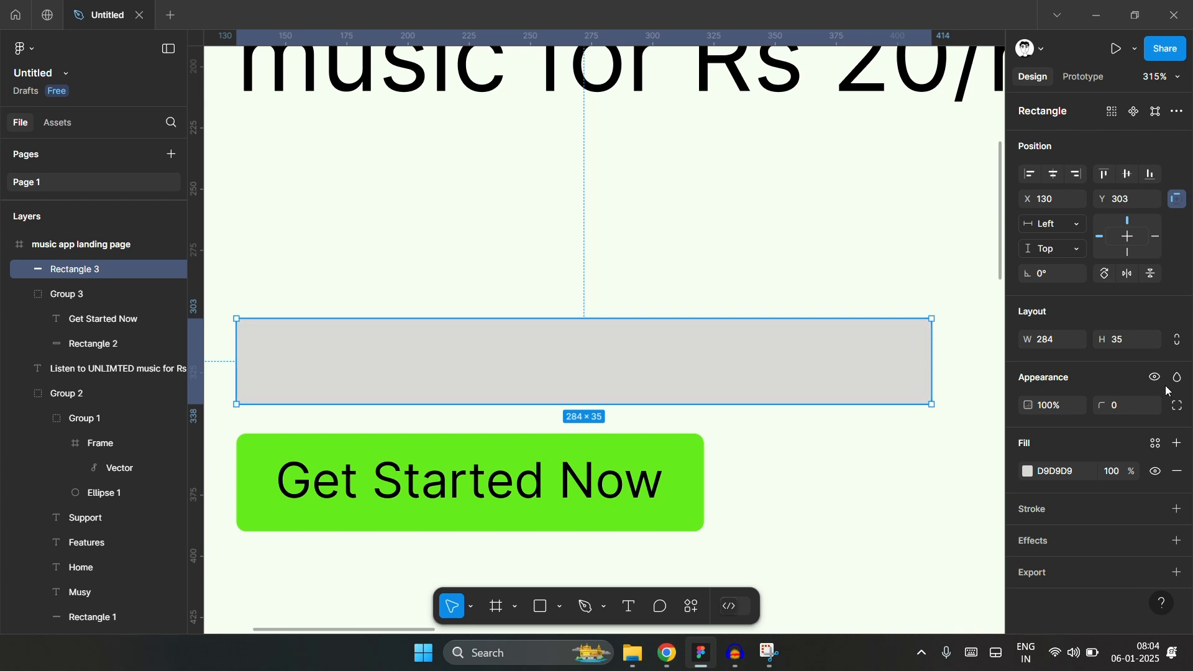
# - Set the gray rectangle's height to 34 and its corner radius to 4
pyautogui.press('Down')
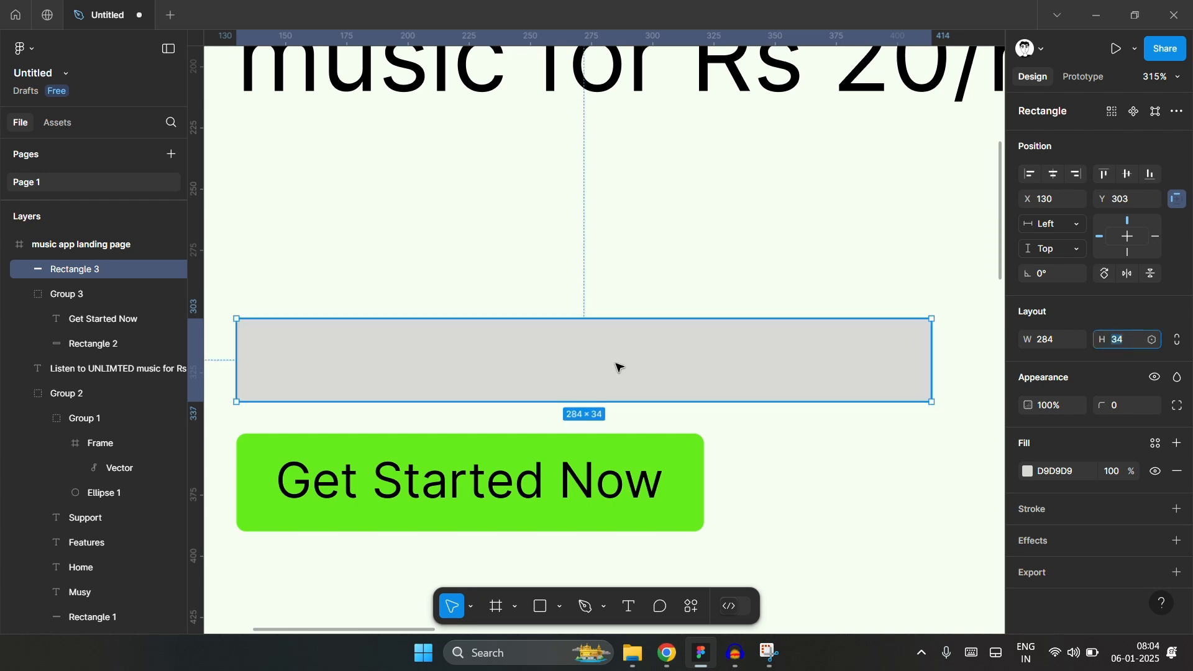
pyautogui.click(568, 358)
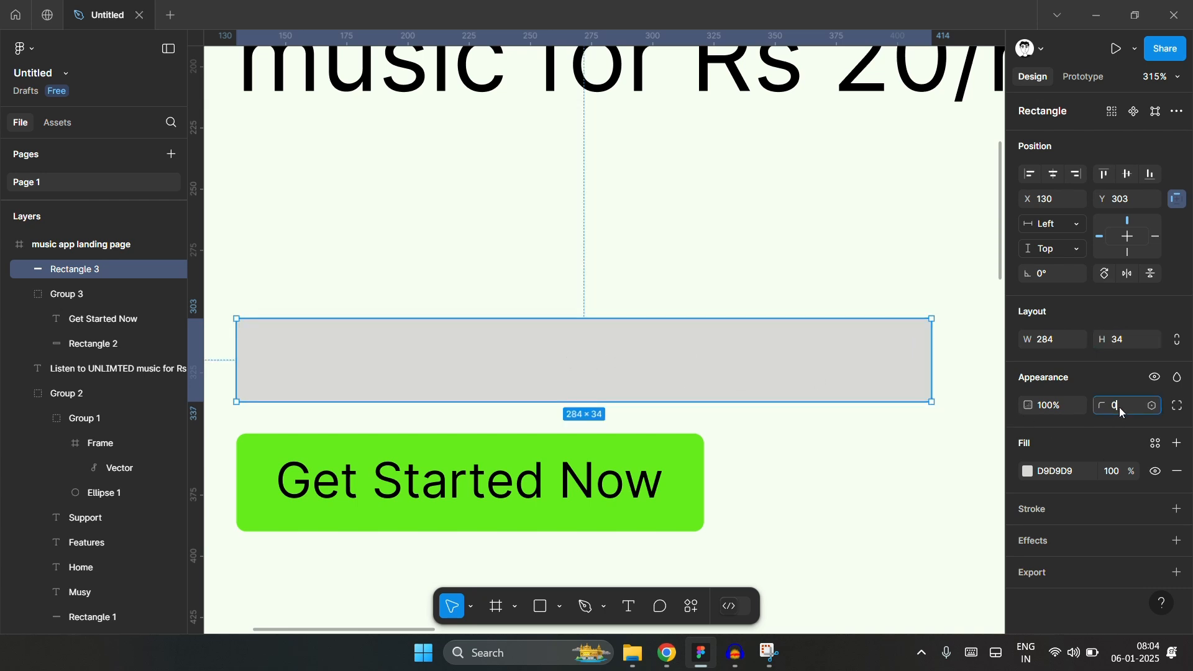
pyautogui.press('Up')
pyautogui.press('Up')
# - Try a white fill on the rectangle, then fill it with the green 67EC1C sampled from the Get Started Now button
pyautogui.click(1028, 472)
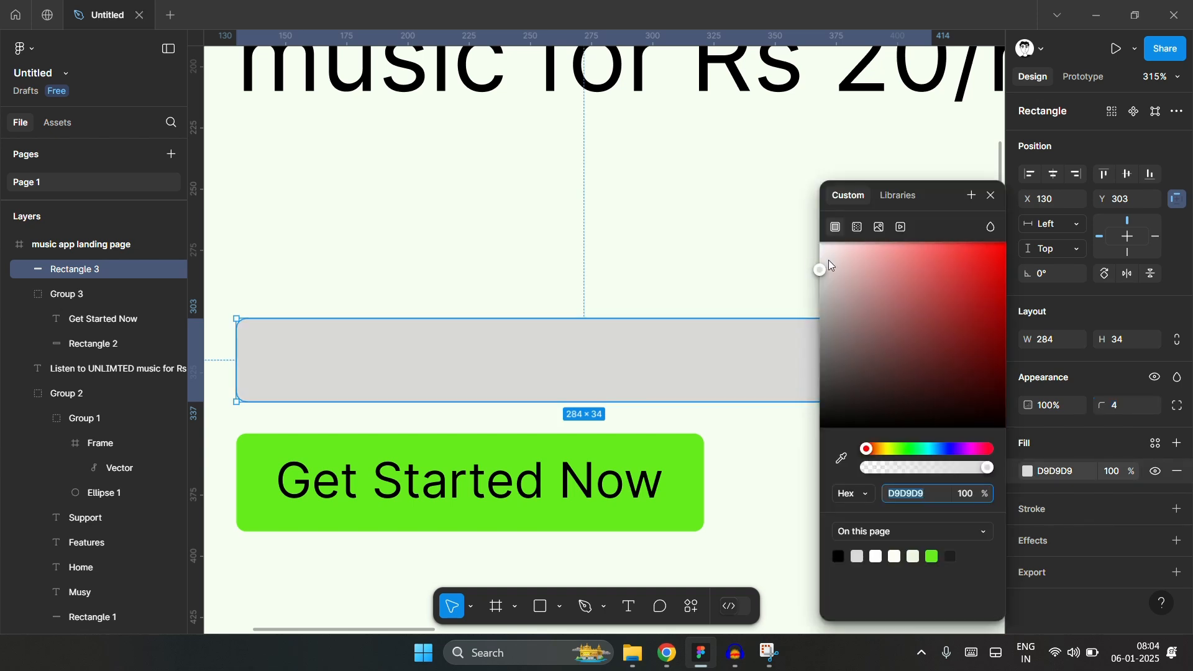
pyautogui.moveTo(829, 259); pyautogui.dragTo(745, 206)
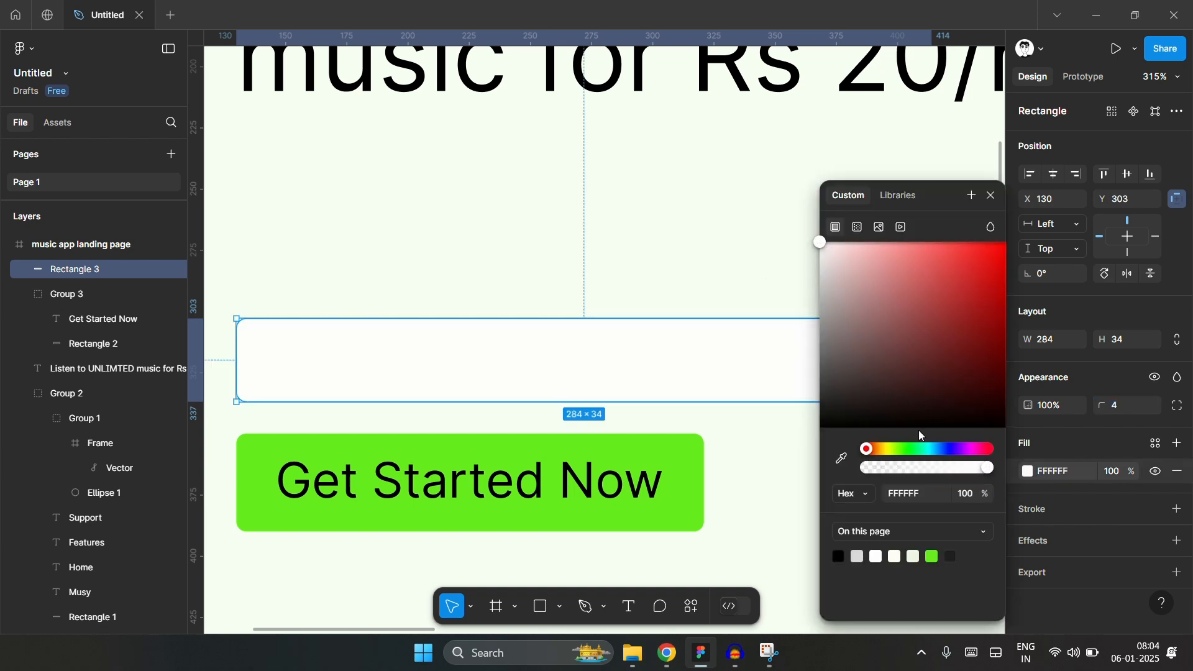
pyautogui.scroll(-2, 534, 418)
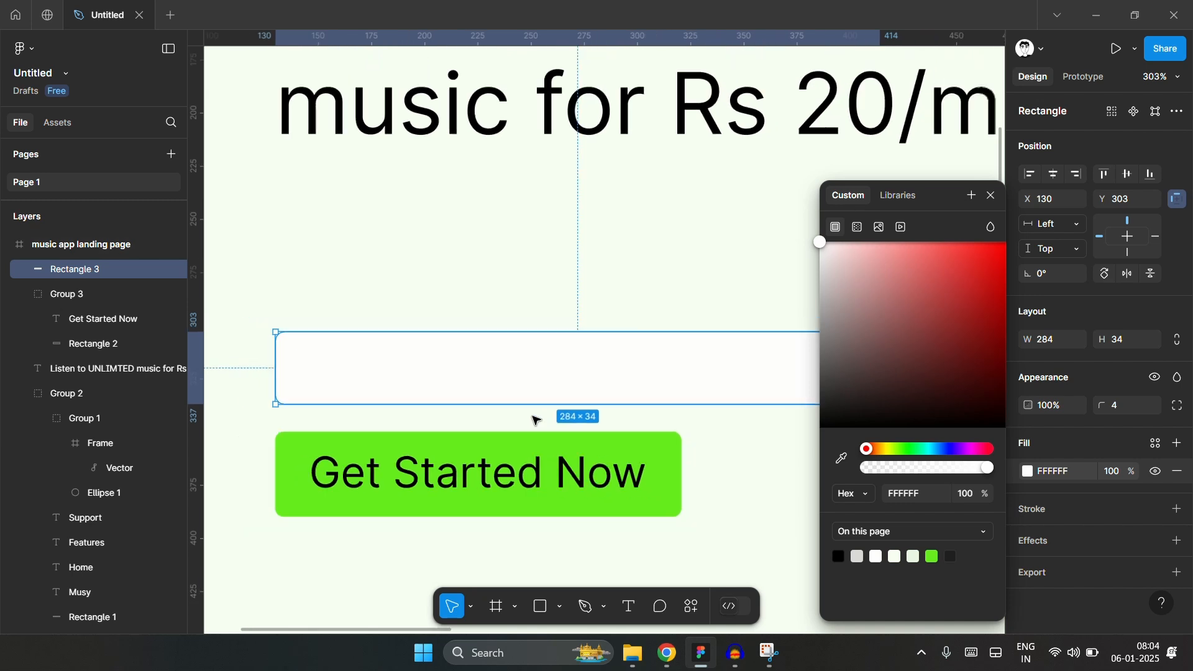
pyautogui.click(841, 458)
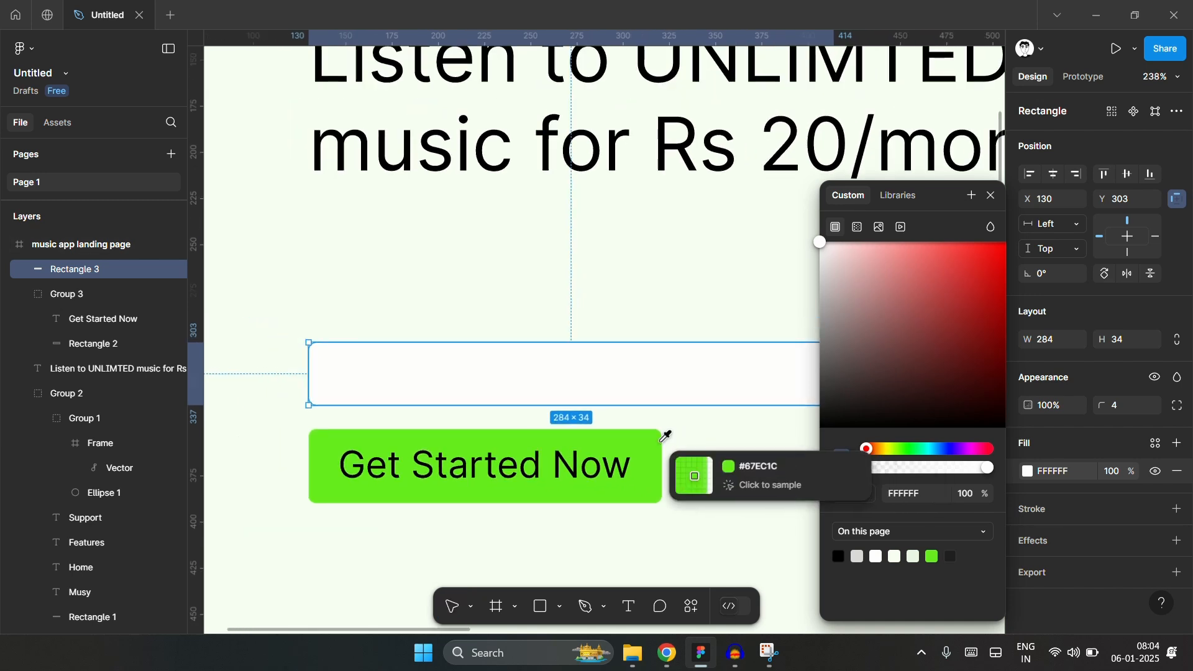
pyautogui.click(651, 439)
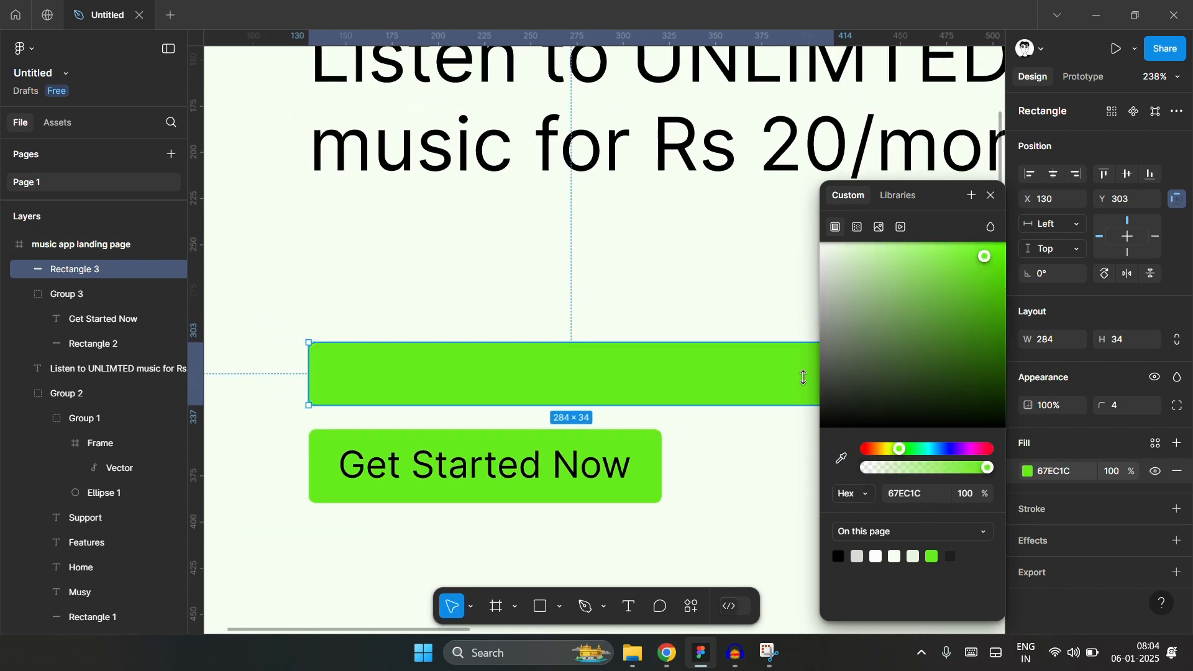
# - Mute the rectangle's green fill to the pale grayish green CBDCC2 and deselect it
pyautogui.click(851, 251)
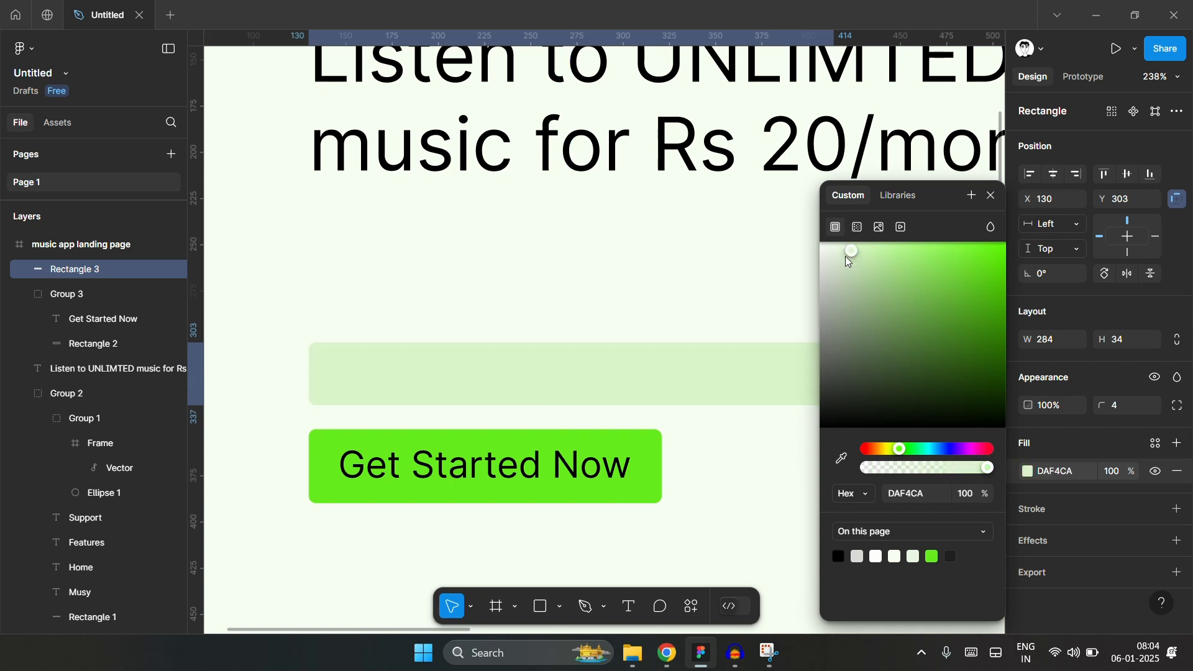
pyautogui.moveTo(846, 257)
pyautogui.mouseDown()
pyautogui.moveTo(841, 269)
pyautogui.moveTo(856, 264)
pyautogui.mouseUp()
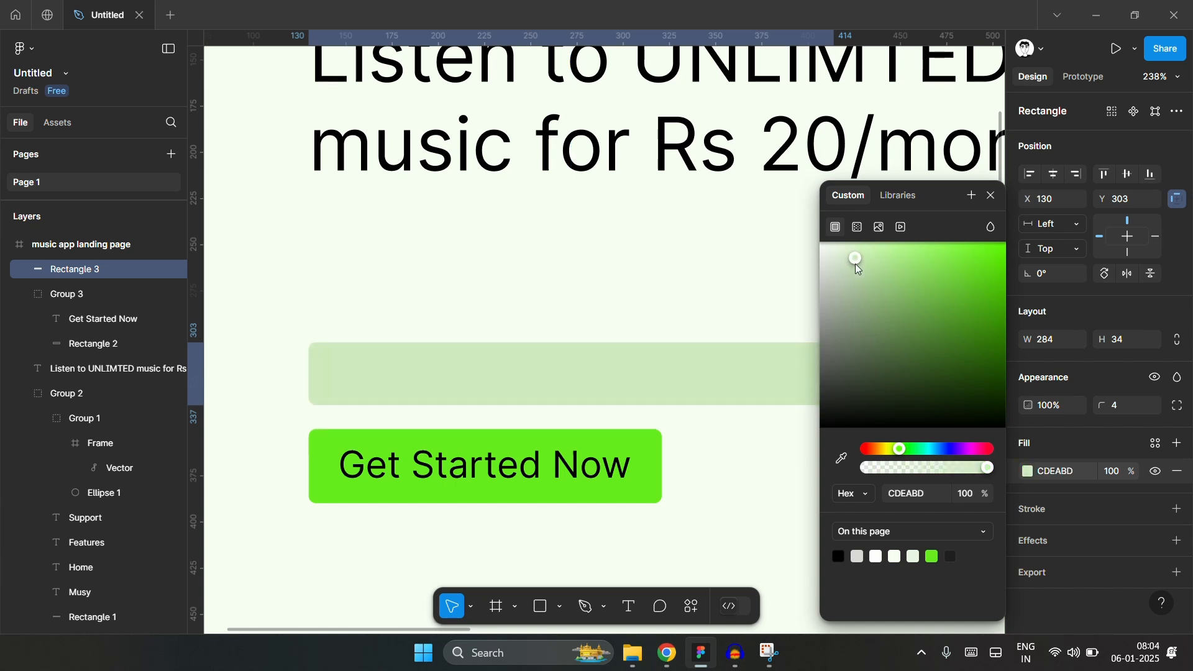
pyautogui.click(832, 271)
pyautogui.moveTo(830, 279)
pyautogui.mouseDown()
pyautogui.moveTo(842, 283)
pyautogui.moveTo(836, 268)
pyautogui.moveTo(842, 275)
pyautogui.mouseUp()
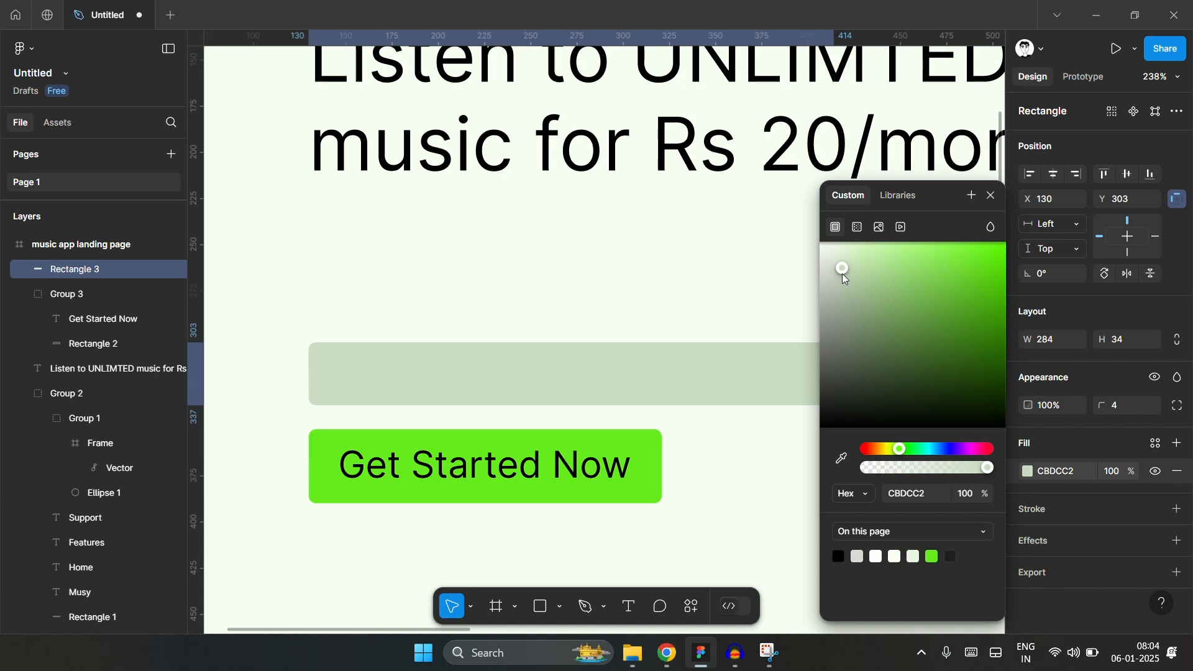
pyautogui.click(688, 328)
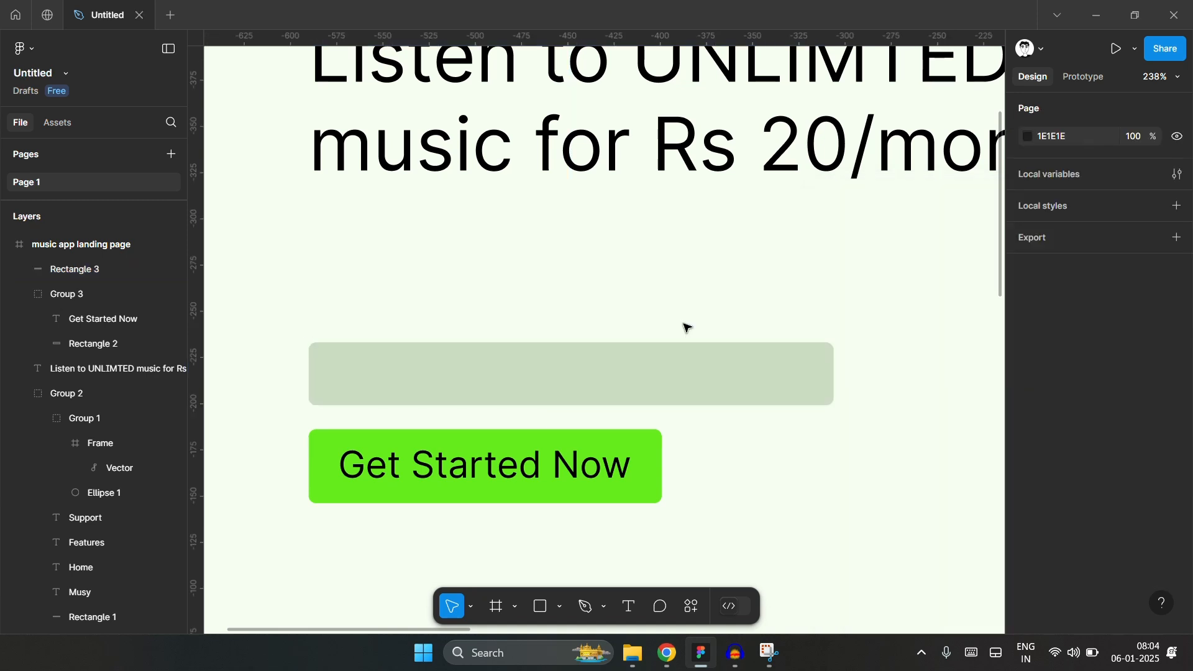
# - Add an inside stroke of weight 1 to the rectangle and color it the muted green 9CC485
pyautogui.click(741, 367)
pyautogui.click(1035, 511)
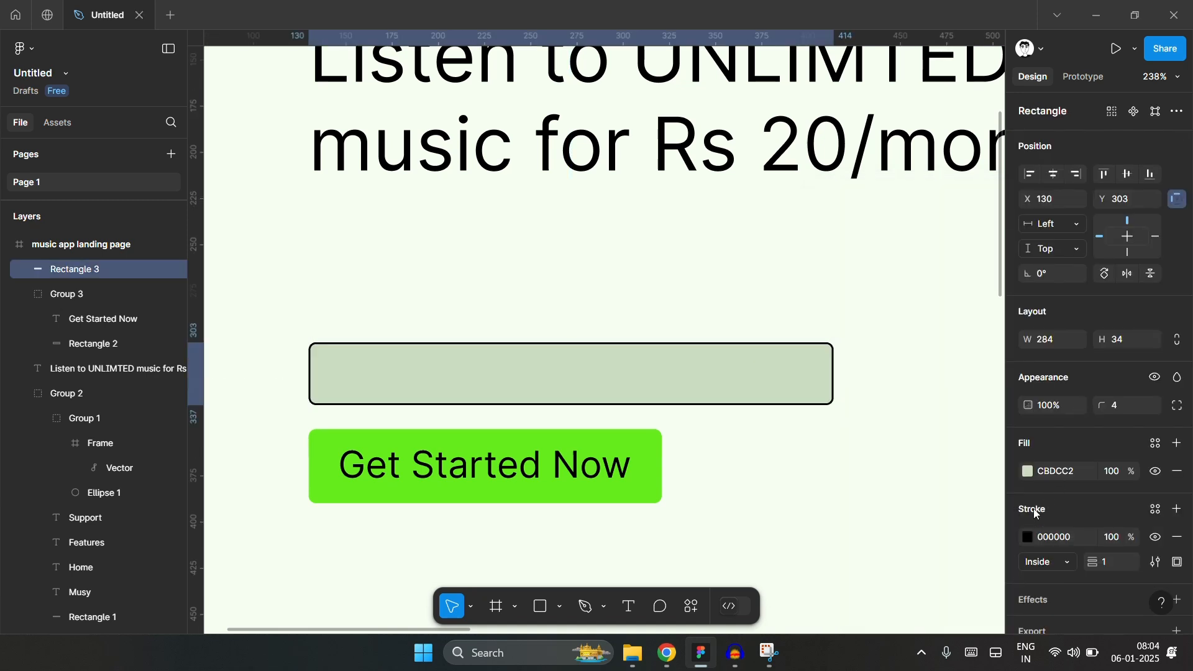
pyautogui.click(1028, 537)
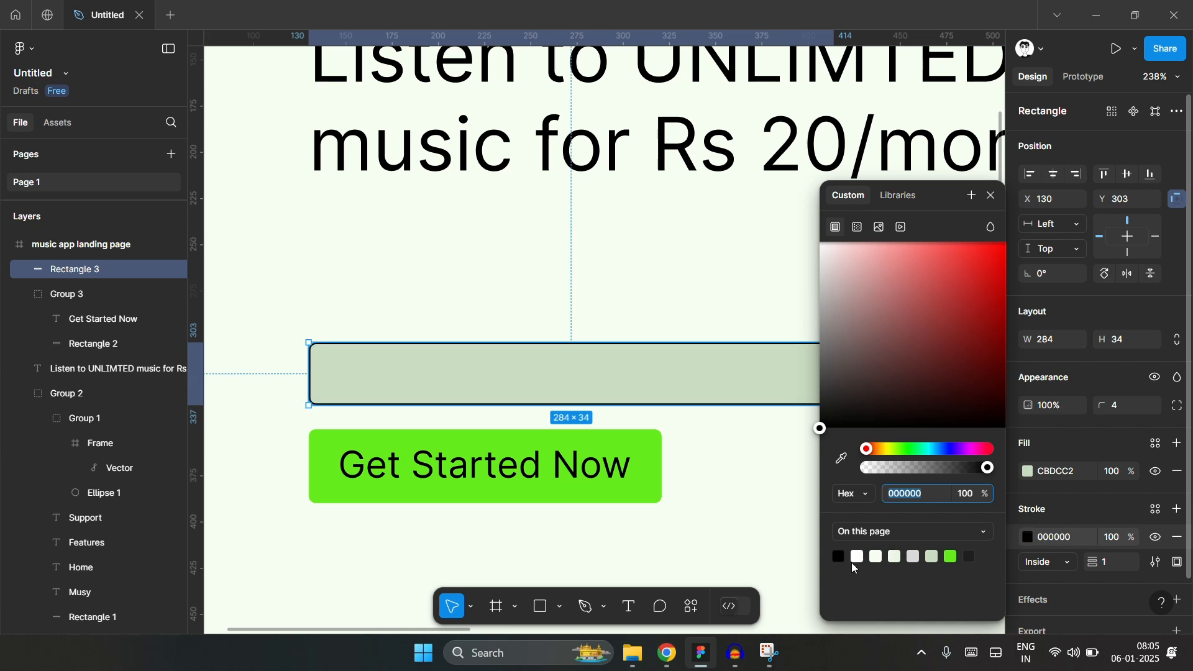
pyautogui.click(952, 557)
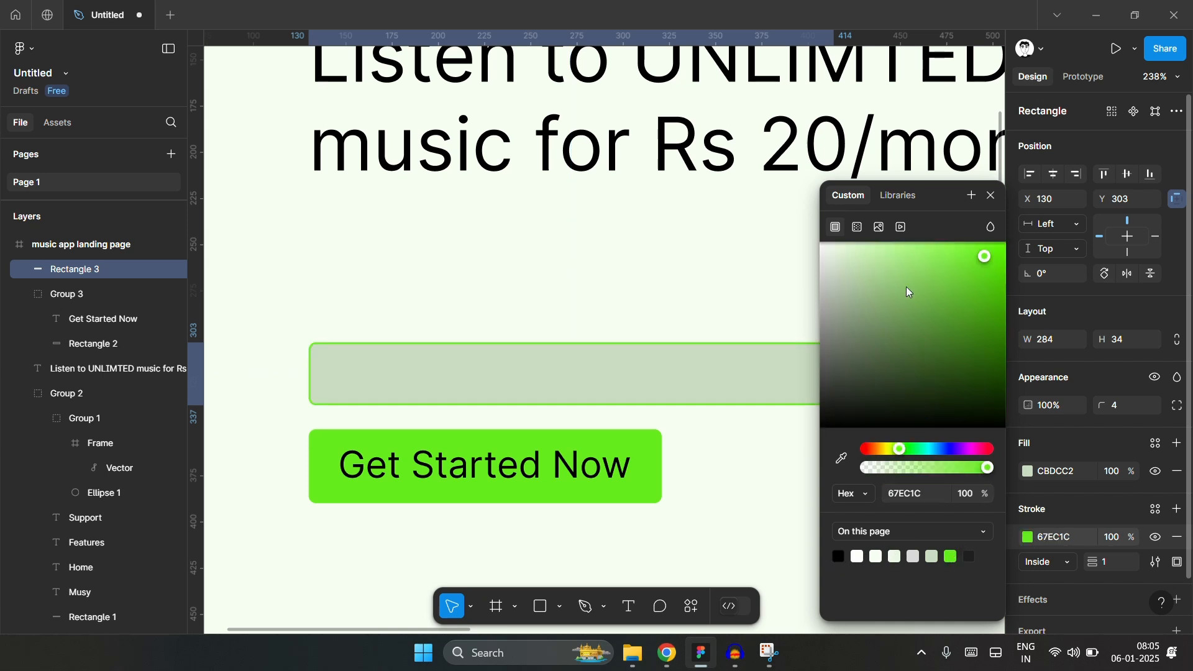
pyautogui.click(877, 328)
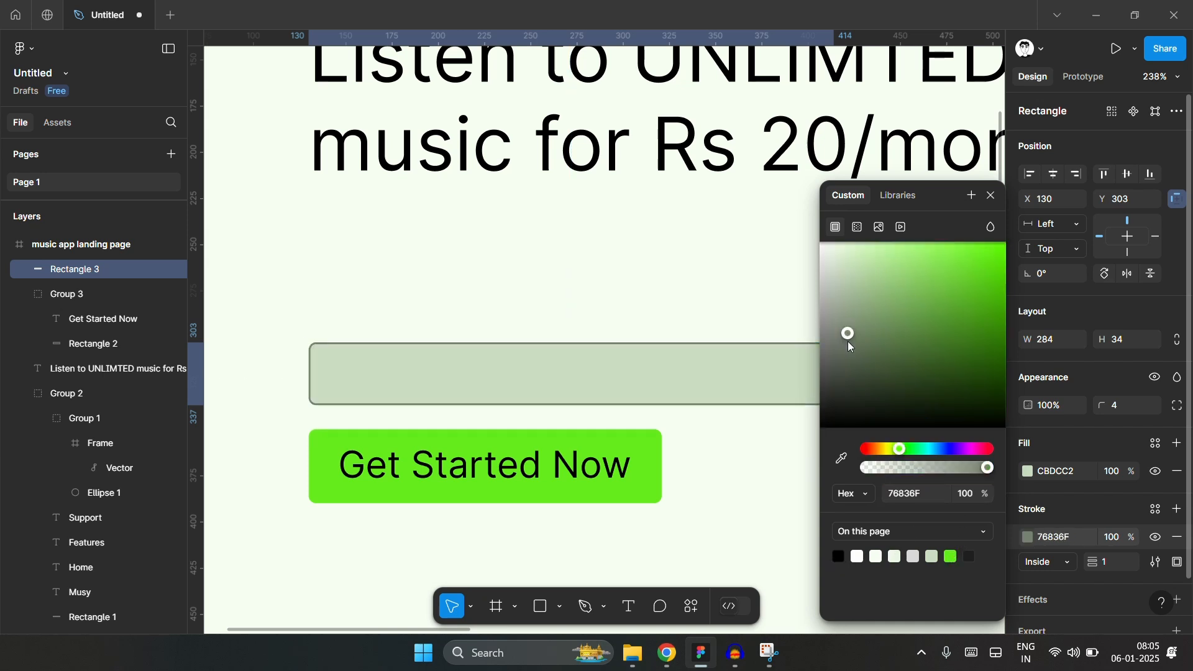
pyautogui.moveTo(897, 307)
pyautogui.mouseDown()
pyautogui.moveTo(885, 279)
pyautogui.moveTo(894, 298)
pyautogui.moveTo(881, 295)
pyautogui.mouseUp()
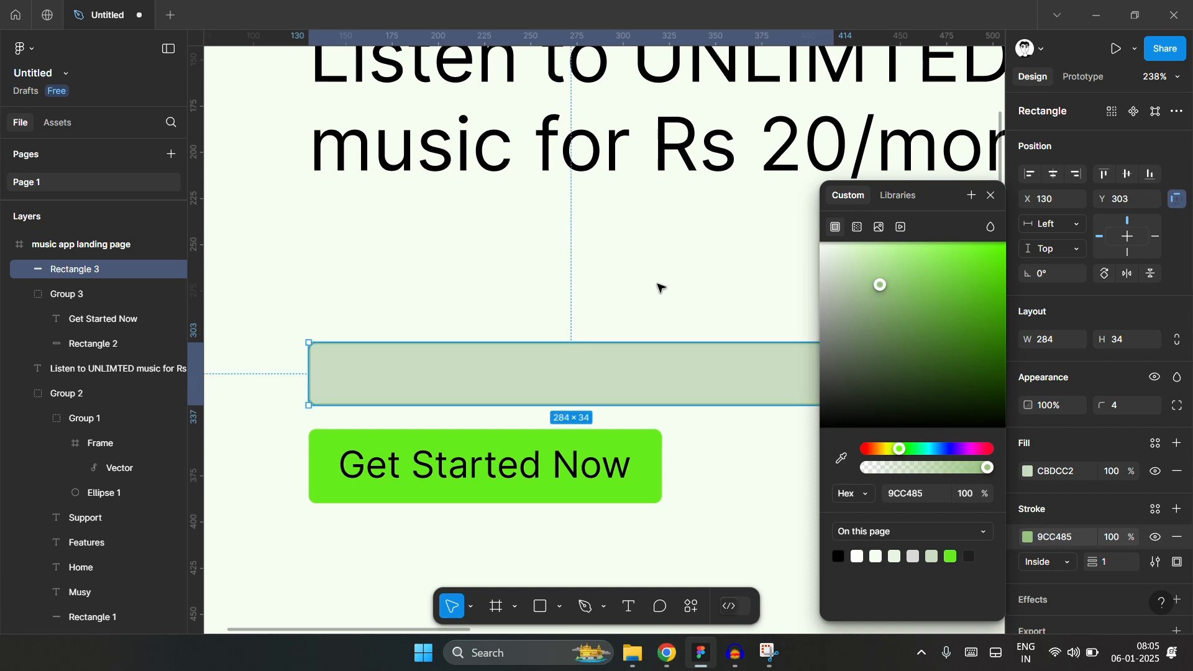
pyautogui.click(661, 287)
# - Add the placeholder text "Your email.." over the pale green rectangle
pyautogui.click(332, 389)
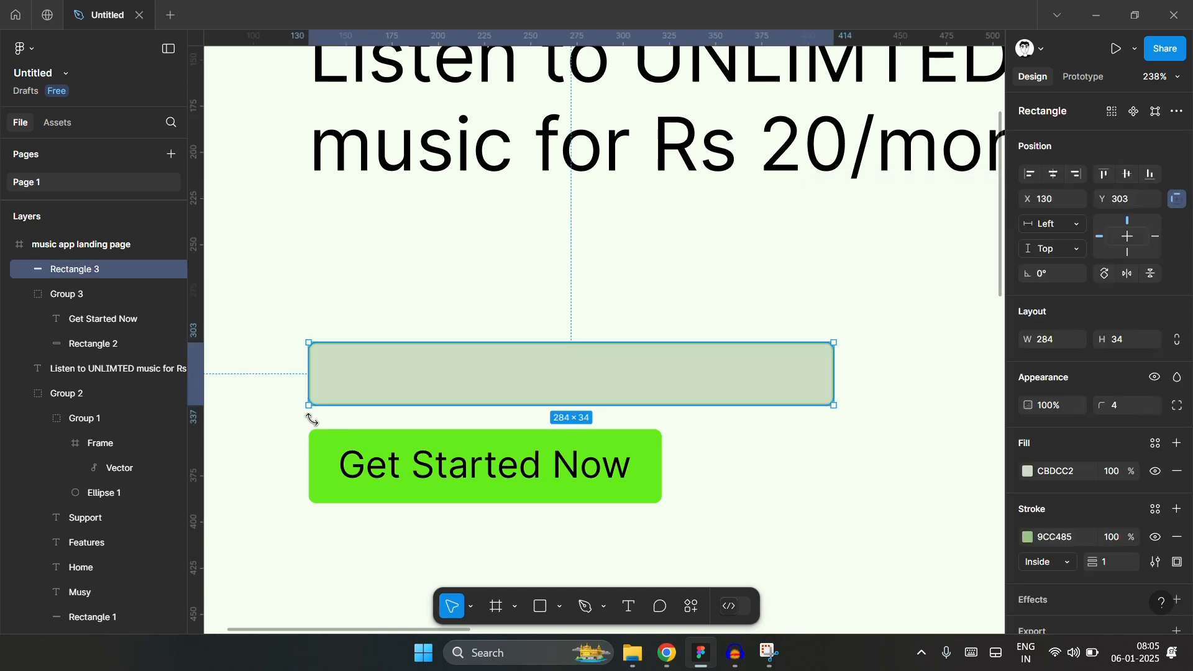
pyautogui.scroll(5, 312, 416)
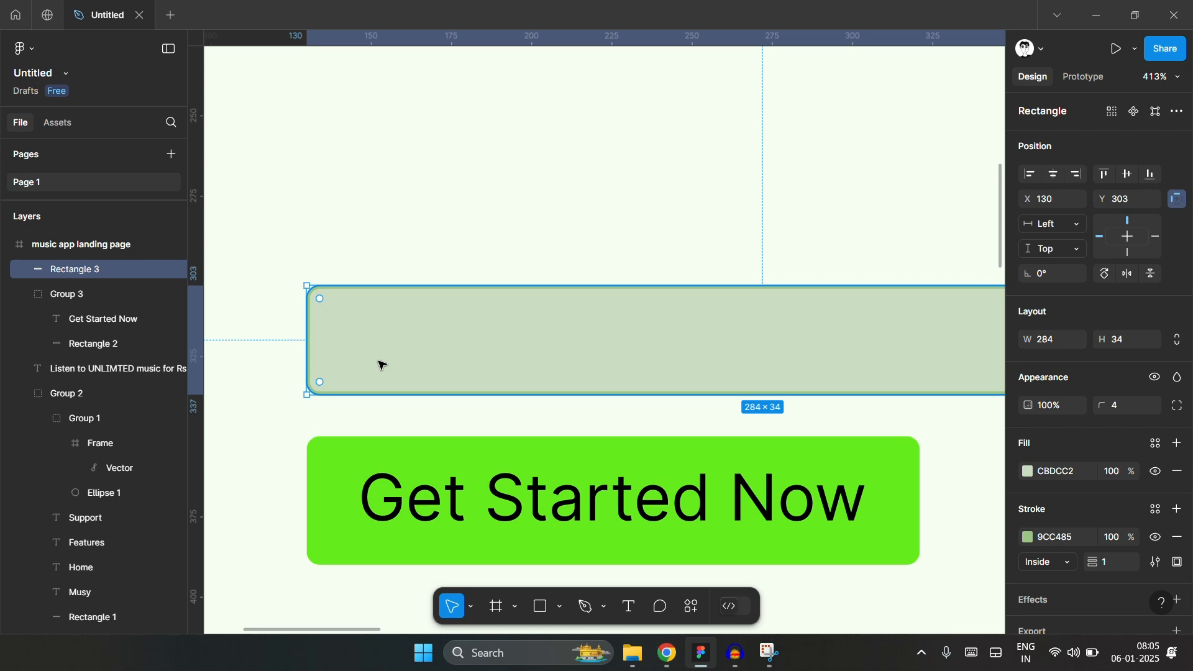
pyautogui.press('t')
pyautogui.click(373, 341)
pyautogui.write('E')
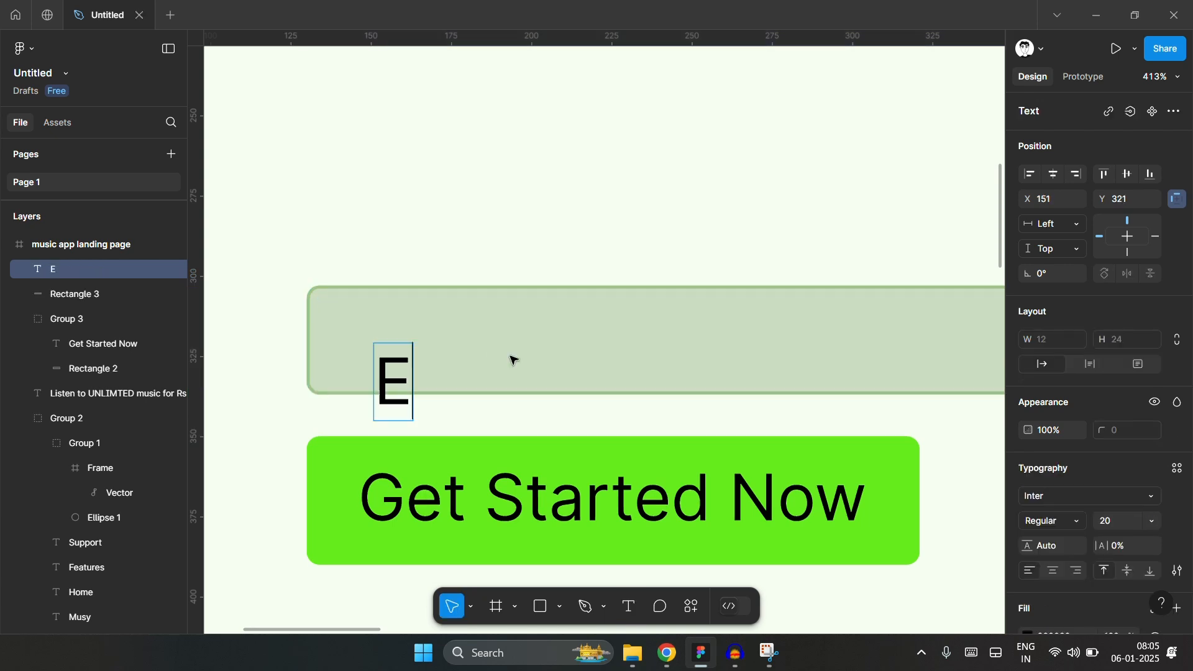
pyautogui.write('nter')
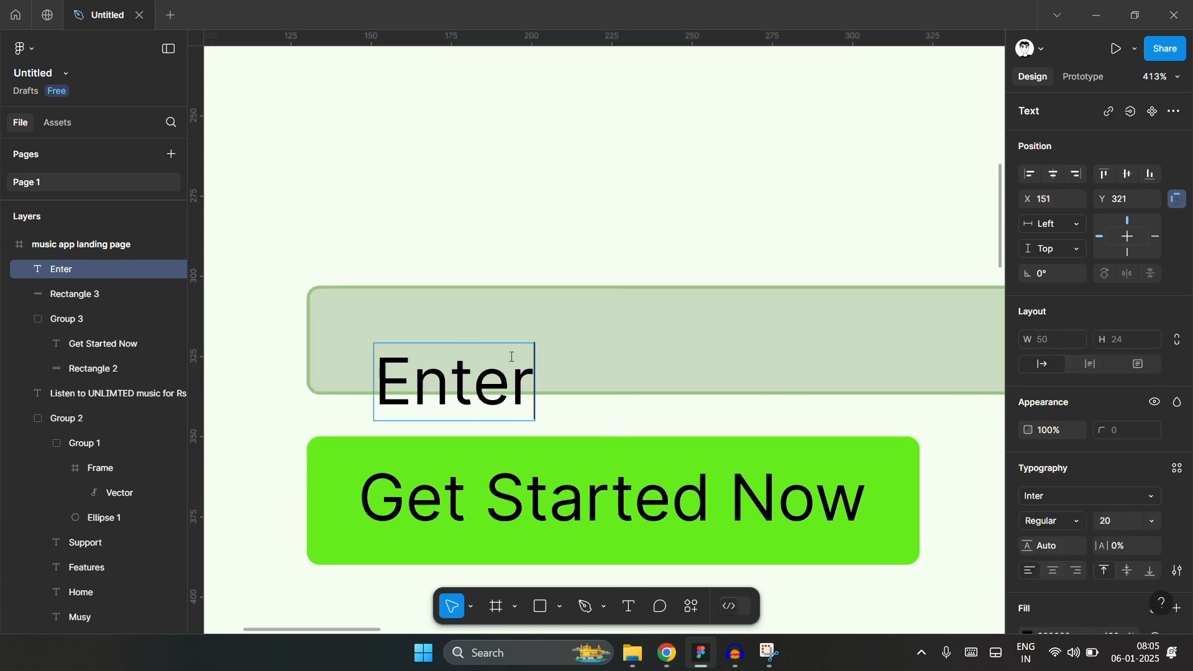
pyautogui.doubleClick(512, 357)
pyautogui.write('You')
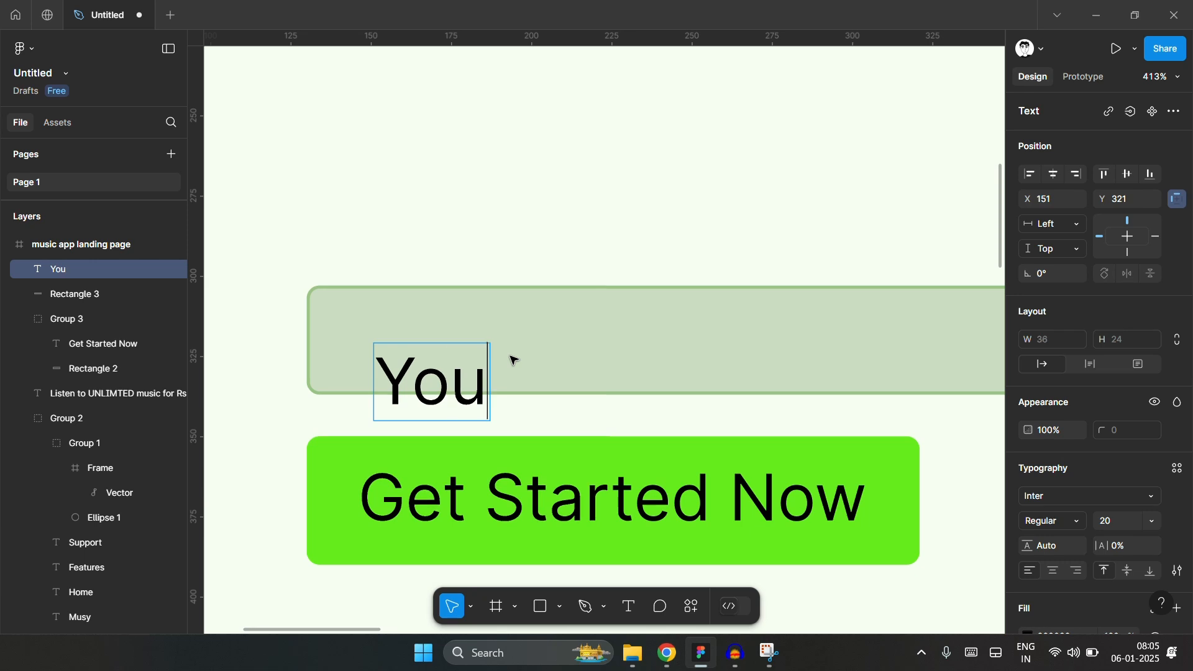
pyautogui.write('r email')
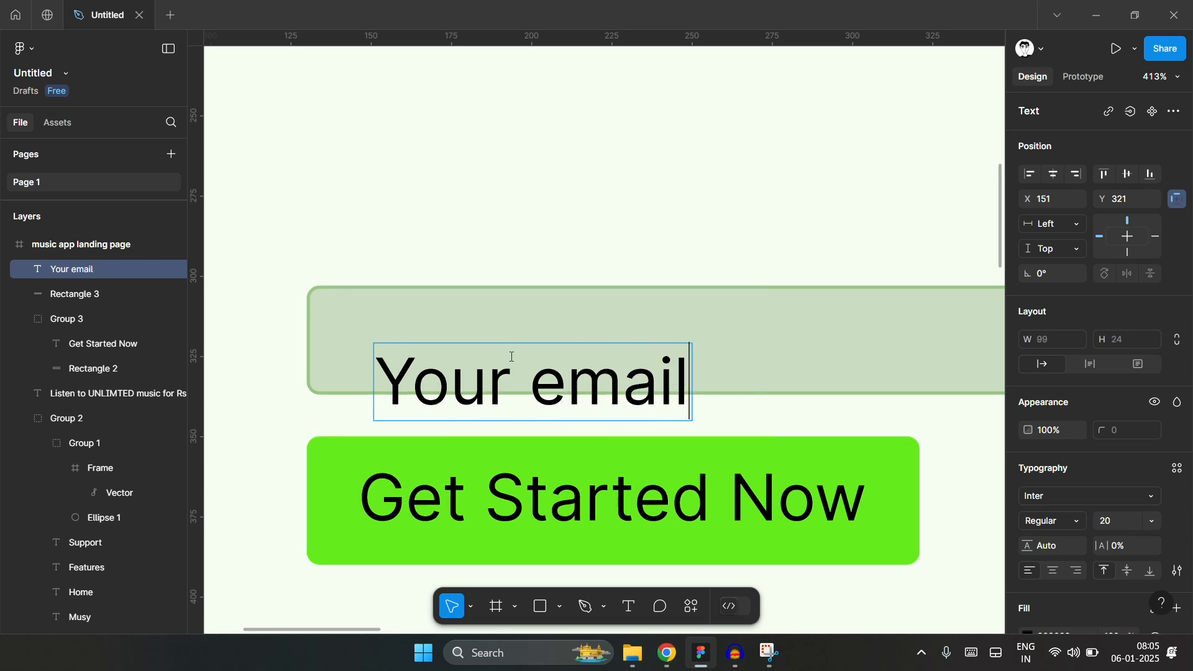
pyautogui.write('..')
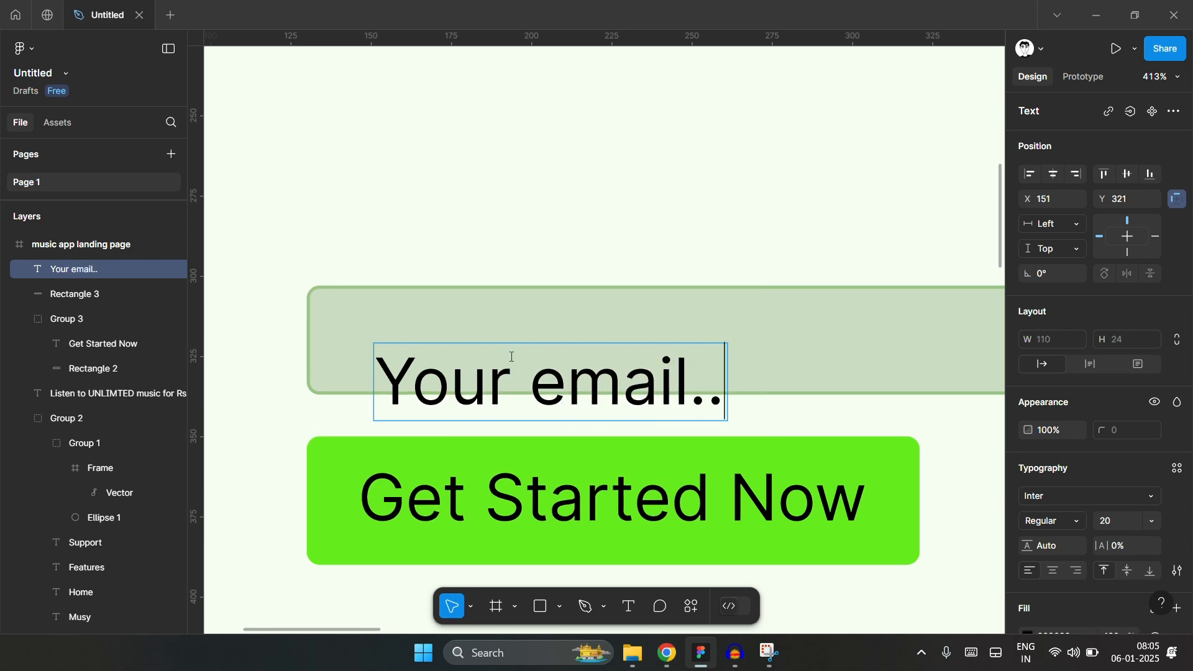
pyautogui.press('Escape')
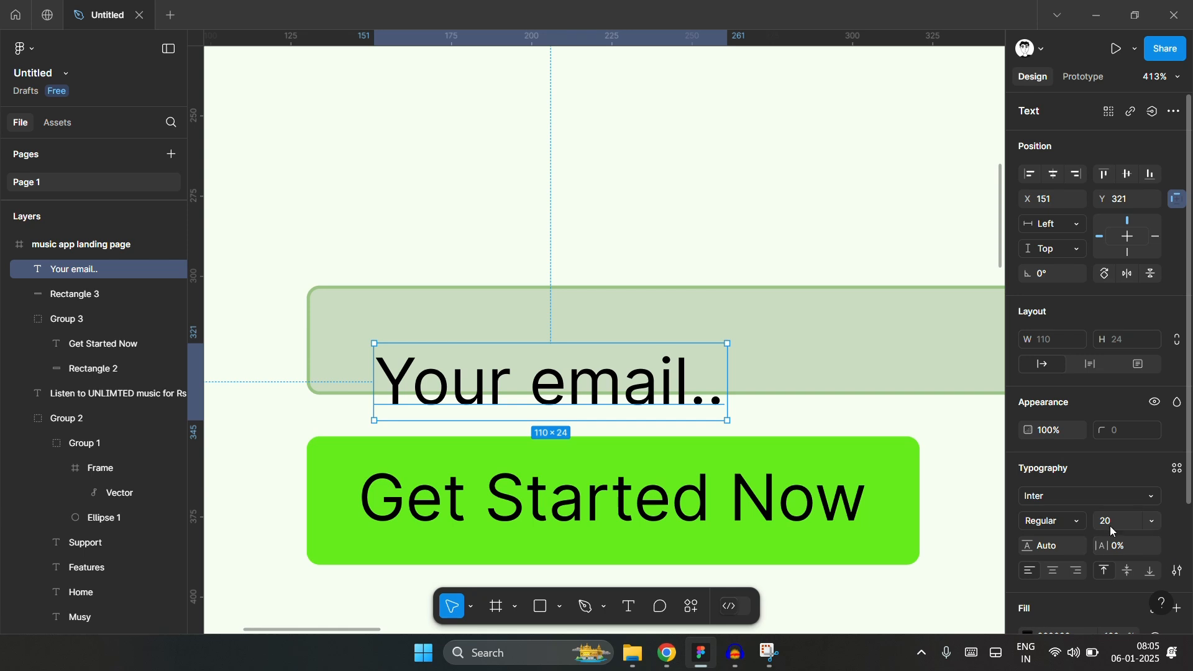
# - Reduce the "Your email.." text to size 16 and move it inside the rectangle to X 143, Y 311
pyautogui.press('Down')
pyautogui.press('Down')
pyautogui.press('Down')
pyautogui.press('Down')
pyautogui.click(546, 248)
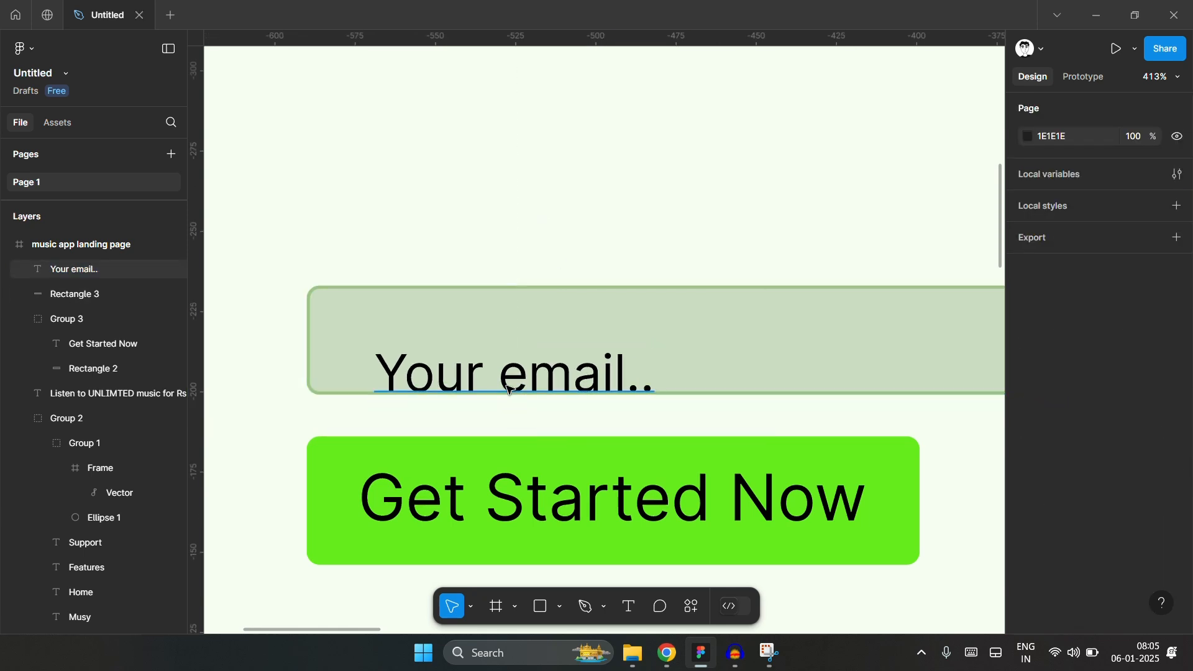
pyautogui.moveTo(499, 355)
pyautogui.mouseDown()
pyautogui.moveTo(480, 336)
pyautogui.moveTo(482, 345)
pyautogui.mouseUp()
pyautogui.moveTo(535, 352); pyautogui.dragTo(540, 351)
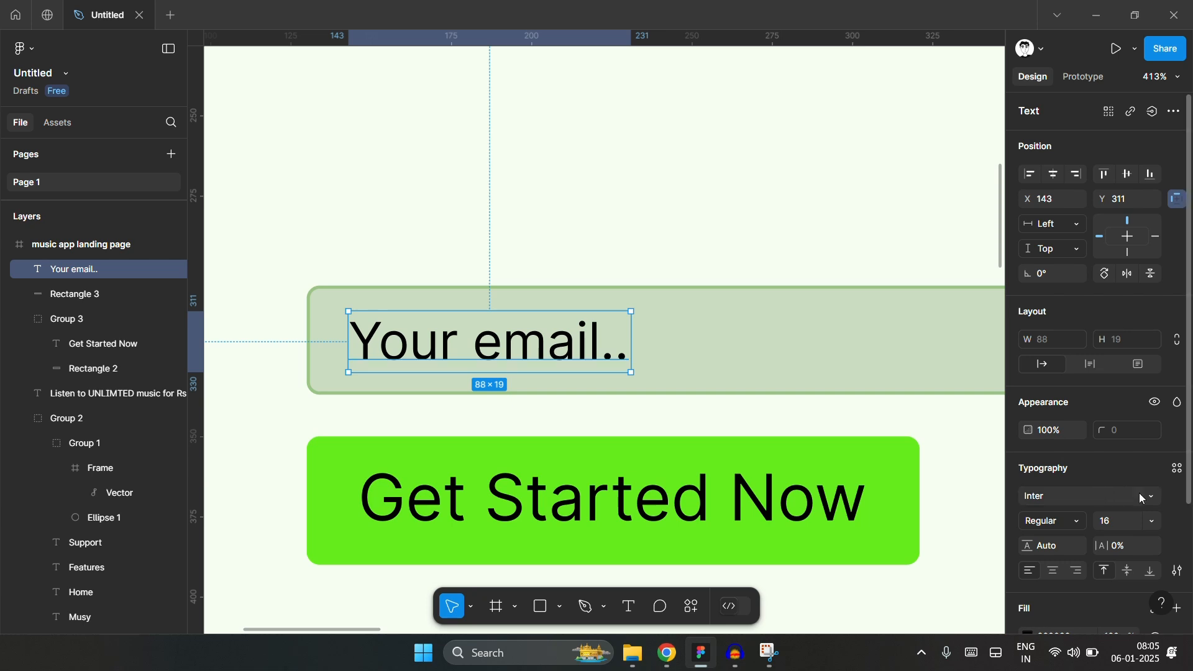
# - Try gray 969696 and the button's green as the "Your email.." text fill, then return it to black 000000
pyautogui.scroll(-3, 1139, 493)
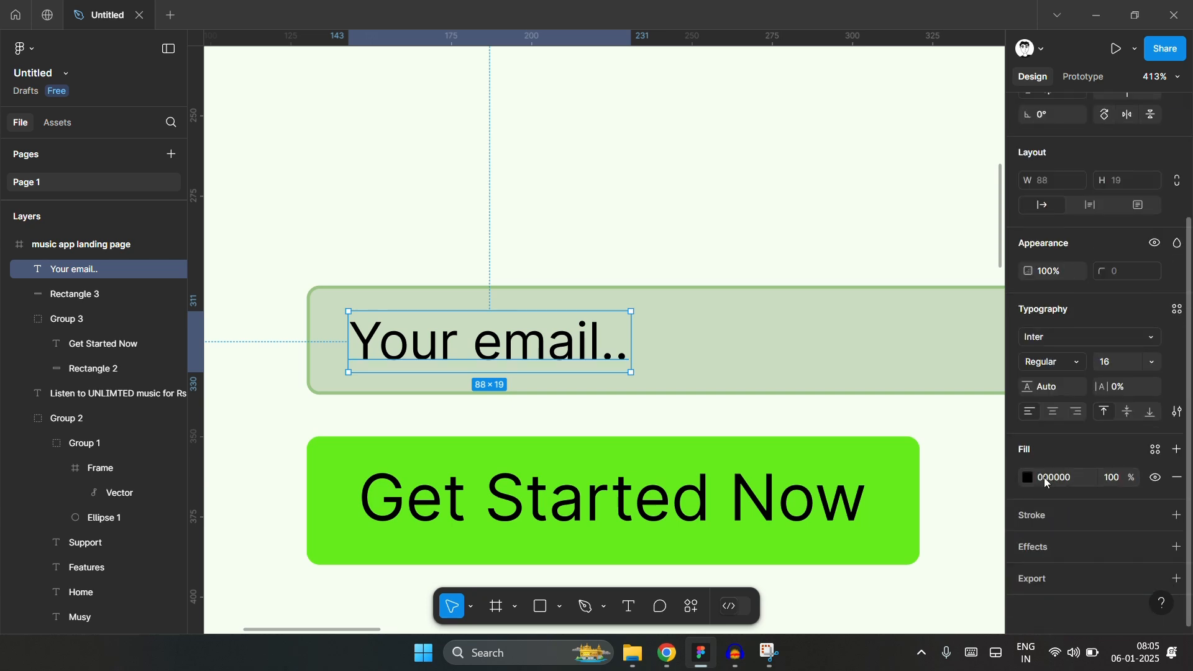
pyautogui.click(1028, 478)
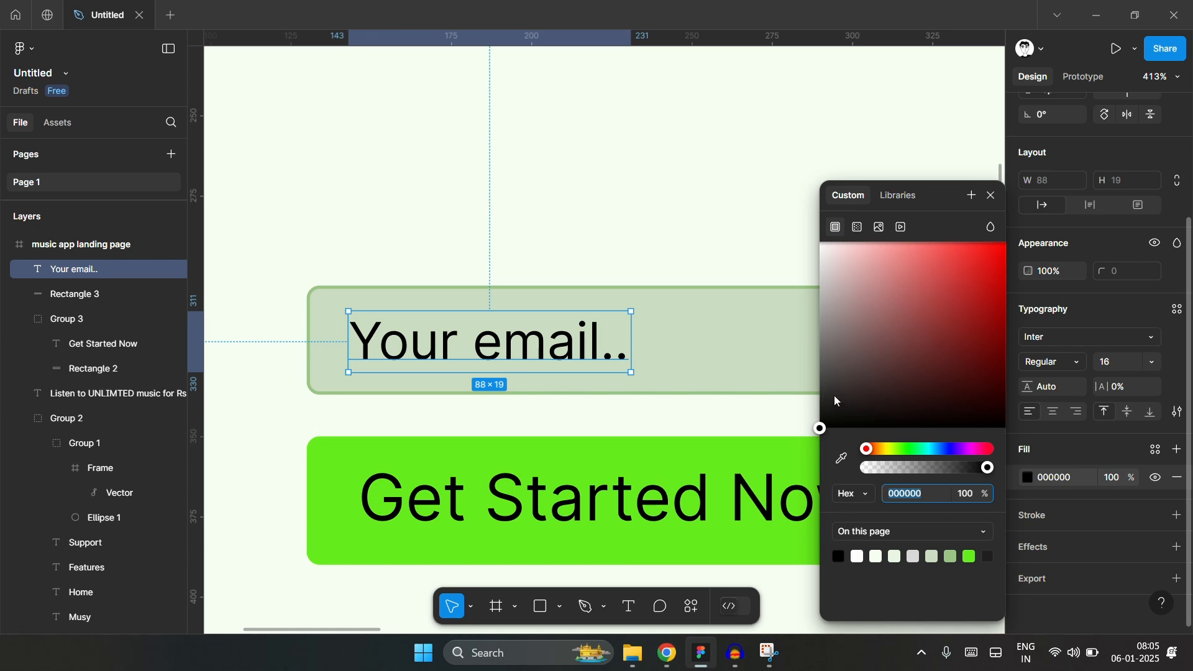
pyautogui.moveTo(841, 357); pyautogui.dragTo(771, 330)
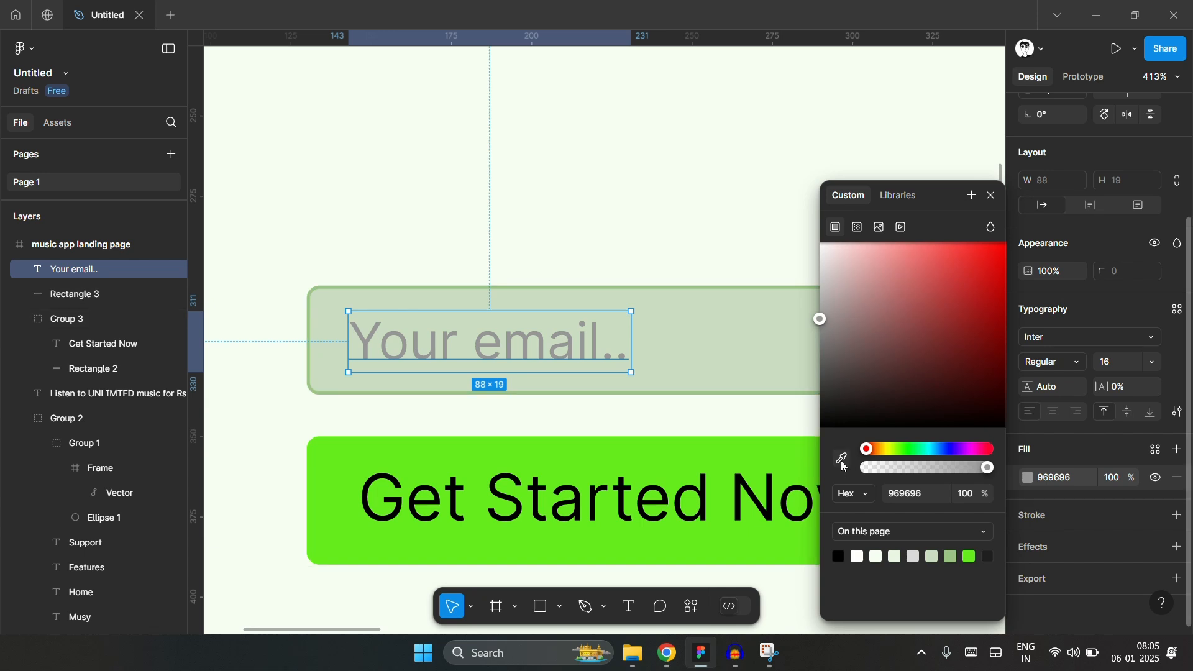
pyautogui.press('i')
pyautogui.click(714, 452)
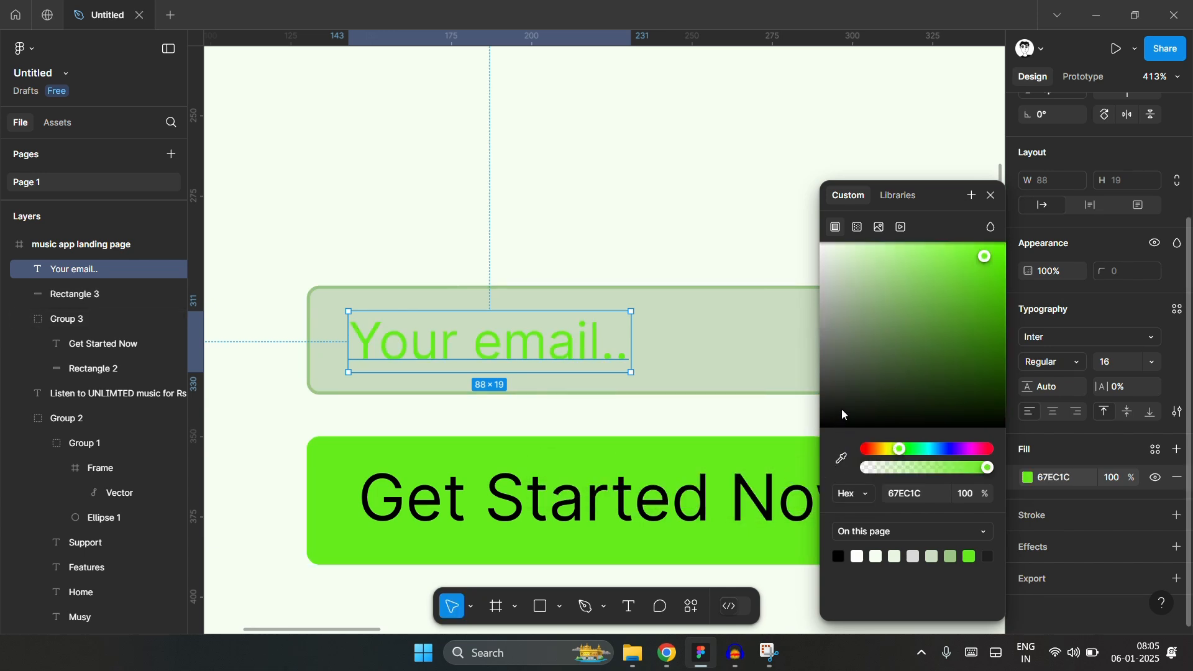
pyautogui.moveTo(841, 407); pyautogui.dragTo(765, 496)
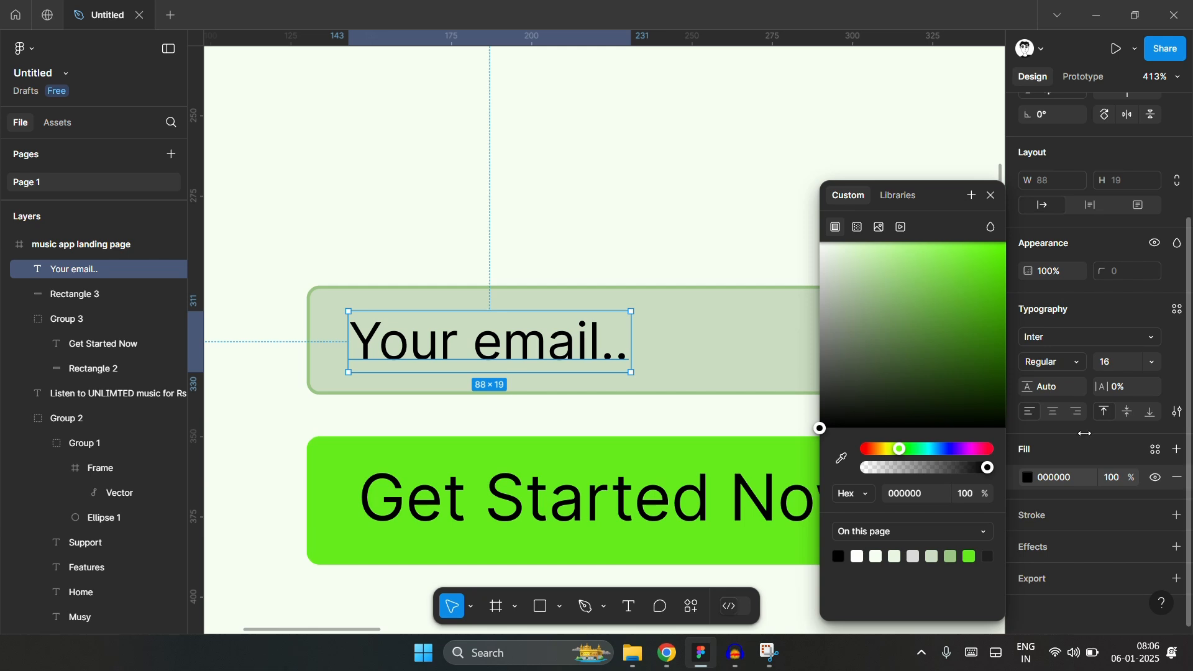
# - Fade the black "Your email.." text by trying fill opacities of 70% and 60% and settling on 40%
pyautogui.click(1117, 478)
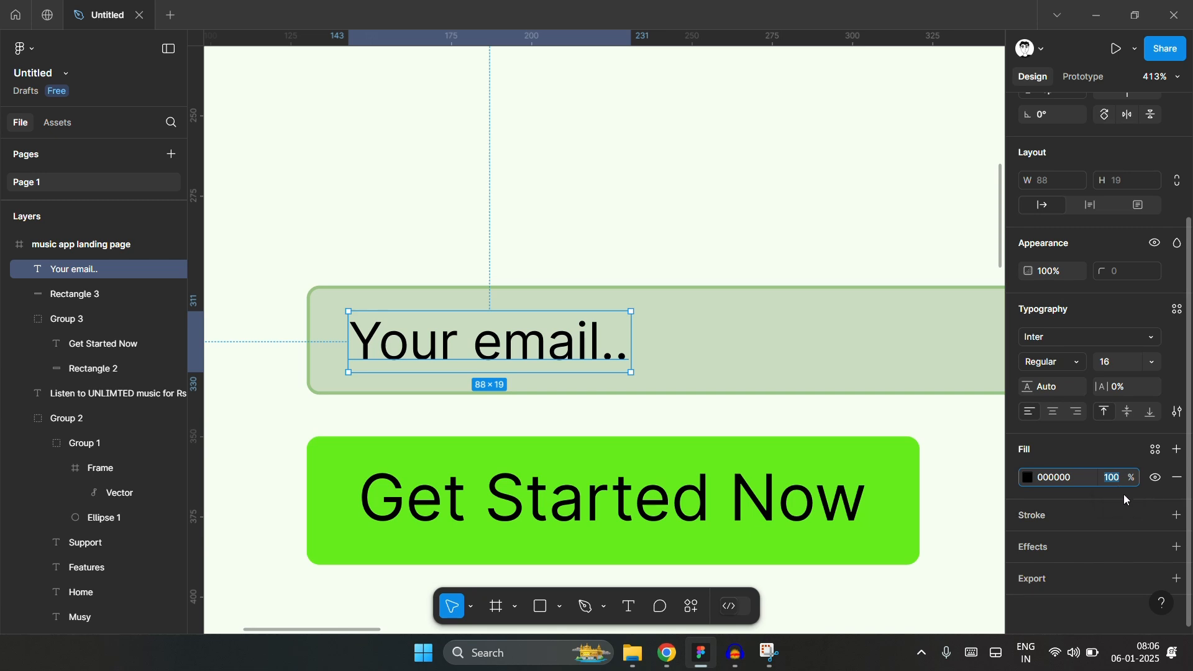
pyautogui.write('70')
pyautogui.press('Return')
pyautogui.write('60')
pyautogui.press('Return')
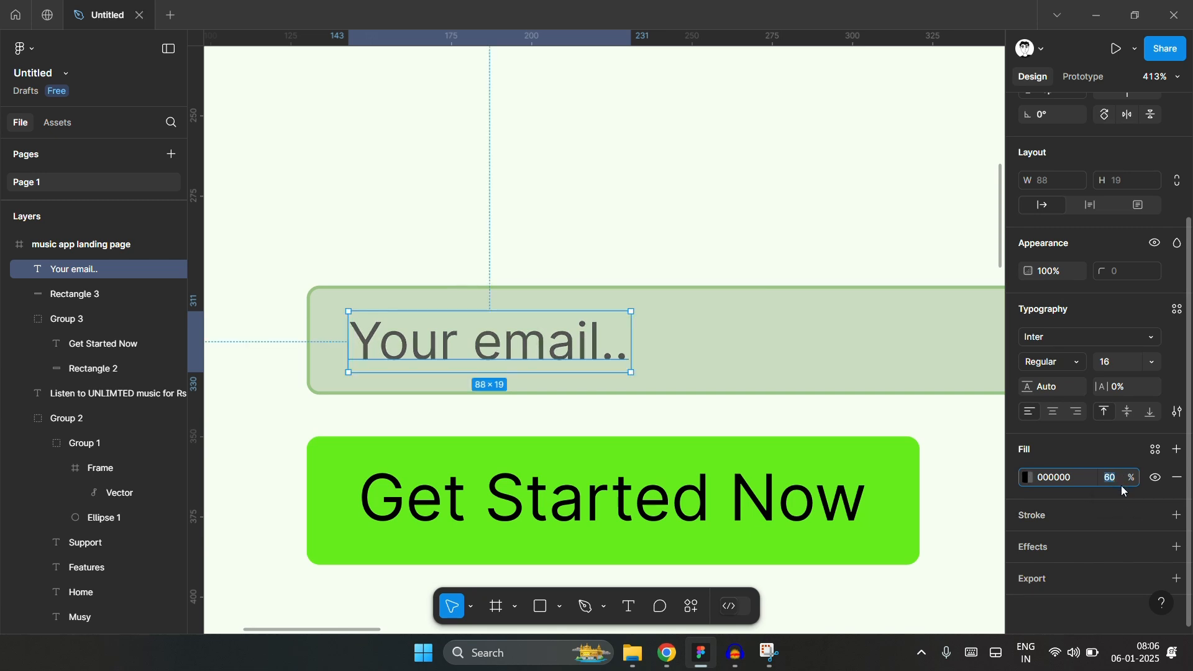
pyautogui.write('40')
pyautogui.press('Return')
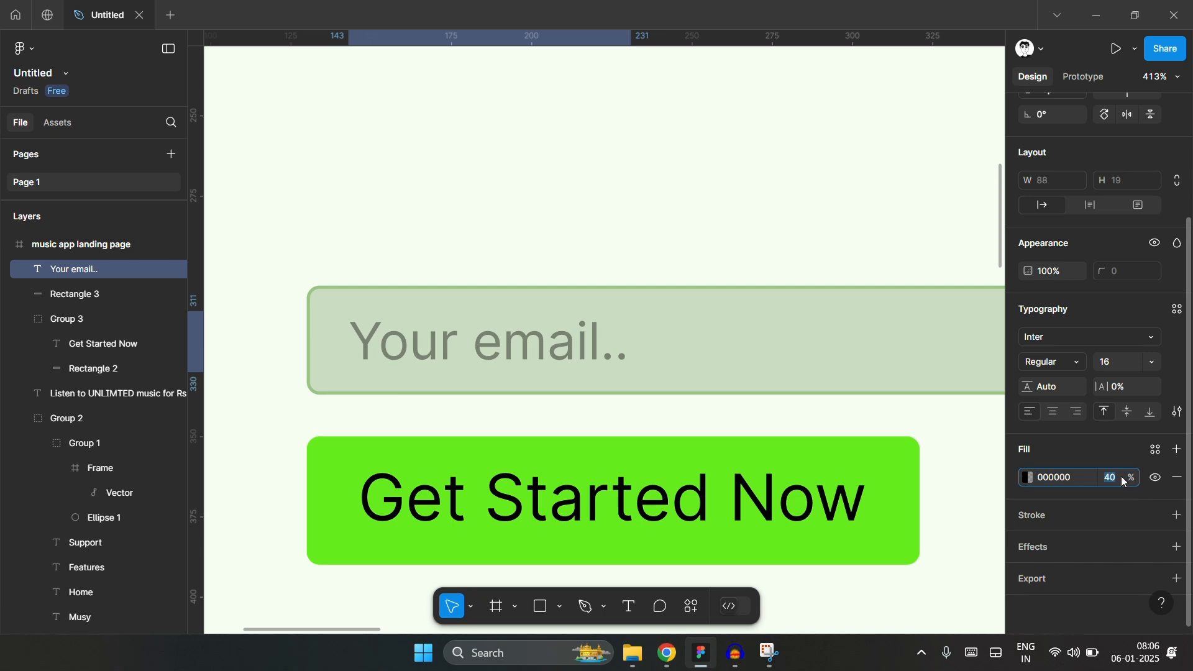
pyautogui.write('3')
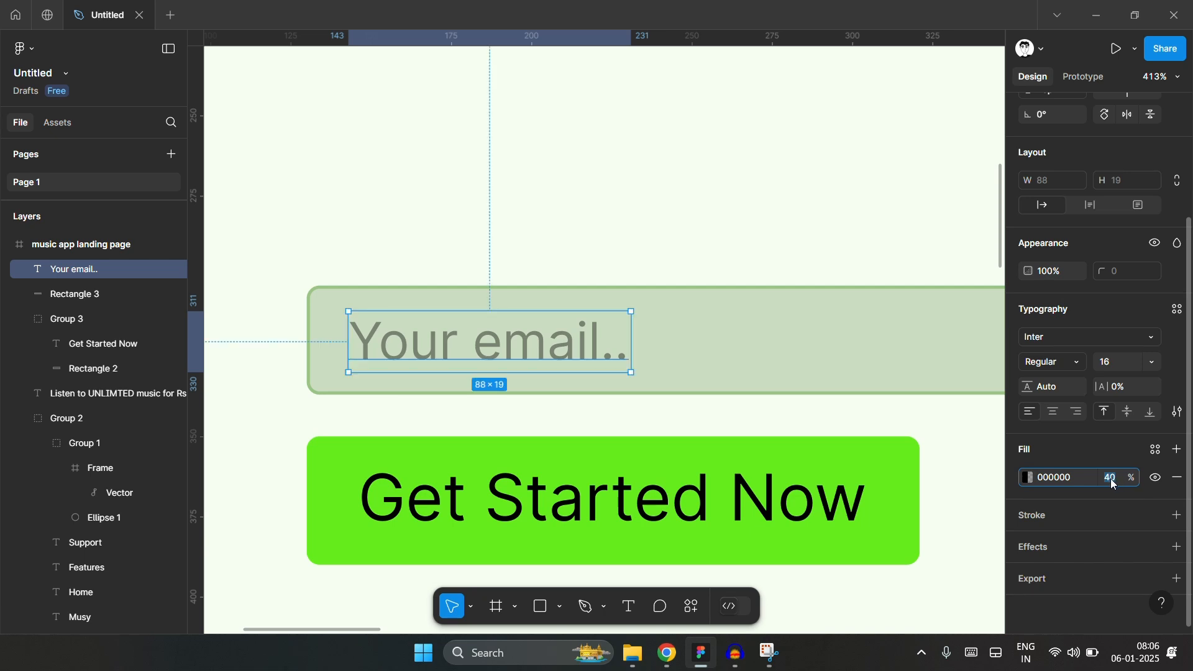
# - Set the fill opacity of the "Your email.." placeholder text to 35%
pyautogui.write('5')
pyautogui.press('Return')
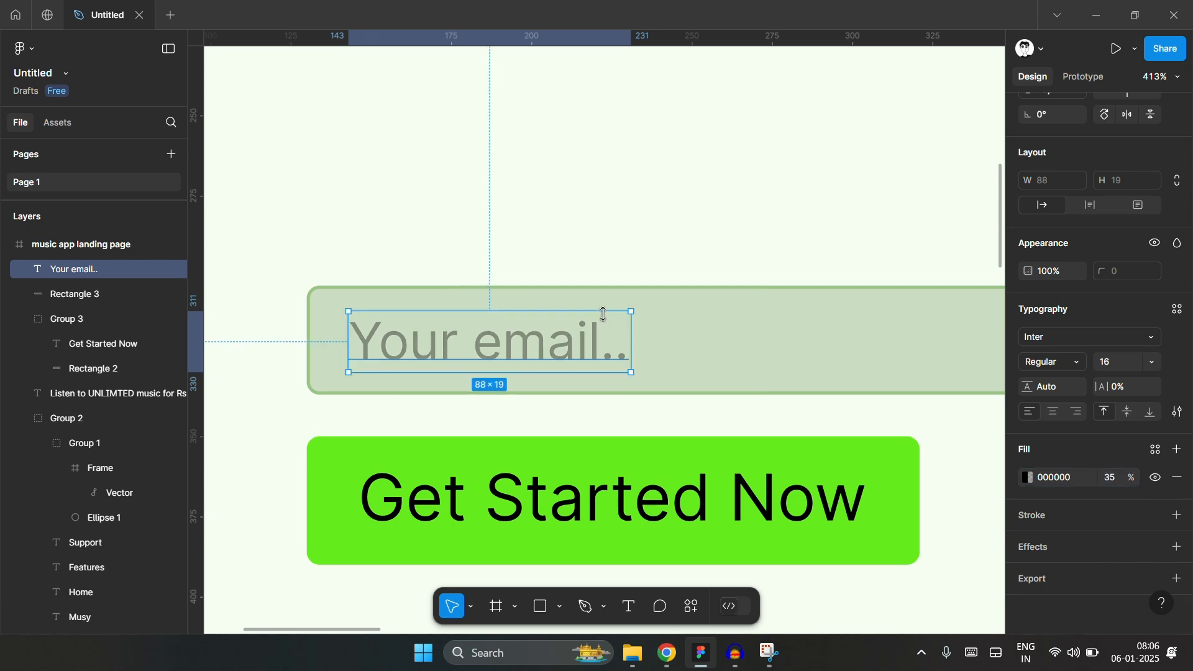
pyautogui.click(618, 260)
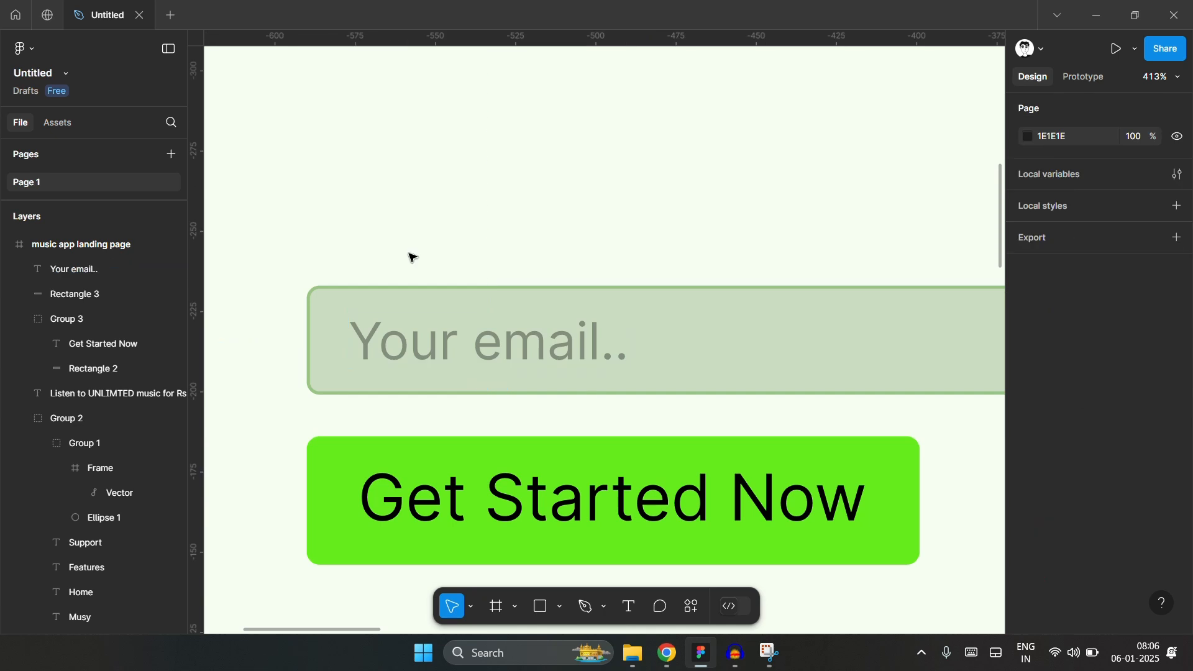
pyautogui.scroll(-5, 322, 264)
pyautogui.scroll(2, 453, 234)
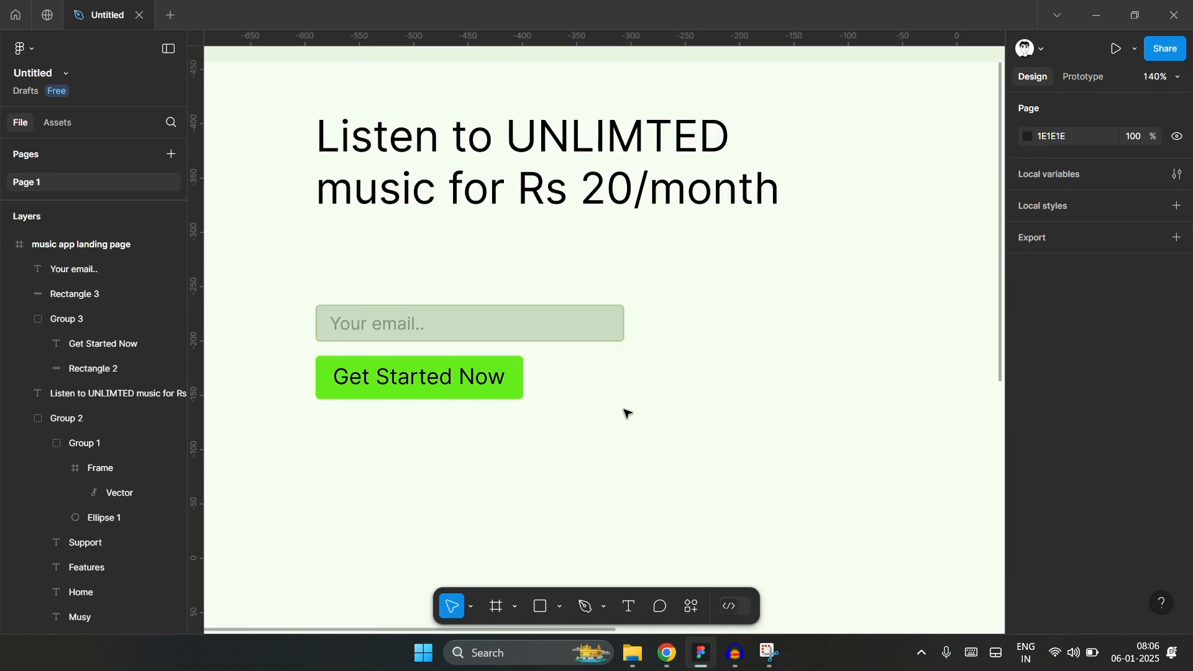
# - Change the "Get Started Now" button text to Medium weight, trying size 18 before settling on 16, with auto width
pyautogui.click(458, 386)
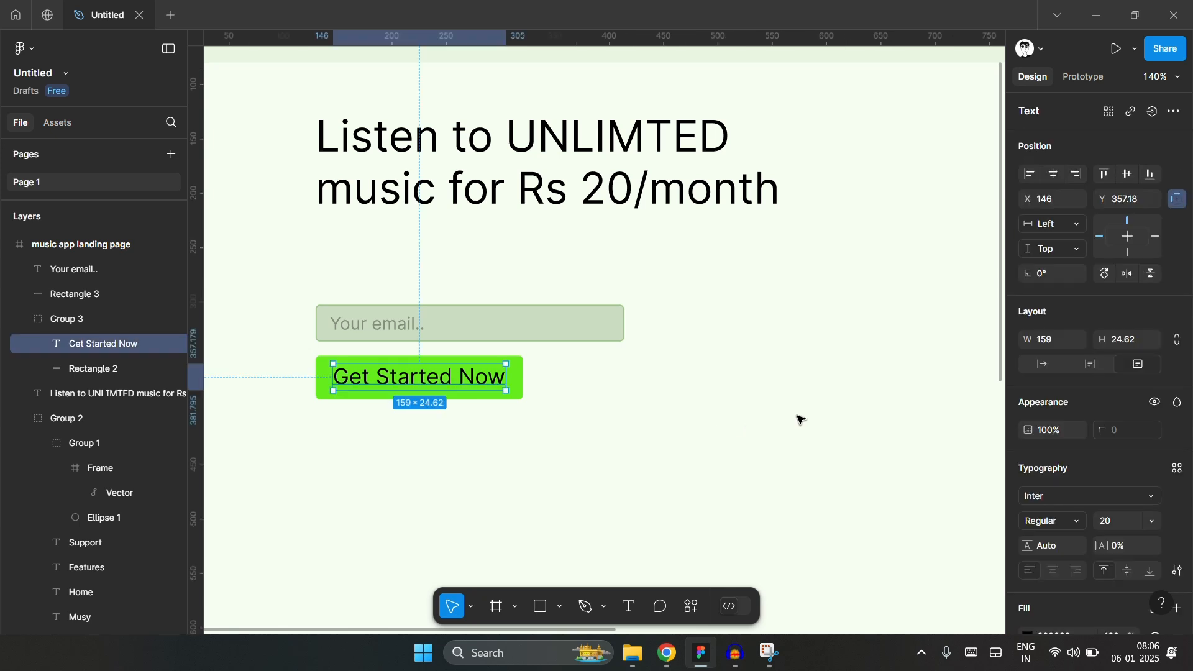
pyautogui.click(1054, 520)
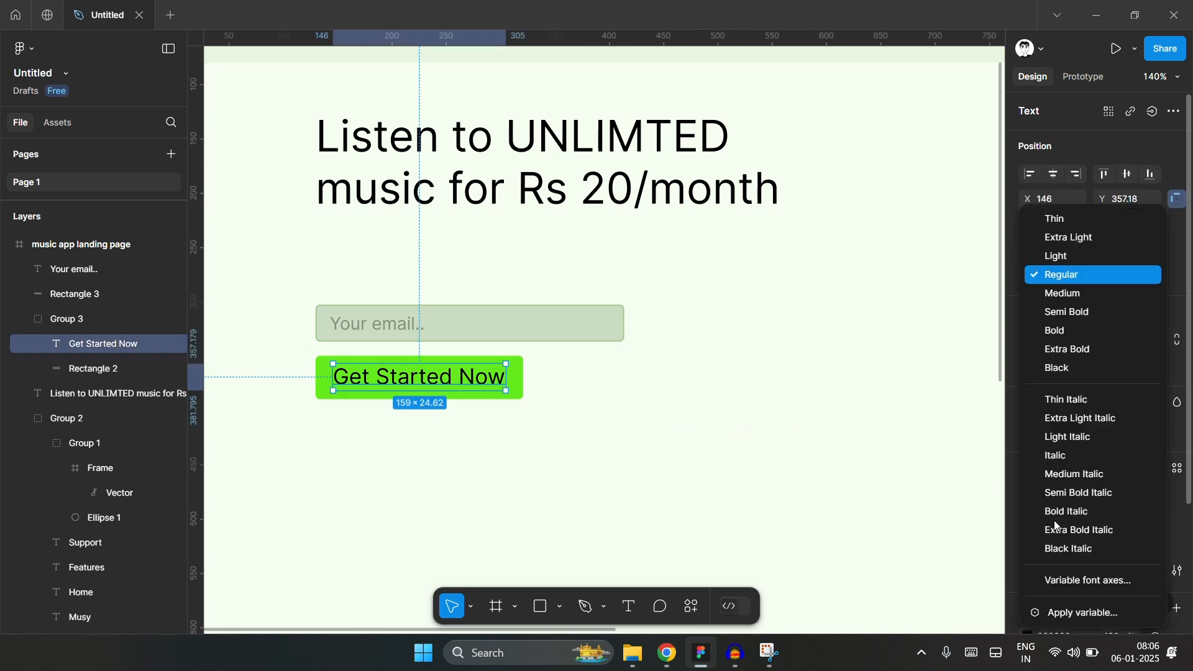
pyautogui.click(1060, 300)
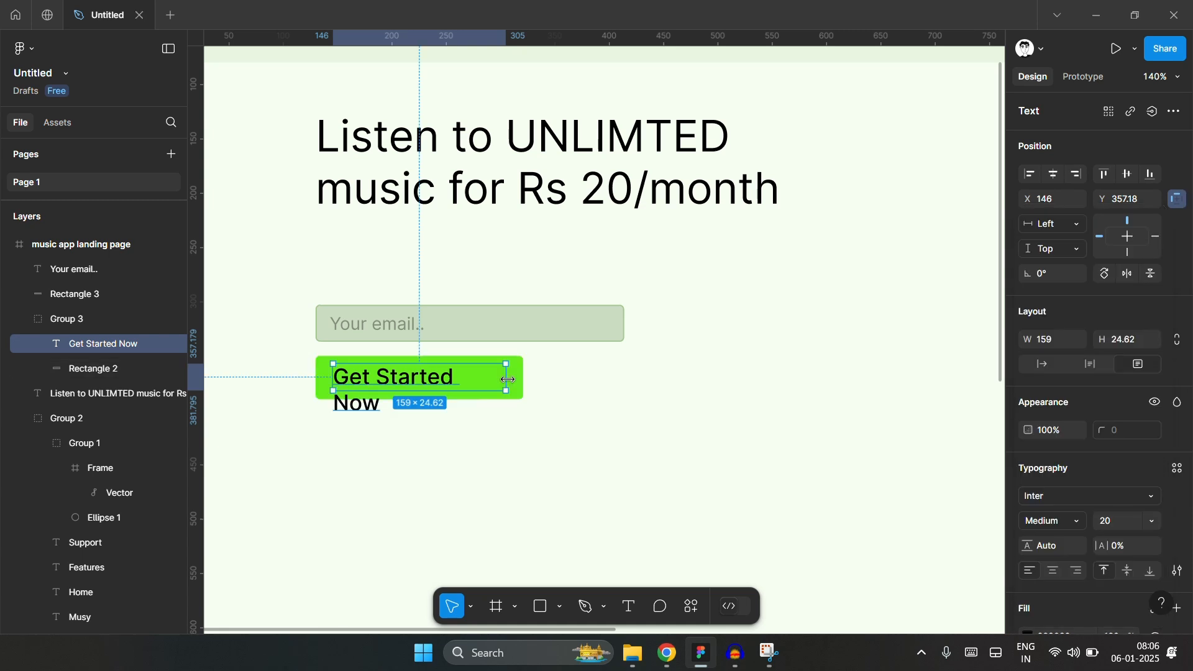
pyautogui.write('18')
pyautogui.press('Return')
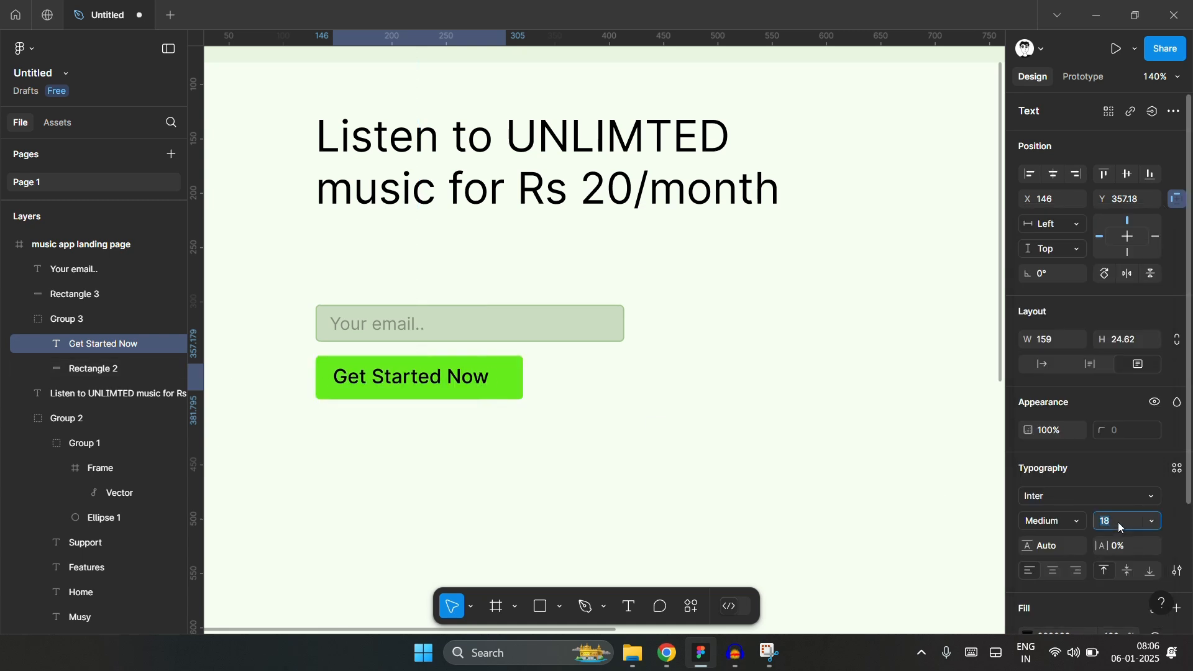
pyautogui.write('16')
pyautogui.press('Return')
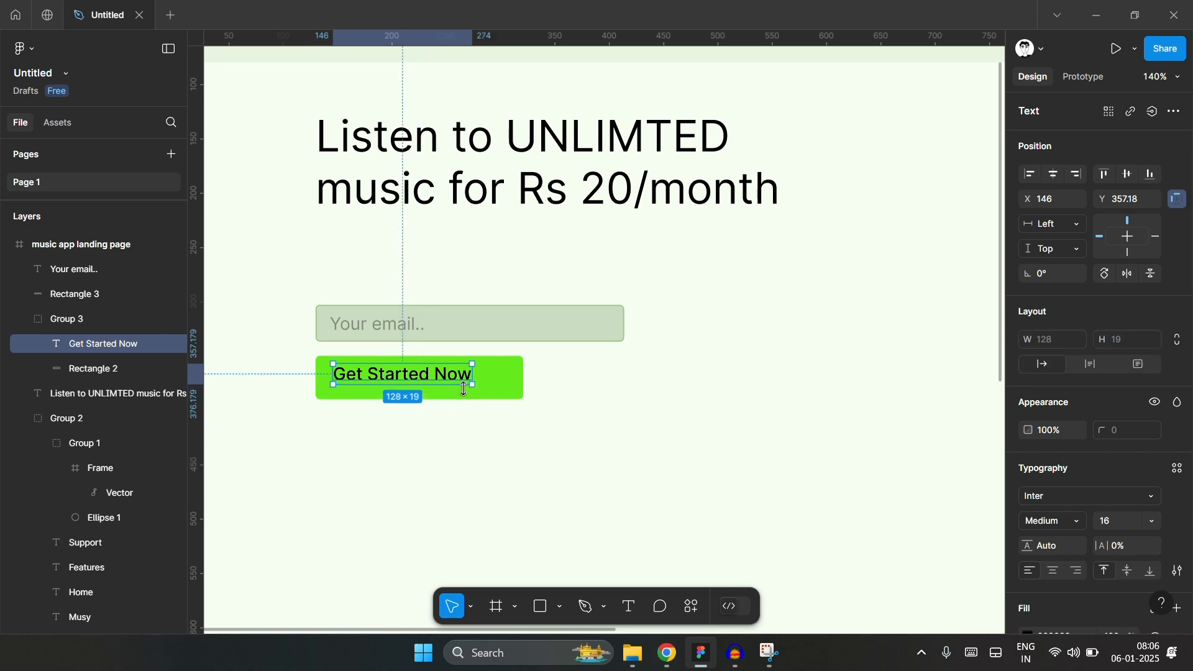
# - Centre the "Get Started Now" text horizontally and vertically on its green rectangle
pyautogui.keyDown('shift'); pyautogui.click(513, 382); pyautogui.keyUp('shift')
pyautogui.click(1054, 175)
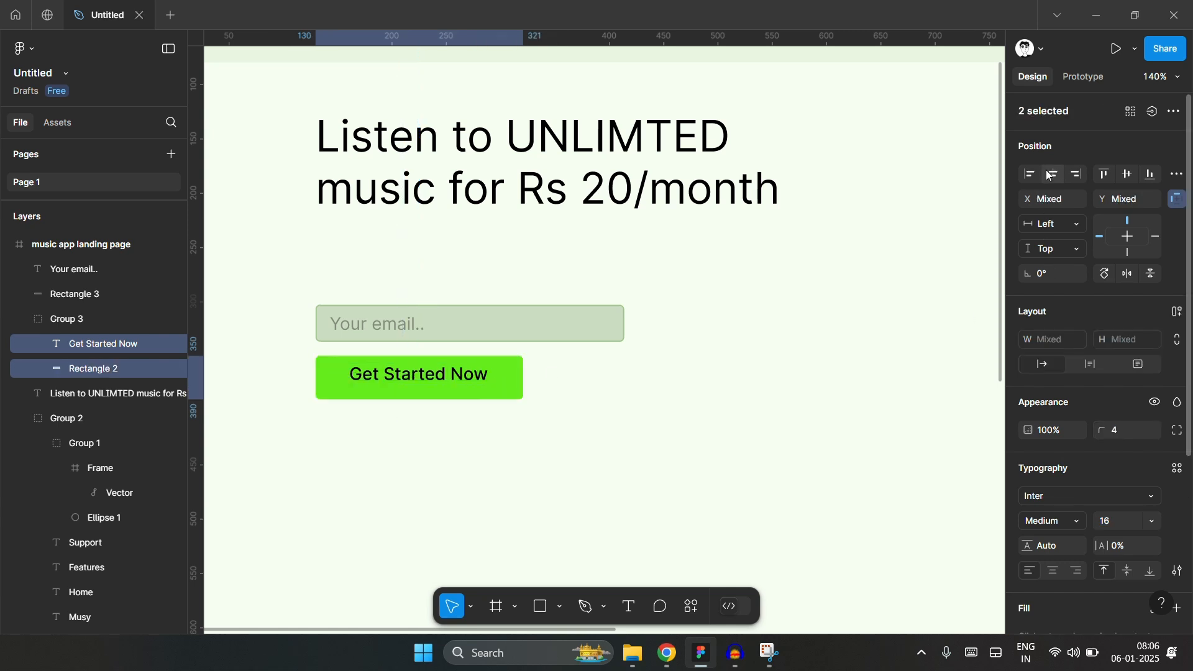
pyautogui.click(1128, 175)
pyautogui.click(632, 377)
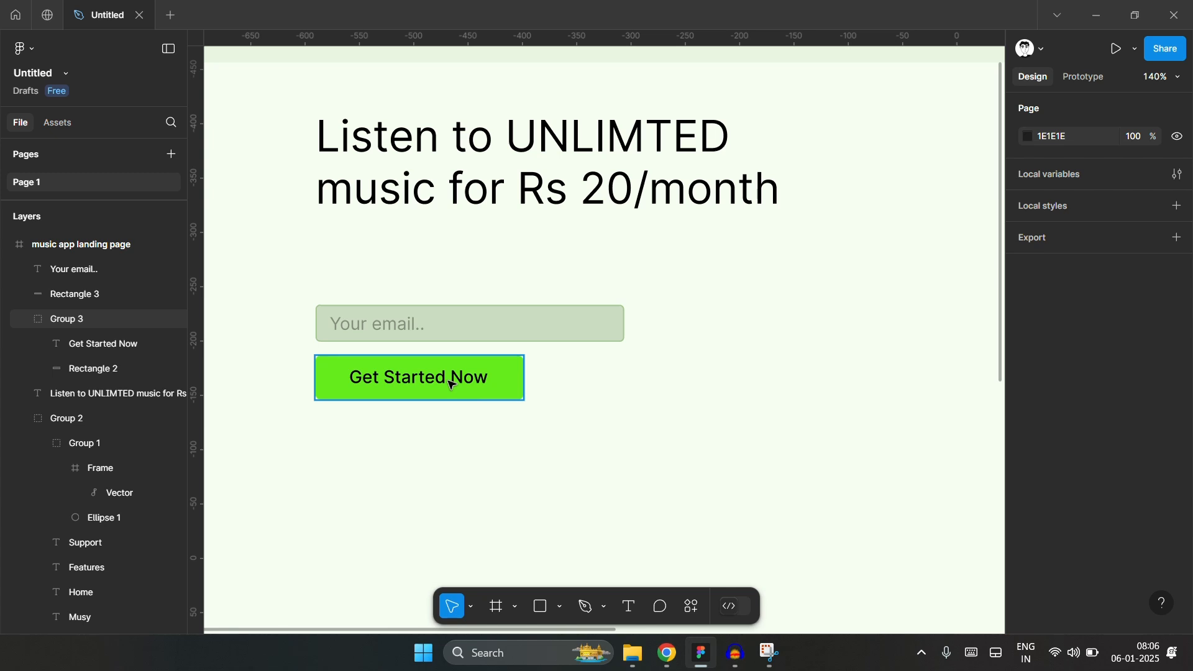
pyautogui.scroll(3, 452, 385)
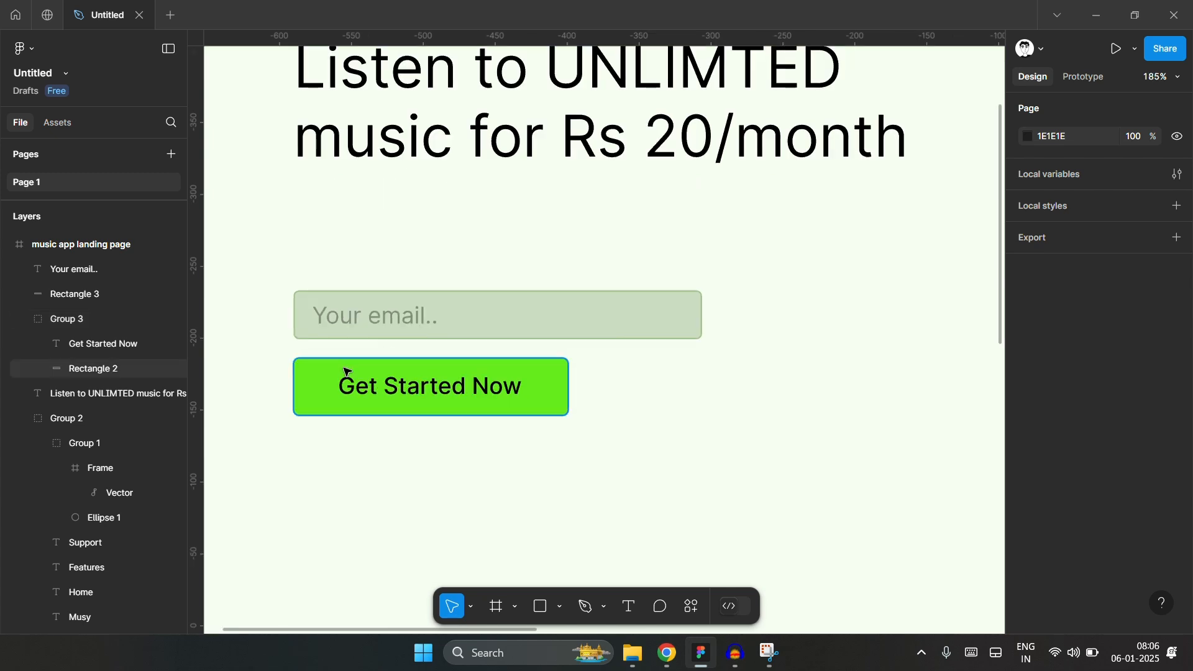
pyautogui.scroll(3, 347, 375)
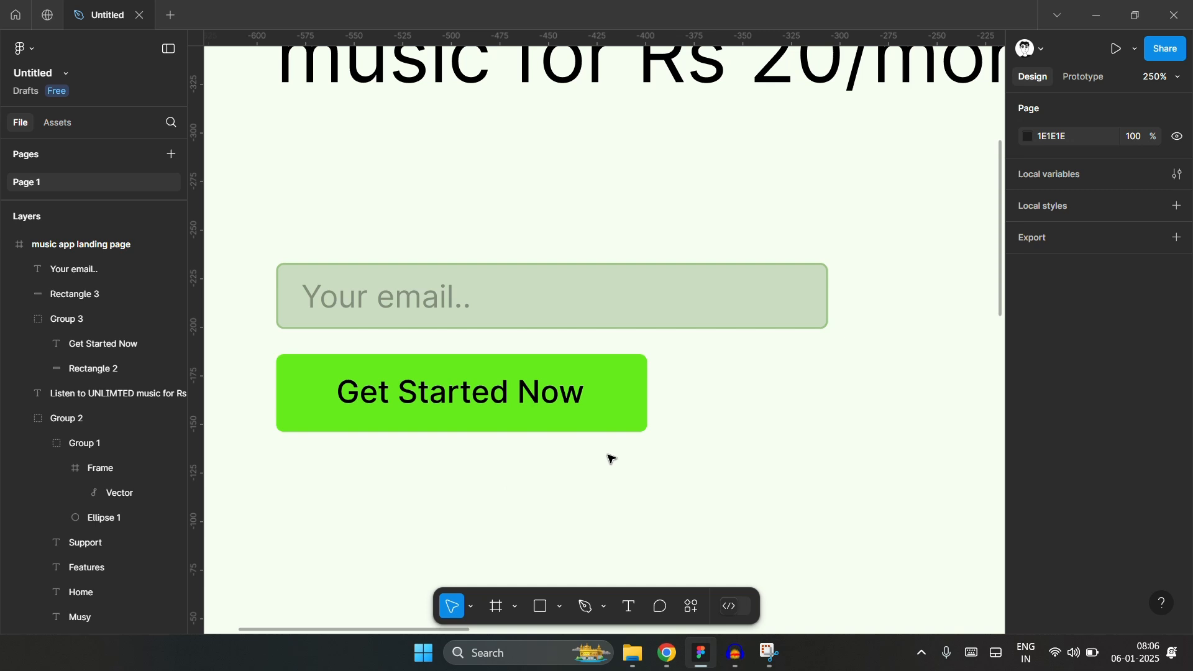
pyautogui.moveTo(611, 460); pyautogui.dragTo(617, 432)
pyautogui.hotkey('ctrl', 'z')
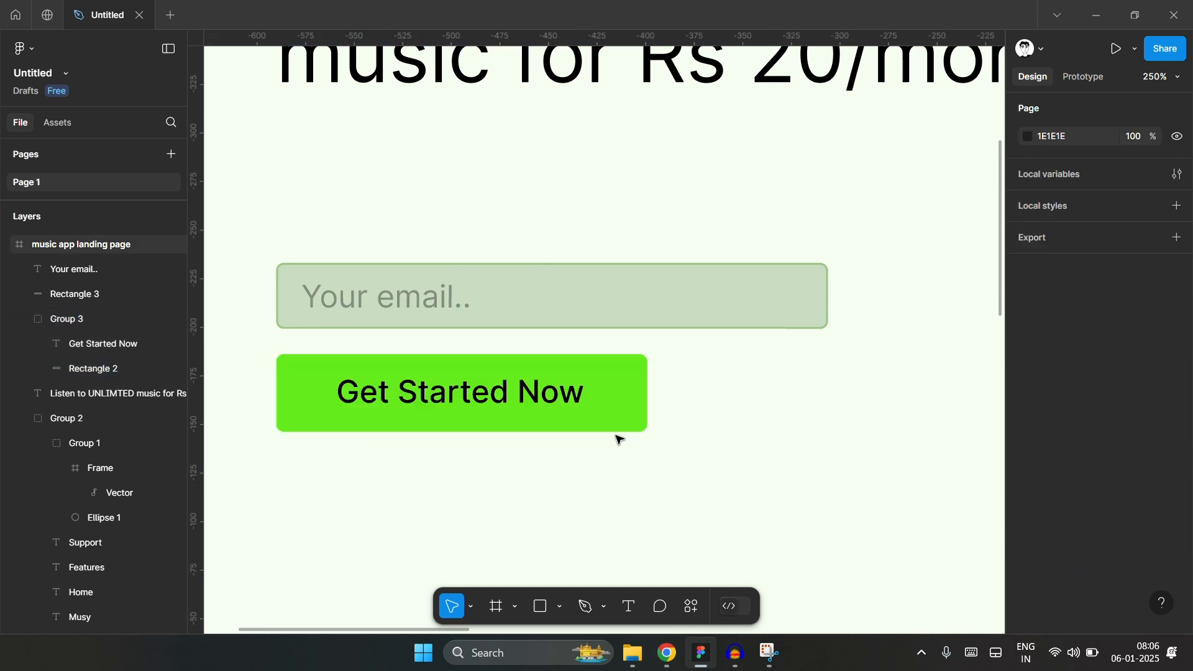
# - Duplicate the "Get Started Now" button group and place the copy beside the original at X 334, Y 350
pyautogui.click(504, 393)
pyautogui.hotkey('ctrl', 'd')
pyautogui.moveTo(506, 394); pyautogui.dragTo(881, 399)
pyautogui.hscroll(3, 656, 407)
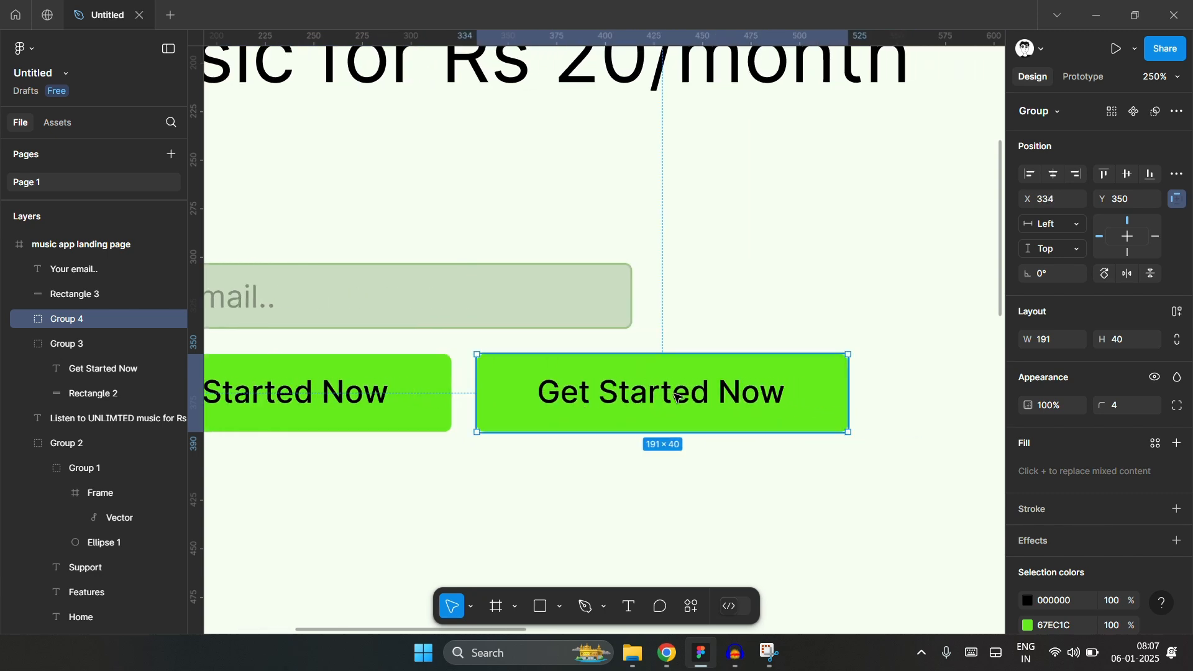
# - Change the duplicated button's label to "Login"
pyautogui.doubleClick(678, 398)
pyautogui.doubleClick(688, 393)
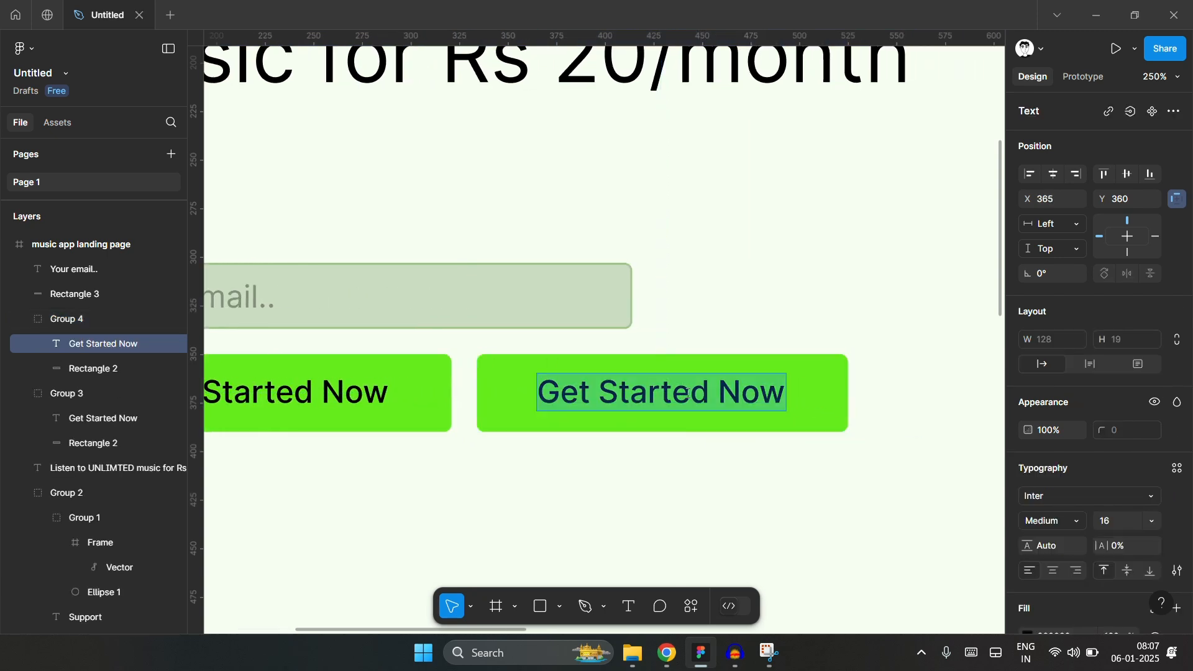
pyautogui.write('Login')
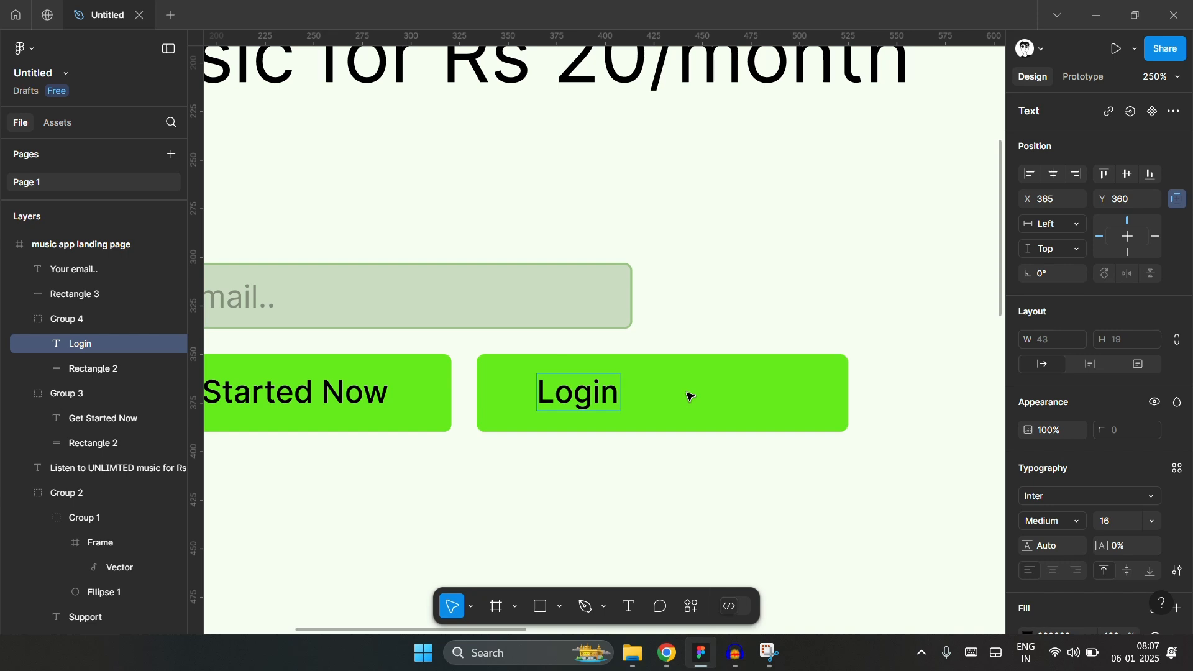
pyautogui.press('Escape')
# - Narrow the Login button's rectangle to 80 wide, flush with the email field's end, and centre the "Login" text horizontally on it
pyautogui.click(765, 422)
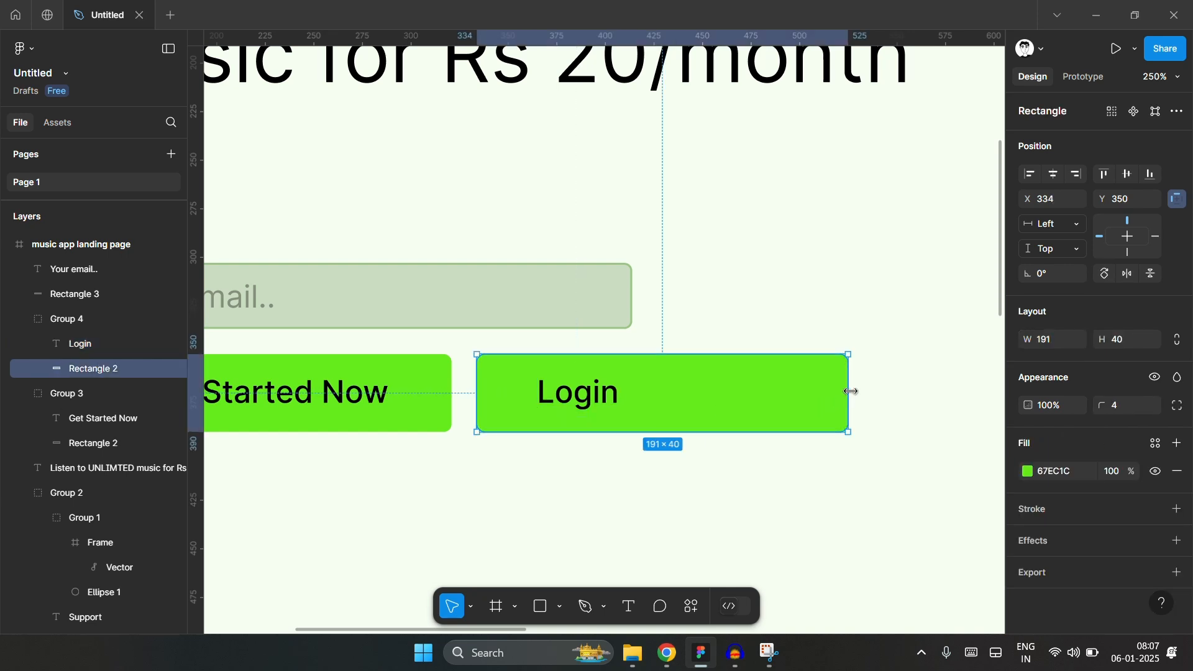
pyautogui.moveTo(851, 391); pyautogui.dragTo(635, 389)
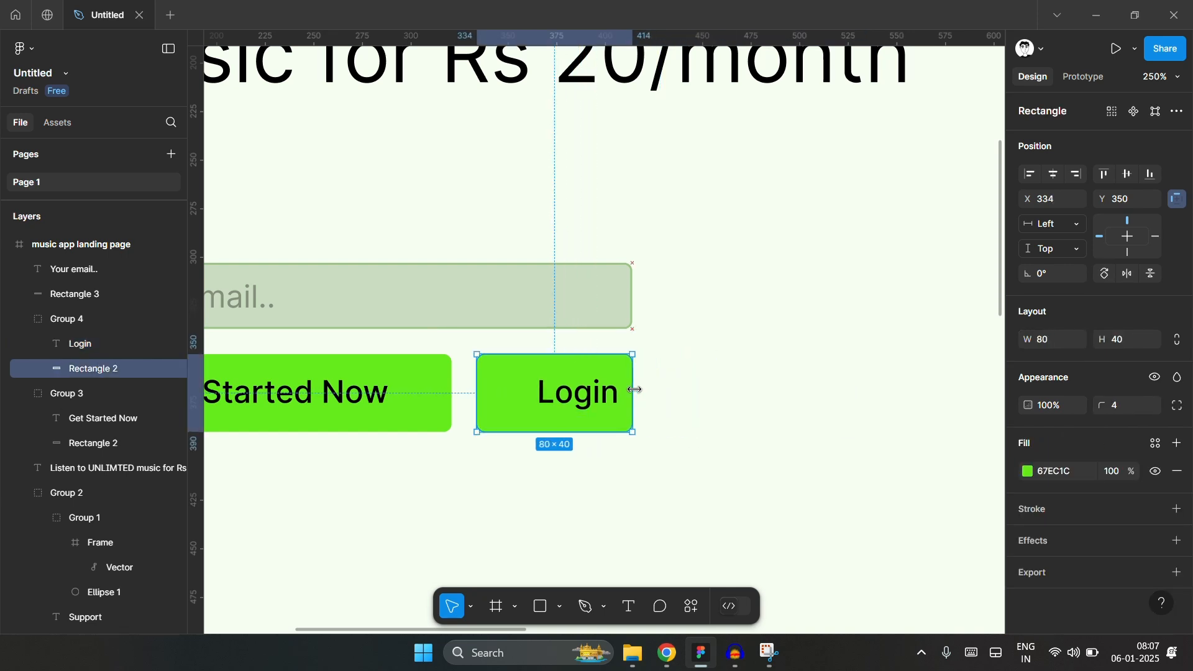
pyautogui.click(547, 392)
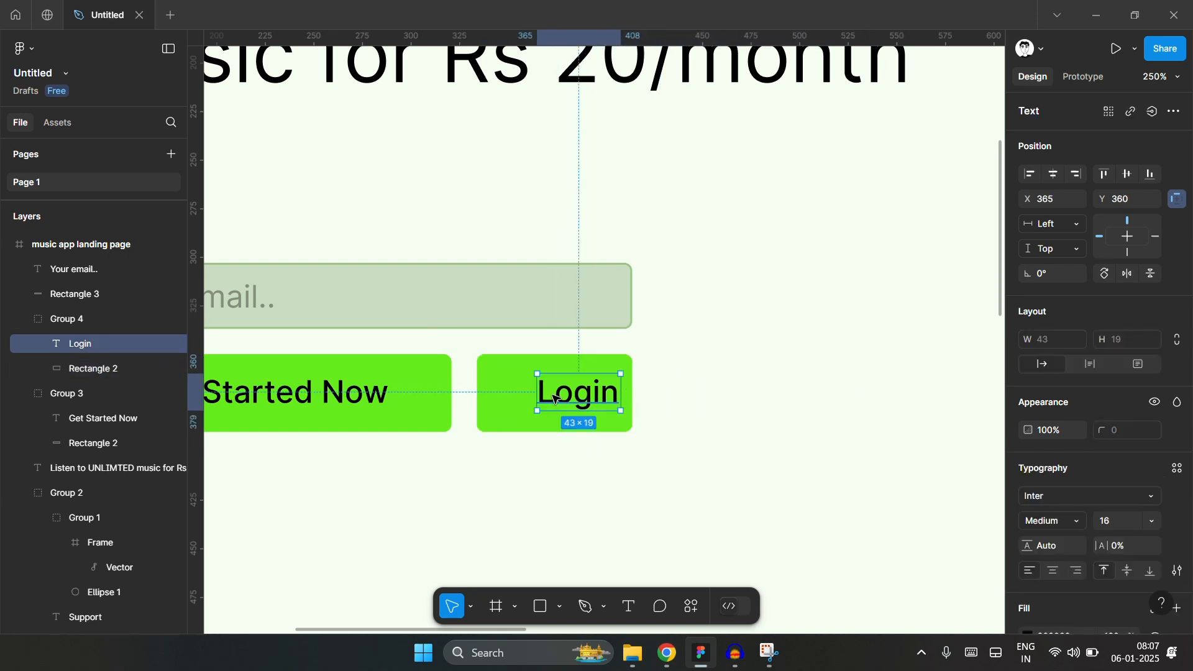
pyautogui.keyDown('shift'); pyautogui.click(503, 396); pyautogui.keyUp('shift')
pyautogui.click(1053, 174)
pyautogui.click(679, 405)
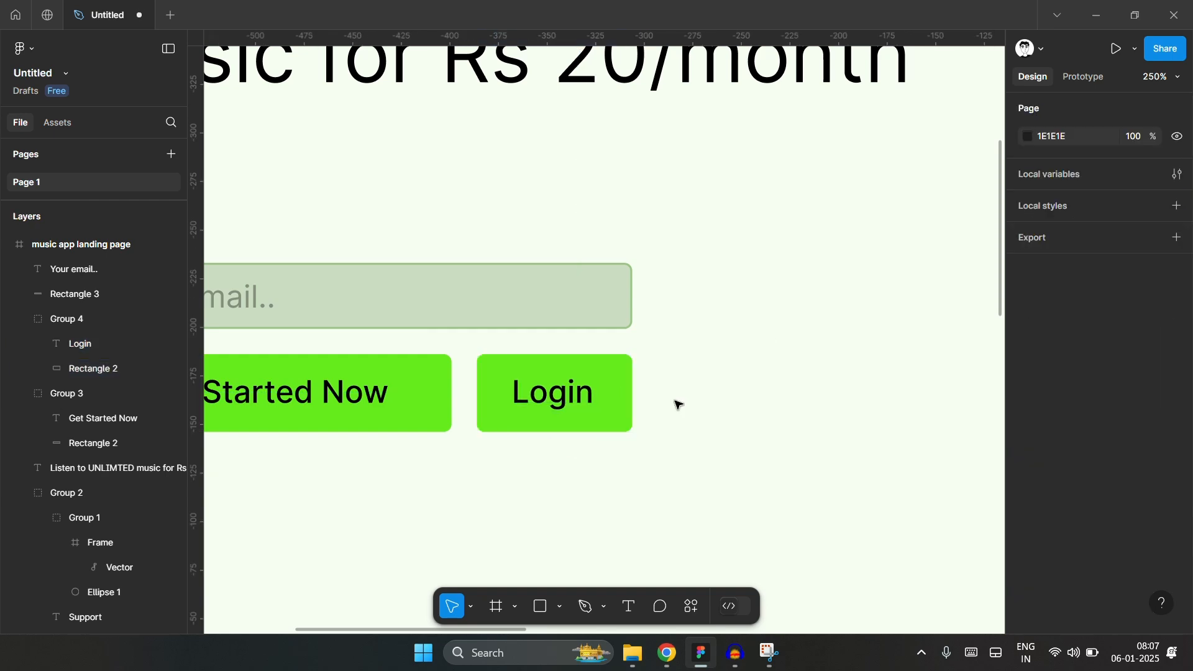
pyautogui.scroll(-5, 727, 389)
pyautogui.scroll(3, 677, 386)
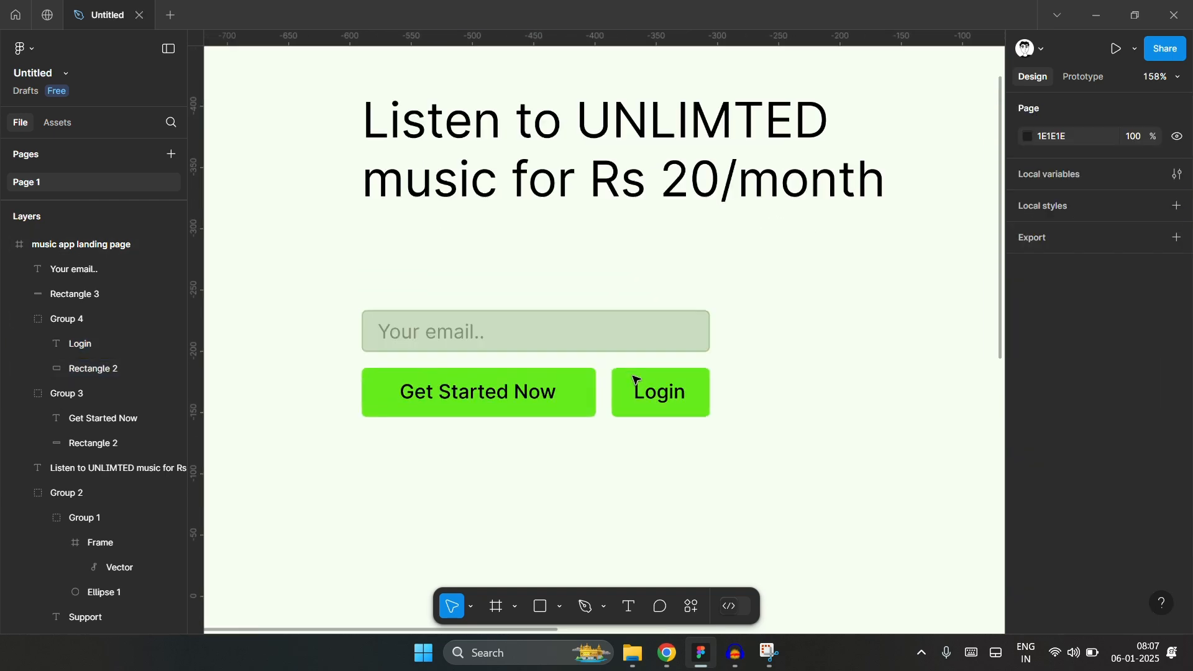
pyautogui.scroll(3, 635, 381)
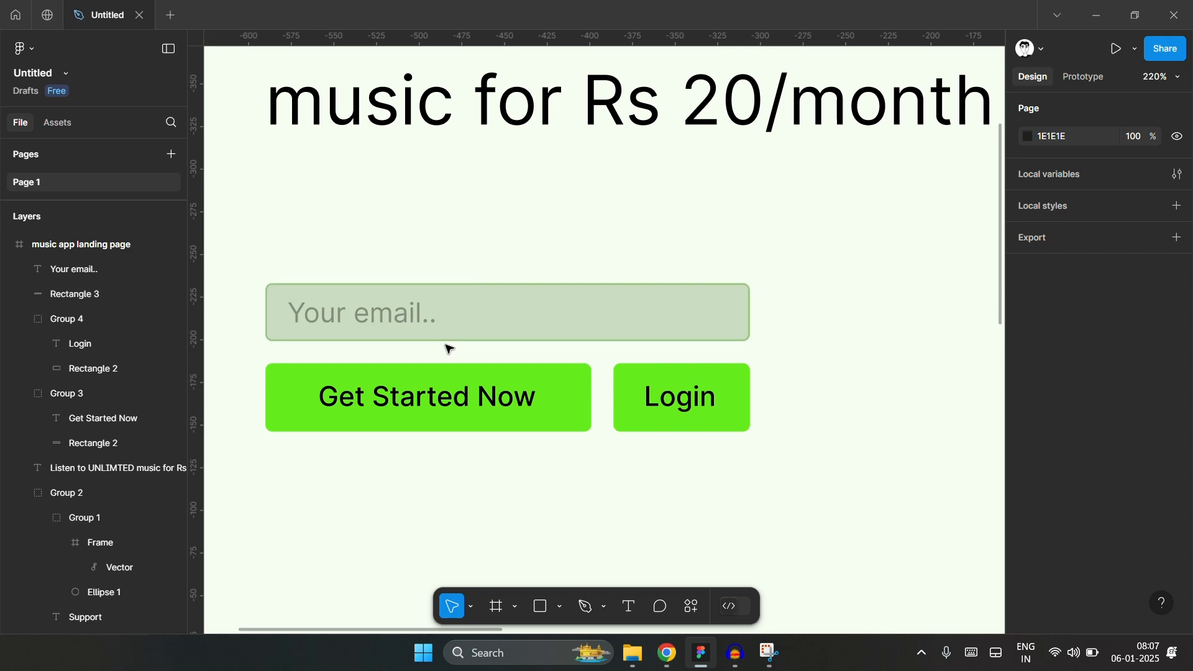
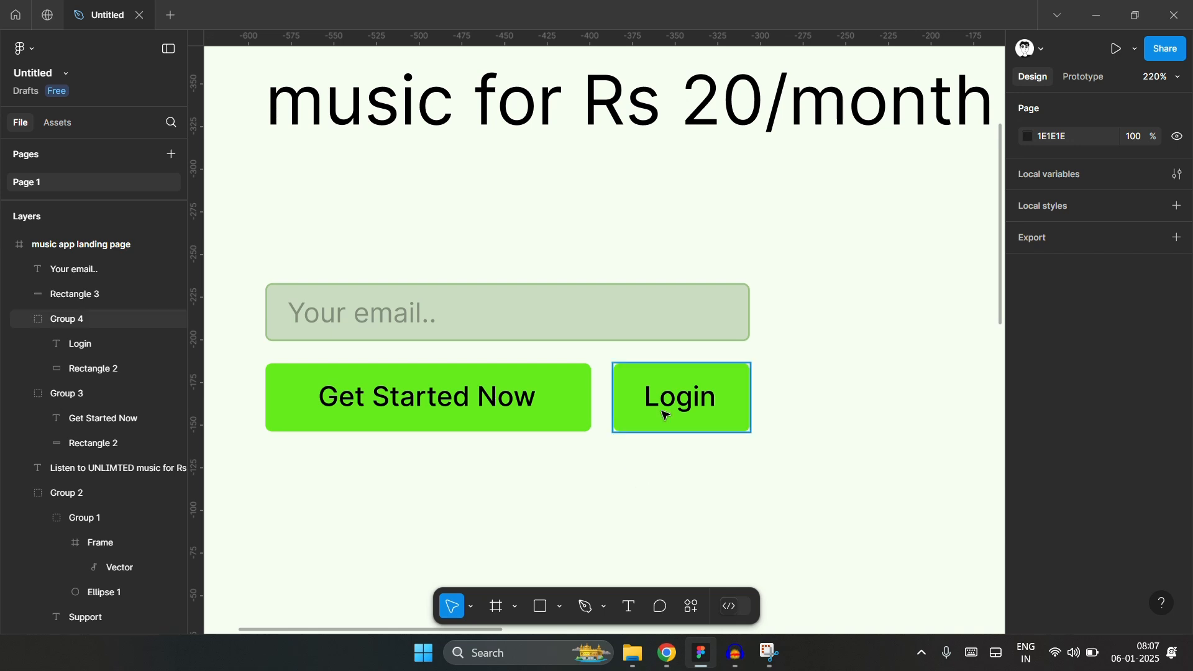
# - Add an inside stroke of weight 1 to the Login button's rectangle in the page's green 67EC1C
pyautogui.scroll(5, 724, 395)
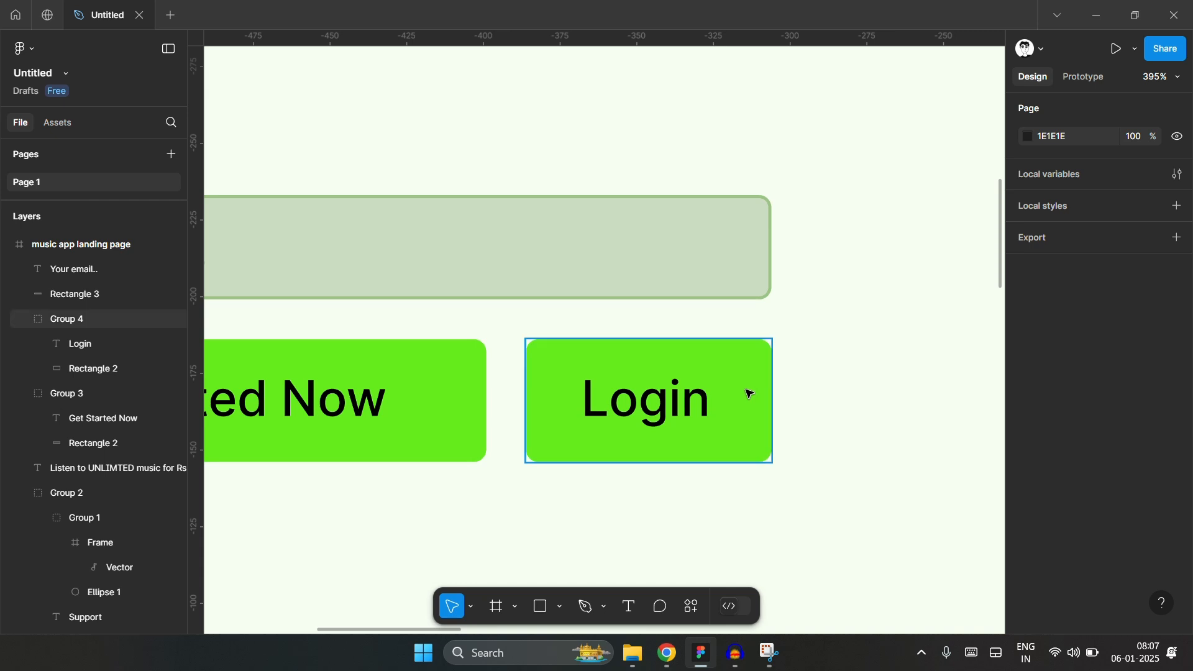
pyautogui.keyDown('ctrl'); pyautogui.click(759, 356); pyautogui.keyUp('ctrl')
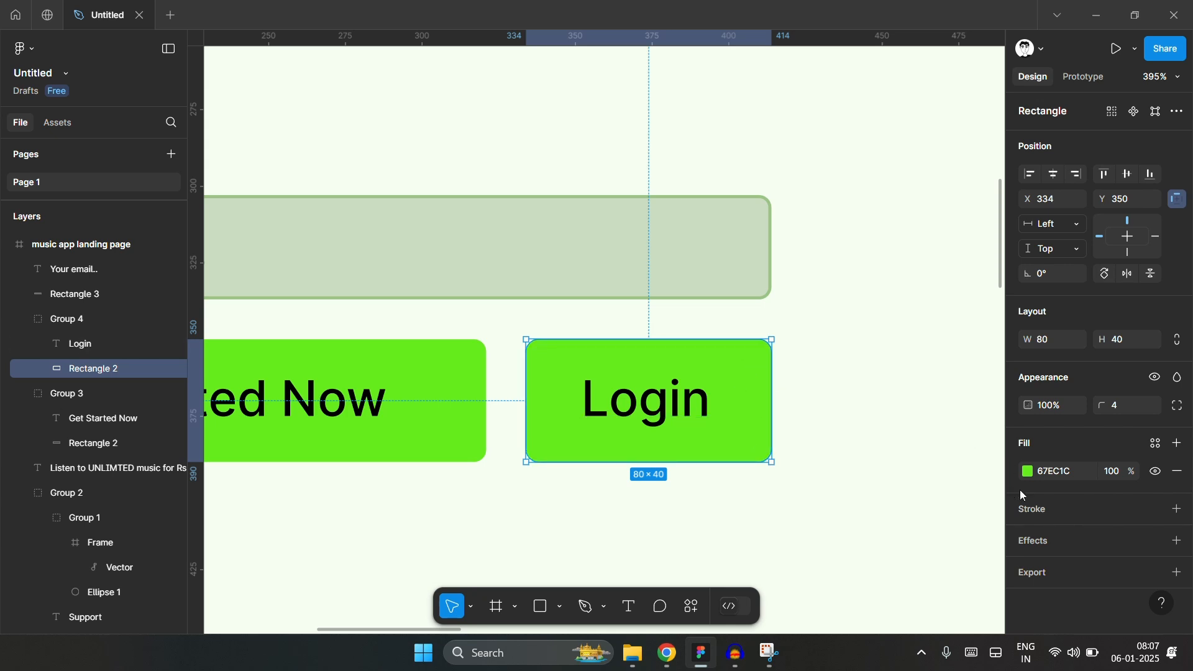
pyautogui.click(1033, 509)
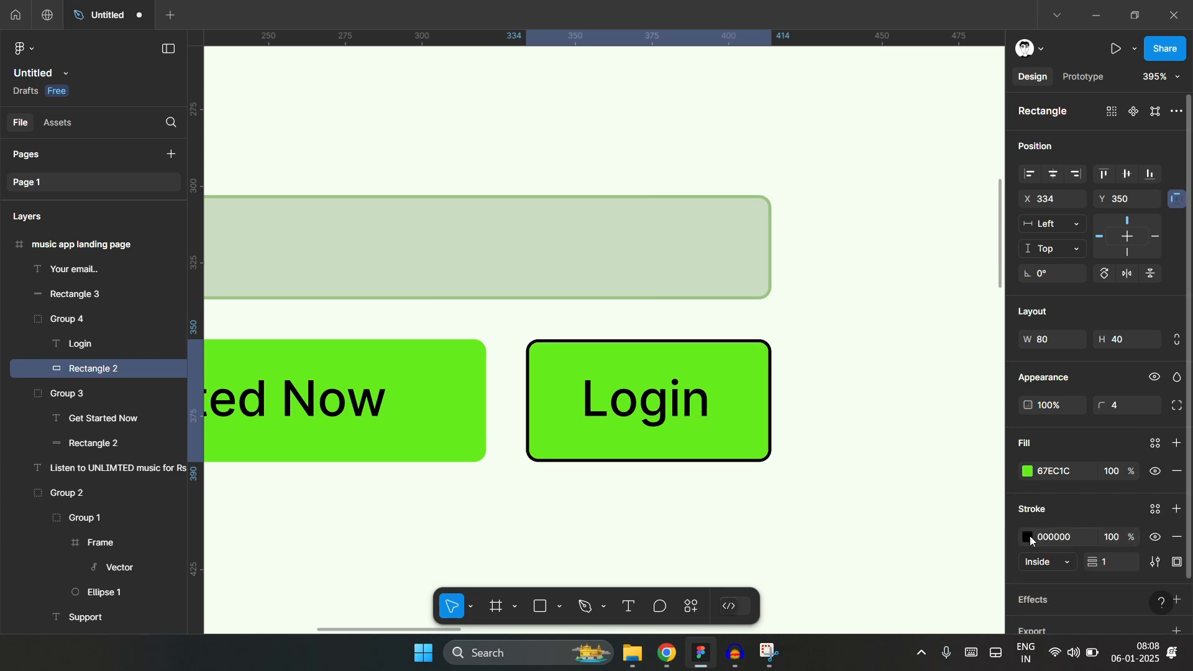
pyautogui.click(1030, 538)
pyautogui.click(859, 557)
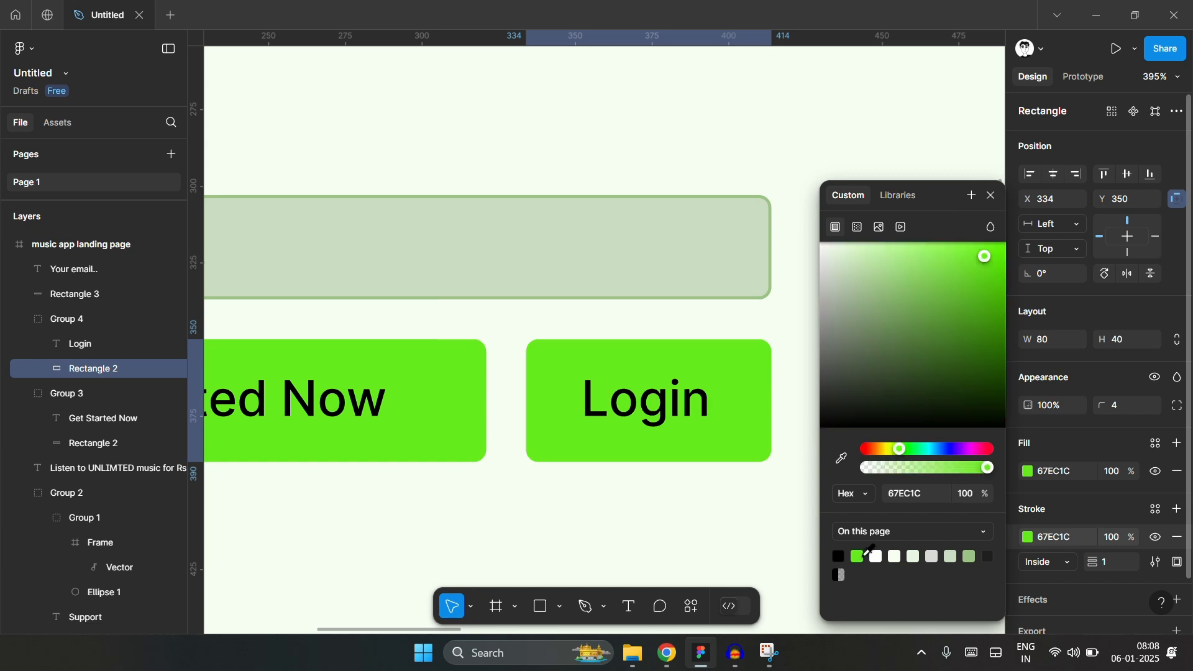
# - Set the Login button rectangle's fill to white FFFFFF
pyautogui.click(1029, 474)
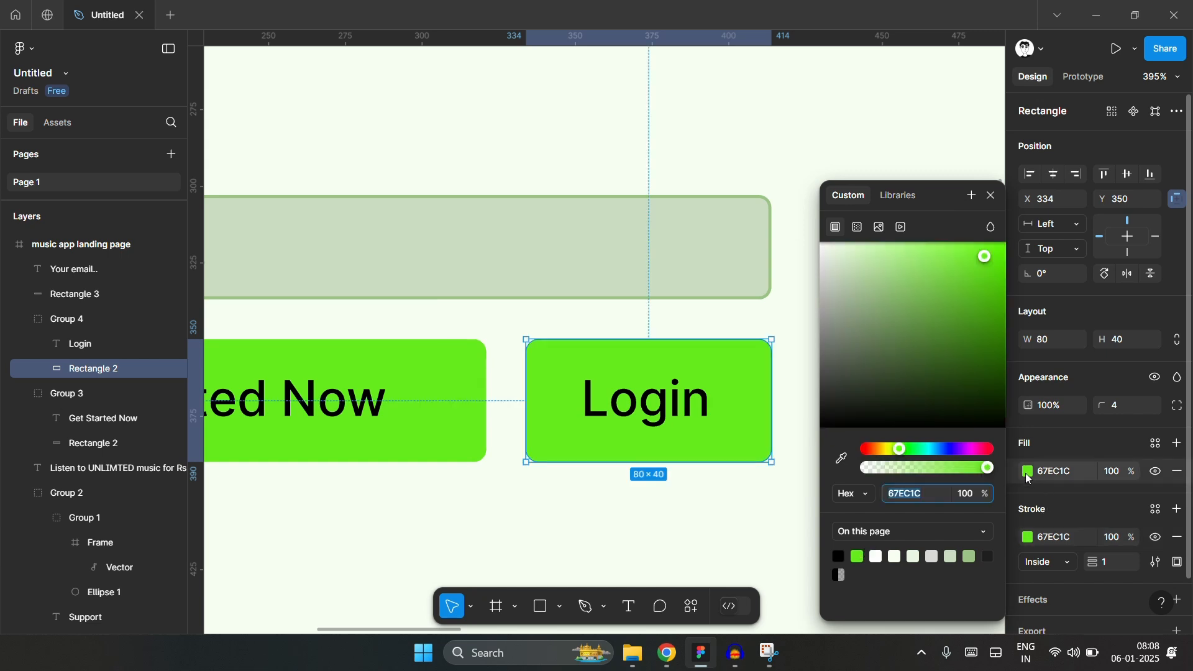
pyautogui.write('FFFFFF')
pyautogui.press('Return')
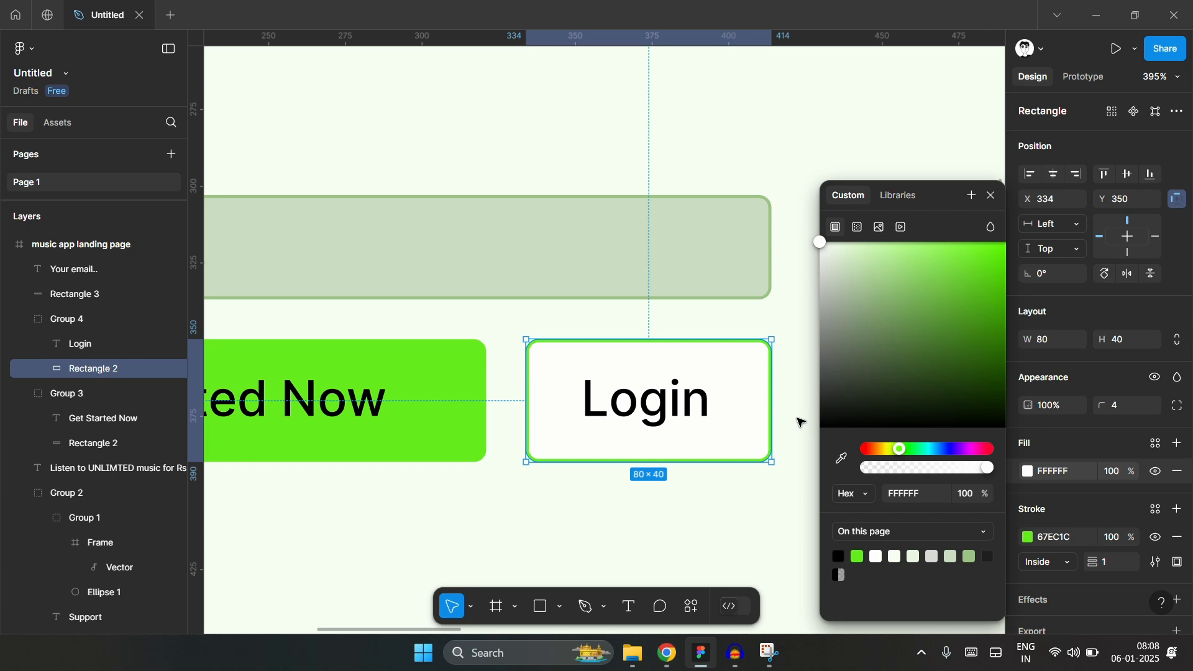
pyautogui.click(802, 423)
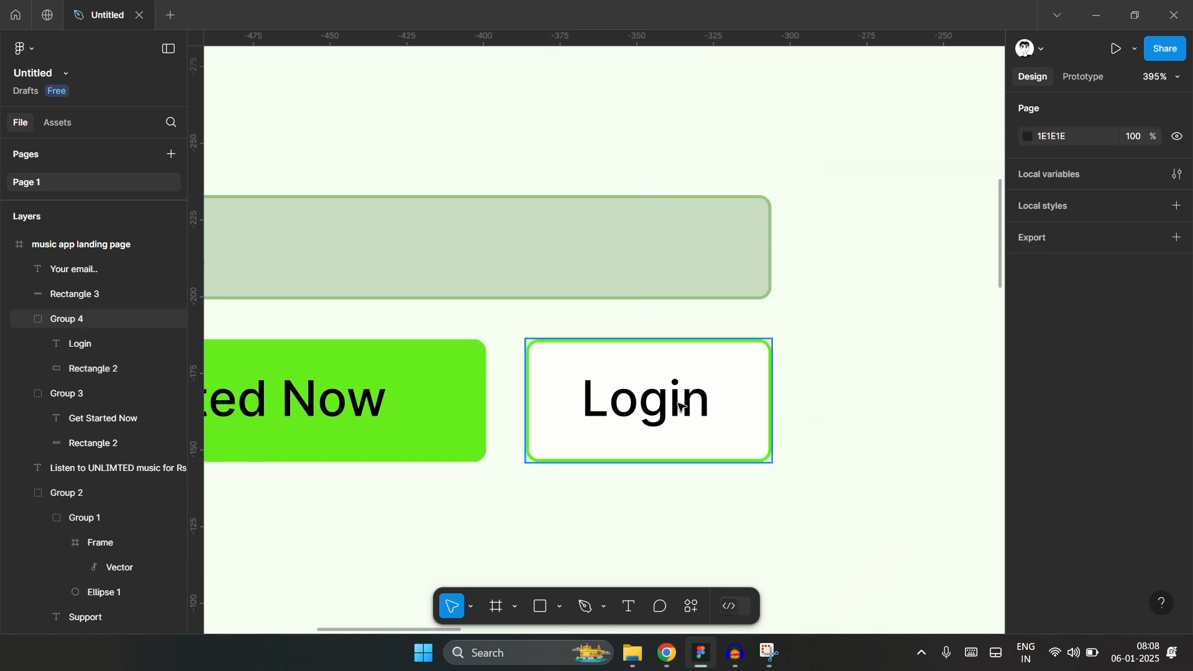
# - Recolour the Login button rectangle's stroke to the page's black
pyautogui.doubleClick(754, 385)
pyautogui.click(1028, 541)
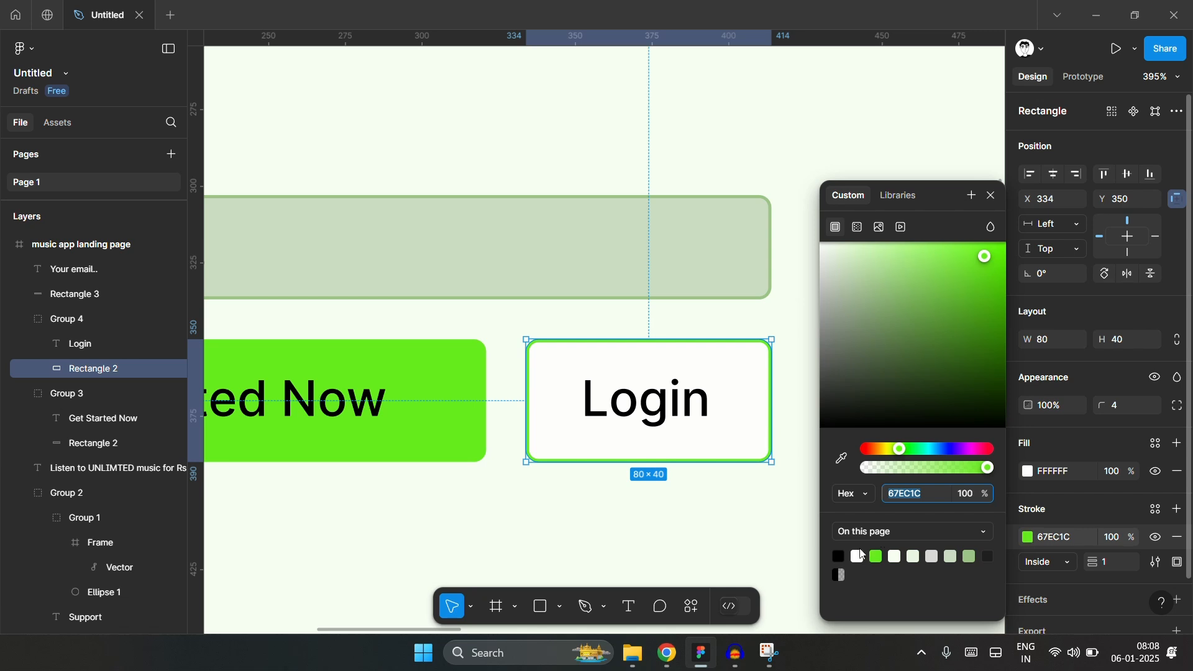
pyautogui.click(838, 556)
pyautogui.click(819, 418)
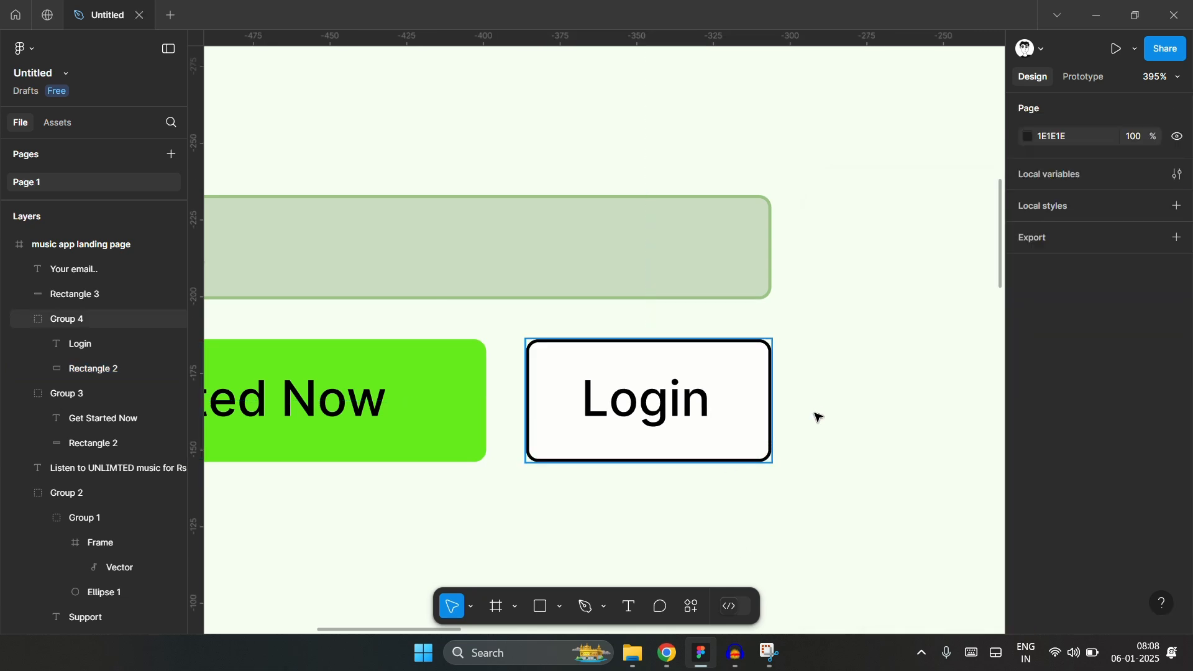
pyautogui.scroll(-10, 926, 353)
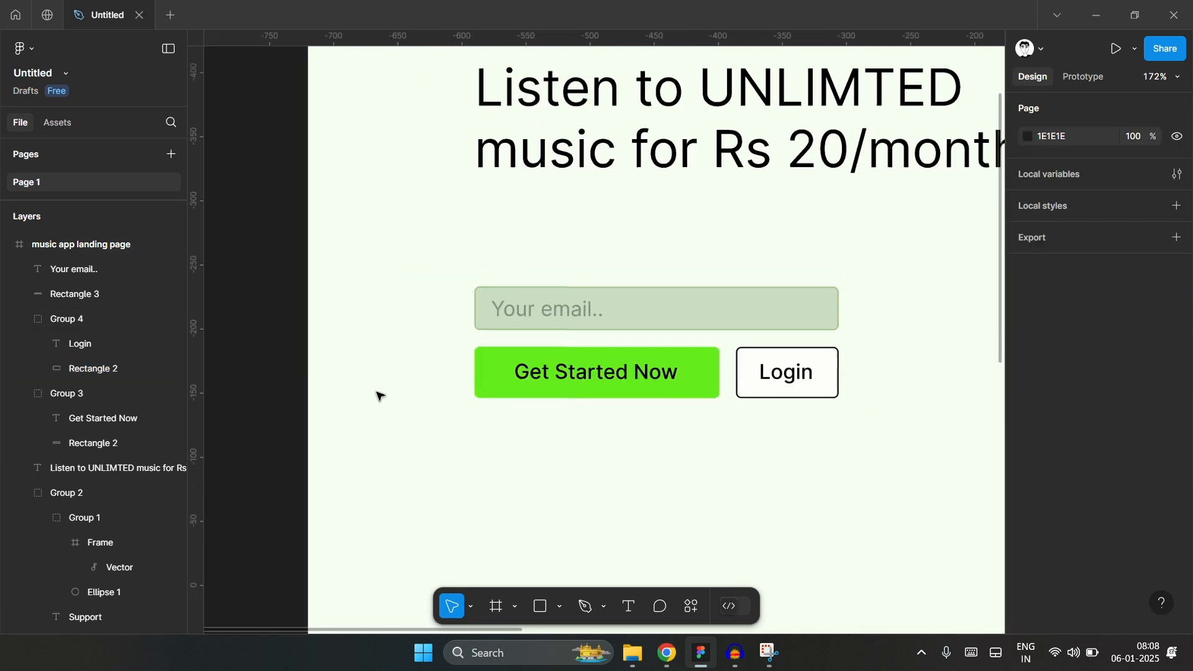
pyautogui.scroll(2, 777, 407)
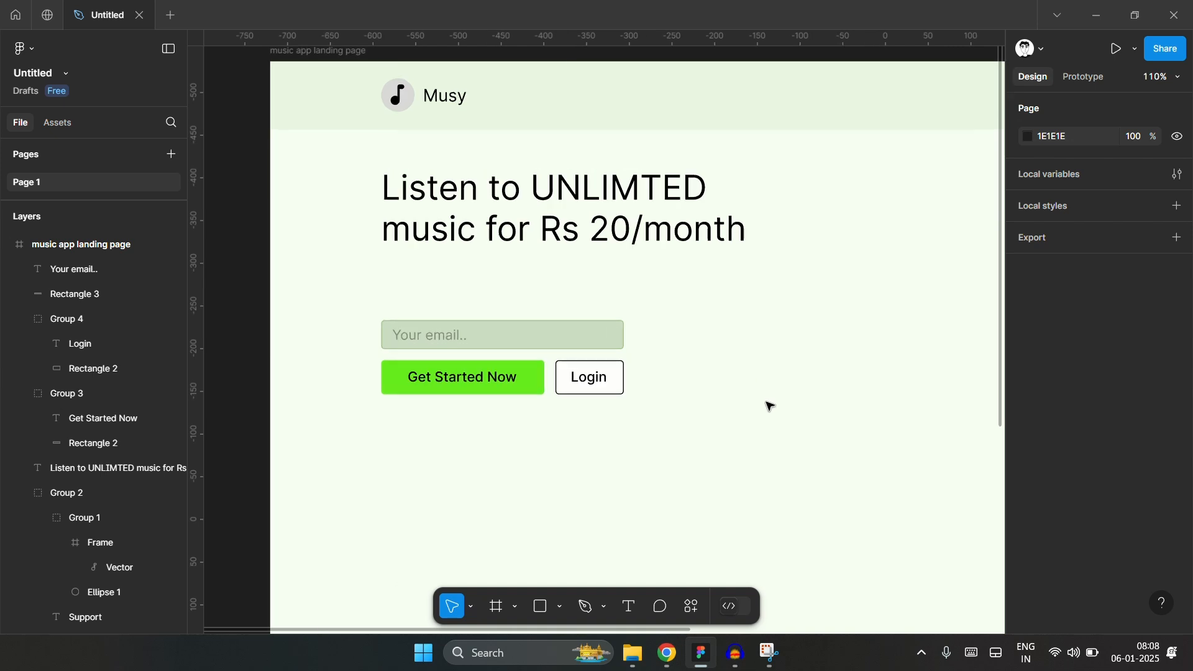
pyautogui.hscroll(2, 769, 407)
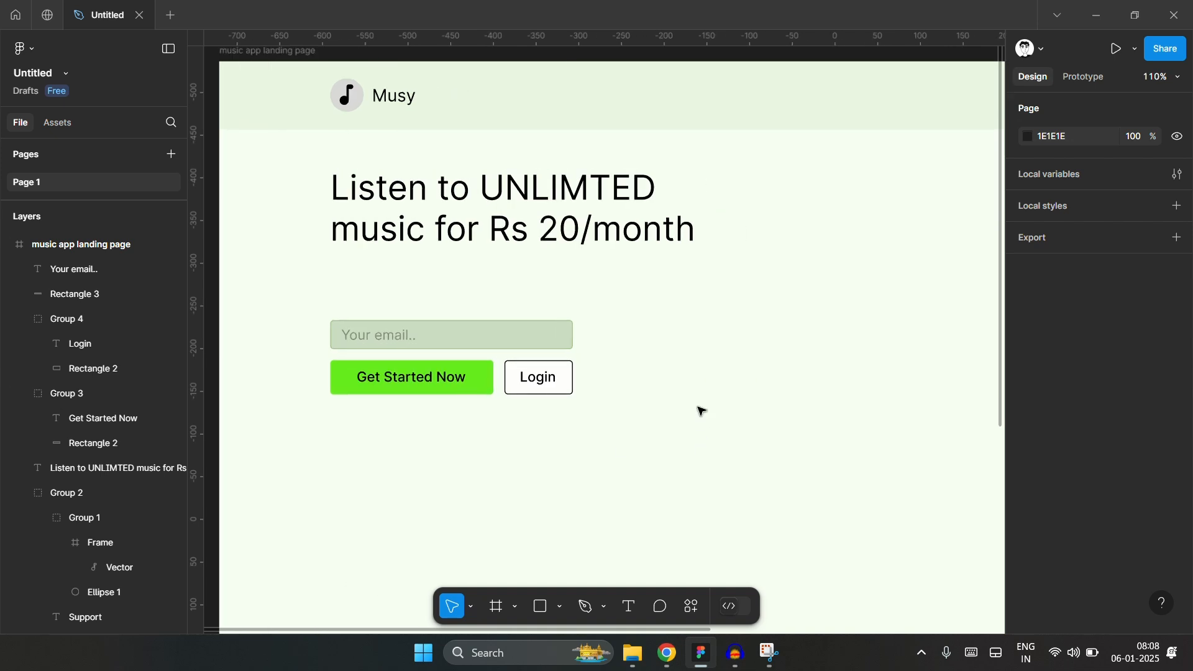
# - Recolour the email field's stroke to a duller grey-green
pyautogui.scroll(8, 354, 394)
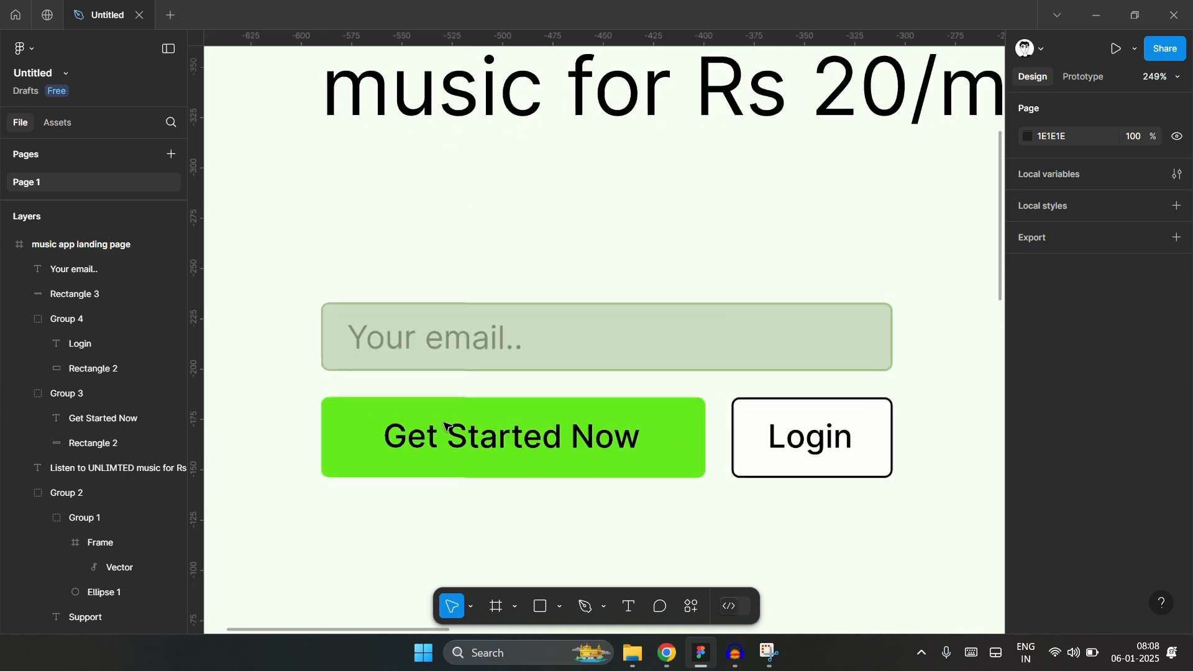
pyautogui.click(706, 341)
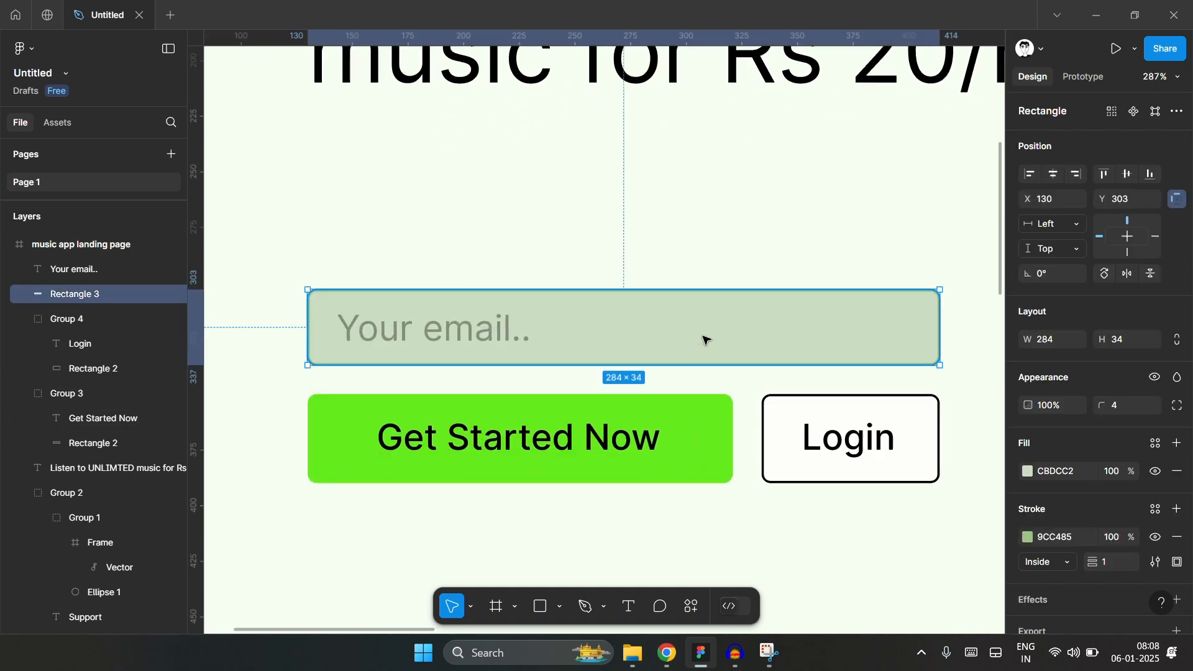
pyautogui.press('Return')
pyautogui.press('Escape')
pyautogui.click(1029, 538)
pyautogui.moveTo(860, 344)
pyautogui.mouseDown()
pyautogui.moveTo(812, 278)
pyautogui.moveTo(798, 302)
pyautogui.moveTo(781, 292)
pyautogui.mouseUp()
pyautogui.click(658, 253)
pyautogui.keyDown('ctrl'); pyautogui.scroll(-5, 369, 365); pyautogui.keyUp('ctrl')
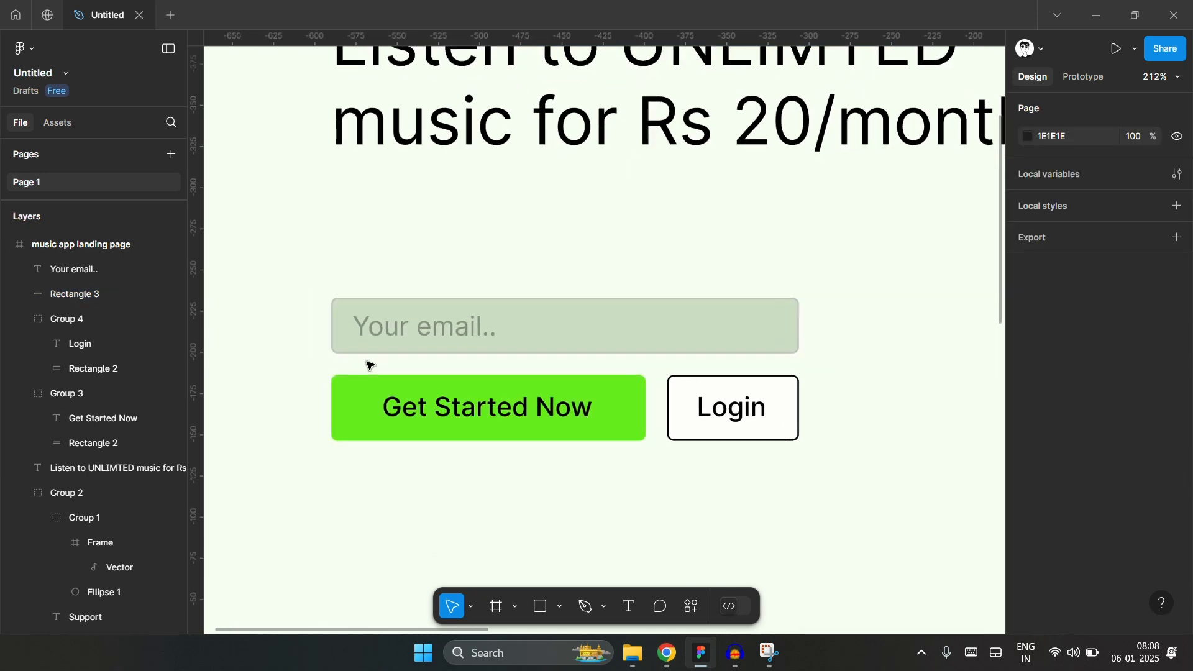
# - Widen the headline's text box to 514 so that "music" fits on the first line
pyautogui.hscroll(5, 658, 445)
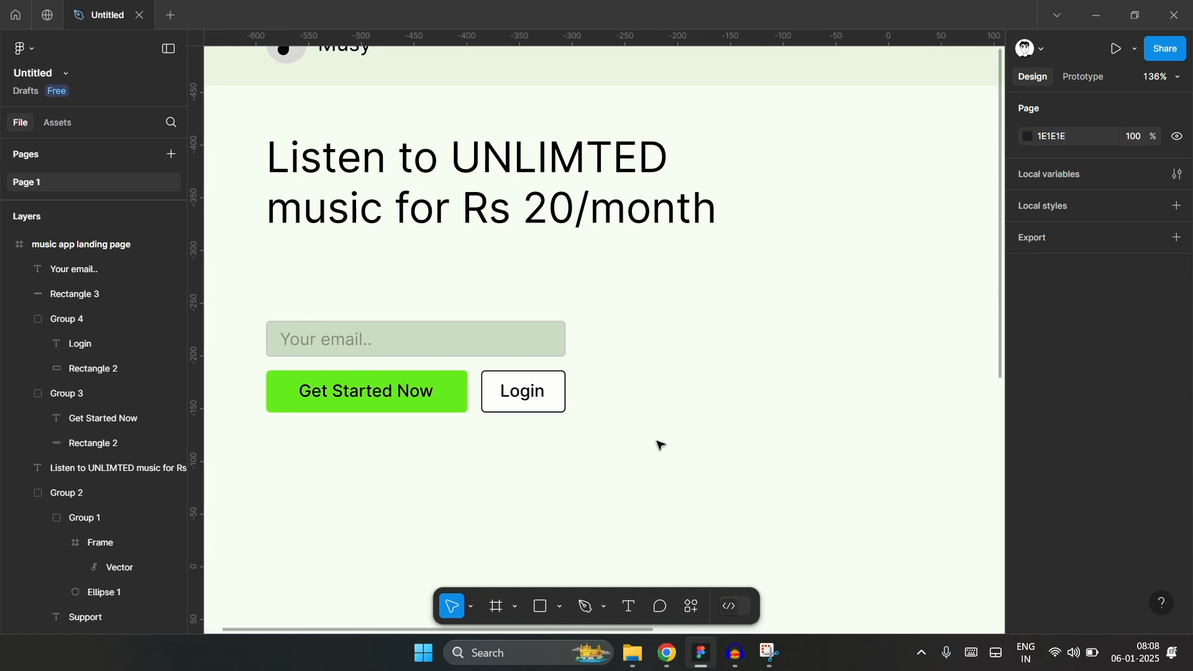
pyautogui.click(449, 185)
pyautogui.doubleClick(553, 163)
pyautogui.doubleClick(595, 159)
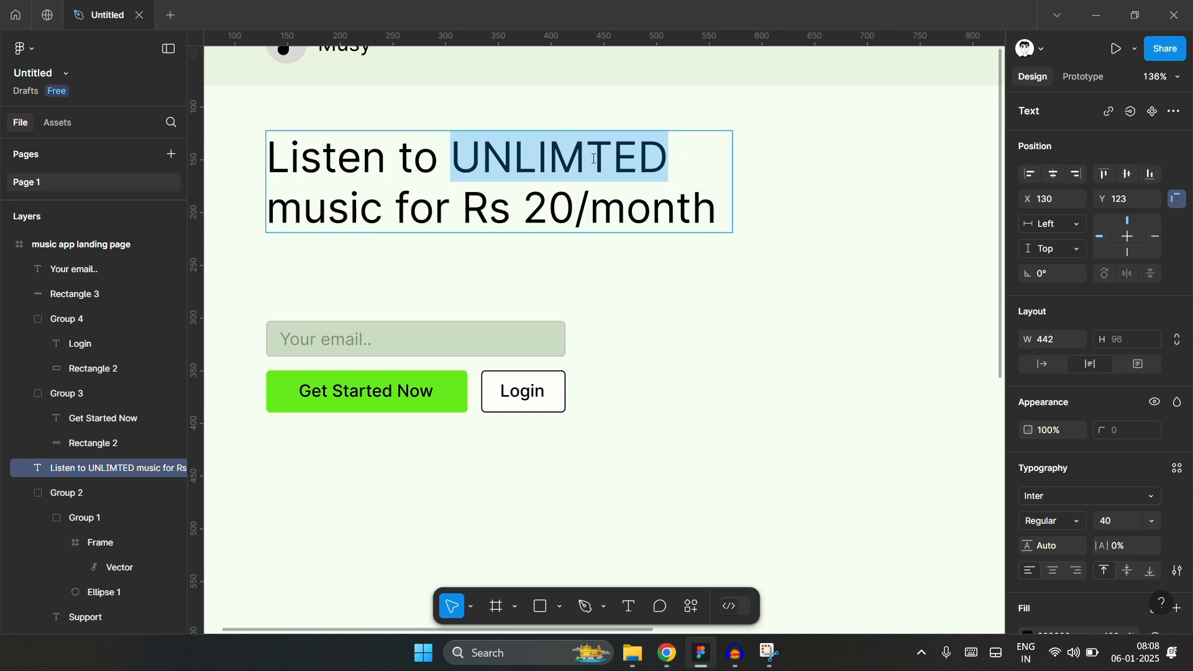
pyautogui.press('Escape')
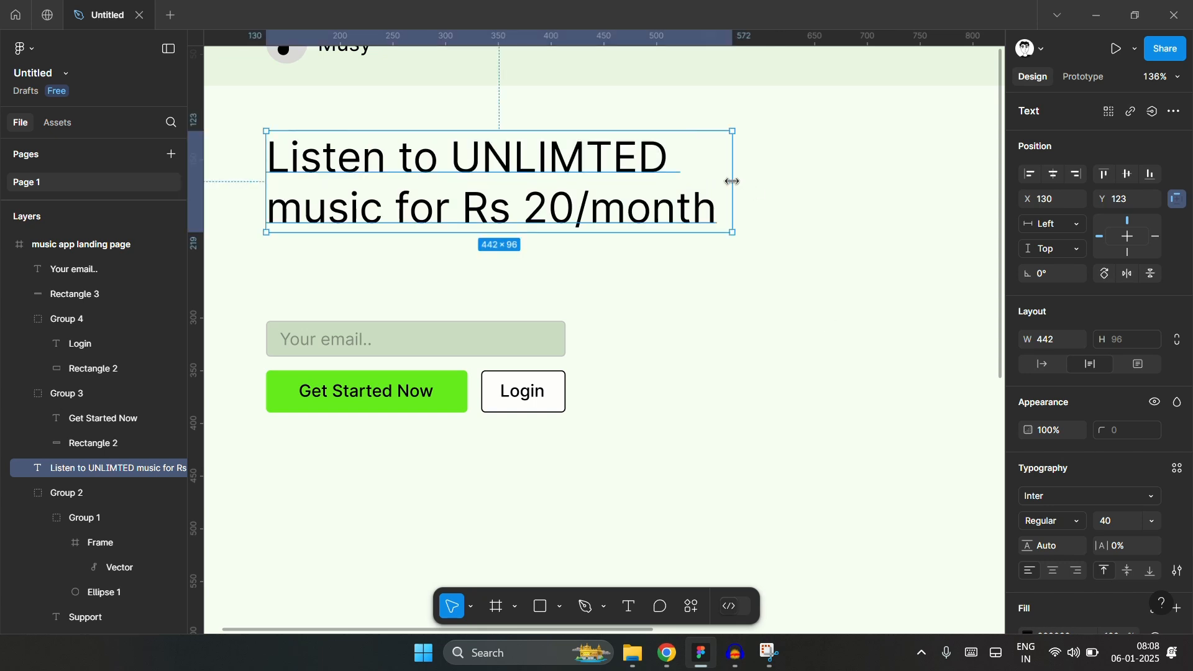
pyautogui.moveTo(734, 180); pyautogui.dragTo(810, 179)
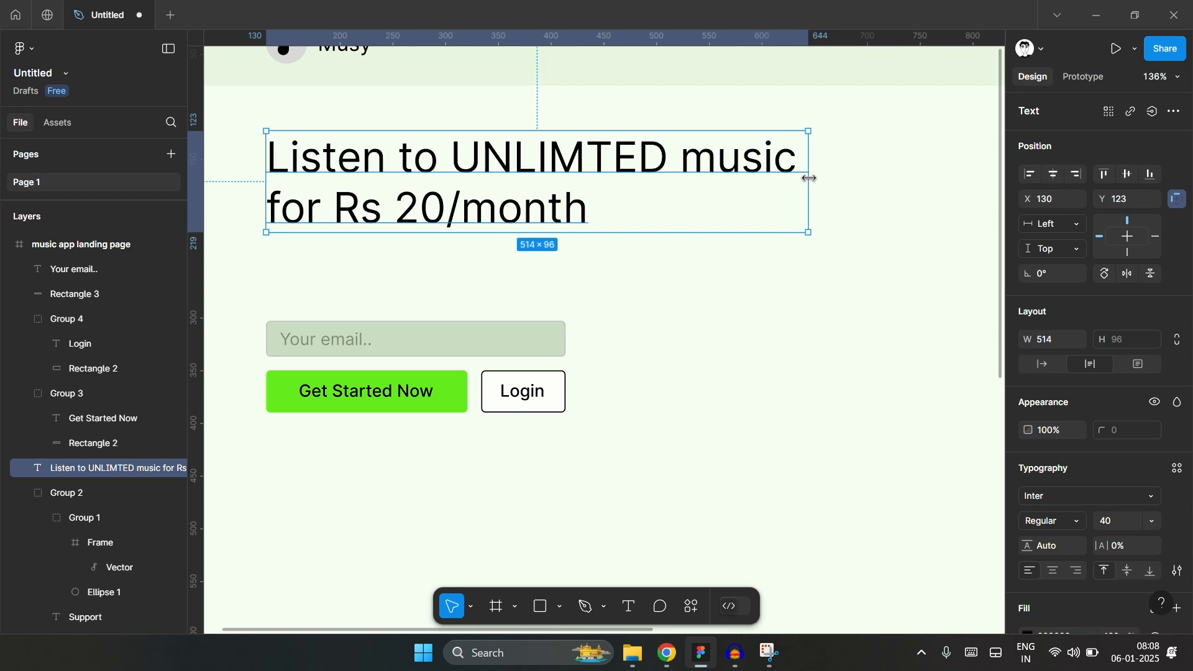
# - Make the word "UNLIMTED" in the headline bold
pyautogui.doubleClick(612, 166)
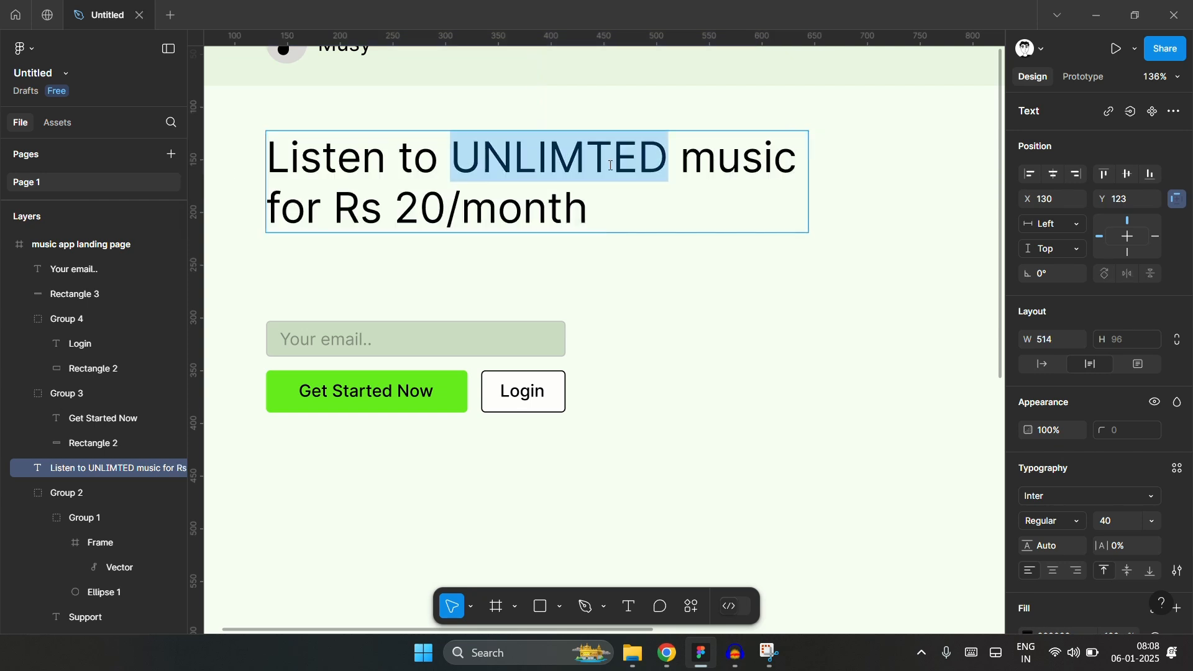
pyautogui.hotkey('ctrl', 'b')
pyautogui.press('Escape')
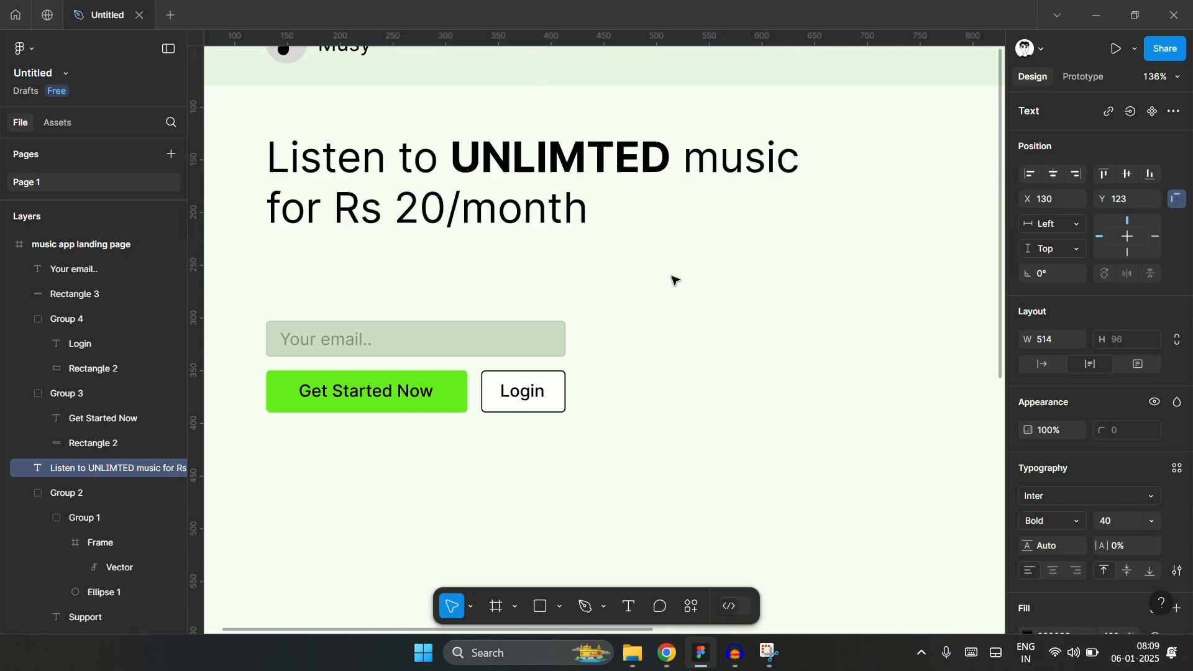
# - Correct the headline's bold word to "UNLIMITED" and widen the text box to 526 so that "music" stays on the first line
pyautogui.doubleClick(593, 161)
pyautogui.click(590, 160)
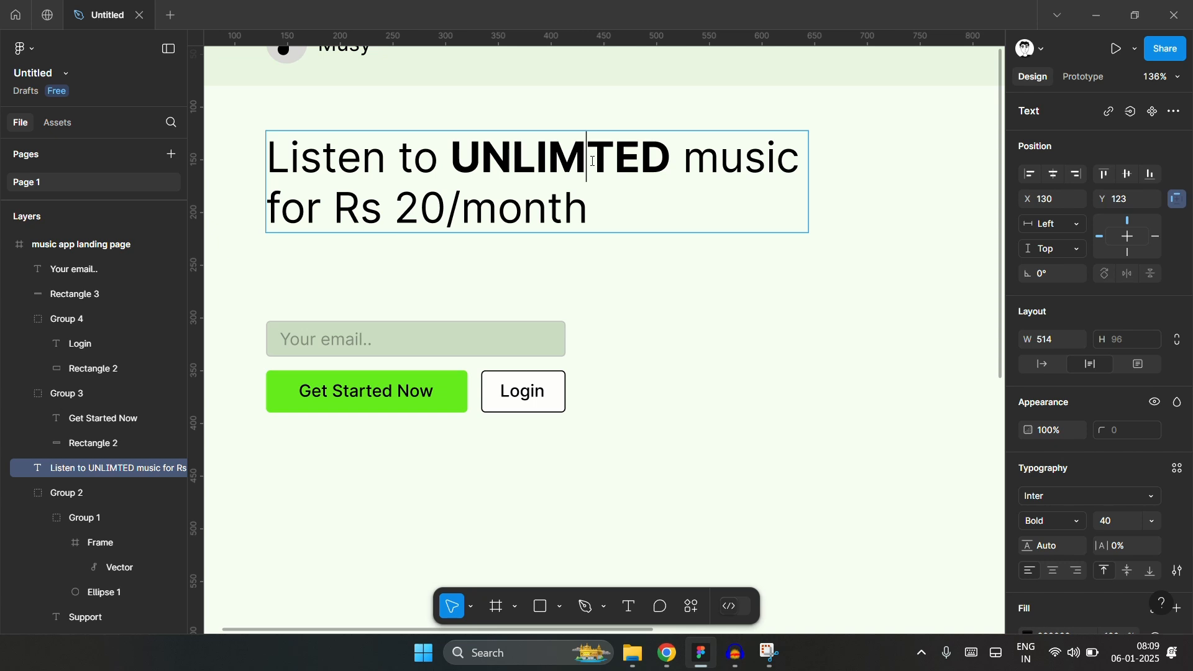
pyautogui.write('I')
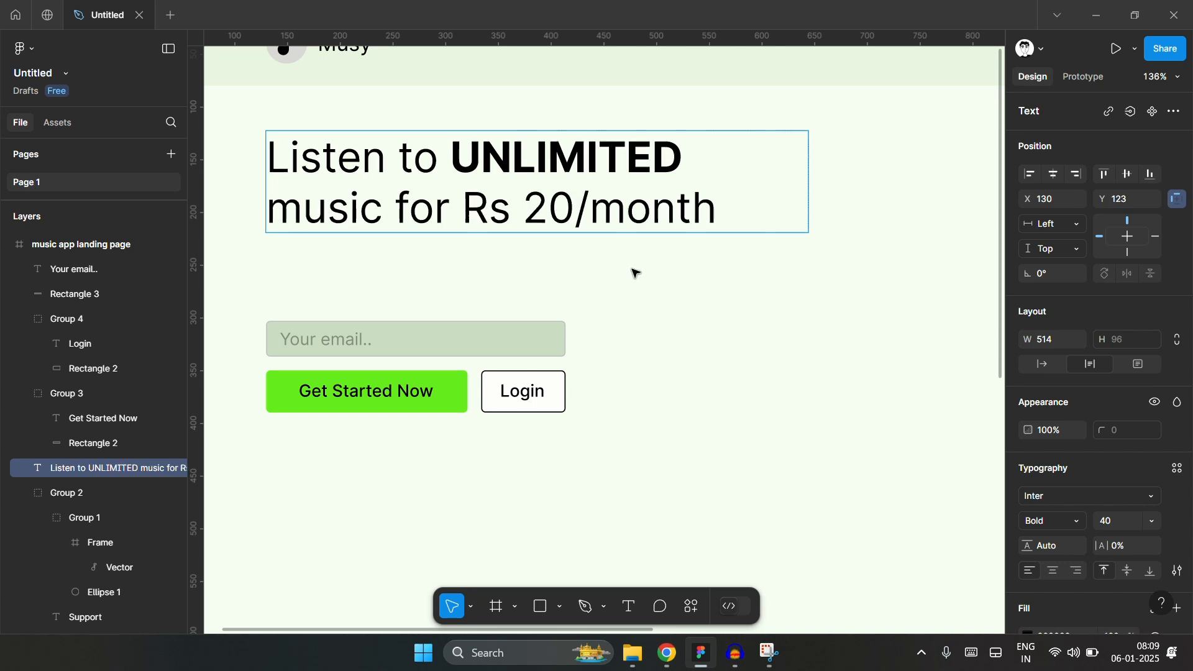
pyautogui.press('Escape')
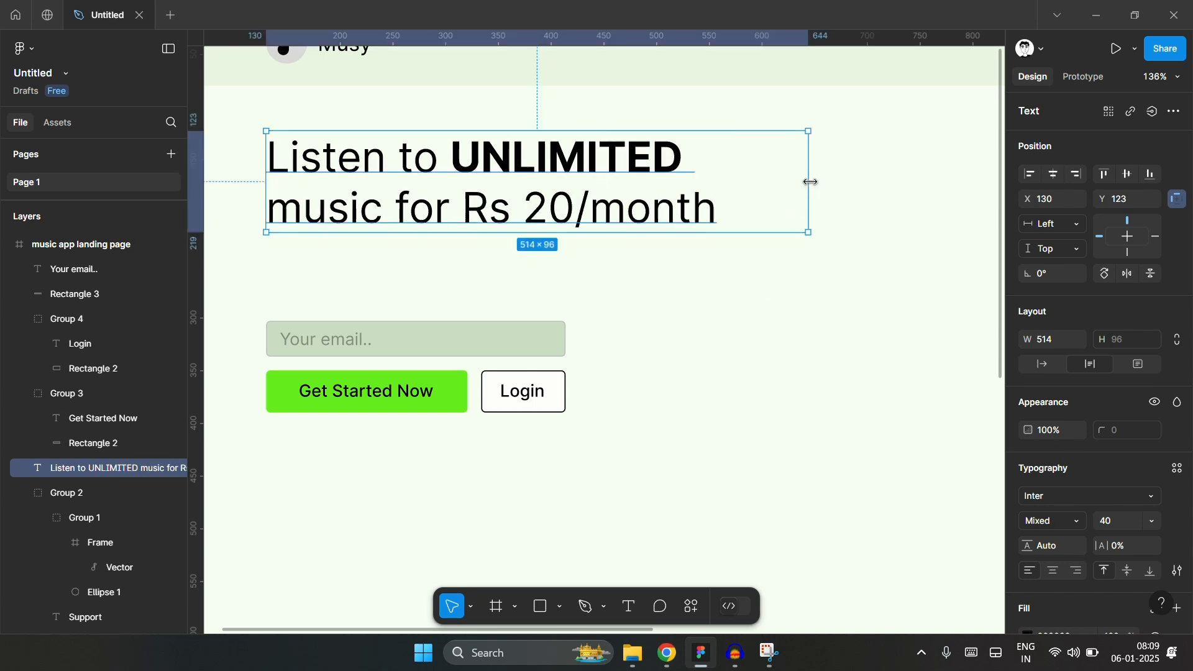
pyautogui.moveTo(810, 181); pyautogui.dragTo(833, 184)
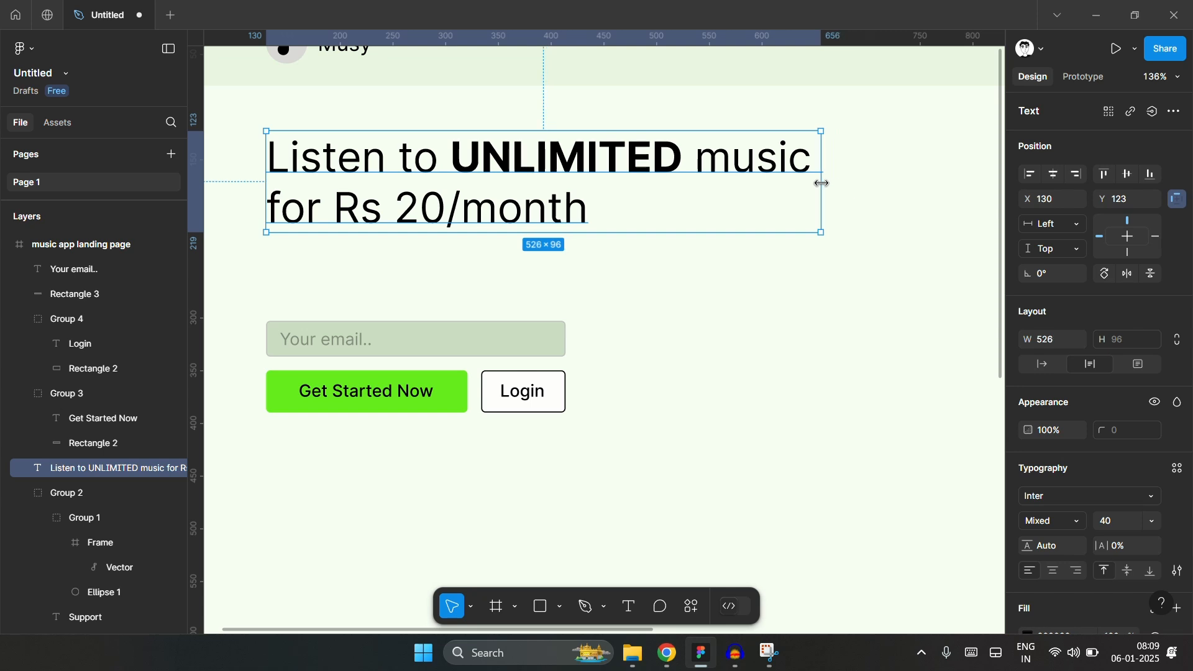
pyautogui.click(719, 306)
# - Insert the word "just" before "Rs 20" in the headline
pyautogui.scroll(-3, 433, 345)
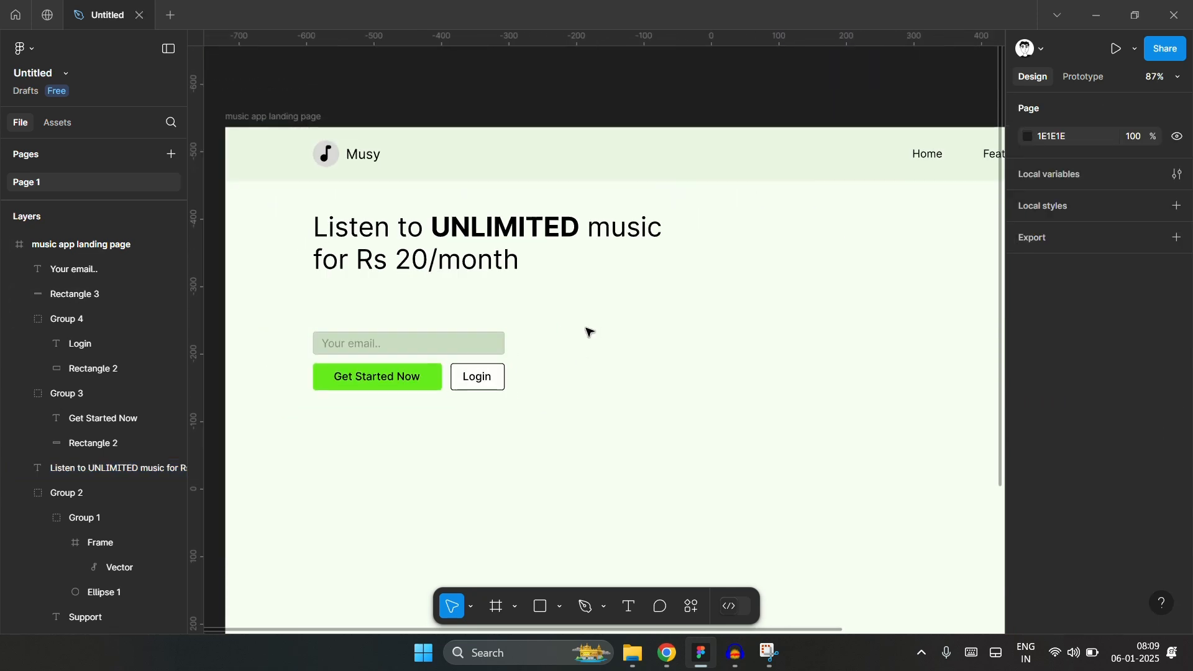
pyautogui.click(367, 265)
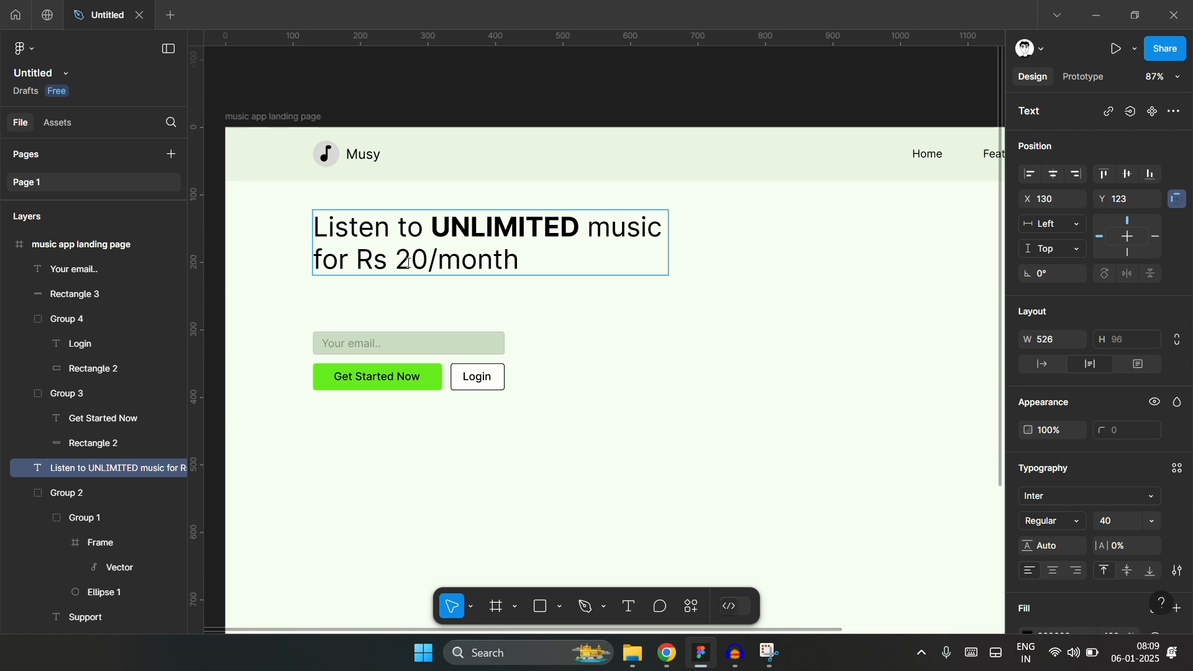
pyautogui.write('just')
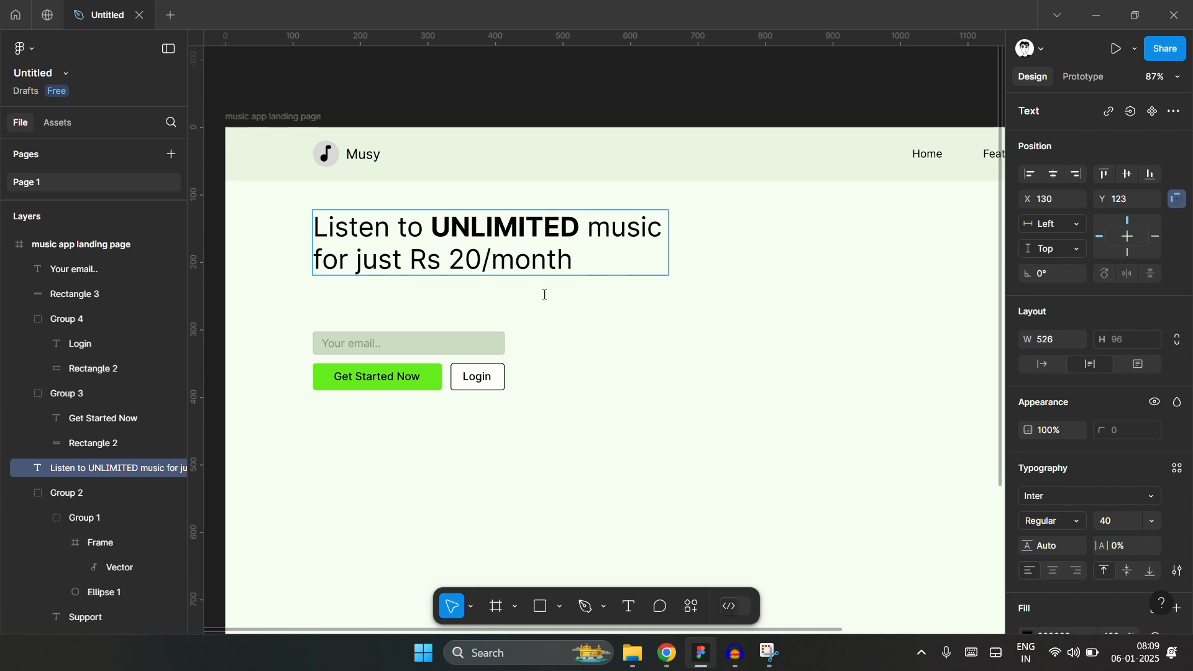
pyautogui.press('Escape')
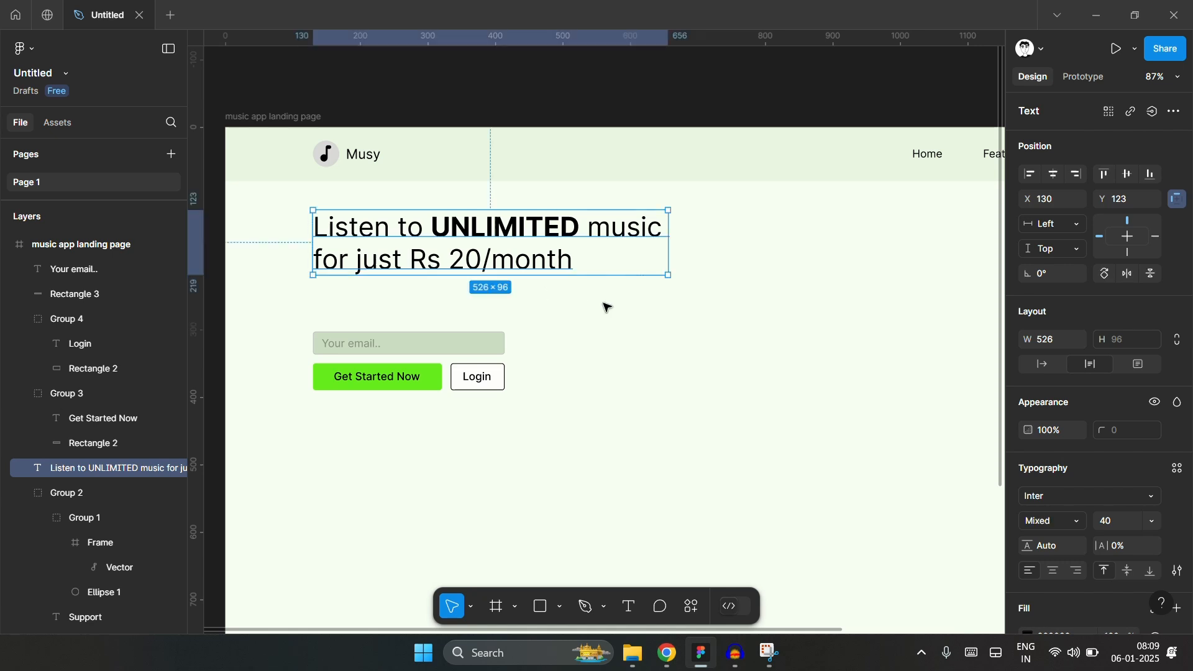
# - Make "Rs 20" in the headline bold and fill it with the page's green 67EC1C
pyautogui.doubleClick(443, 272)
pyautogui.doubleClick(429, 261)
pyautogui.moveTo(428, 261); pyautogui.dragTo(473, 264)
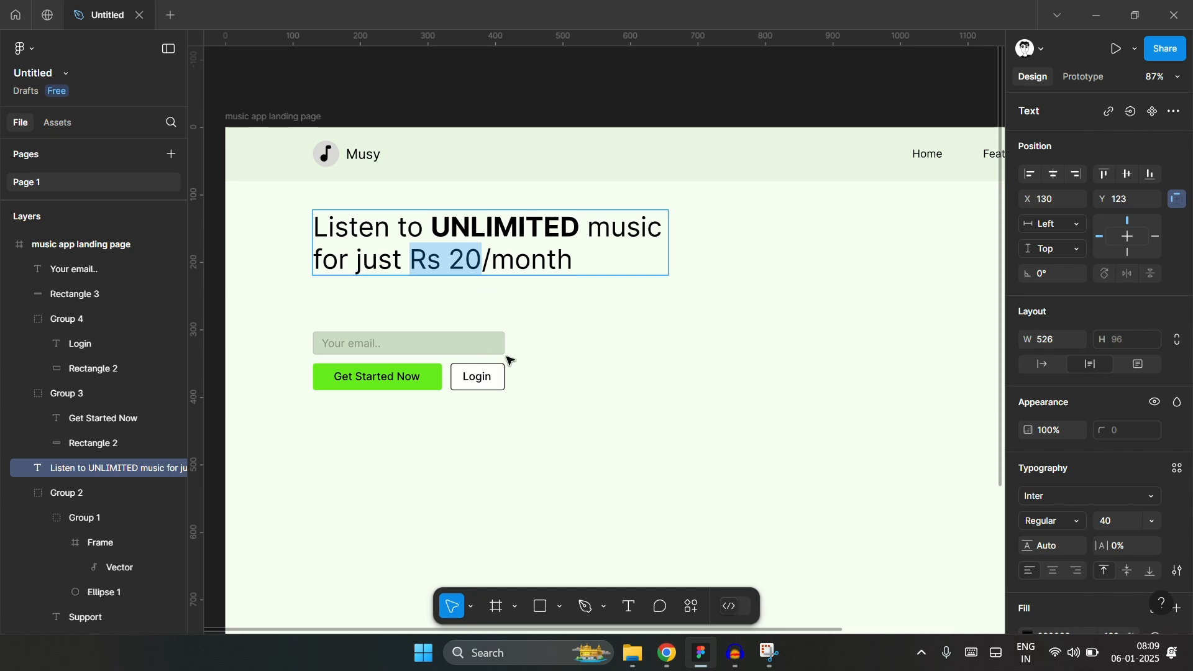
pyautogui.hotkey('ctrl', 'b')
pyautogui.scroll(-3, 1112, 537)
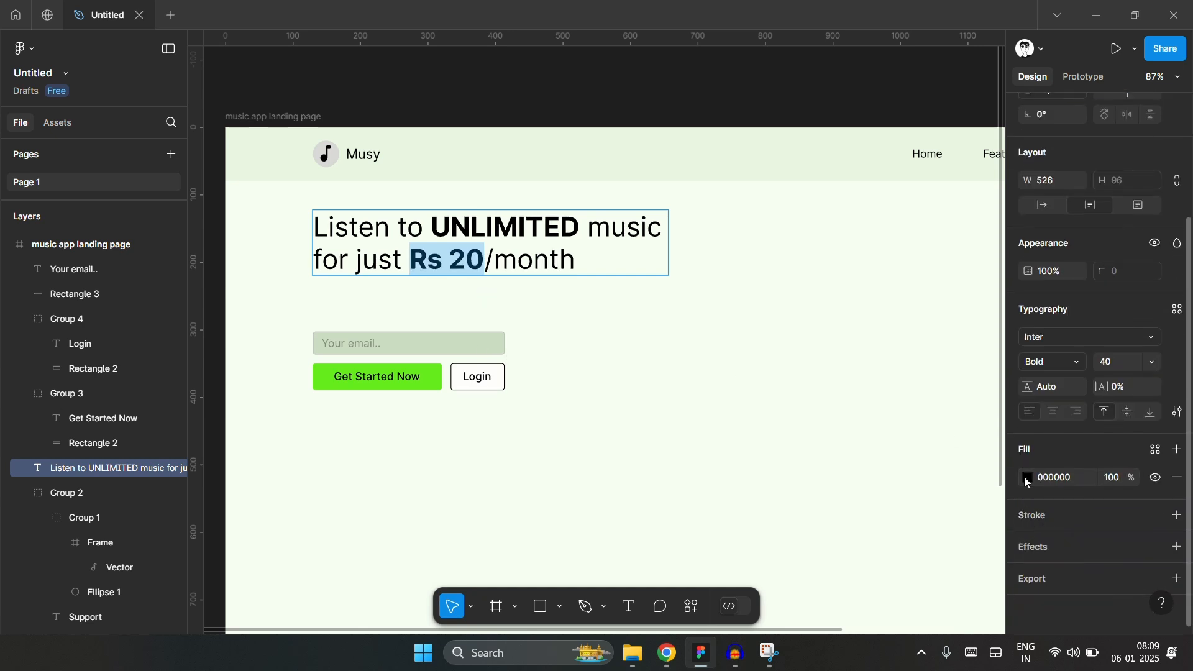
pyautogui.click(1027, 479)
pyautogui.click(973, 557)
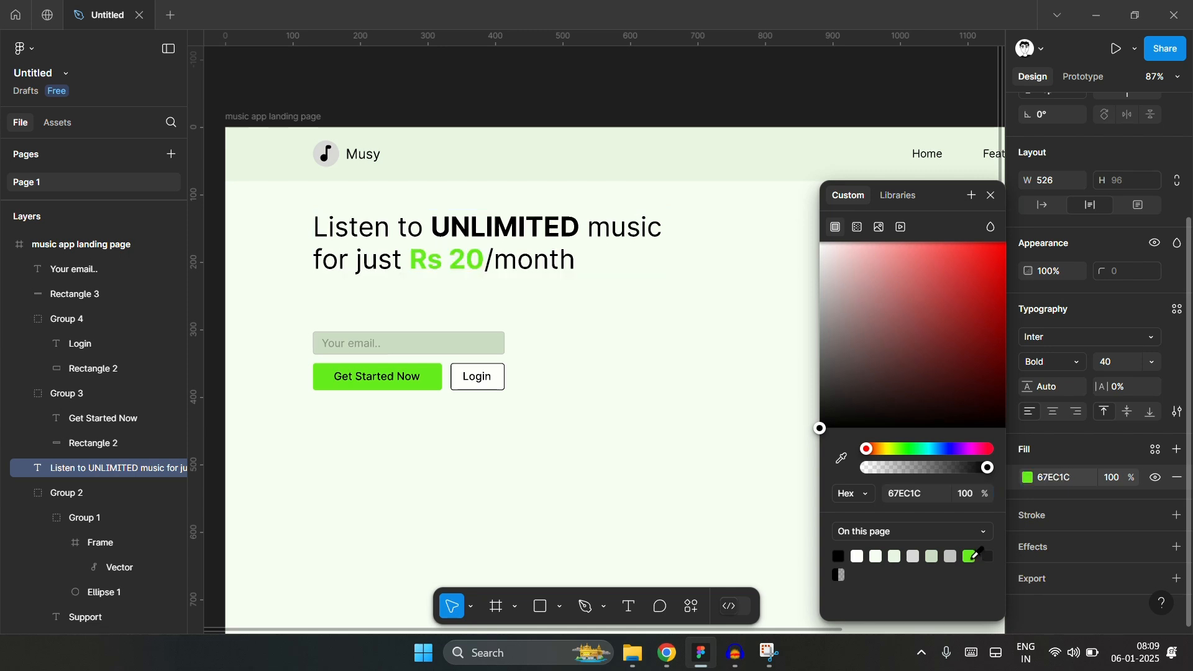
pyautogui.press('Escape')
pyautogui.press('Escape')
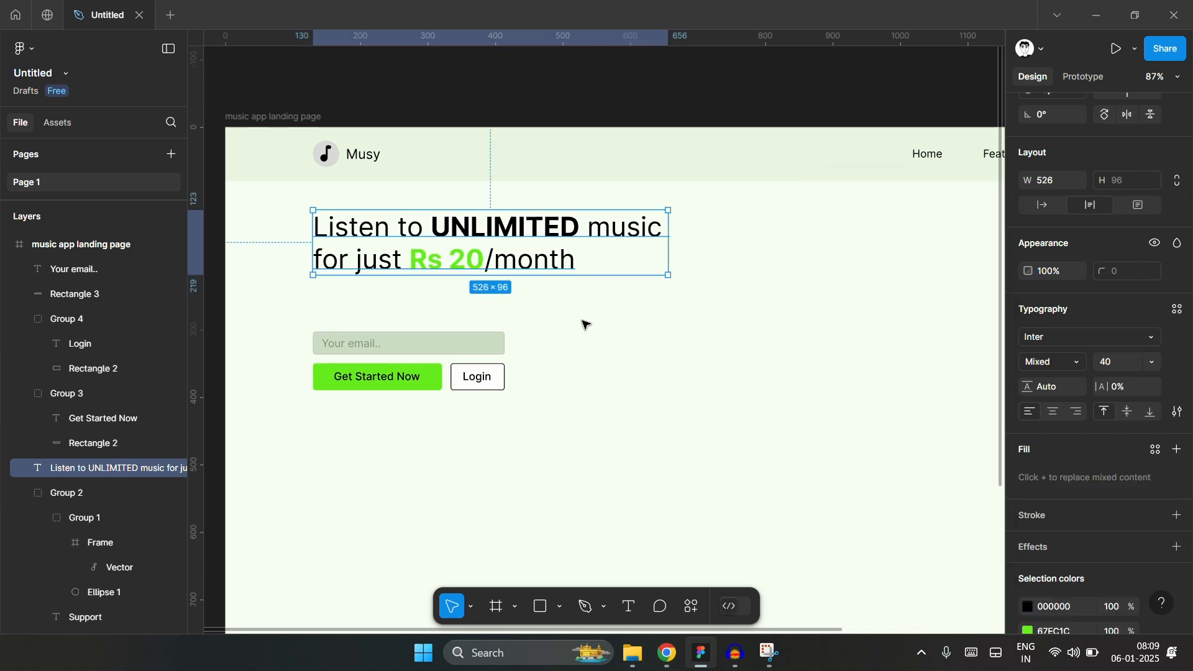
pyautogui.click(584, 325)
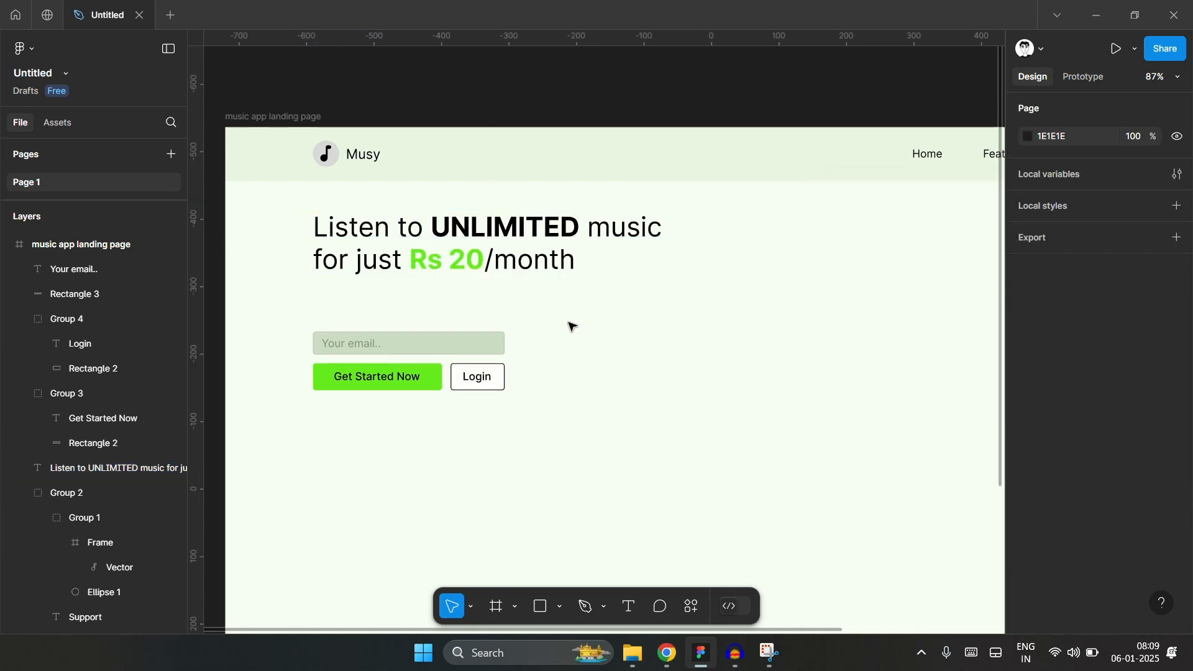
# - Darken the Get Started Now button's fill to green 4FCE07 and copy its hex code
pyautogui.hscroll(3, 402, 325)
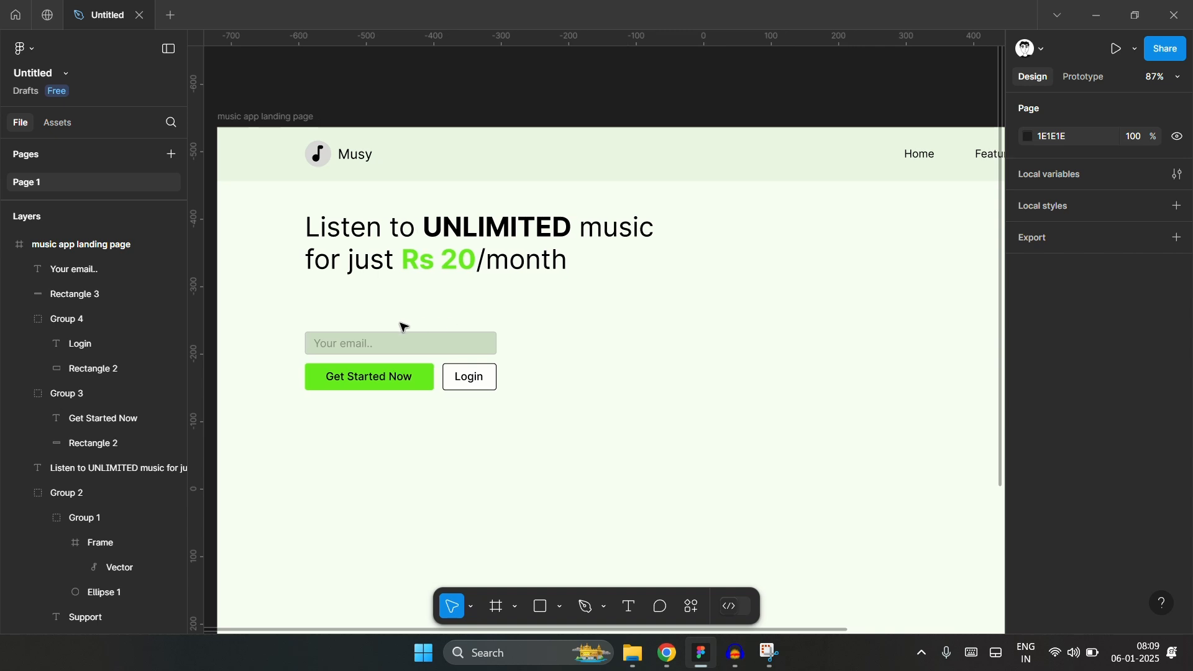
pyautogui.hscroll(-5, 401, 326)
pyautogui.scroll(5, 507, 273)
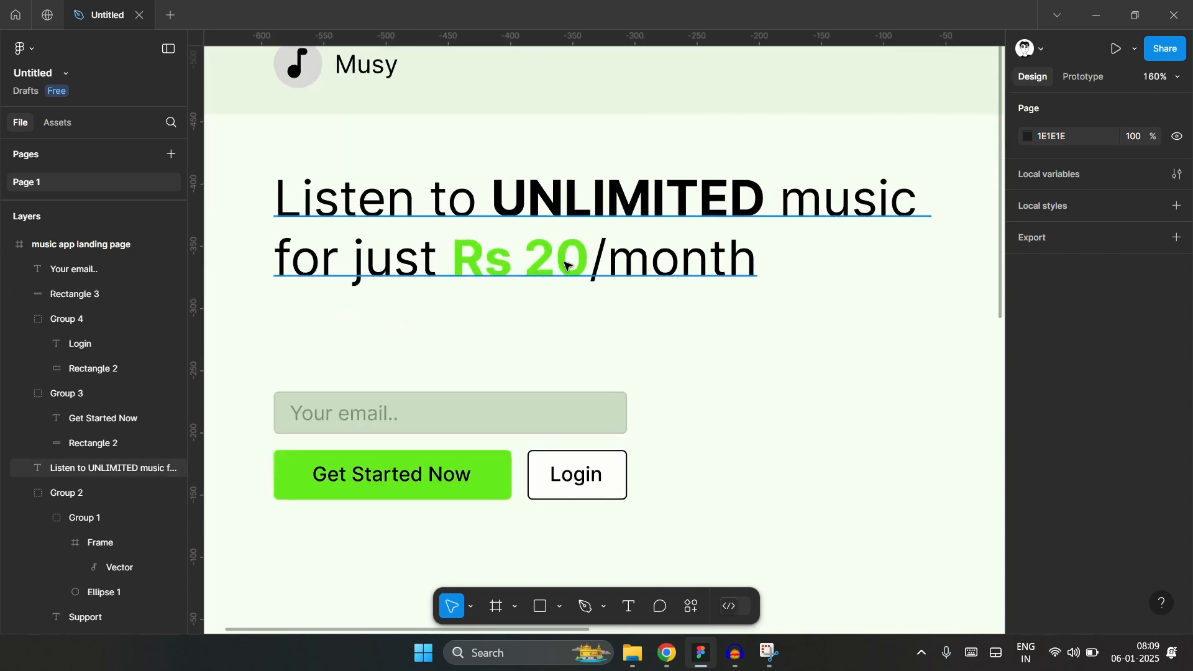
pyautogui.click(504, 477)
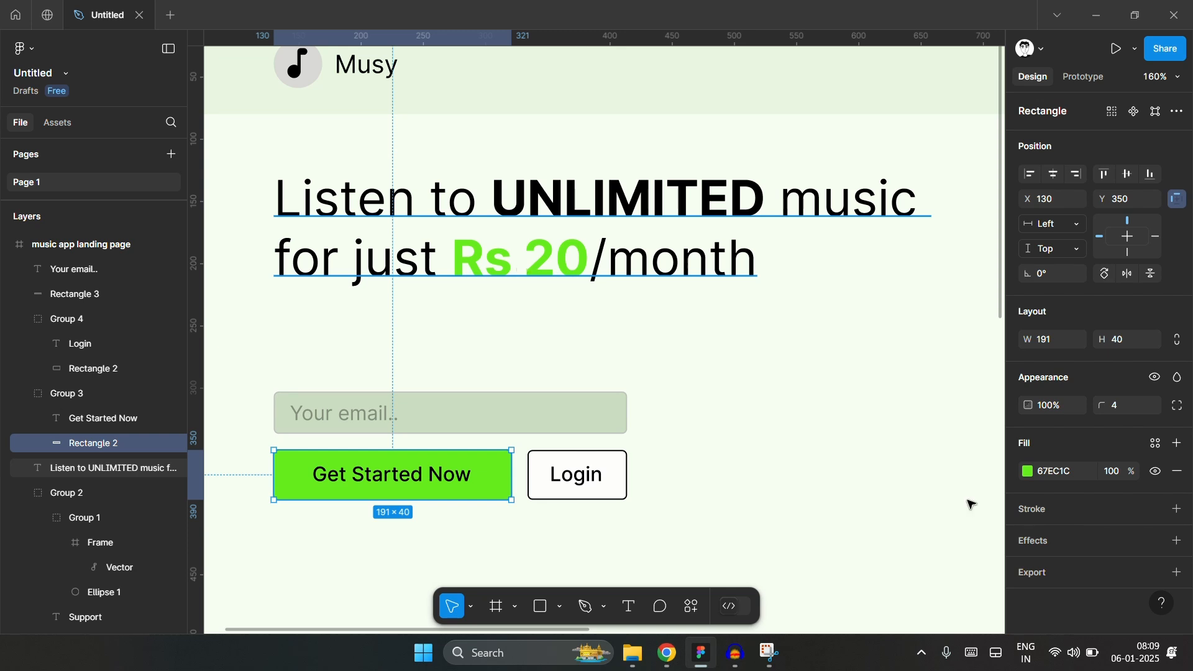
pyautogui.click(1033, 478)
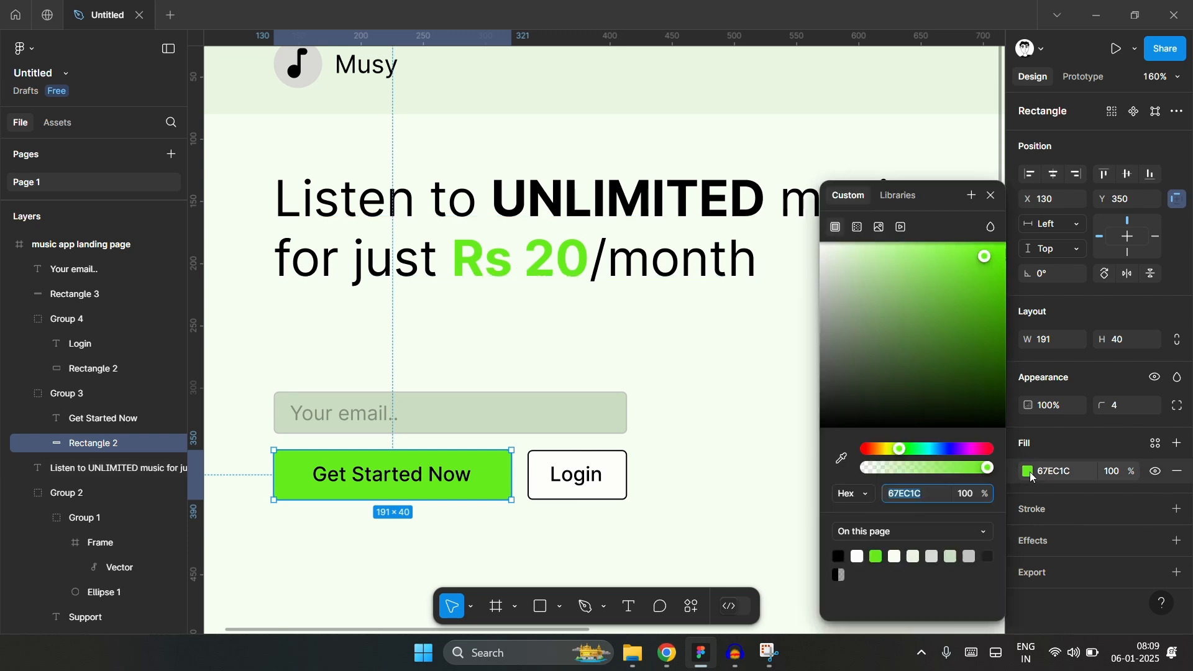
pyautogui.click(997, 278)
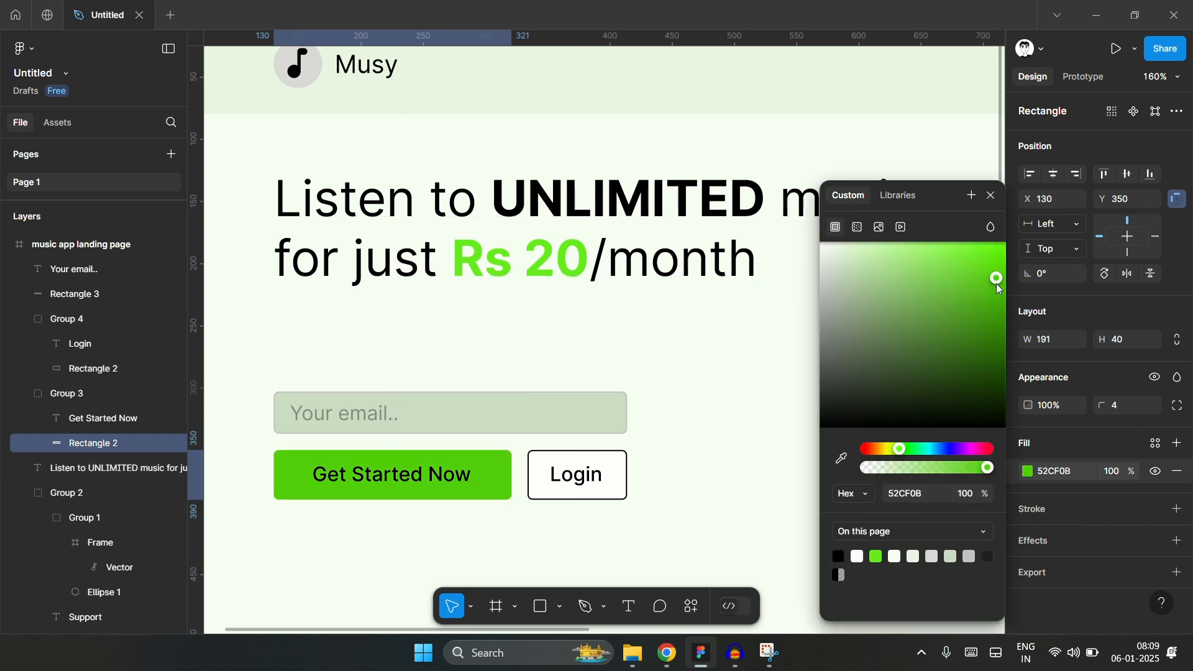
pyautogui.click(1000, 280)
pyautogui.click(921, 496)
pyautogui.hotkey('ctrl', 'c')
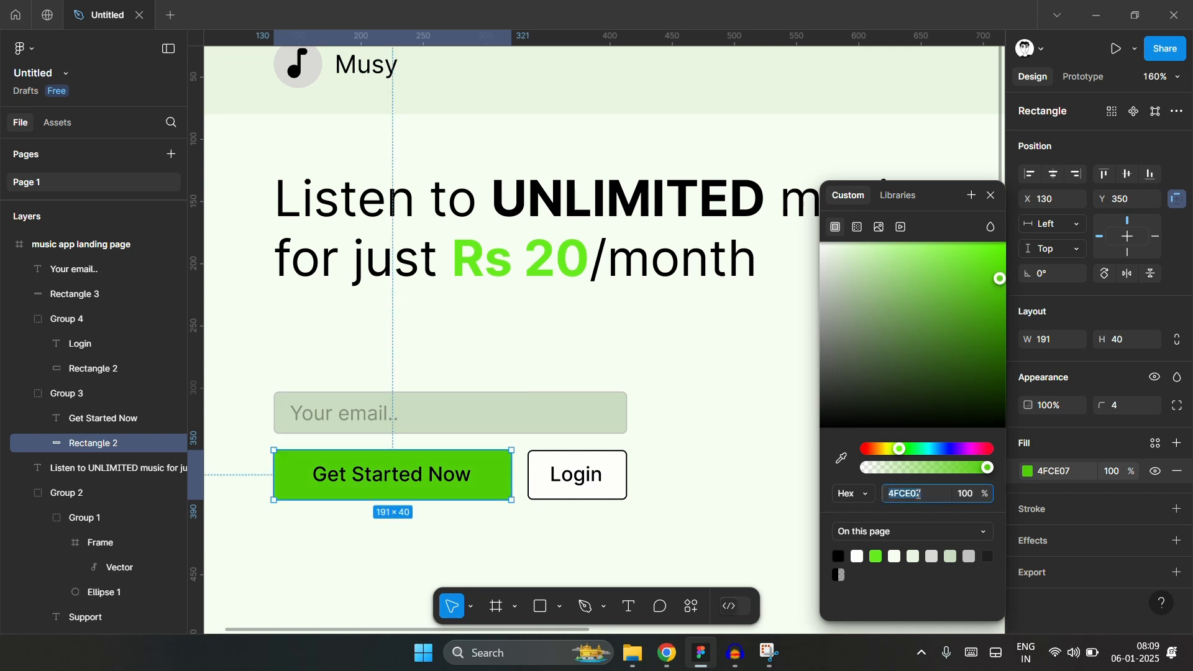
# - Apply the copied green 4FCE07 to "Rs 20" in the headline
pyautogui.press('Escape')
pyautogui.doubleClick(554, 261)
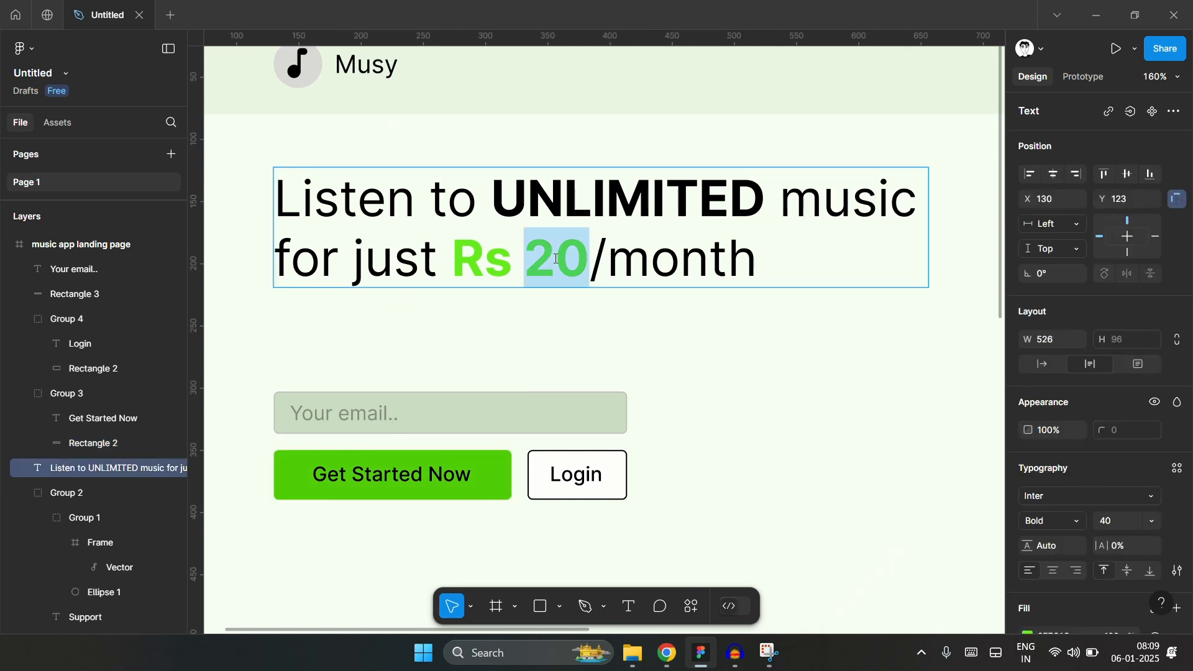
pyautogui.moveTo(554, 261); pyautogui.dragTo(490, 261)
pyautogui.scroll(-3, 1031, 552)
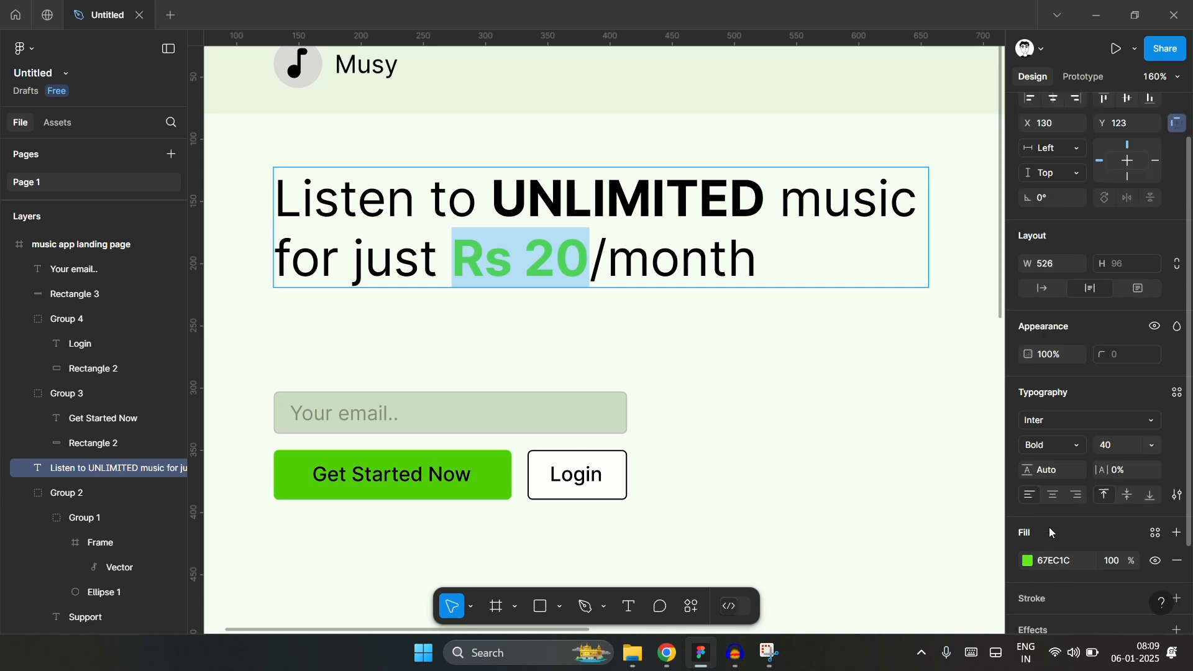
pyautogui.click(1046, 480)
pyautogui.hotkey('ctrl', 'v')
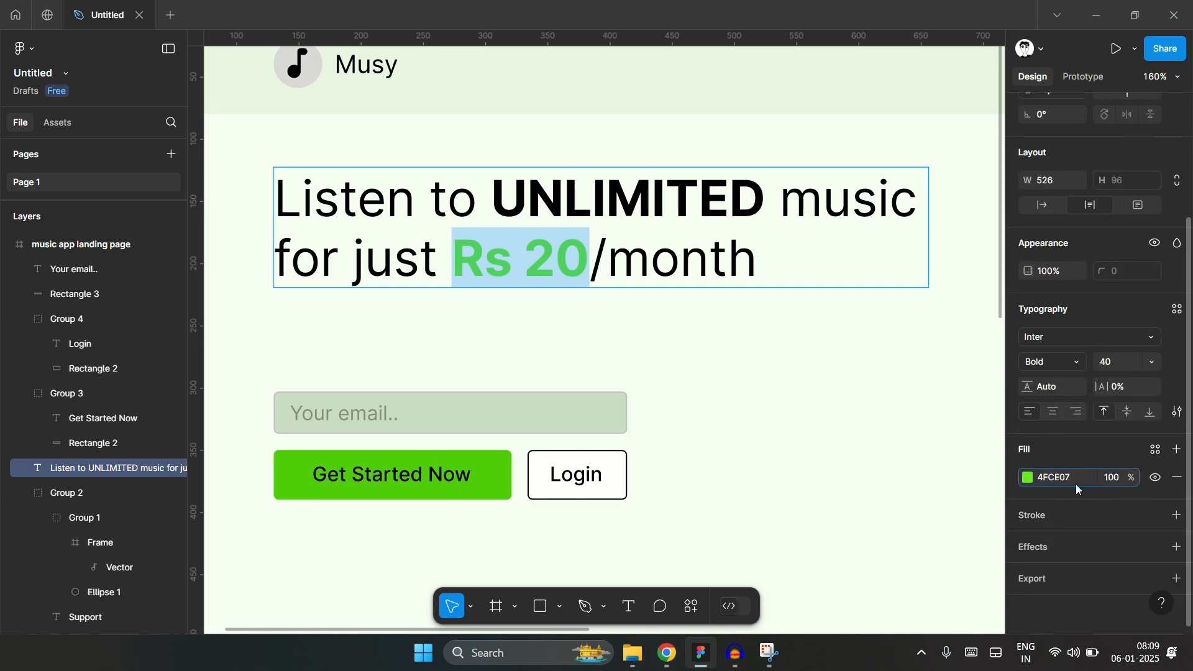
pyautogui.press('Return')
pyautogui.click(698, 361)
pyautogui.click(681, 345)
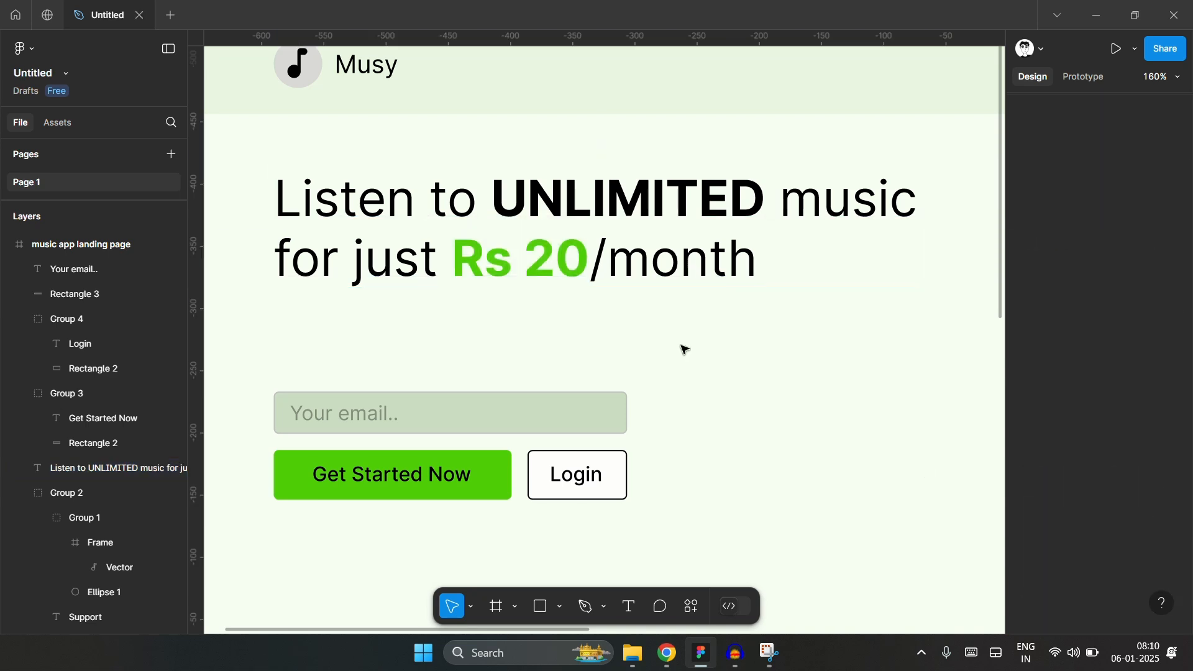
# - Set the font size of "/month" in the headline to 20
pyautogui.scroll(-5, 683, 350)
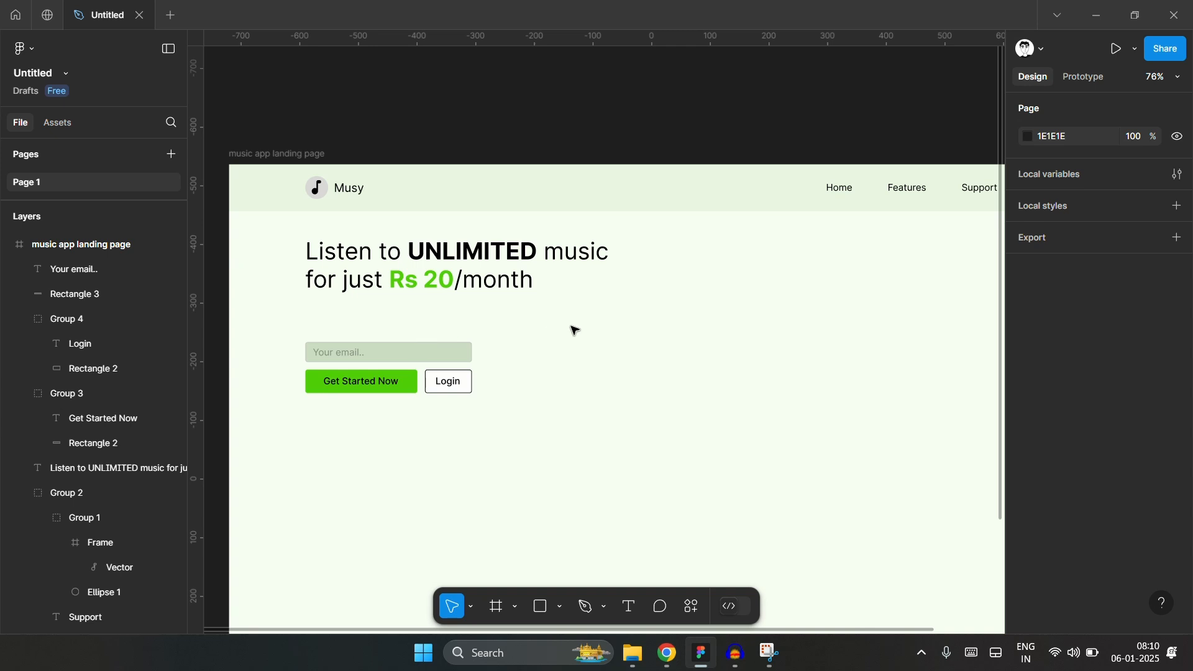
pyautogui.click(513, 291)
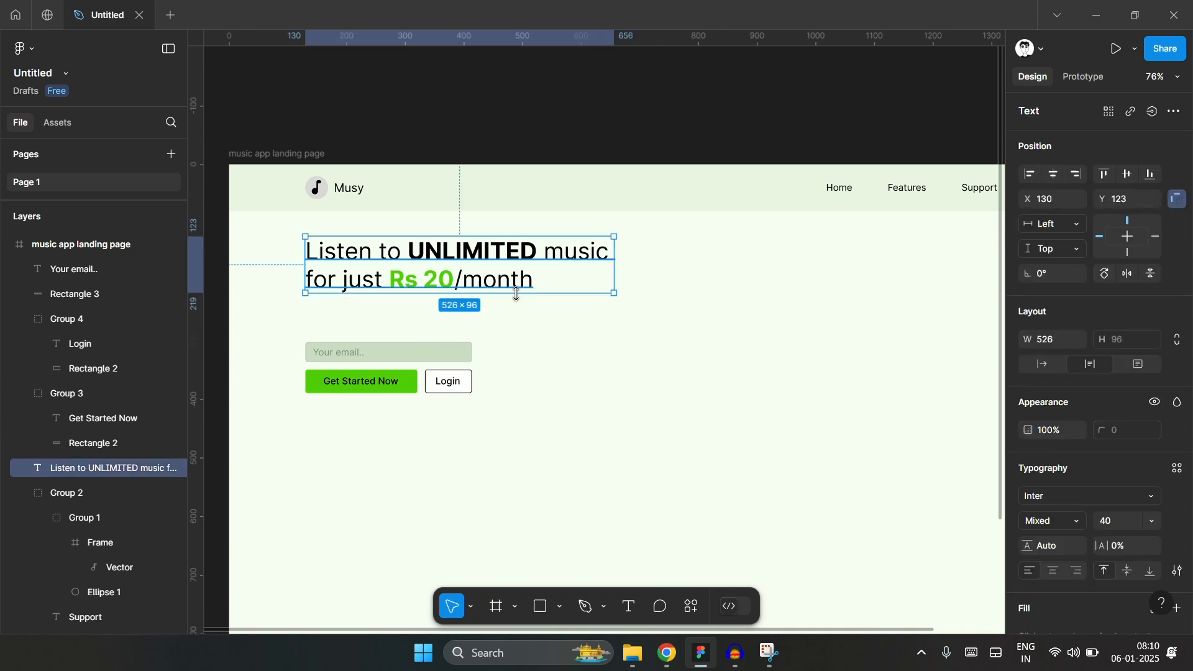
pyautogui.doubleClick(479, 283)
pyautogui.moveTo(463, 282); pyautogui.dragTo(583, 280)
pyautogui.click(1109, 520)
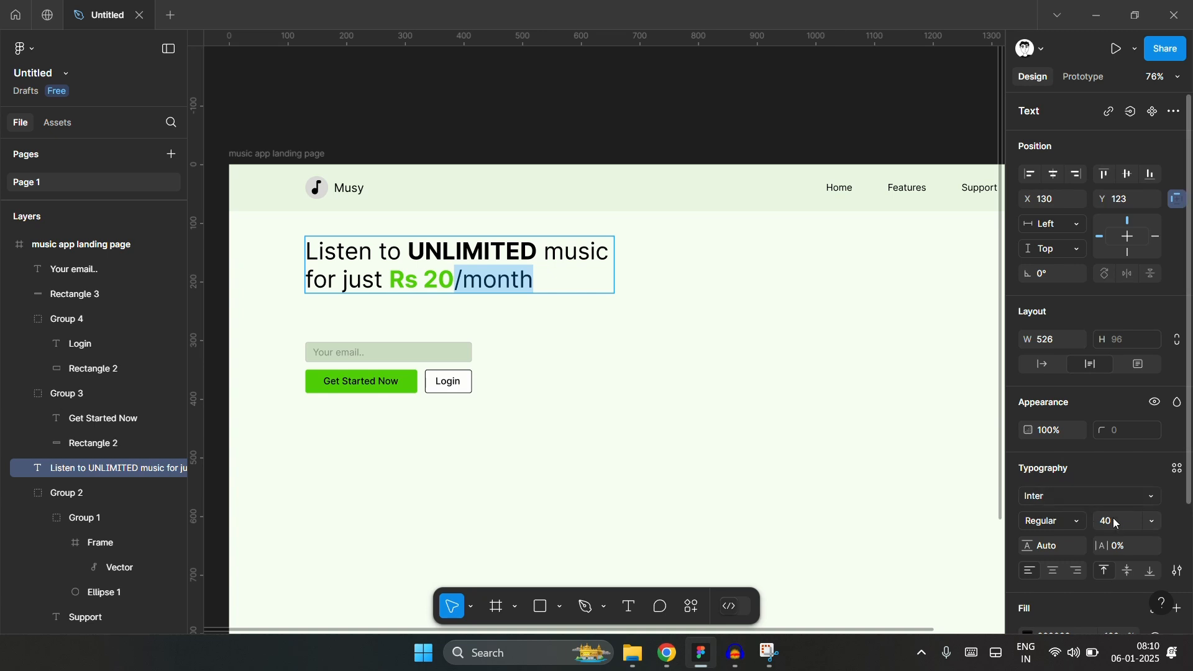
pyautogui.write('20')
pyautogui.press('Return')
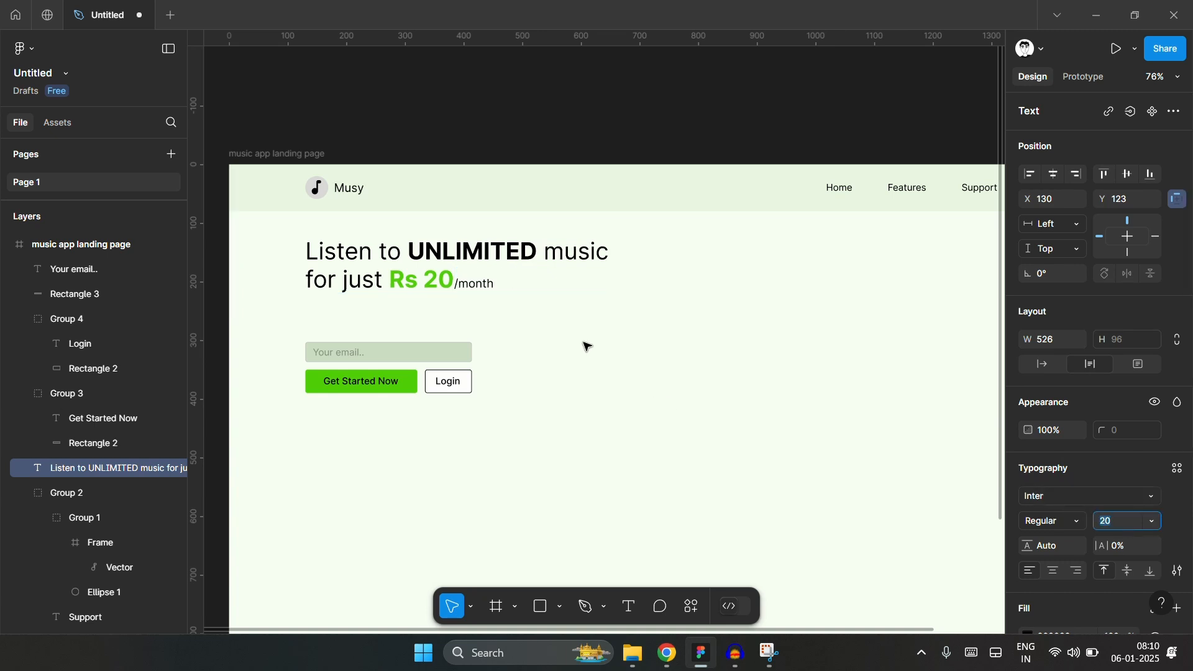
pyautogui.press('Escape')
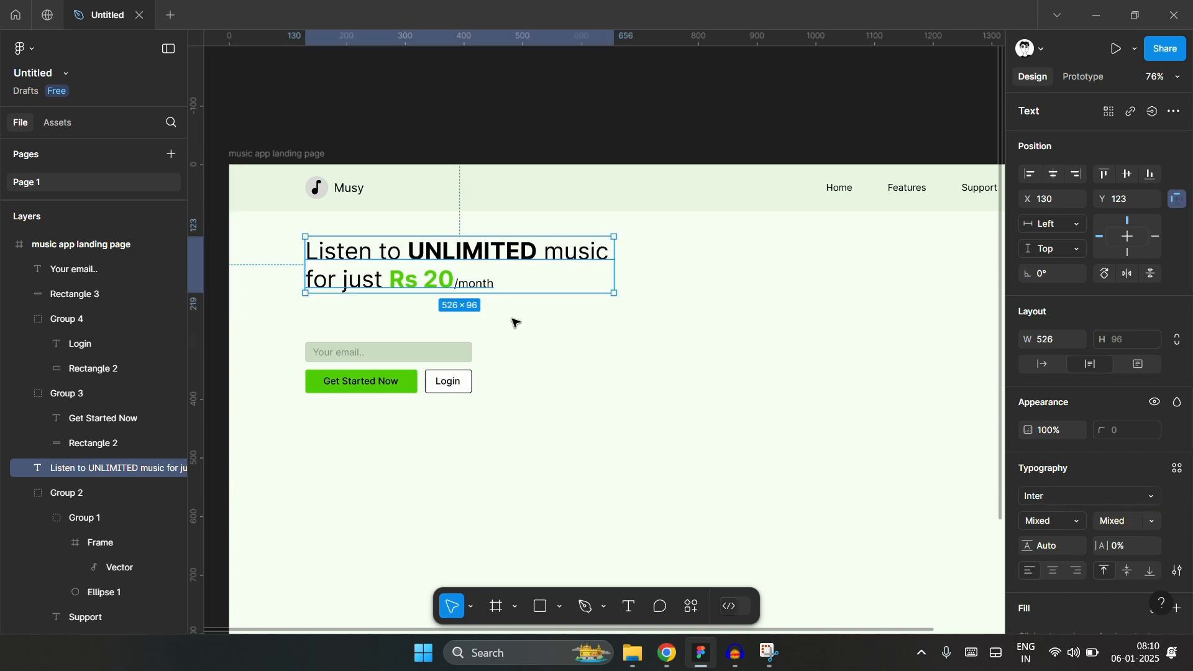
# - Move the headline straight down to Y 187, leaving a 20 px gap above the email field
pyautogui.click(515, 323)
pyautogui.click(451, 261)
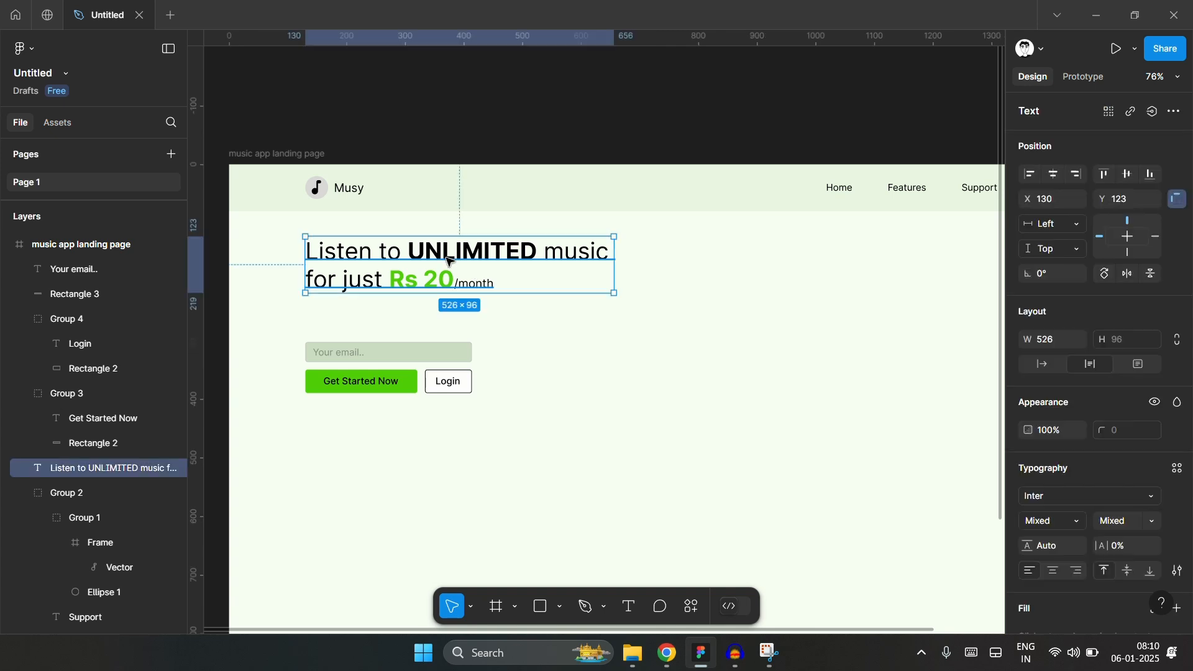
pyautogui.moveTo(446, 253); pyautogui.dragTo(447, 289)
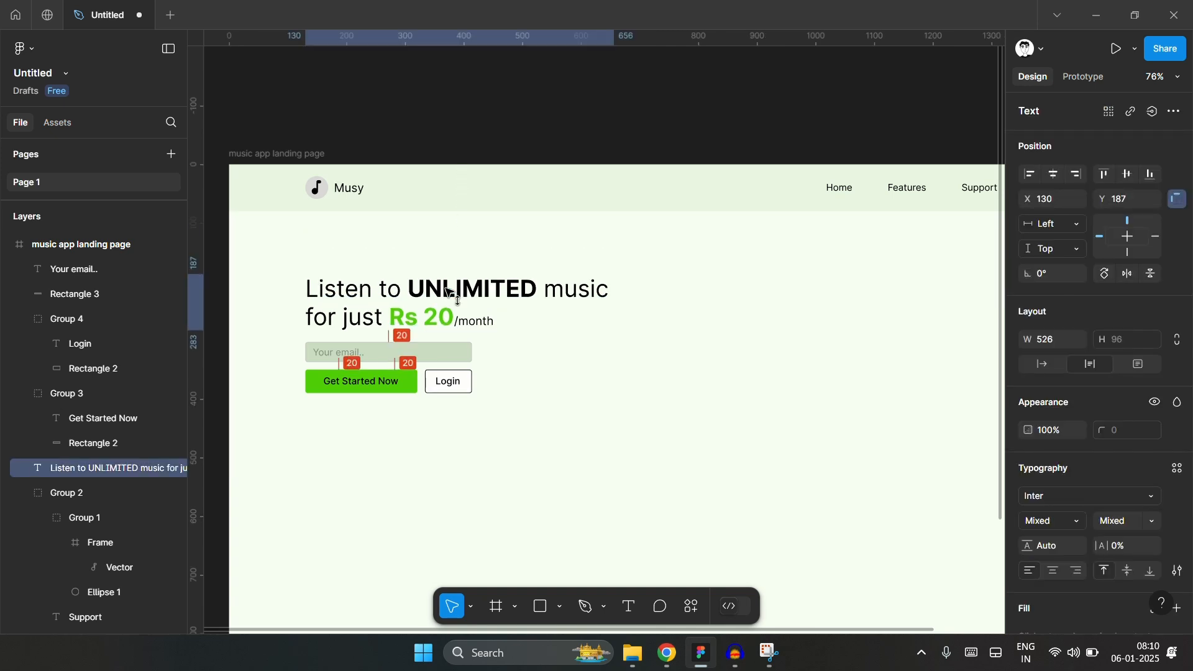
# - Nudge the email field and both buttons down together by 4 px
pyautogui.moveTo(492, 430); pyautogui.dragTo(316, 339)
pyautogui.press('Down')
pyautogui.press('Down')
pyautogui.press('Down')
pyautogui.press('Down')
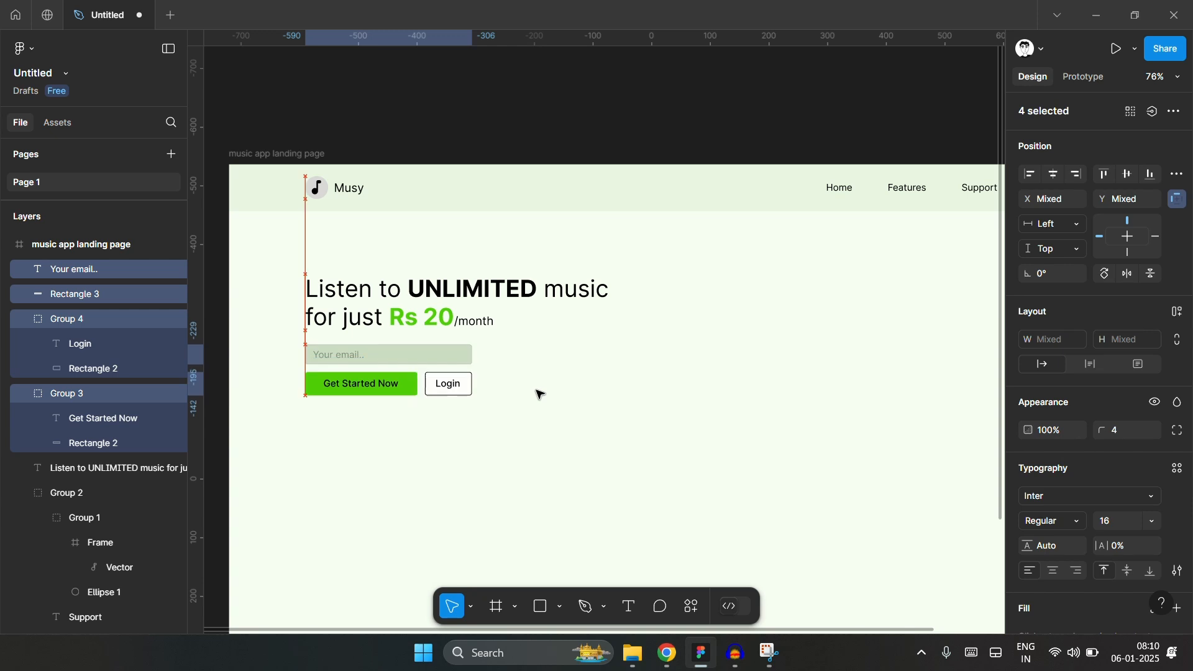
pyautogui.press('Escape')
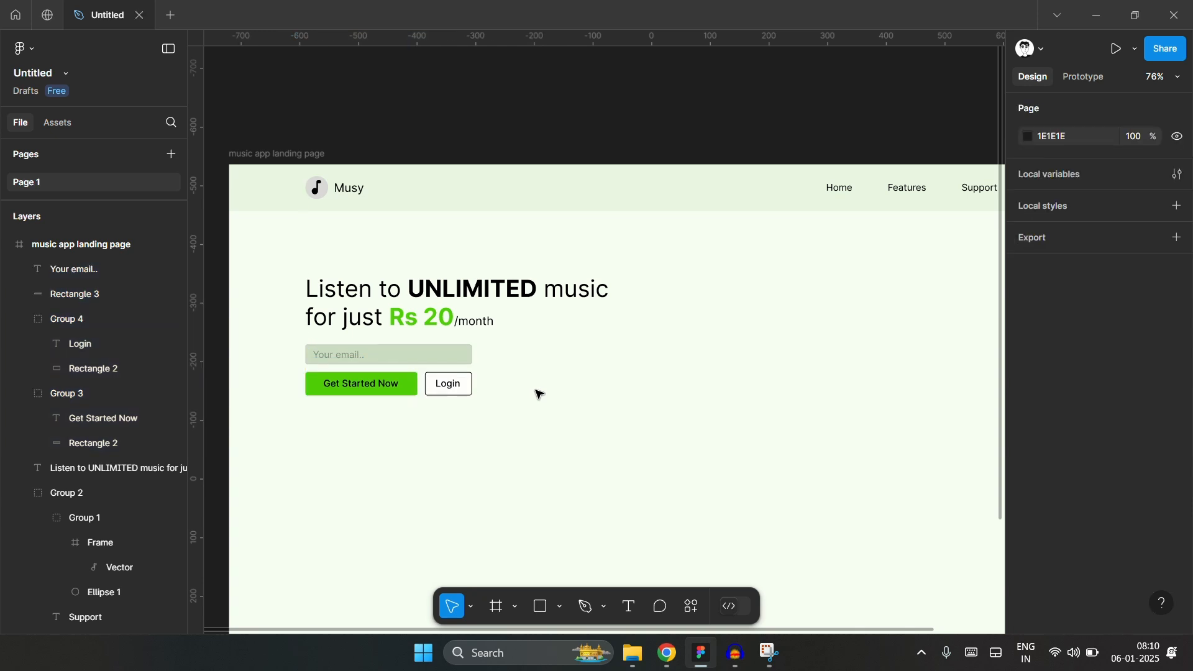
# - Group the headline, email field and both buttons, and center the group vertically in the landing page frame
pyautogui.scroll(-4, 309, 290)
pyautogui.scroll(2, 355, 349)
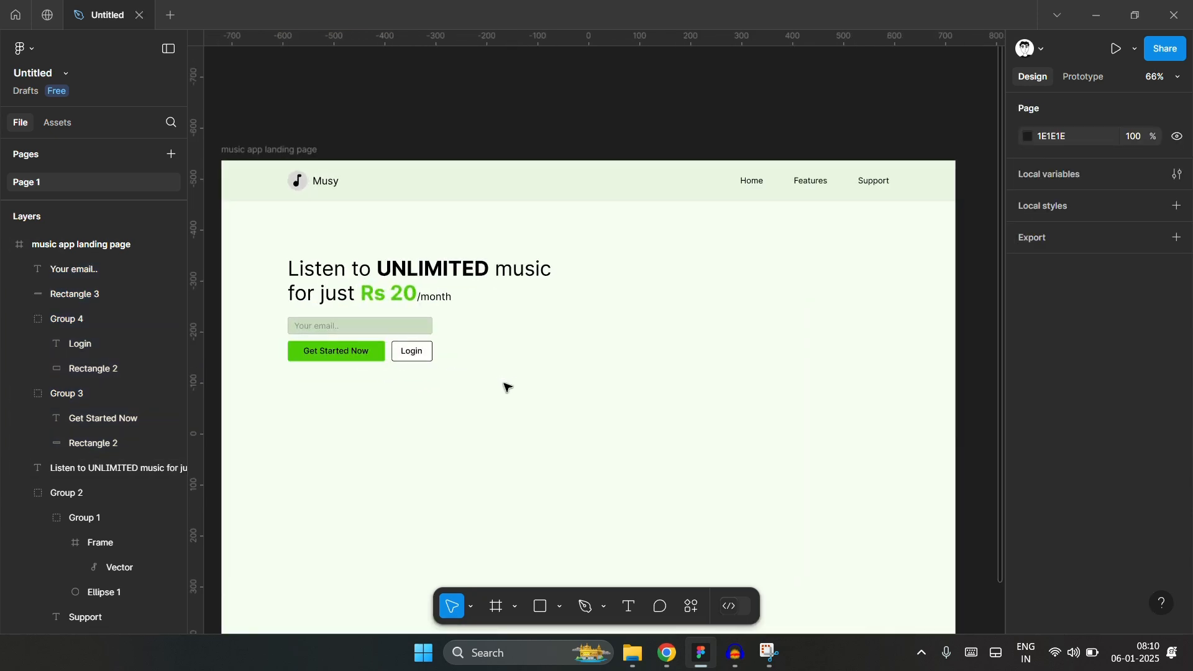
pyautogui.moveTo(274, 248); pyautogui.dragTo(555, 364)
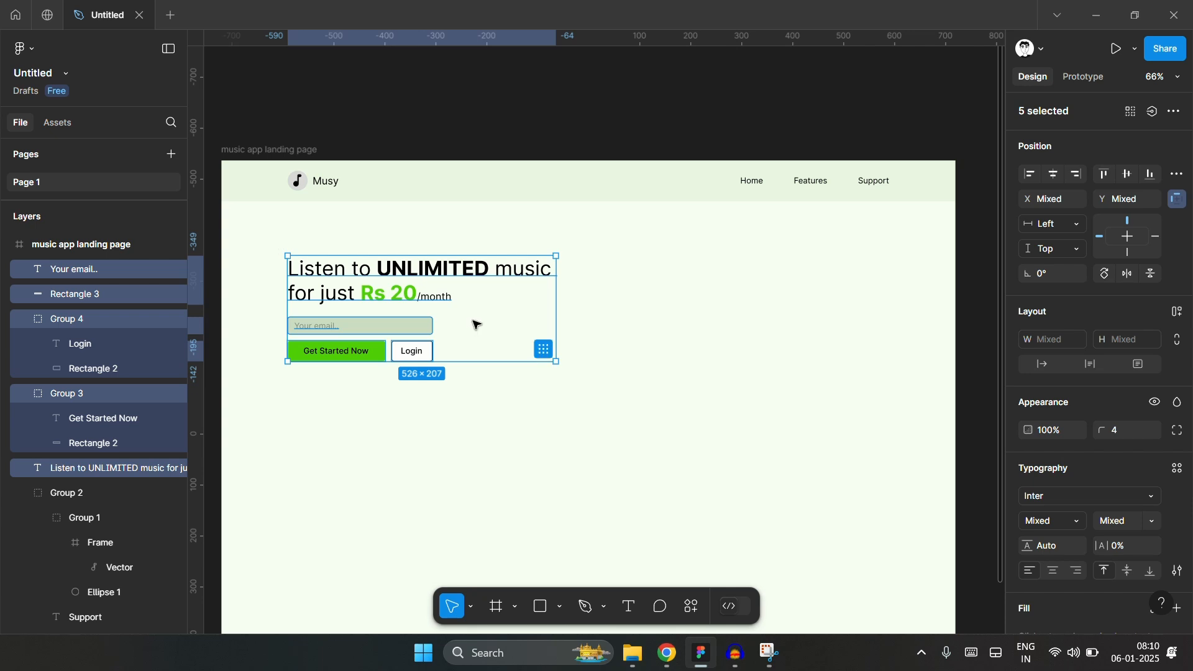
pyautogui.hotkey('ctrl', 'g')
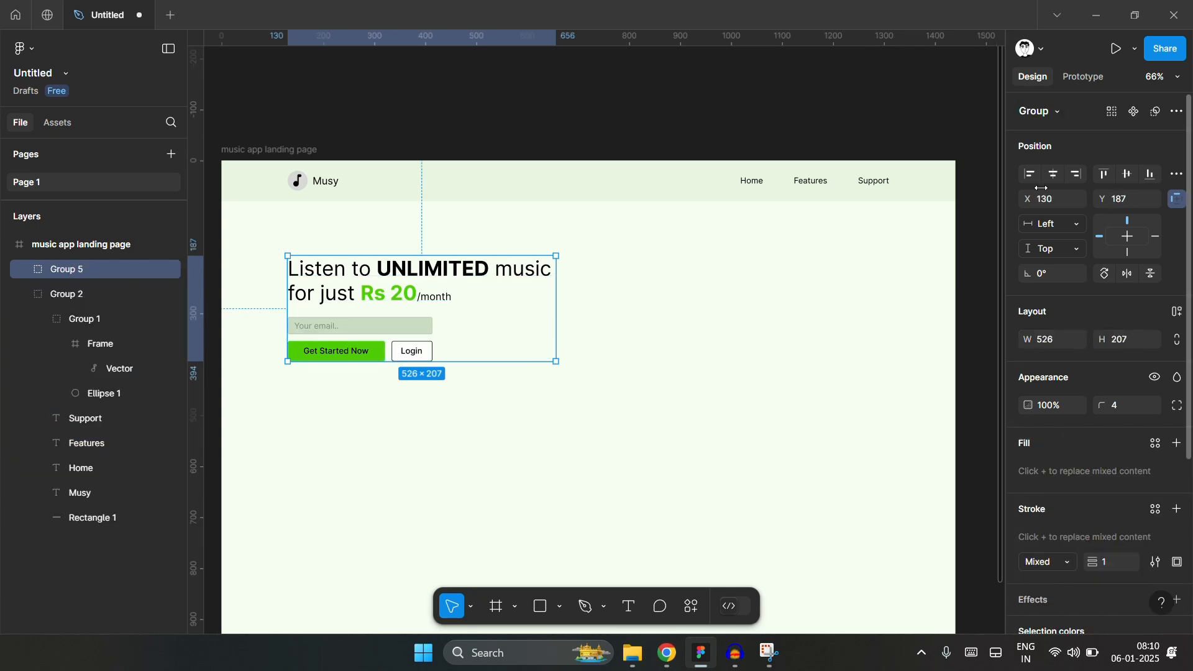
pyautogui.click(1126, 176)
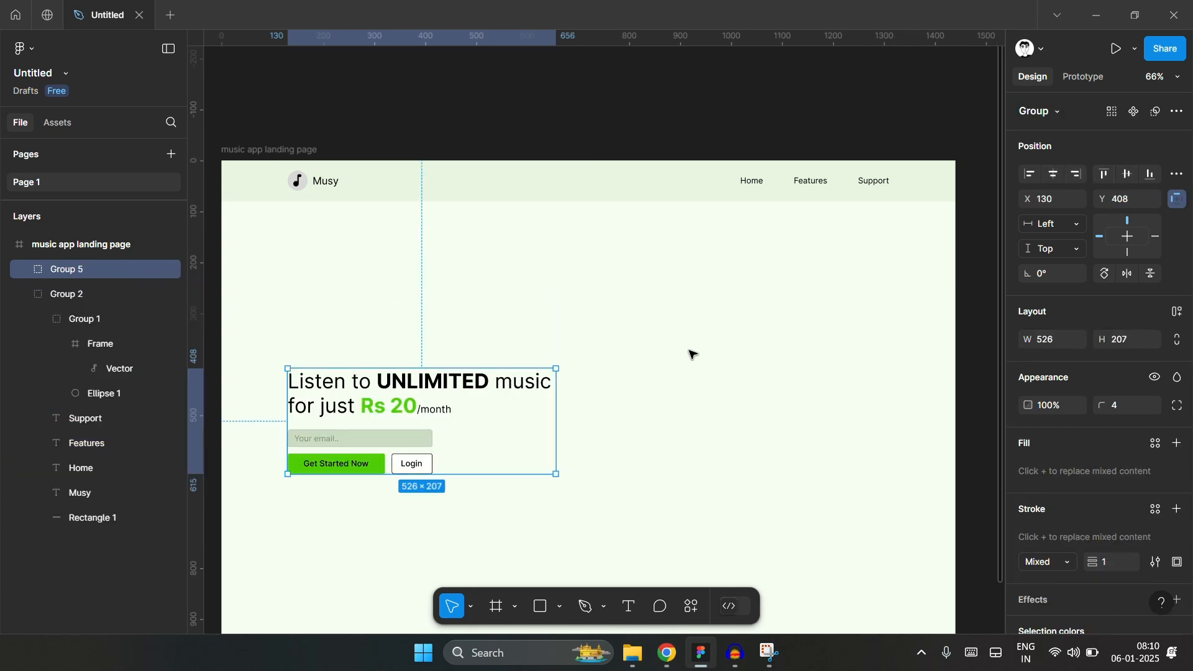
pyautogui.click(687, 355)
pyautogui.scroll(-2, 687, 355)
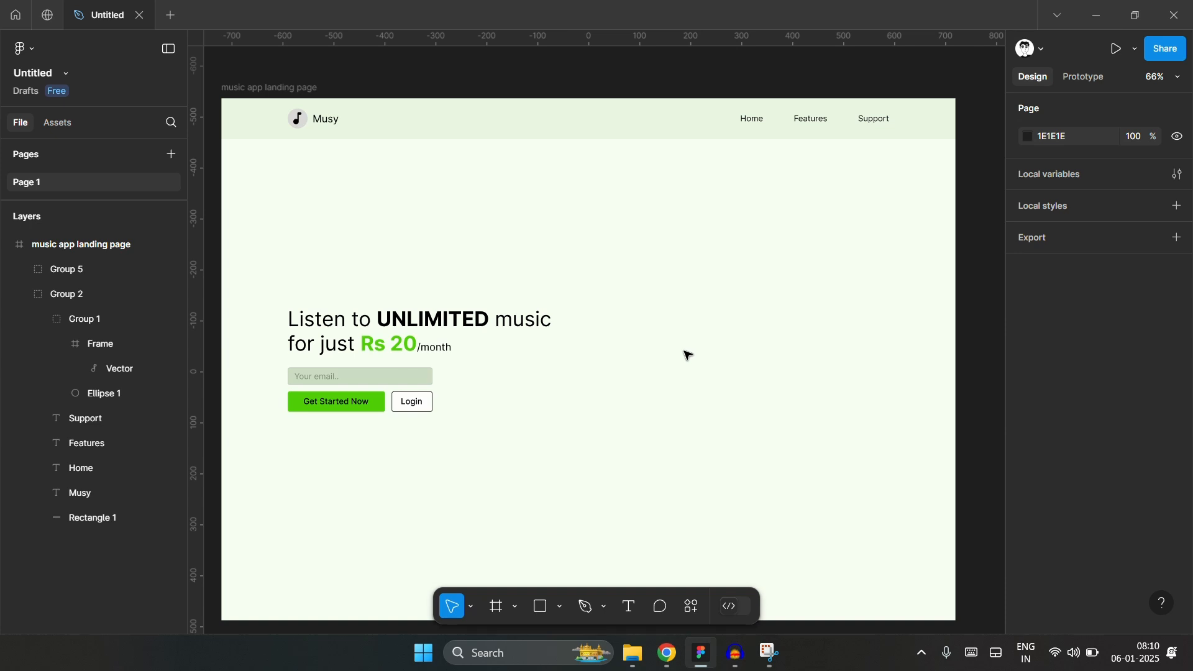
pyautogui.scroll(-1, 687, 355)
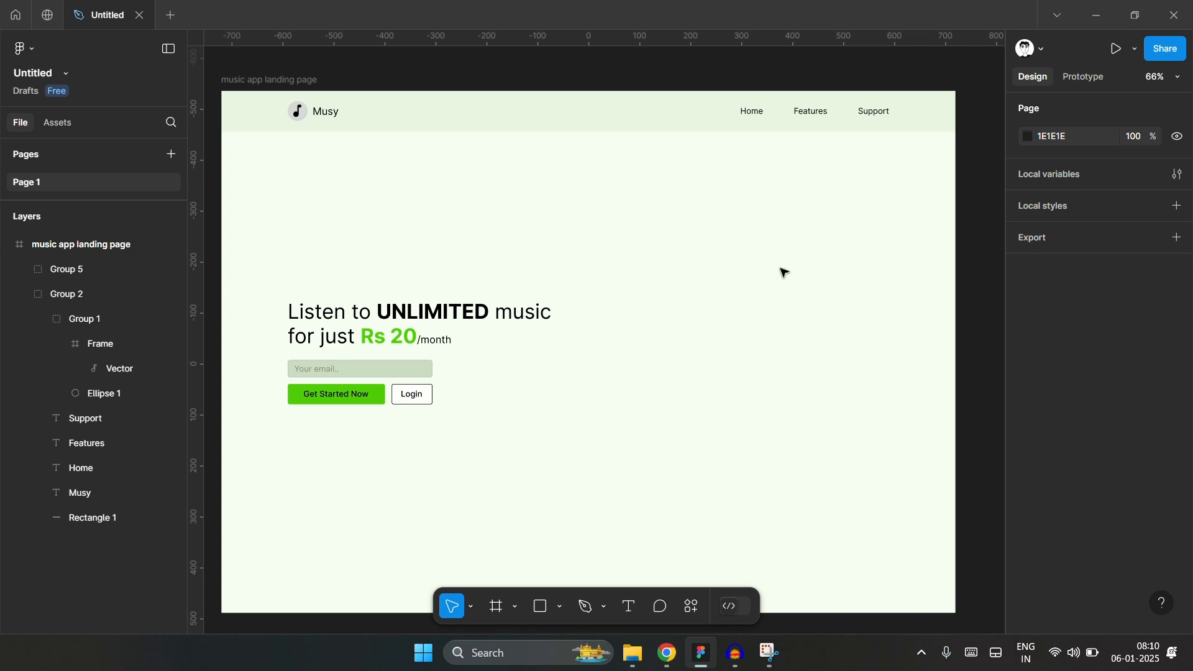
# - Draw a rectangle about 354 × 487 beside the headline group, below the navigation links, and fully round its corners to radius 177
pyautogui.click(558, 607)
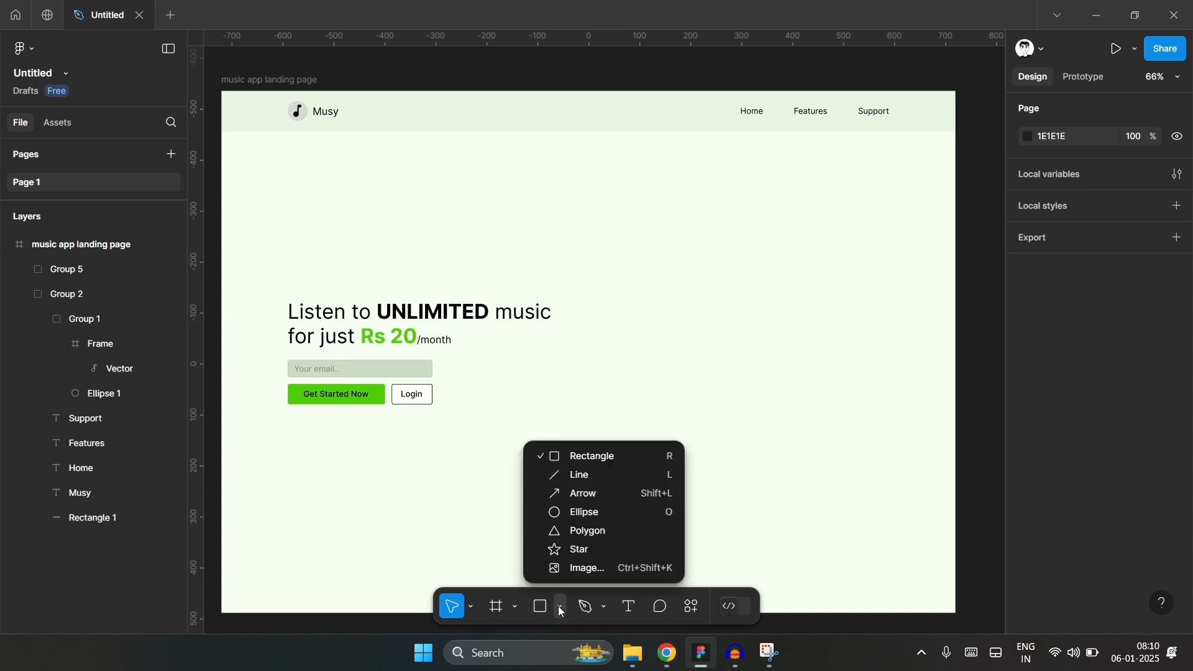
pyautogui.click(542, 609)
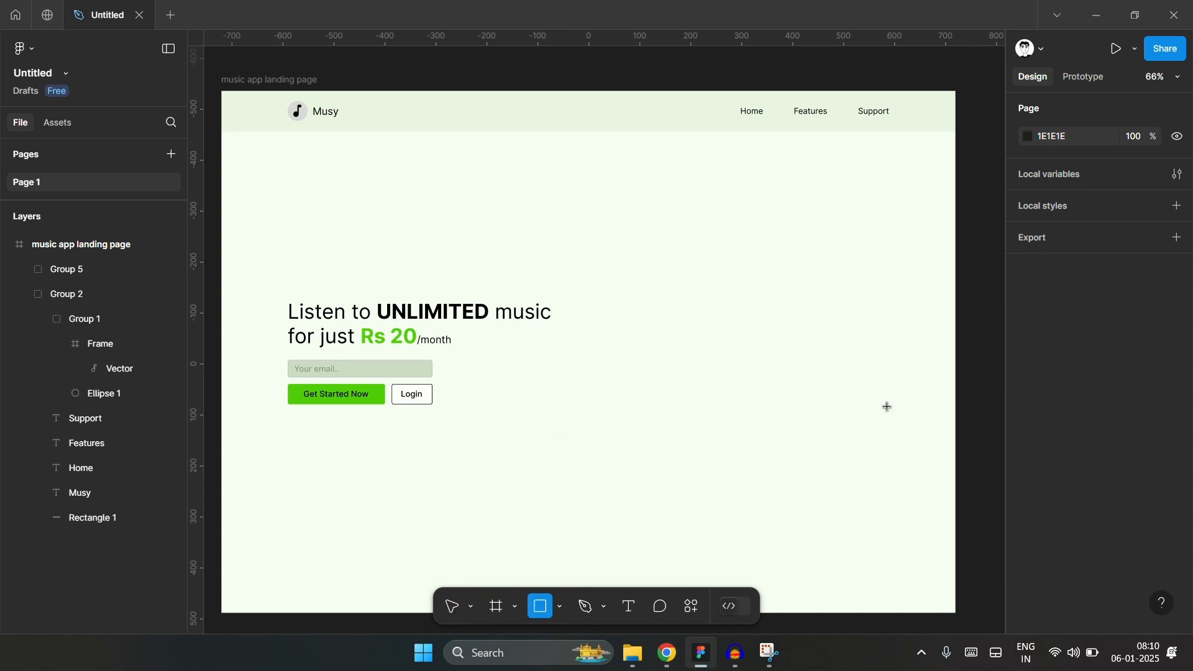
pyautogui.moveTo(709, 255); pyautogui.dragTo(893, 467)
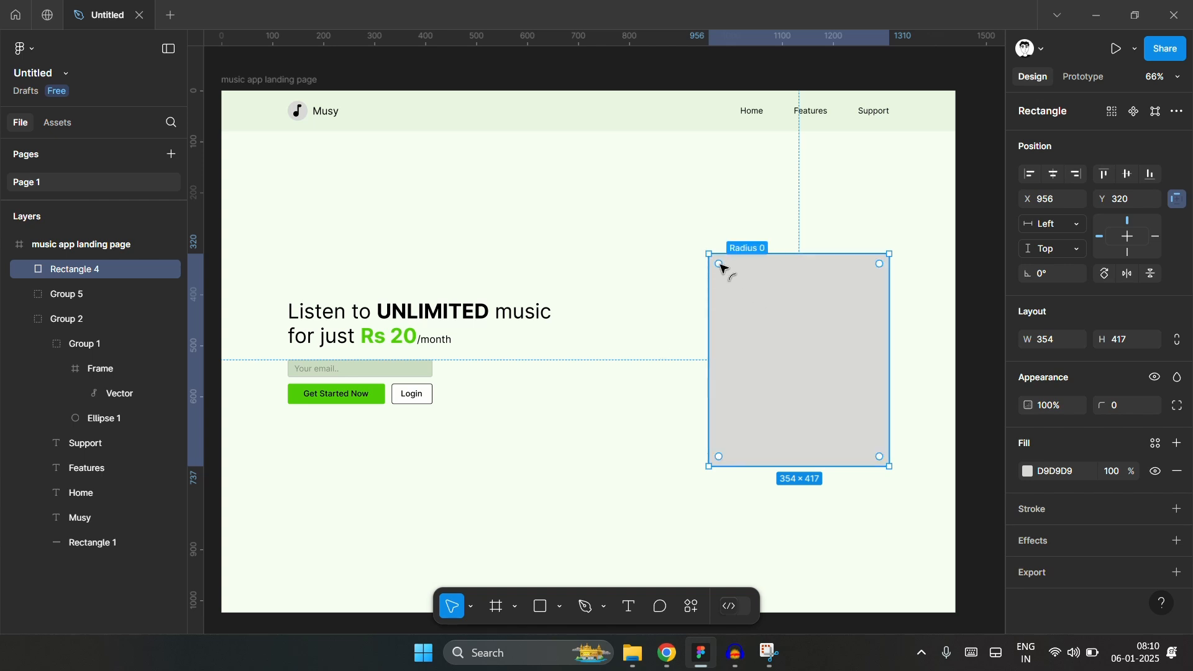
pyautogui.moveTo(777, 253); pyautogui.dragTo(986, 381)
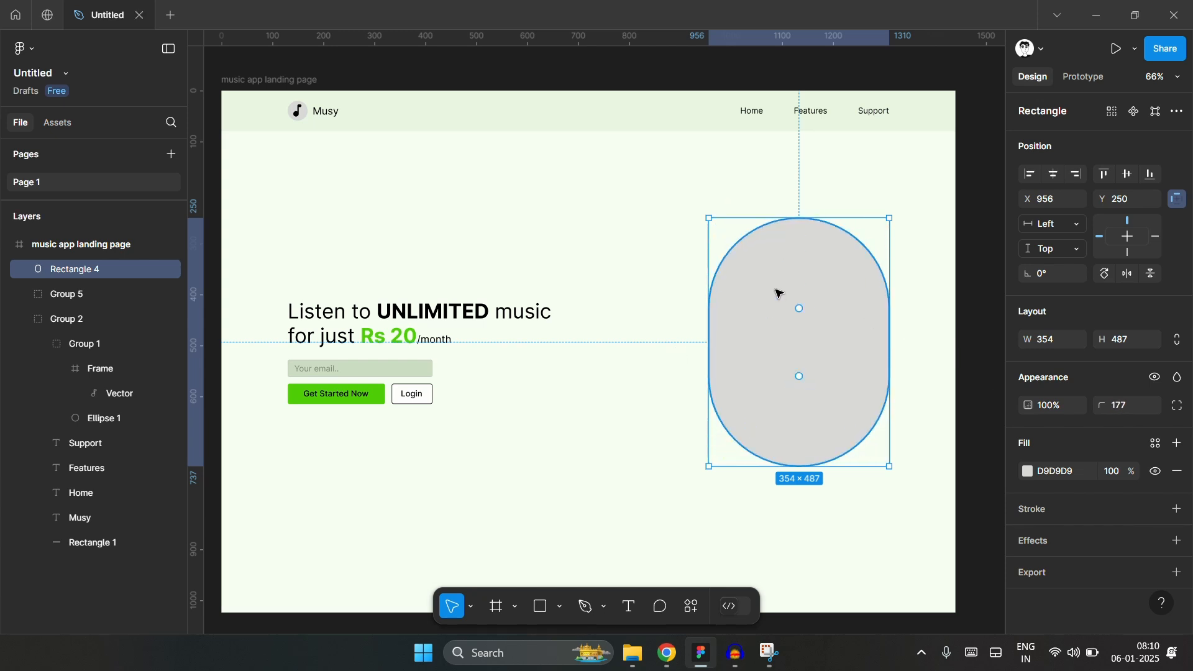
pyautogui.click(659, 318)
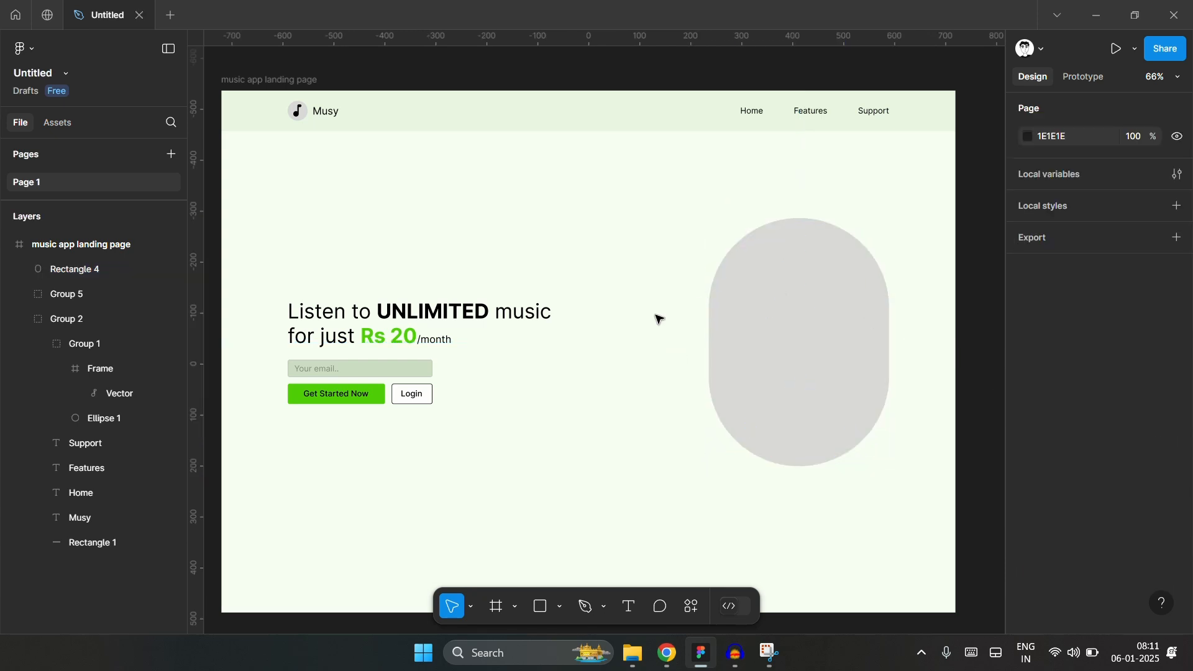
pyautogui.click(764, 324)
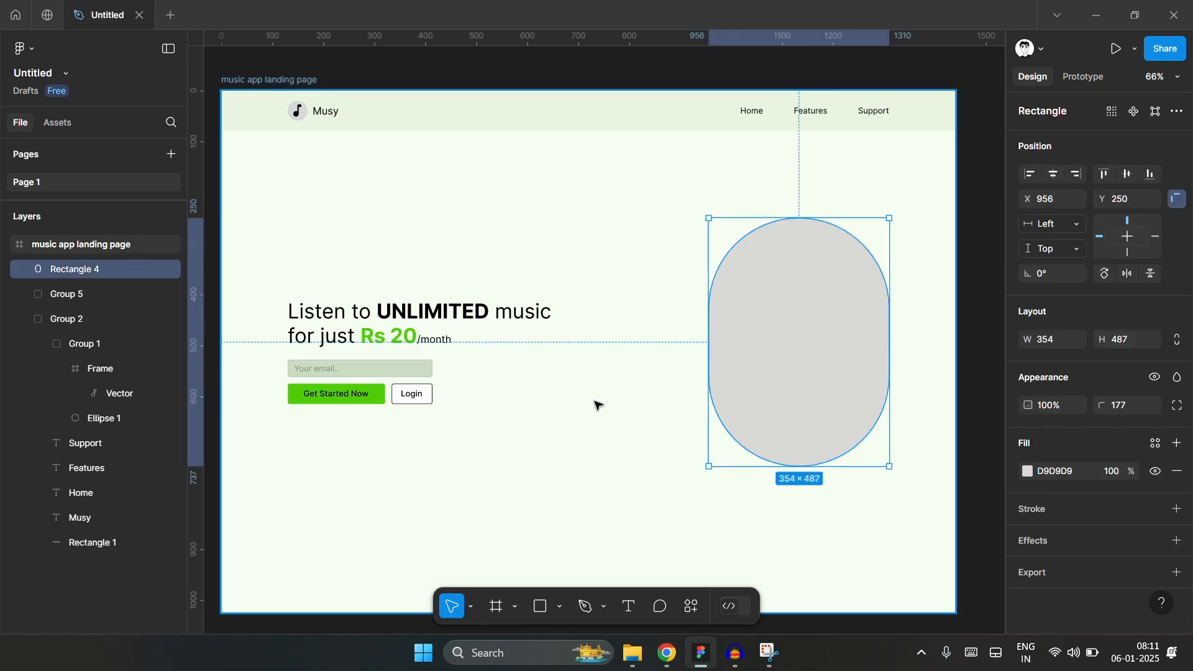
# - Switch to Chrome, view the Unsplash photo of the woman with headphones, and return to the "listen music" photo results
pyautogui.click(666, 653)
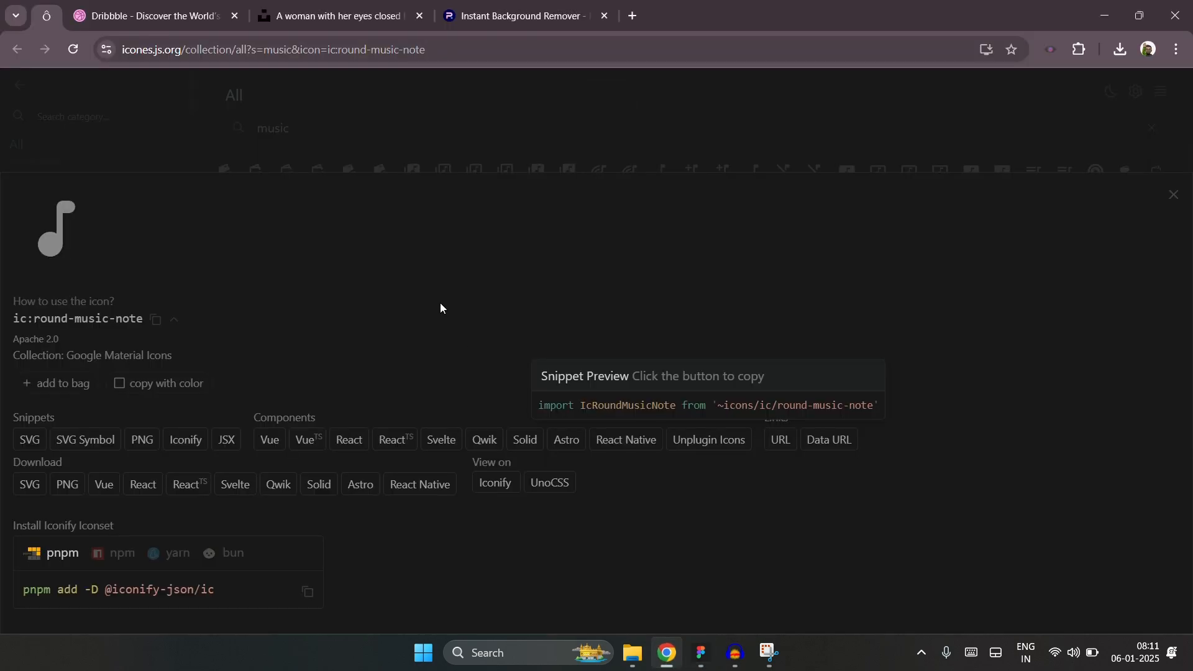
pyautogui.click(418, 128)
pyautogui.click(348, 11)
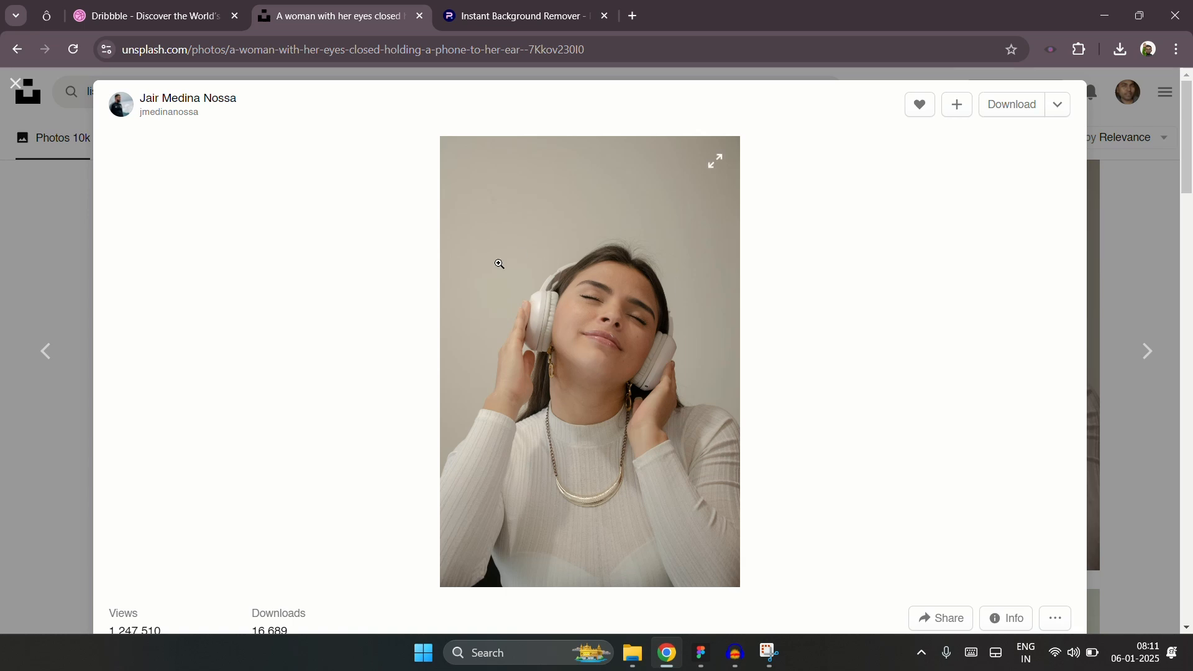
pyautogui.click(14, 84)
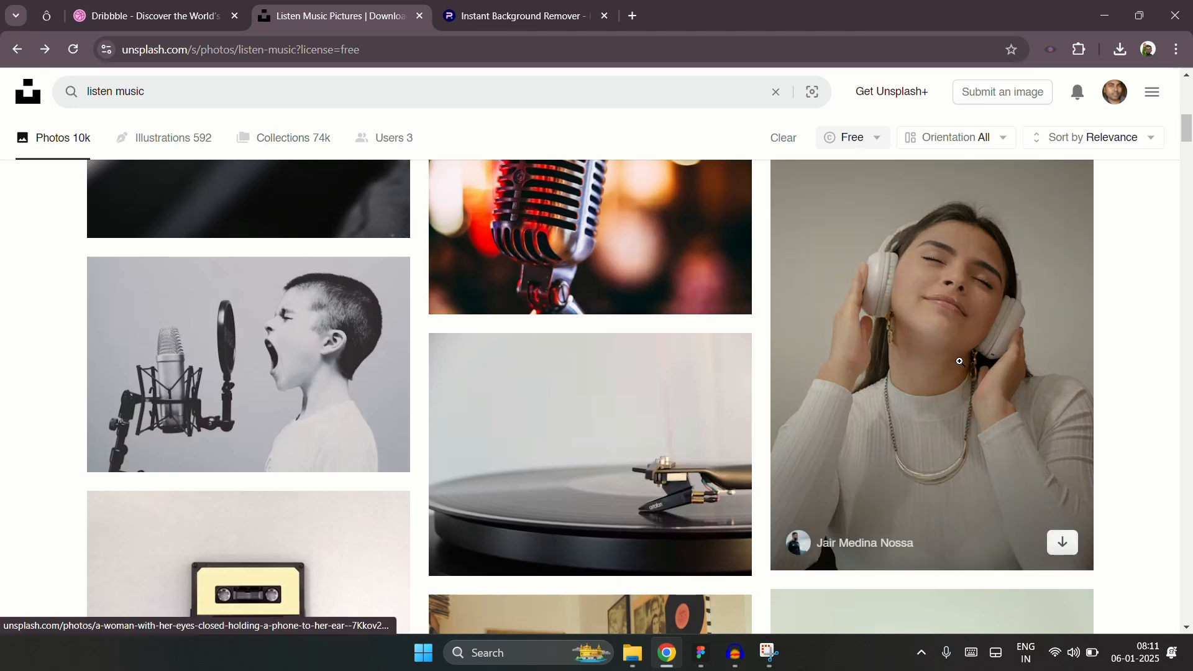
# - Open the free photo of the woman in white headphones and bring its downloaded file into the music app landing page frame in Figma
pyautogui.click(864, 144)
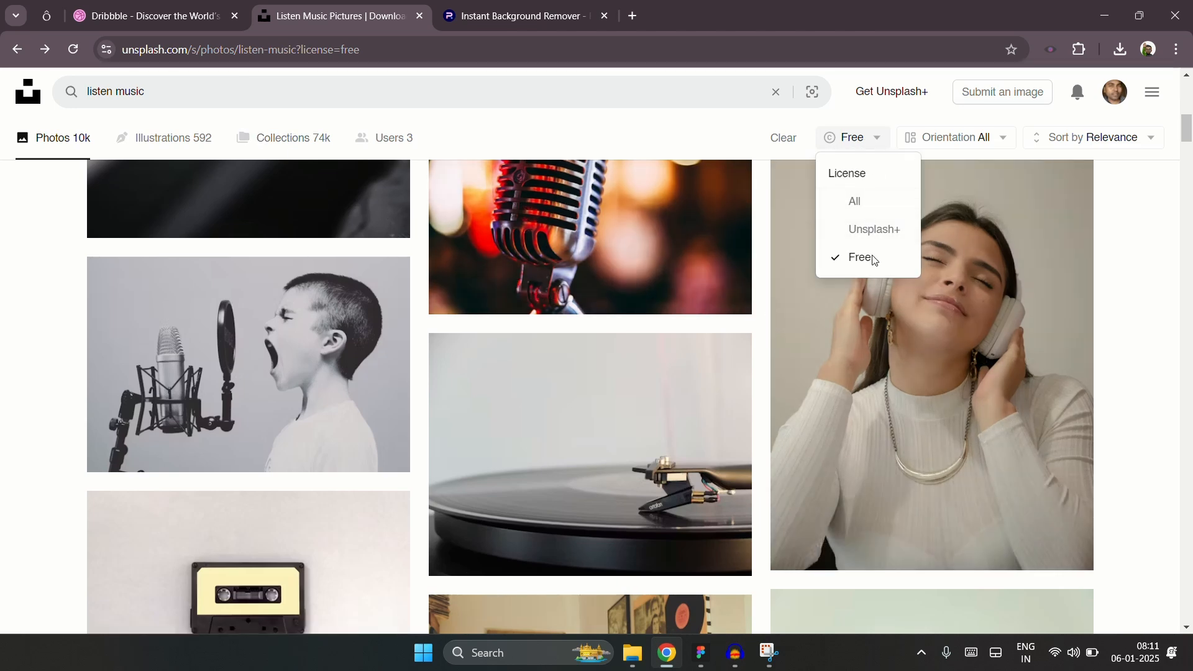
pyautogui.click(695, 128)
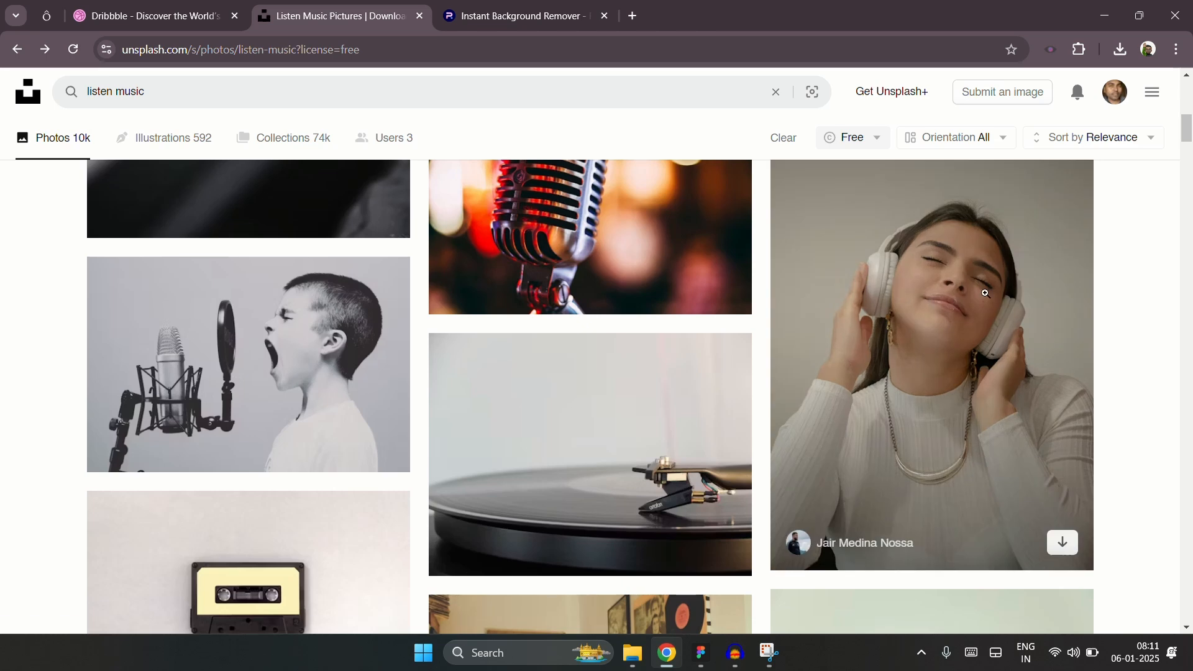
pyautogui.click(978, 342)
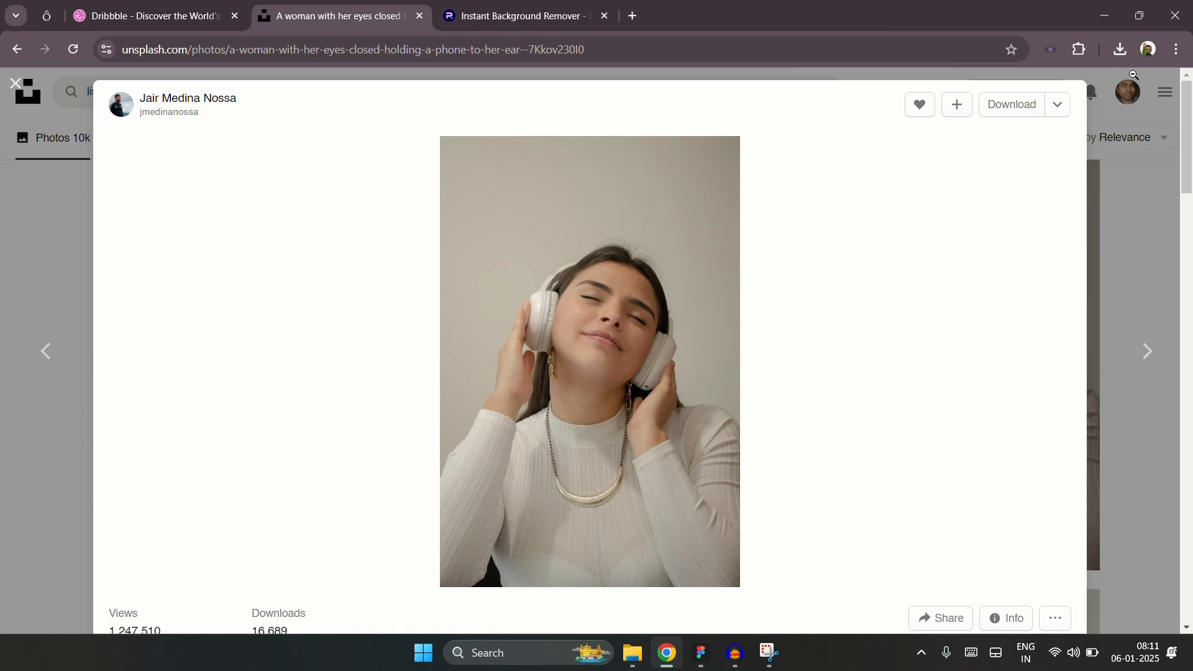
pyautogui.click(1123, 50)
pyautogui.moveTo(1046, 158); pyautogui.dragTo(632, 434)
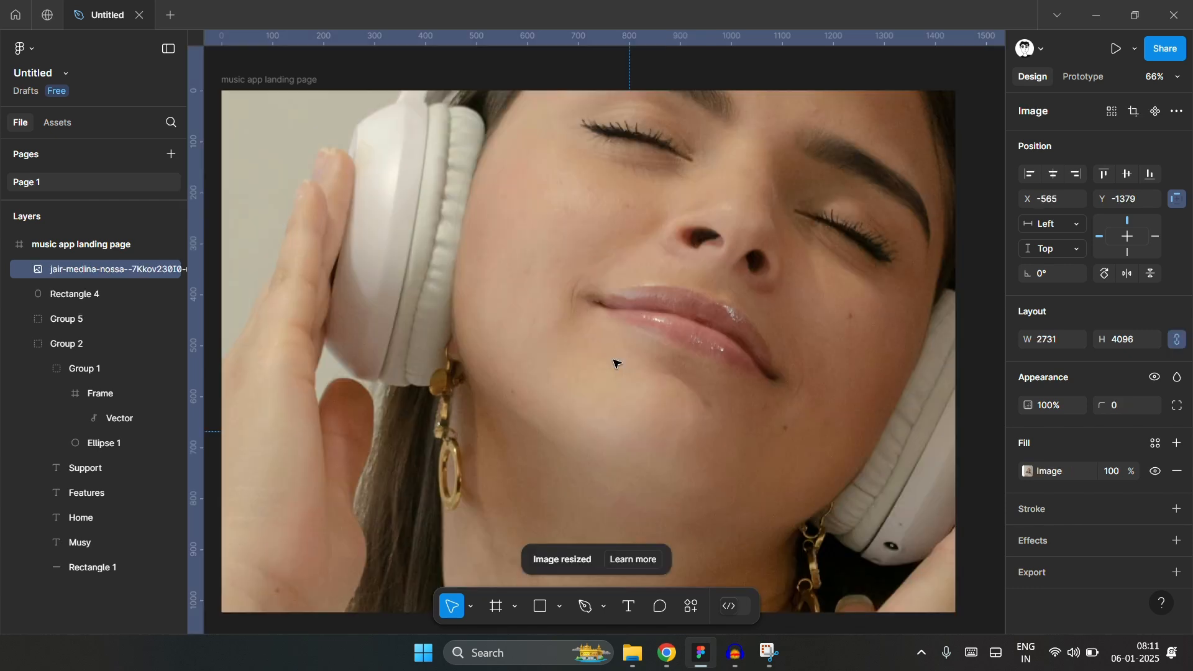
# - Move the imported headphones photo off the landing page artwork to the empty canvas area beside it
pyautogui.scroll(-6, 615, 364)
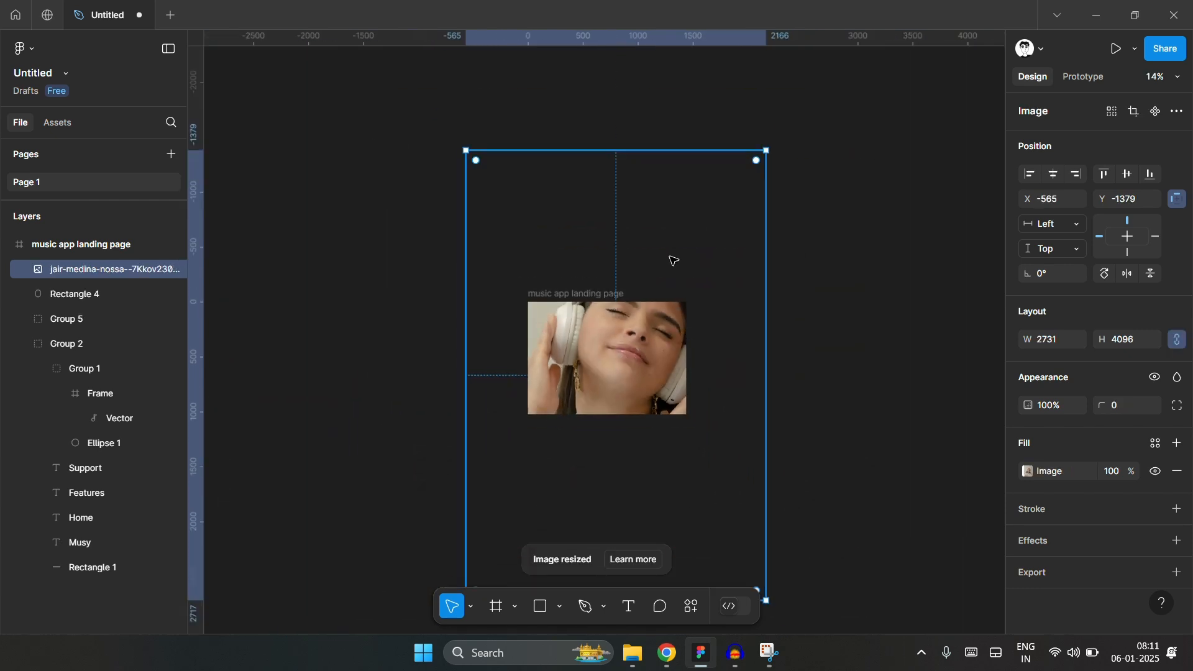
pyautogui.moveTo(730, 245); pyautogui.dragTo(951, 359)
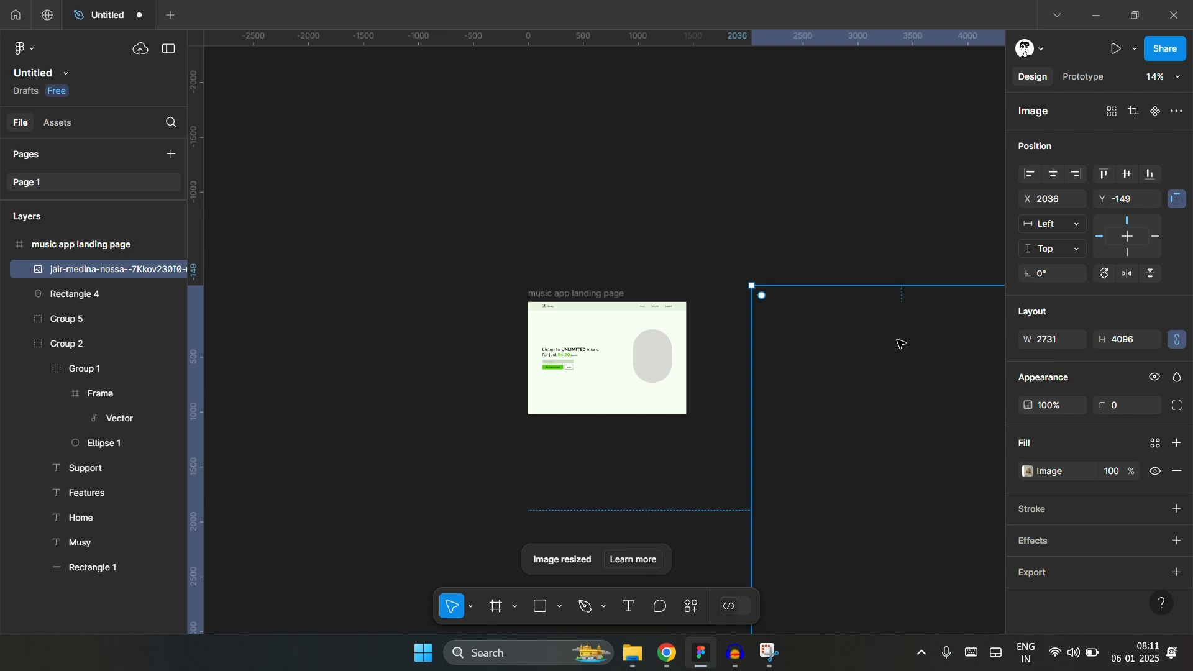
pyautogui.hscroll(1, 675, 248)
pyautogui.hscroll(5, 675, 248)
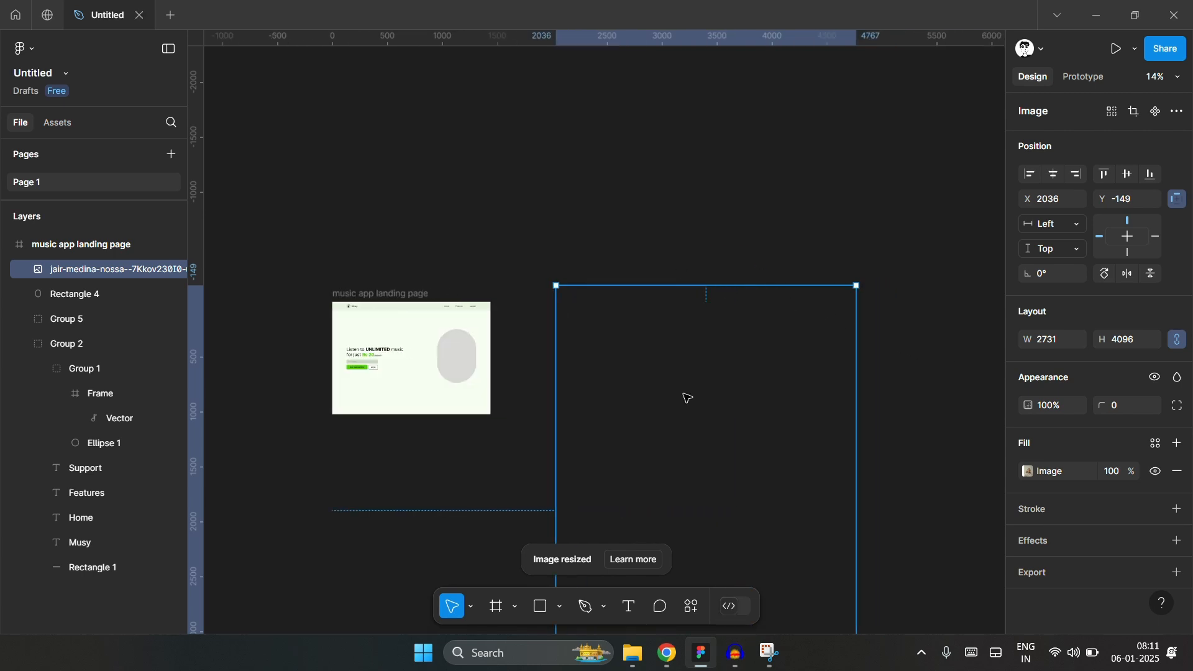
pyautogui.moveTo(684, 398); pyautogui.dragTo(684, 266)
pyautogui.click(889, 344)
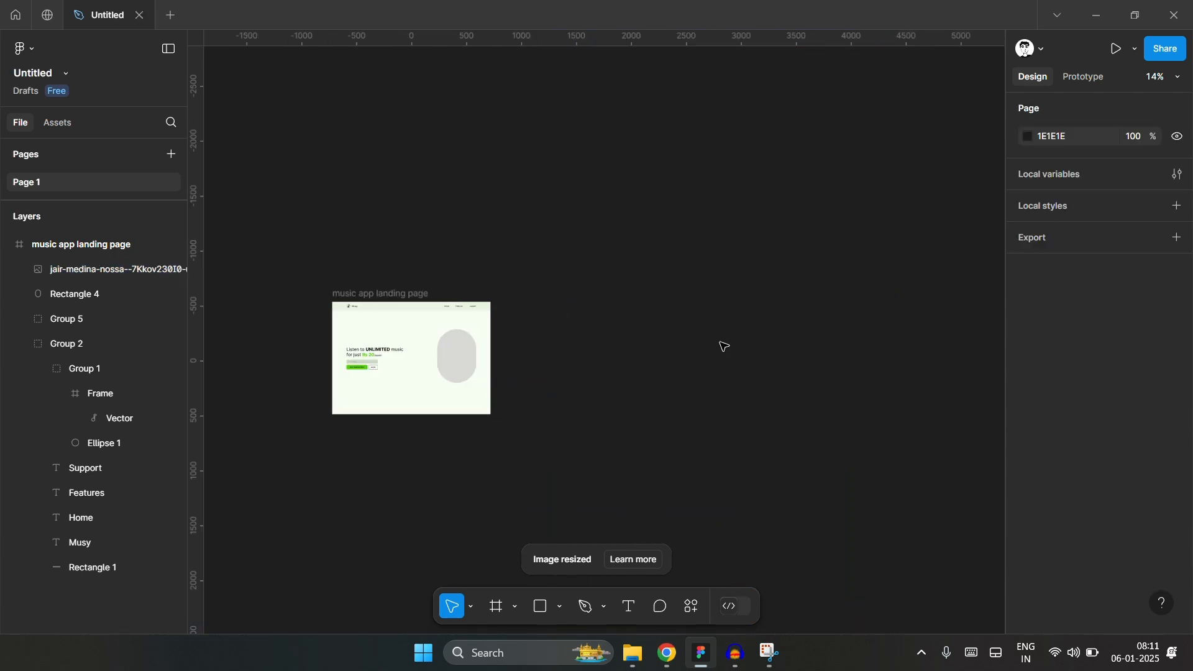
# - Take the photo out of the landing page frame so it becomes a separate top-level layer on the canvas
pyautogui.moveTo(912, 323); pyautogui.dragTo(484, 340)
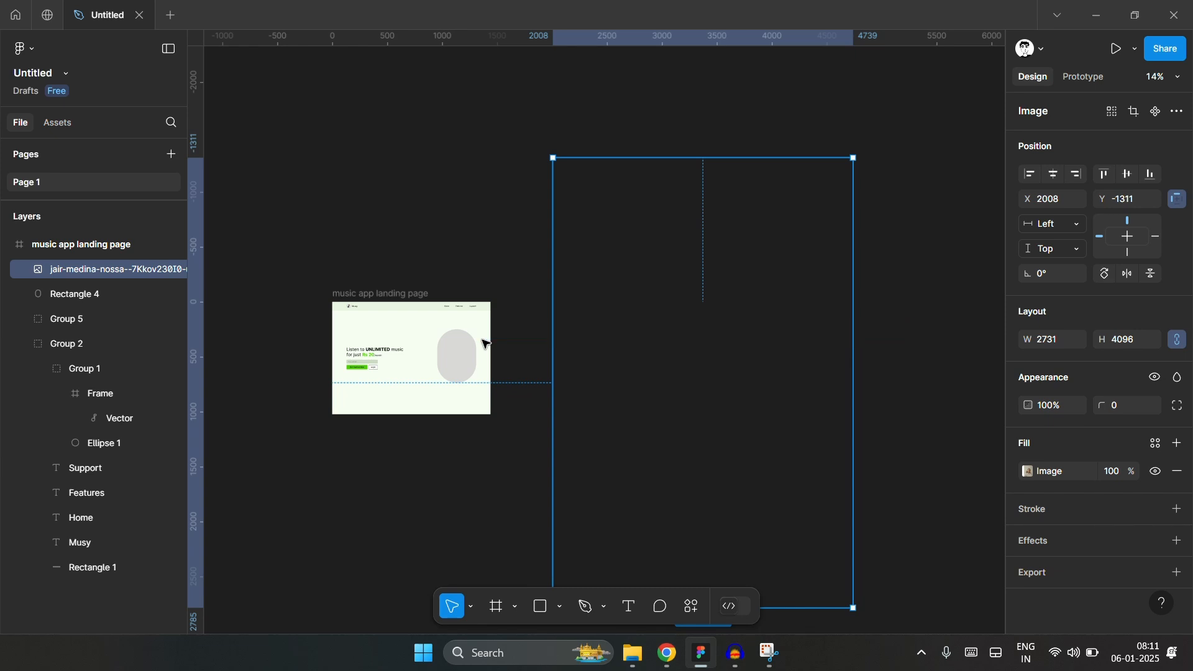
pyautogui.press('Delete')
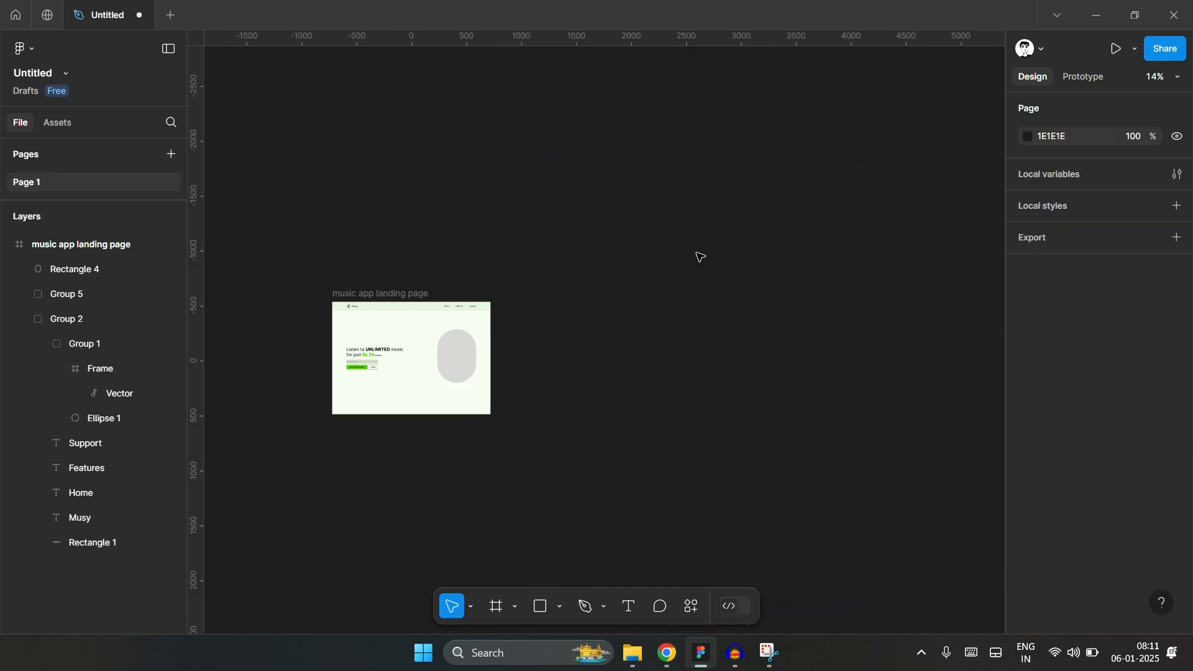
pyautogui.hotkey('ctrl', 'z')
pyautogui.click(519, 219)
pyautogui.scroll(-2, 520, 218)
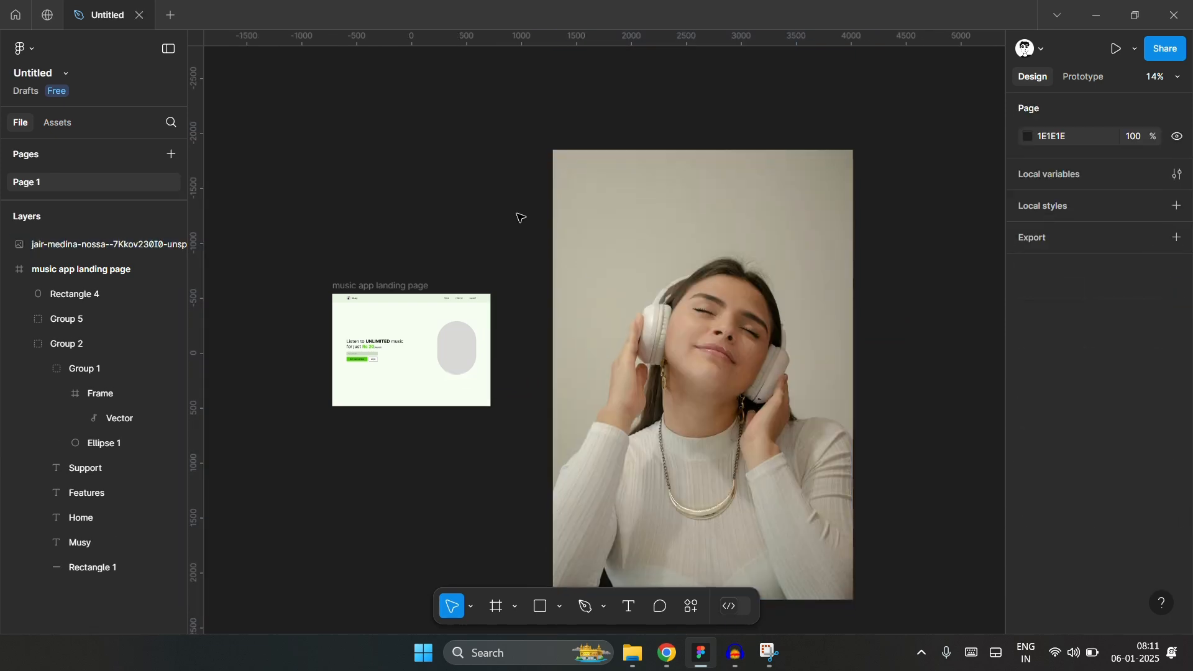
# - Scale the photo down proportionally to about 826 × 1239 and place it beside the landing page frame
pyautogui.click(658, 242)
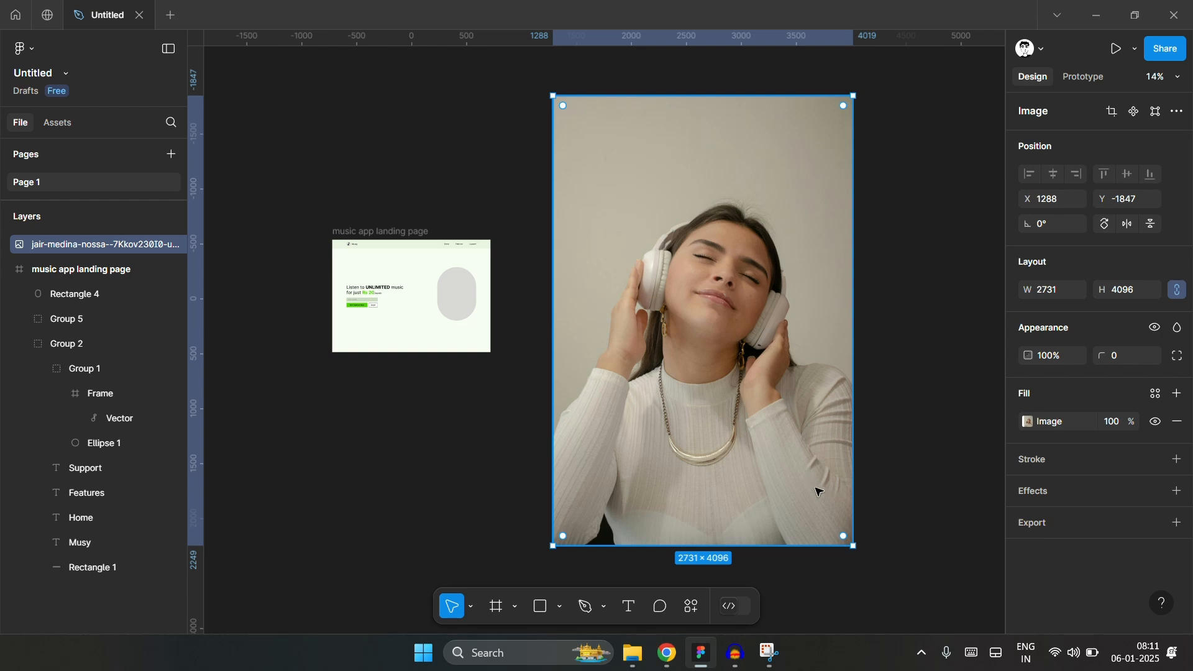
pyautogui.moveTo(854, 545); pyautogui.dragTo(600, 216)
pyautogui.moveTo(597, 160); pyautogui.dragTo(591, 291)
pyautogui.scroll(5, 346, 262)
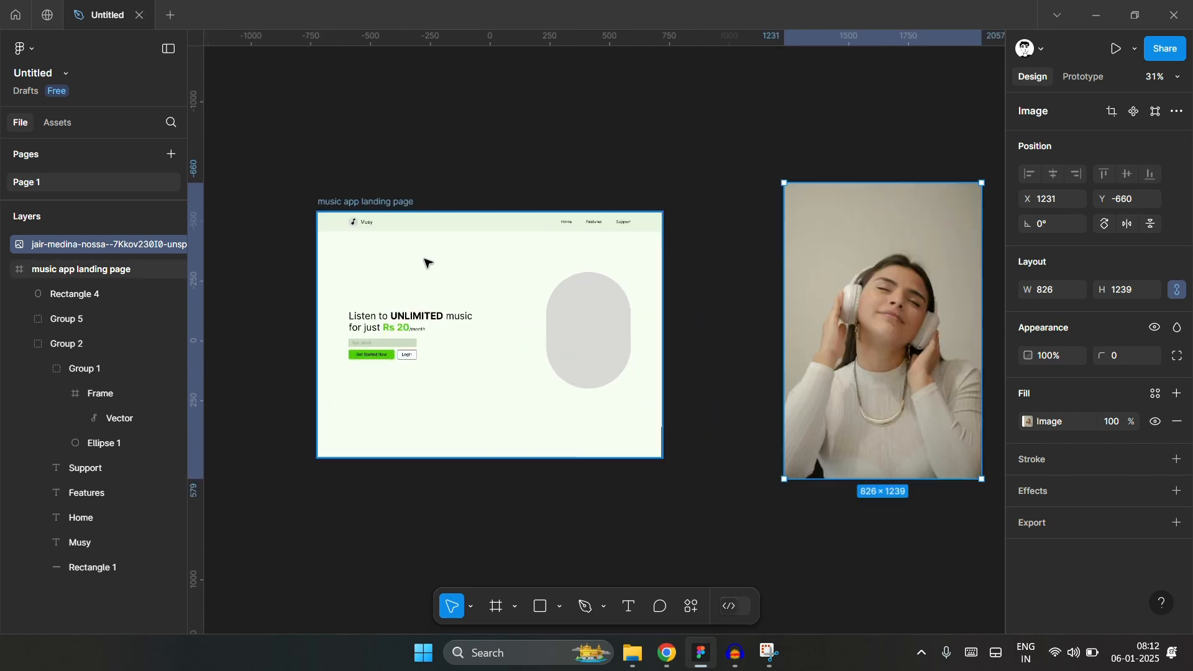
# - Duplicate the photo into the landing page frame and scale the copy down to about 452 × 678
pyautogui.scroll(3, 426, 263)
pyautogui.click(826, 296)
pyautogui.hscroll(2, 801, 296)
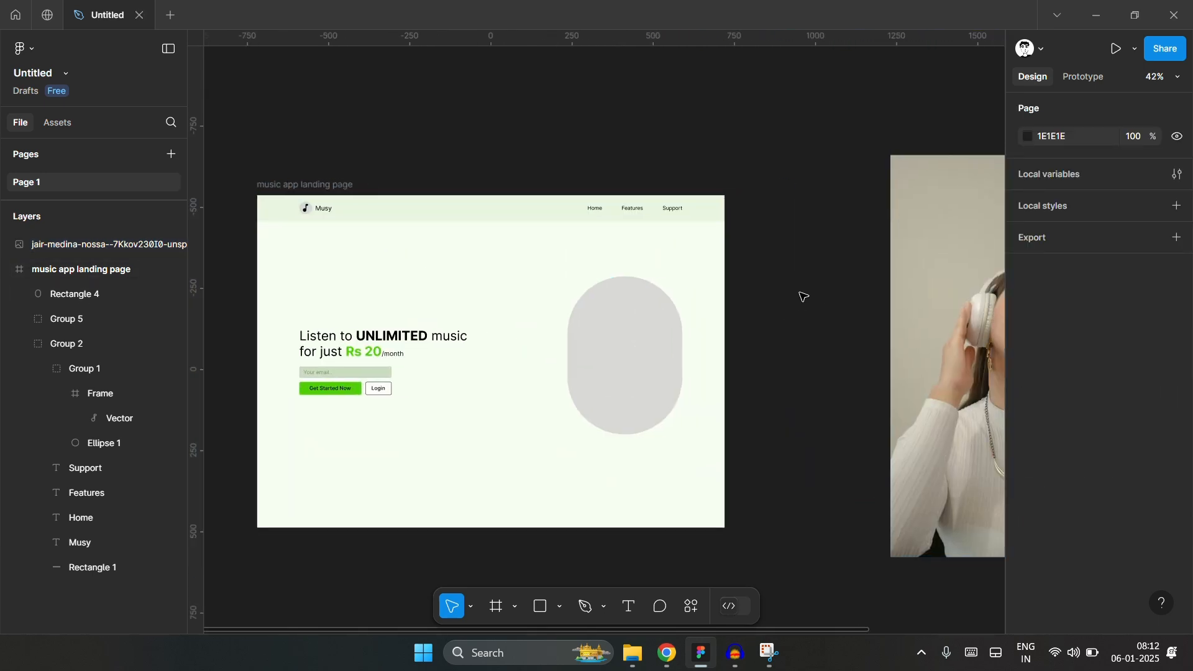
pyautogui.hscroll(1, 804, 296)
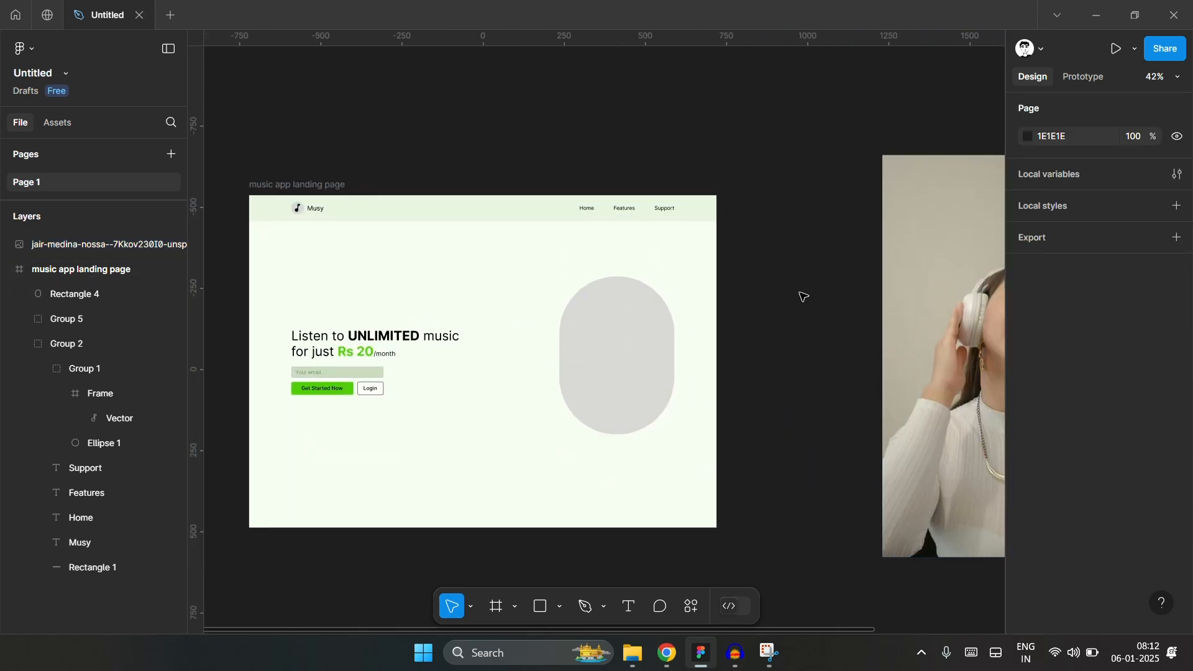
pyautogui.click(948, 331)
pyautogui.moveTo(970, 309); pyautogui.dragTo(569, 376)
pyautogui.scroll(-3, 753, 513)
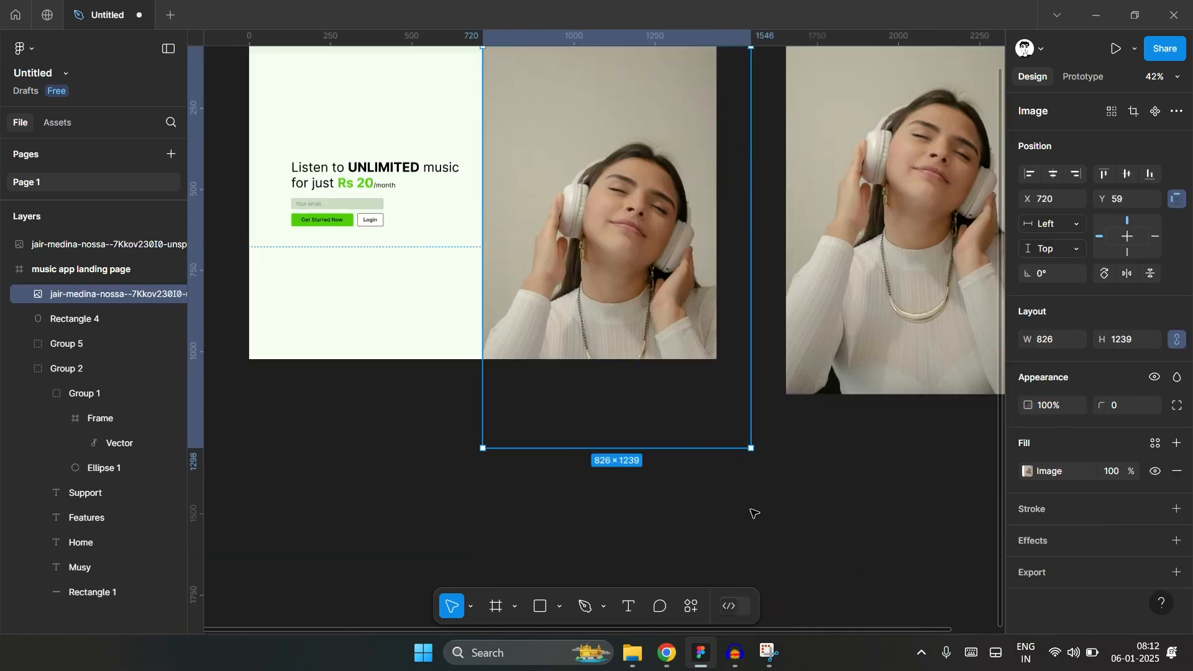
pyautogui.moveTo(752, 452); pyautogui.dragTo(629, 267)
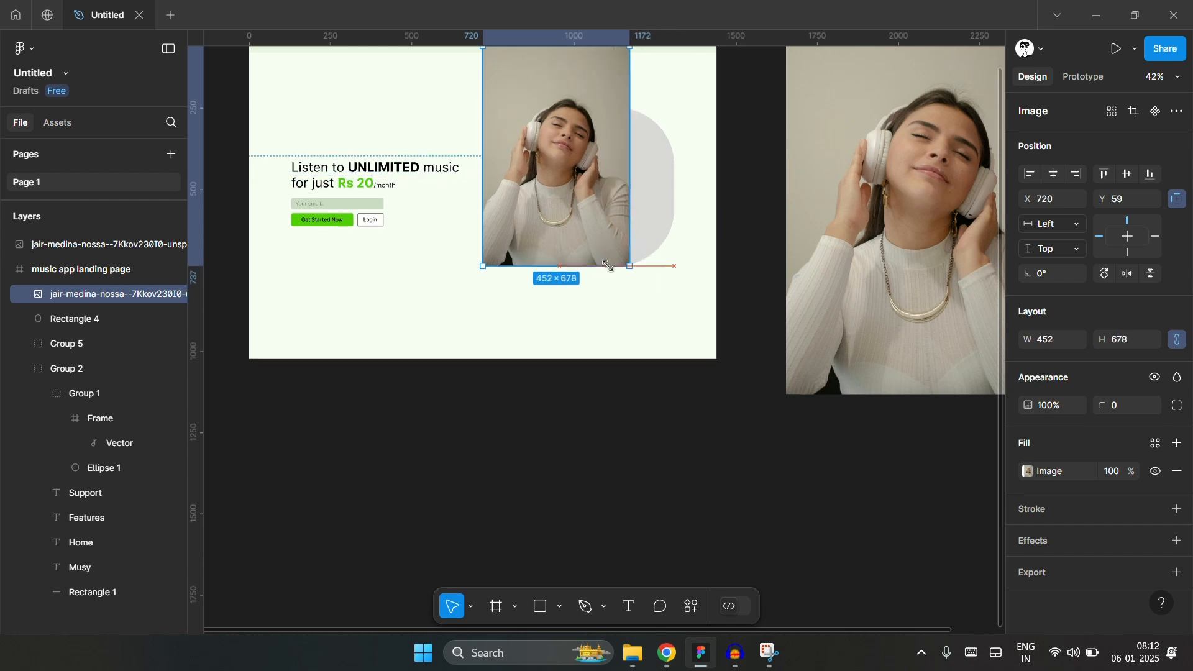
# - Position the photo copy over the grey rounded rectangle and scale it down to about 389 × 584
pyautogui.scroll(3, 666, 275)
pyautogui.scroll(5, 637, 233)
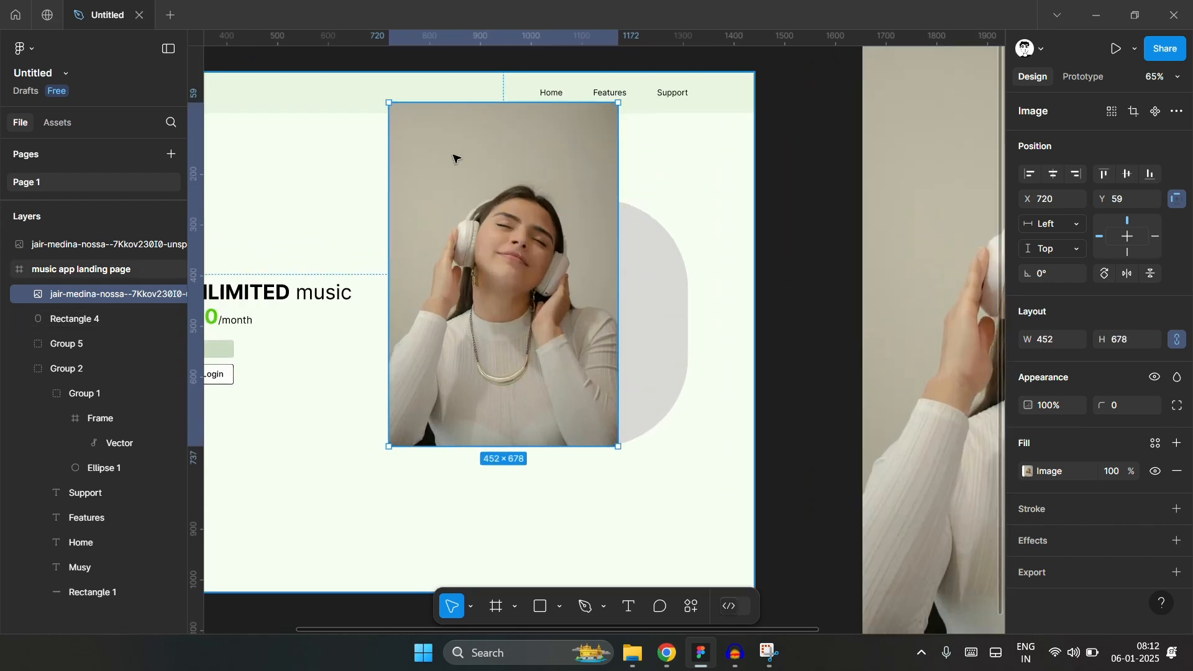
pyautogui.moveTo(456, 155); pyautogui.dragTo(559, 191)
pyautogui.moveTo(558, 187); pyautogui.dragTo(558, 188)
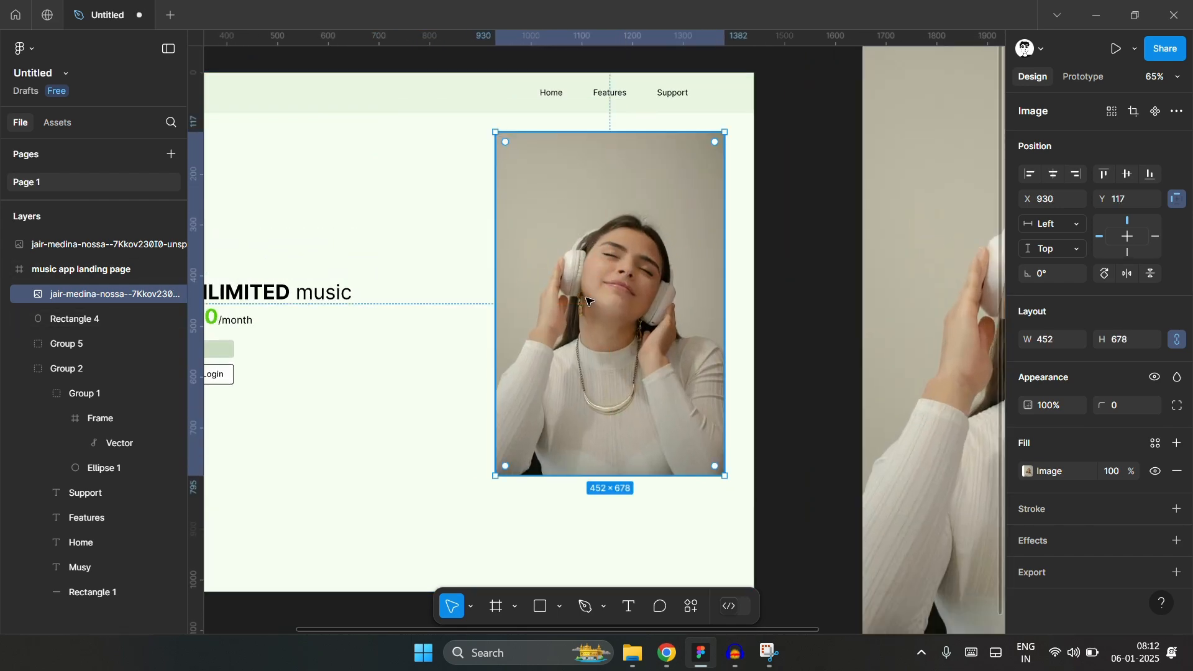
pyautogui.moveTo(496, 133); pyautogui.dragTo(527, 179)
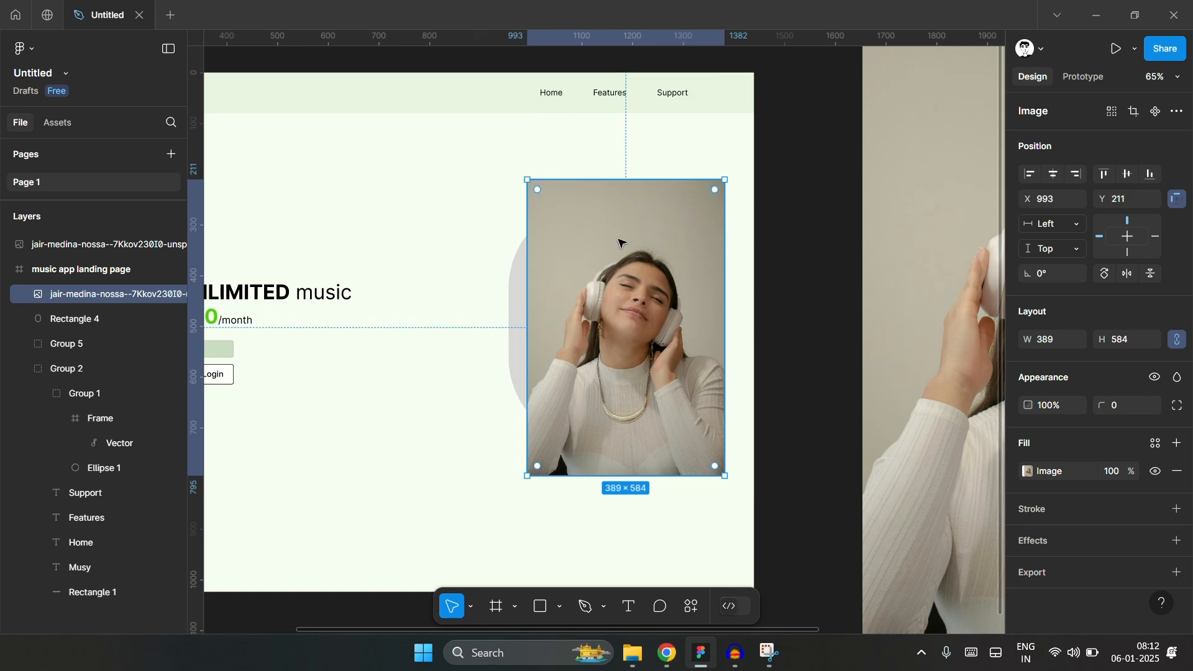
pyautogui.moveTo(694, 254); pyautogui.dragTo(605, 256)
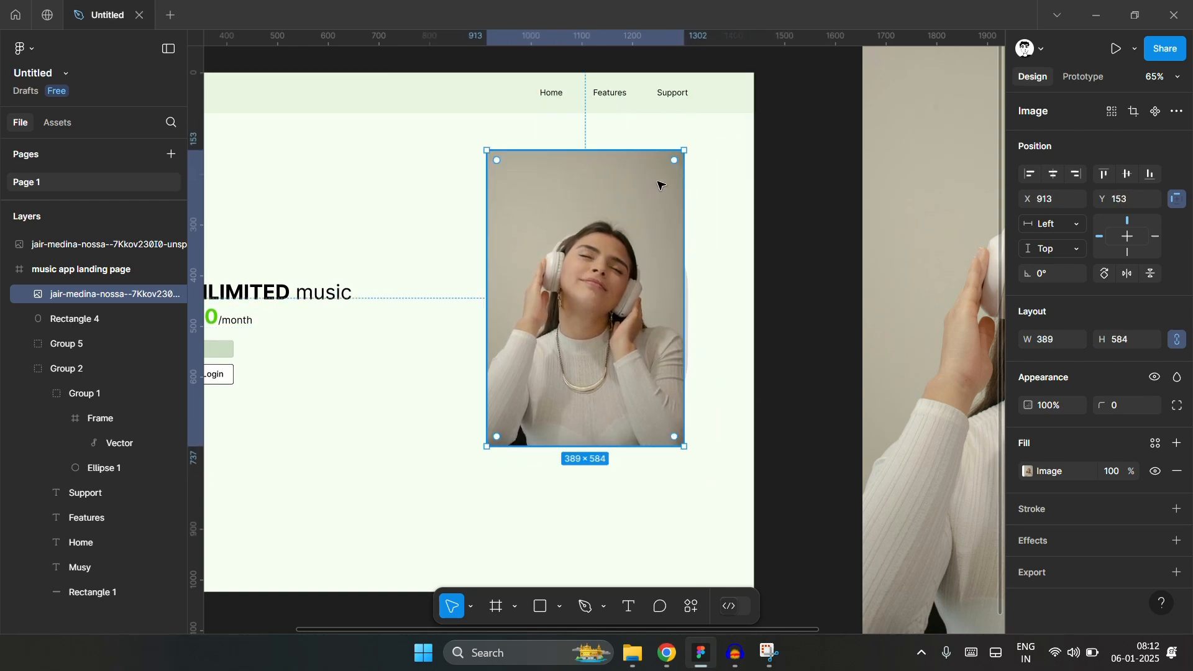
pyautogui.click(678, 483)
# - Move the photo copy aside and set the grey rounded rectangle's fill to dark grey 303030
pyautogui.click(594, 334)
pyautogui.moveTo(593, 334); pyautogui.dragTo(427, 316)
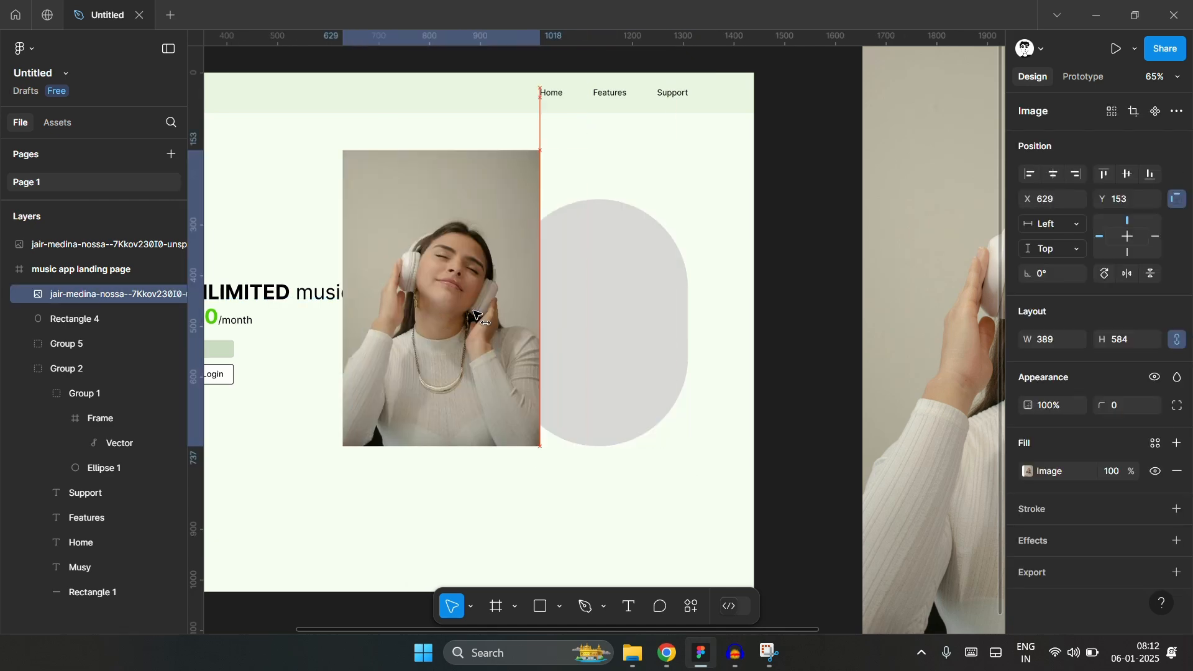
pyautogui.click(587, 277)
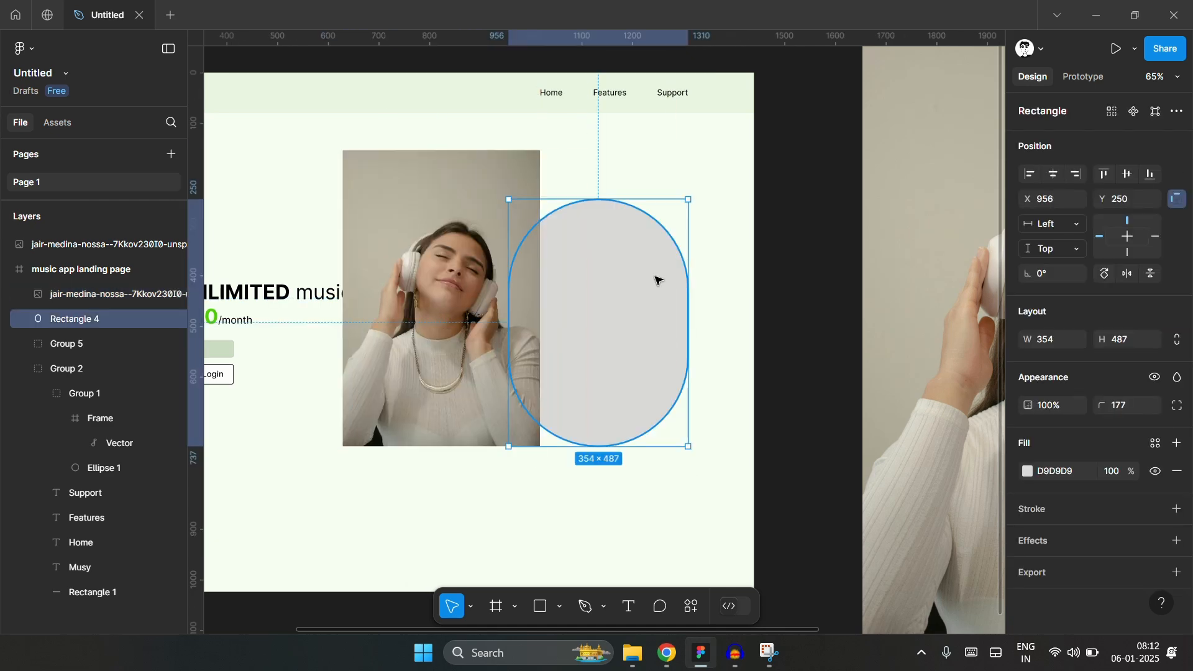
pyautogui.click(1027, 472)
pyautogui.moveTo(830, 392); pyautogui.dragTo(791, 410)
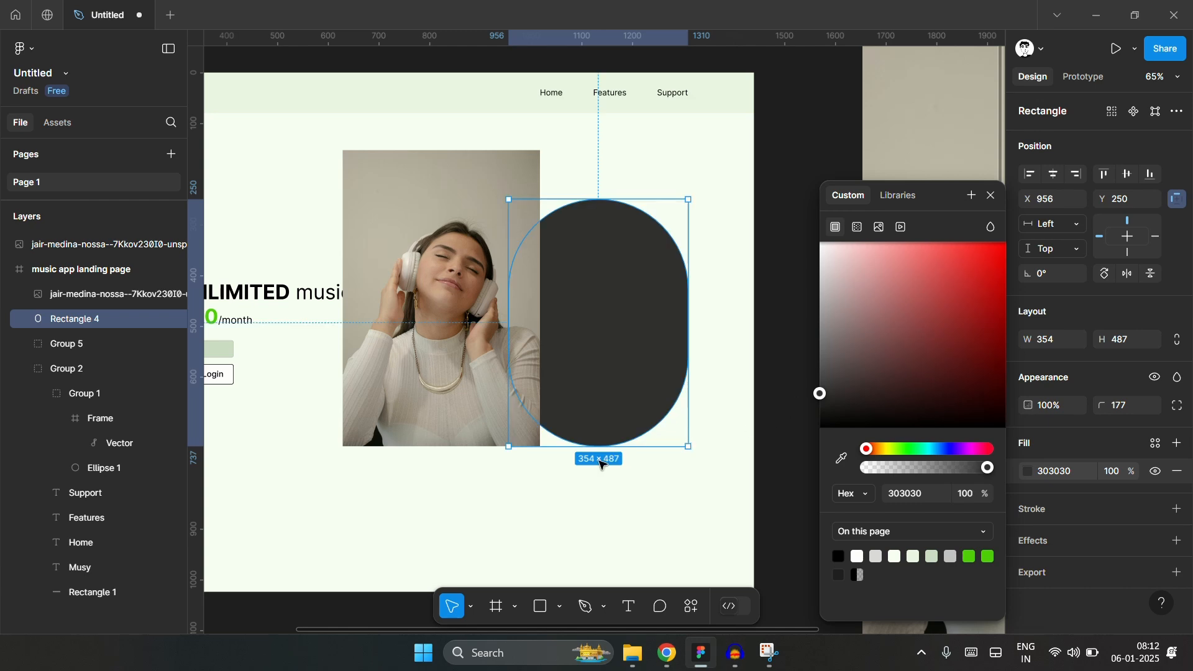
pyautogui.click(572, 496)
# - Move the photo copy back over the dark rounded rectangle, horizontally centred on it at about X 938, Y 153
pyautogui.click(497, 372)
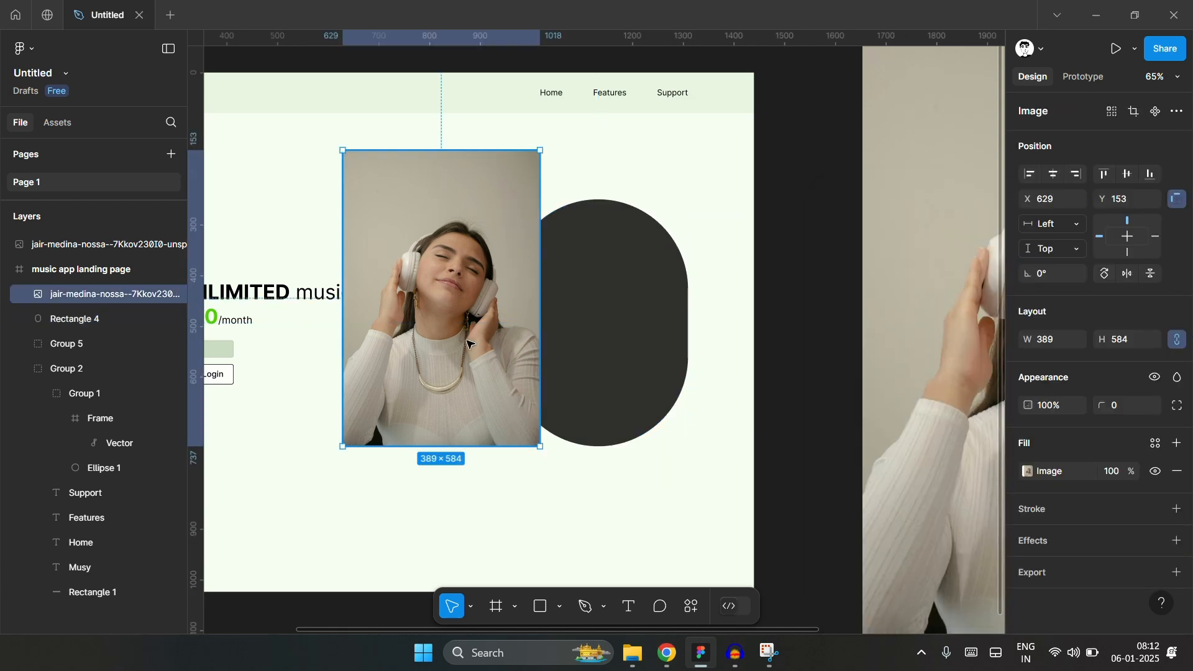
pyautogui.moveTo(429, 275); pyautogui.dragTo(370, 275)
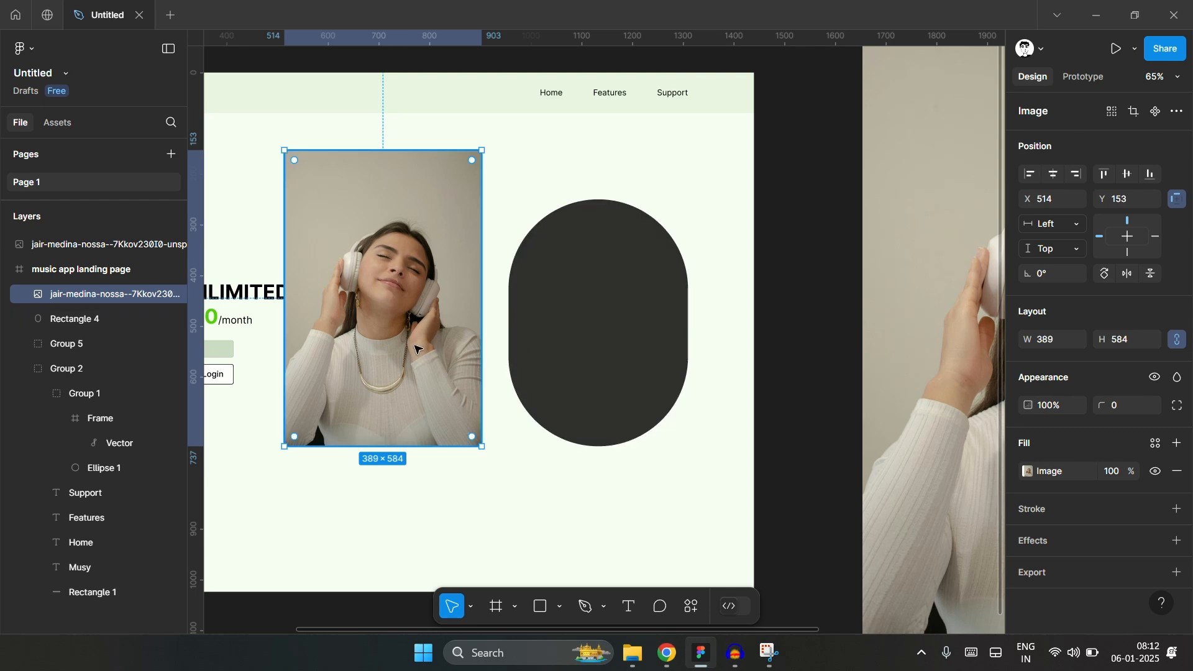
pyautogui.moveTo(396, 297); pyautogui.dragTo(611, 298)
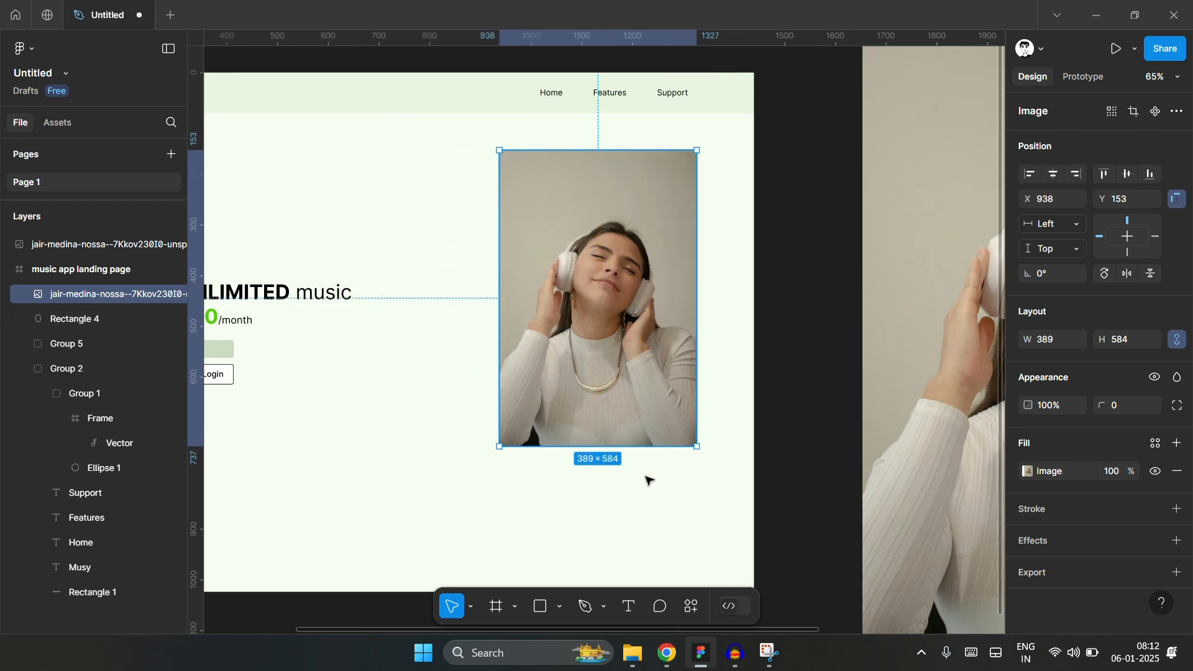
pyautogui.click(680, 487)
# - Select the photo copy together with the rounded rectangle and use the rectangle as a mask for the photo
pyautogui.click(589, 400)
pyautogui.keyDown('shift'); pyautogui.click(515, 278); pyautogui.keyUp('shift')
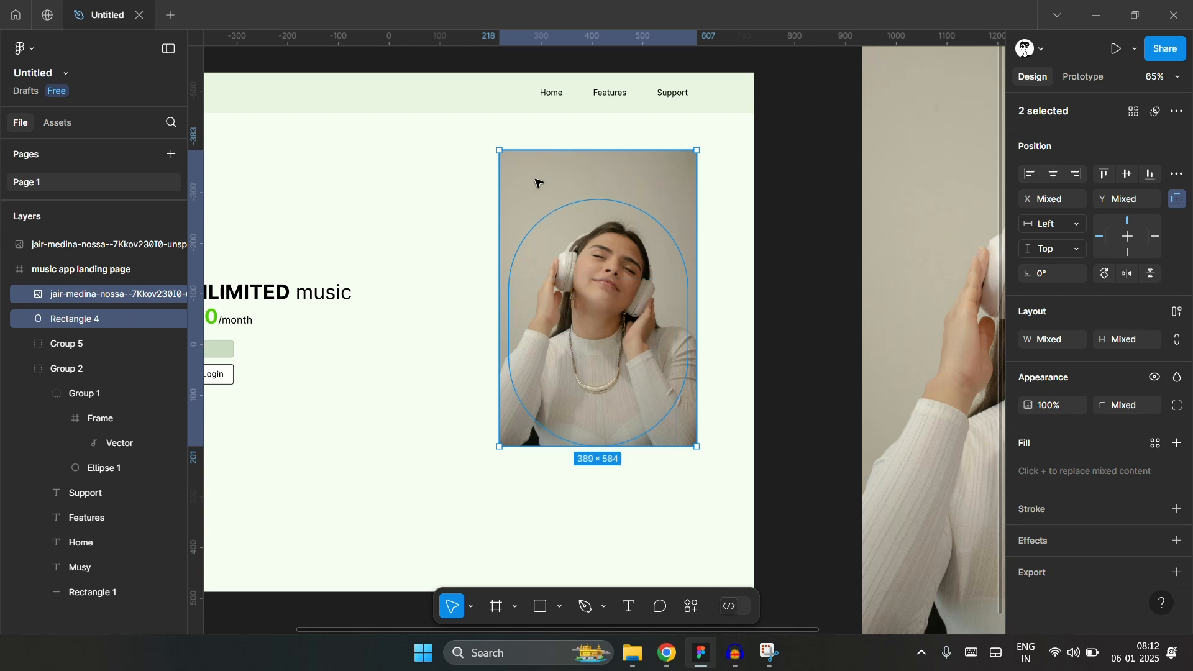
pyautogui.rightClick(602, 302)
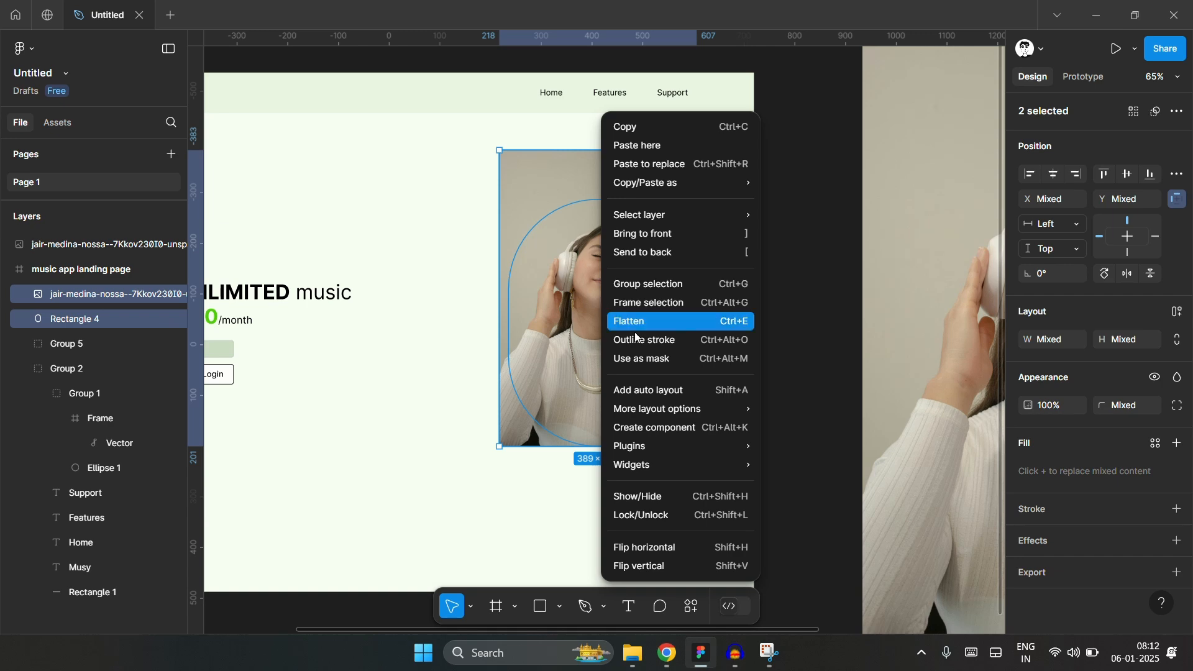
pyautogui.click(667, 362)
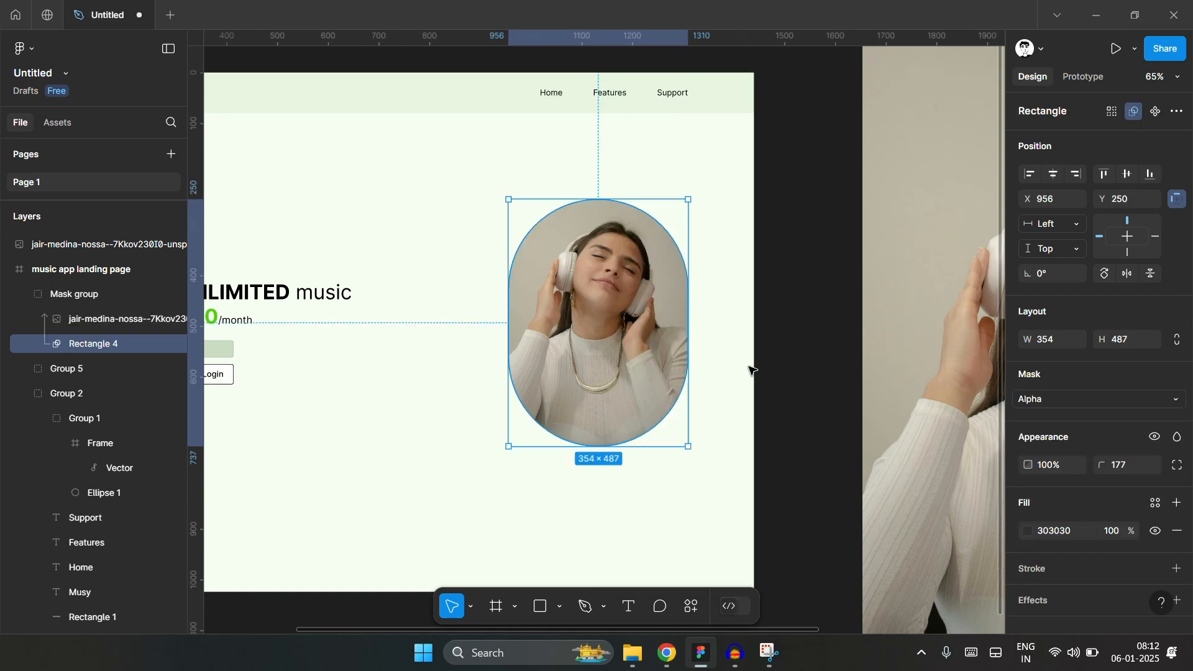
pyautogui.click(776, 349)
# - Copy the music note vector inside the header logo and paste the copy onto the landing page
pyautogui.hscroll(-5, 776, 349)
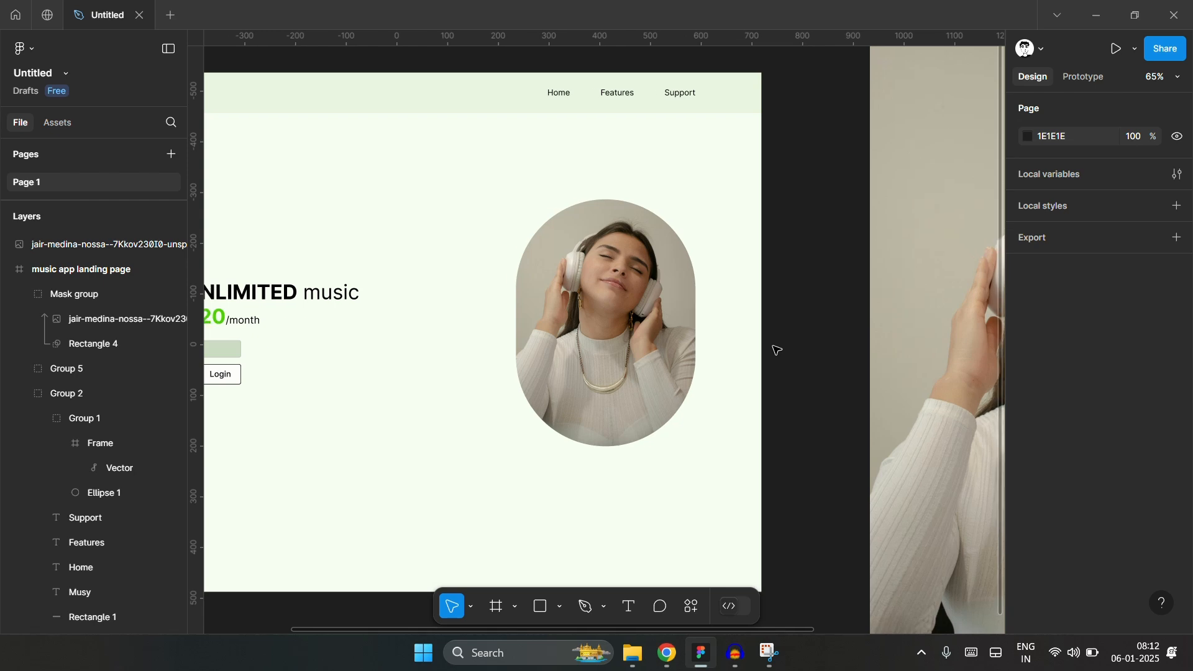
pyautogui.hscroll(1, 776, 349)
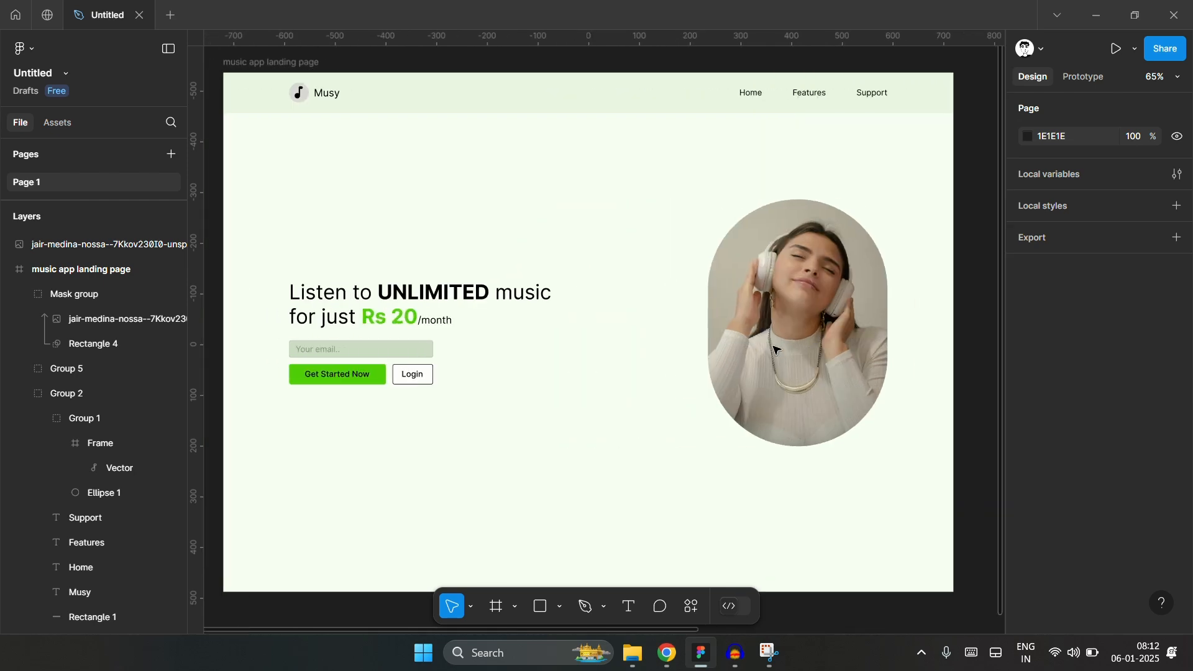
pyautogui.scroll(1, 776, 349)
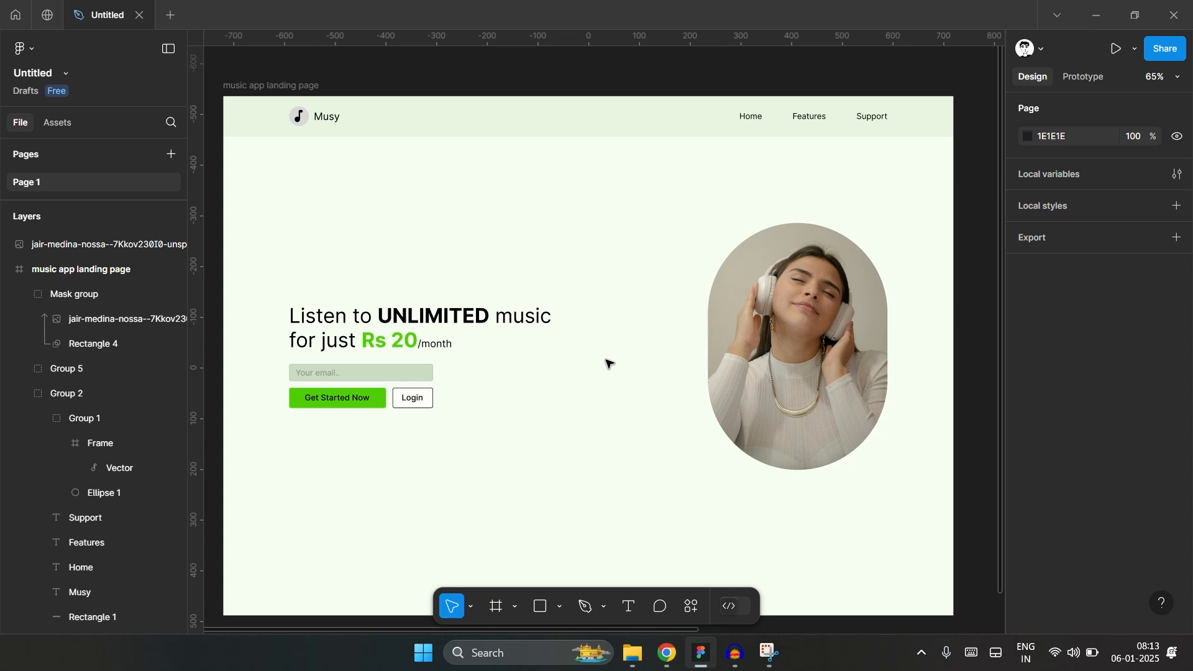
pyautogui.click(300, 122)
pyautogui.doubleClick(302, 124)
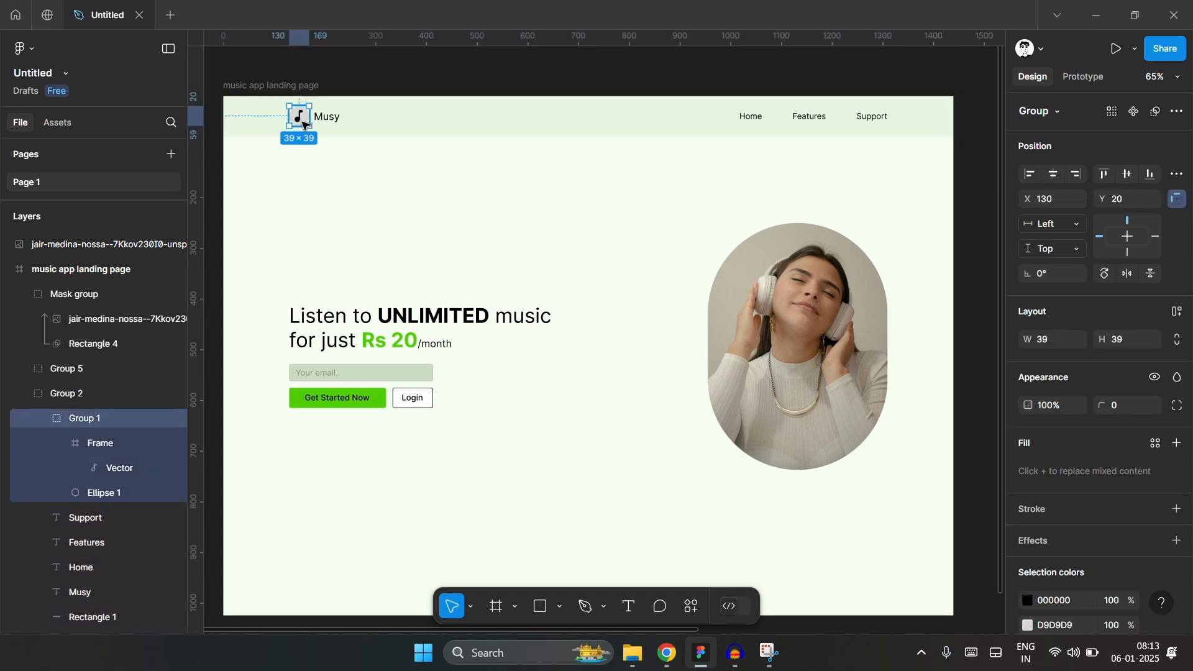
pyautogui.doubleClick(300, 124)
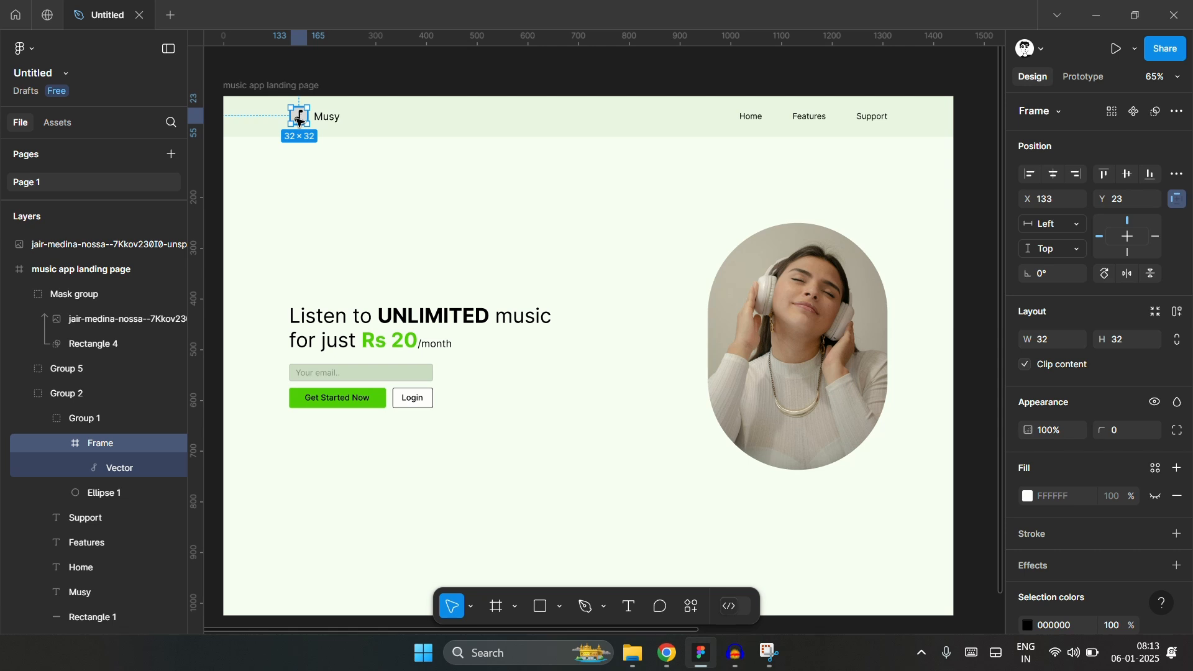
pyautogui.scroll(10, 299, 122)
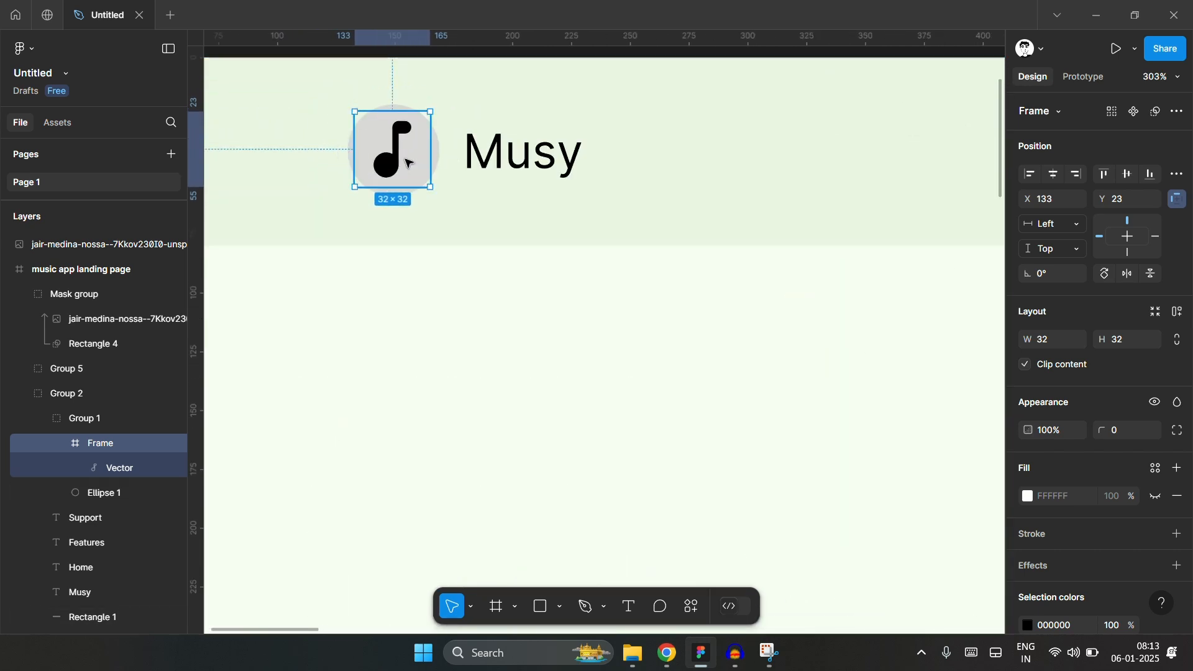
pyautogui.doubleClick(395, 167)
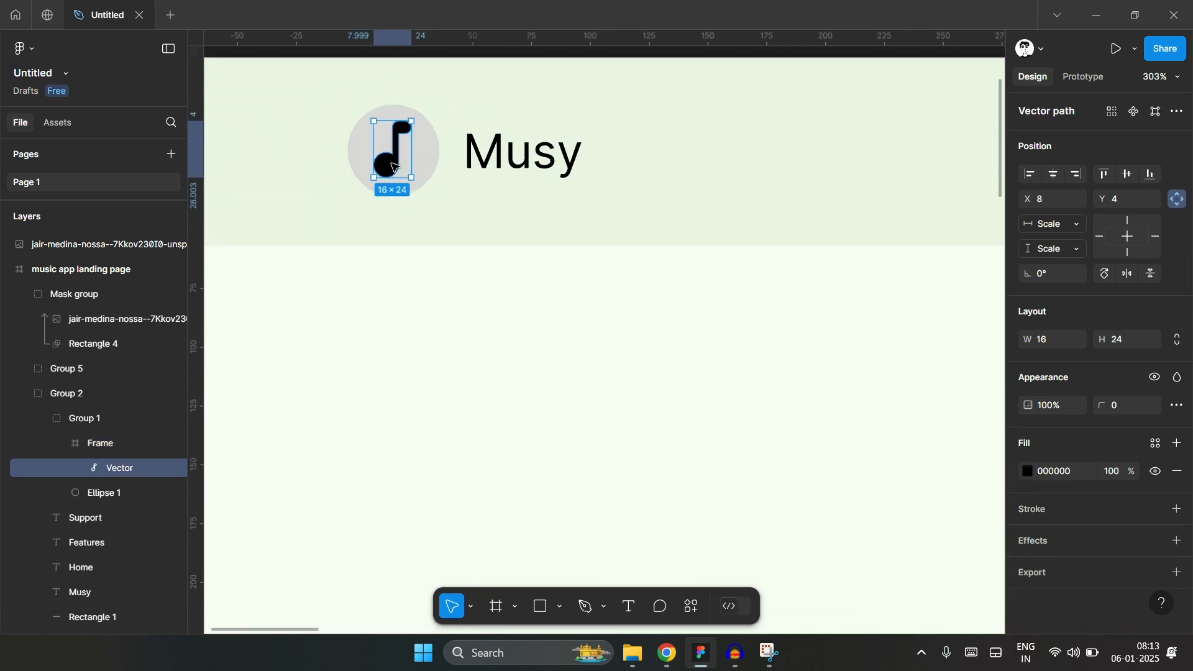
pyautogui.click(526, 323)
pyautogui.scroll(-15, 504, 312)
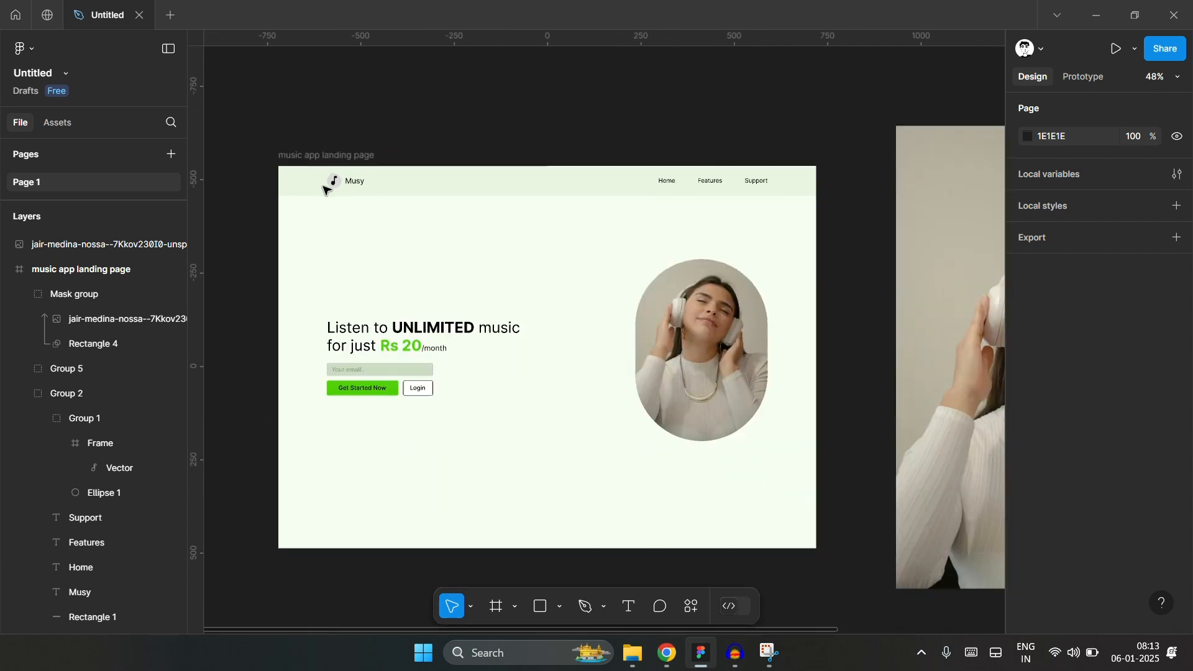
pyautogui.scroll(3, 527, 345)
pyautogui.scroll(2, 529, 346)
pyautogui.hotkey('ctrl', 'v')
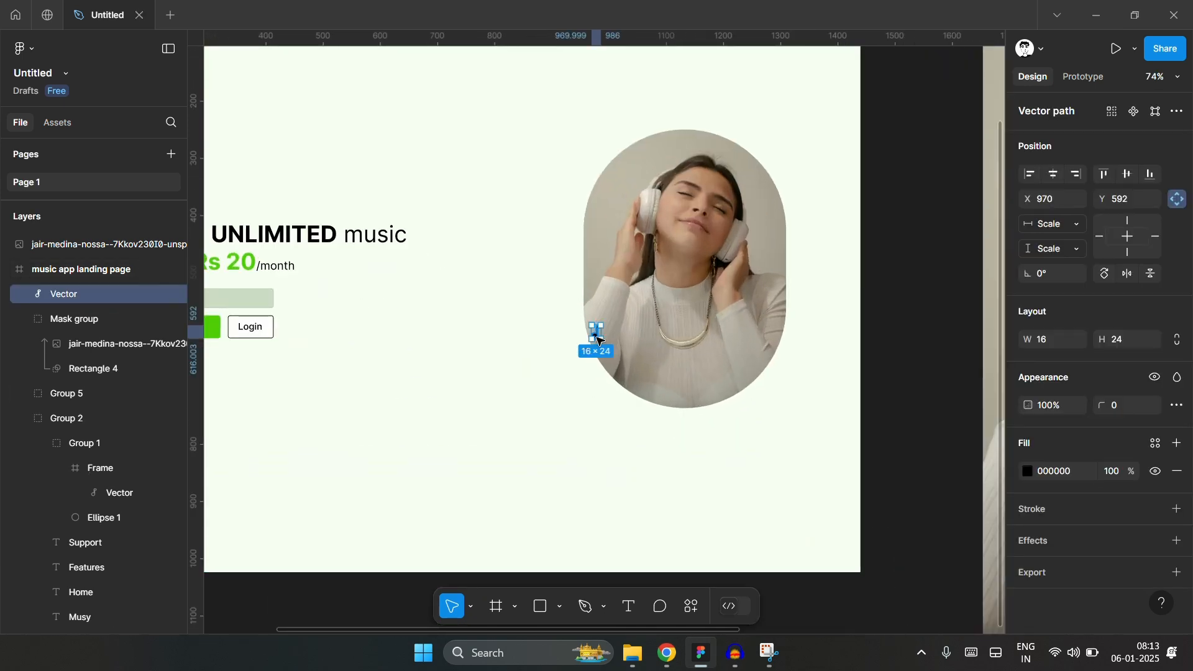
# - Move the pasted music note off the hero photo, enlarge it to about 549 × 824 and place it at about X 541, Y 92
pyautogui.moveTo(598, 340); pyautogui.dragTo(515, 364)
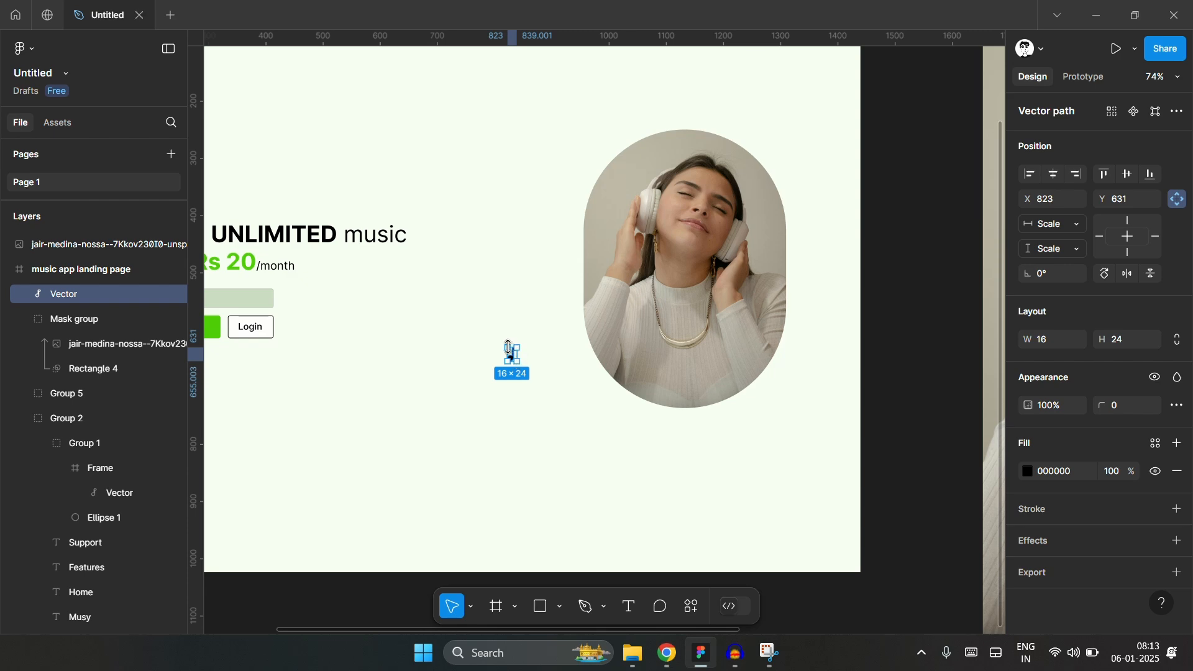
pyautogui.moveTo(505, 347); pyautogui.dragTo(321, 69)
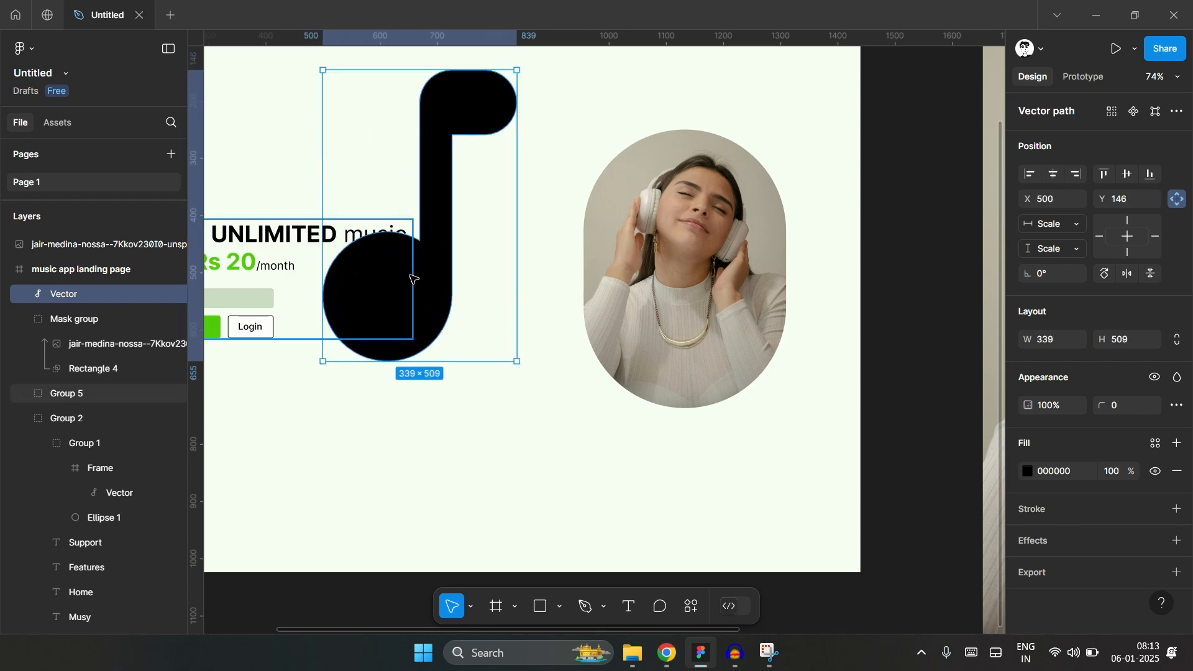
pyautogui.moveTo(458, 301); pyautogui.dragTo(519, 368)
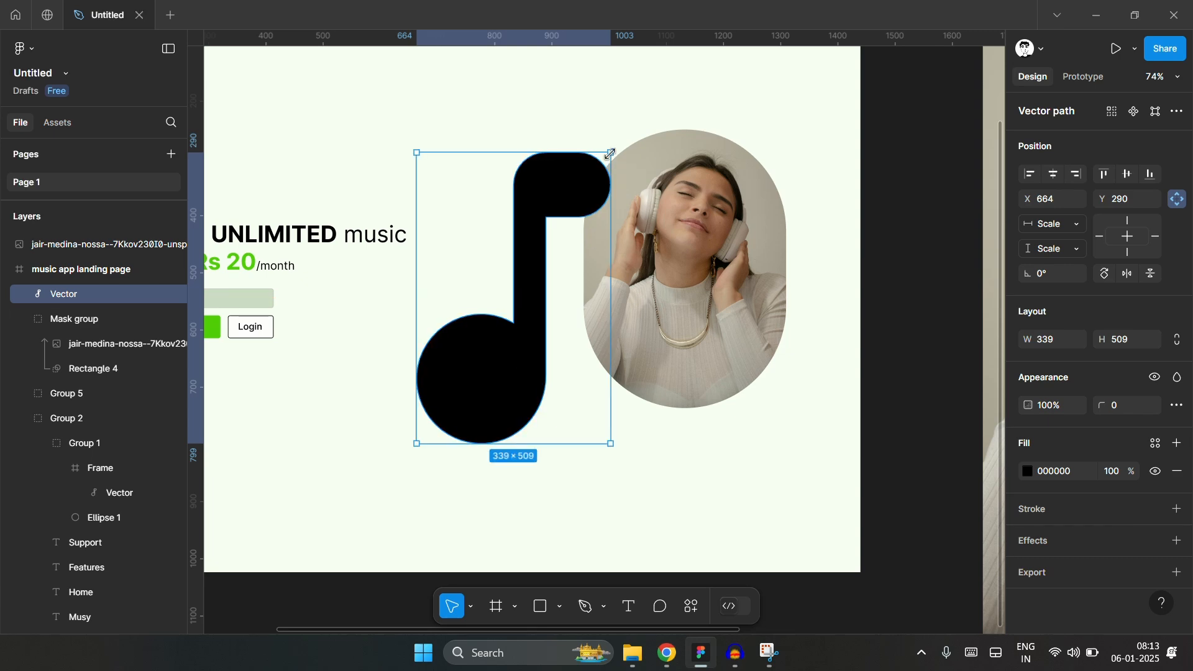
pyautogui.moveTo(611, 153); pyautogui.dragTo(731, 105)
pyautogui.scroll(3, 700, 370)
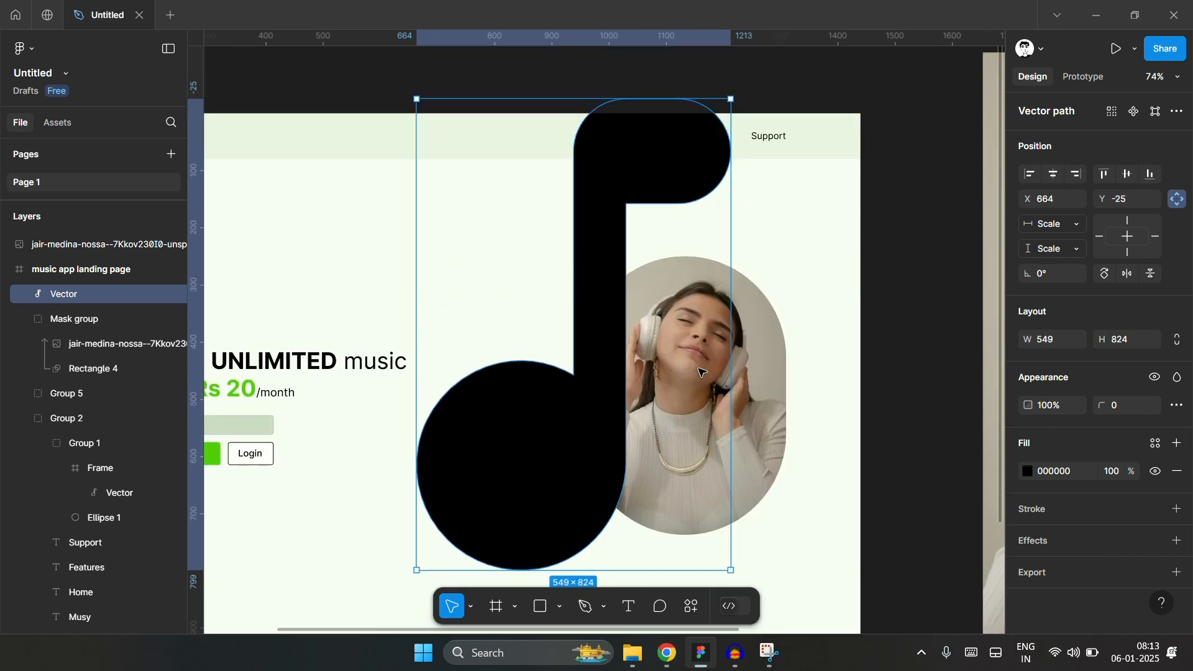
pyautogui.scroll(1, 700, 372)
pyautogui.moveTo(642, 207); pyautogui.dragTo(538, 301)
pyautogui.scroll(-2, 813, 369)
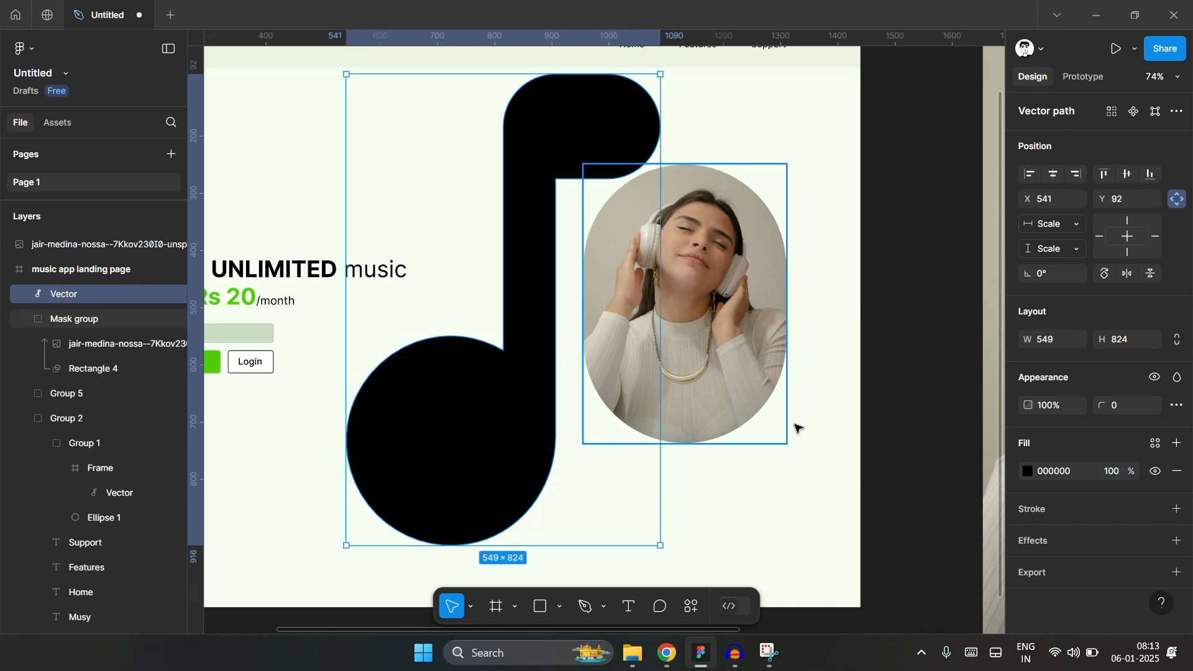
pyautogui.click(900, 352)
pyautogui.scroll(-1, 591, 373)
pyautogui.click(511, 429)
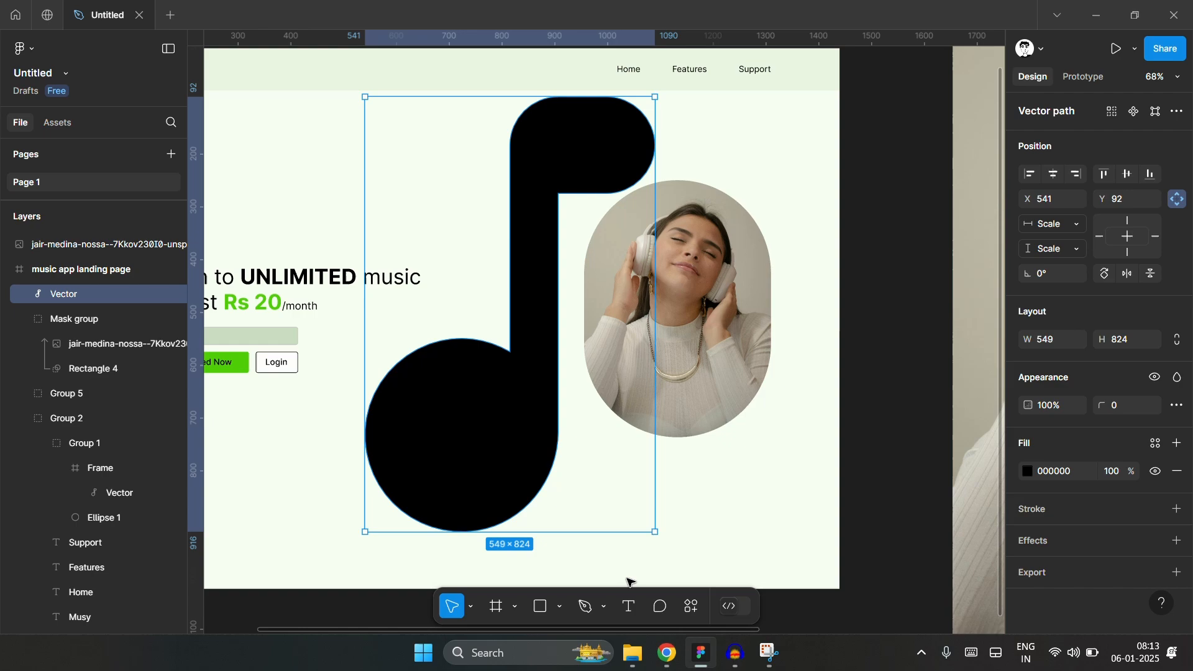
# - Switch to Unsplash in Chrome, close the open photo and look through the "listen music" results for another photo of someone wearing headphones
pyautogui.click(667, 656)
pyautogui.click(46, 85)
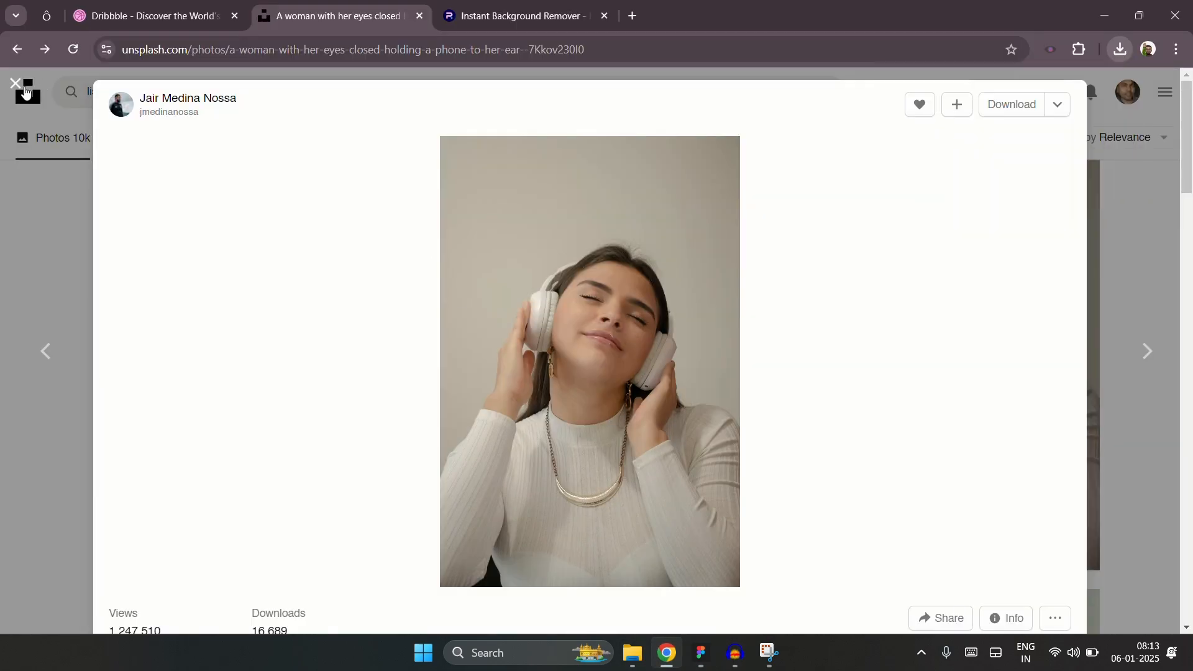
pyautogui.scroll(-3, 42, 407)
pyautogui.scroll(-20, 42, 407)
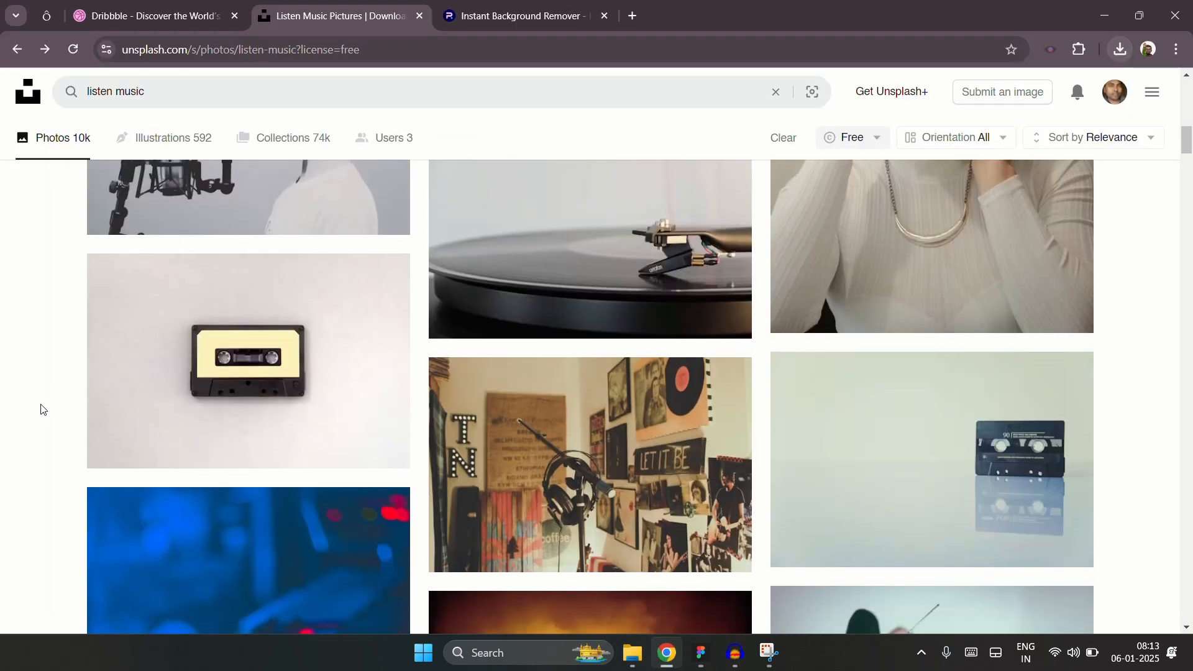
pyautogui.scroll(-5, 37, 415)
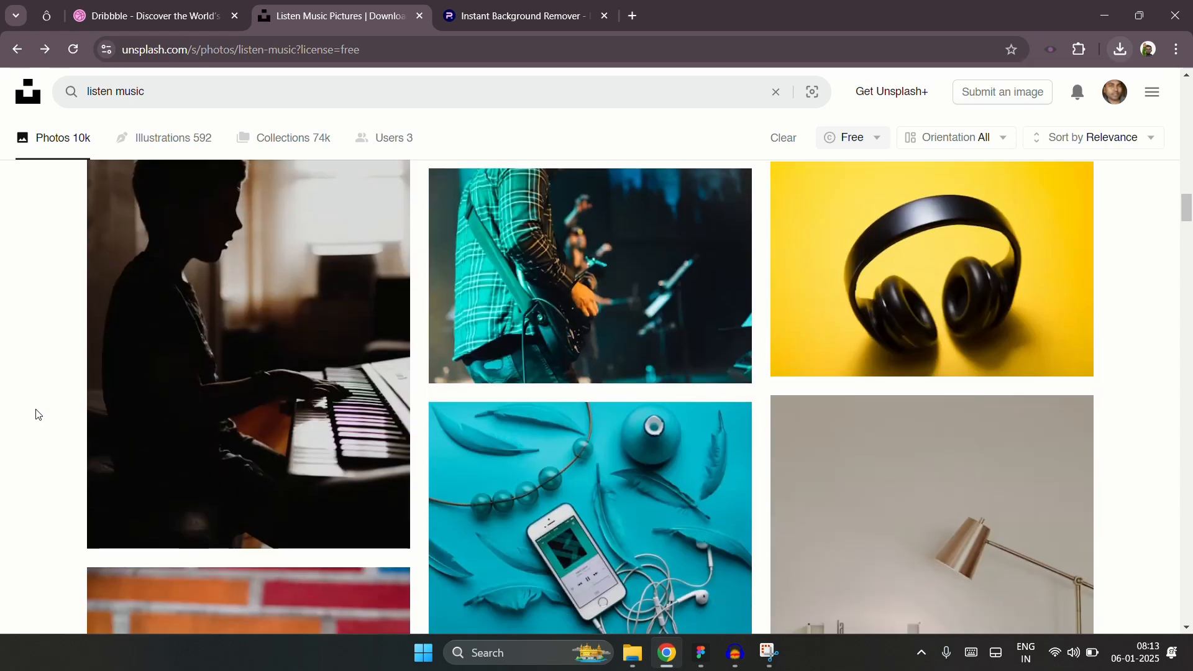
pyautogui.scroll(-5, 38, 415)
pyautogui.scroll(-15, 37, 416)
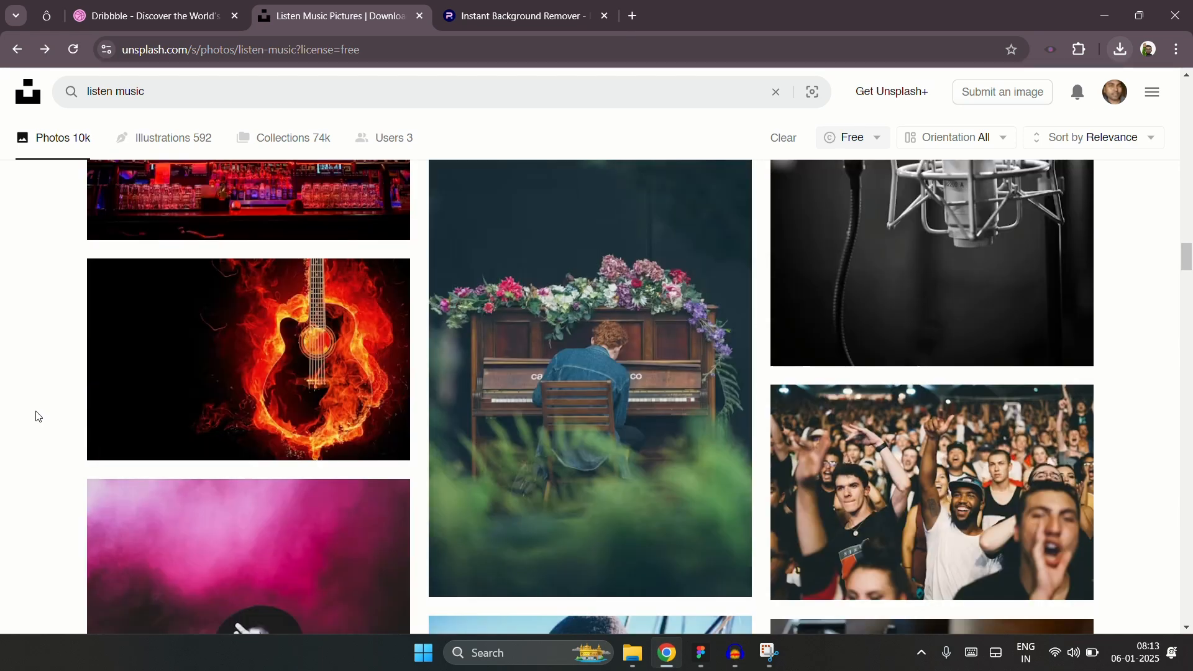
pyautogui.scroll(-5, 37, 418)
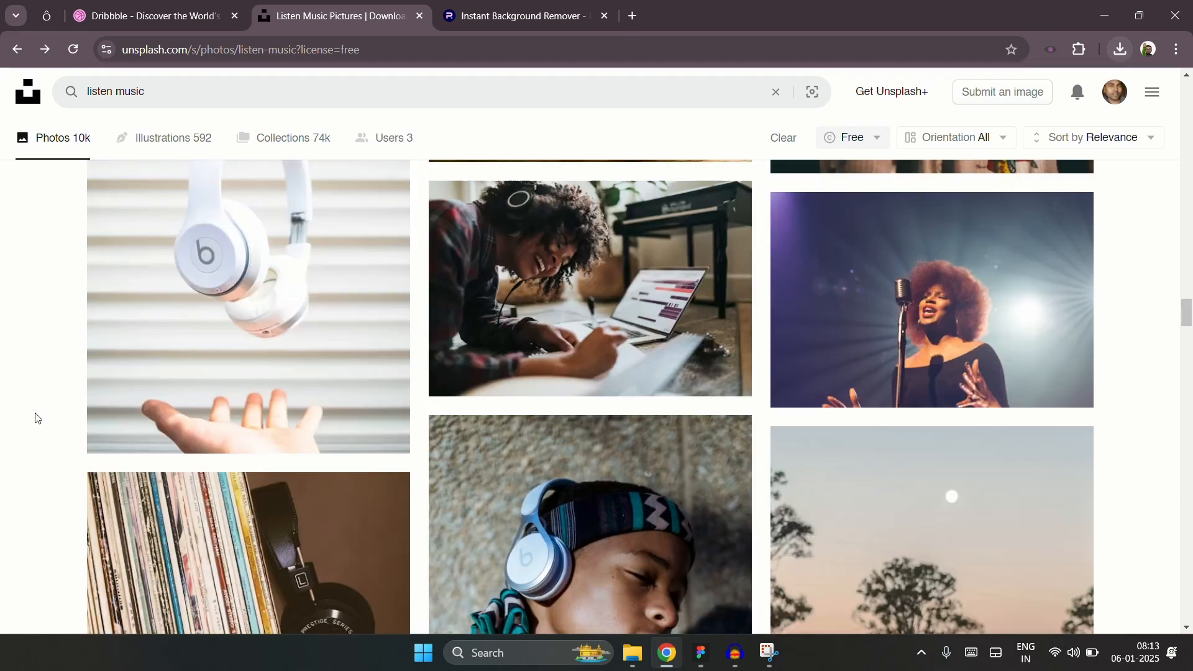
pyautogui.scroll(-4, 37, 418)
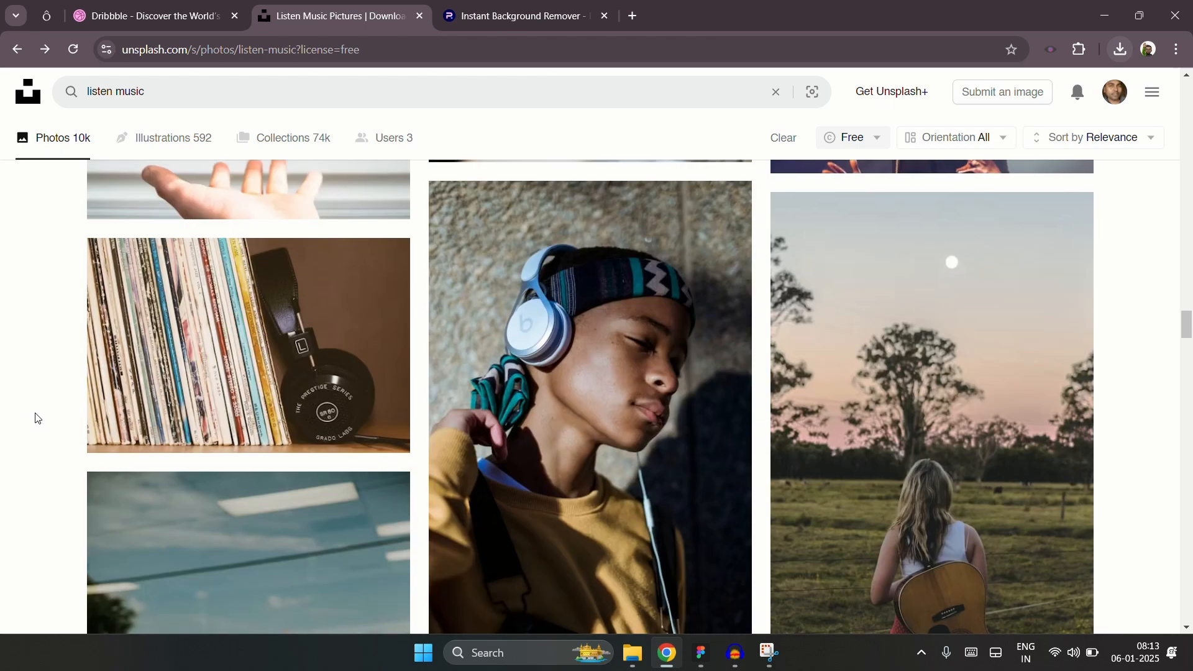
pyautogui.scroll(-1, 37, 418)
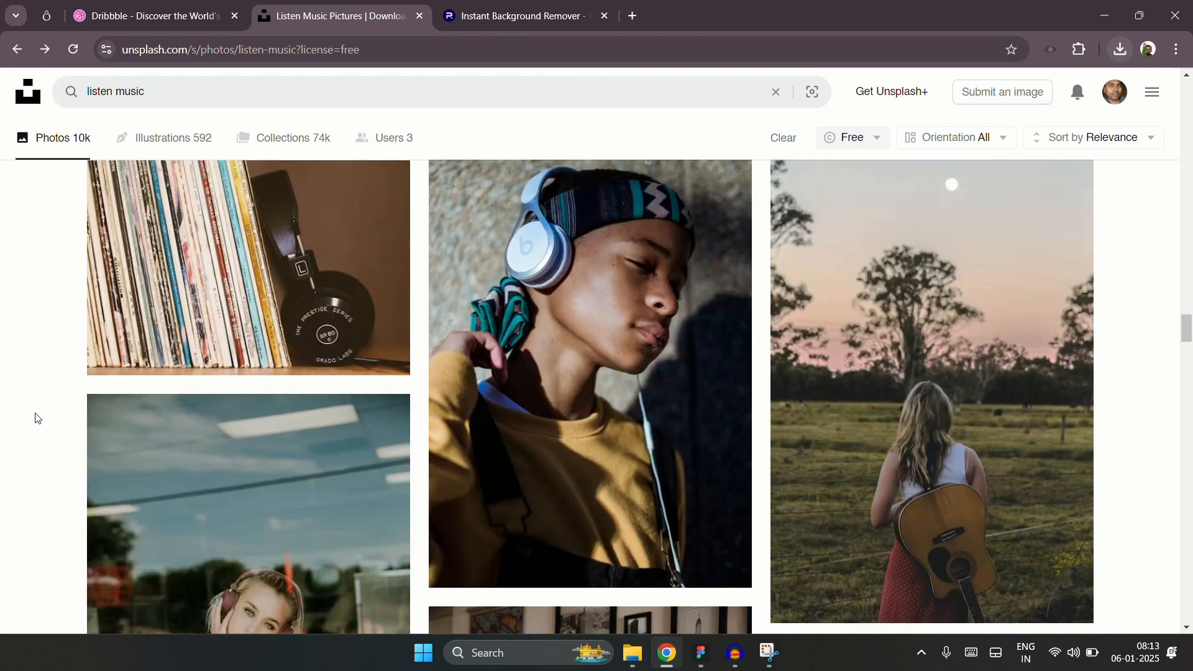
pyautogui.scroll(-5, 37, 418)
pyautogui.scroll(-10, 38, 417)
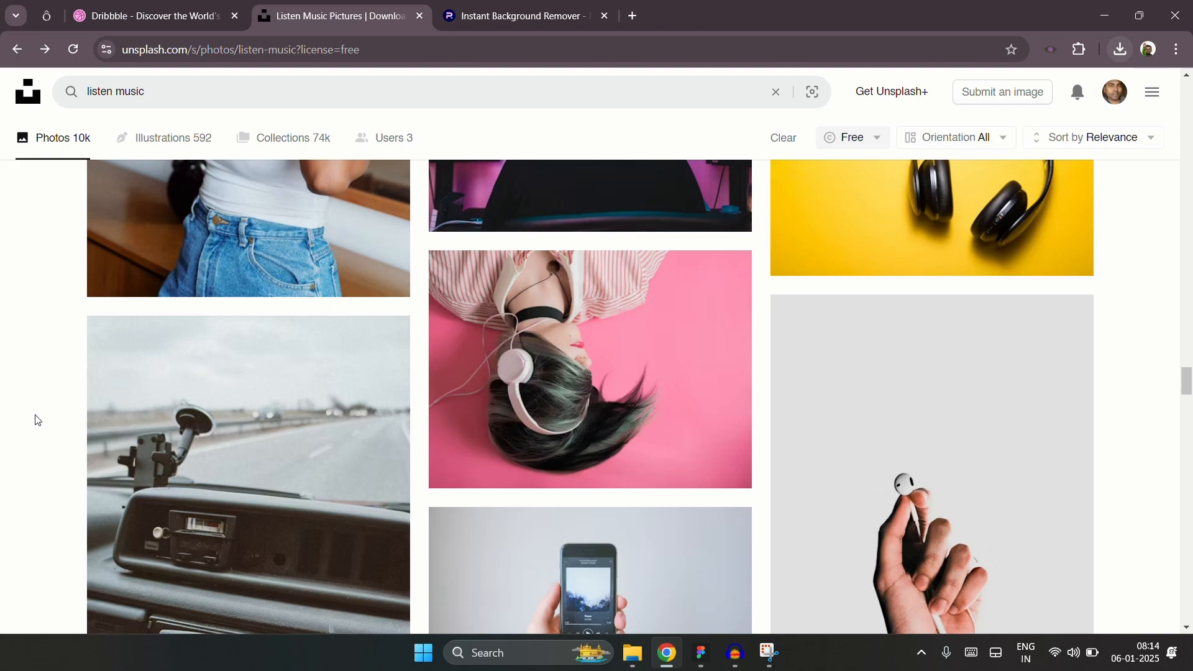
pyautogui.scroll(6, 35, 420)
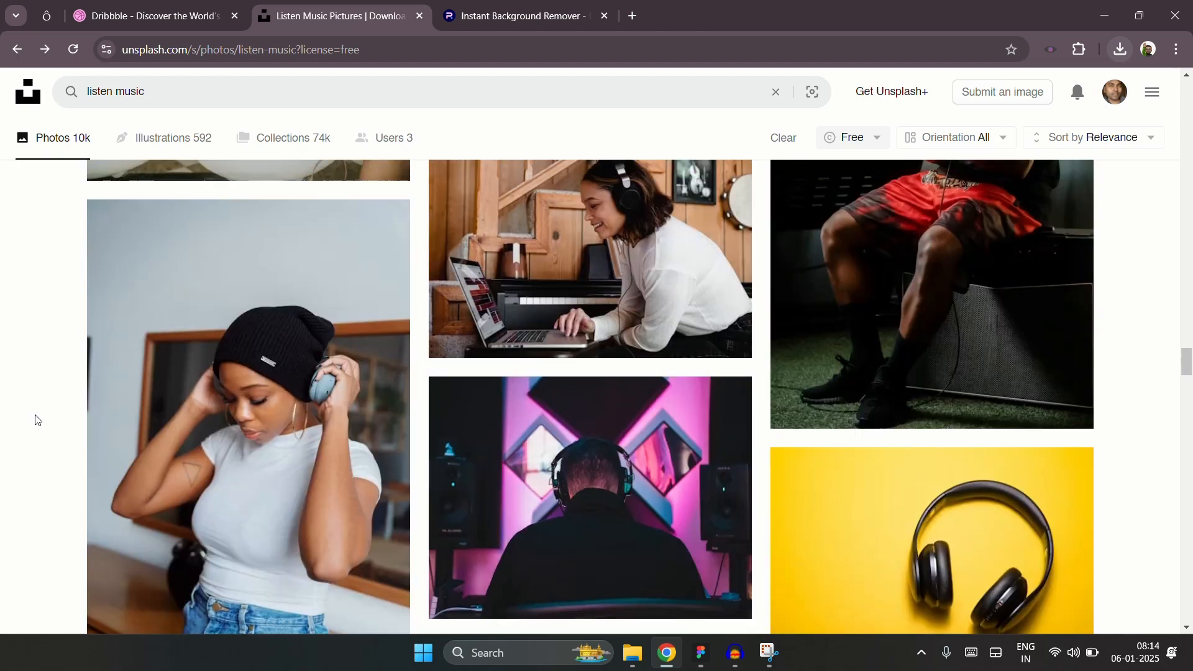
pyautogui.scroll(-20, 35, 419)
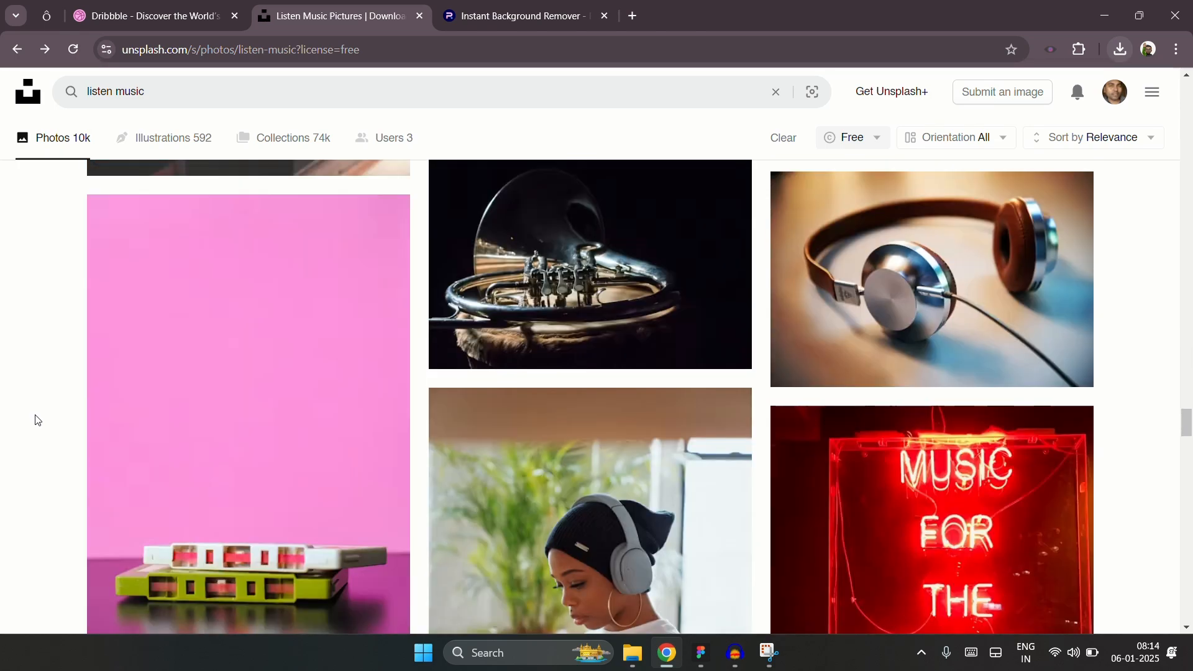
pyautogui.scroll(2, 36, 420)
pyautogui.scroll(-5, 36, 420)
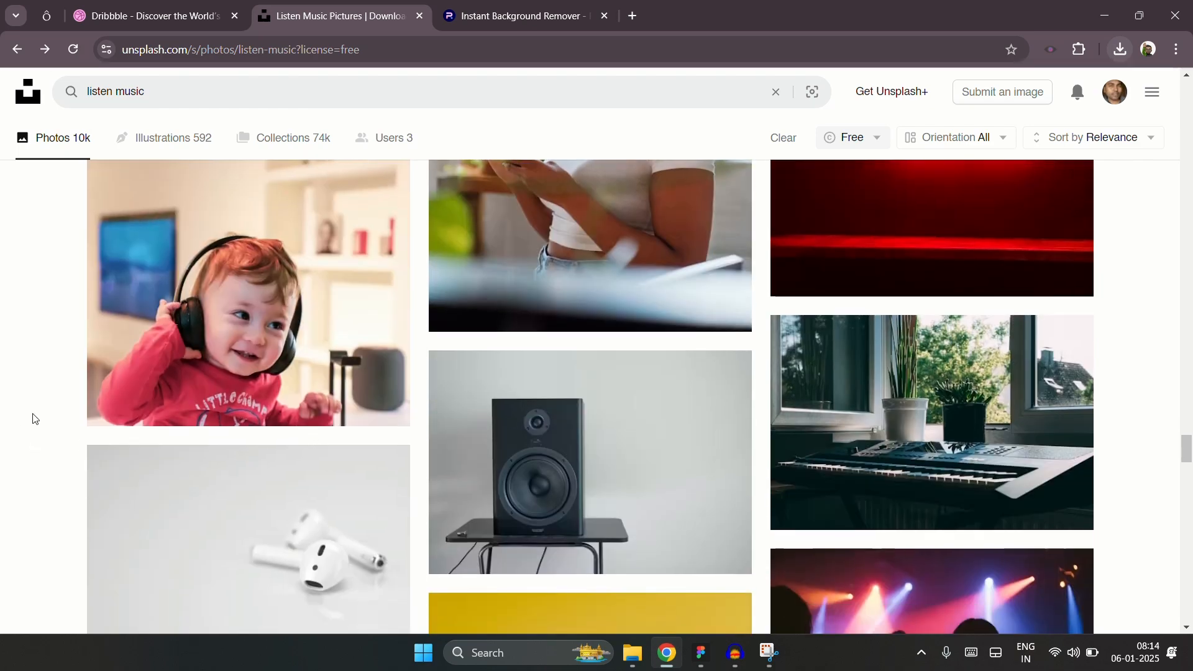
pyautogui.scroll(-20, 34, 418)
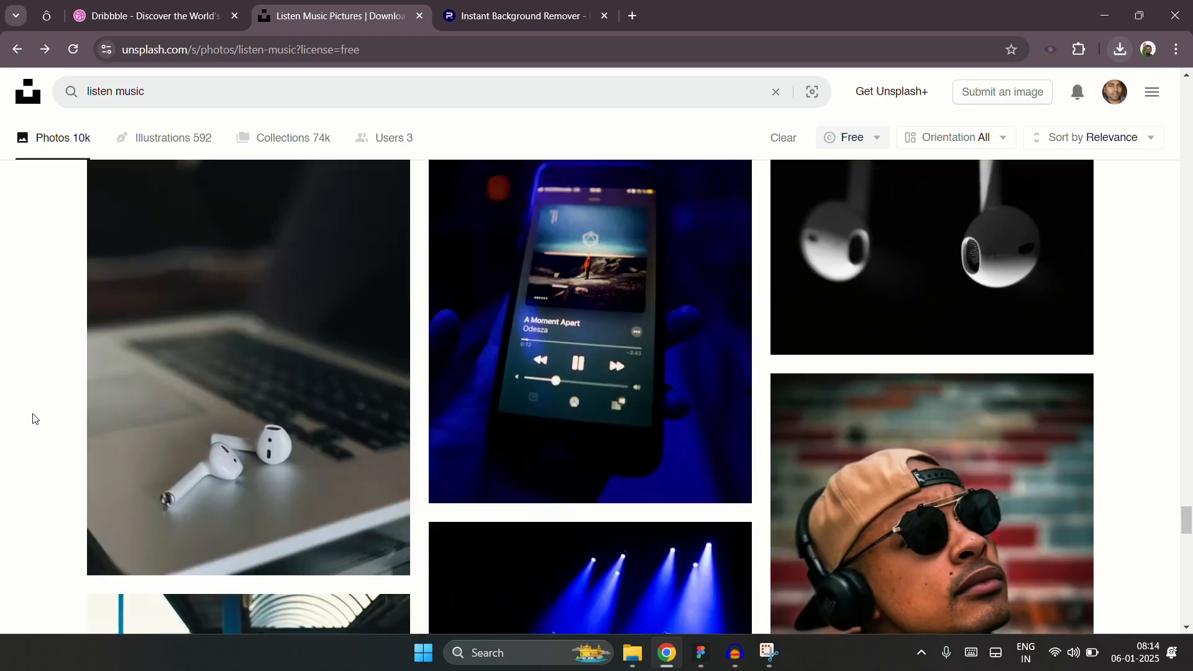
pyautogui.scroll(-5, 34, 418)
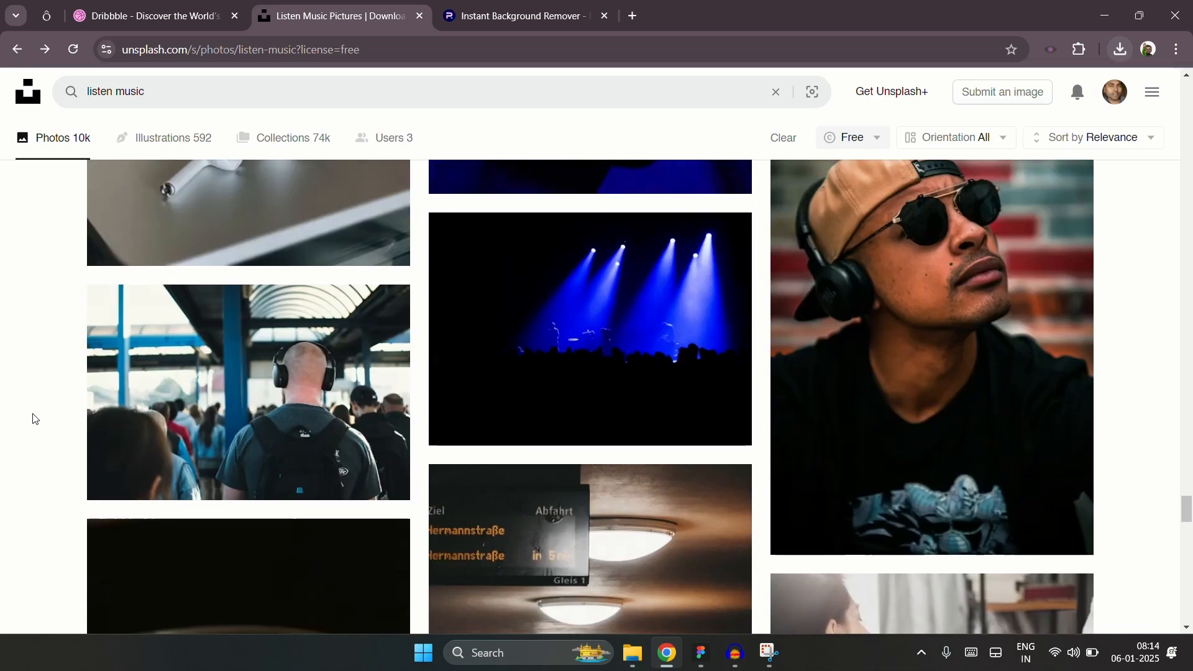
pyautogui.scroll(-5, 34, 419)
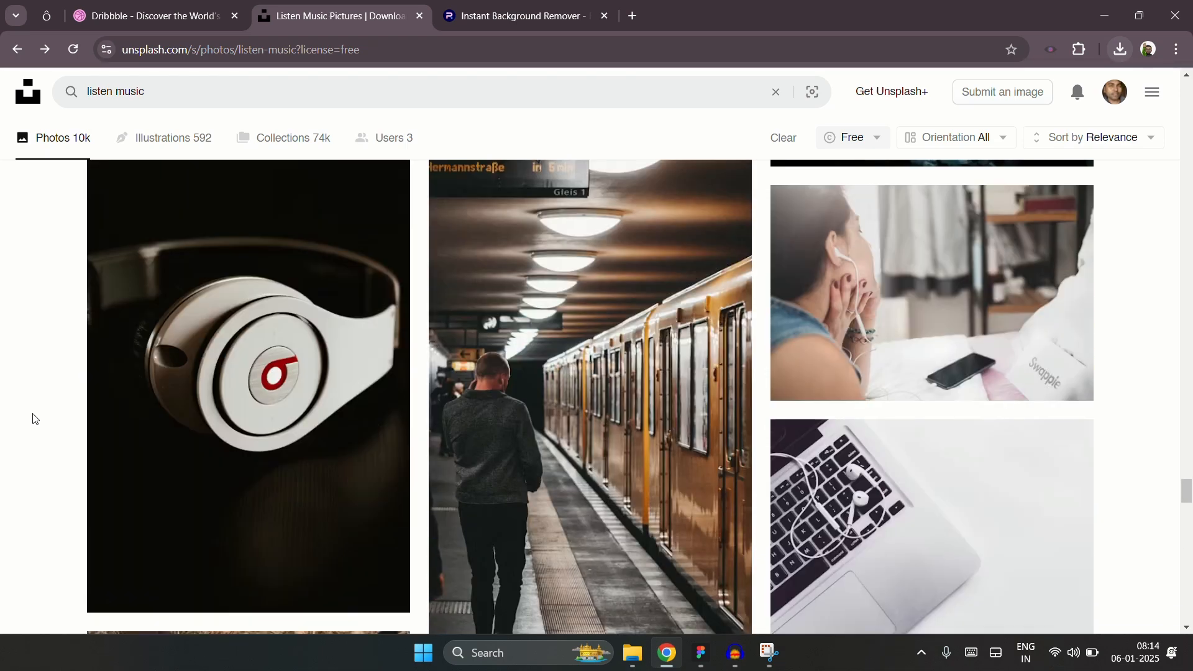
pyautogui.scroll(-5, 34, 418)
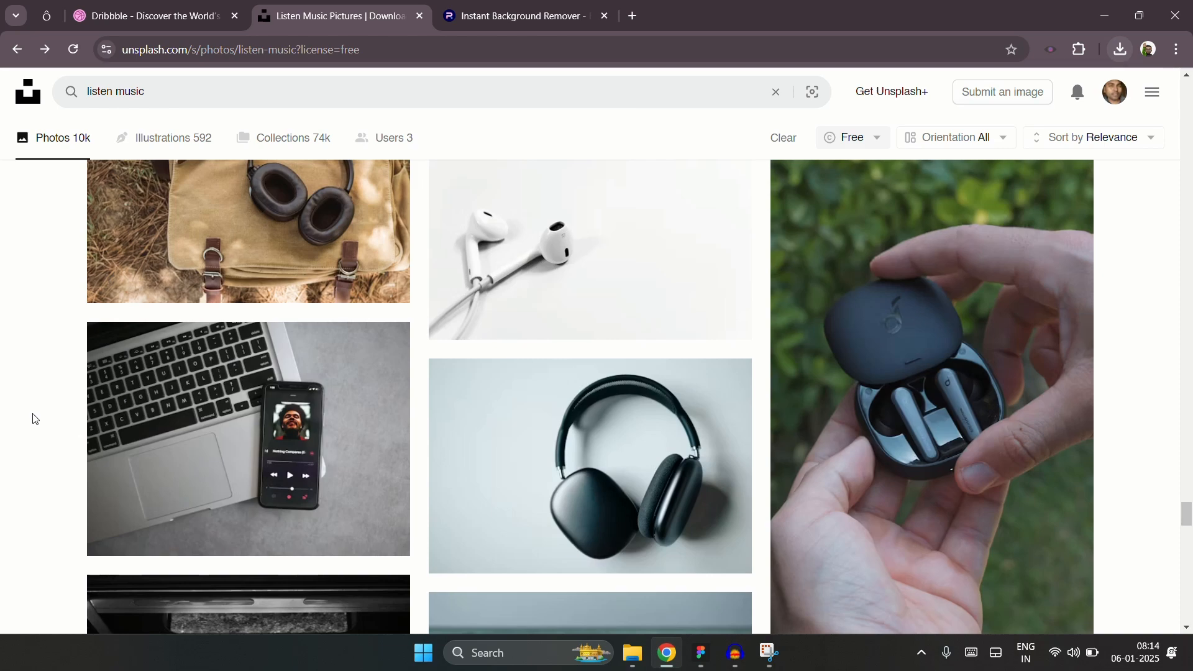
pyautogui.scroll(-5, 34, 418)
pyautogui.scroll(-5, 34, 419)
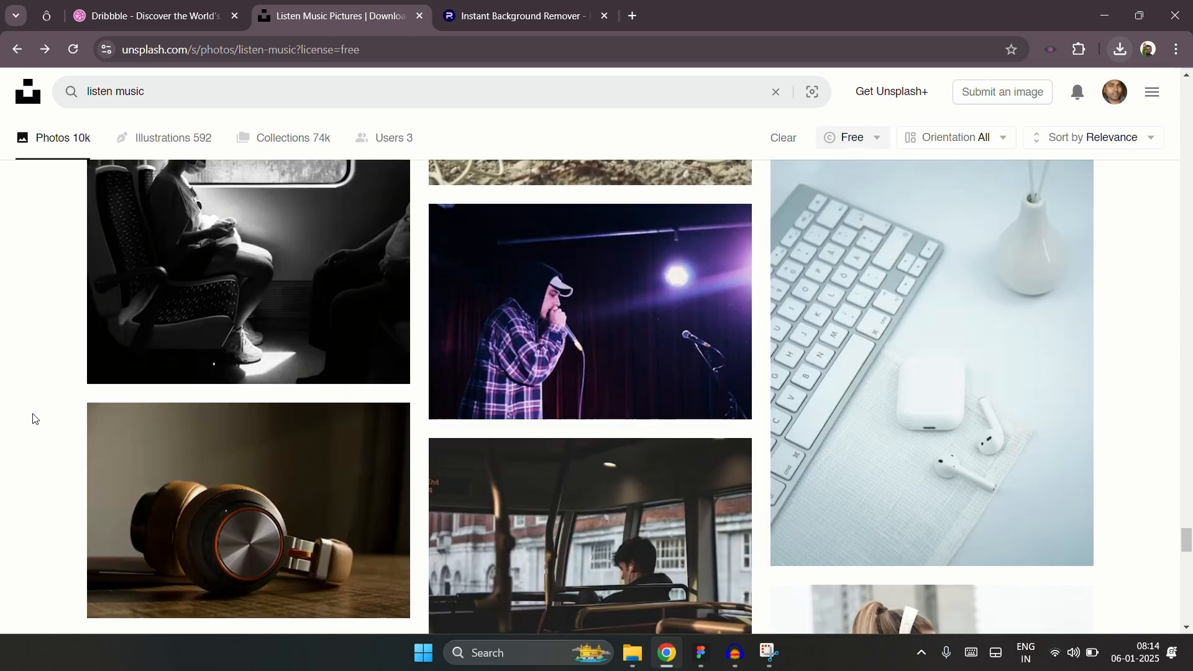
pyautogui.scroll(-5, 34, 418)
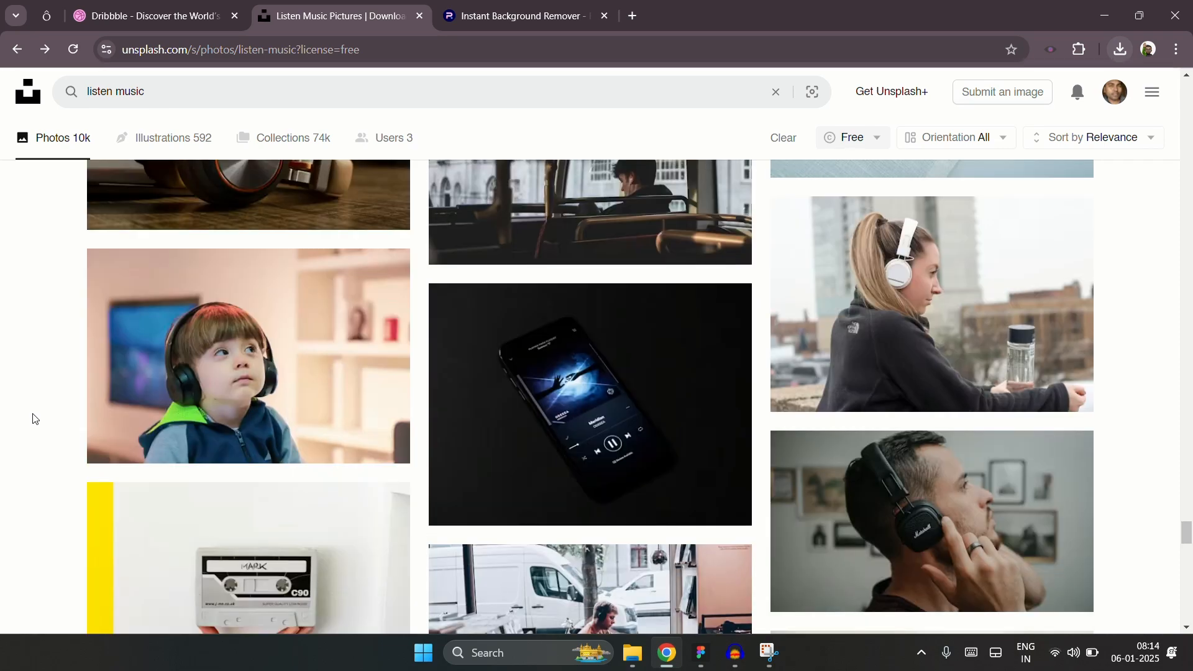
# - Download the photo of the boy wearing black headphones from Unsplash and add the file to the canvas in Figma
pyautogui.click(306, 374)
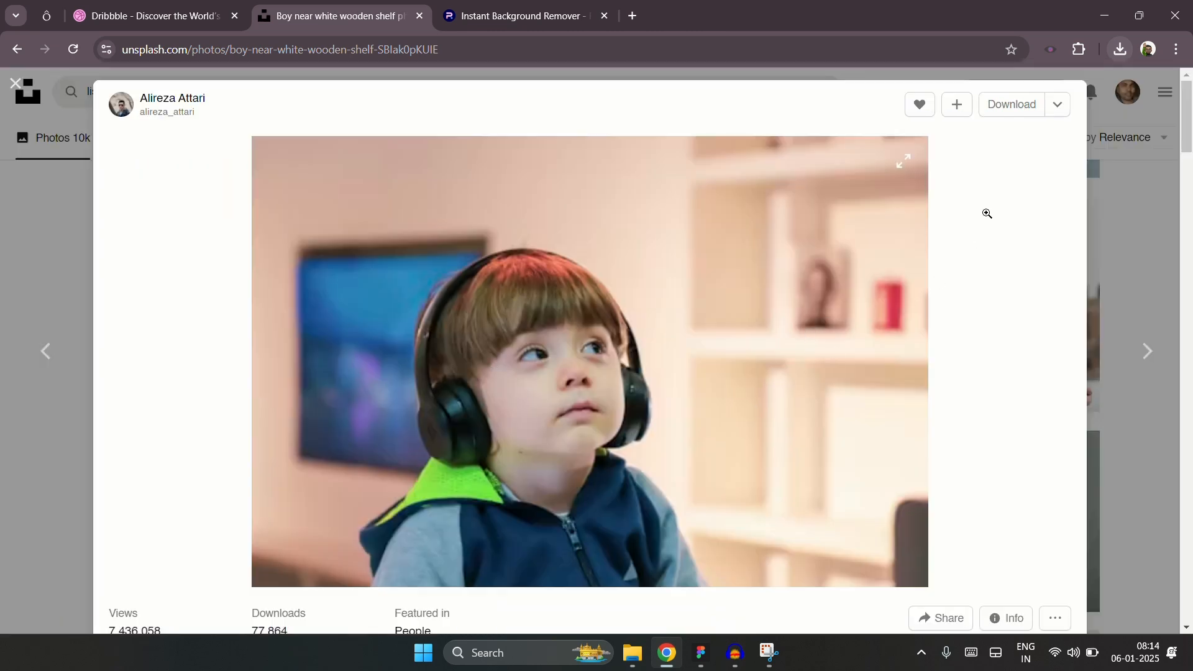
pyautogui.click(1020, 116)
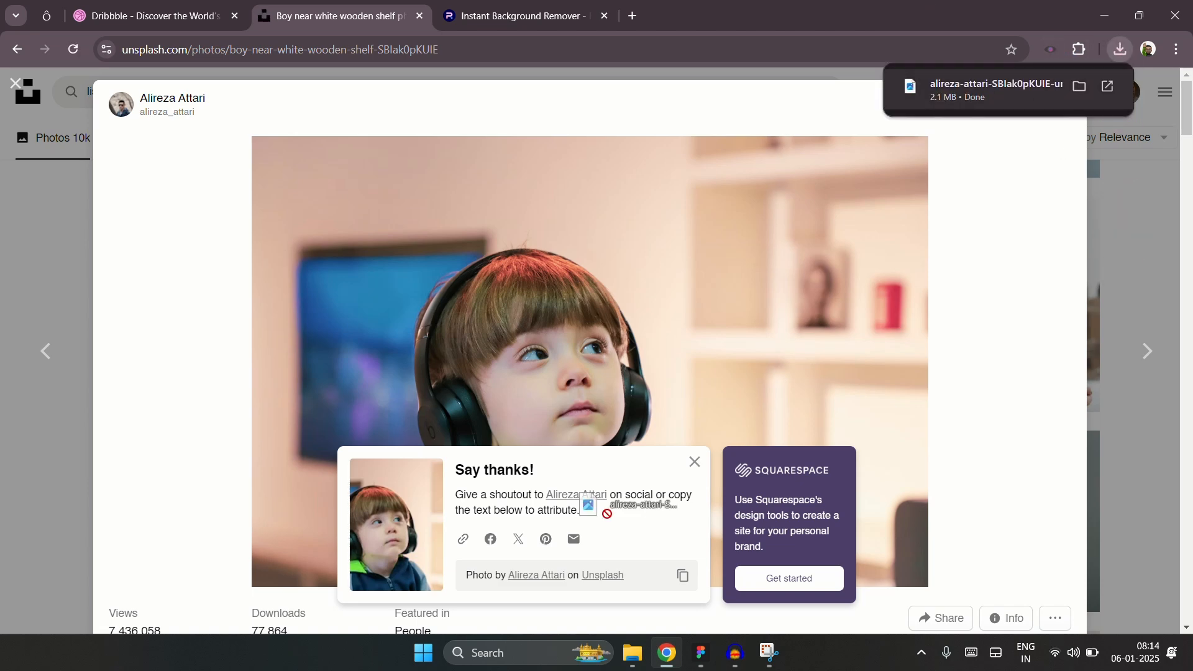
pyautogui.click(701, 652)
pyautogui.moveTo(705, 629); pyautogui.dragTo(820, 606)
pyautogui.scroll(-3, 448, 362)
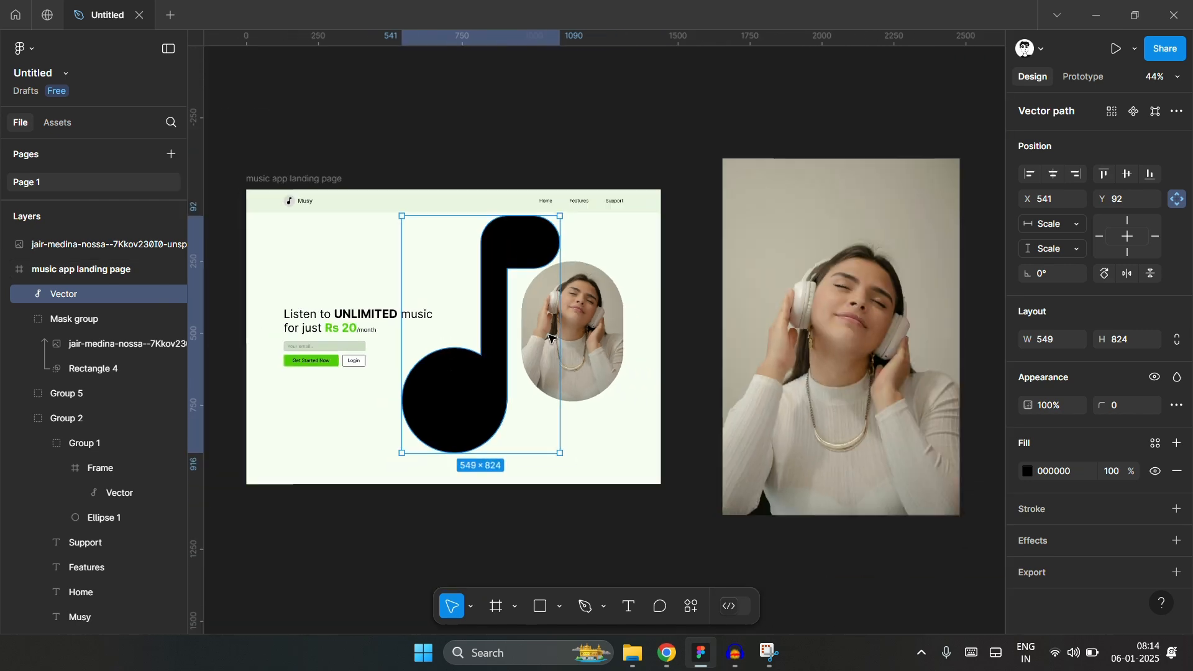
pyautogui.scroll(-1, 656, 336)
pyautogui.scroll(-4, 567, 306)
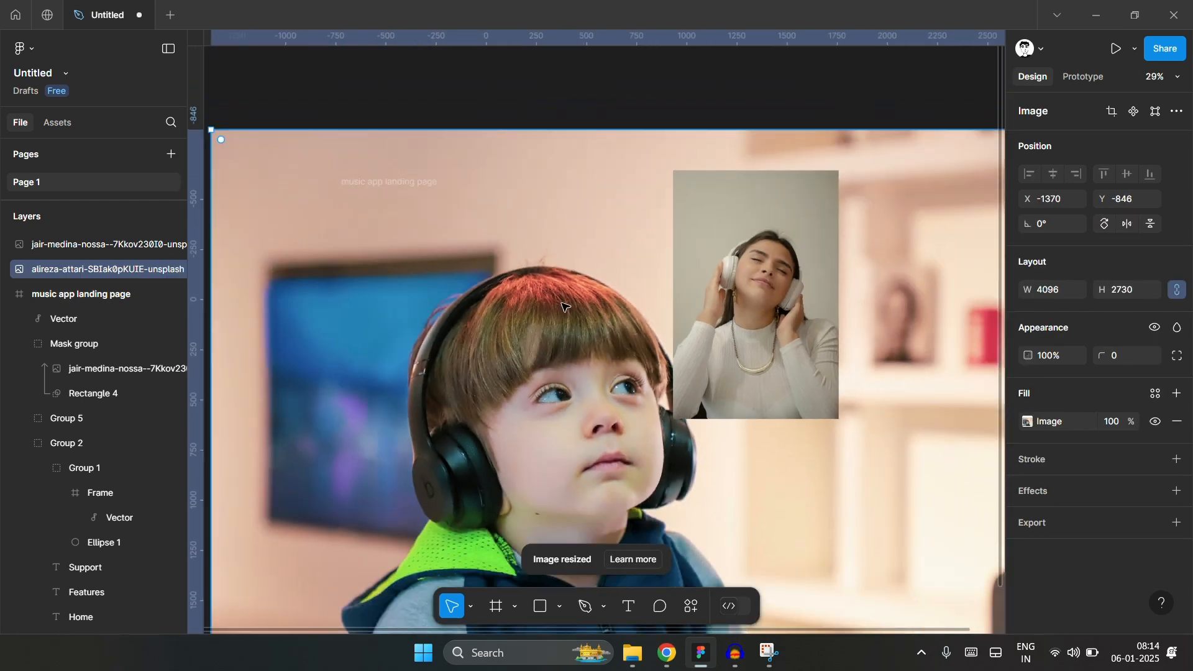
# - Move the boy photo below the landing page and scale it down to about 752 × 501
pyautogui.moveTo(563, 387); pyautogui.dragTo(637, 569)
pyautogui.scroll(-3, 926, 438)
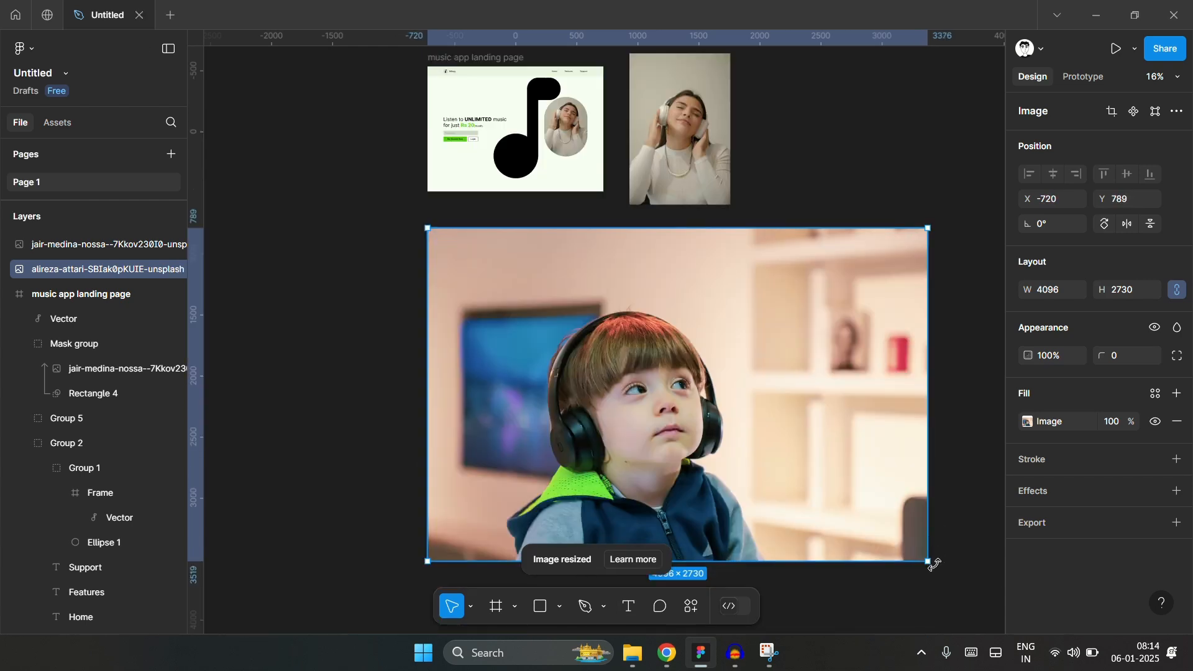
pyautogui.moveTo(930, 564); pyautogui.dragTo(519, 289)
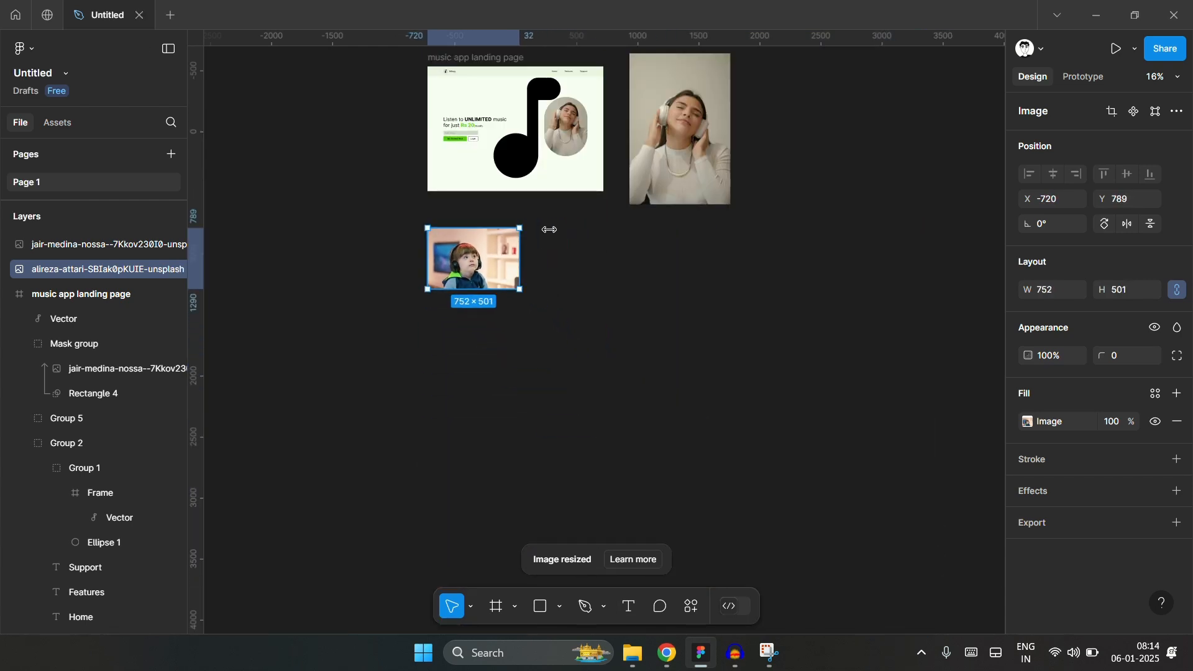
pyautogui.scroll(4, 550, 233)
pyautogui.scroll(4, 540, 542)
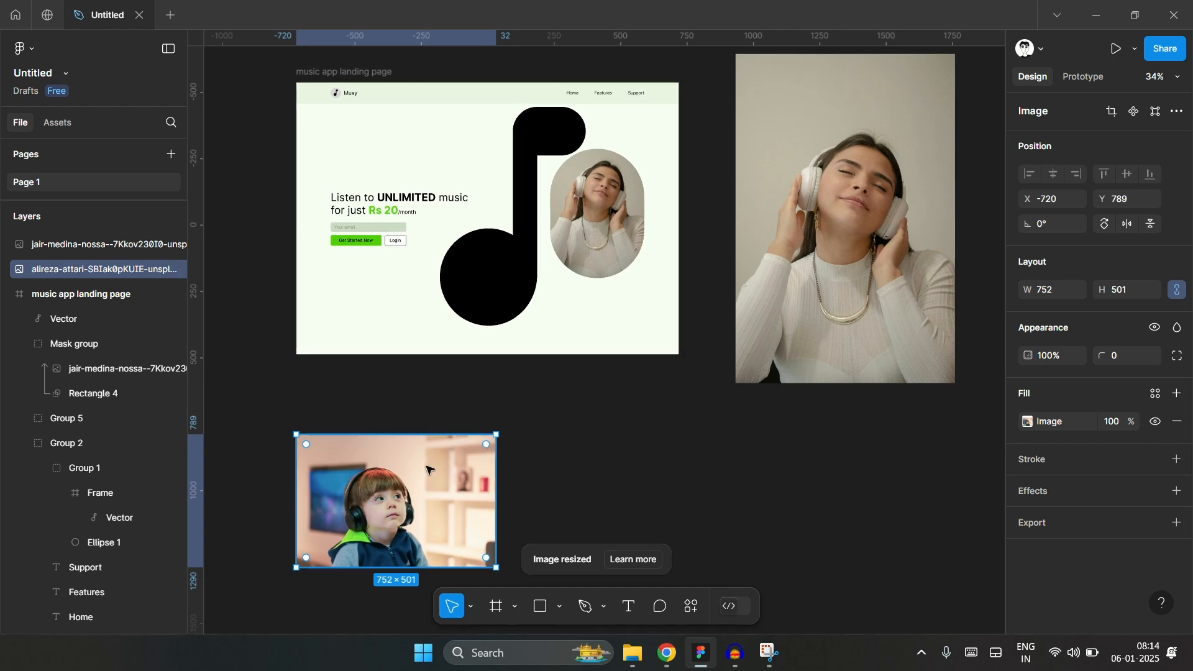
# - Try the boy photo over the music note, enlarge it to about 1376 × 917 and move it back below the hero artwork
pyautogui.moveTo(404, 497); pyautogui.dragTo(535, 264)
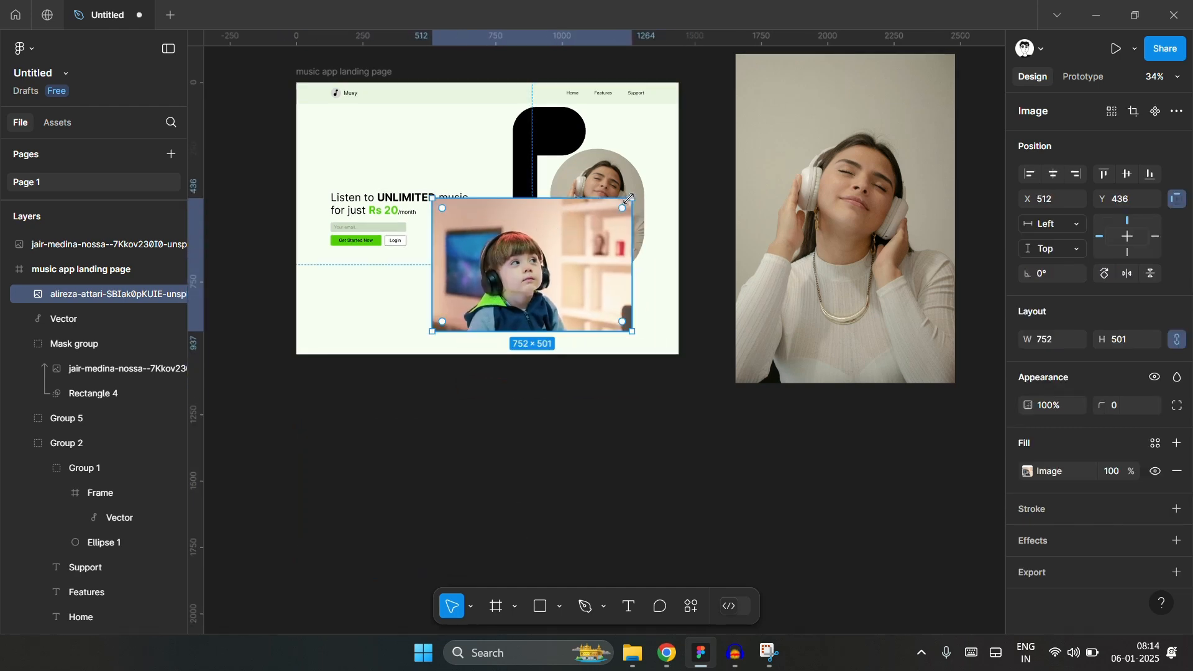
pyautogui.moveTo(646, 177); pyautogui.dragTo(708, 88)
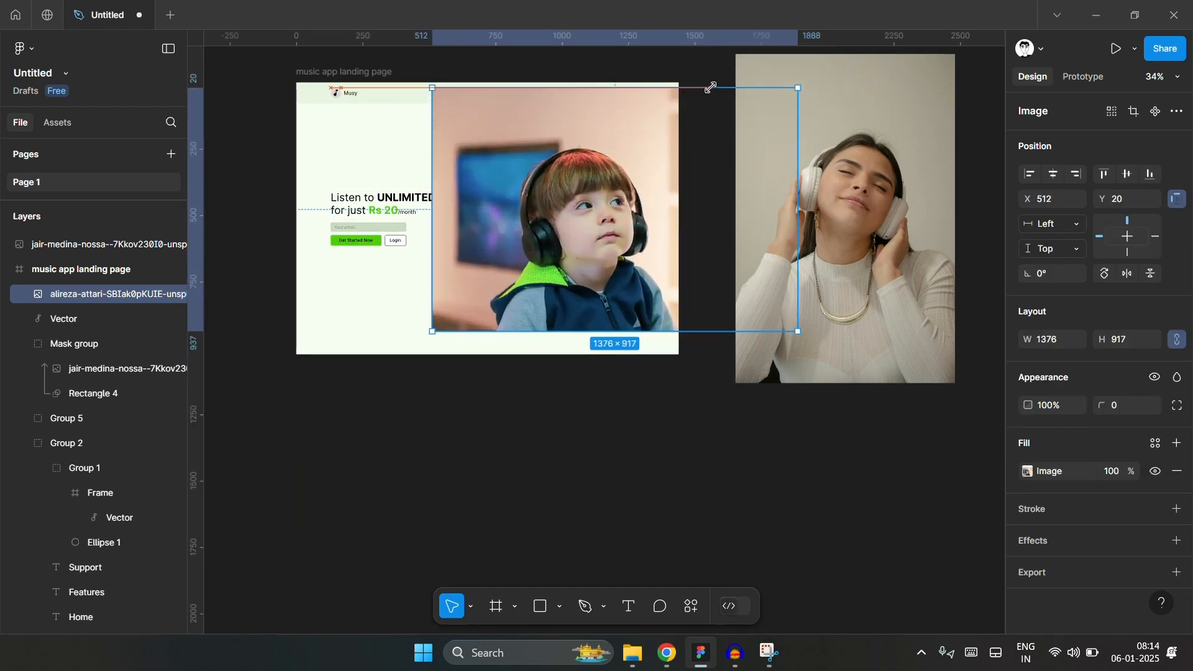
pyautogui.moveTo(596, 215); pyautogui.dragTo(499, 469)
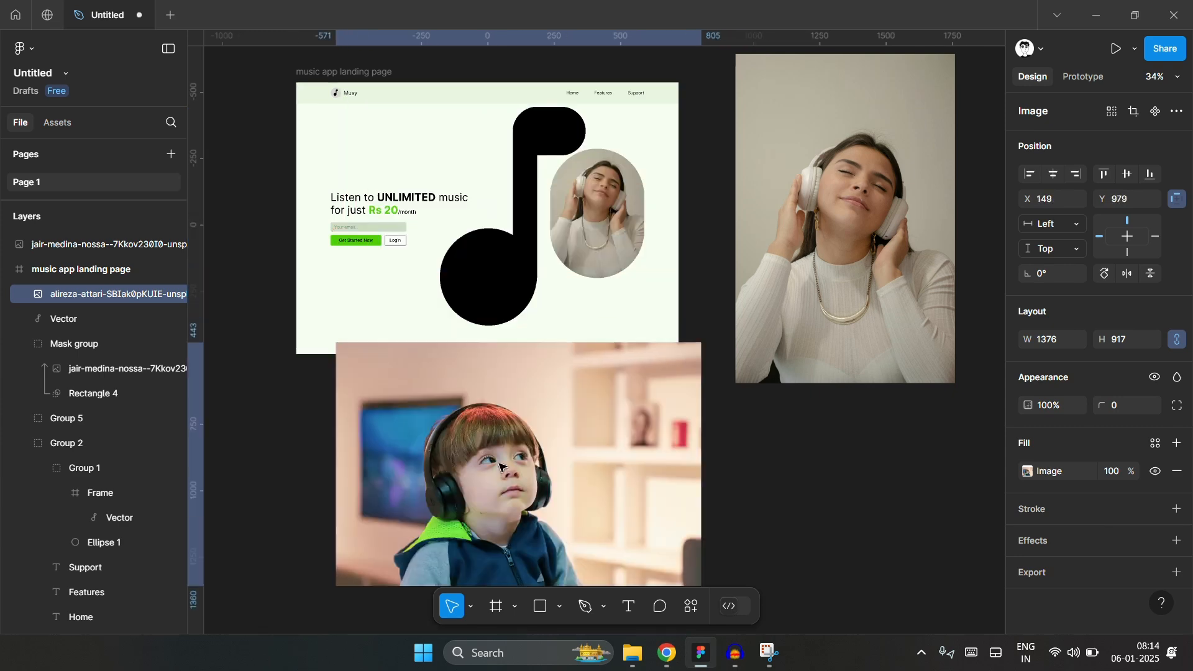
# - Flip the large music note vector both horizontally and vertically
pyautogui.click(523, 285)
pyautogui.scroll(1, 525, 287)
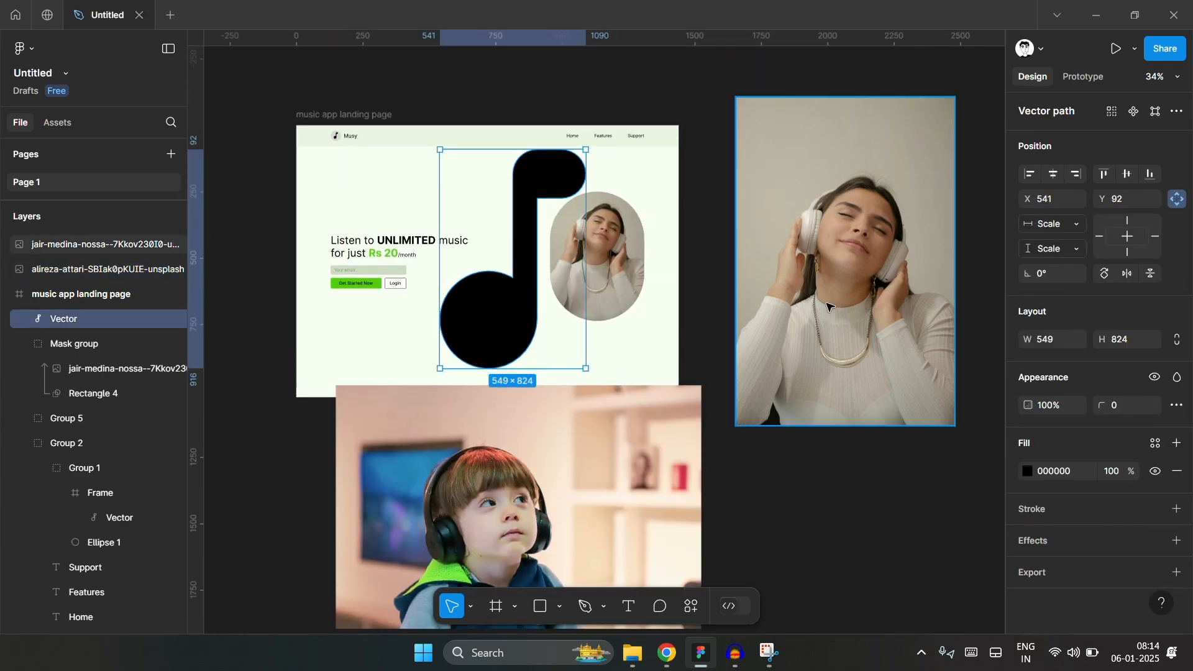
pyautogui.click(1127, 277)
pyautogui.click(1154, 274)
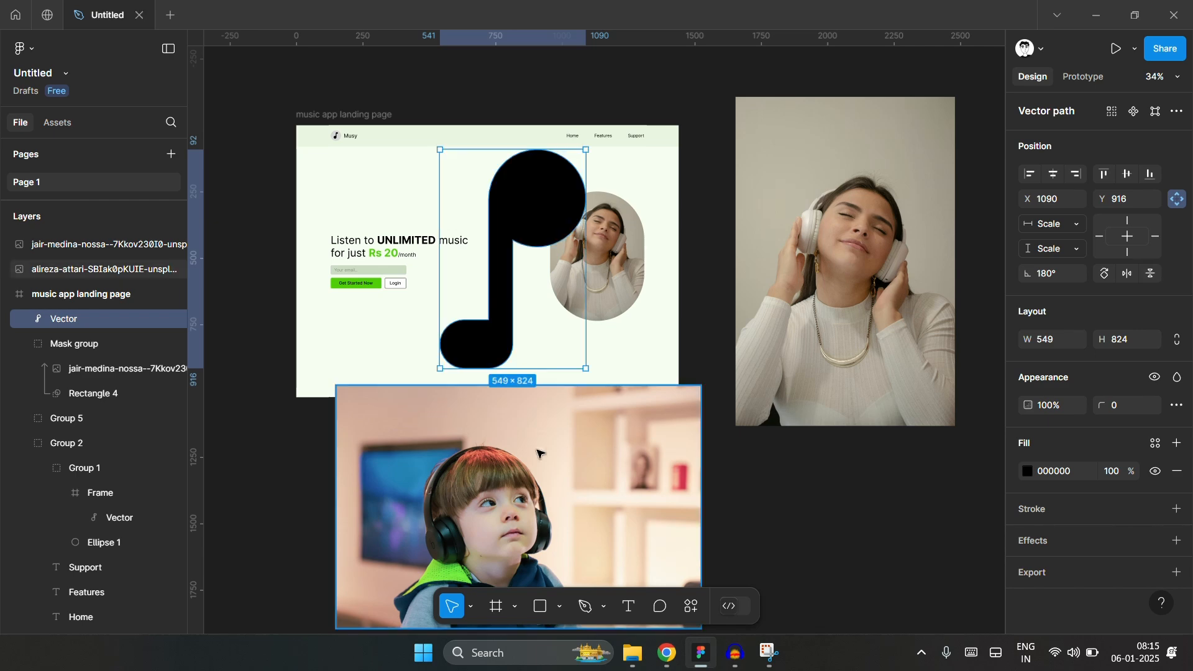
# - Enlarge the boy photo to about 1582 × 1054 over the flipped music note and use the note as its mask
pyautogui.moveTo(513, 489); pyautogui.dragTo(558, 210)
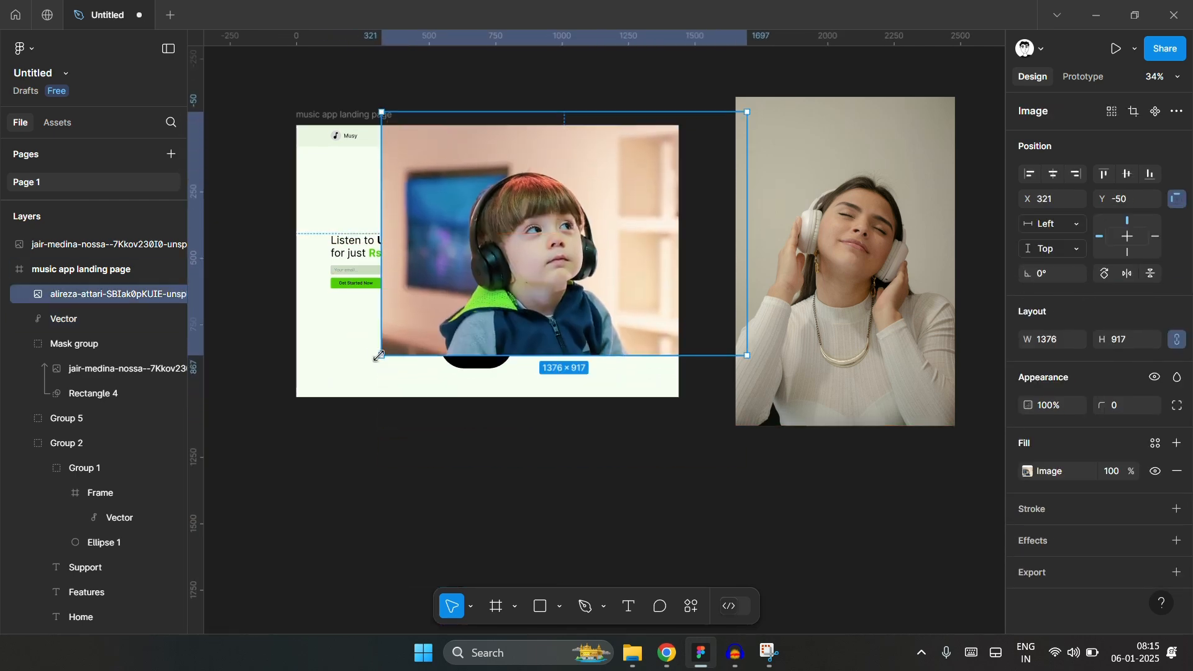
pyautogui.moveTo(378, 356); pyautogui.dragTo(333, 386)
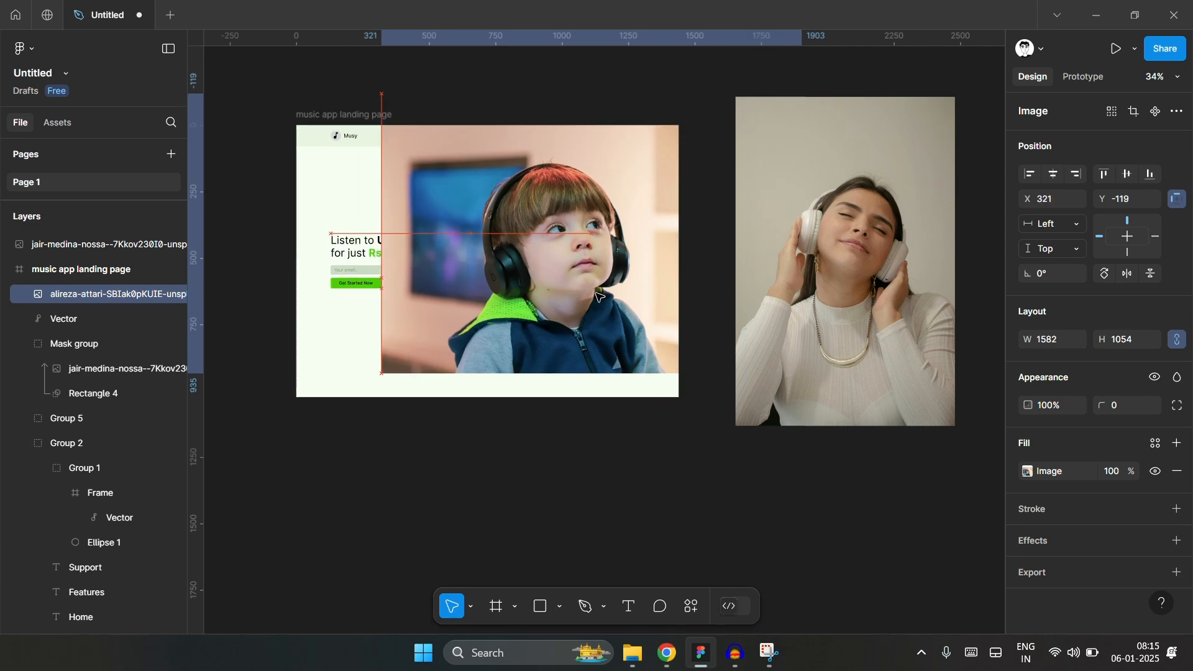
pyautogui.moveTo(469, 449); pyautogui.dragTo(503, 367)
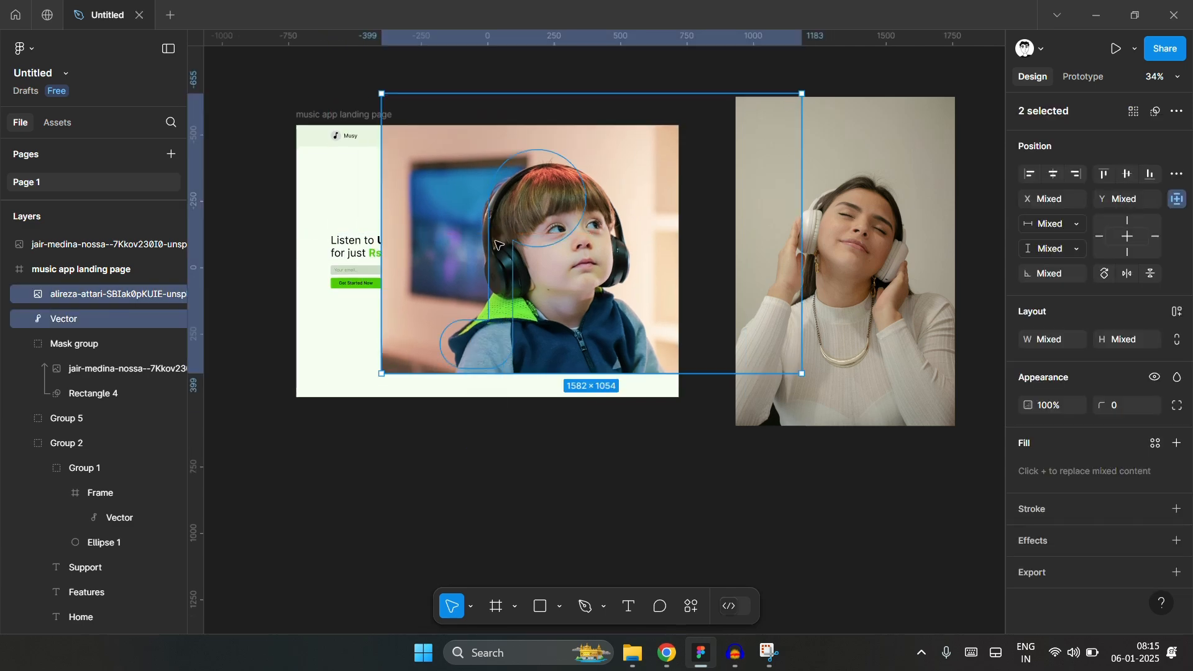
pyautogui.scroll(5, 497, 245)
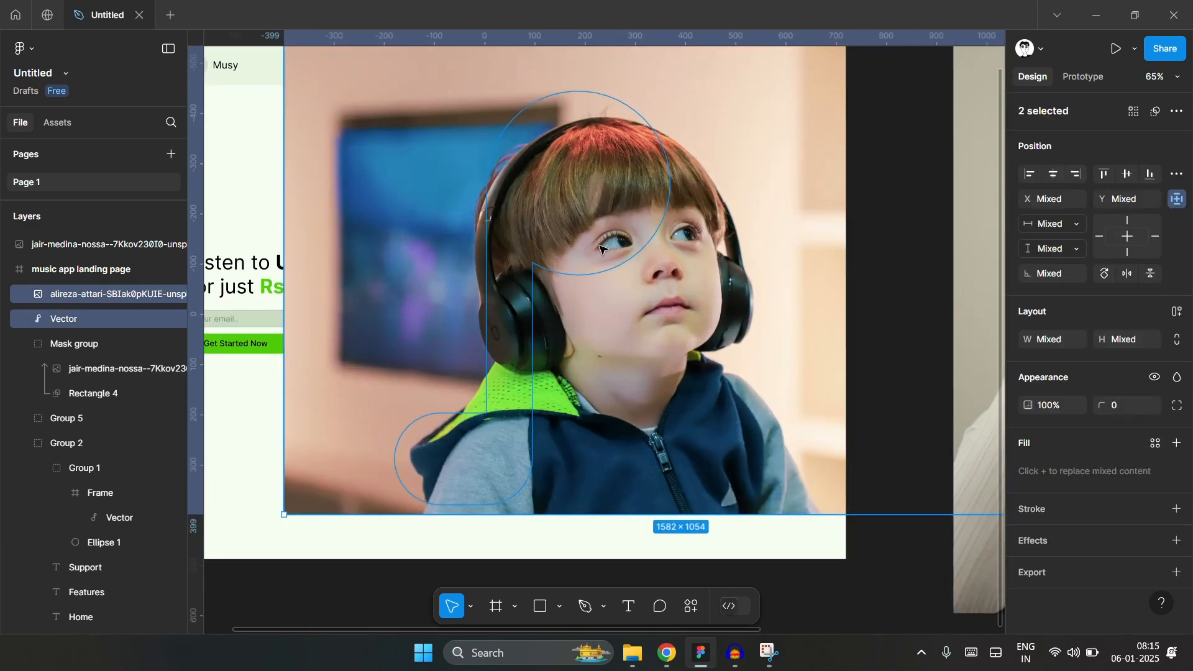
pyautogui.scroll(3, 601, 248)
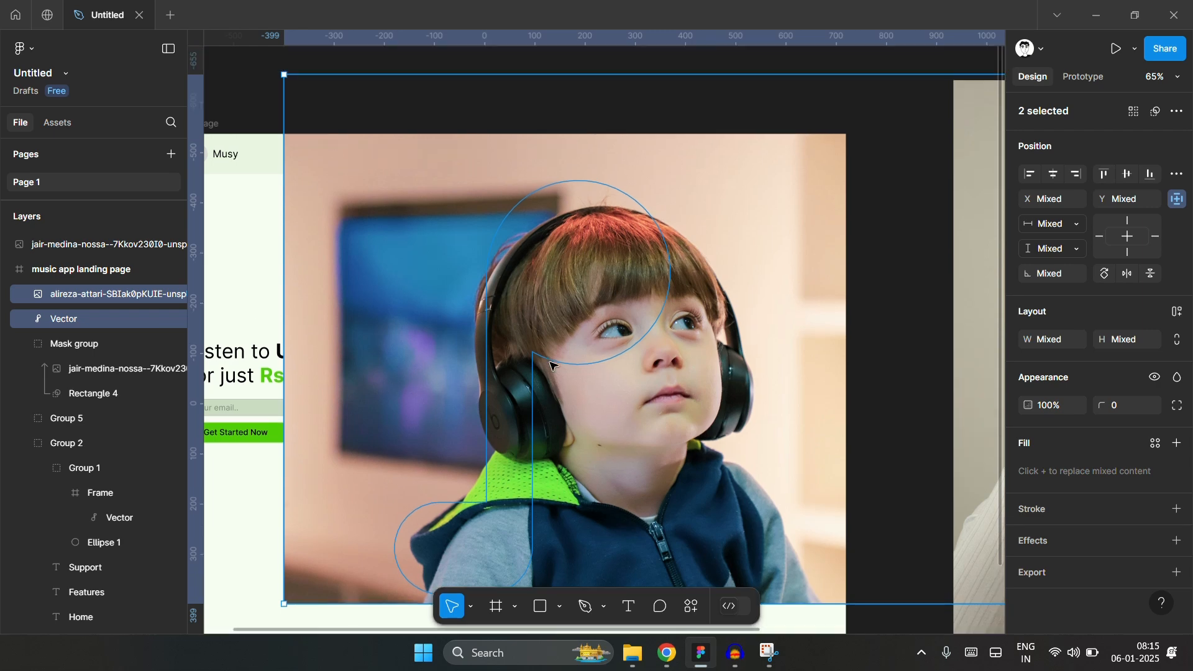
pyautogui.rightClick(588, 348)
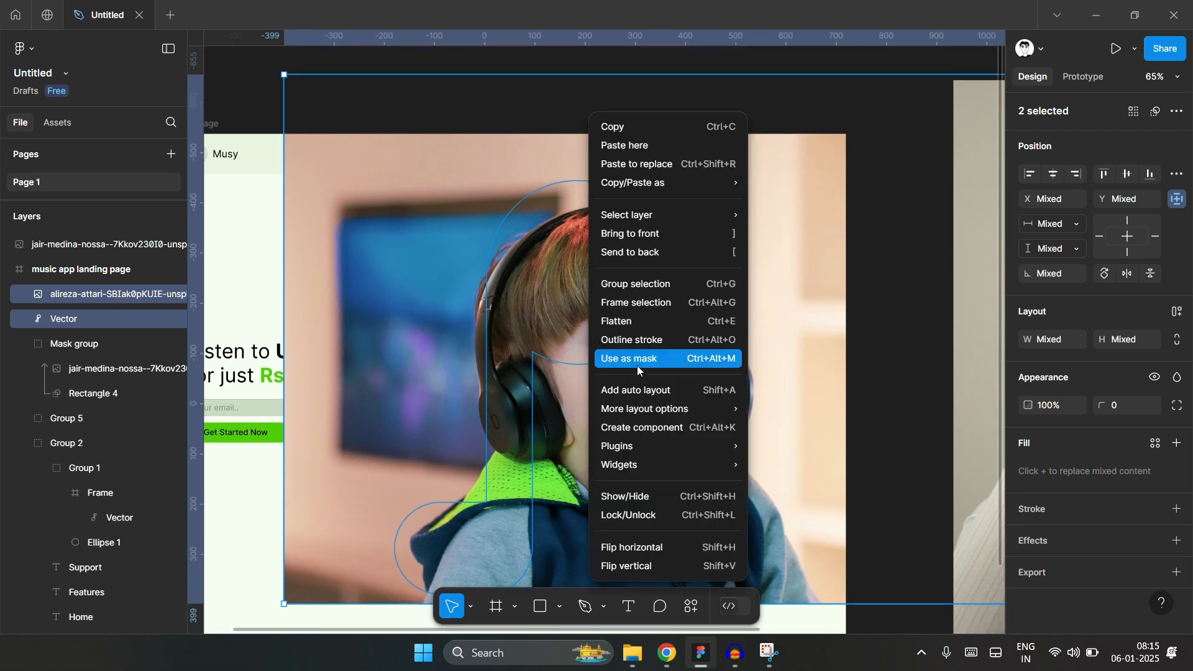
pyautogui.click(641, 361)
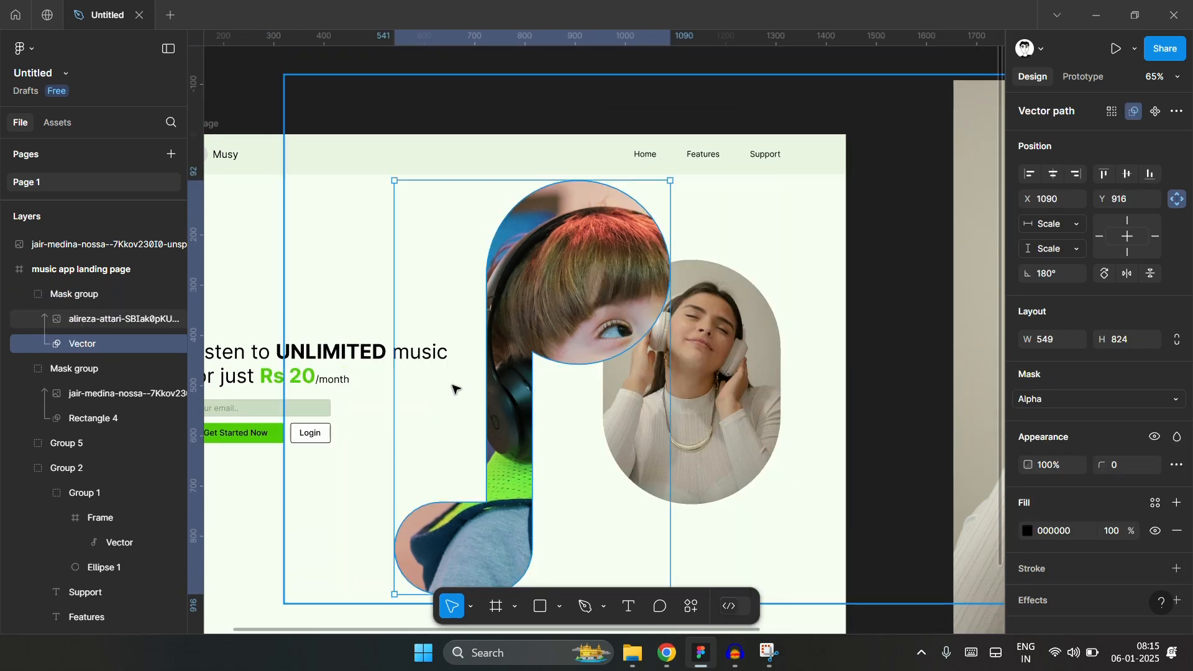
# - Shift the note mask to about X 1103, Y 916 and shrink the boy photo inside it to about 924 × 616, framing his face in the note head
pyautogui.scroll(-1, 541, 458)
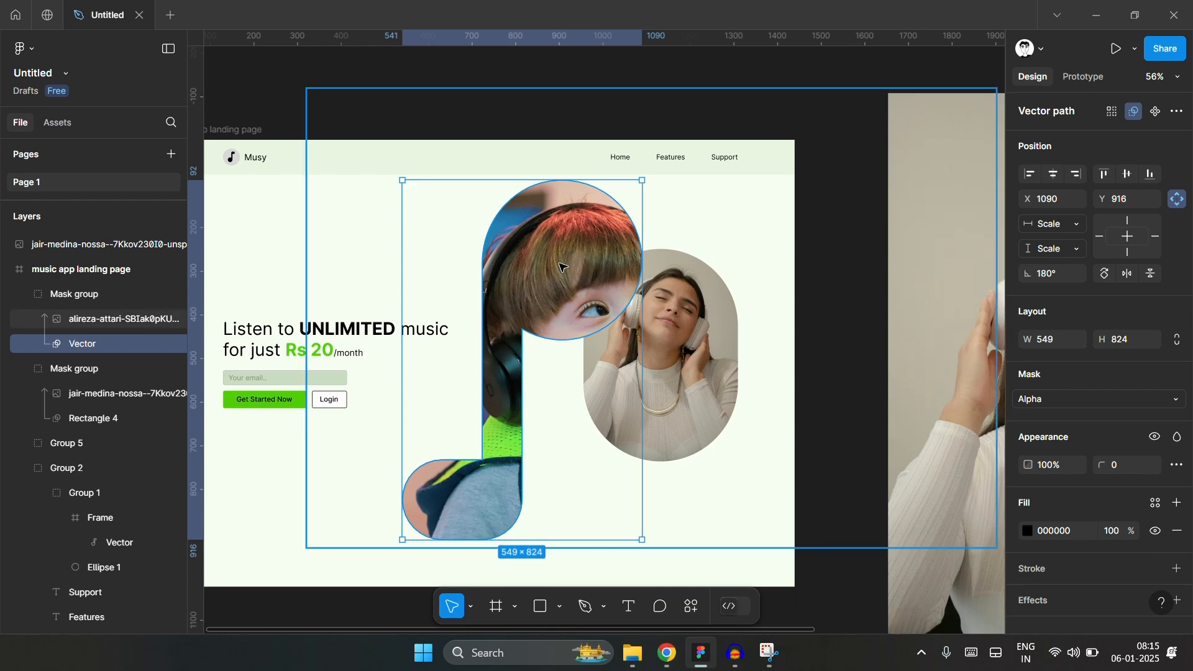
pyautogui.moveTo(561, 267); pyautogui.dragTo(584, 289)
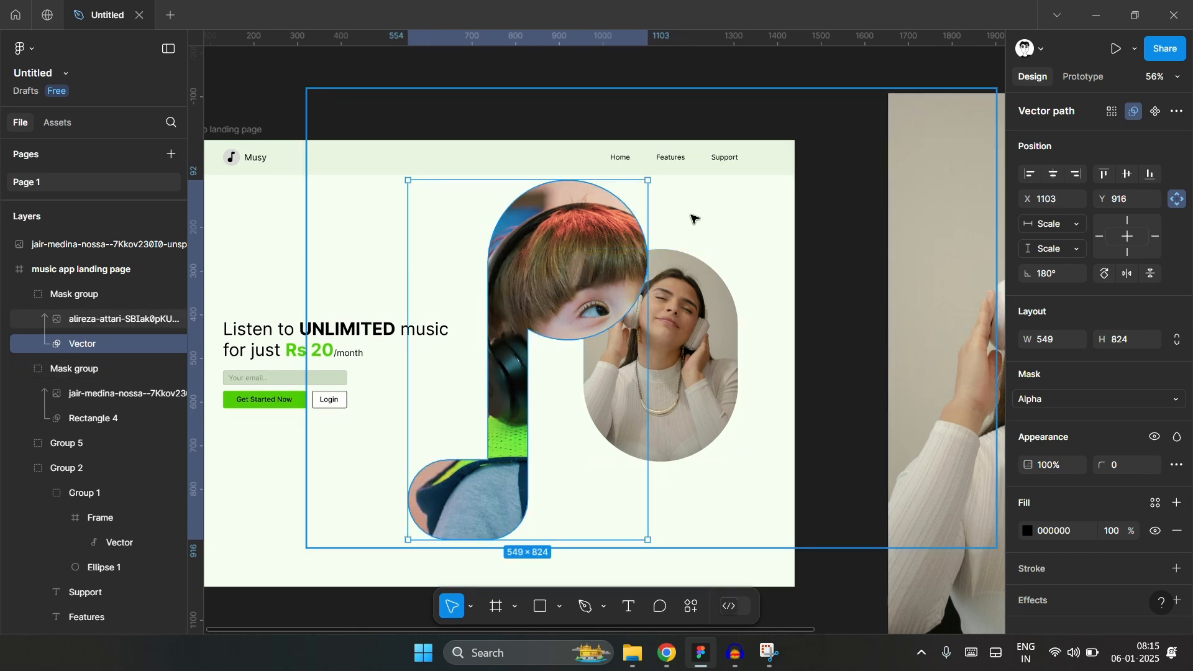
pyautogui.click(511, 207)
pyautogui.hscroll(1, 775, 232)
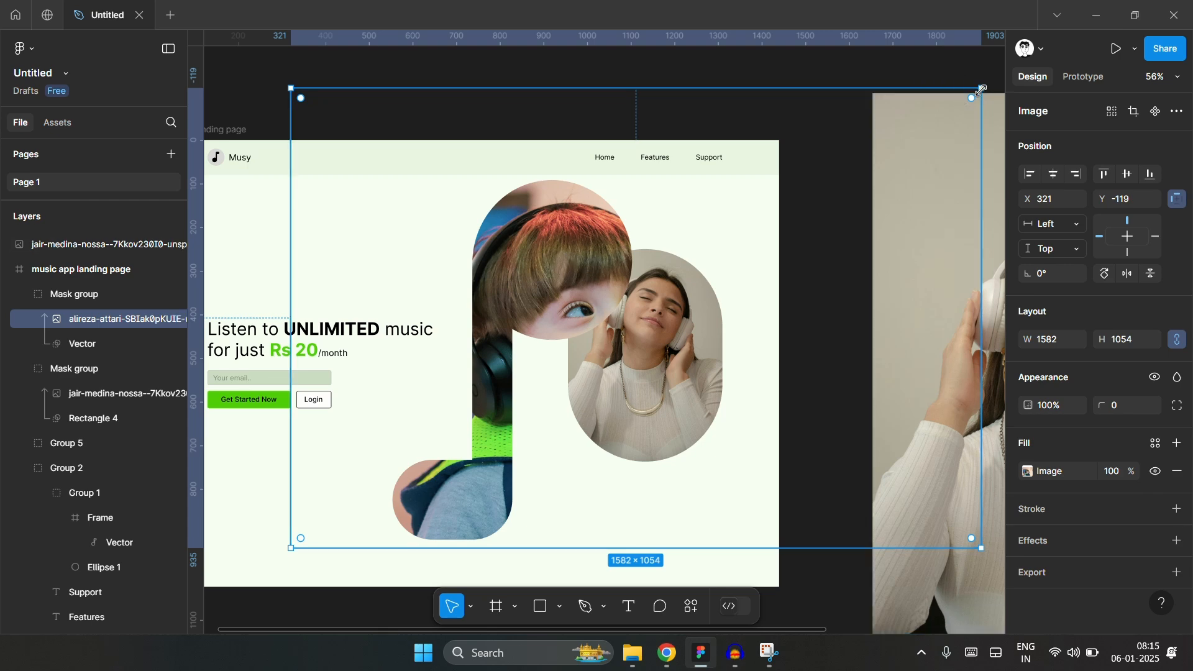
pyautogui.moveTo(980, 90); pyautogui.dragTo(694, 184)
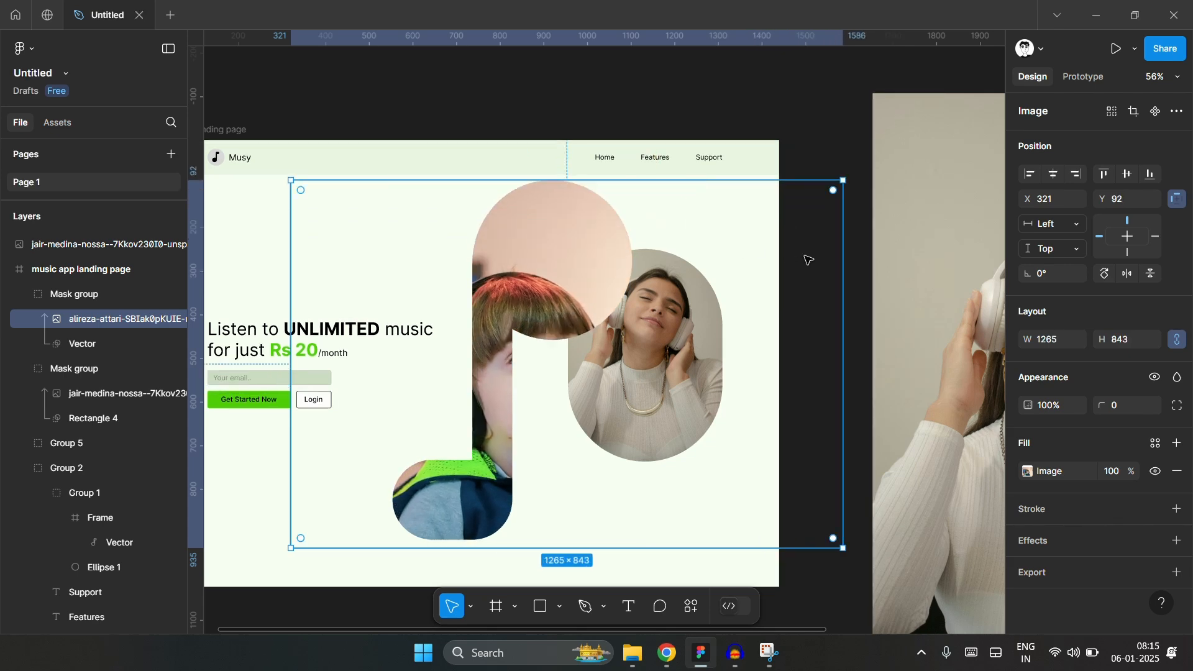
pyautogui.moveTo(551, 290); pyautogui.dragTo(592, 202)
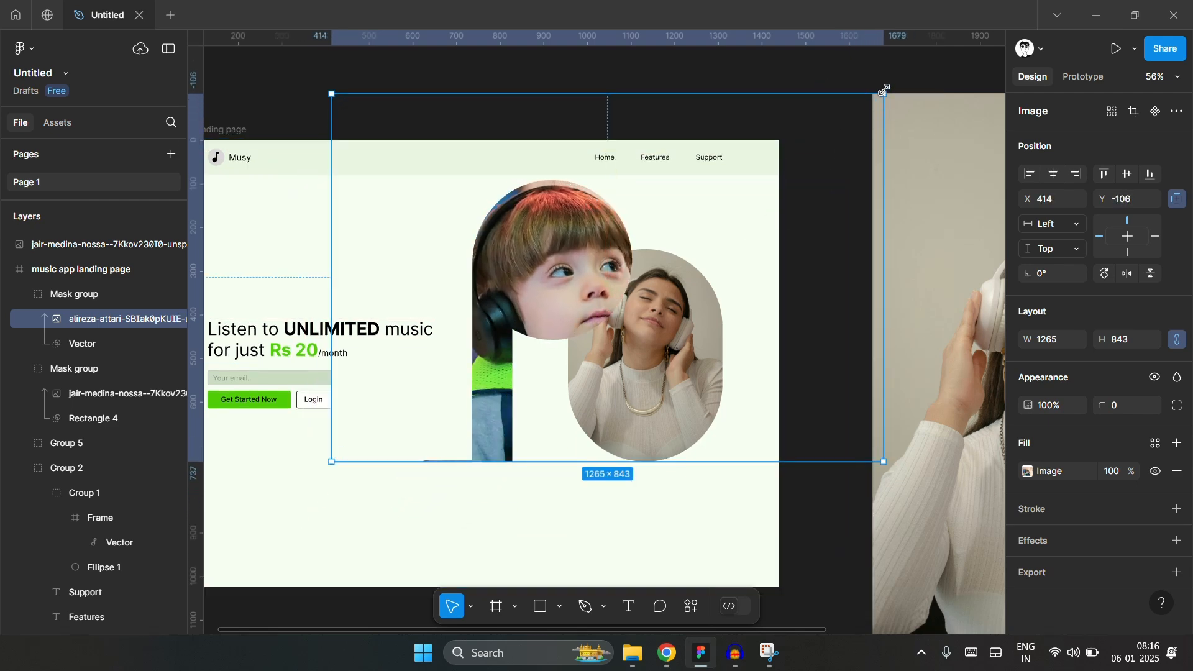
pyautogui.moveTo(883, 93); pyautogui.dragTo(595, 192)
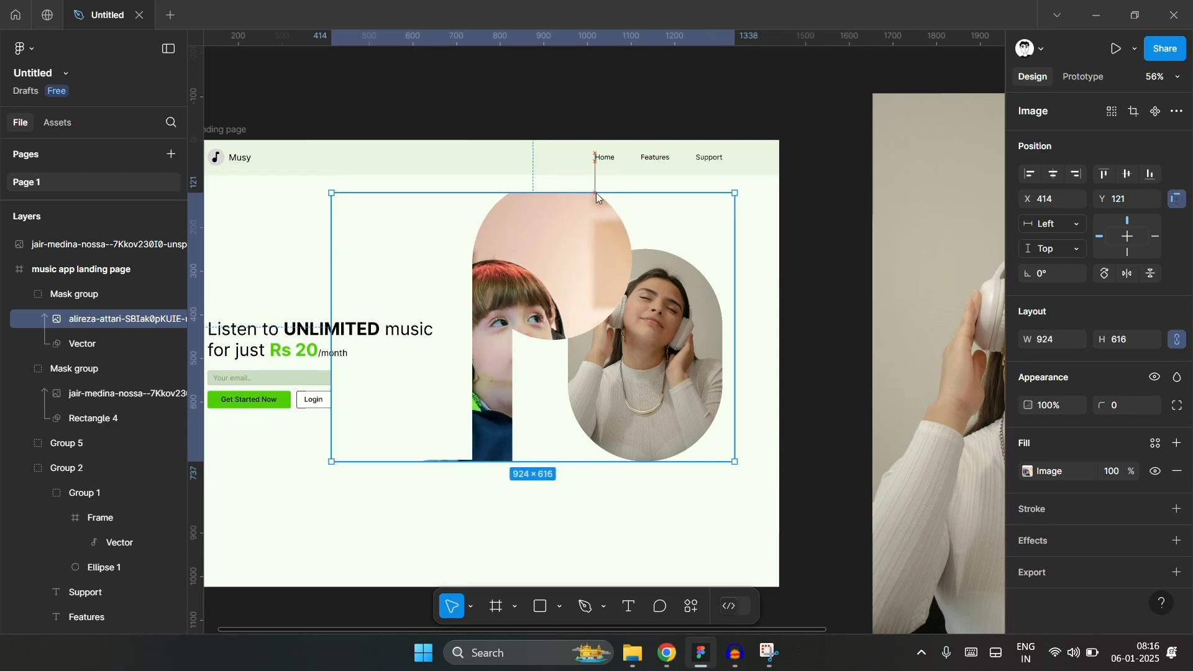
pyautogui.moveTo(591, 261); pyautogui.dragTo(599, 225)
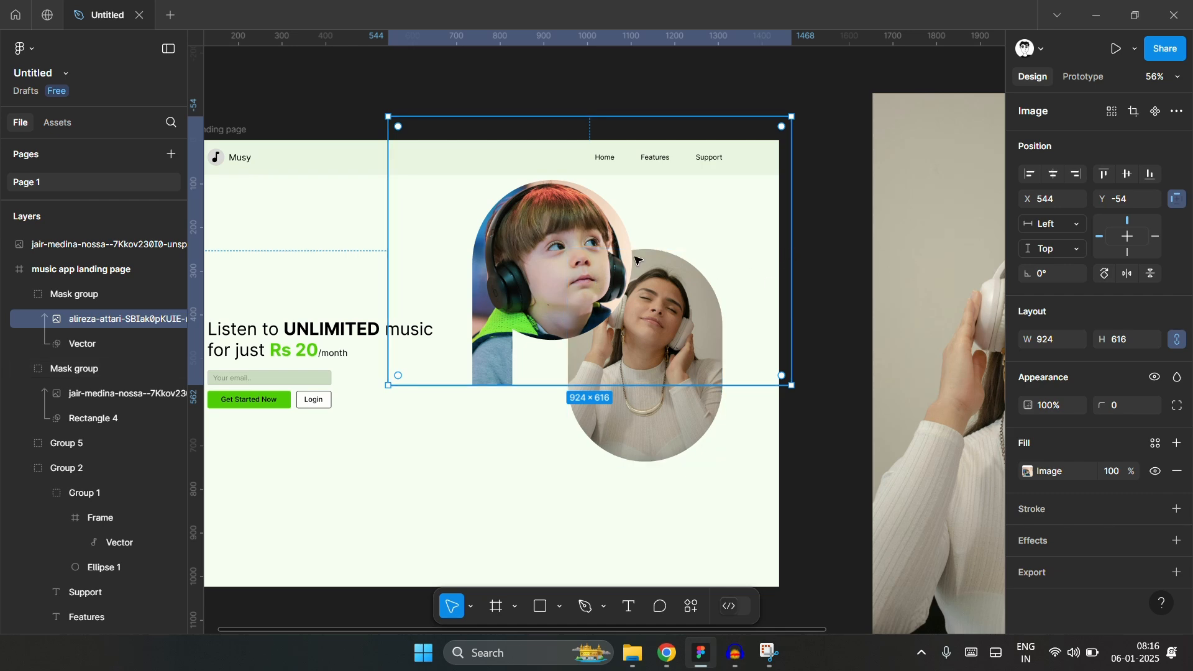
pyautogui.moveTo(572, 249); pyautogui.dragTo(569, 254)
# - Test flips on the masked boy photo group, keep only the horizontal flip and move the group to about X 1123, Y 81
pyautogui.click(820, 273)
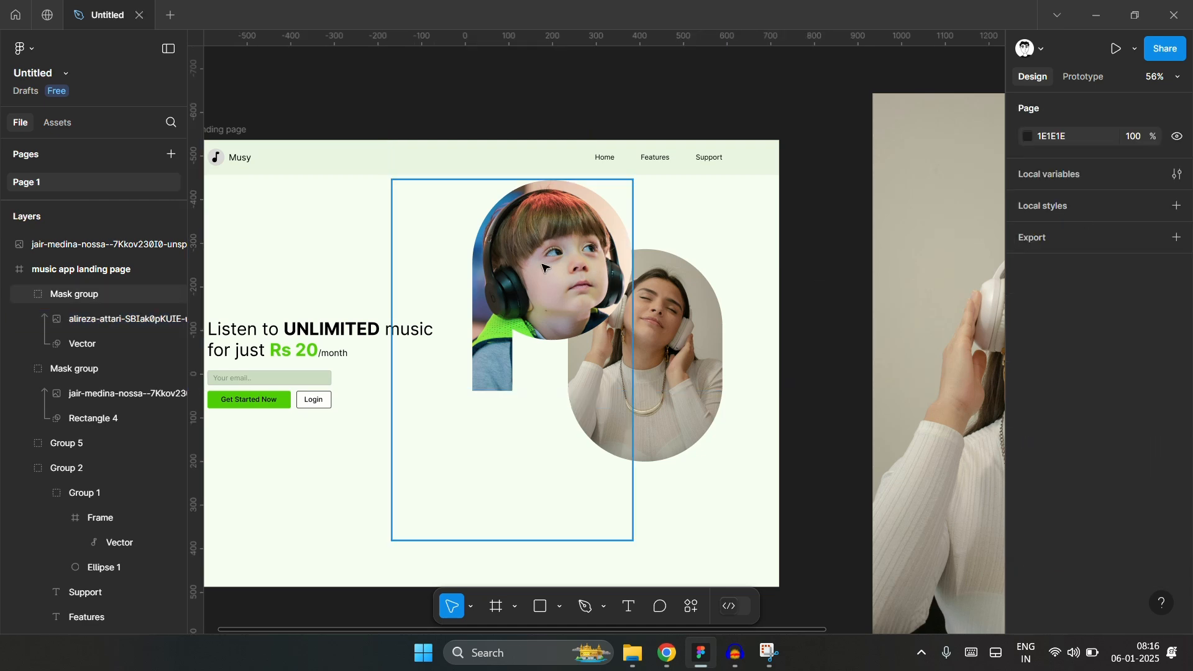
pyautogui.click(586, 286)
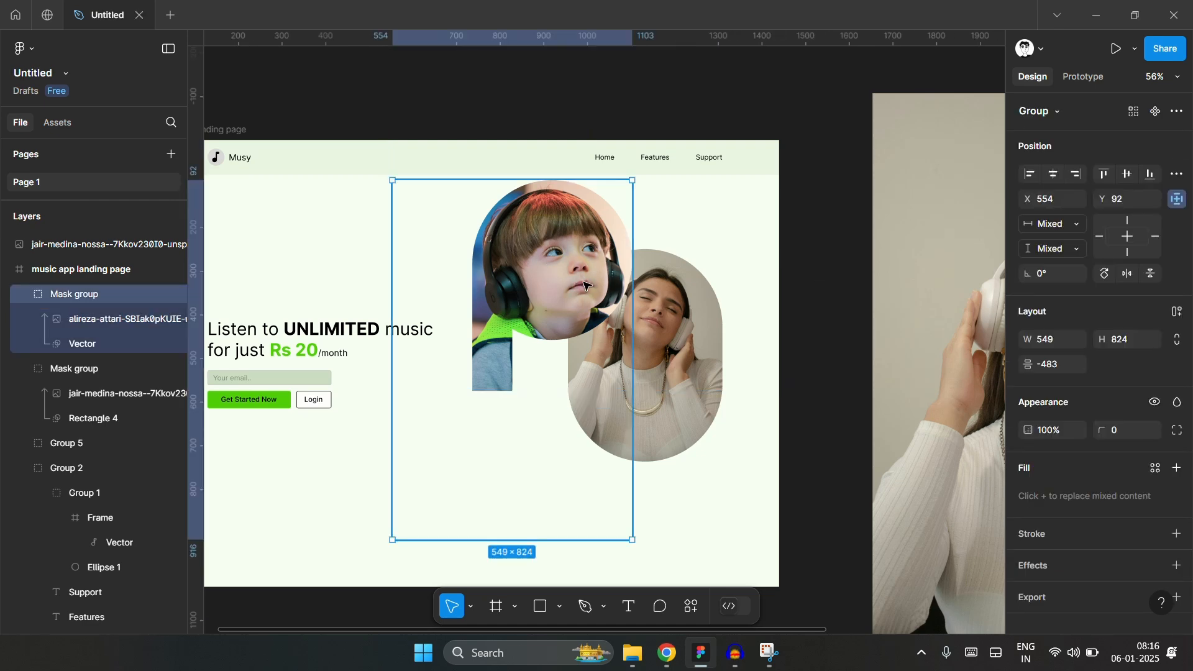
pyautogui.click(1126, 276)
pyautogui.click(1154, 273)
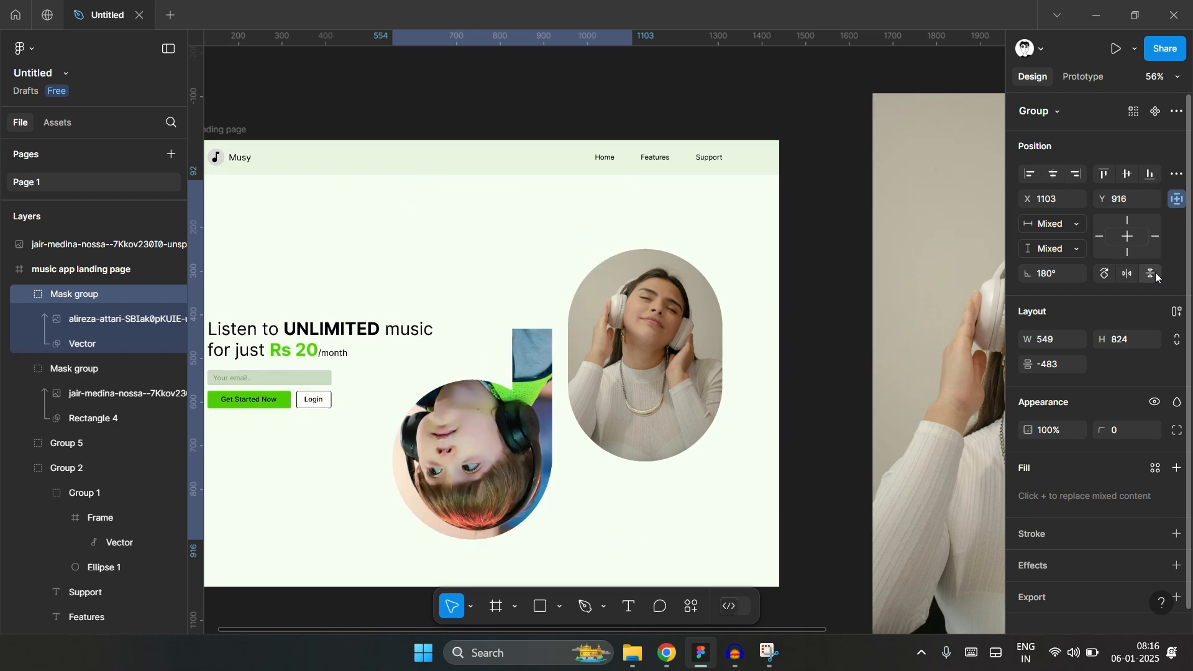
pyautogui.click(1120, 275)
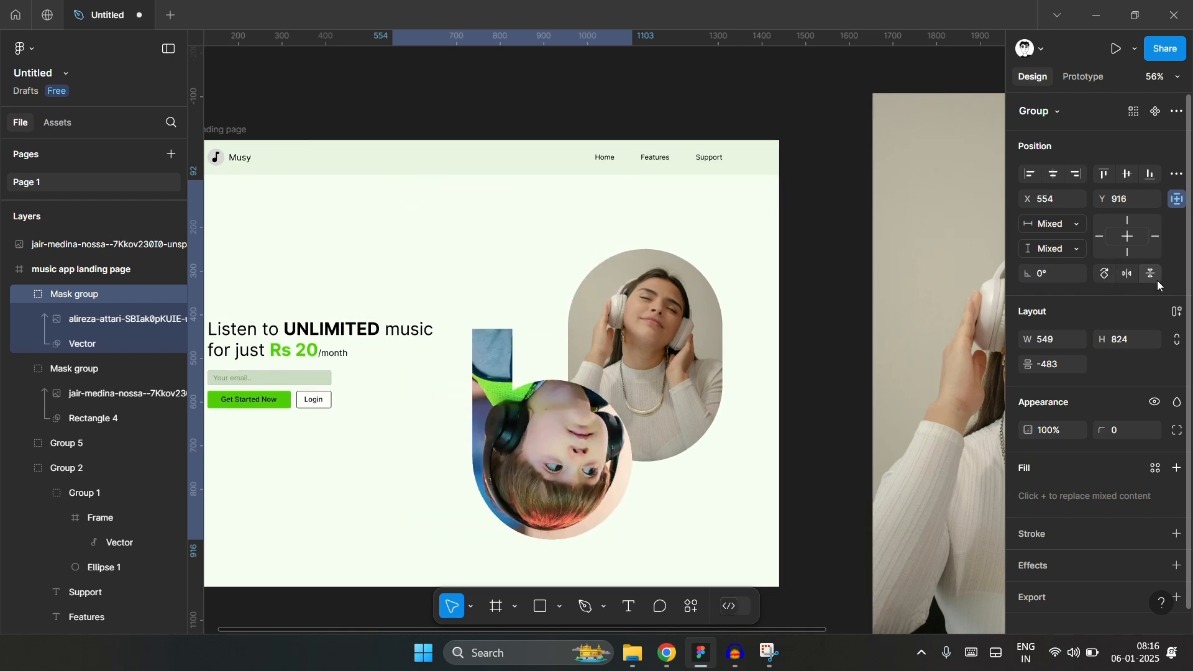
pyautogui.click(1150, 275)
pyautogui.click(1131, 273)
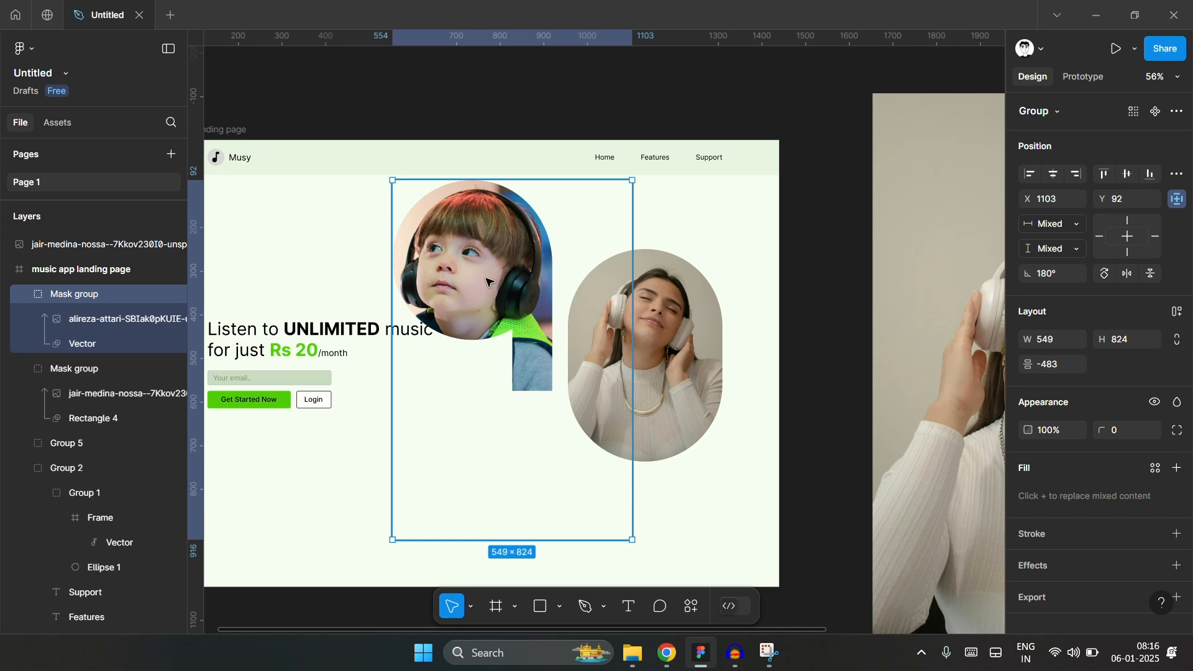
pyautogui.moveTo(489, 283)
pyautogui.mouseDown()
pyautogui.moveTo(547, 284)
pyautogui.moveTo(495, 274)
pyautogui.mouseUp()
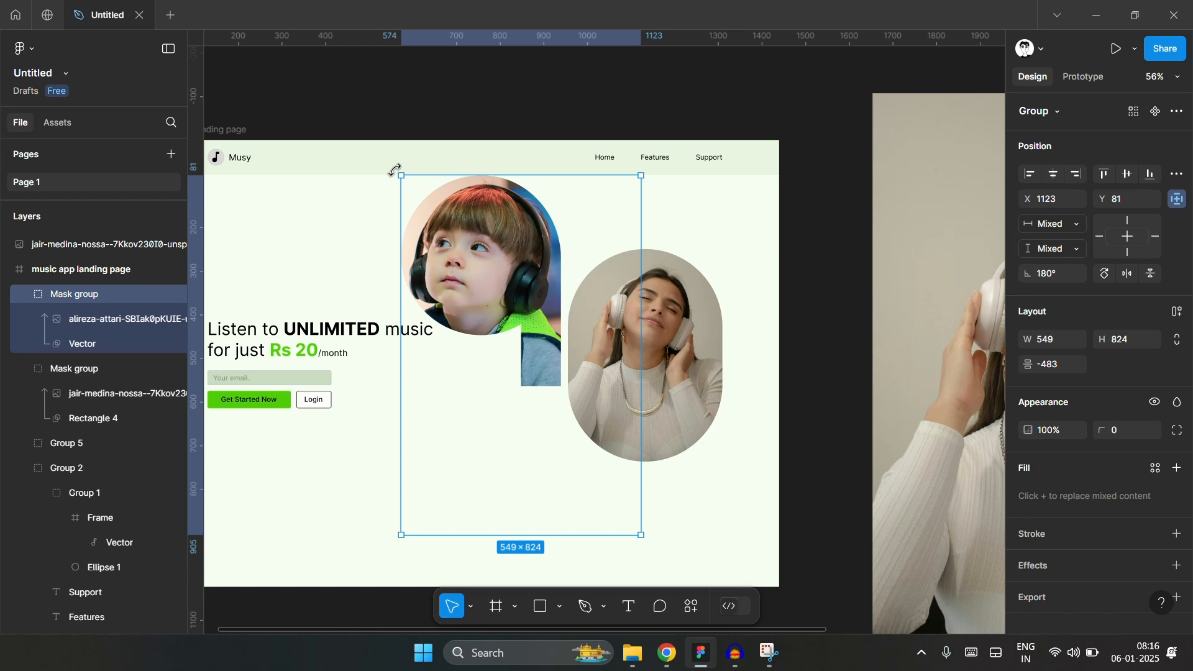
# - Try rotating the masked boy photo group, undo the rotation and leave the group selected
pyautogui.moveTo(395, 169); pyautogui.dragTo(350, 245)
pyautogui.hotkey('ctrl', 'z')
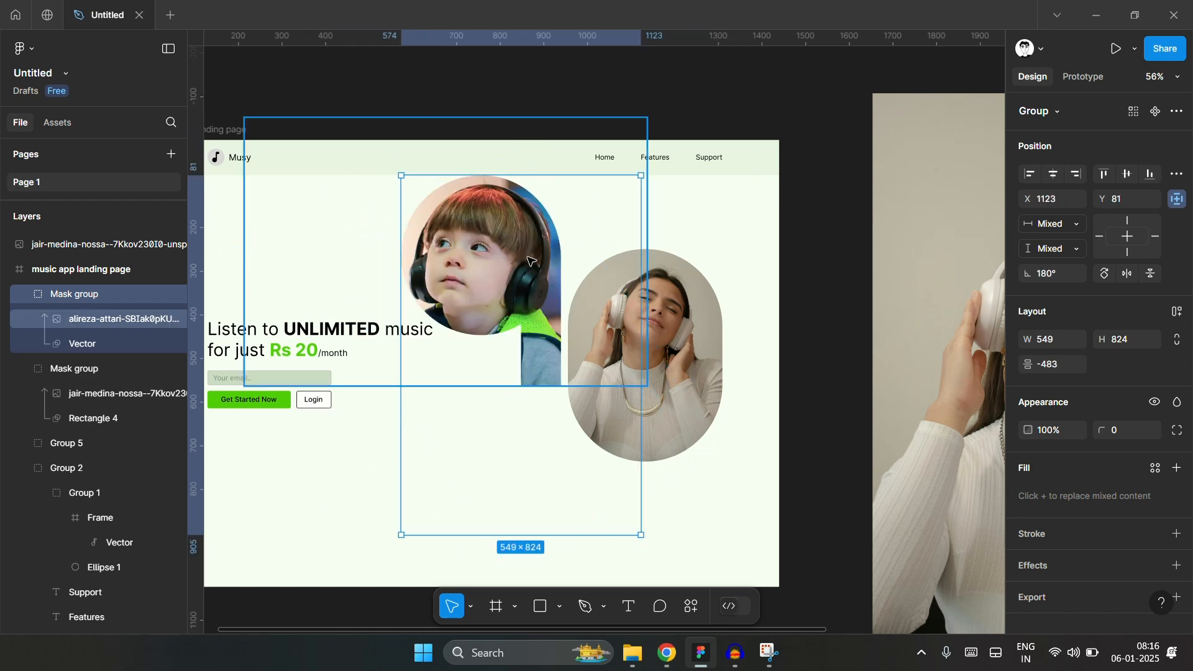
pyautogui.click(826, 275)
pyautogui.hscroll(-3, 826, 274)
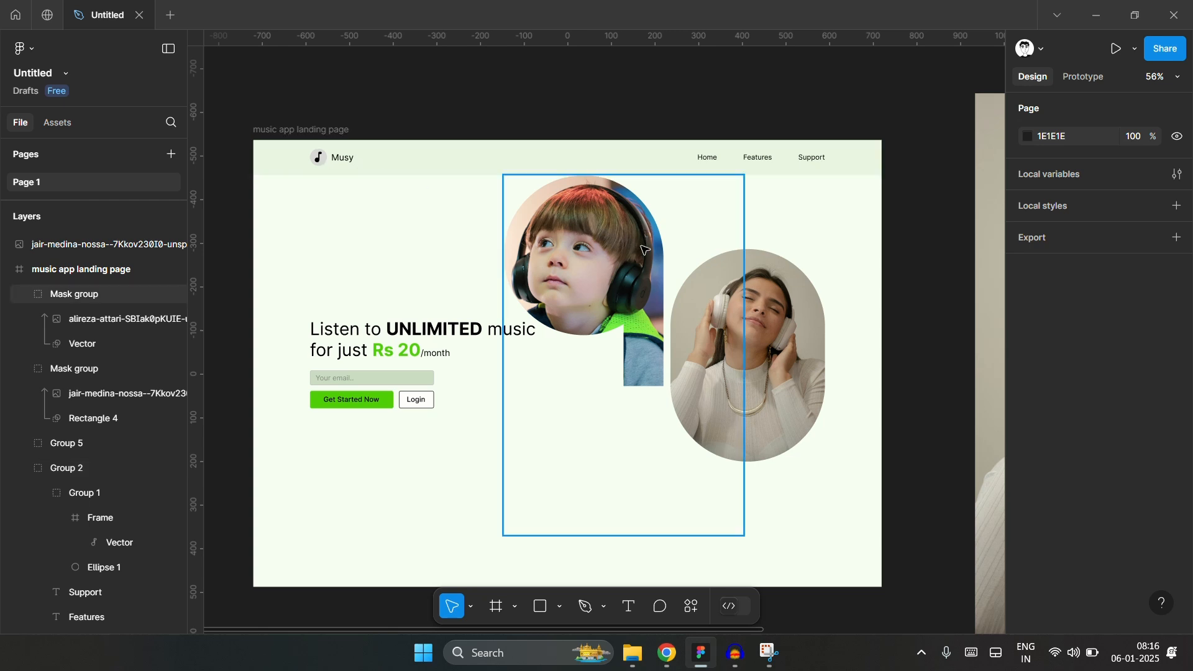
pyautogui.click(617, 270)
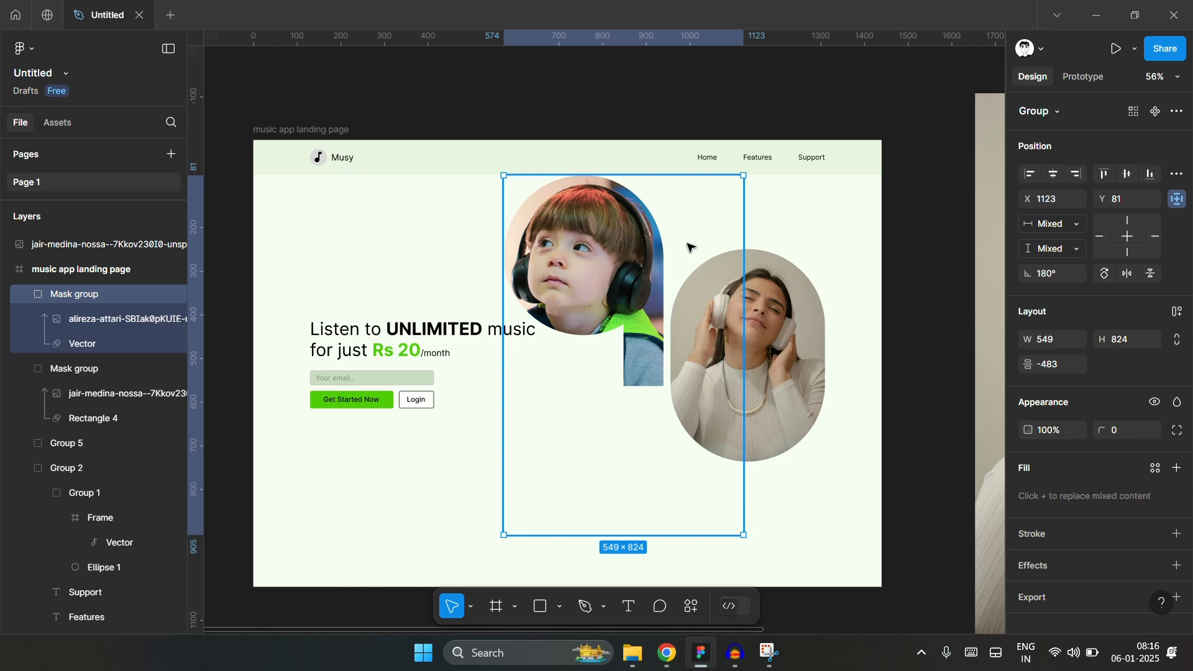
# - Delete the masked boy photo group and enlarge the masked headphone photo group to about 480 × 660.34
pyautogui.press('Delete')
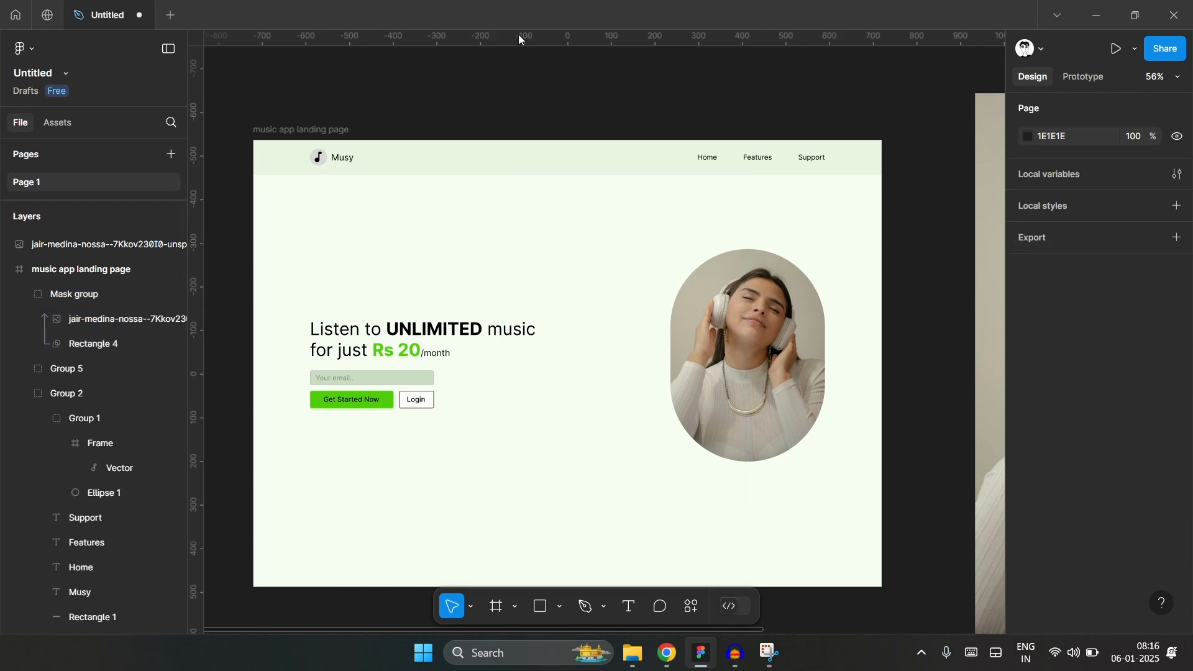
pyautogui.click(712, 350)
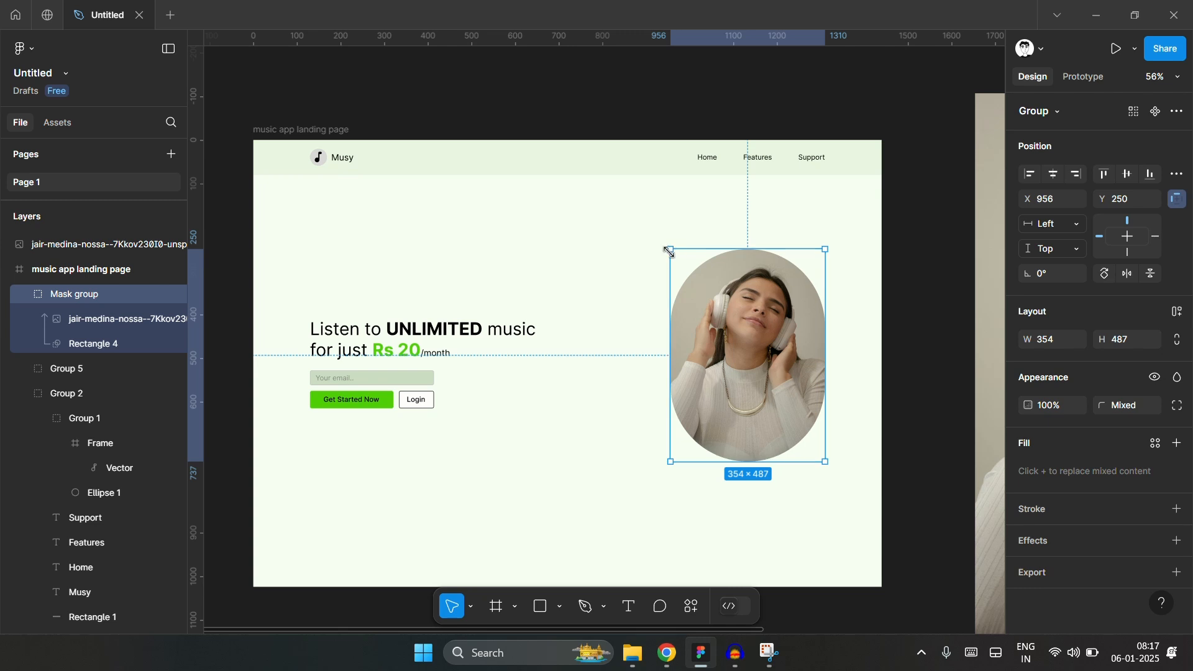
pyautogui.moveTo(668, 248); pyautogui.dragTo(616, 207)
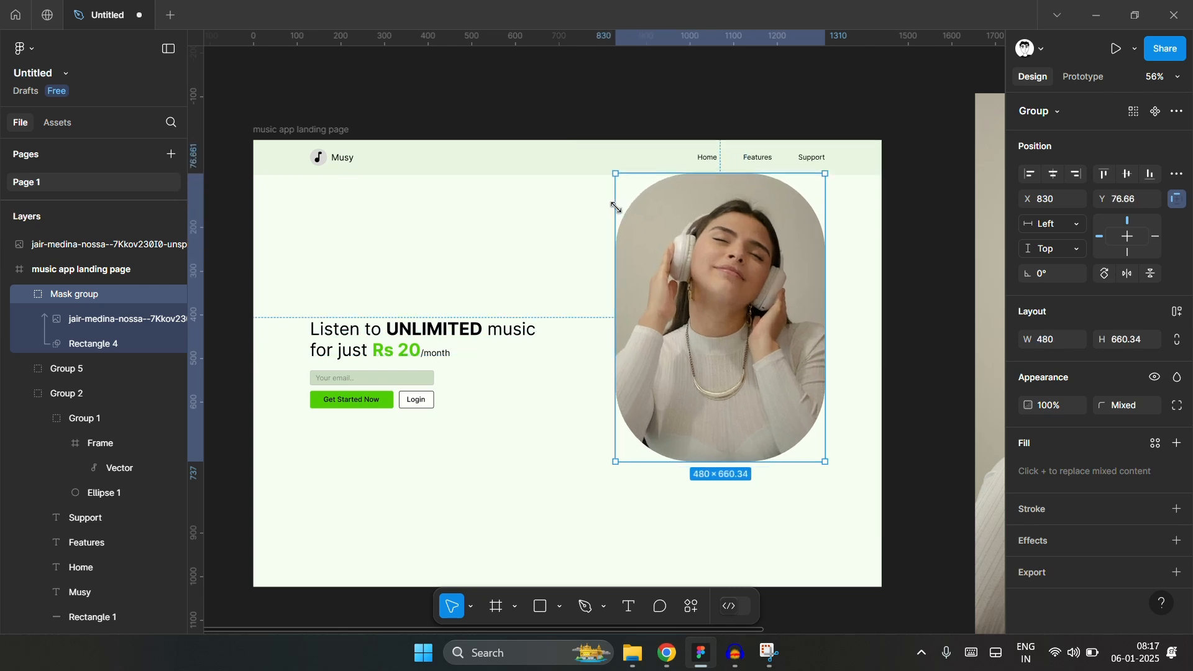
# - Move the masked headphone photo group down and centre it vertically in the frame at Y 182
pyautogui.scroll(1, 677, 249)
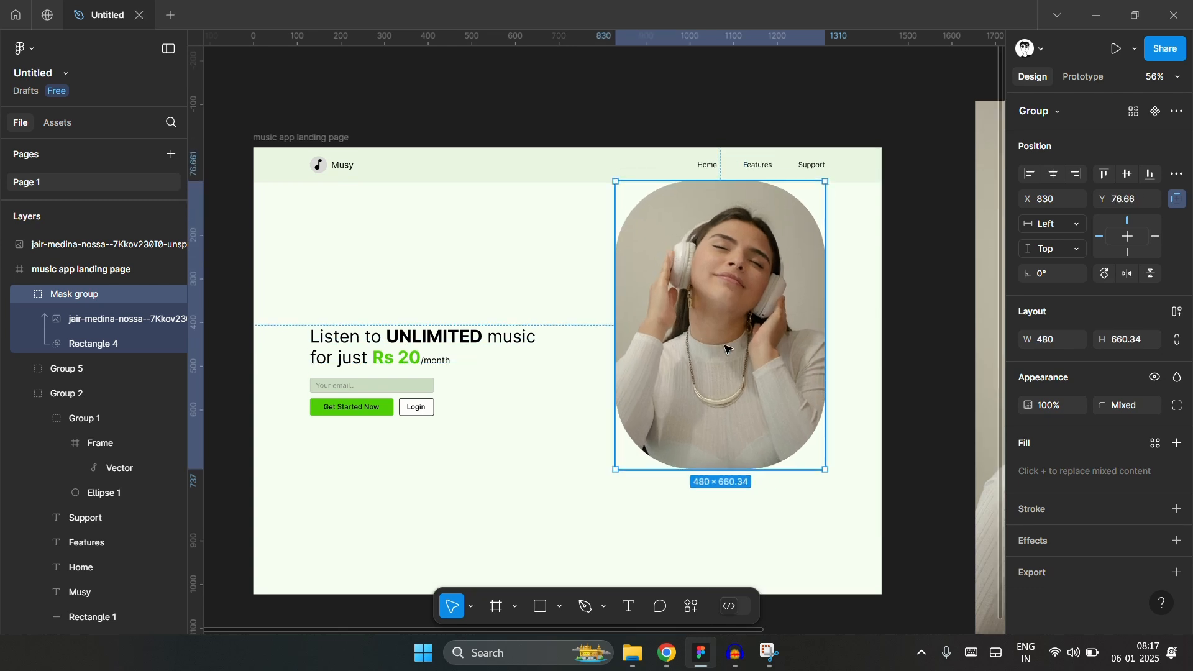
pyautogui.moveTo(727, 353); pyautogui.dragTo(728, 396)
pyautogui.click(1130, 178)
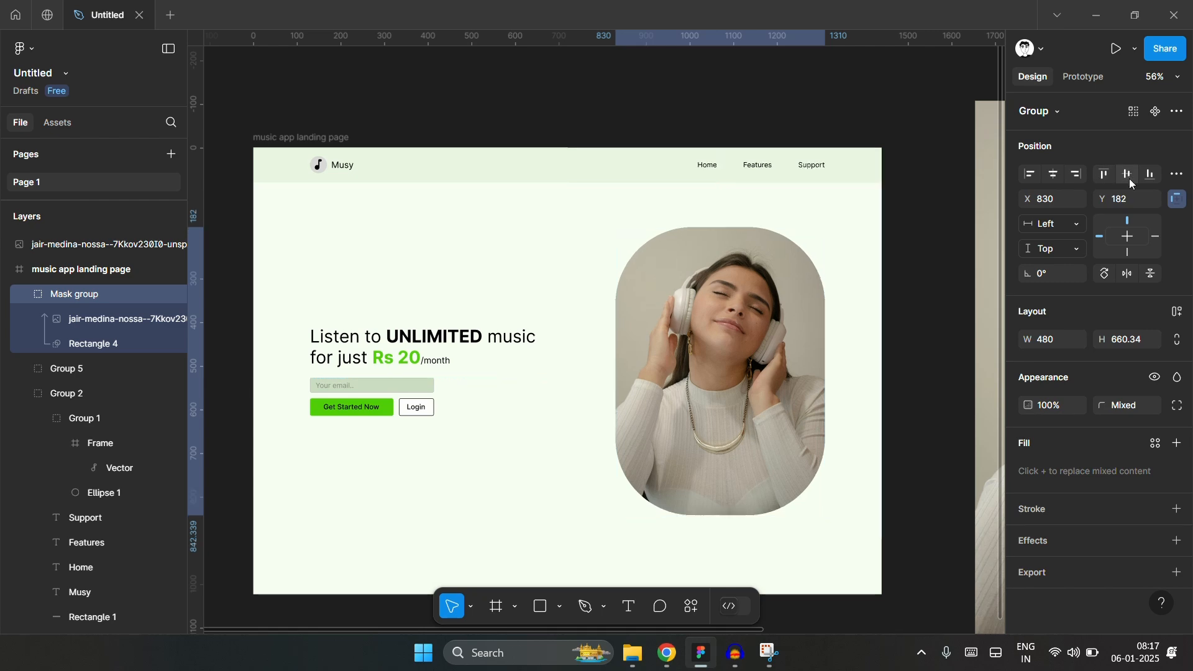
pyautogui.click(863, 335)
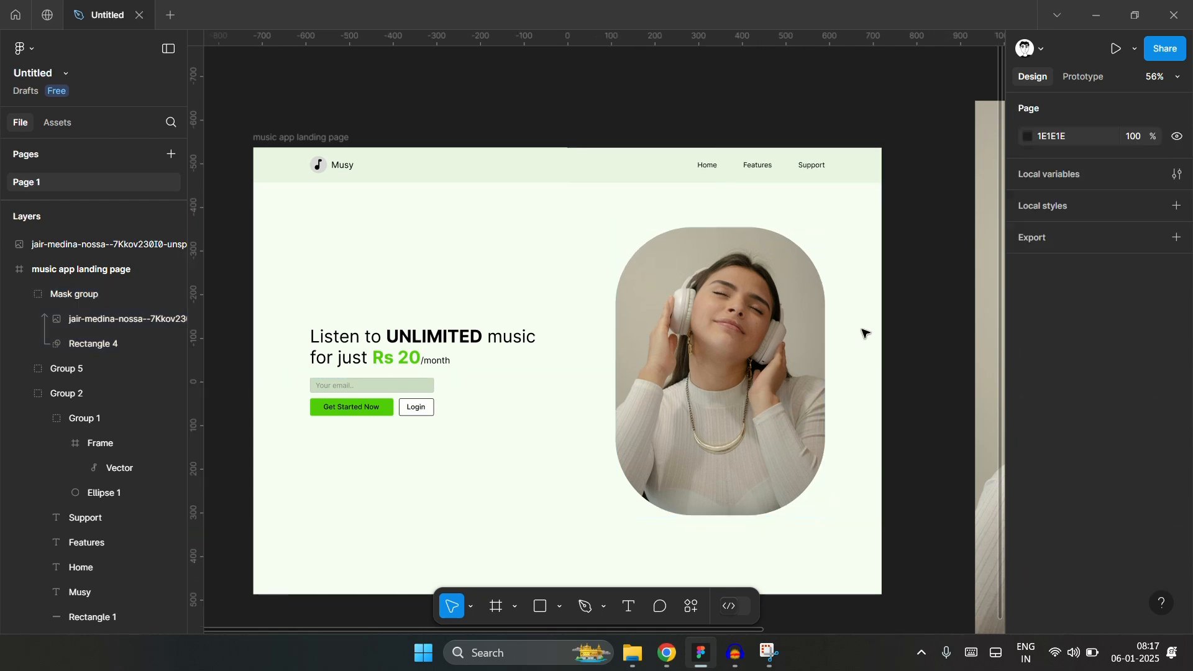
# - Try rounding the corners of the photo inside the mask group to a radius of 263.73
pyautogui.doubleClick(723, 342)
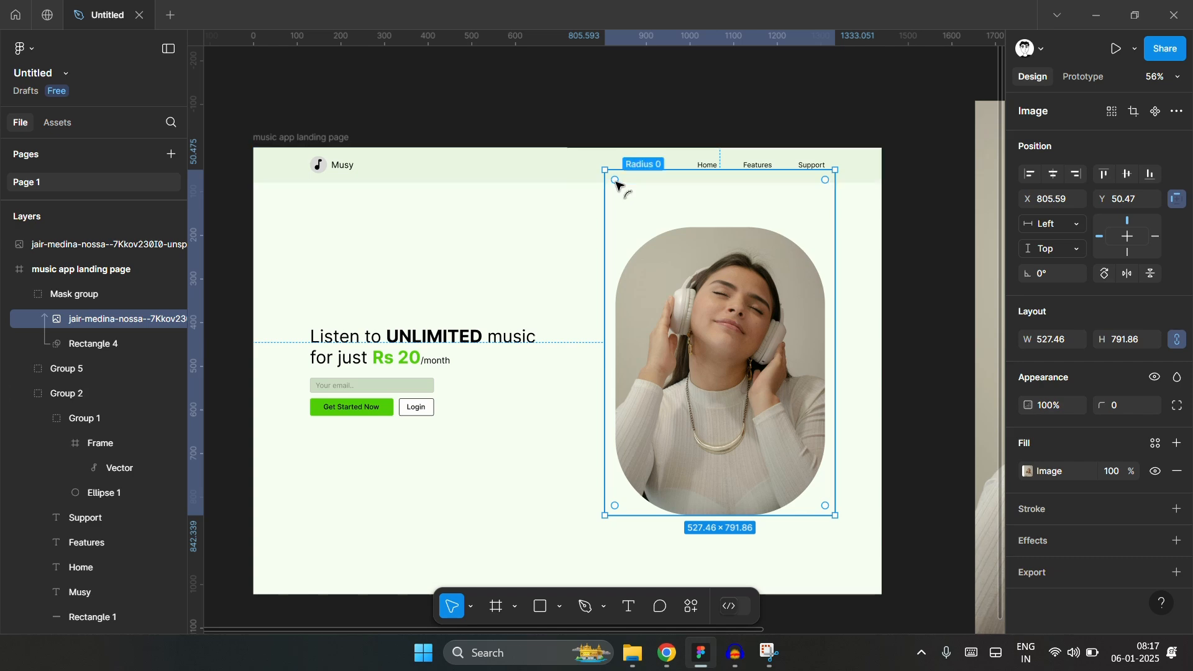
pyautogui.moveTo(619, 183); pyautogui.dragTo(895, 360)
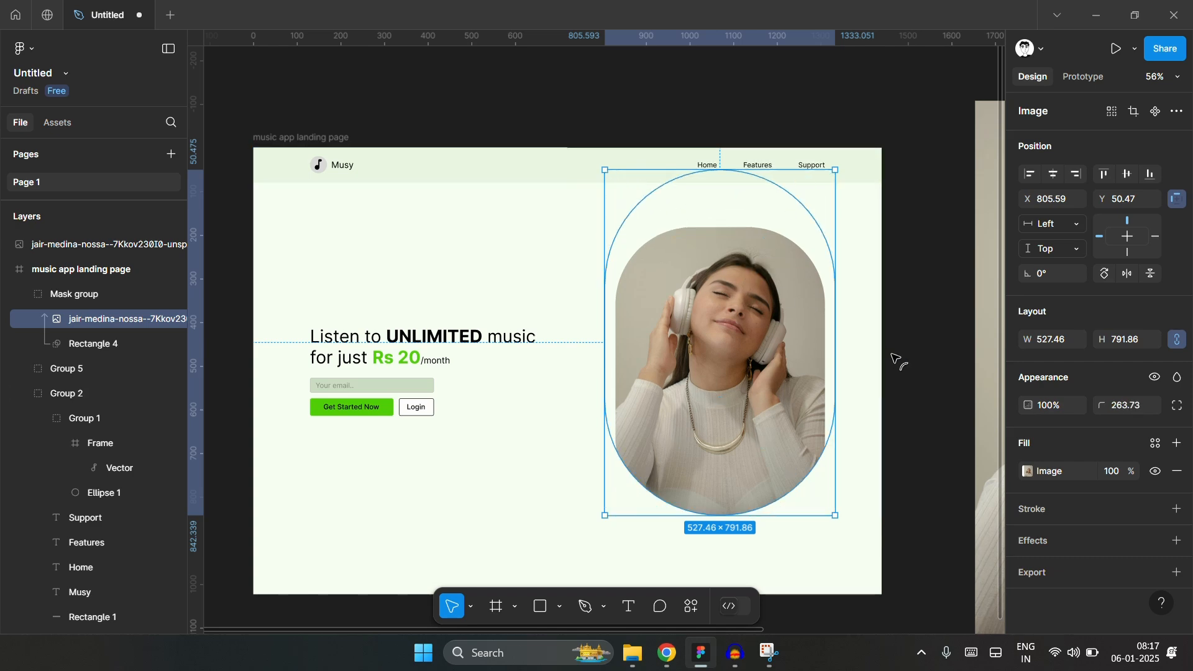
pyautogui.click(932, 289)
# - Try extending the mask rectangle upward so that it reaches above the top of the headphone photo
pyautogui.click(748, 269)
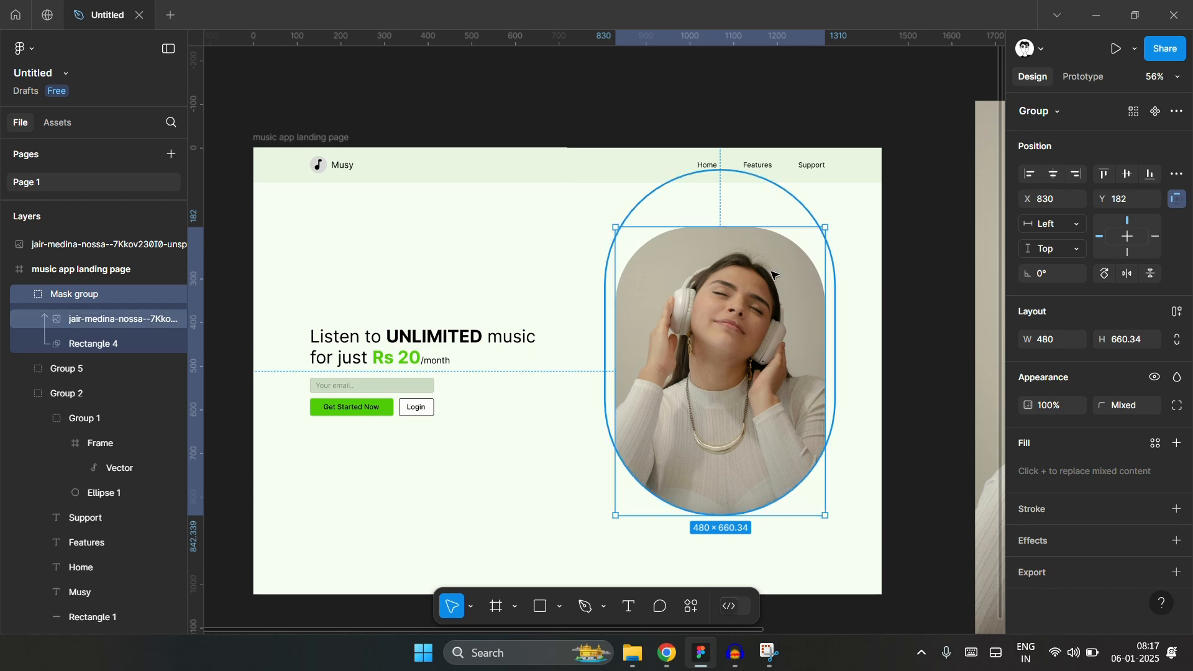
pyautogui.doubleClick(775, 274)
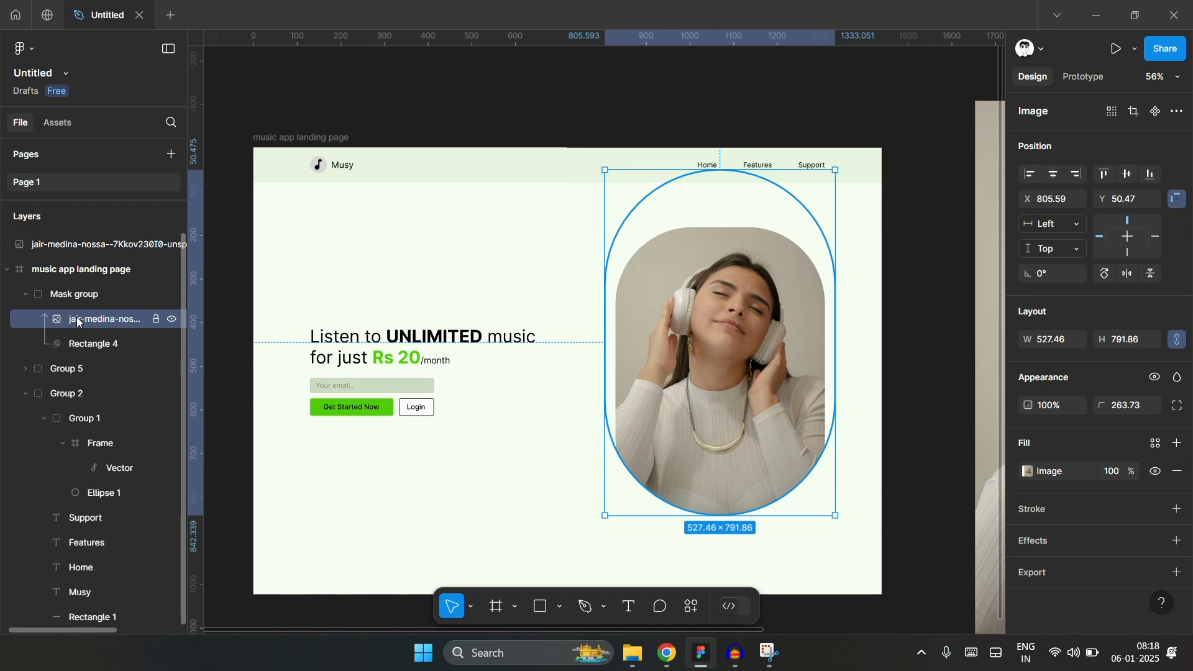
pyautogui.click(82, 346)
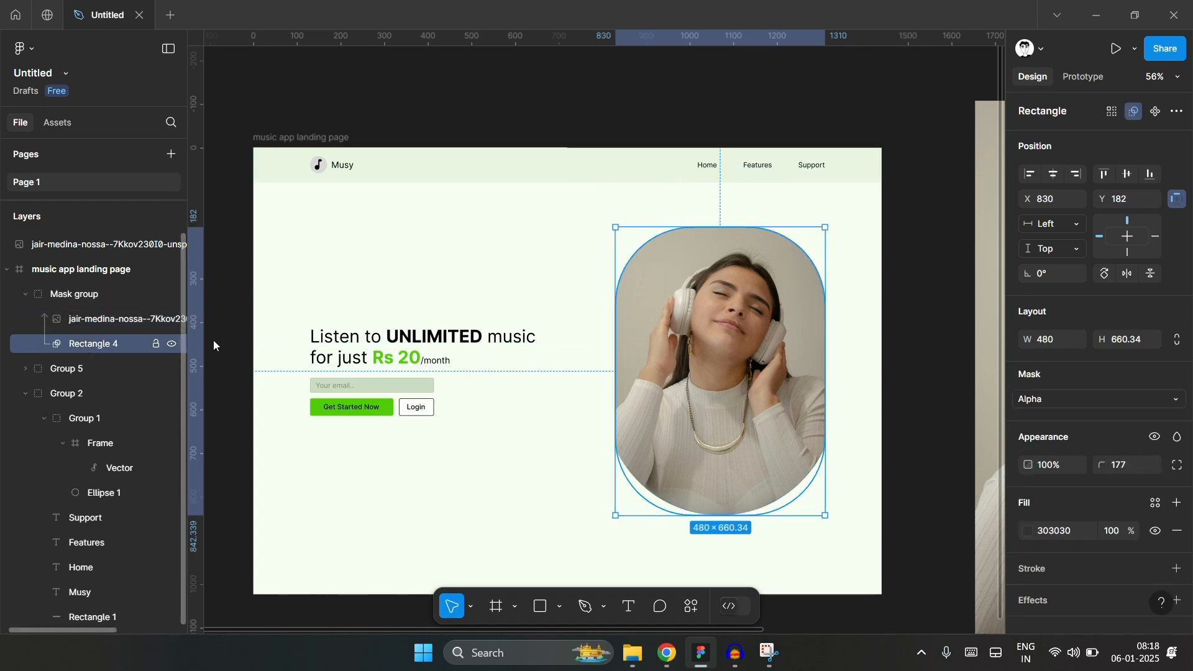
pyautogui.moveTo(722, 228); pyautogui.dragTo(715, 163)
pyautogui.click(857, 308)
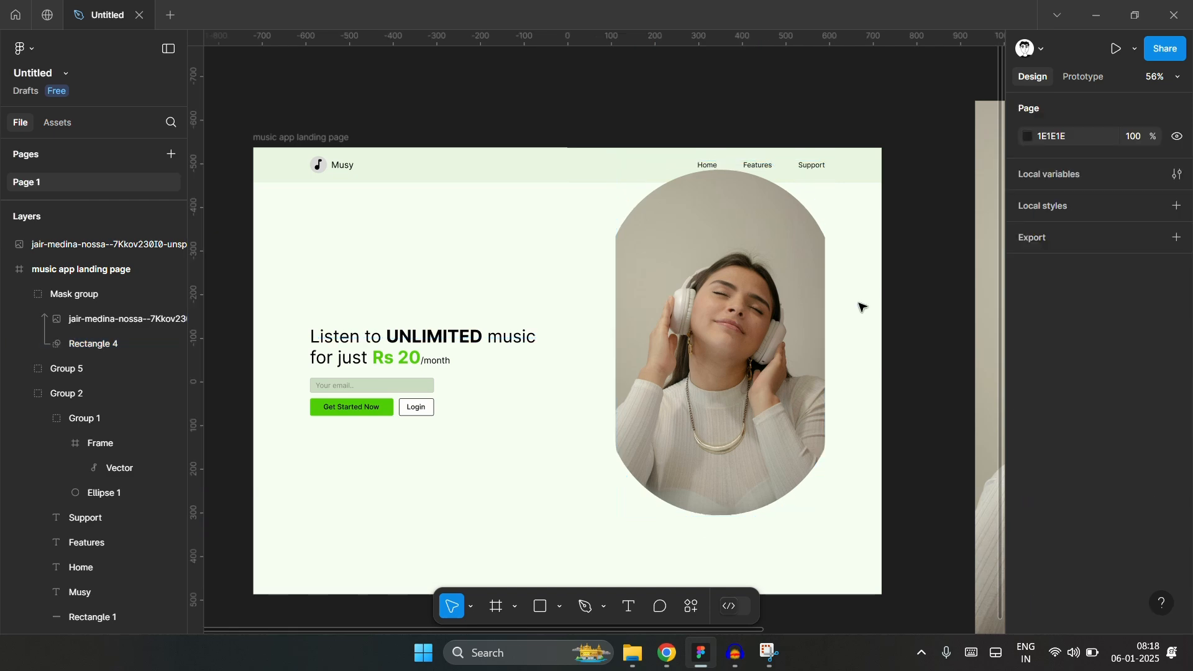
# - Try the Fit mode for the masked photo's image fill and set it back to Fill
pyautogui.click(724, 252)
pyautogui.click(724, 252)
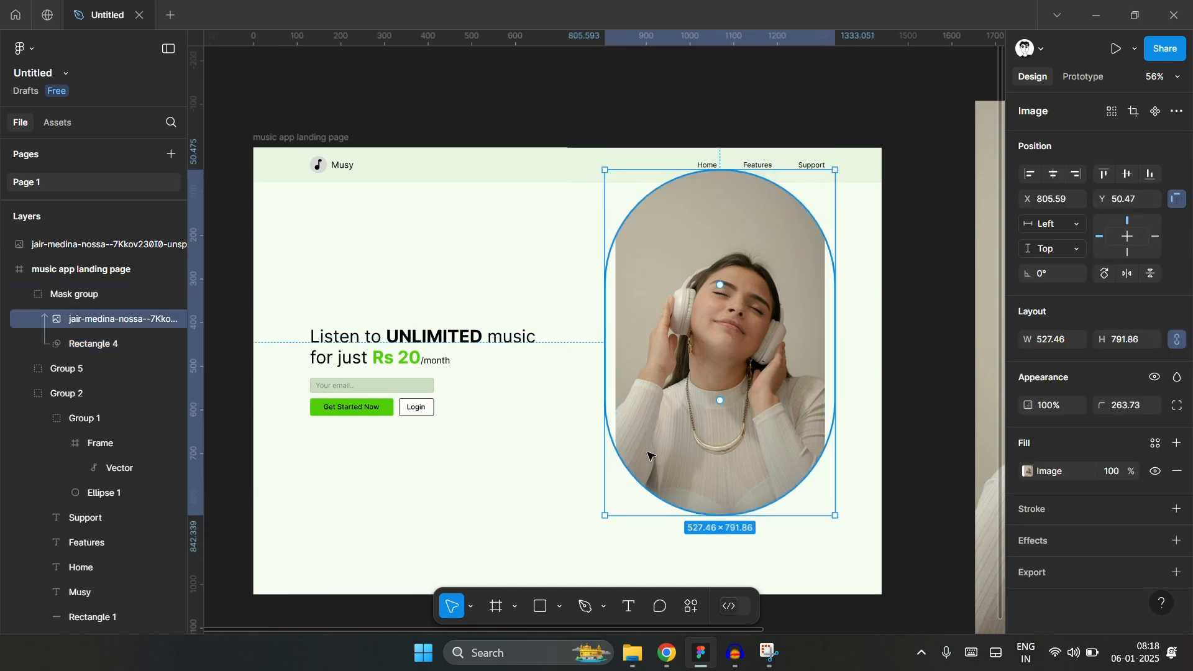
pyautogui.doubleClick(685, 392)
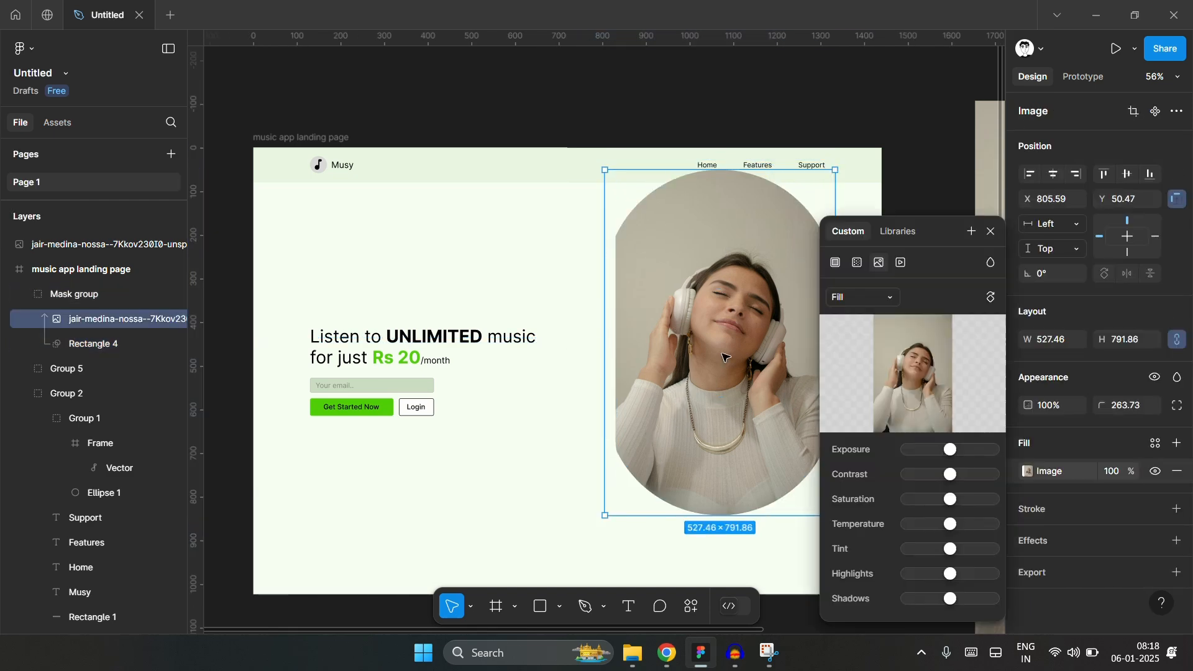
pyautogui.click(884, 303)
pyautogui.click(881, 317)
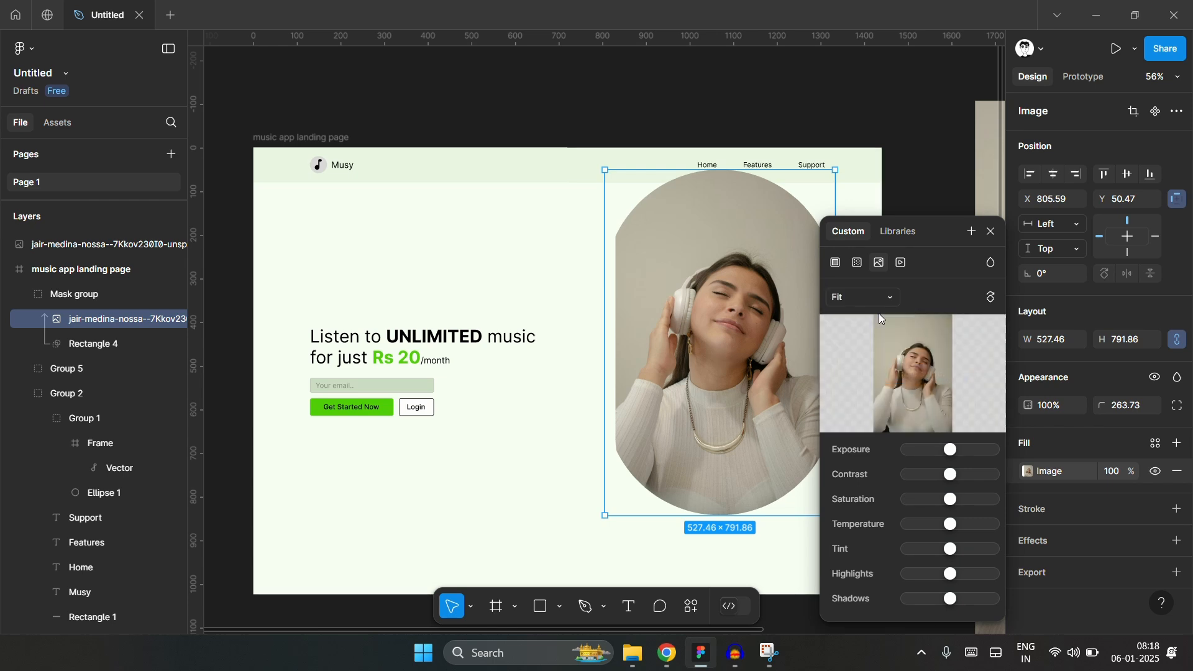
pyautogui.click(878, 297)
pyautogui.click(879, 279)
pyautogui.click(620, 196)
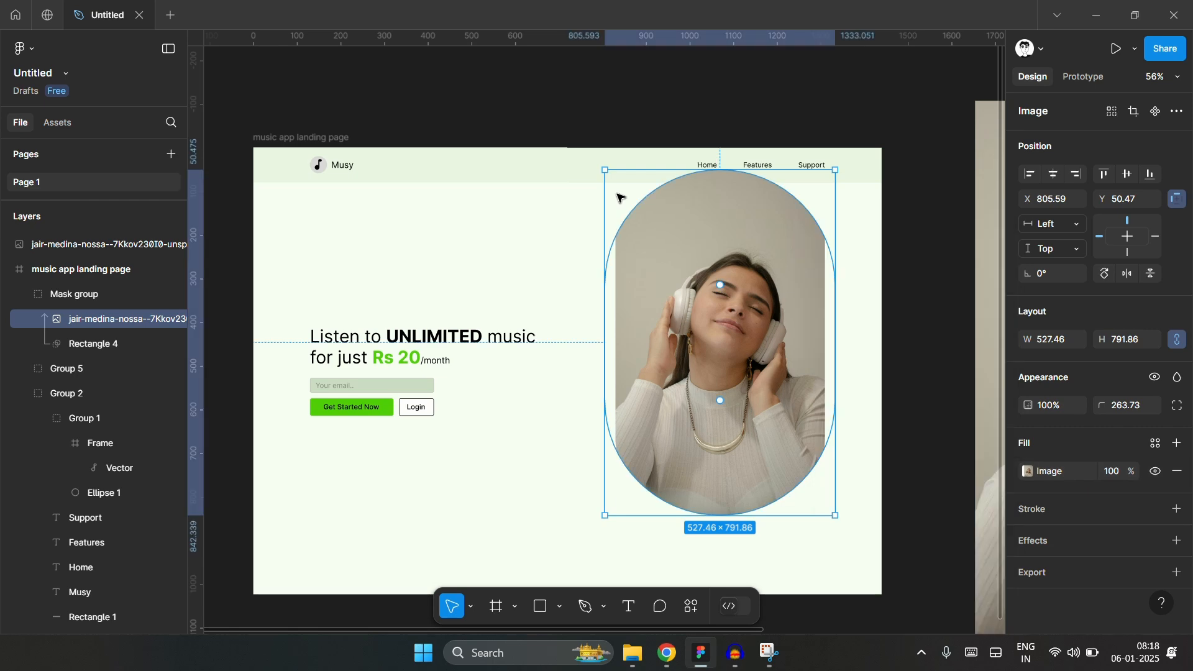
pyautogui.click(888, 259)
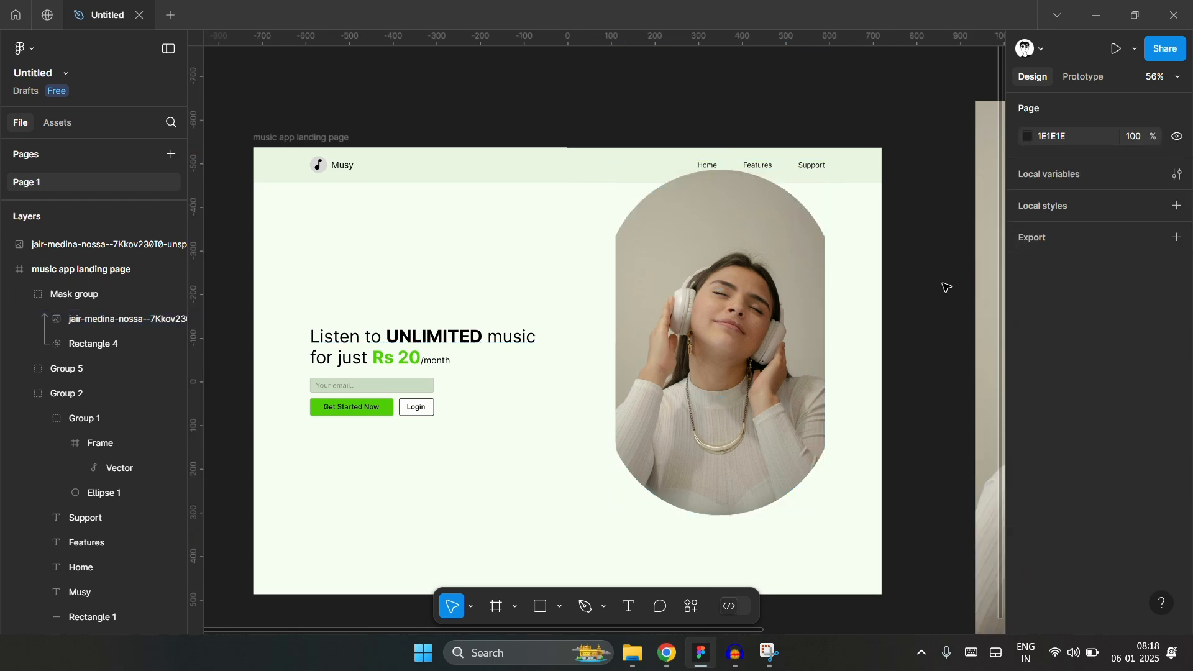
# - Undo the fill mode, mask resize and corner-rounding changes on the headphone photo, stepping back and forth through the history
pyautogui.hotkey('ctrl', 'z')
pyautogui.hotkey('ctrl', 'z')
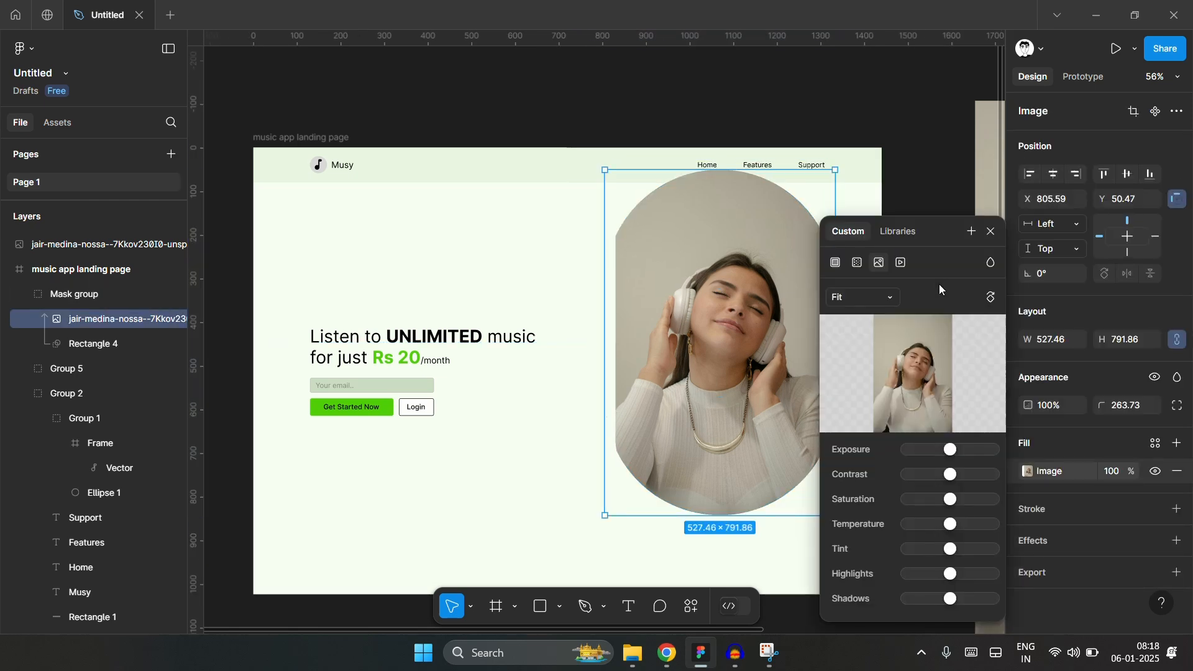
pyautogui.hotkey('ctrl', 'z')
pyautogui.hotkey('ctrl', 'z')
pyautogui.hotkey('ctrl', 'z')
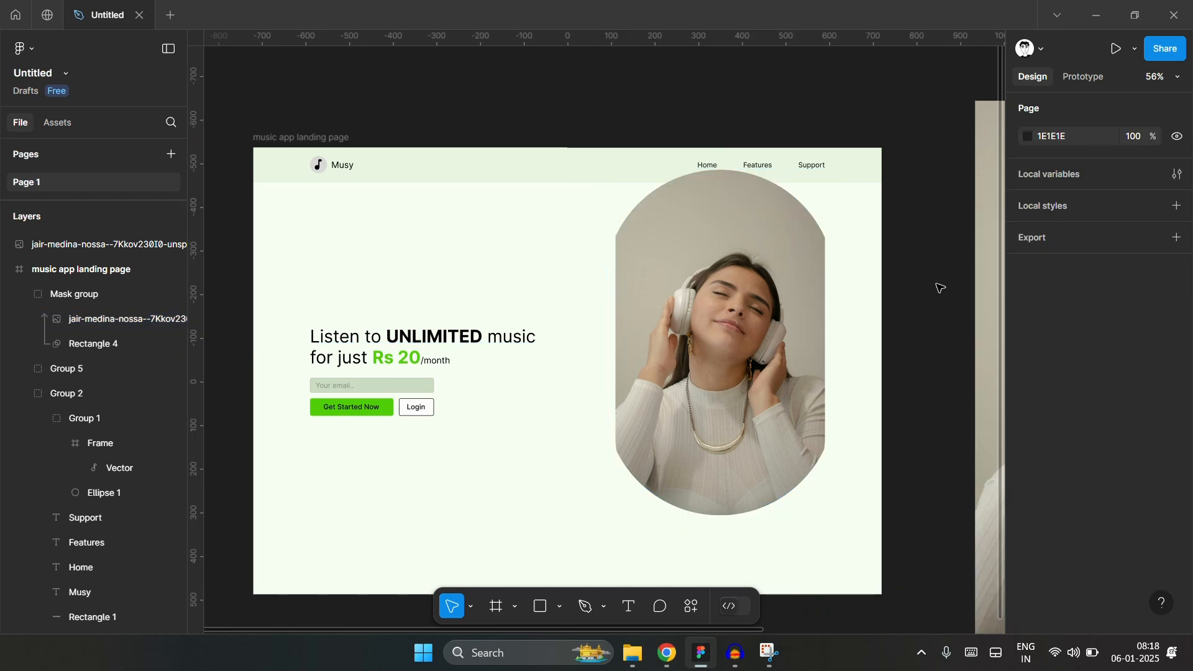
pyautogui.hotkey('ctrl', 'z')
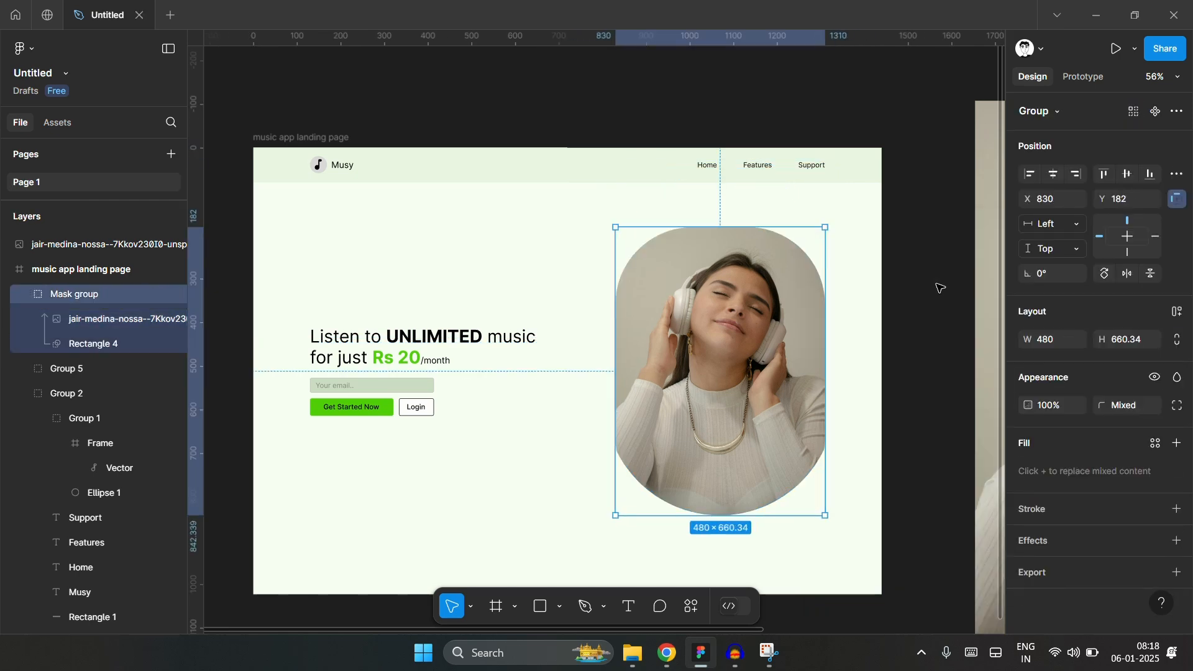
pyautogui.hotkey('ctrl', 'z')
pyautogui.hotkey('ctrl', 'shift', 'z')
pyautogui.hotkey('ctrl', 'shift', 'z')
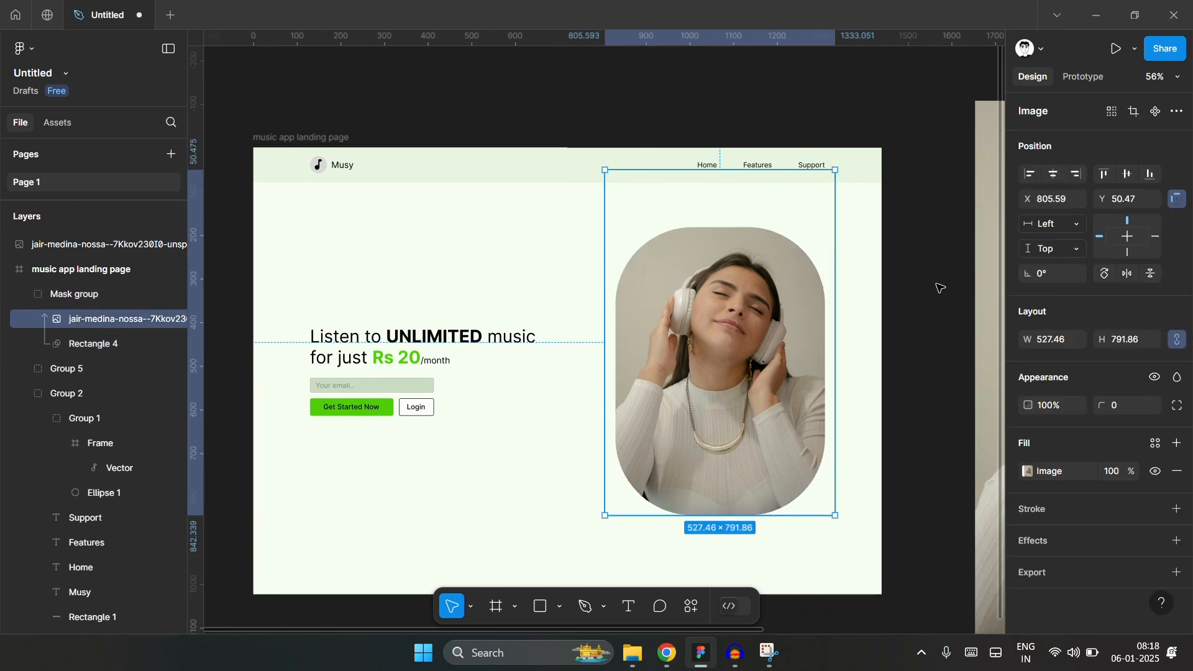
# - Undo to the untouched masked headphone photo group and set the group's corner radius to 500
pyautogui.hotkey('ctrl', 'z')
pyautogui.hotkey('ctrl', 'z')
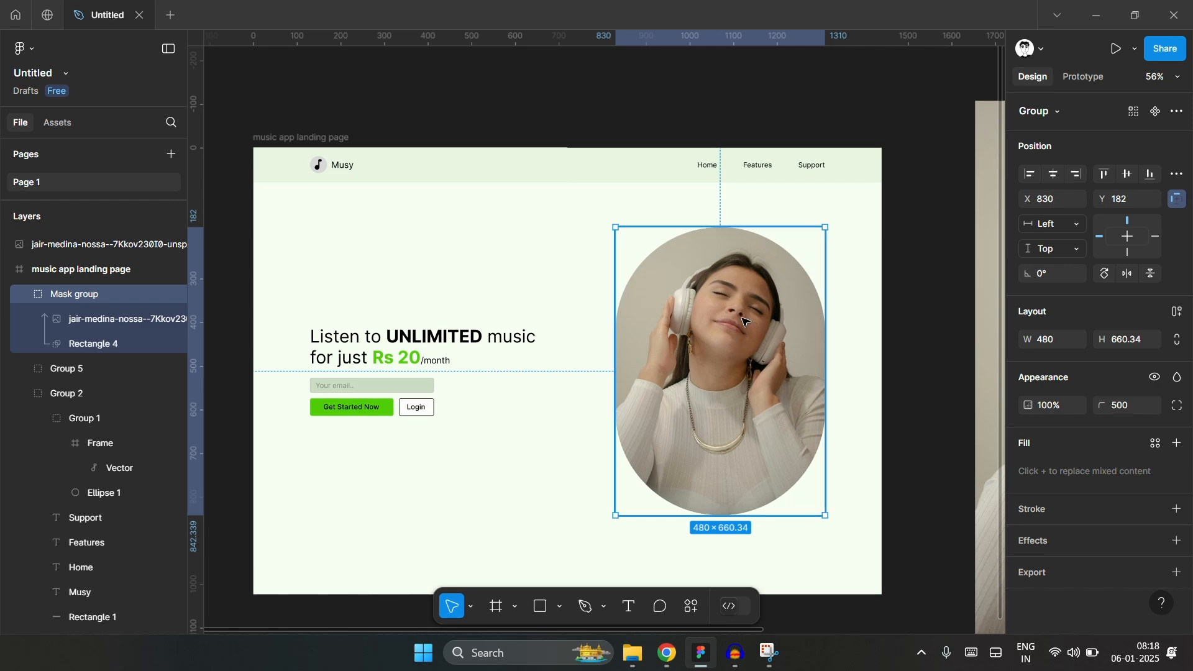
pyautogui.click(907, 330)
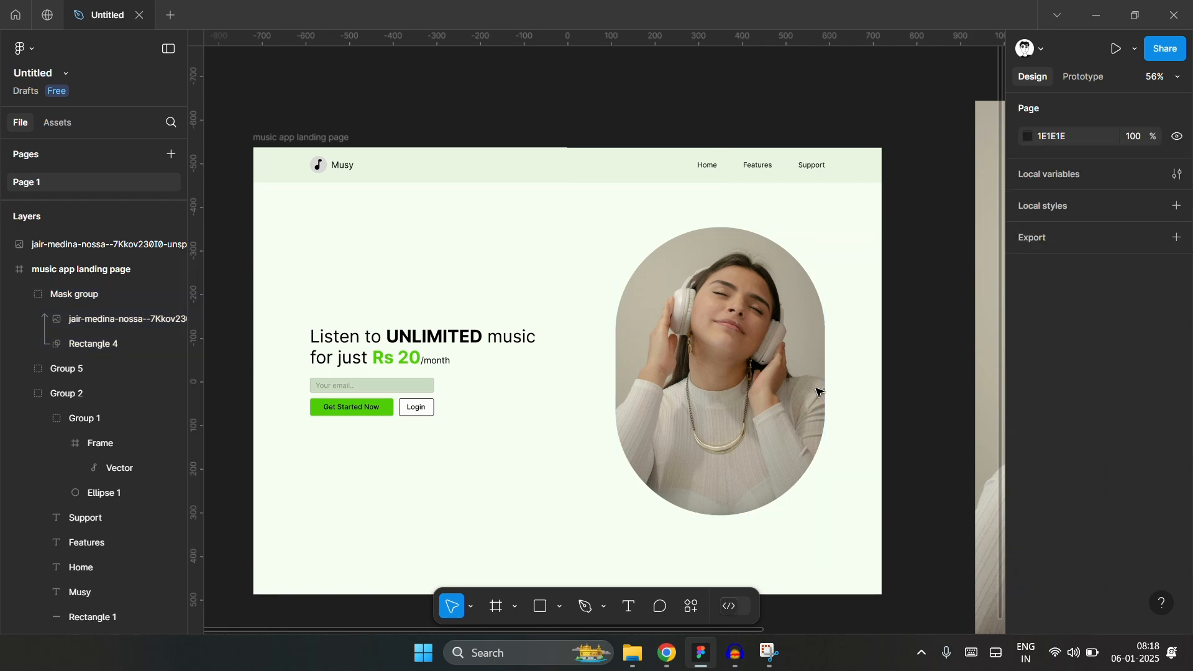
pyautogui.click(748, 410)
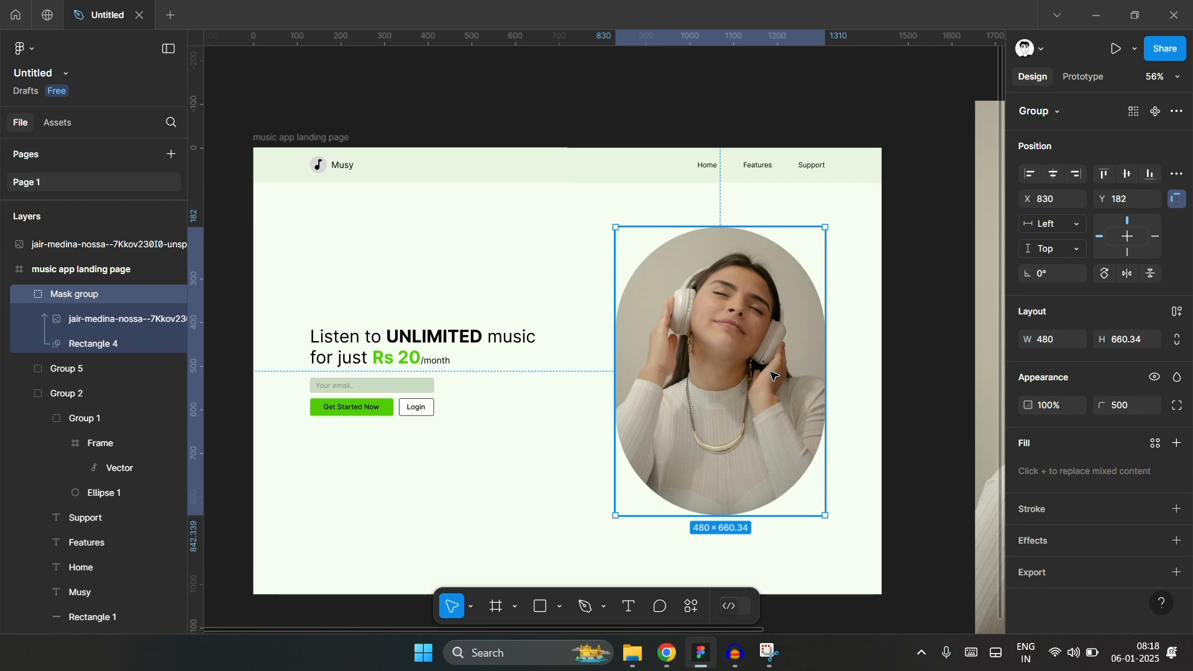
pyautogui.click(920, 375)
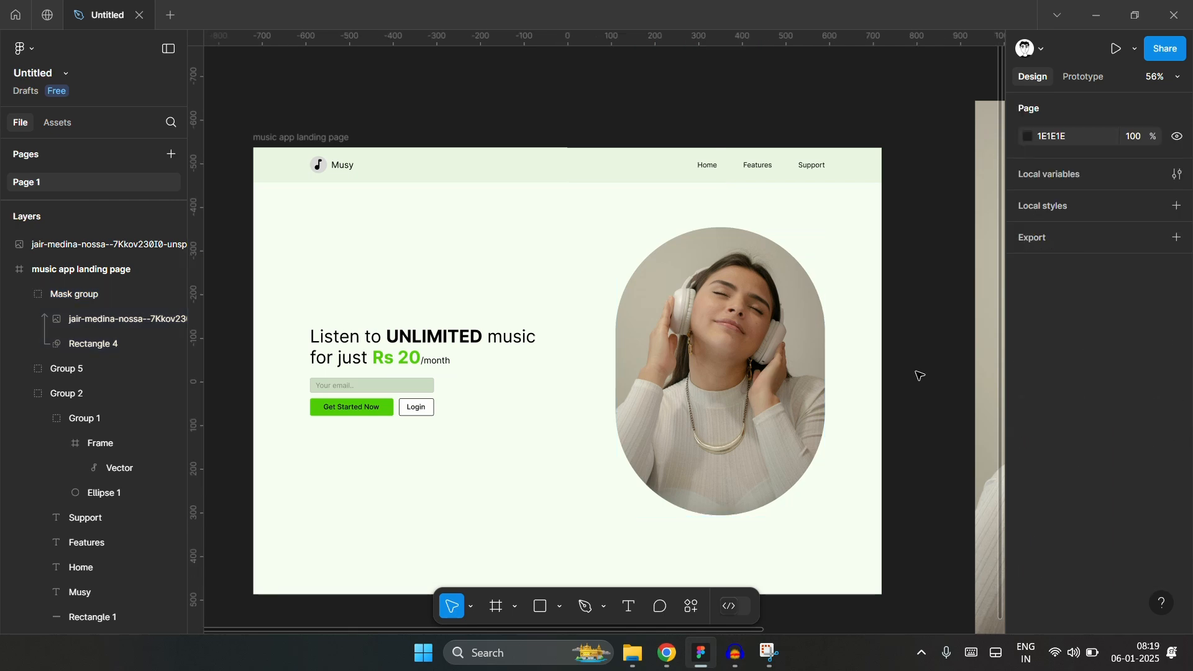
# - Move the loose headphone photo to the left of the landing page frame, at about X -1697, Y -643
pyautogui.scroll(-3, 255, 293)
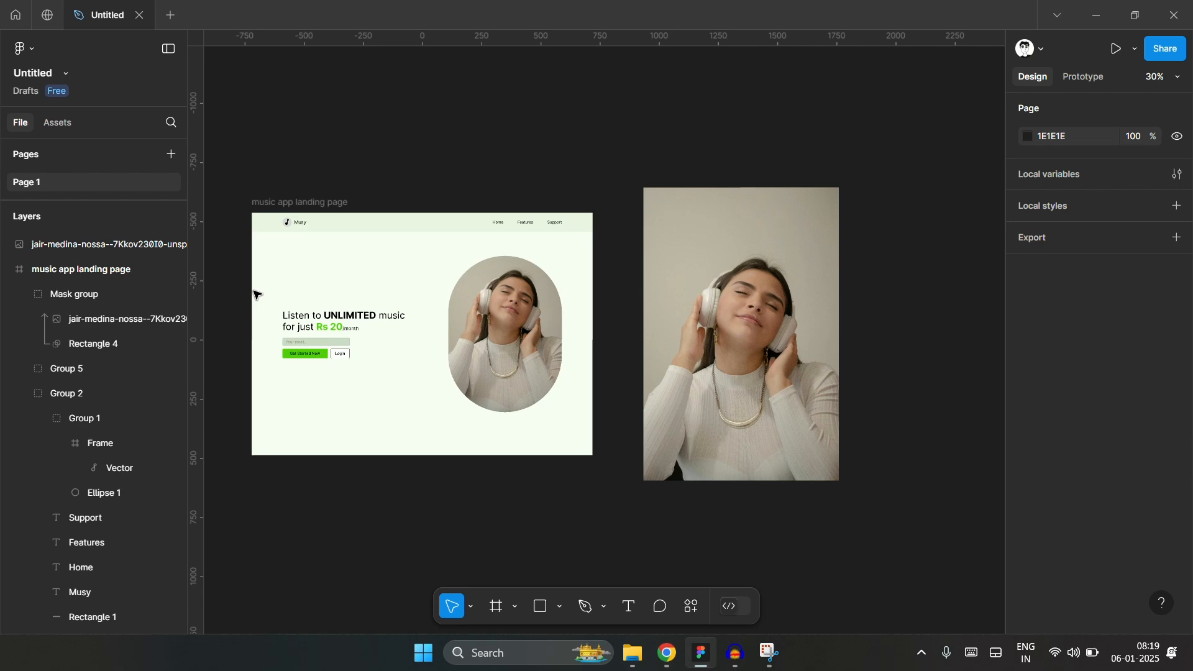
pyautogui.click(729, 280)
pyautogui.hscroll(-2, 729, 281)
pyautogui.moveTo(873, 271); pyautogui.dragTo(234, 276)
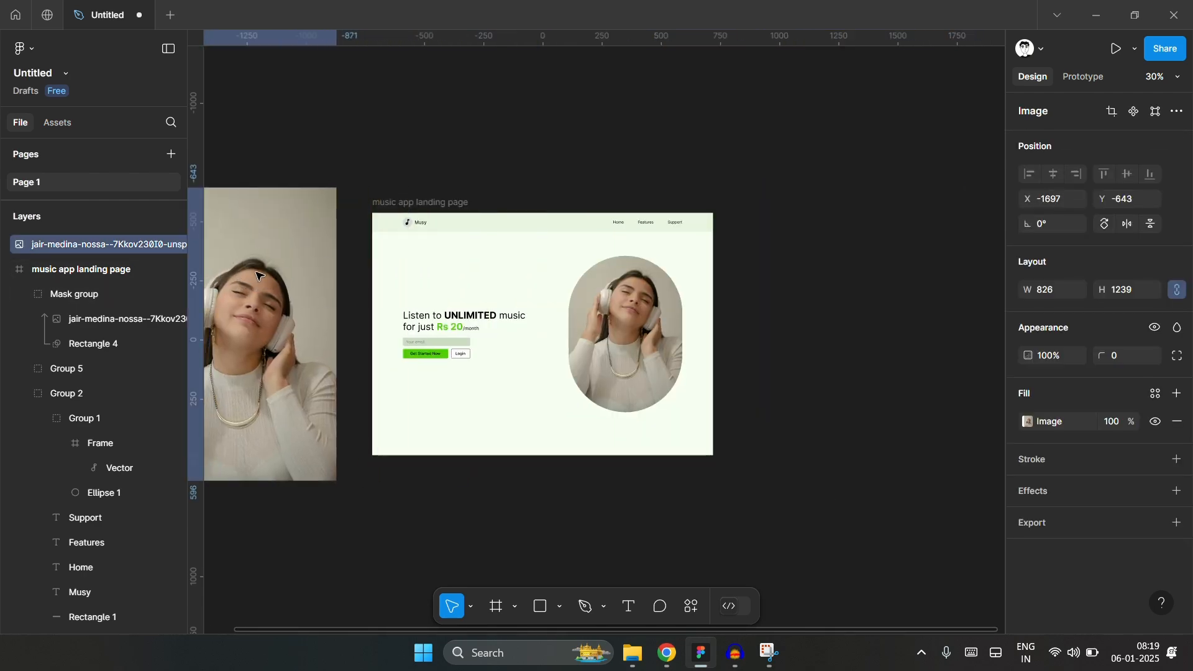
# - Duplicate the music app landing page frame and select the masked headphone photo group in the copy
pyautogui.click(428, 209)
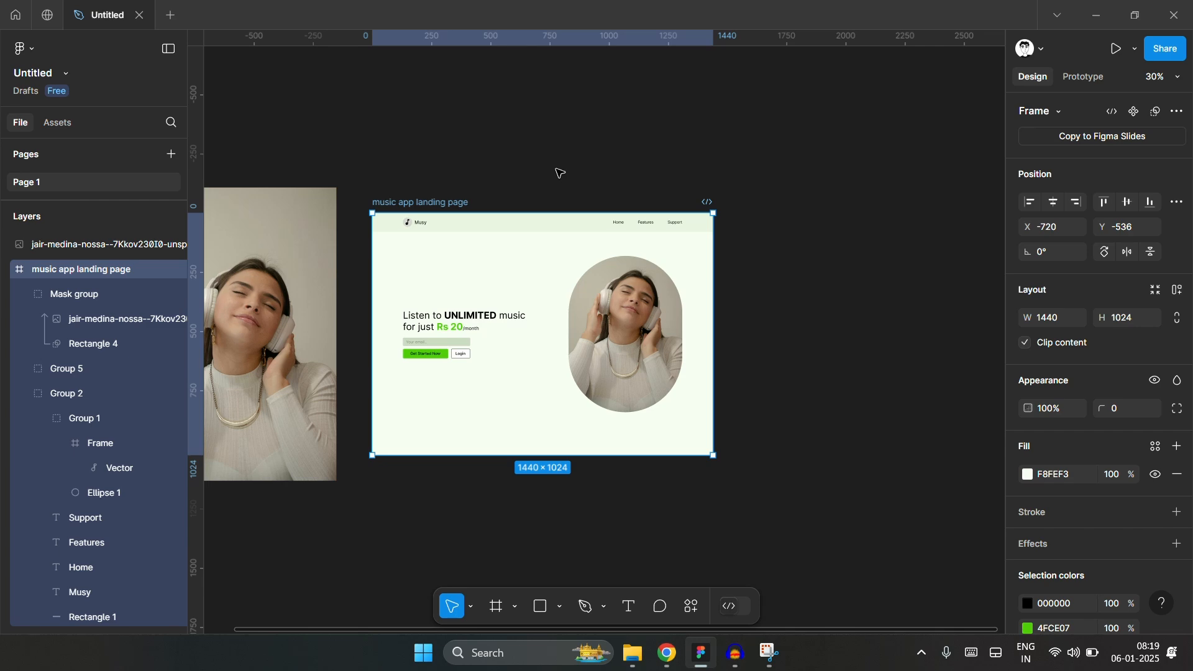
pyautogui.hotkey('ctrl', 'd')
pyautogui.keyDown('ctrl'); pyautogui.scroll(5, 951, 283); pyautogui.keyUp('ctrl')
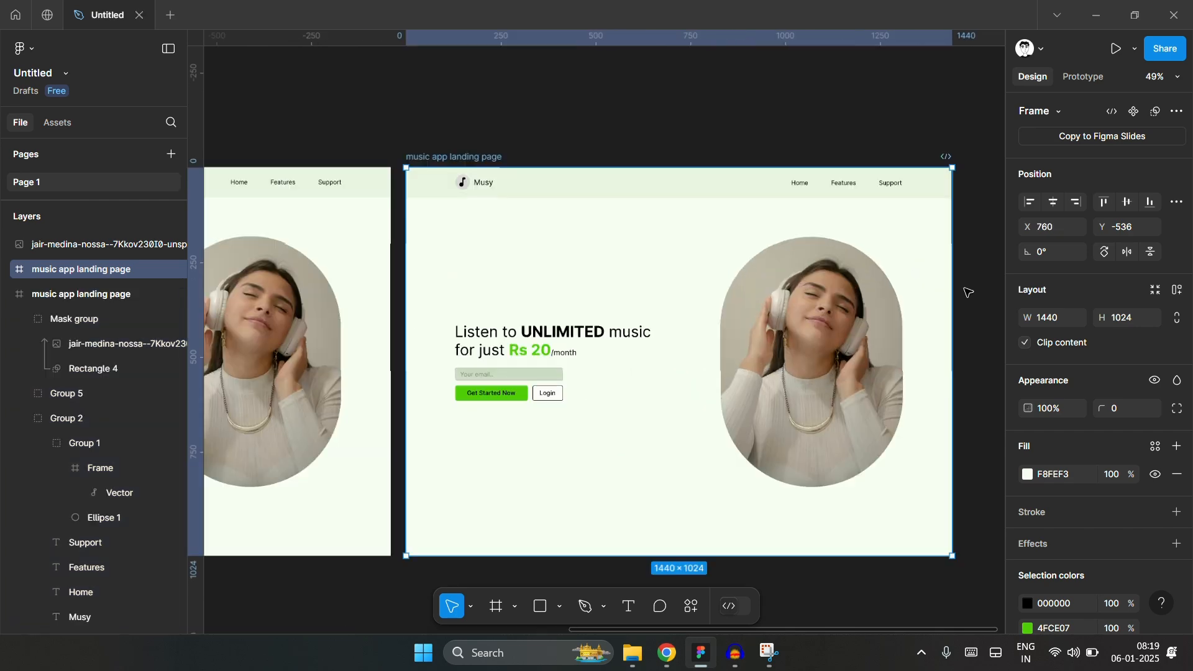
pyautogui.keyDown('ctrl'); pyautogui.scroll(-4, 545, 272); pyautogui.keyUp('ctrl')
pyautogui.keyDown('ctrl'); pyautogui.scroll(3, 767, 327); pyautogui.keyUp('ctrl')
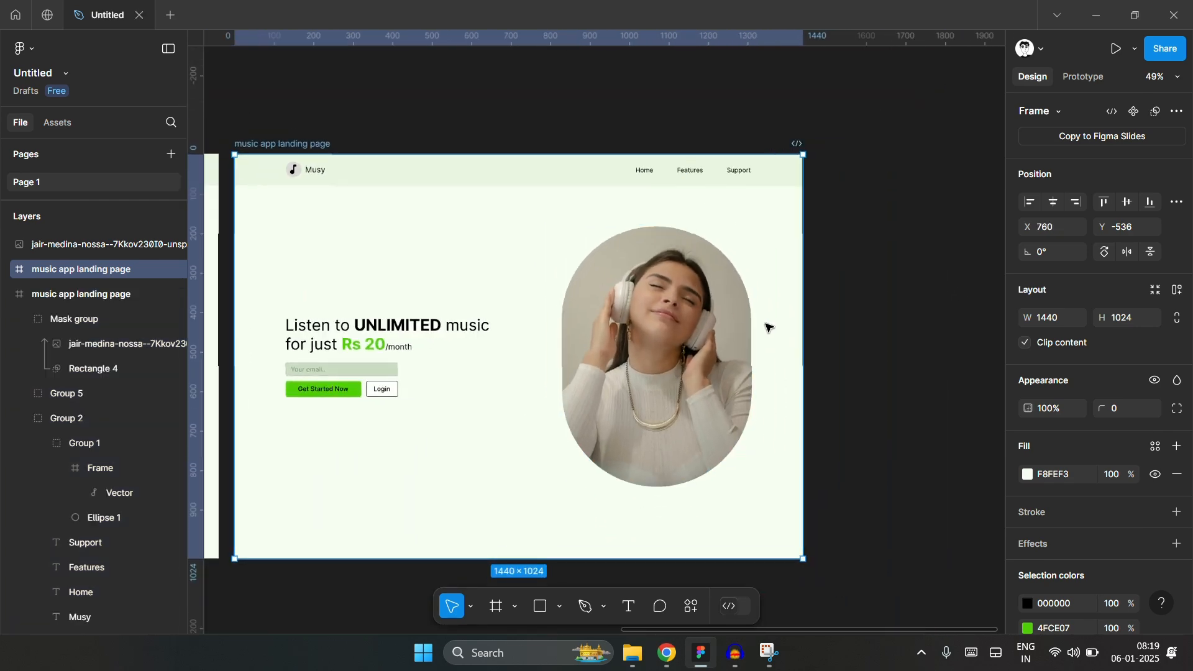
pyautogui.click(663, 274)
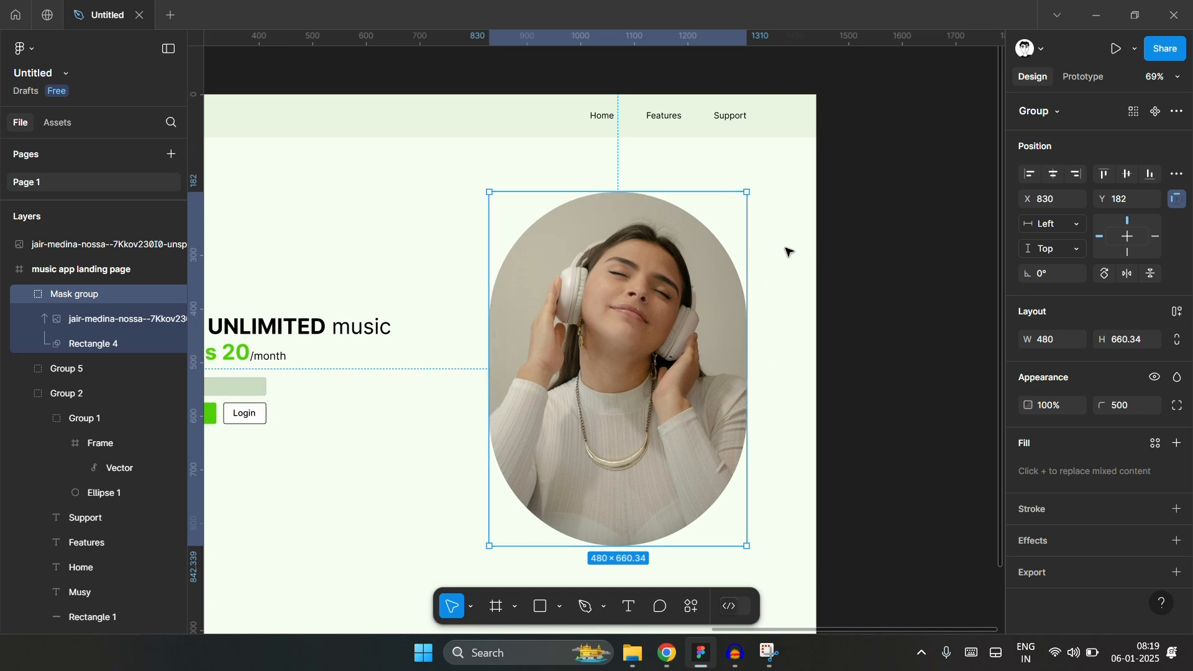
# - Switch to the Photoroom background remover in Chrome and upload the photo of the woman with headphones from Downloads
pyautogui.click(667, 653)
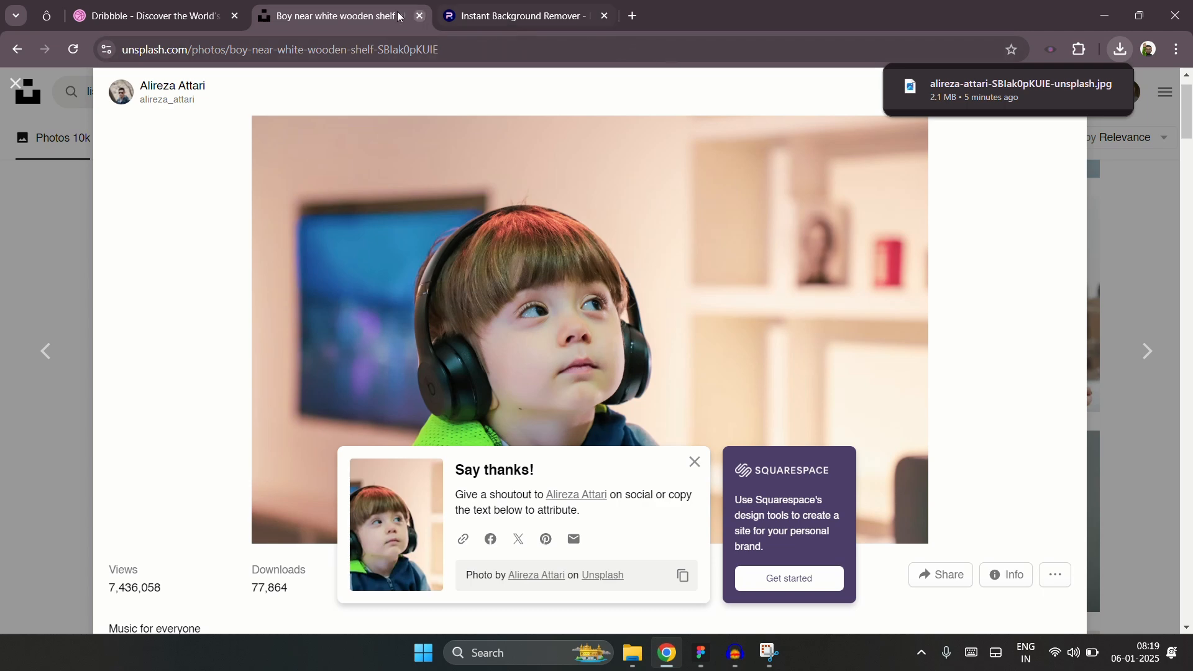
pyautogui.click(457, 14)
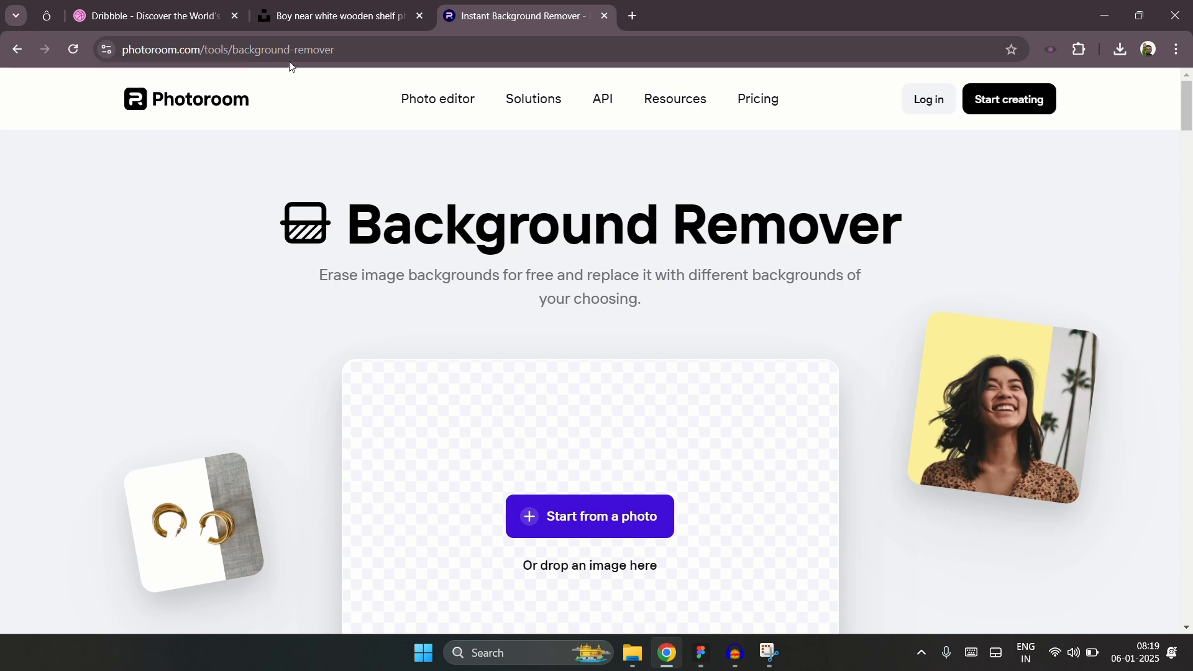
pyautogui.click(608, 517)
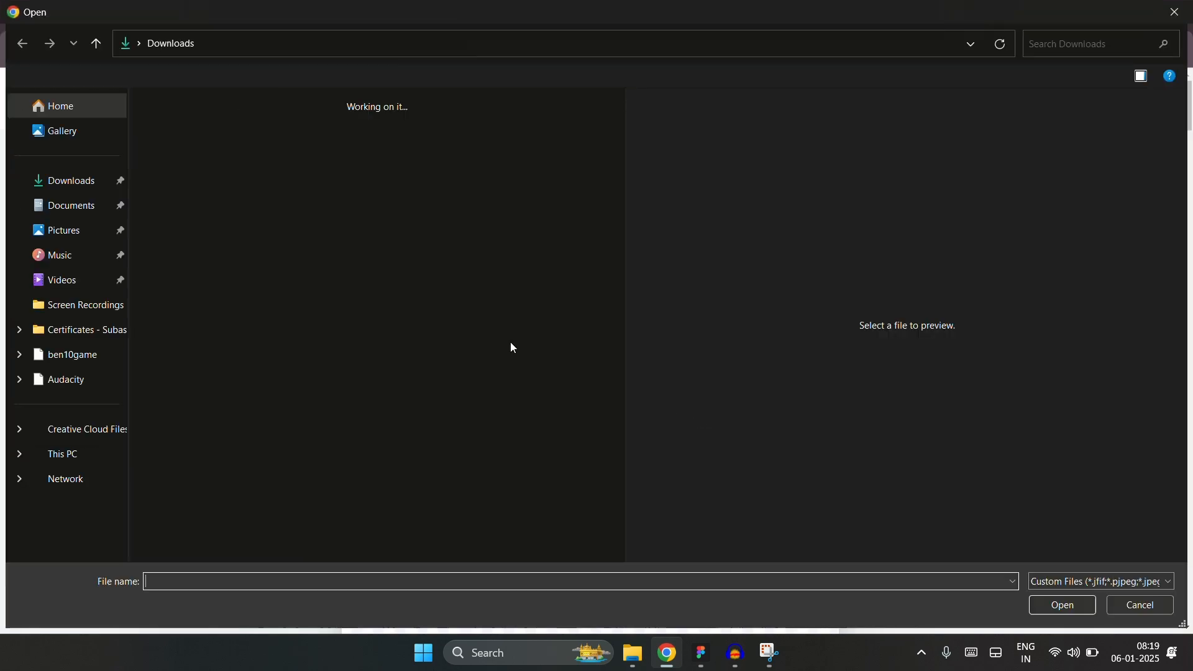
pyautogui.click(236, 152)
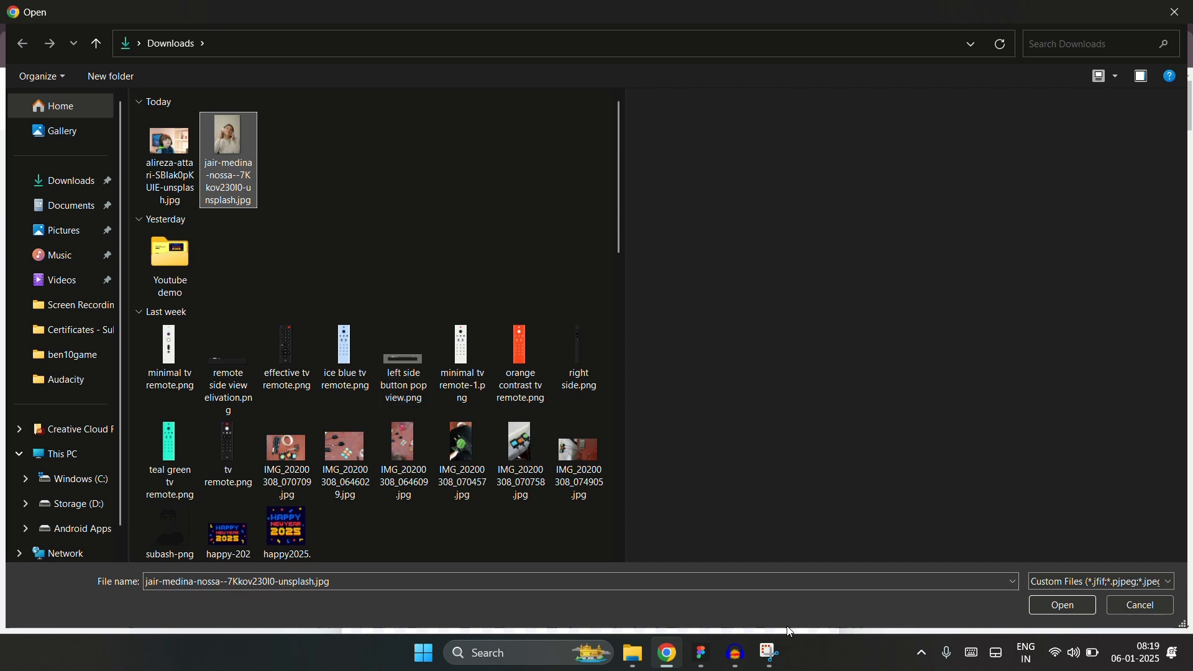
pyautogui.click(1062, 606)
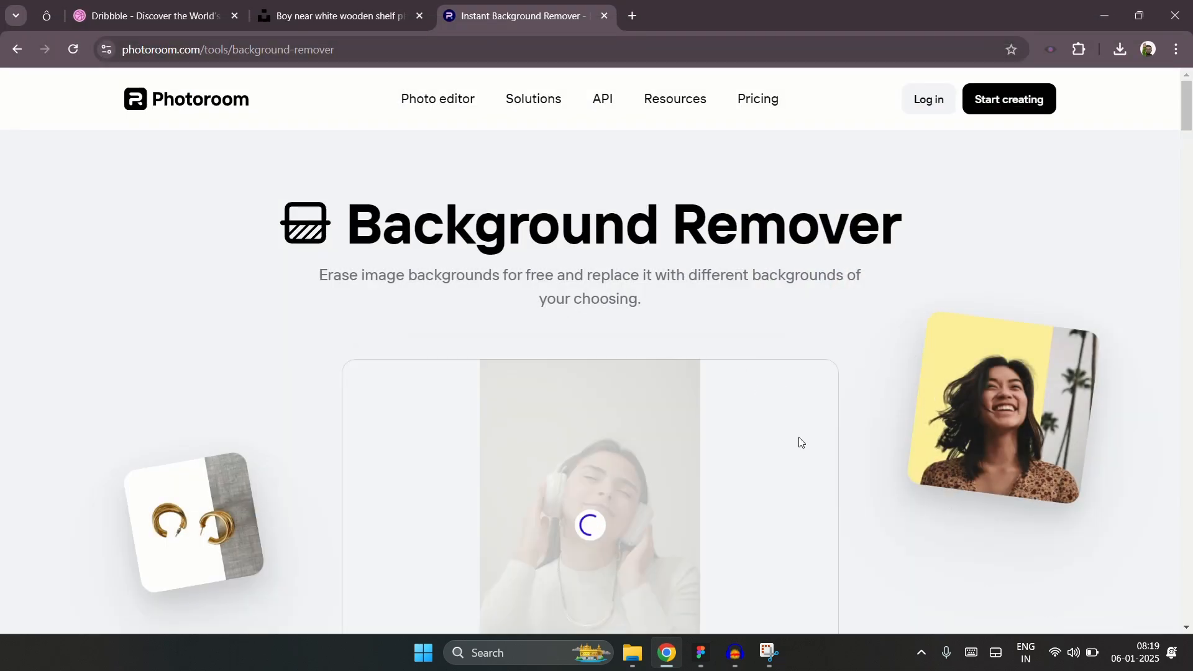
pyautogui.click(701, 653)
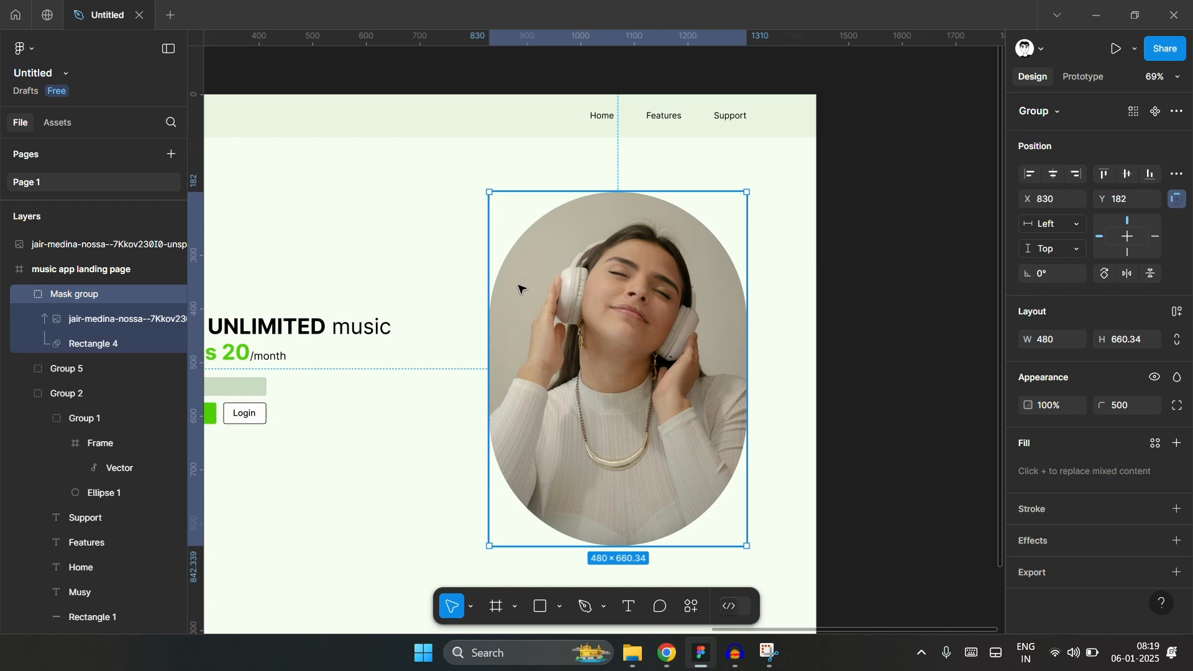
pyautogui.click(731, 651)
pyautogui.click(666, 653)
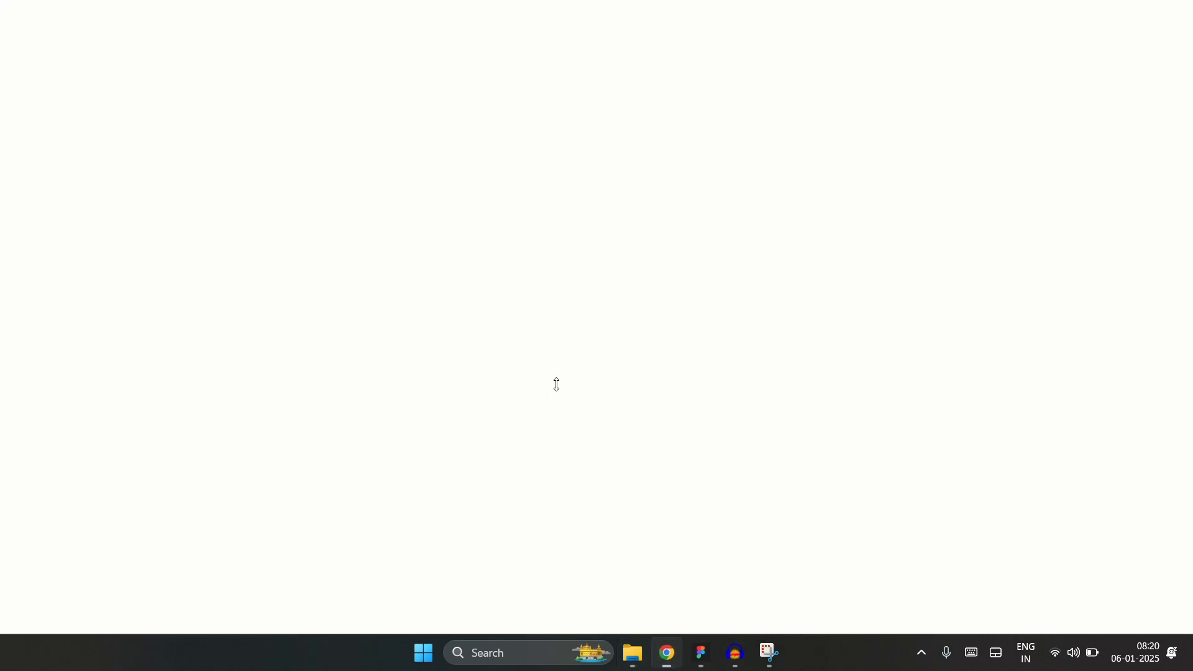
# - Download the background-removed version of the headphone photo from Photoroom
pyautogui.scroll(-2, 770, 376)
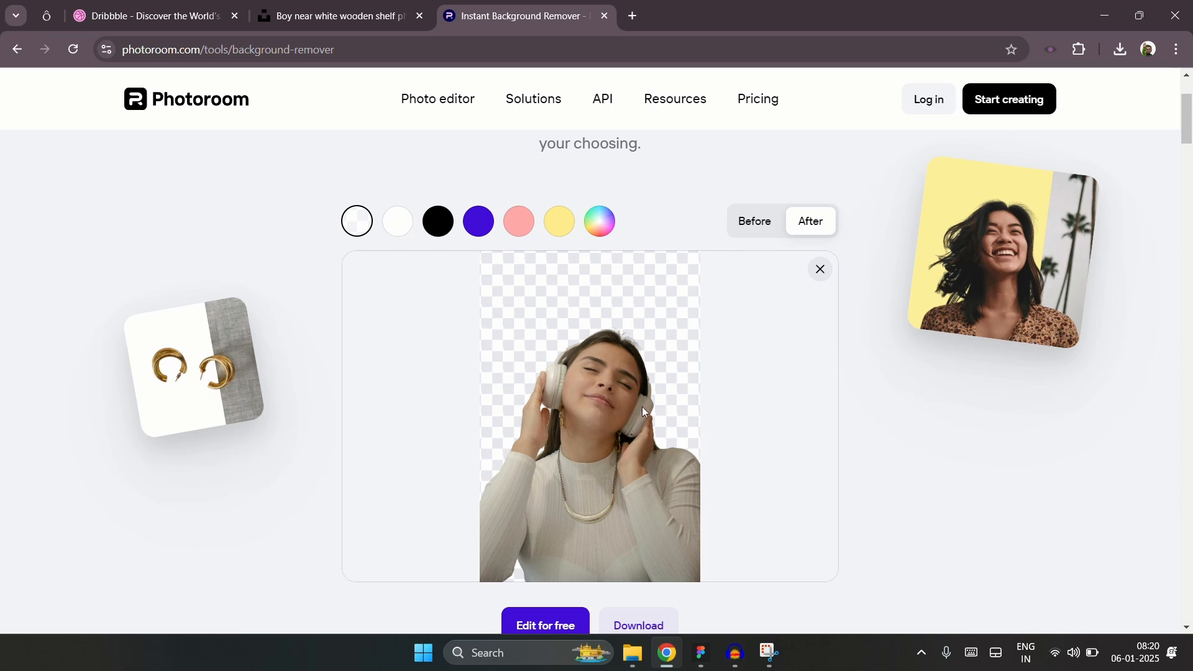
pyautogui.scroll(-1, 644, 412)
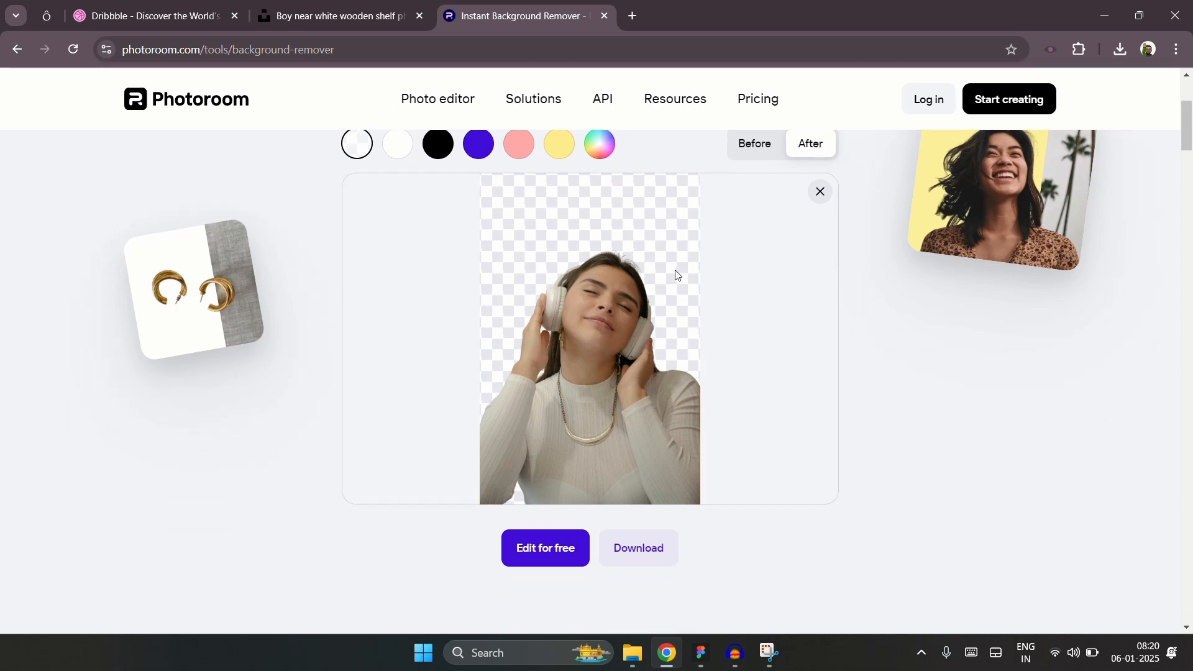
pyautogui.click(647, 552)
pyautogui.click(721, 462)
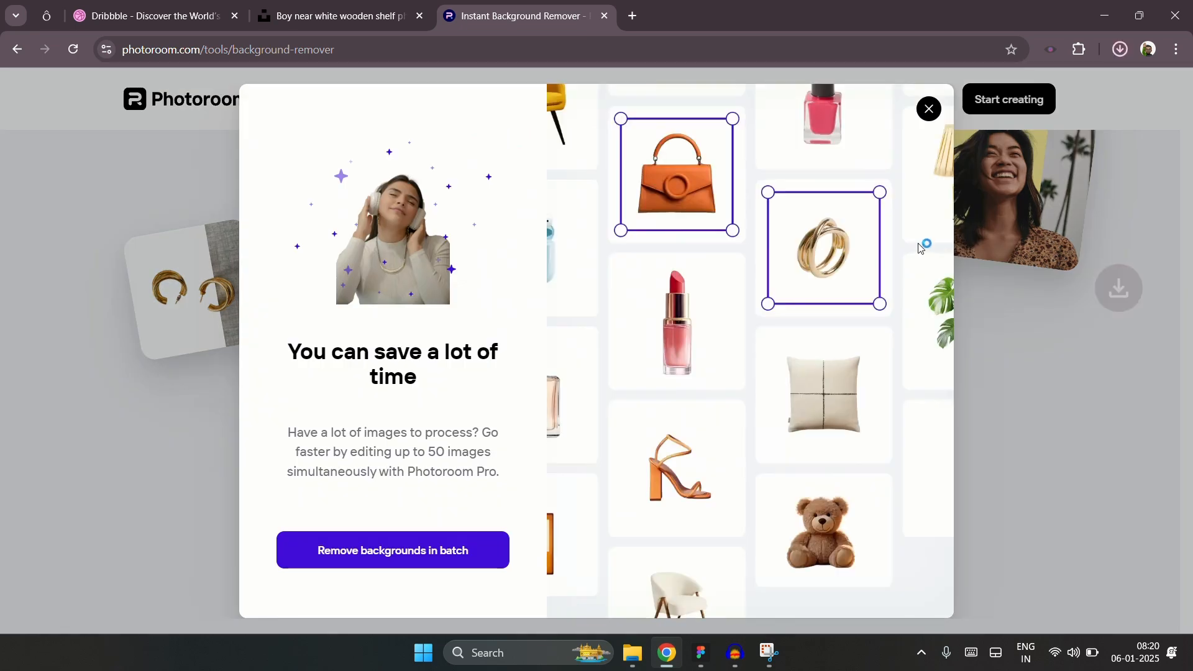
# - Switch to Figma, place the downloaded cut-out in the duplicate landing page frame, and scale it to about 623 × 935 at X 906, Y -20
pyautogui.hotkey('alt', 'Tab')
pyautogui.moveTo(487, 230); pyautogui.dragTo(844, 342)
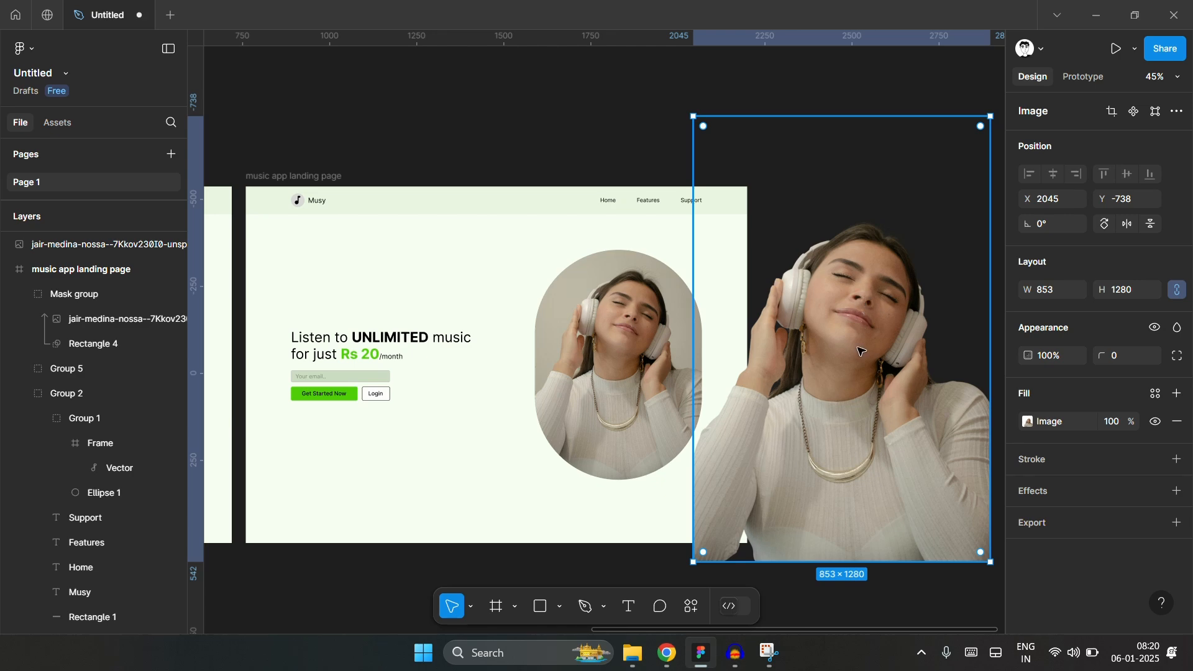
pyautogui.moveTo(861, 352); pyautogui.dragTo(679, 334)
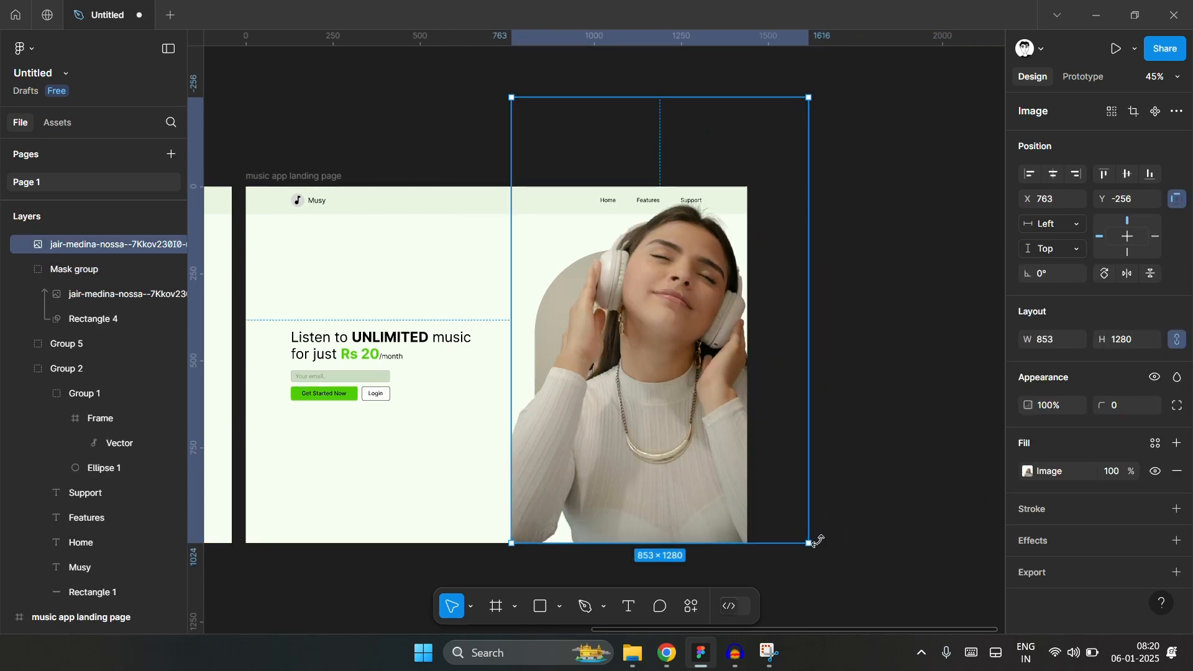
pyautogui.moveTo(811, 543); pyautogui.dragTo(730, 424)
pyautogui.moveTo(659, 376); pyautogui.dragTo(694, 444)
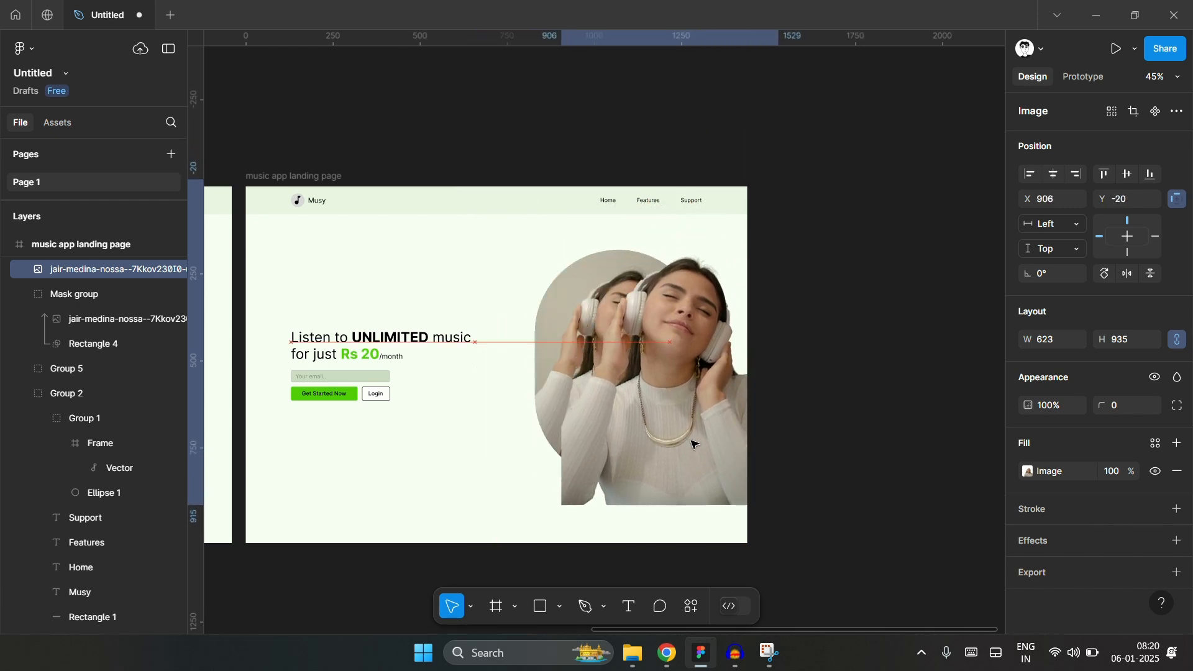
# - Round the cut-out's corners fully to a radius of 311.5 and move it over the masked photo at about X 817, Y -93
pyautogui.scroll(3, 695, 444)
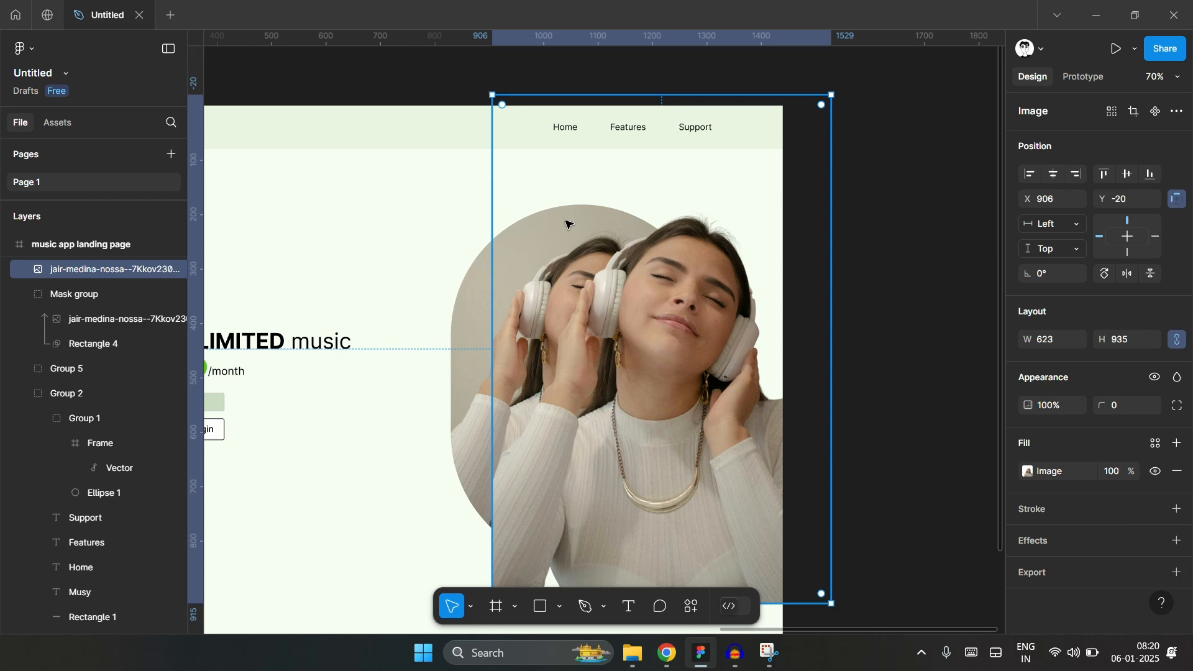
pyautogui.moveTo(502, 105); pyautogui.dragTo(889, 343)
pyautogui.scroll(-2, 902, 459)
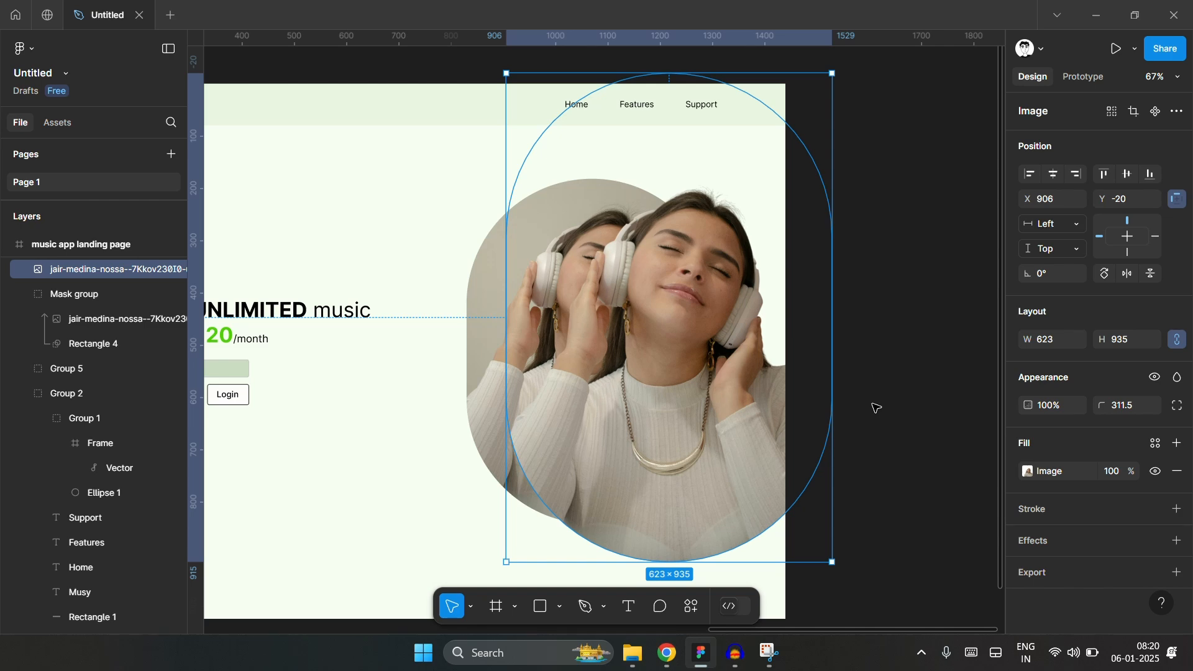
pyautogui.moveTo(690, 363); pyautogui.dragTo(647, 327)
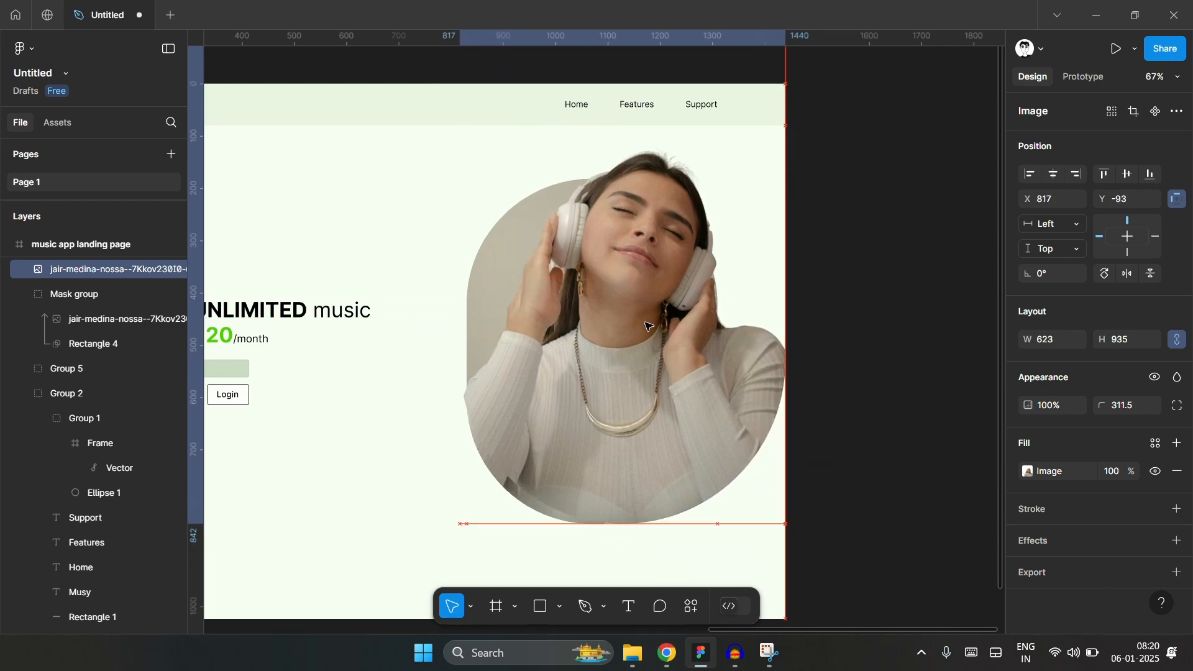
# - Scale the cut-out down to about 432 × 648 and centre it over the pill-masked photo at X 854, Y 182
pyautogui.scroll(3, 728, 261)
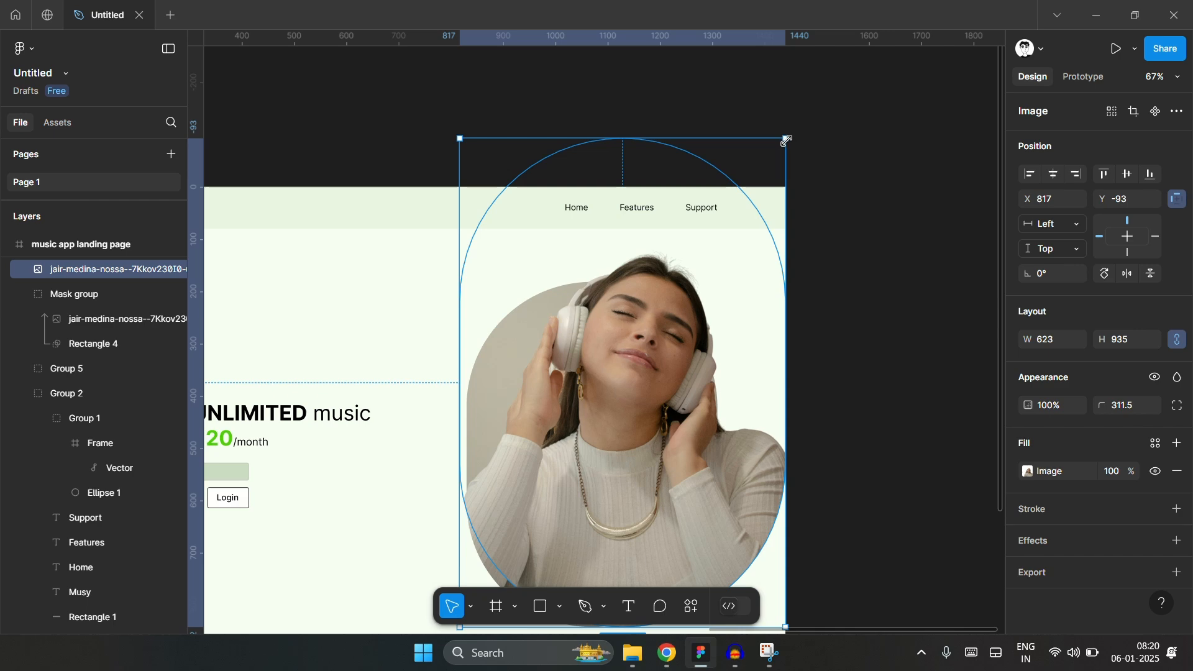
pyautogui.moveTo(786, 141); pyautogui.dragTo(689, 290)
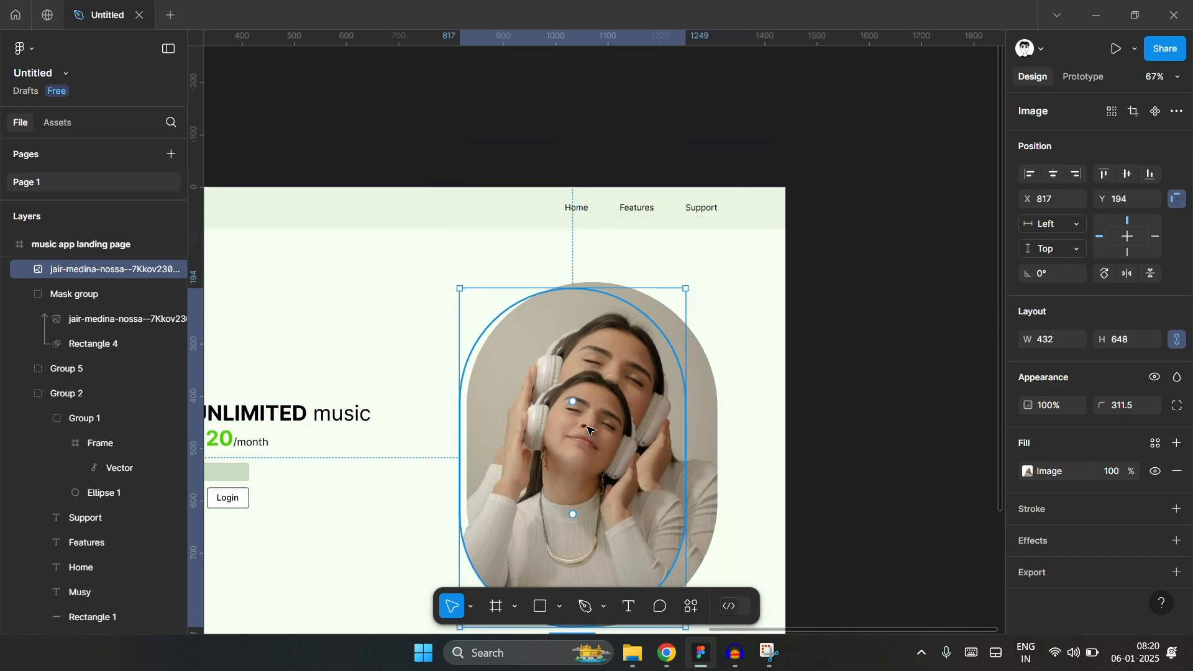
pyautogui.moveTo(591, 431); pyautogui.dragTo(612, 427)
# - Enlarge the cut-out and align its side and bottom edges with the pill, making it 480 × 875 at X 830, Y -33
pyautogui.scroll(-3, 612, 427)
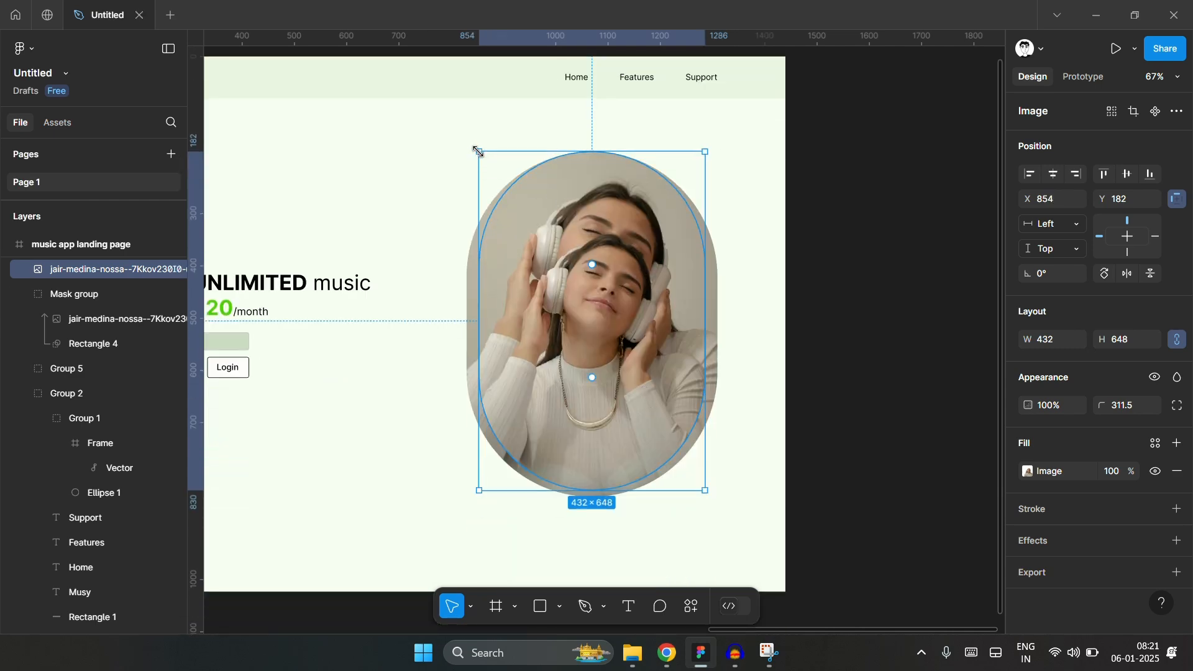
pyautogui.moveTo(477, 151); pyautogui.dragTo(404, 75)
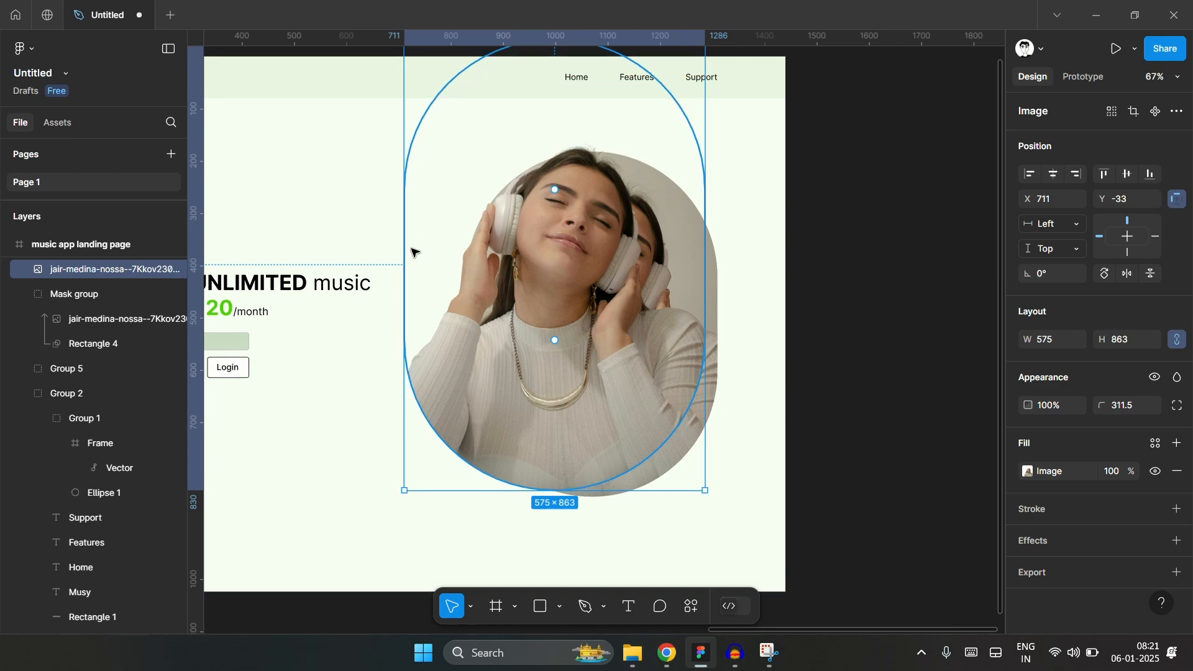
pyautogui.moveTo(403, 252); pyautogui.dragTo(467, 266)
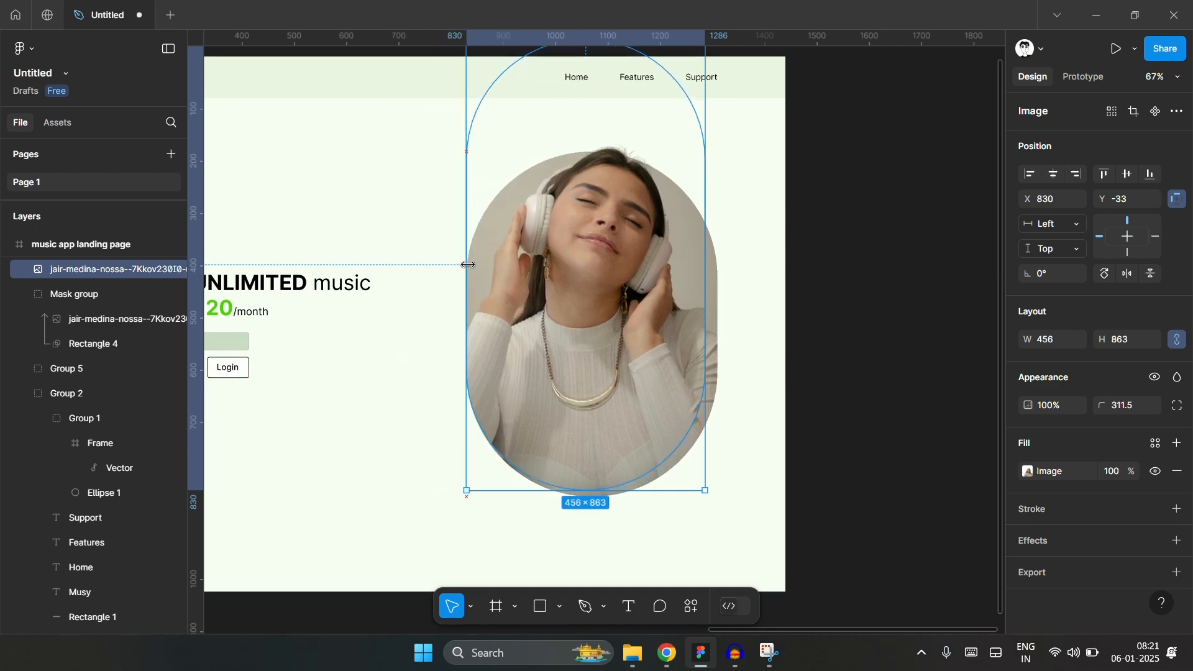
pyautogui.moveTo(708, 316); pyautogui.dragTo(721, 318)
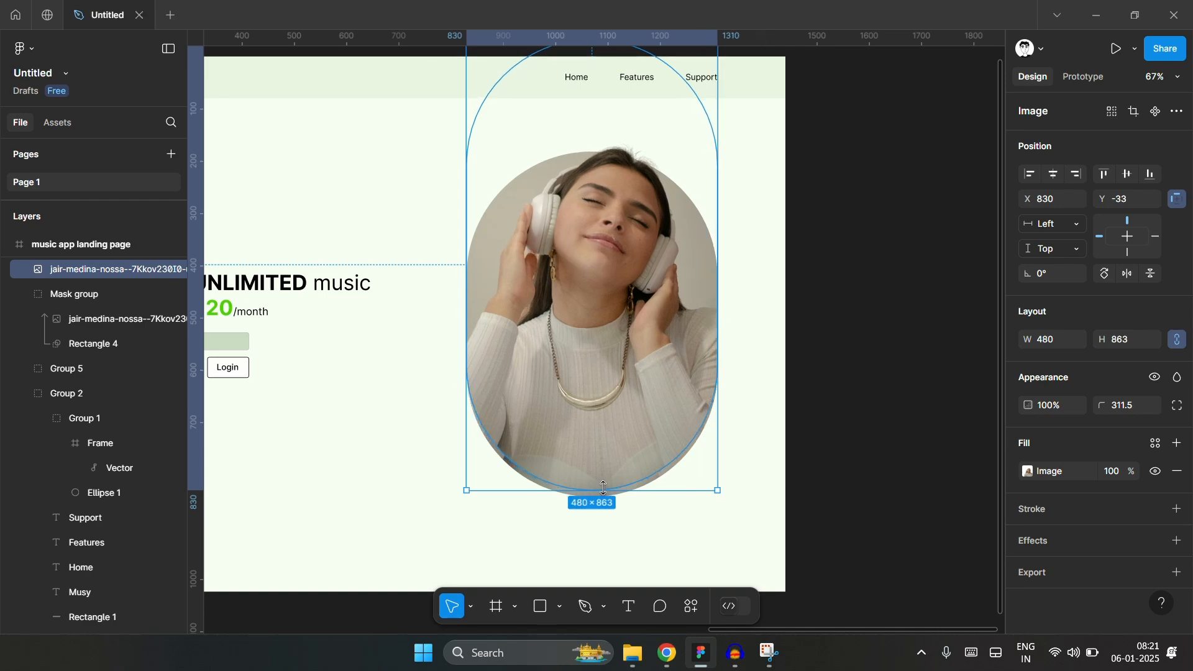
pyautogui.moveTo(602, 492); pyautogui.dragTo(603, 494)
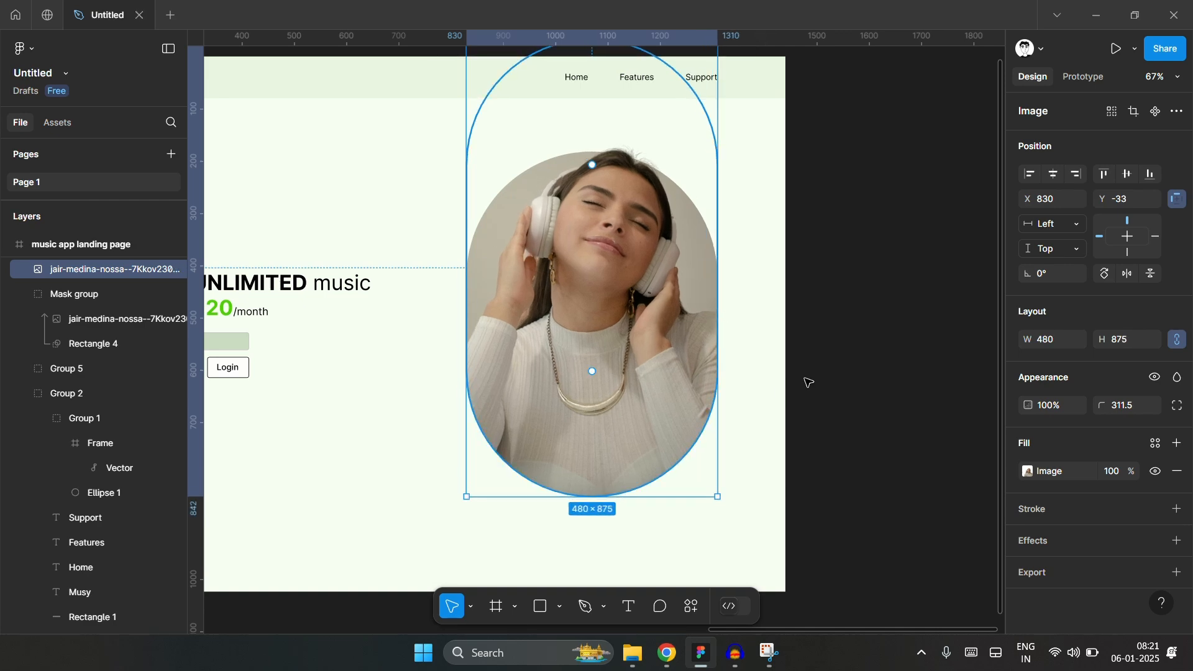
# - Extend the cut-out upward to about 482 × 966 at Y -124 so the head rises above the pill, and deselect it
pyautogui.scroll(3, 815, 379)
pyautogui.scroll(-4, 573, 279)
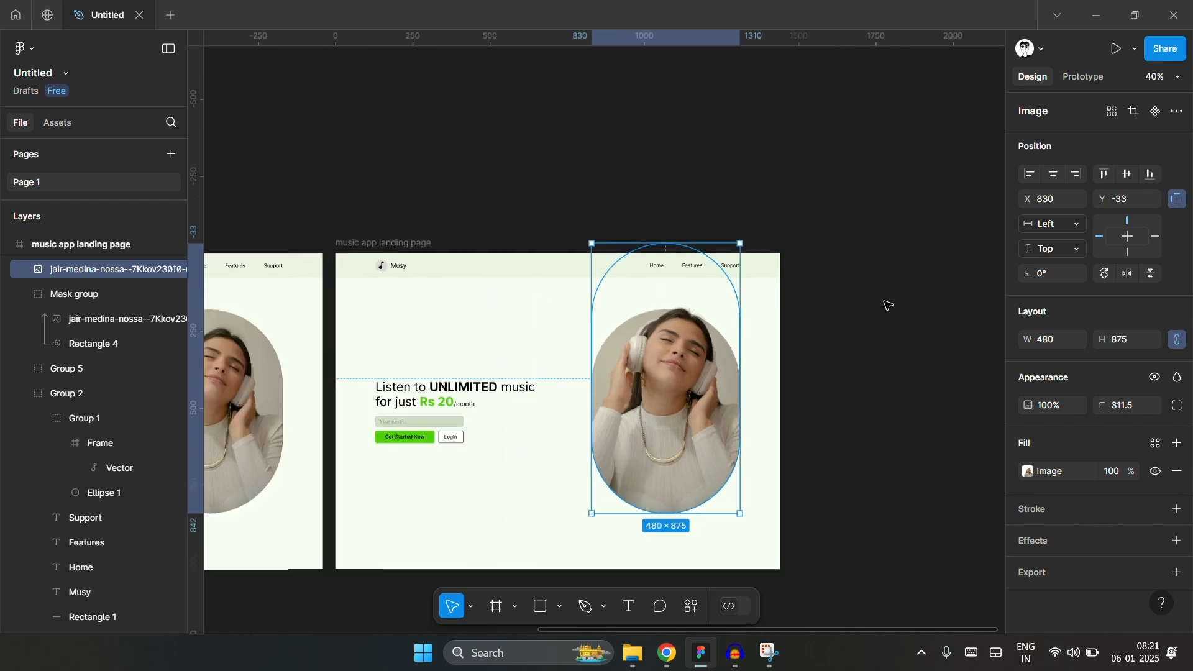
pyautogui.scroll(3, 720, 413)
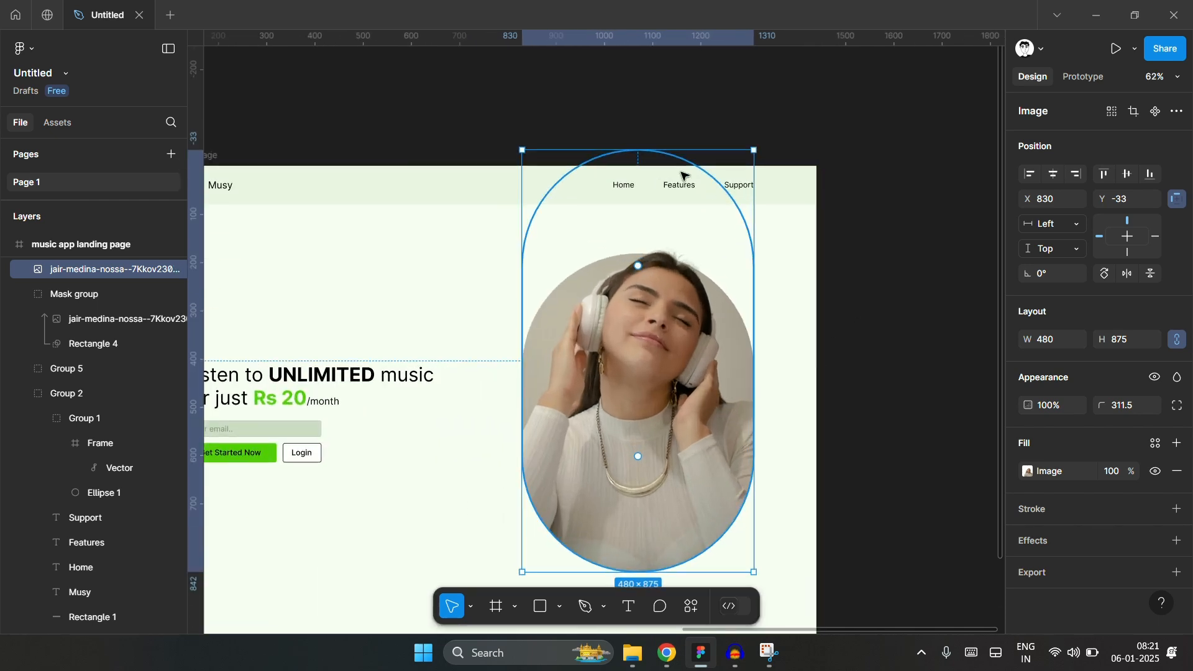
pyautogui.moveTo(635, 146)
pyautogui.mouseDown()
pyautogui.moveTo(643, 105)
pyautogui.moveTo(639, 127)
pyautogui.mouseUp()
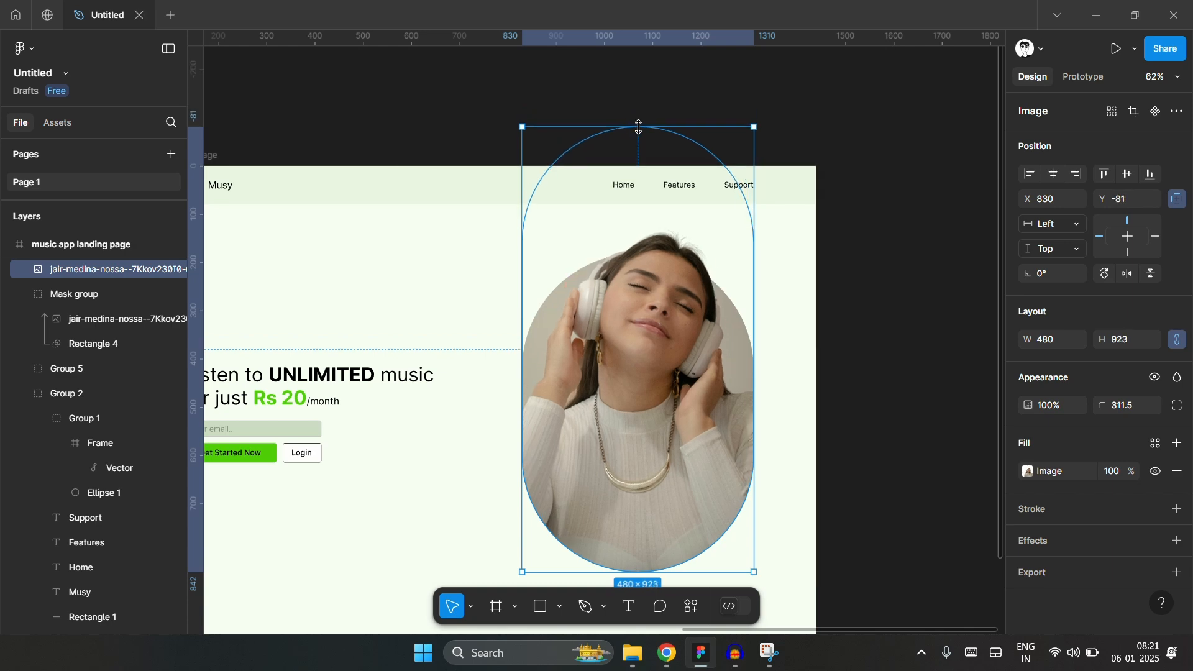
pyautogui.hotkey('ctrl', 'z')
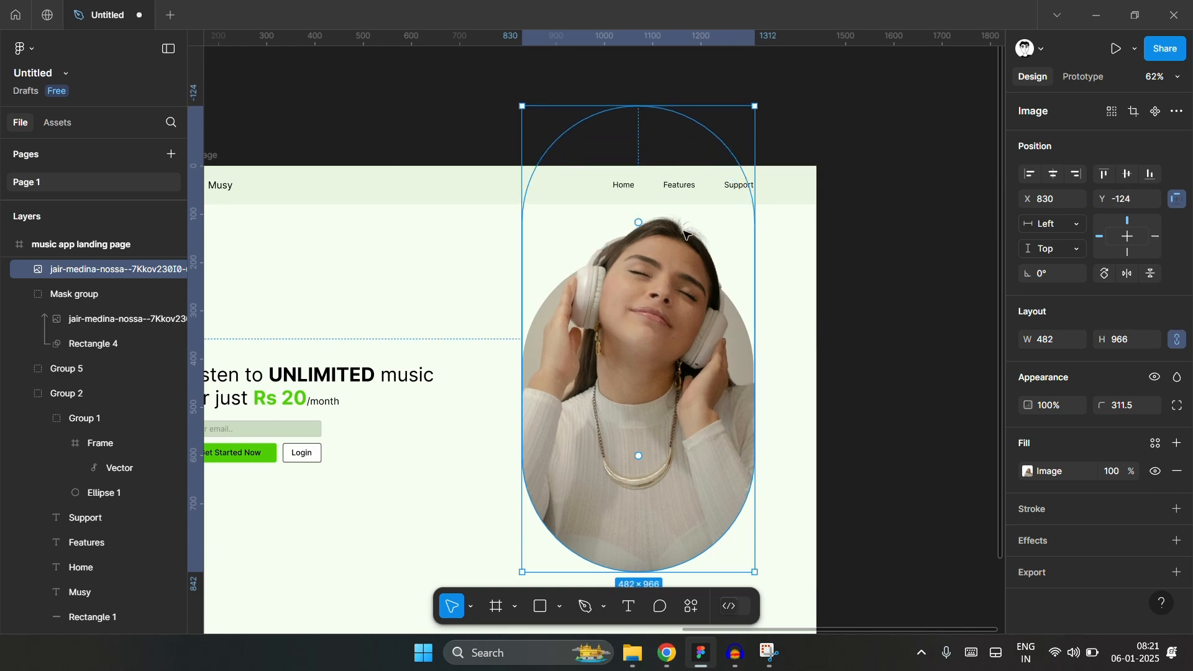
pyautogui.click(931, 326)
# - Compare the original landing page with the duplicate variant, examining how the headphone photo sits in each pill shape
pyautogui.scroll(-5, 931, 327)
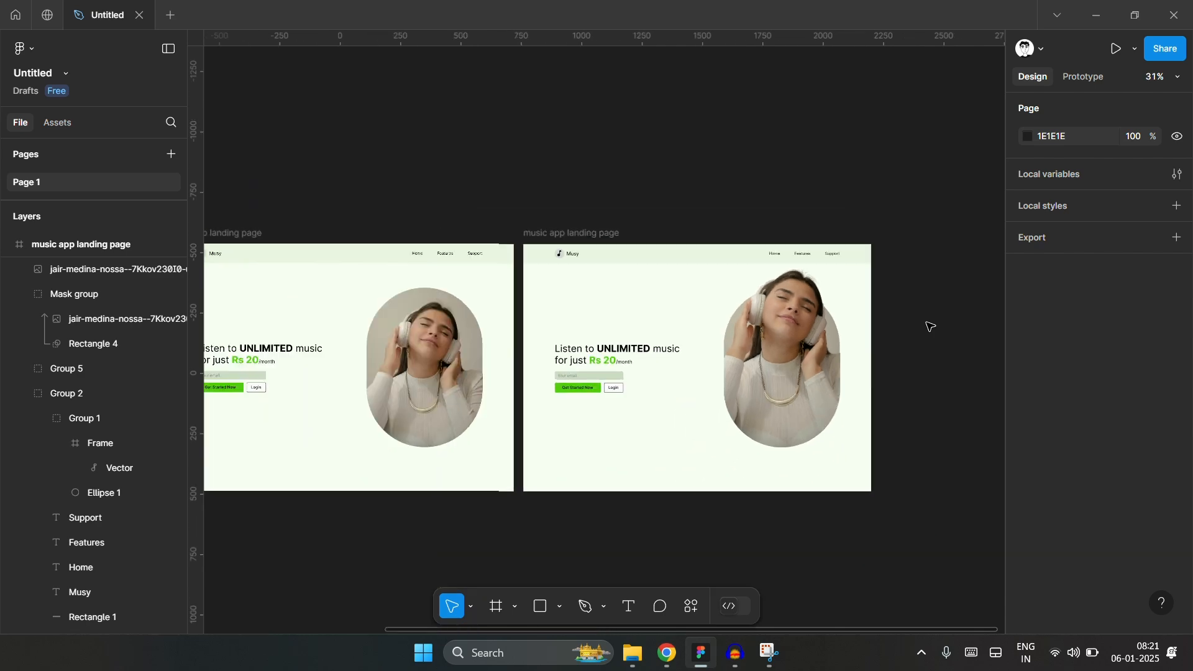
pyautogui.hscroll(-2, 787, 361)
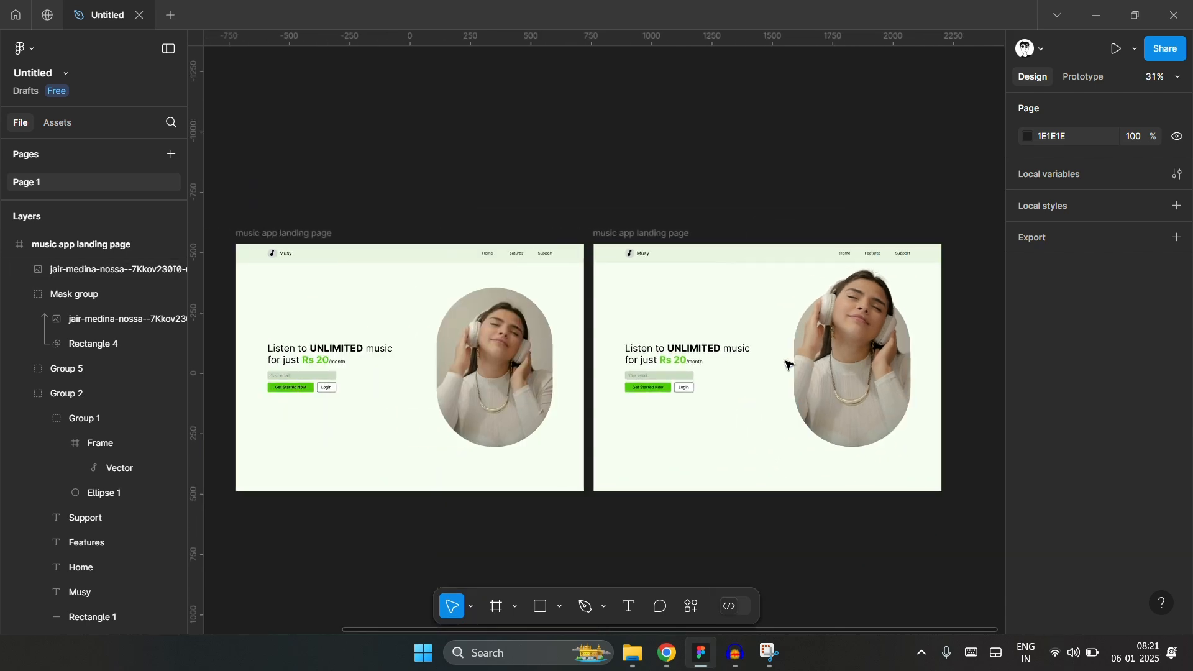
pyautogui.scroll(1, 609, 364)
pyautogui.scroll(1, 608, 367)
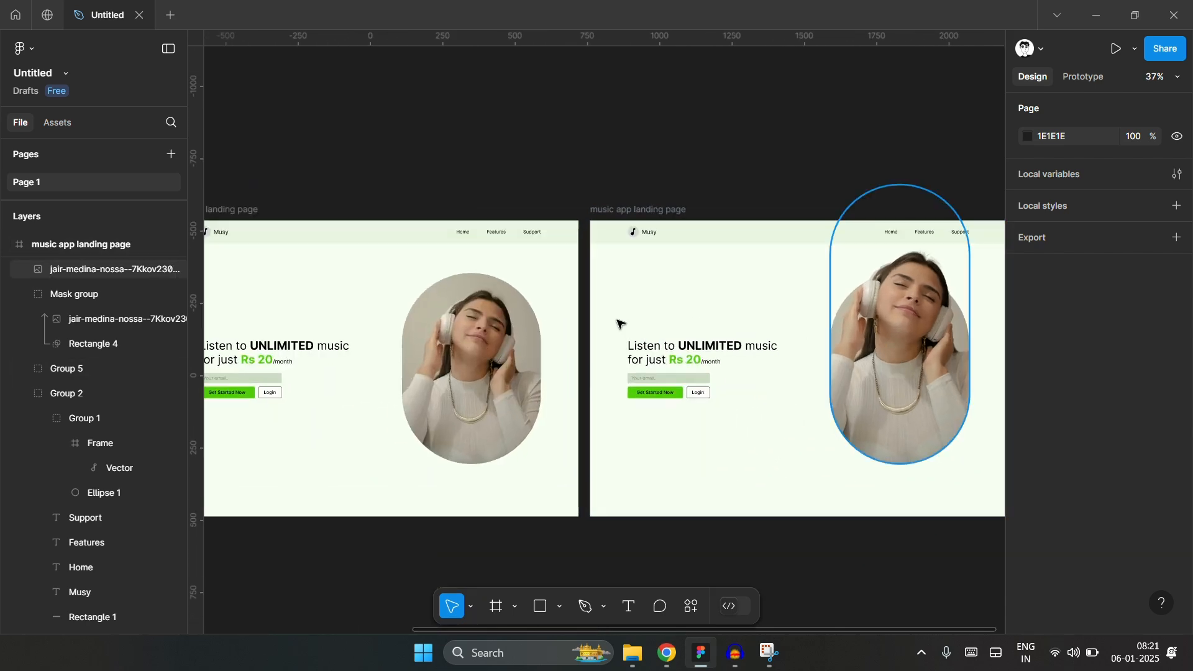
pyautogui.click(482, 327)
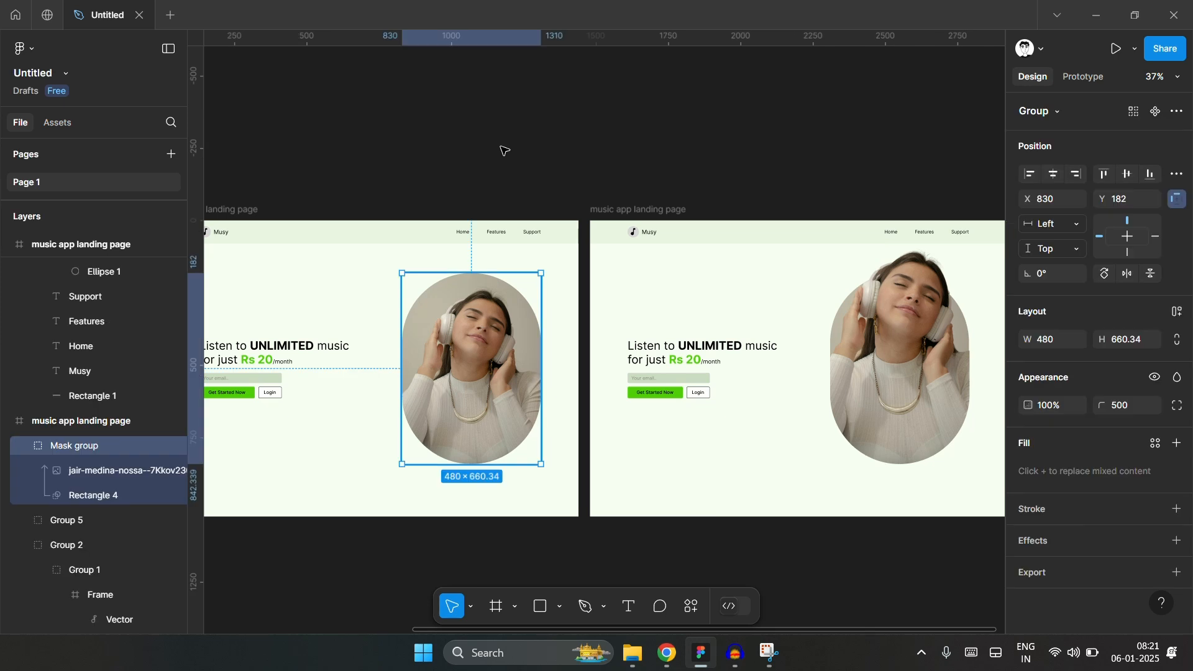
pyautogui.click(504, 149)
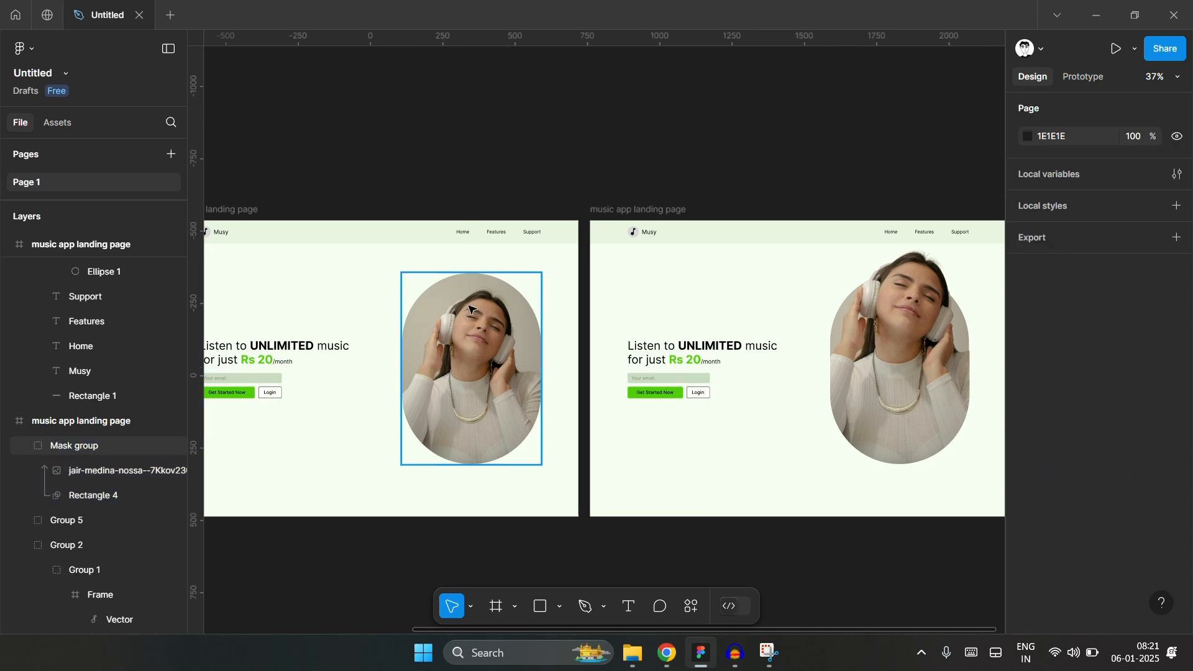
pyautogui.click(962, 321)
pyautogui.click(781, 161)
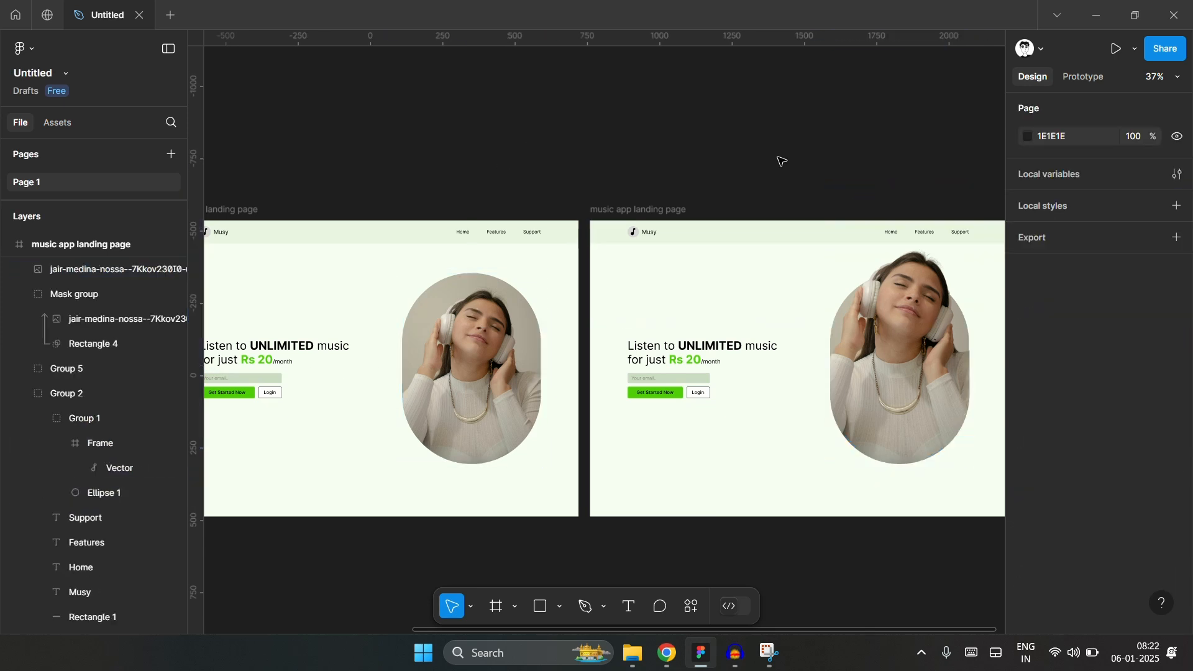
pyautogui.hscroll(4, 779, 166)
pyautogui.scroll(3, 671, 341)
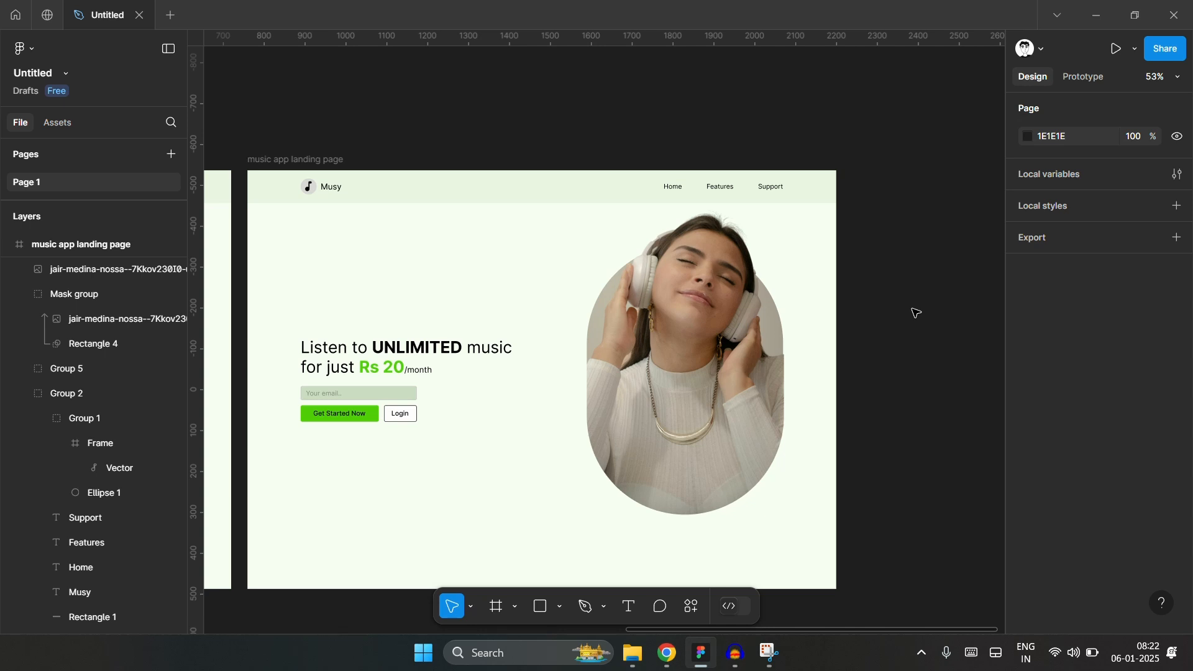
pyautogui.scroll(-4, 945, 317)
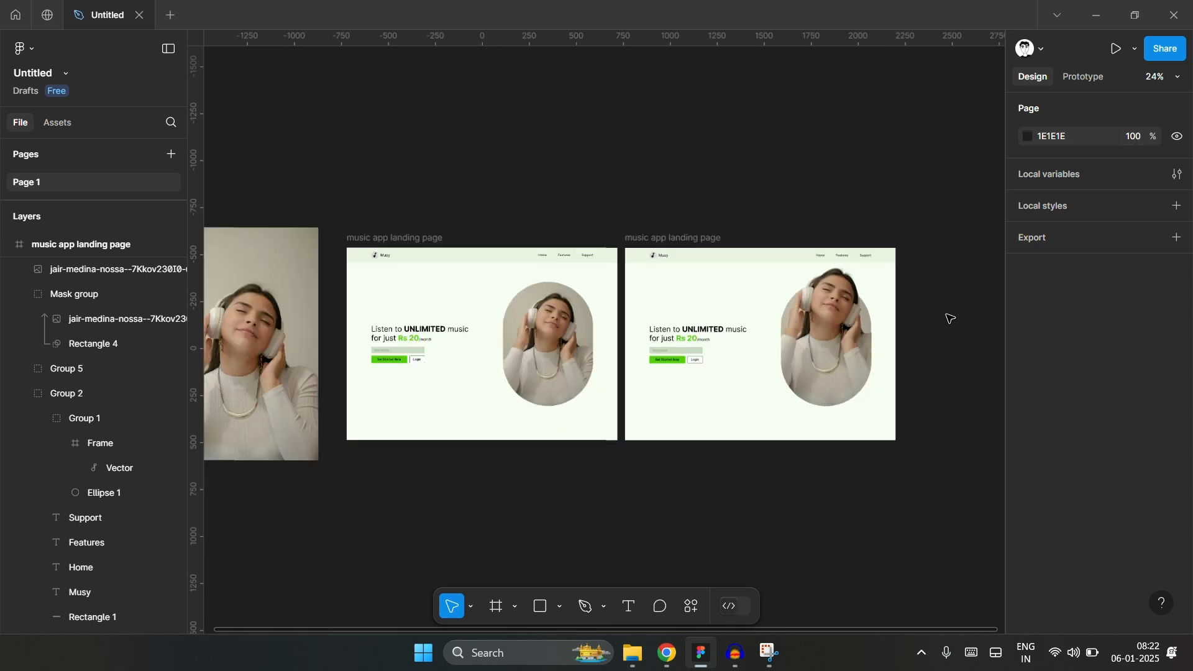
# - Set the font size of the green "Rs 20" text in the original landing page's headline to 60
pyautogui.scroll(6, 367, 346)
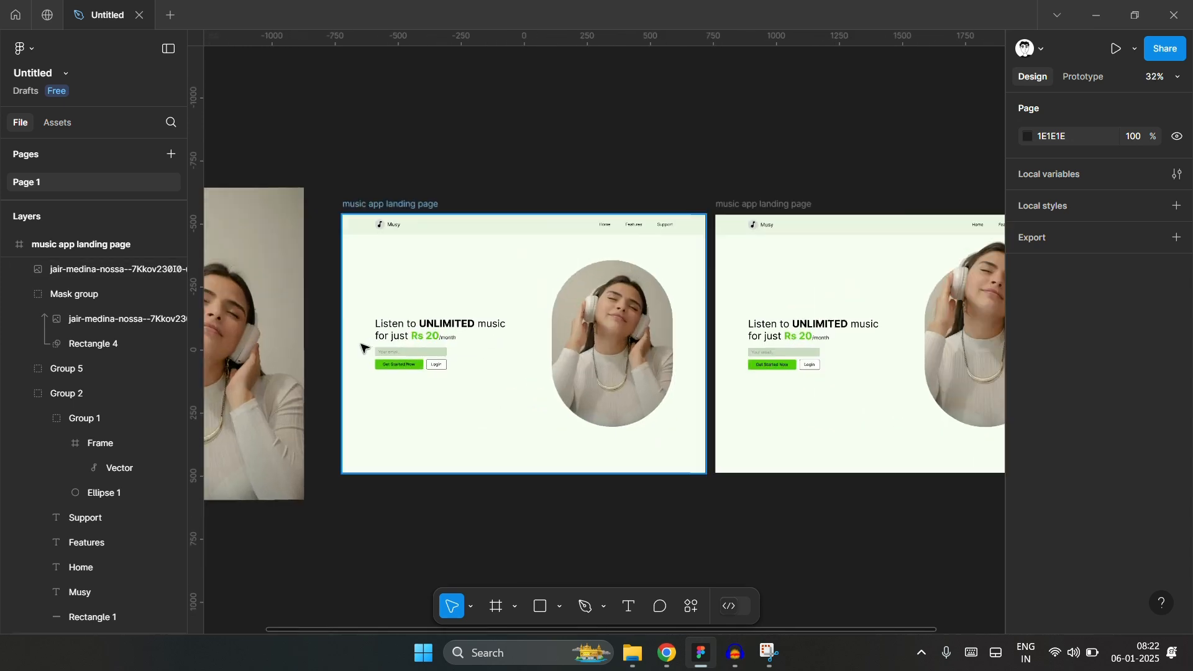
pyautogui.click(525, 318)
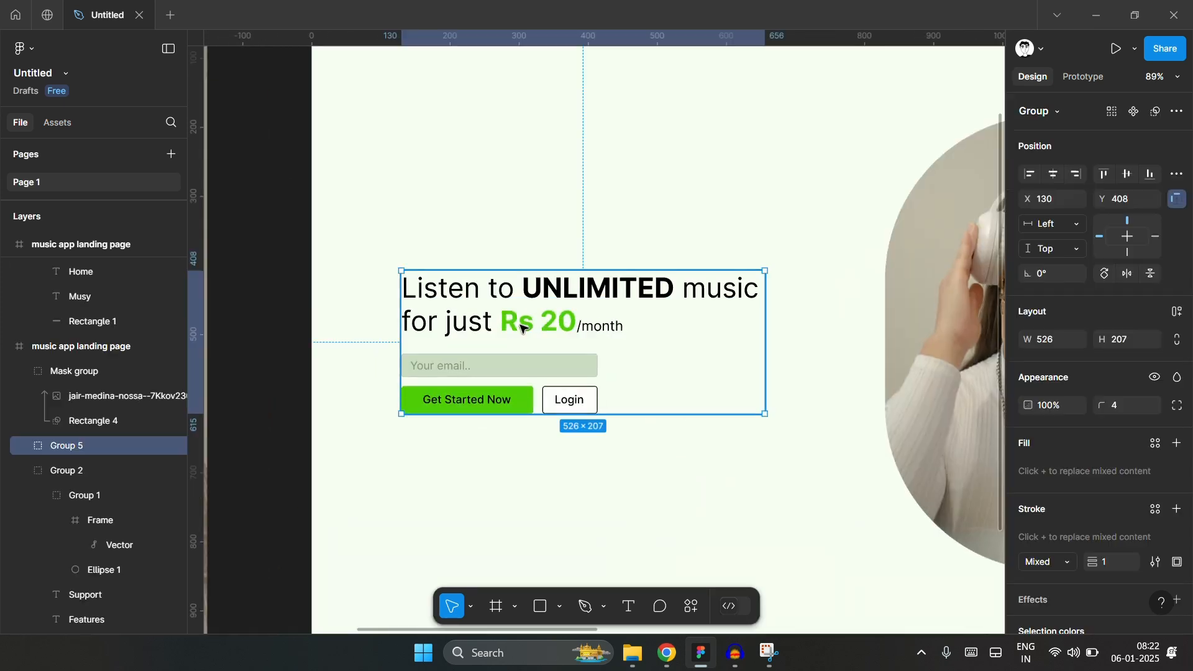
pyautogui.click(511, 327)
pyautogui.doubleClick(511, 328)
pyautogui.moveTo(511, 328); pyautogui.dragTo(560, 324)
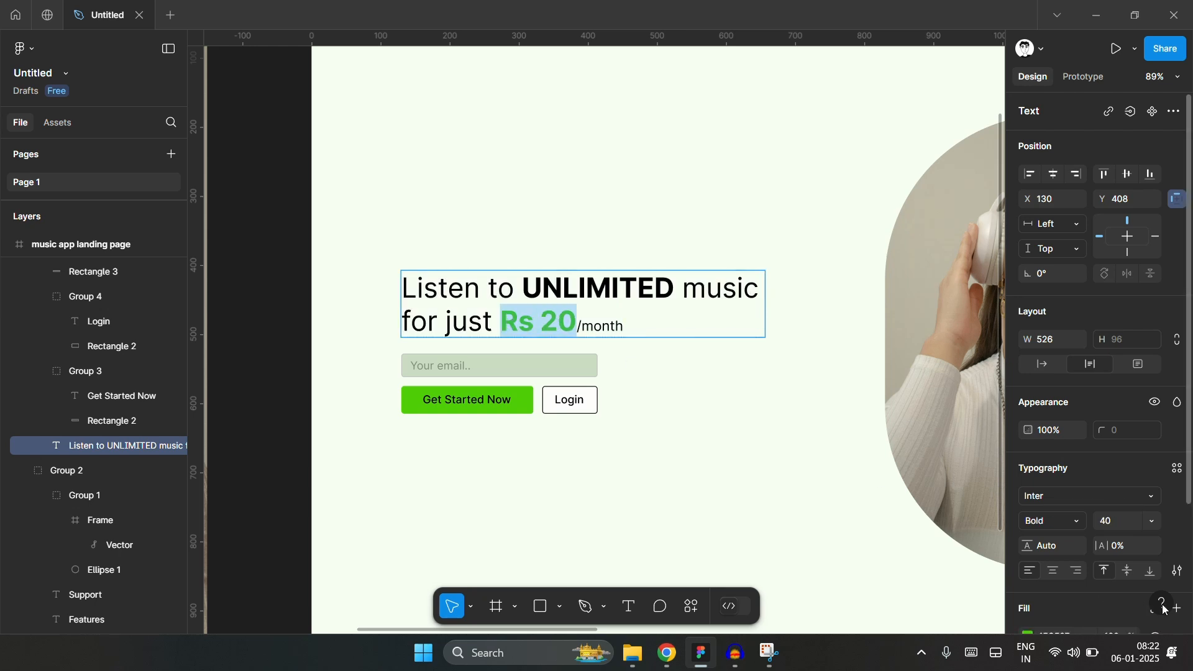
pyautogui.click(1120, 518)
pyautogui.write('60')
pyautogui.press('Return')
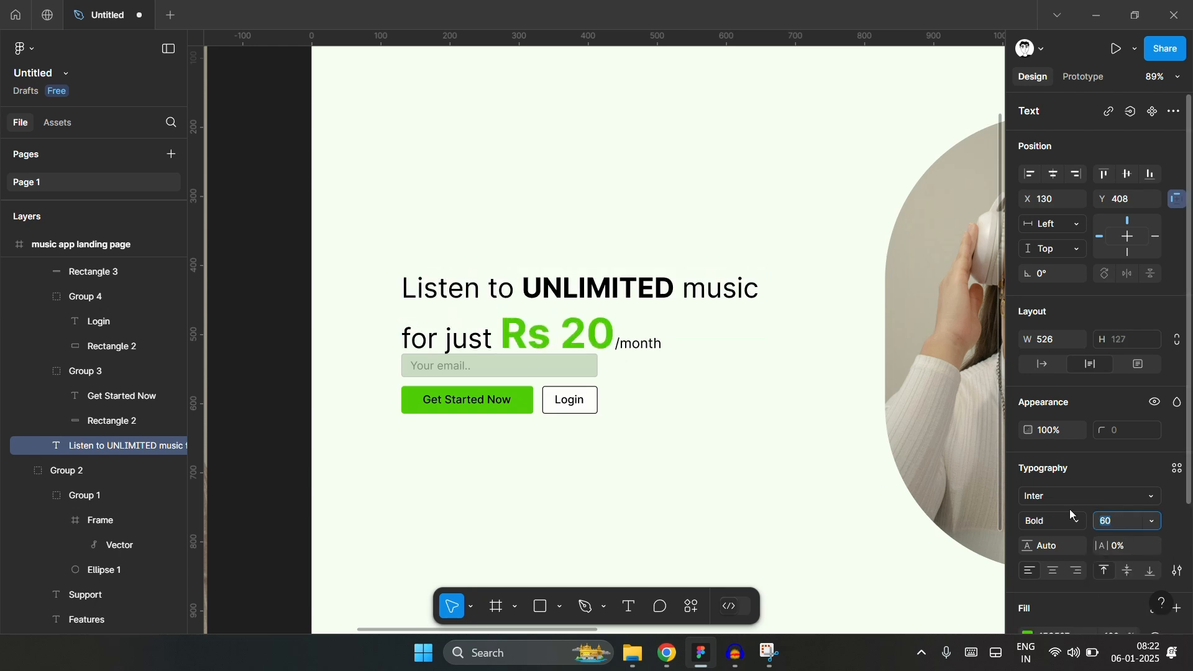
# - Break the headline before "Rs 20" so the price starts on its own line
pyautogui.click(503, 331)
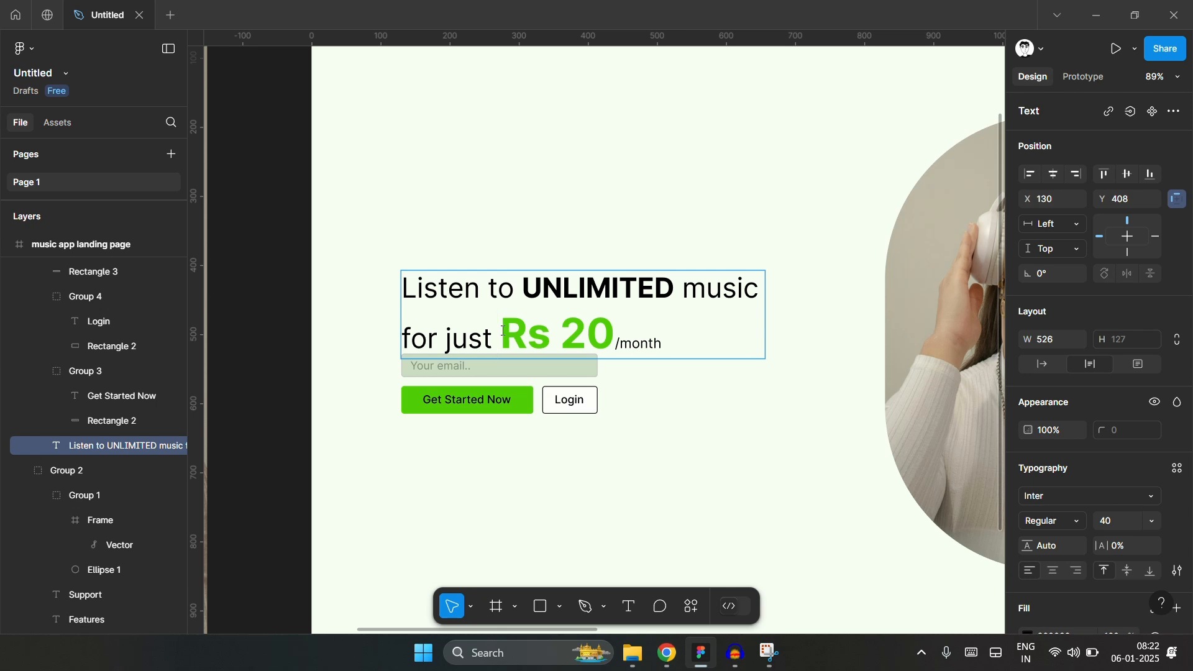
pyautogui.press('BackSpace')
pyautogui.press('Return')
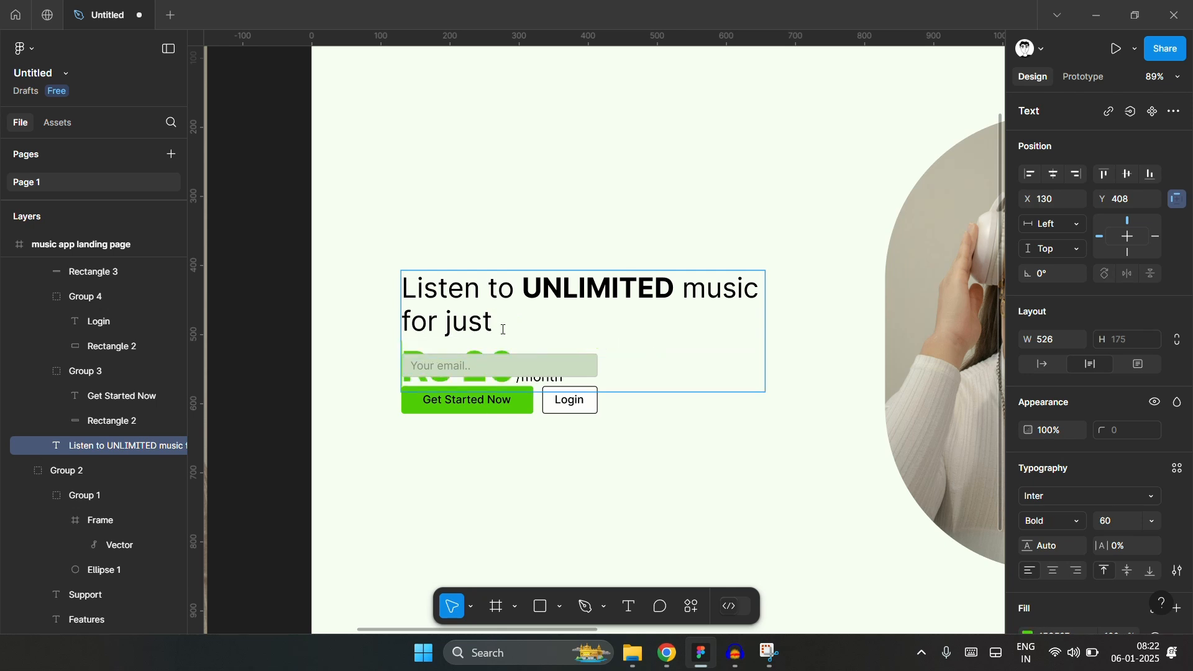
pyautogui.press('Escape')
# - Delete "Listen to" from the headline and break the line before "for just"
pyautogui.doubleClick(689, 306)
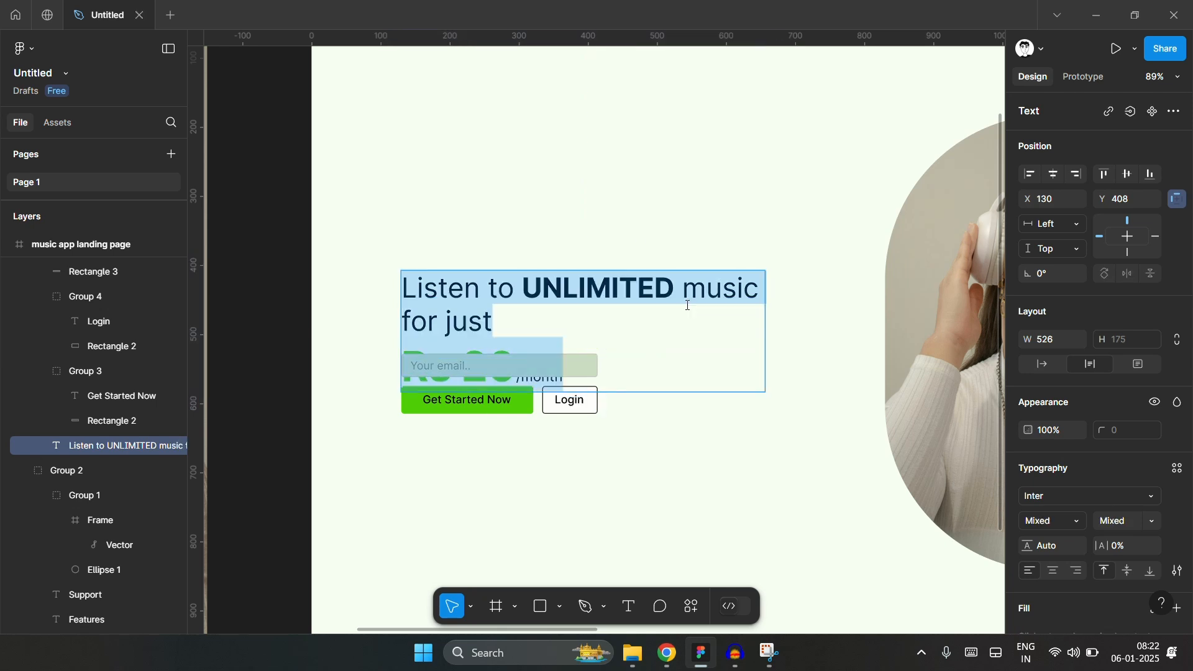
pyautogui.moveTo(524, 282); pyautogui.dragTo(333, 273)
pyautogui.press('BackSpace')
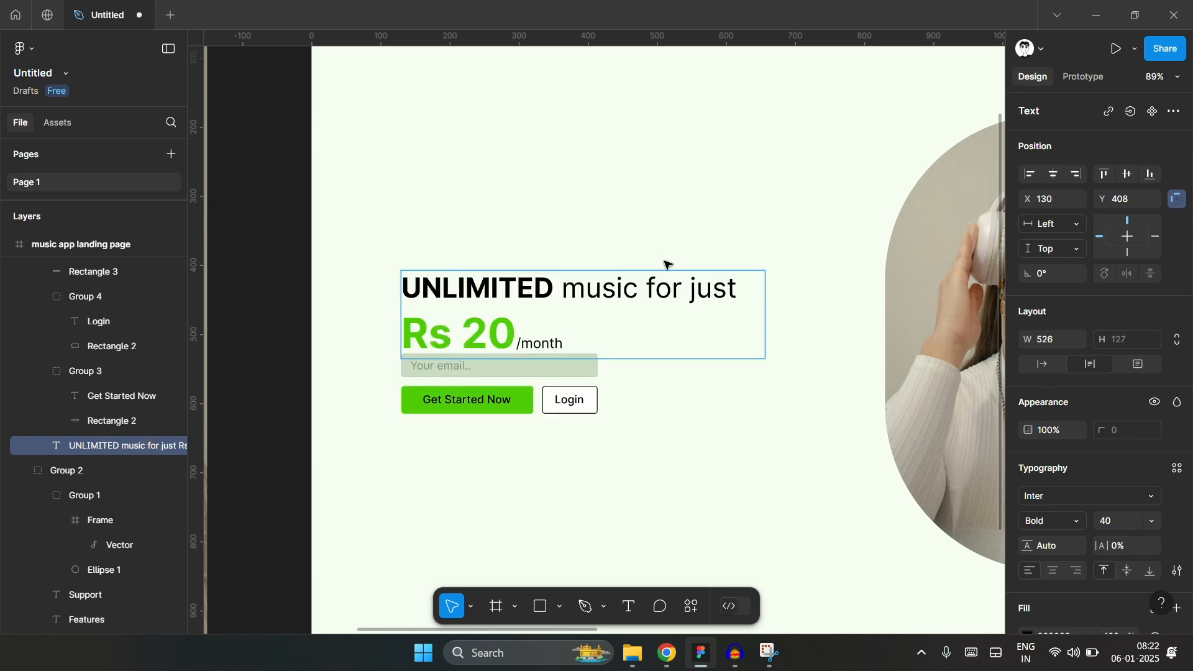
pyautogui.click(660, 289)
pyautogui.press('Return')
pyautogui.press('Escape')
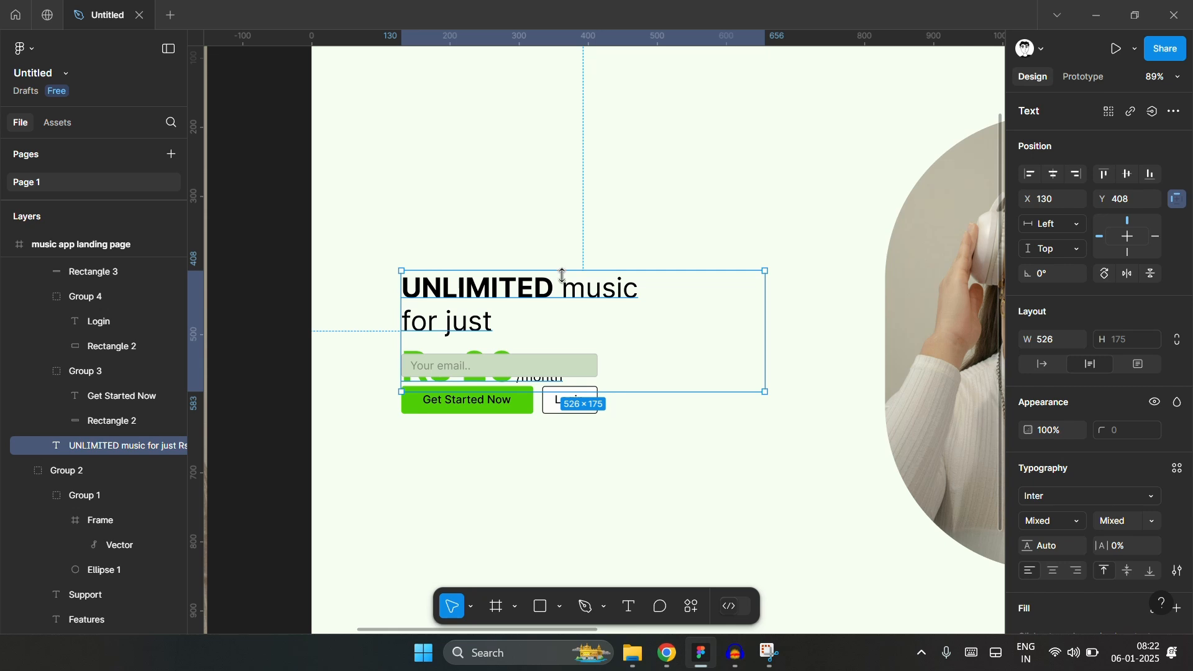
# - Move the headline text up to Y 266, clear of the email field, and deselect it
pyautogui.moveTo(552, 287); pyautogui.dragTo(557, 192)
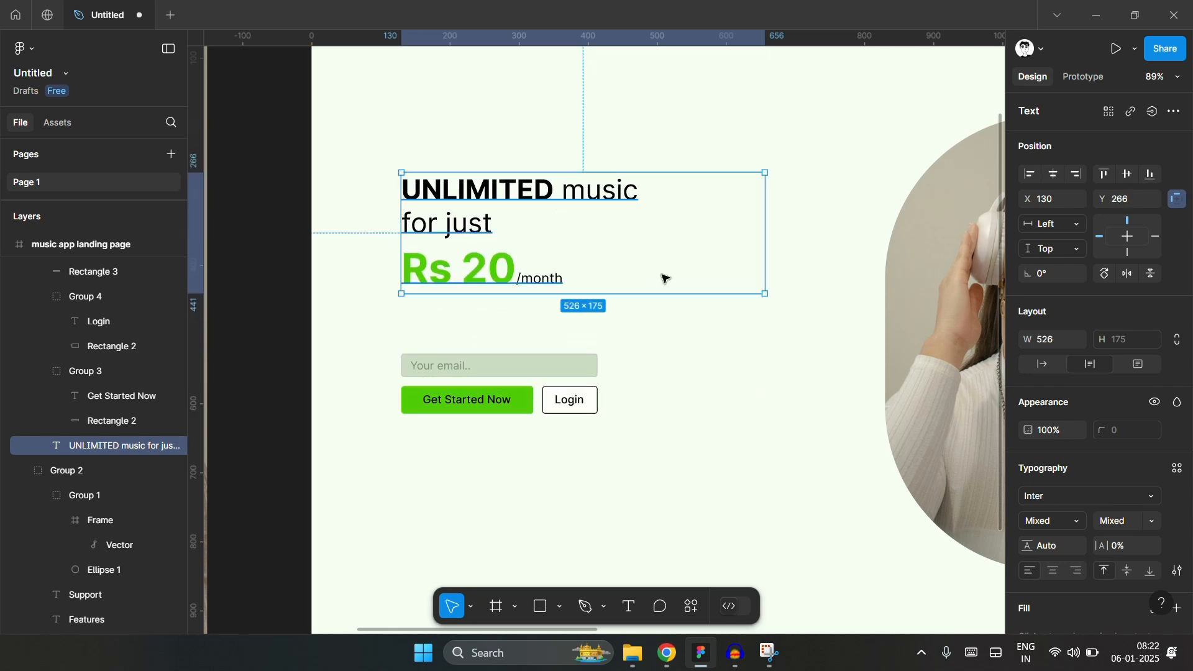
pyautogui.click(729, 338)
pyautogui.scroll(3, 724, 339)
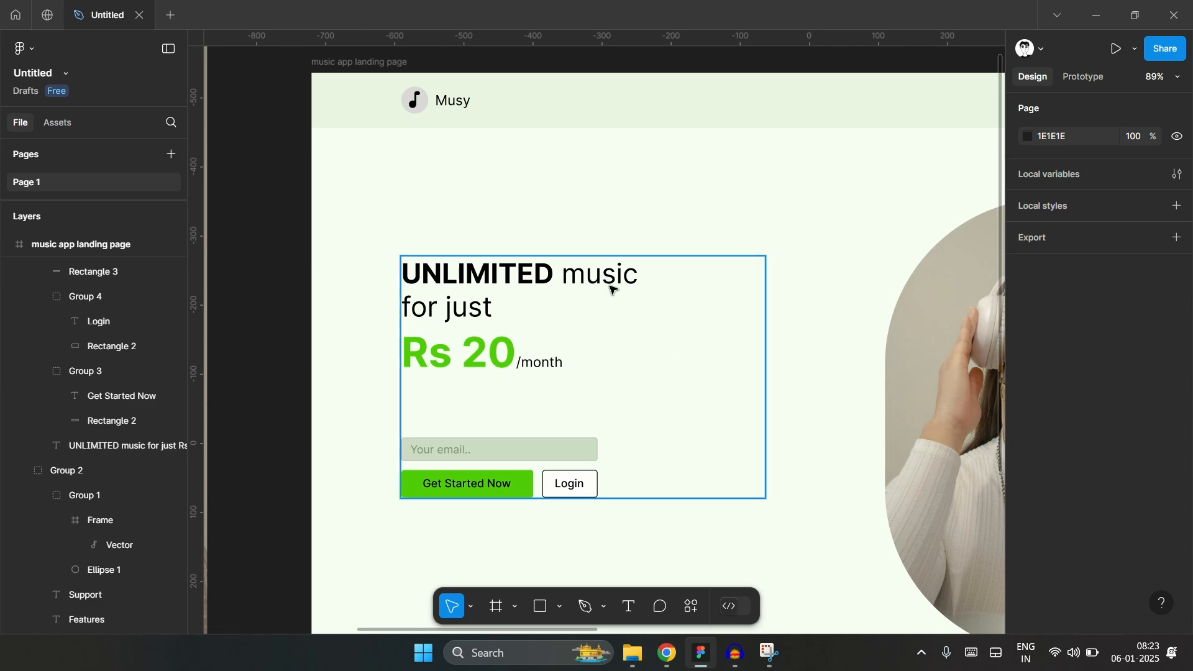
# - Set the font size of the headline's first two lines, "UNLIMITED music for just", to 60
pyautogui.click(598, 267)
pyautogui.doubleClick(598, 267)
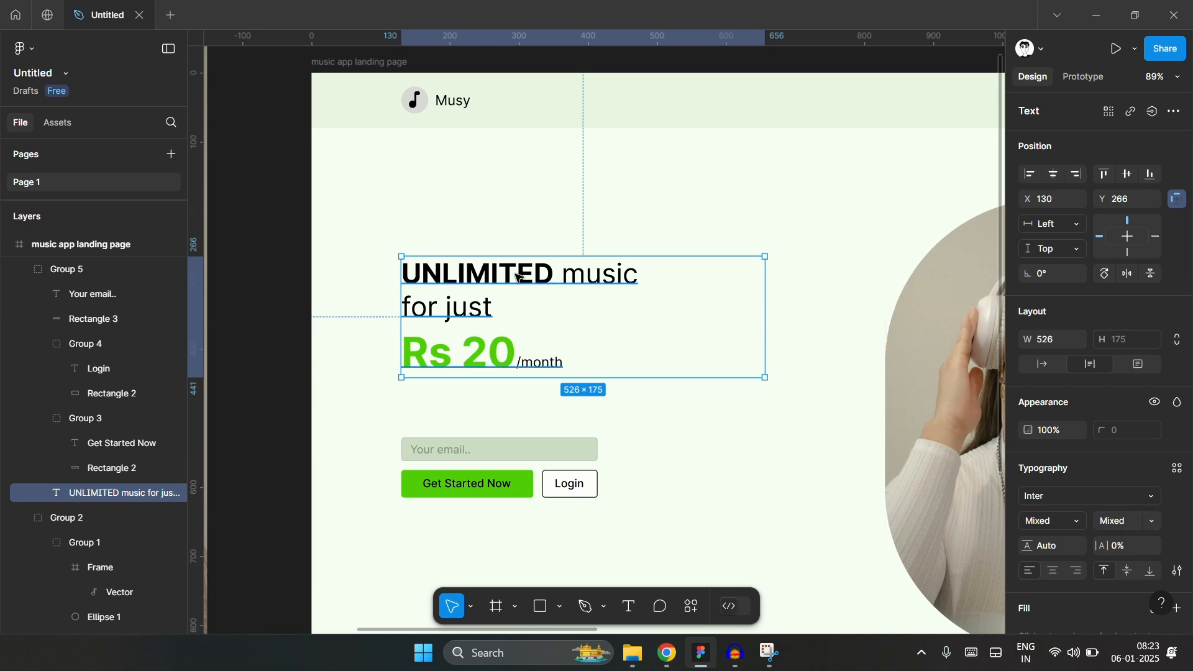
pyautogui.doubleClick(463, 311)
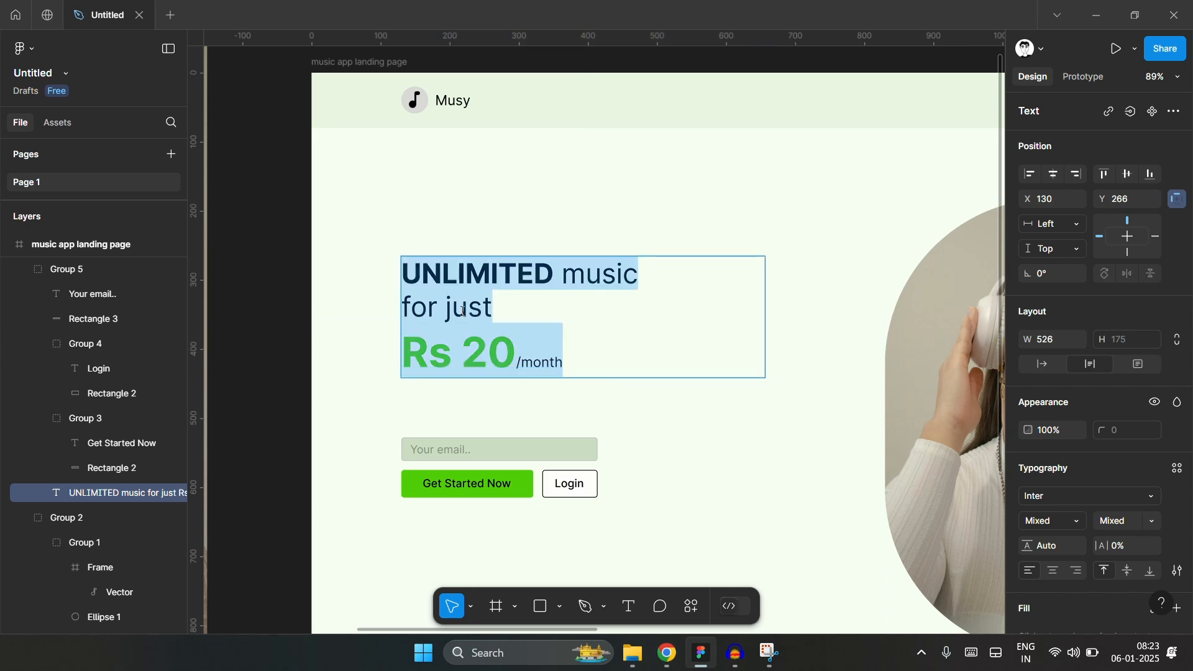
pyautogui.hotkey('shift', 'Up')
pyautogui.click(1112, 522)
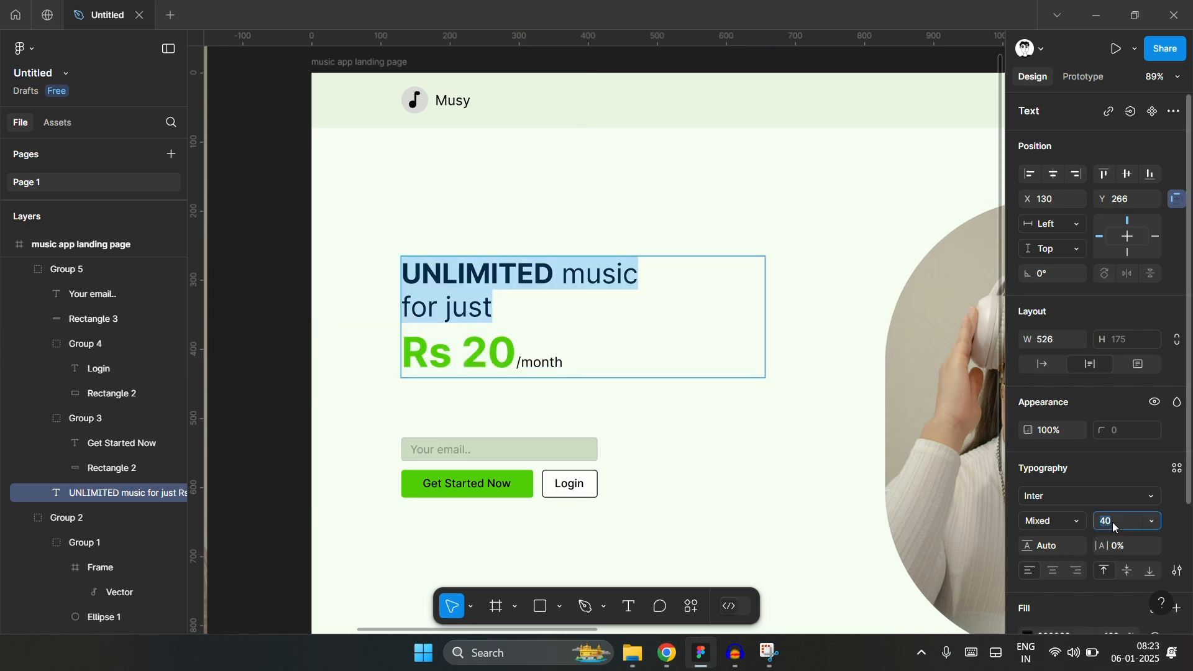
pyautogui.write('60')
pyautogui.press('Return')
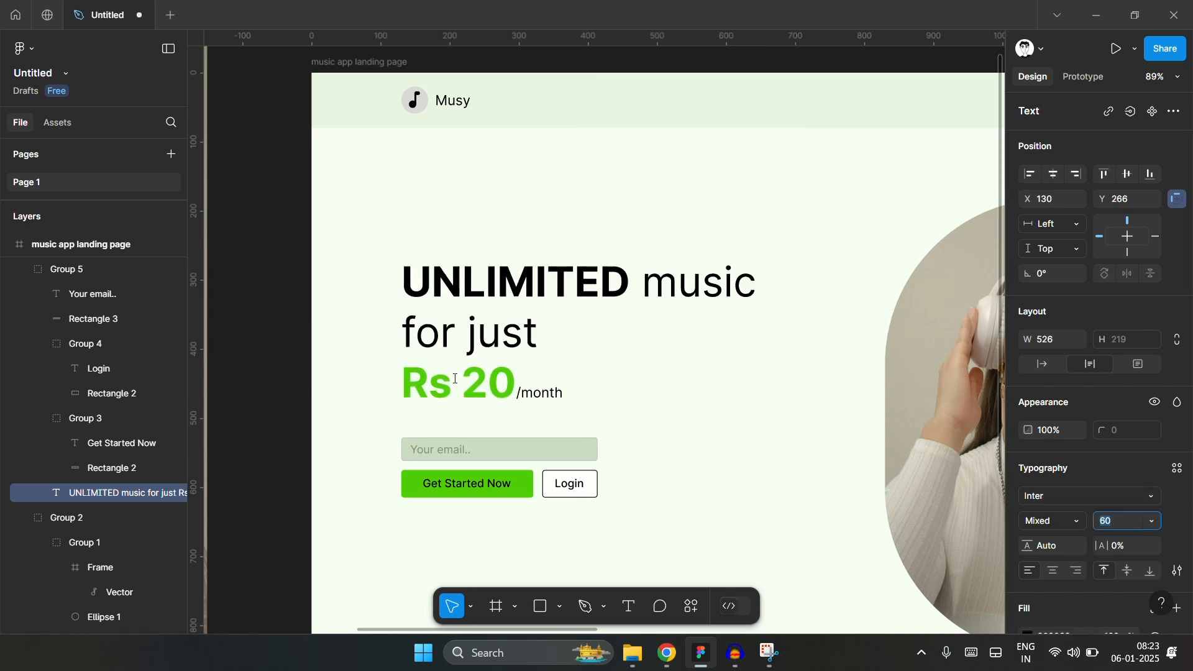
# - Set the font size of the "Rs 20" price in the headline to 80
pyautogui.click(456, 379)
pyautogui.moveTo(456, 379); pyautogui.dragTo(490, 381)
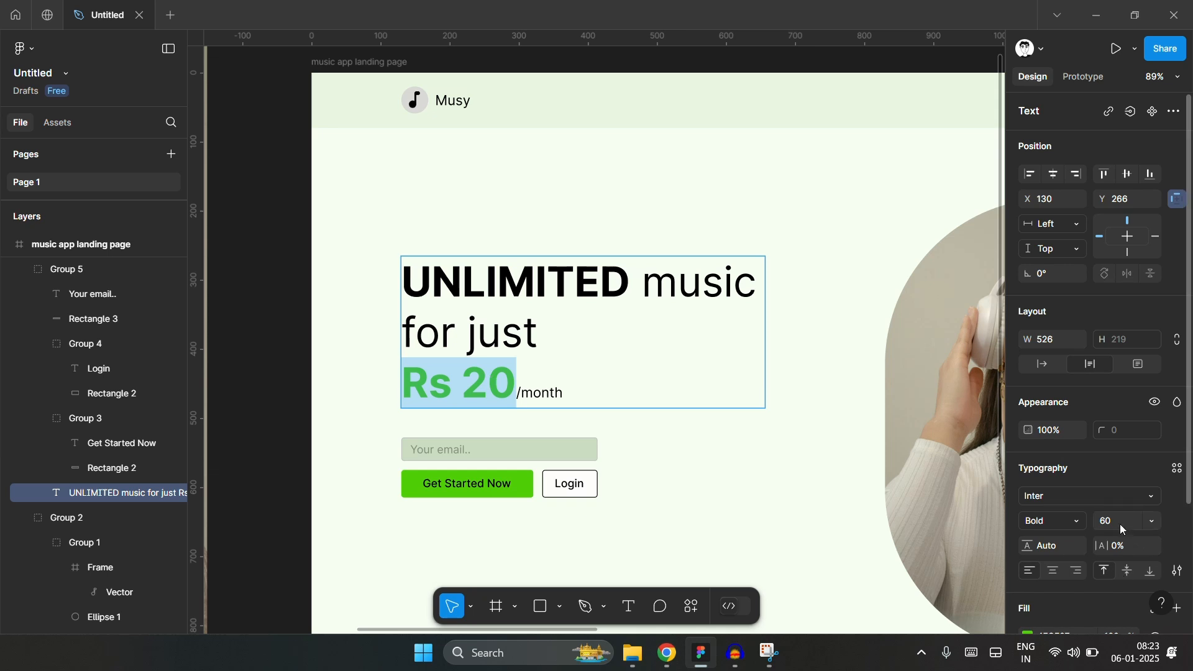
pyautogui.write('80')
pyautogui.press('Return')
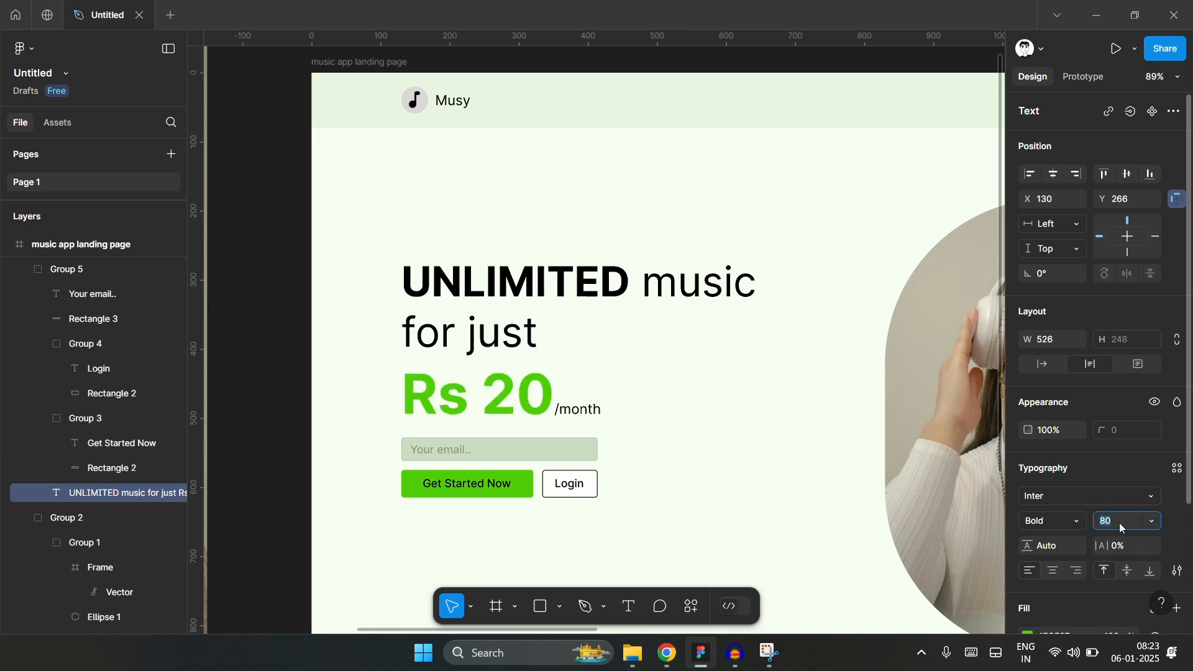
pyautogui.click(557, 411)
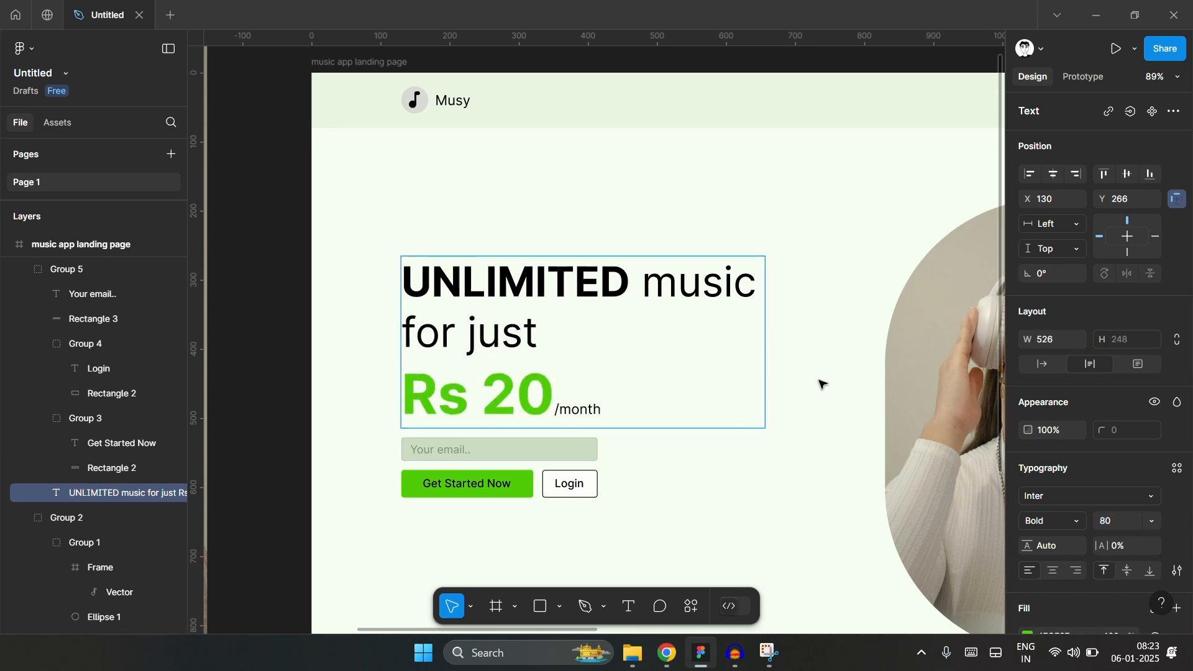
pyautogui.press('Escape')
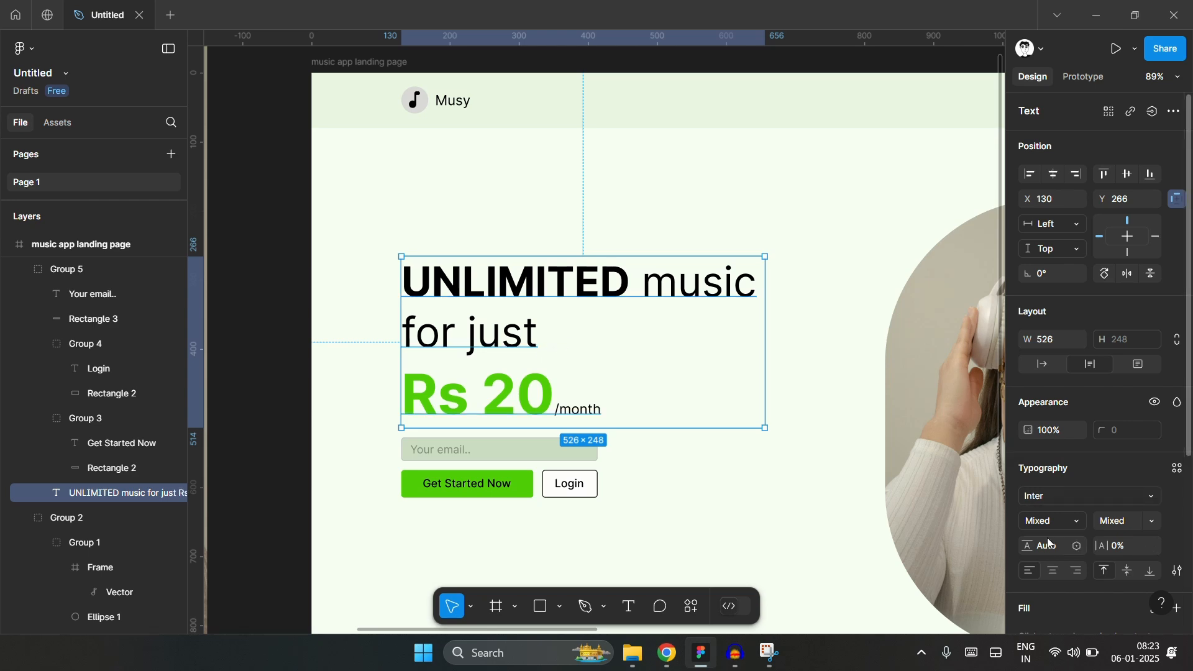
# - Reduce the line height of the whole headline text to 108.8% and deselect it
pyautogui.press('Down')
pyautogui.press('Down')
pyautogui.press('Down')
pyautogui.press('Down')
pyautogui.press('Down')
pyautogui.press('Down')
pyautogui.press('Down')
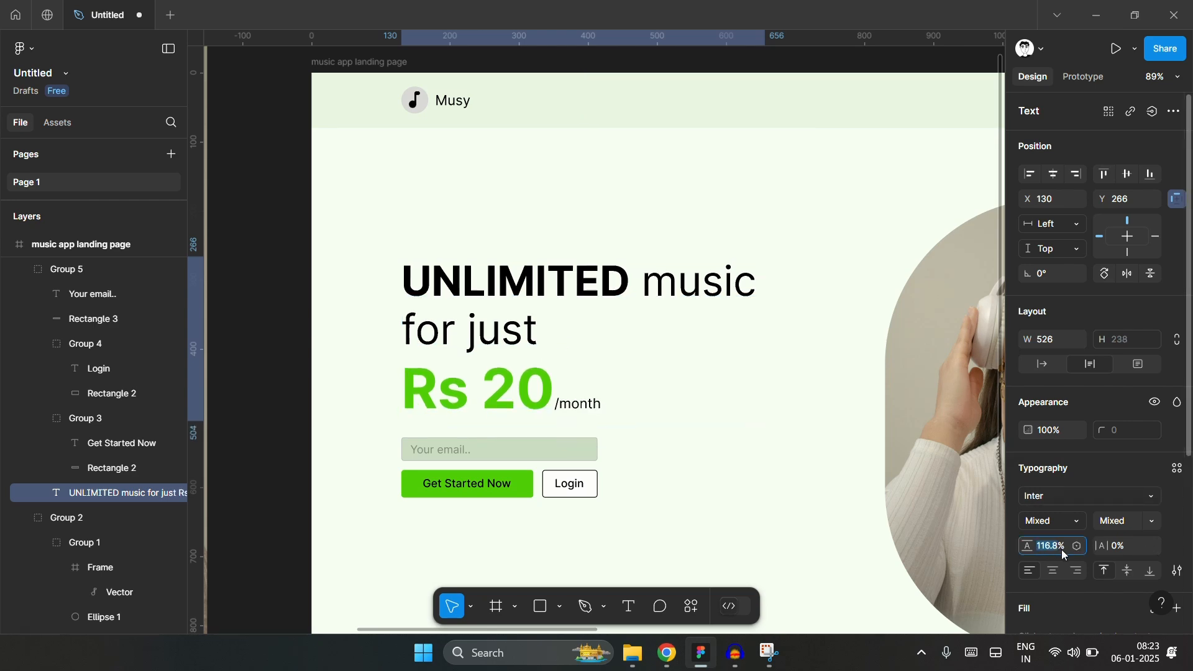
pyautogui.press('Down')
pyautogui.press('Down')
pyautogui.press('Down')
pyautogui.press('Down')
pyautogui.press('Down')
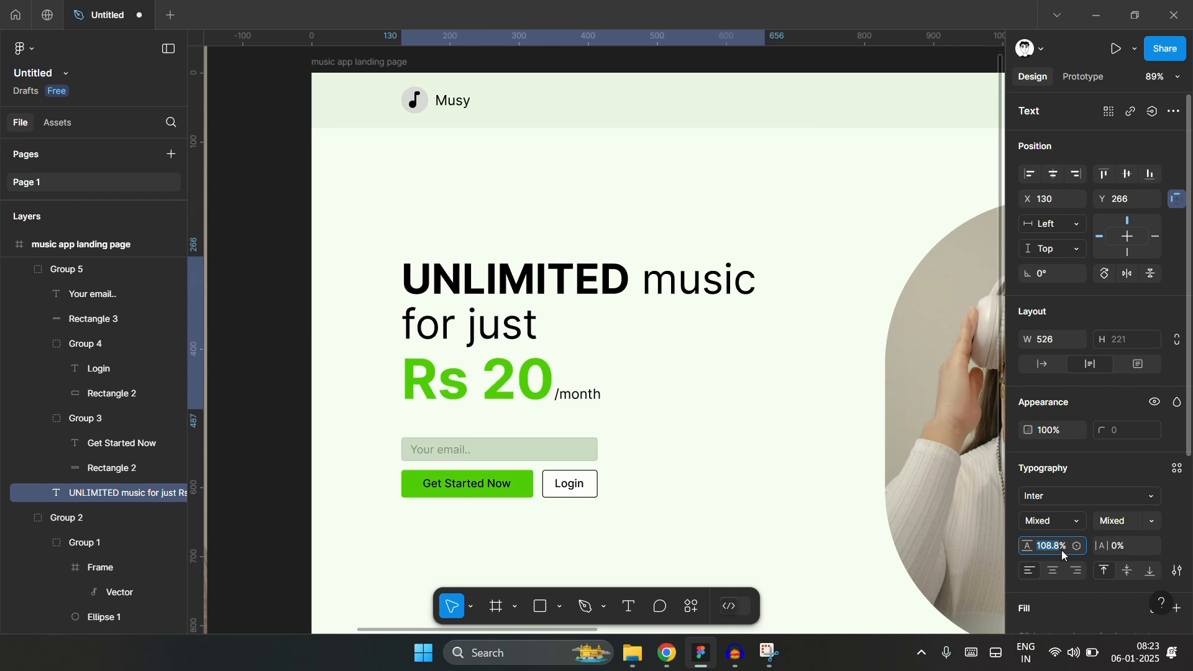
pyautogui.click(639, 223)
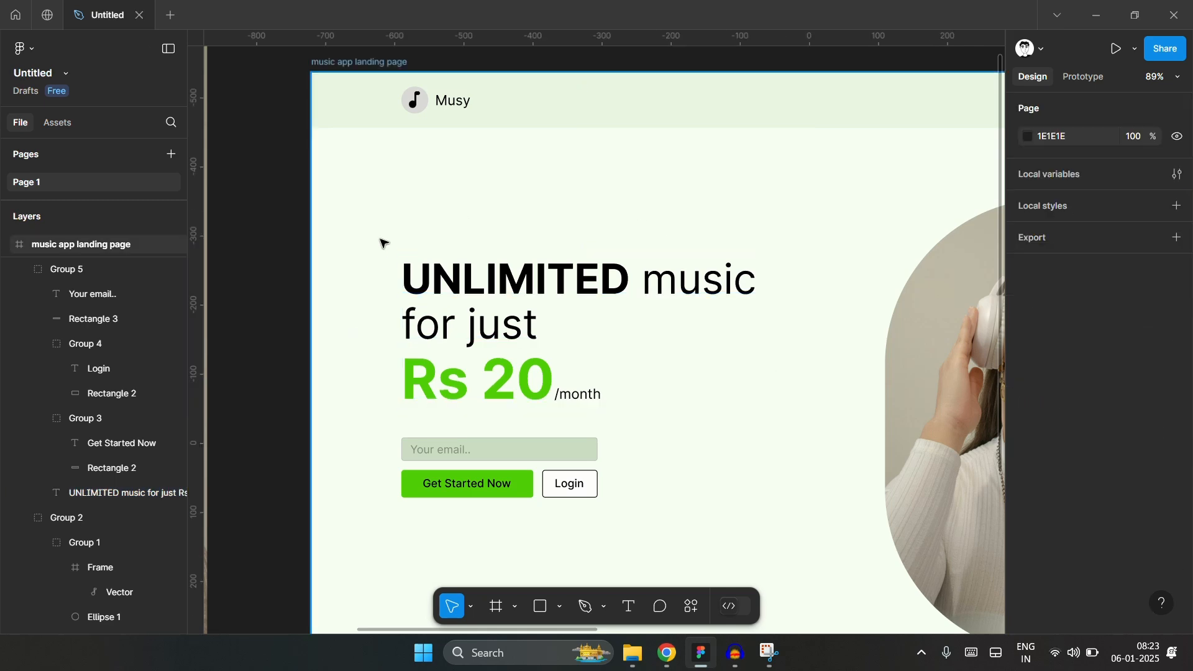
# - Rearrange the headline's line breaks so "UNLIMITED" stands alone and "music for just" shares the second line
pyautogui.scroll(-3, 381, 240)
pyautogui.scroll(-2, 381, 240)
pyautogui.scroll(3, 553, 232)
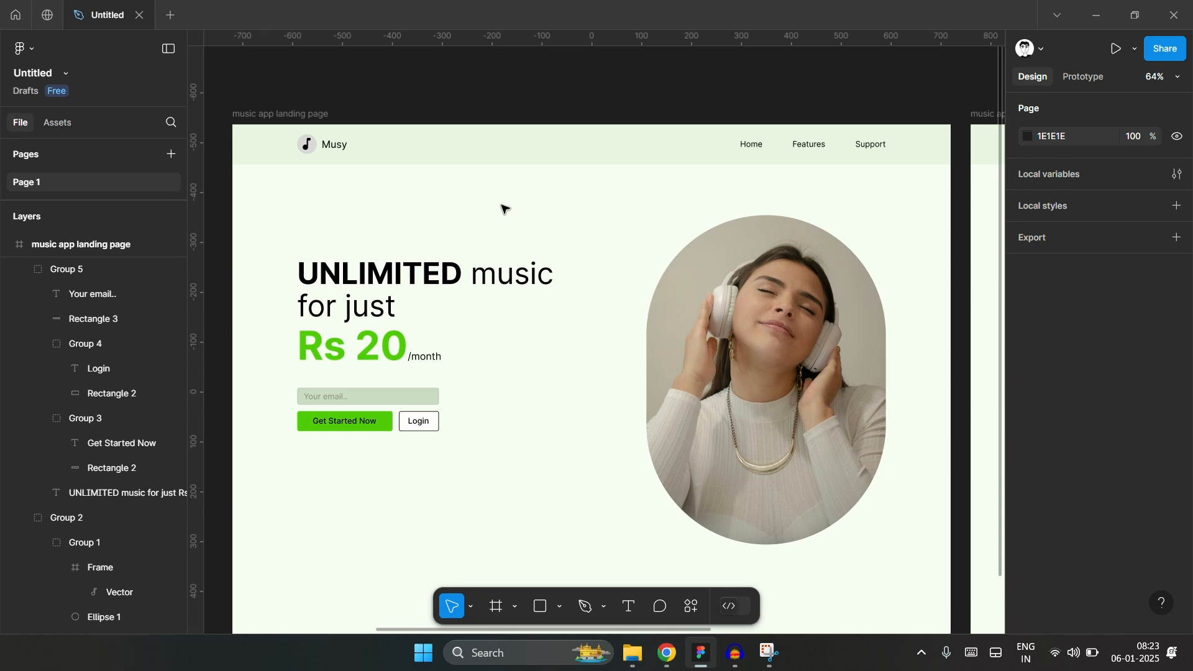
pyautogui.doubleClick(478, 279)
pyautogui.doubleClick(478, 279)
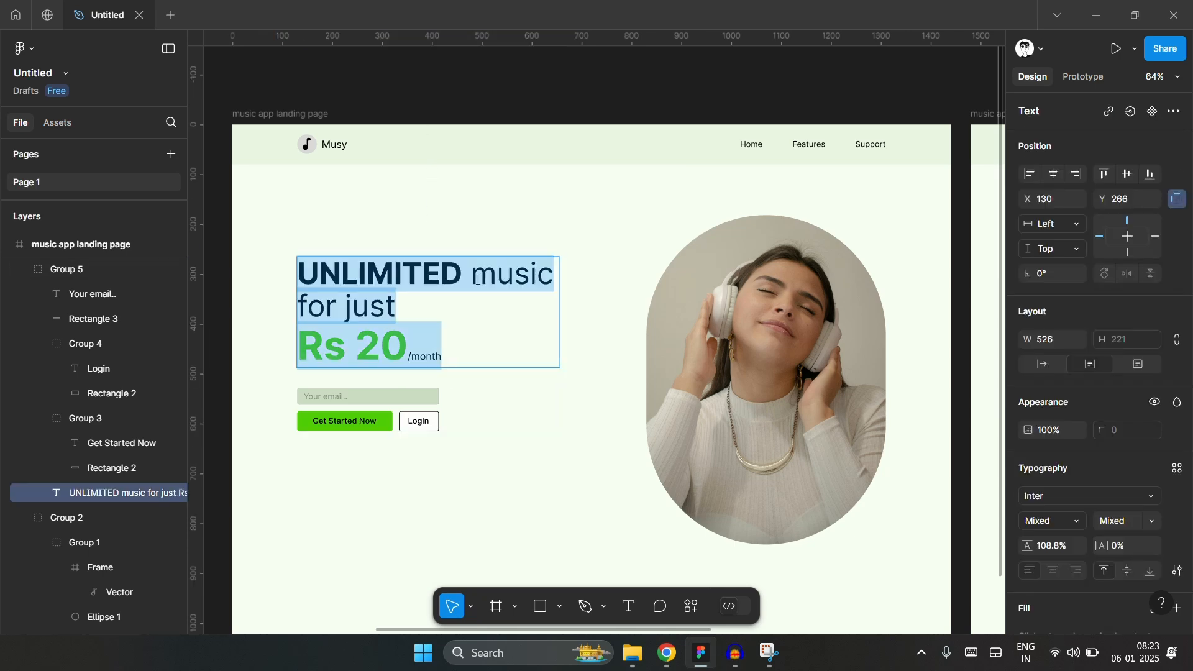
pyautogui.click(478, 279)
pyautogui.press('BackSpace')
pyautogui.press('Return')
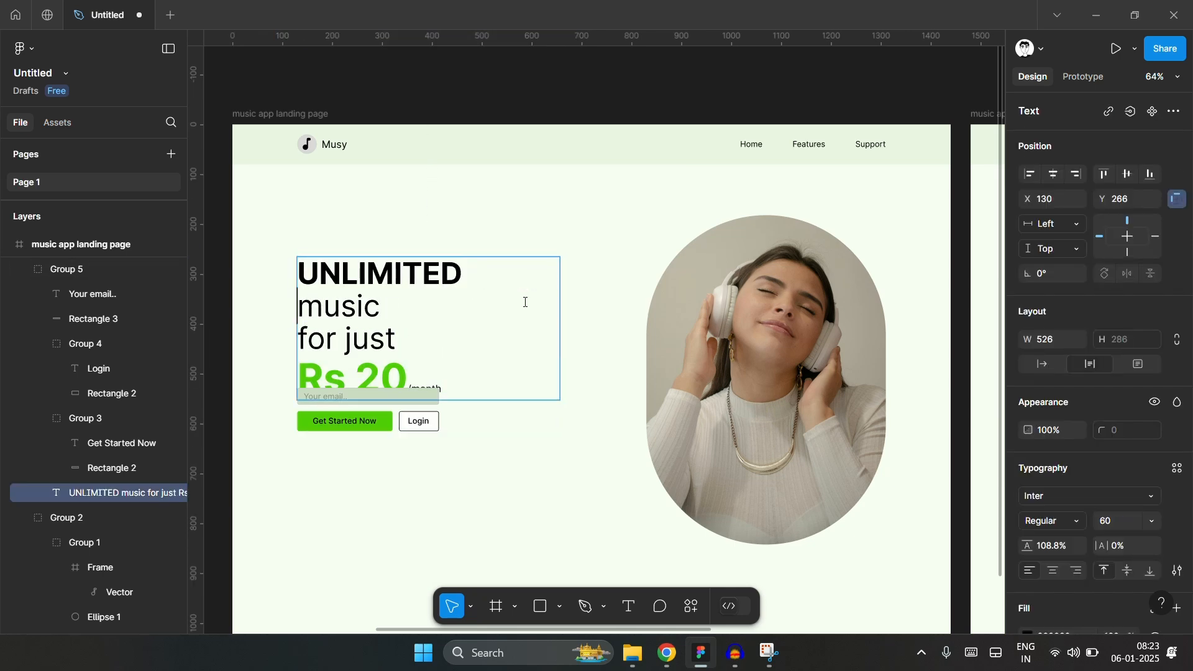
pyautogui.click(421, 310)
pyautogui.press('Delete')
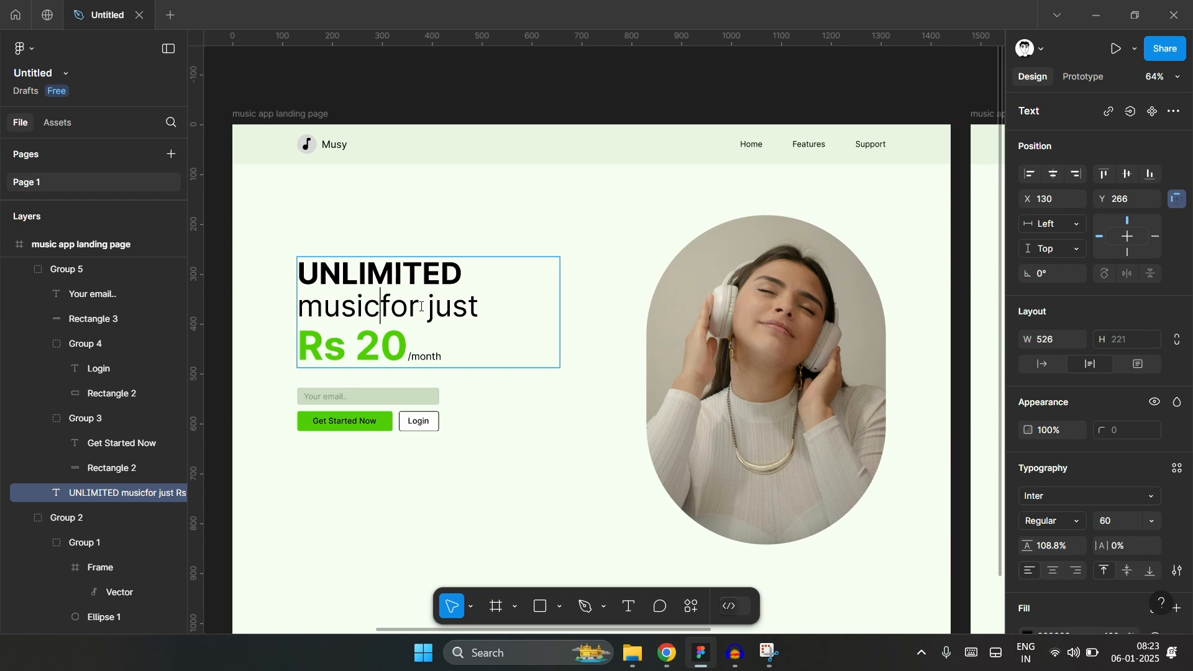
pyautogui.press('Escape')
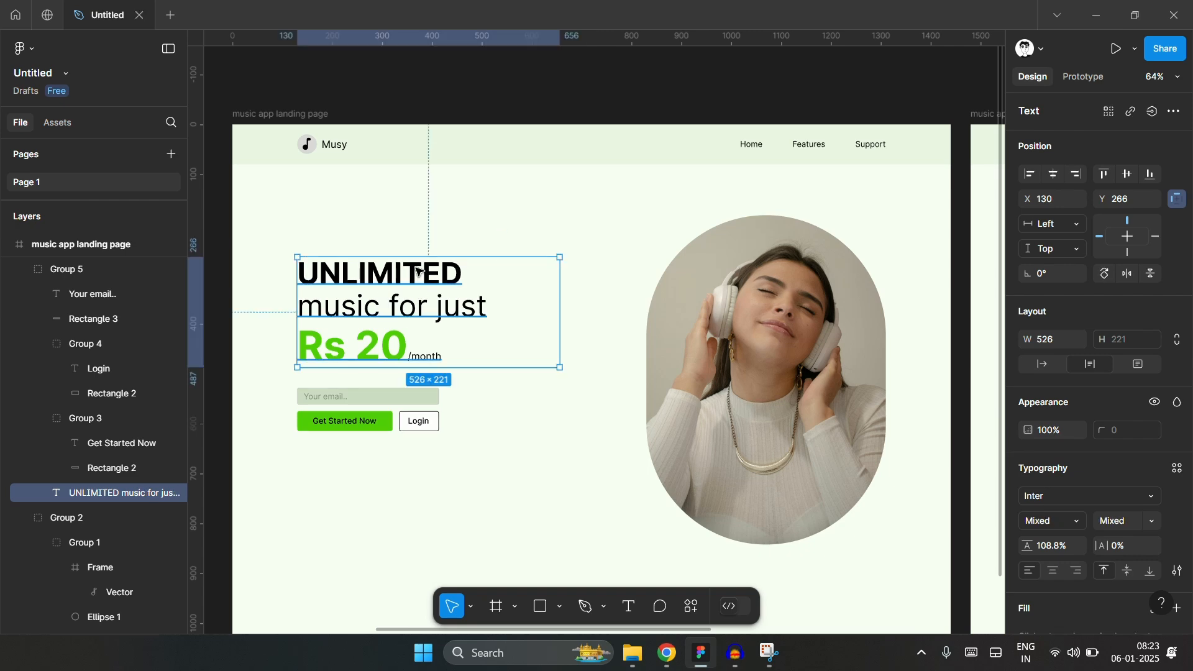
# - Set the font size of the word "UNLIMITED" in the headline to 80 and deselect the text
pyautogui.doubleClick(419, 273)
pyautogui.click(1119, 522)
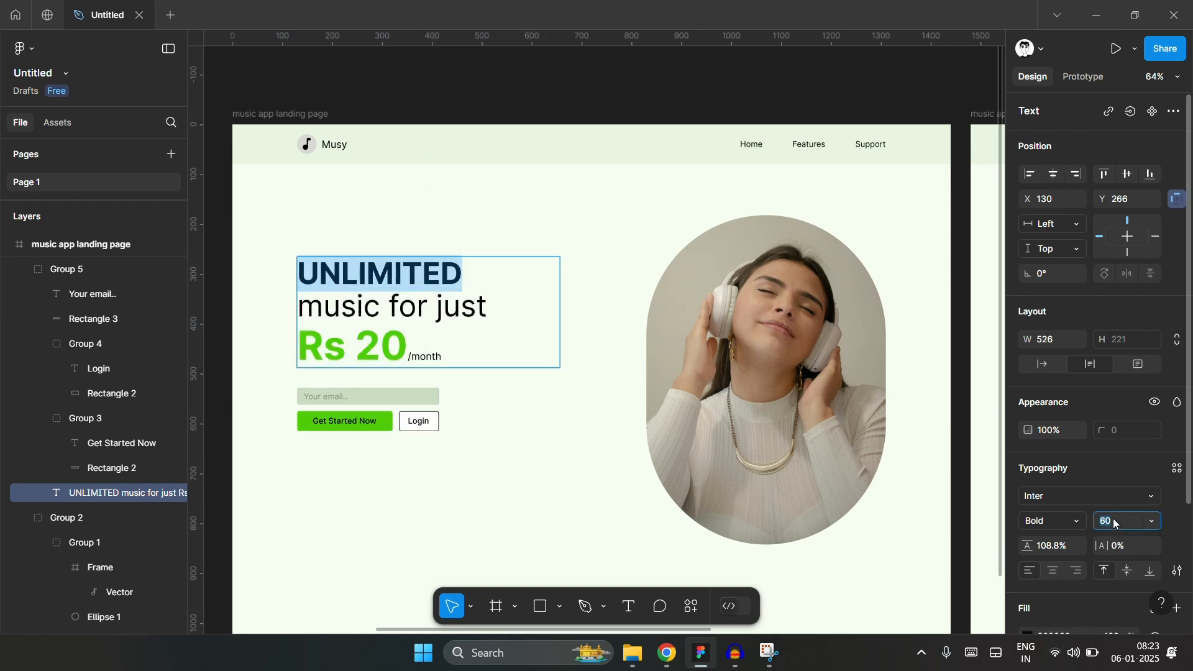
pyautogui.write('80')
pyautogui.press('Return')
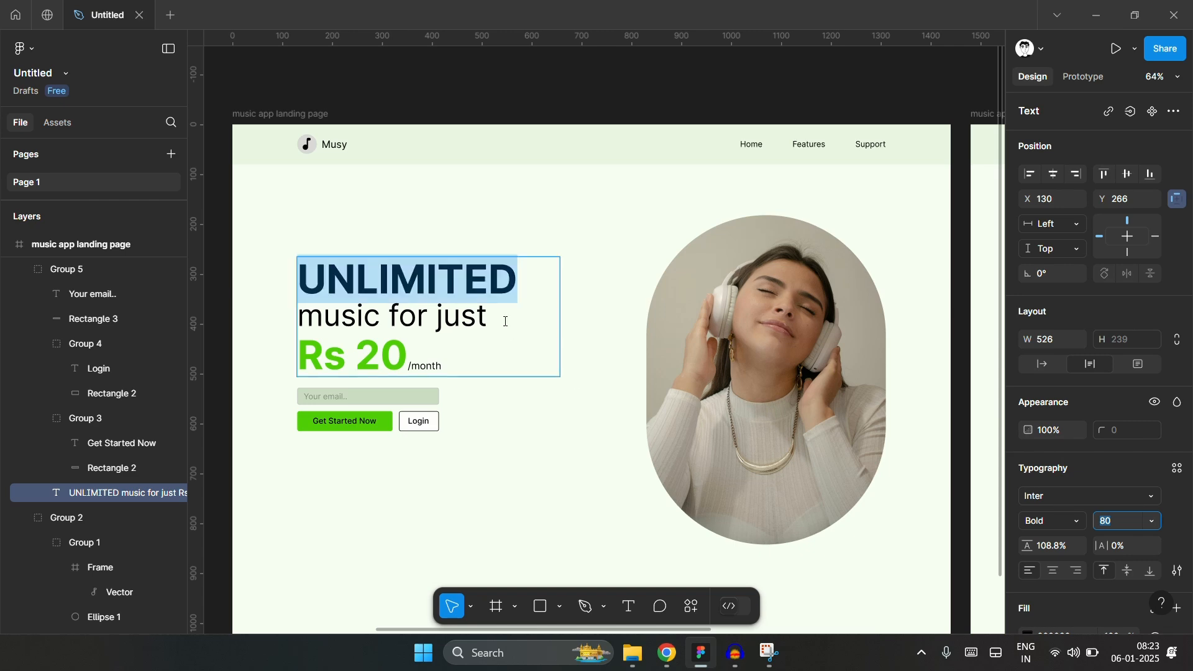
pyautogui.click(436, 236)
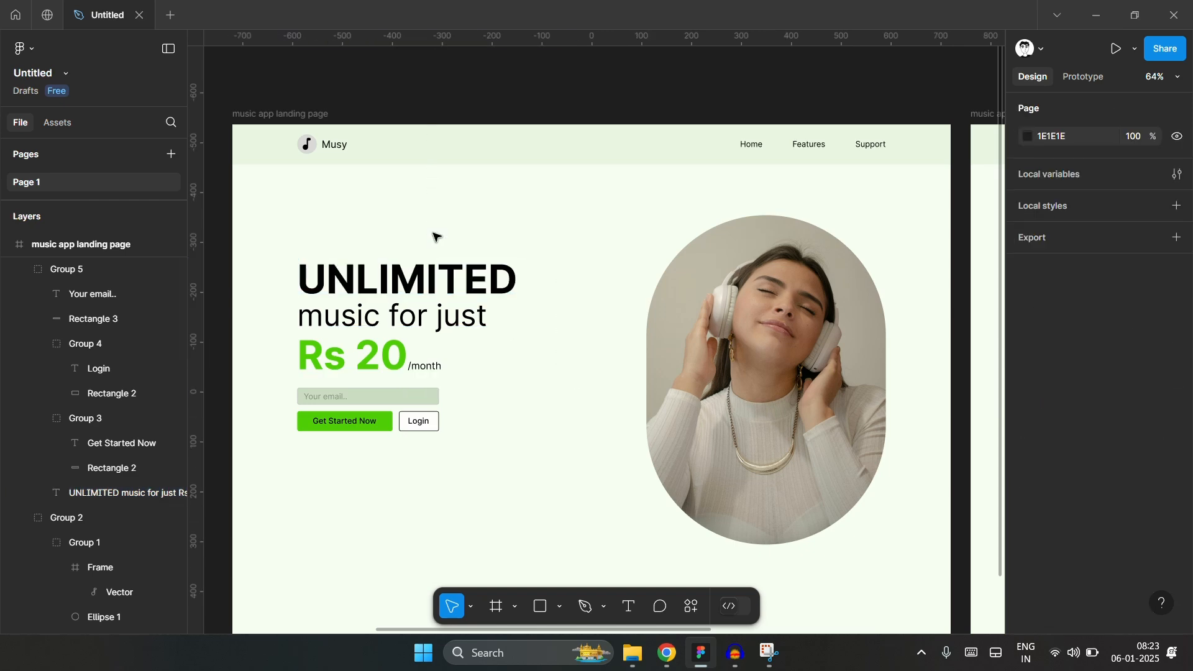
# - Tighten the headline text's line height to 101.8%
pyautogui.click(418, 303)
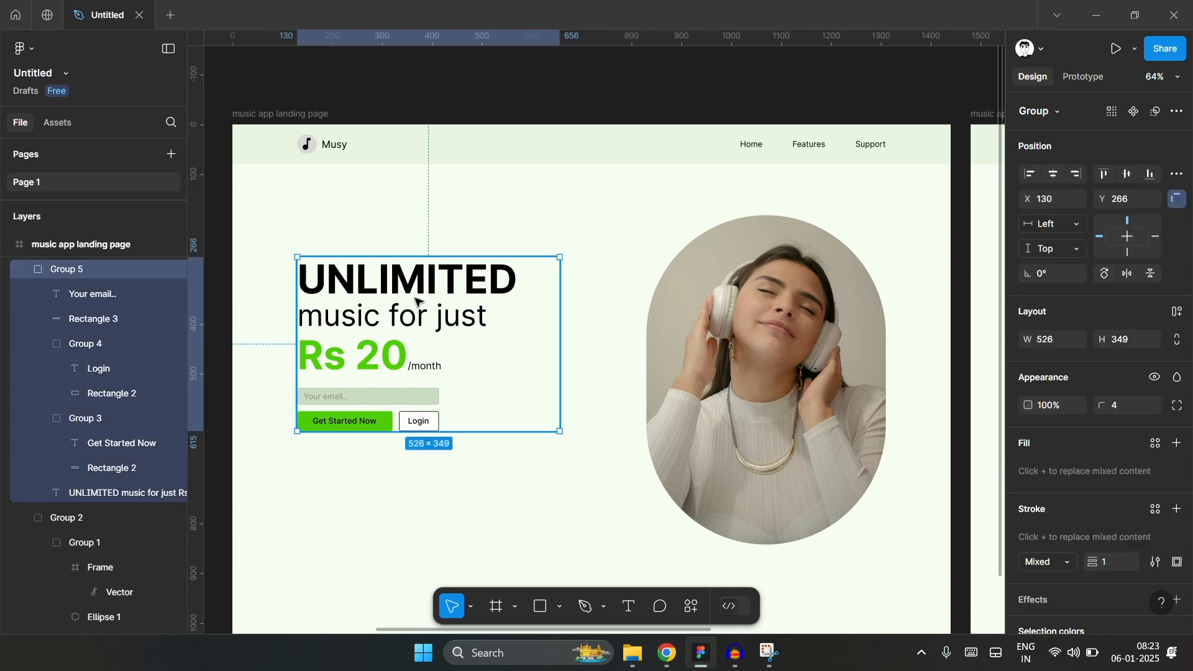
pyautogui.doubleClick(391, 320)
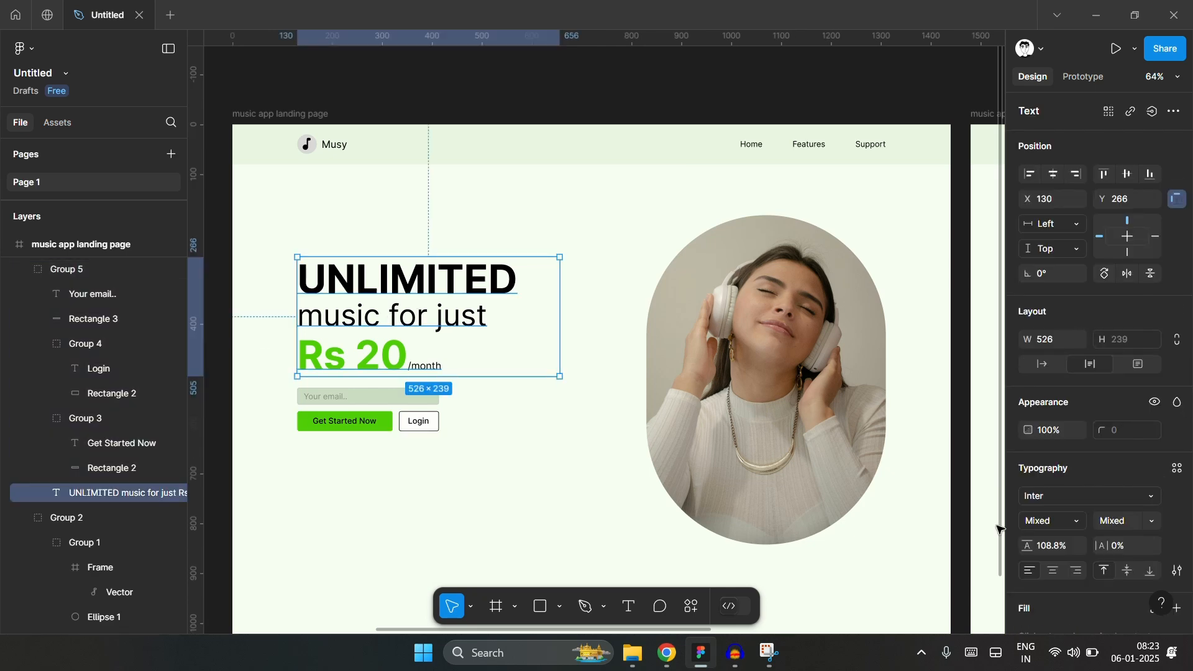
pyautogui.click(1055, 533)
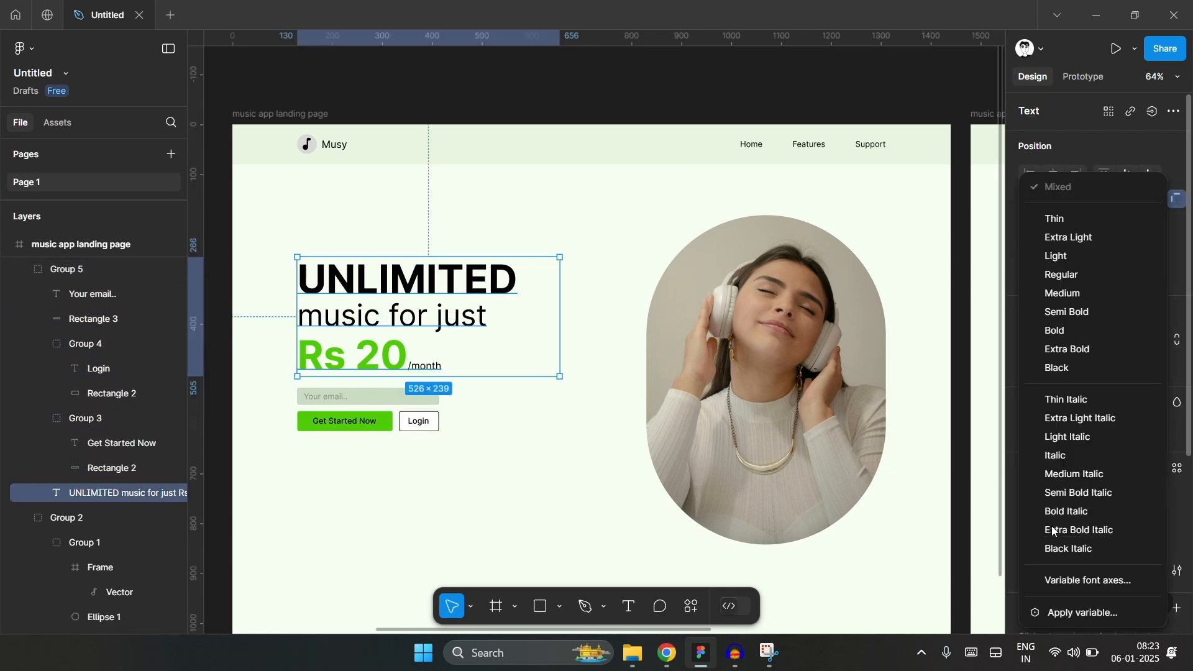
pyautogui.click(959, 480)
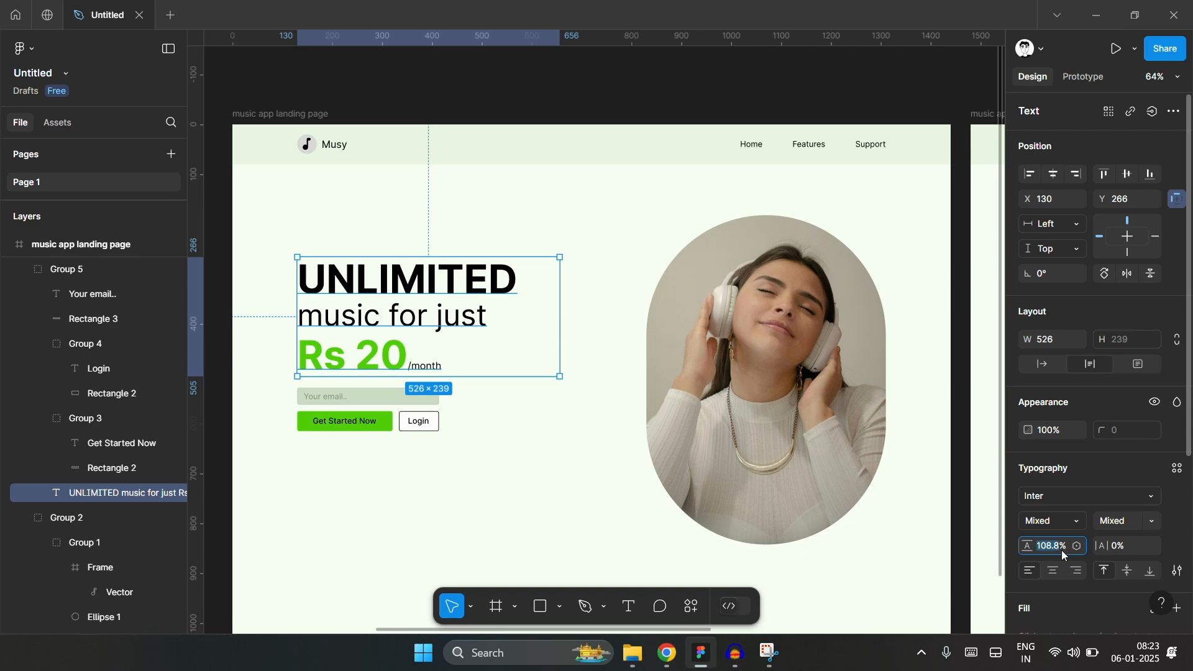
pyautogui.press('Down')
pyautogui.press('Down')
pyautogui.press('Down')
pyautogui.press('Down')
pyautogui.press('Down')
pyautogui.press('Down')
pyautogui.press('Down')
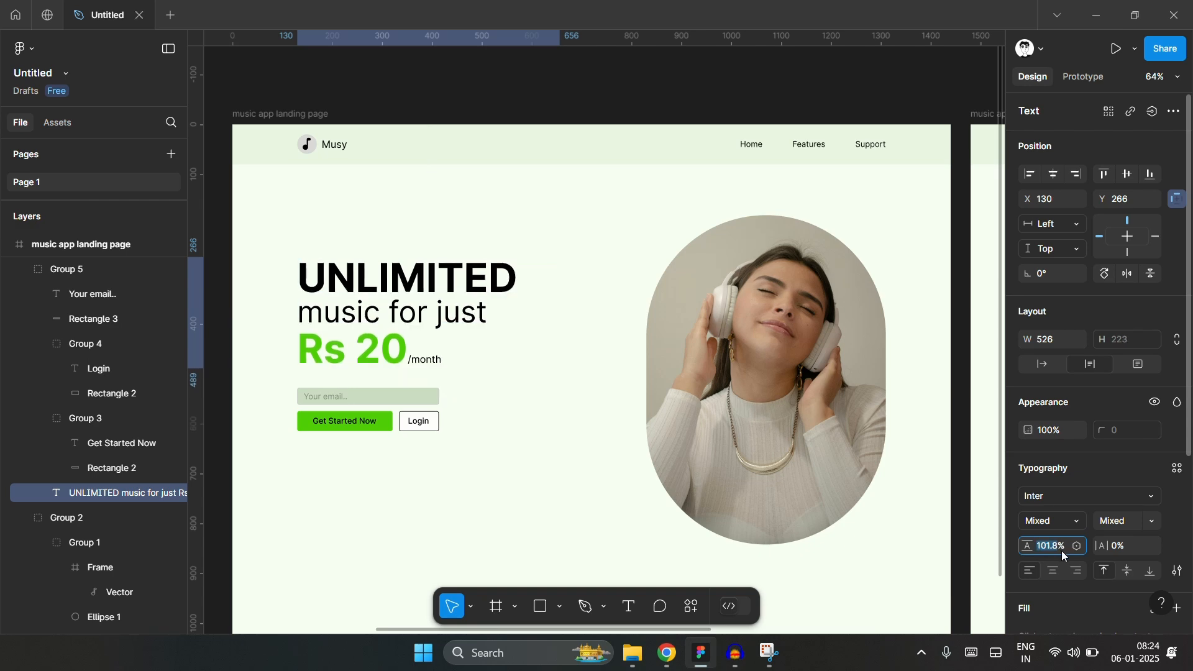
# - Increase the headline text's line height to 109.8%, shift the text slightly upward and deselect it
pyautogui.press('Up')
pyautogui.press('Up')
pyautogui.press('Up')
pyautogui.press('Up')
pyautogui.press('Up')
pyautogui.press('Up')
pyautogui.press('Up')
pyautogui.press('Up')
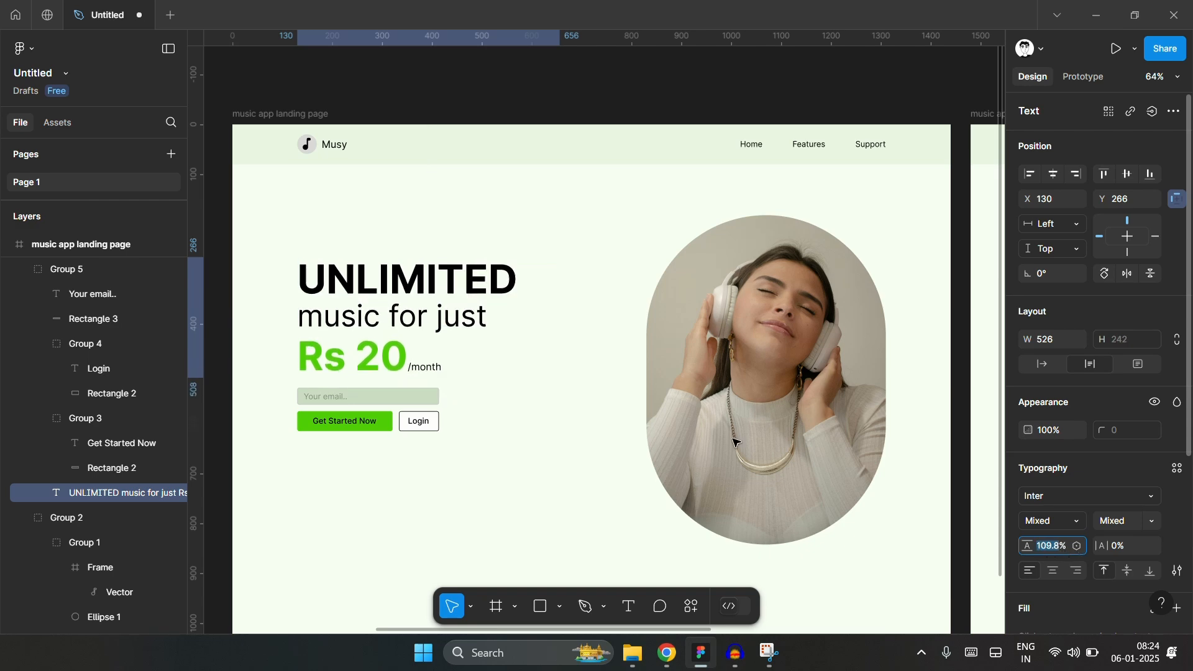
pyautogui.moveTo(437, 306); pyautogui.dragTo(437, 298)
pyautogui.click(448, 468)
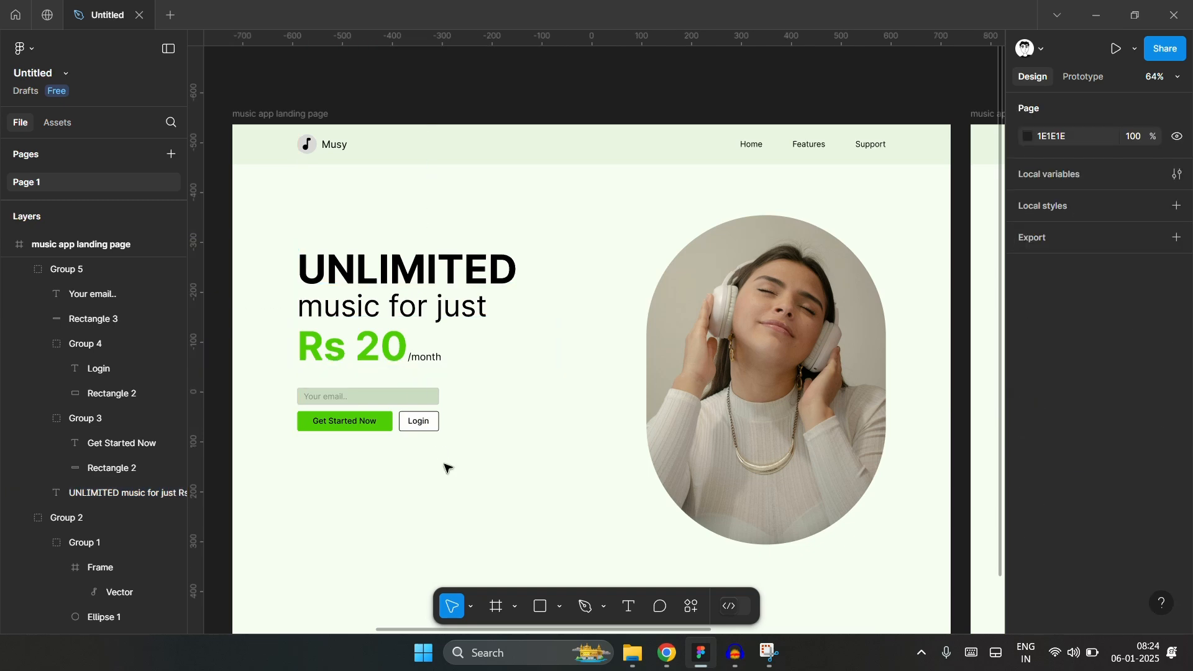
# - Vertically centre the group holding the headline, email field and buttons within the first landing page frame
pyautogui.scroll(5, 448, 467)
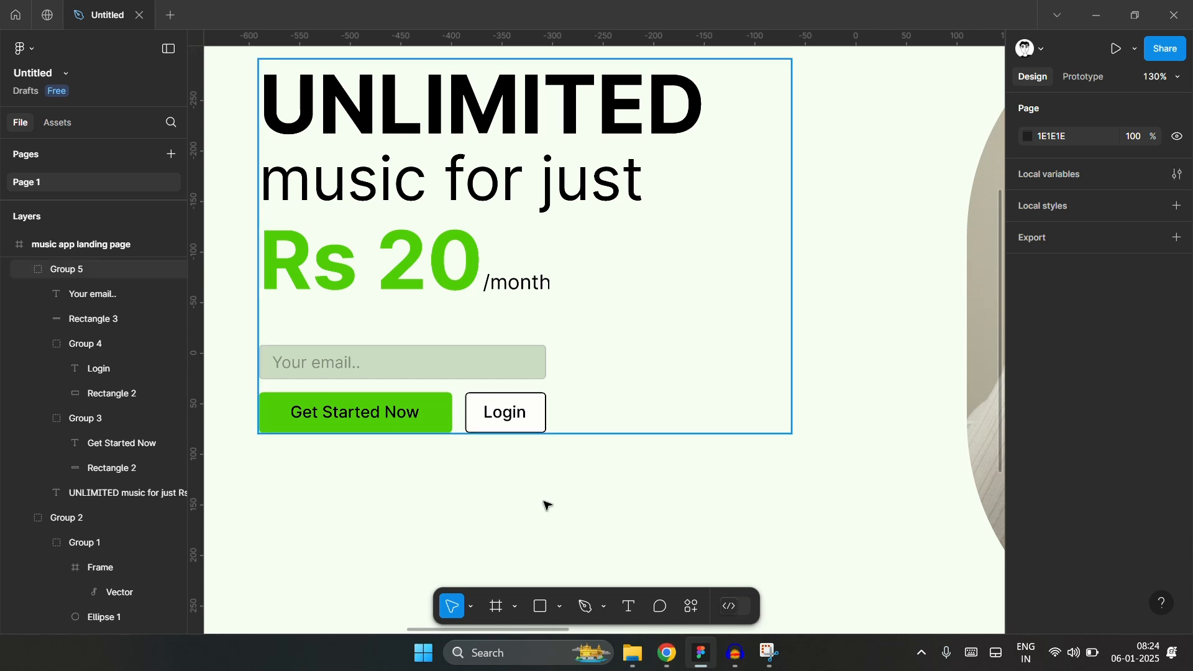
pyautogui.scroll(-6, 343, 376)
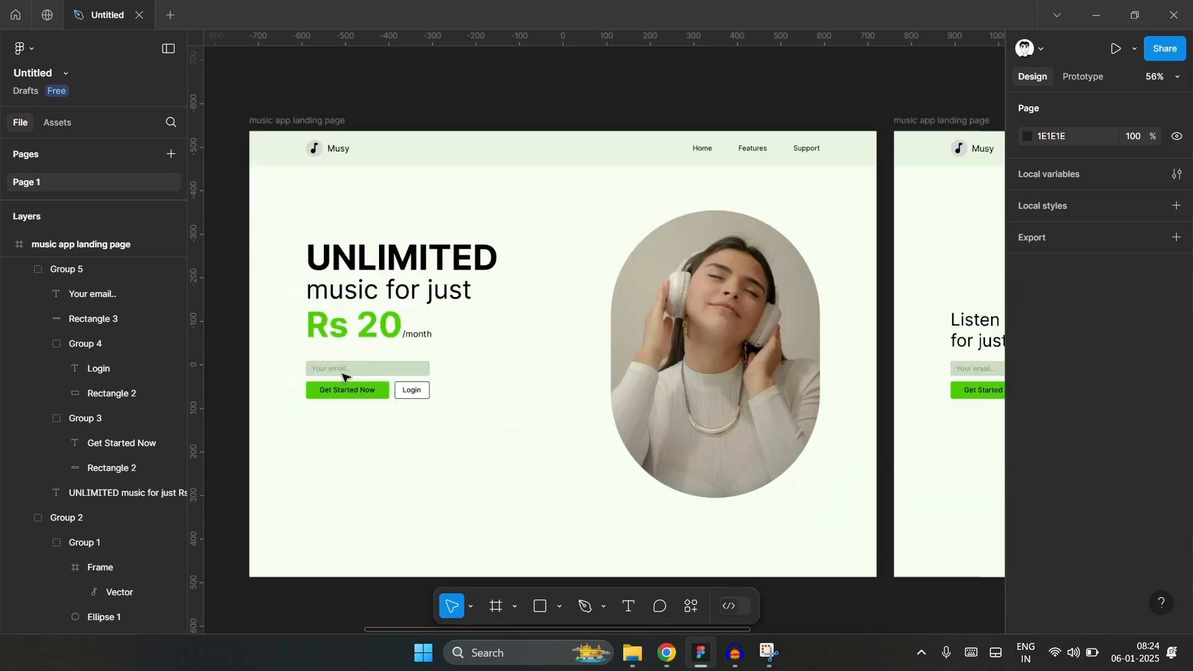
pyautogui.click(390, 305)
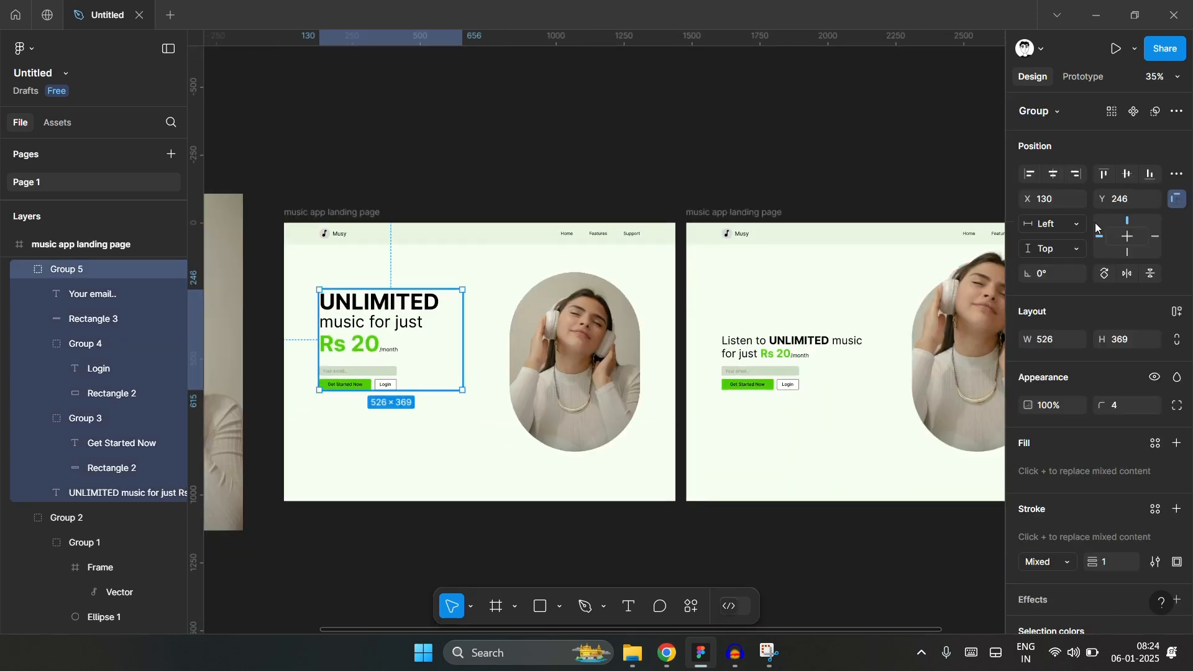
pyautogui.click(1127, 176)
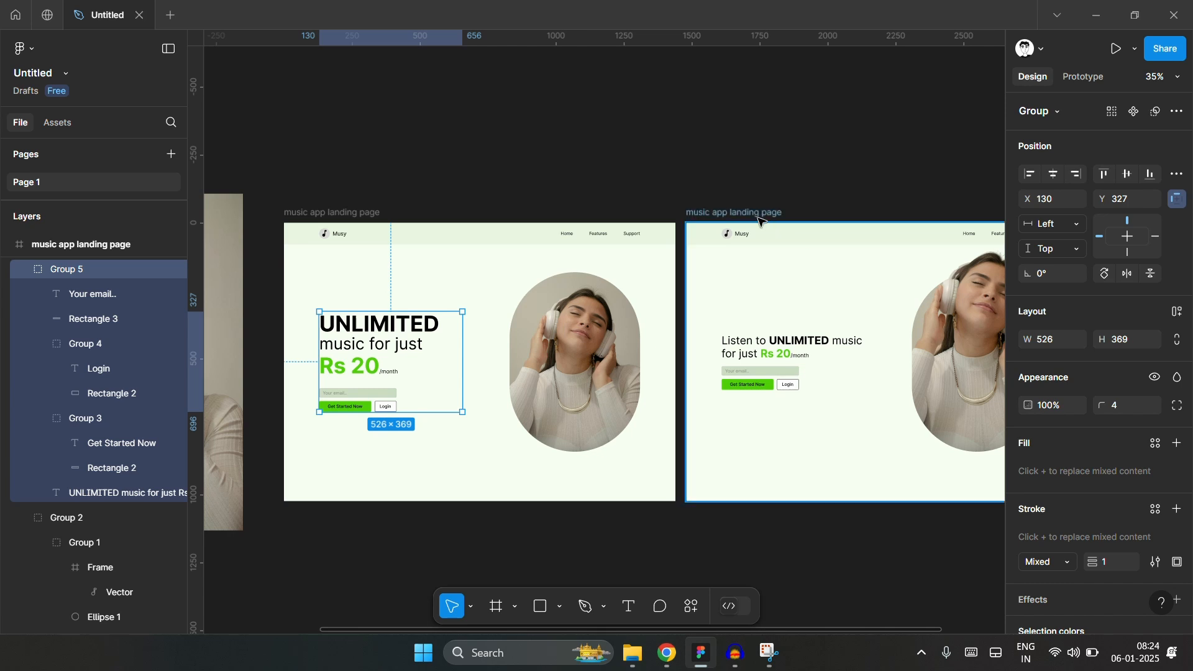
# - Delete the headline and form group from the cut-out variant frame, and undo the deletion
pyautogui.click(748, 284)
pyautogui.hscroll(4, 714, 323)
pyautogui.click(676, 371)
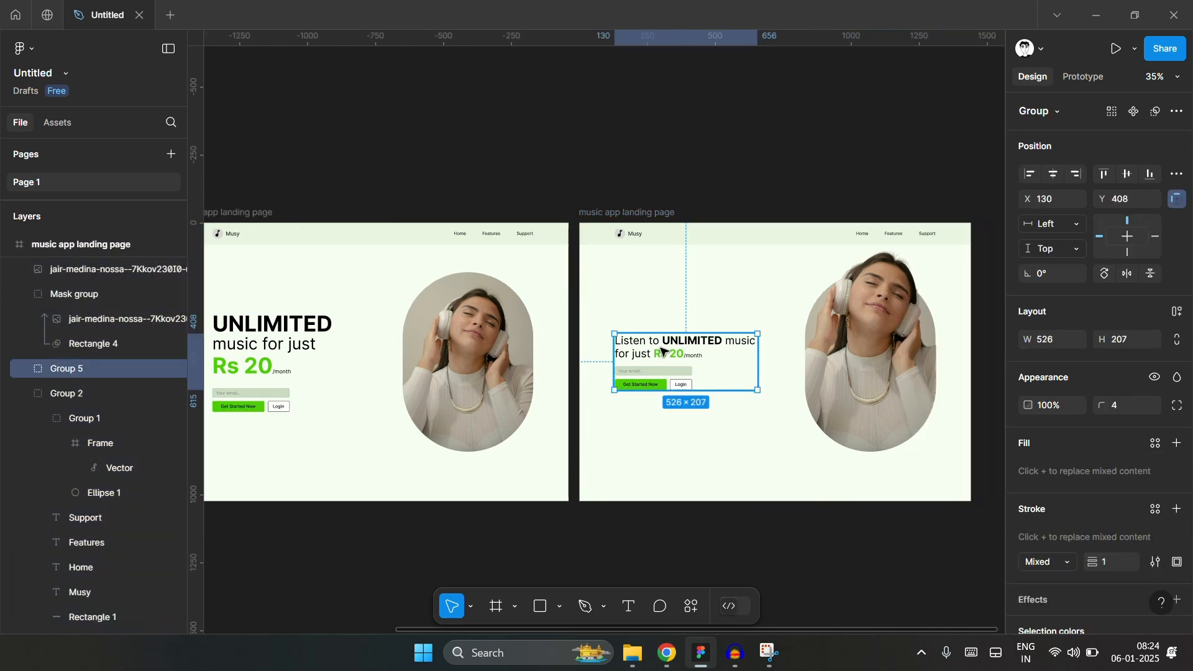
pyautogui.press('Delete')
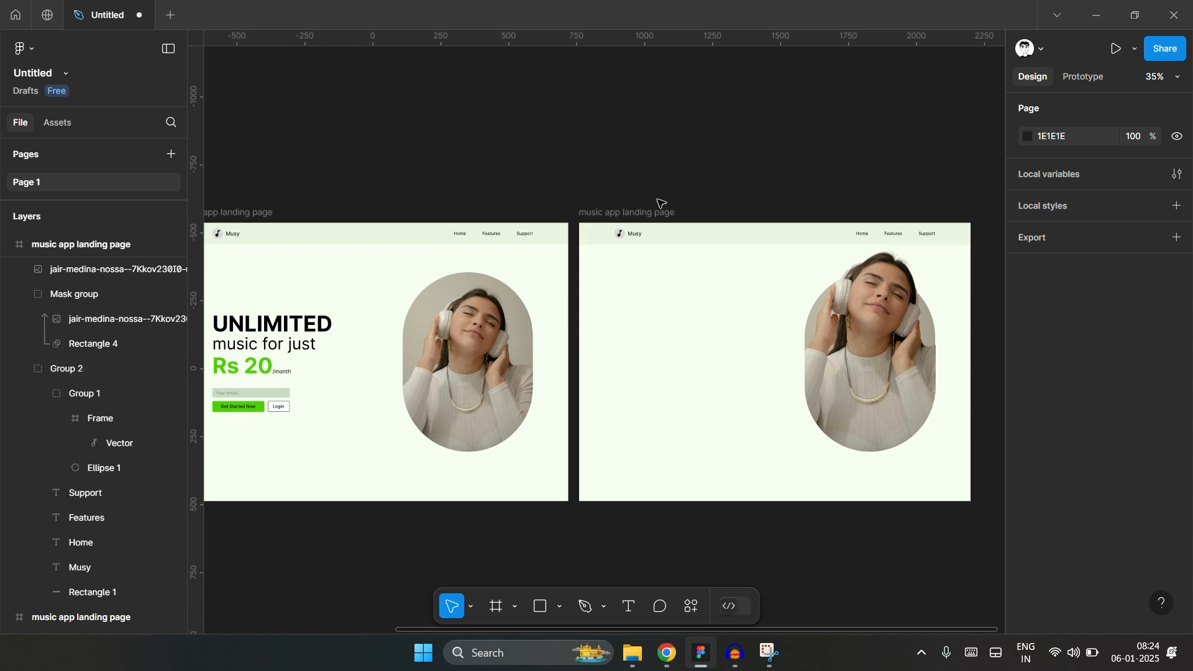
pyautogui.click(649, 211)
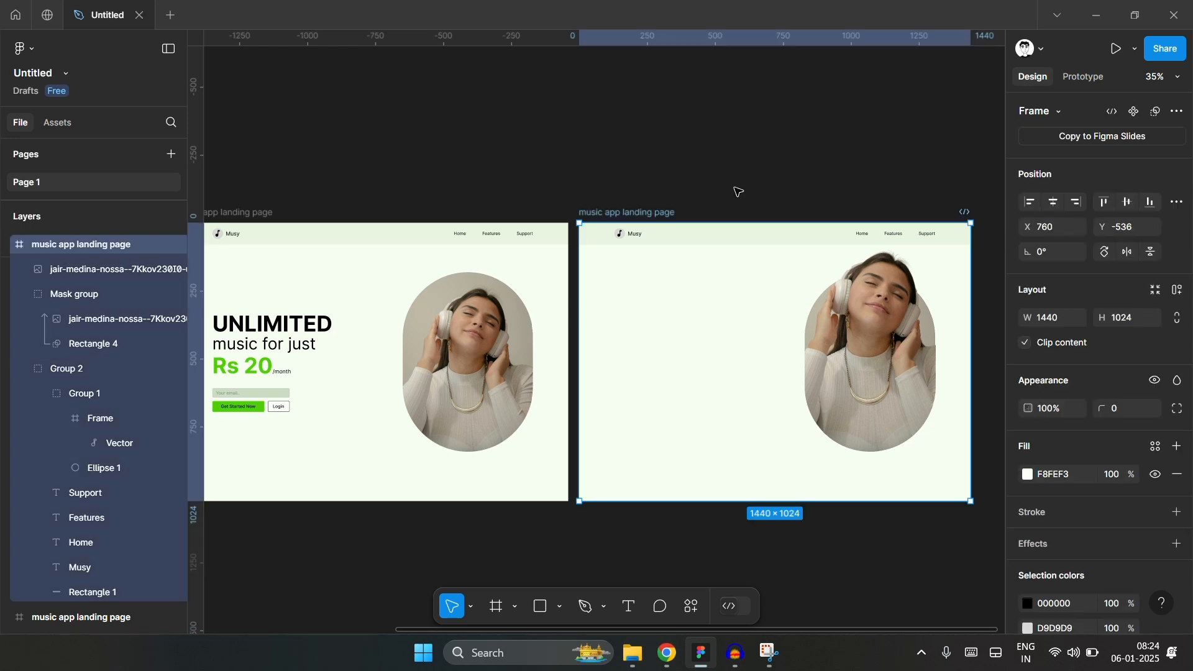
pyautogui.click(738, 192)
pyautogui.hotkey('ctrl', 'z')
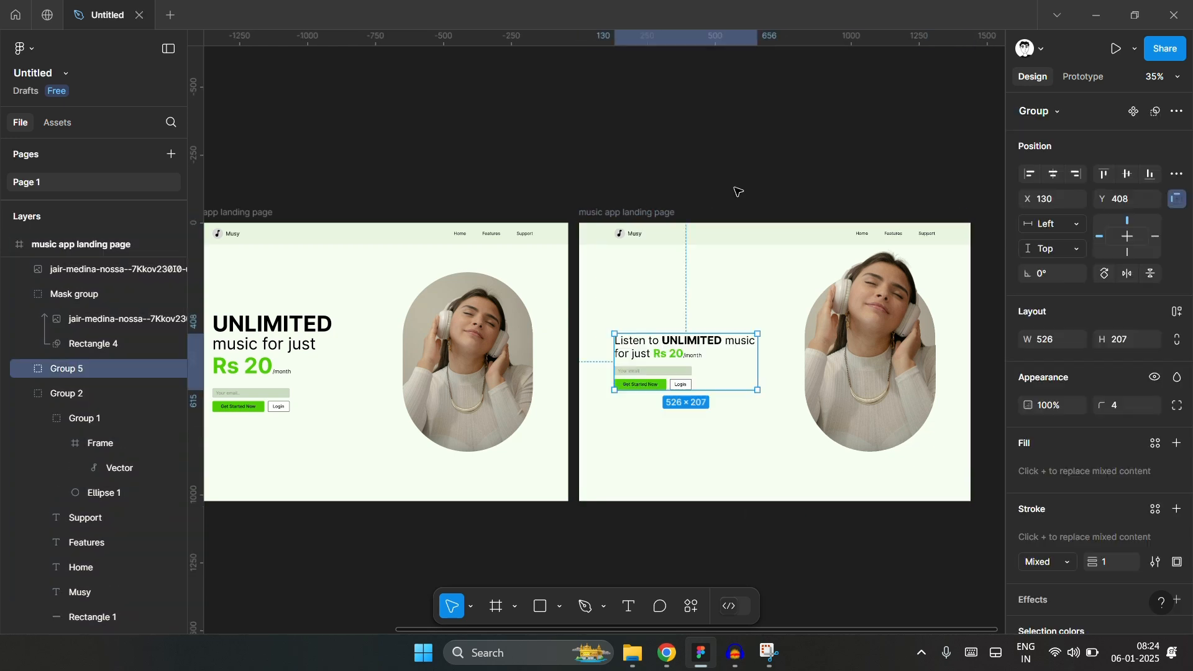
pyautogui.click(754, 185)
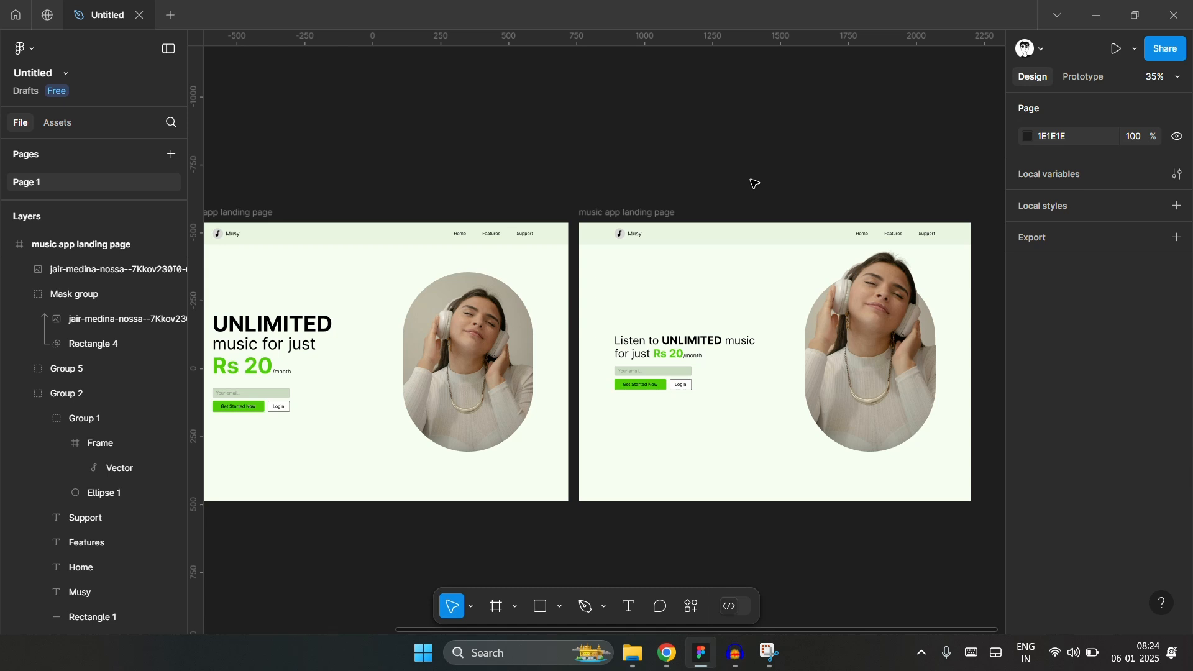
pyautogui.hscroll(-3, 826, 189)
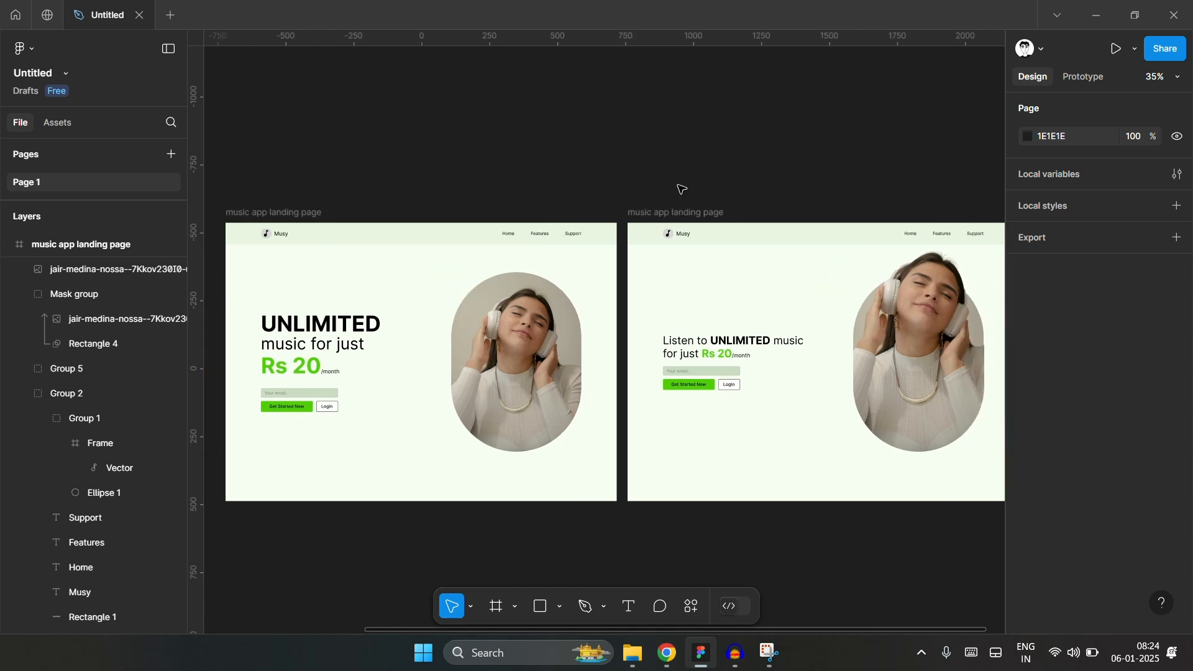
pyautogui.scroll(-1, 678, 186)
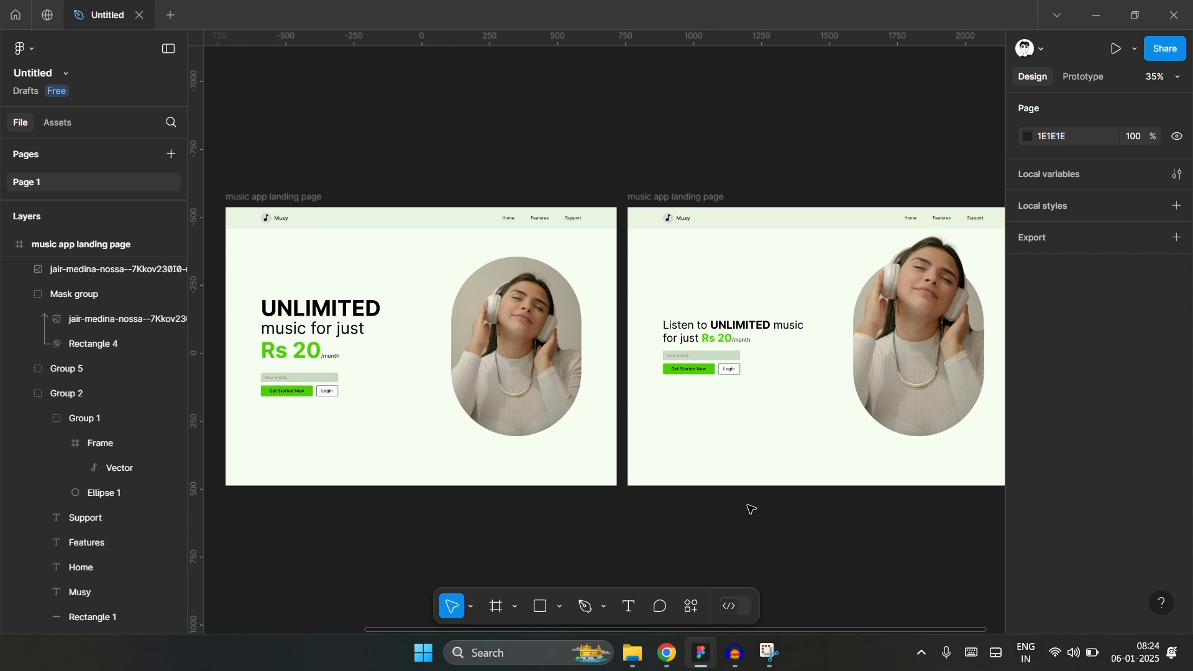
pyautogui.hscroll(5, 616, 418)
pyautogui.scroll(3, 624, 373)
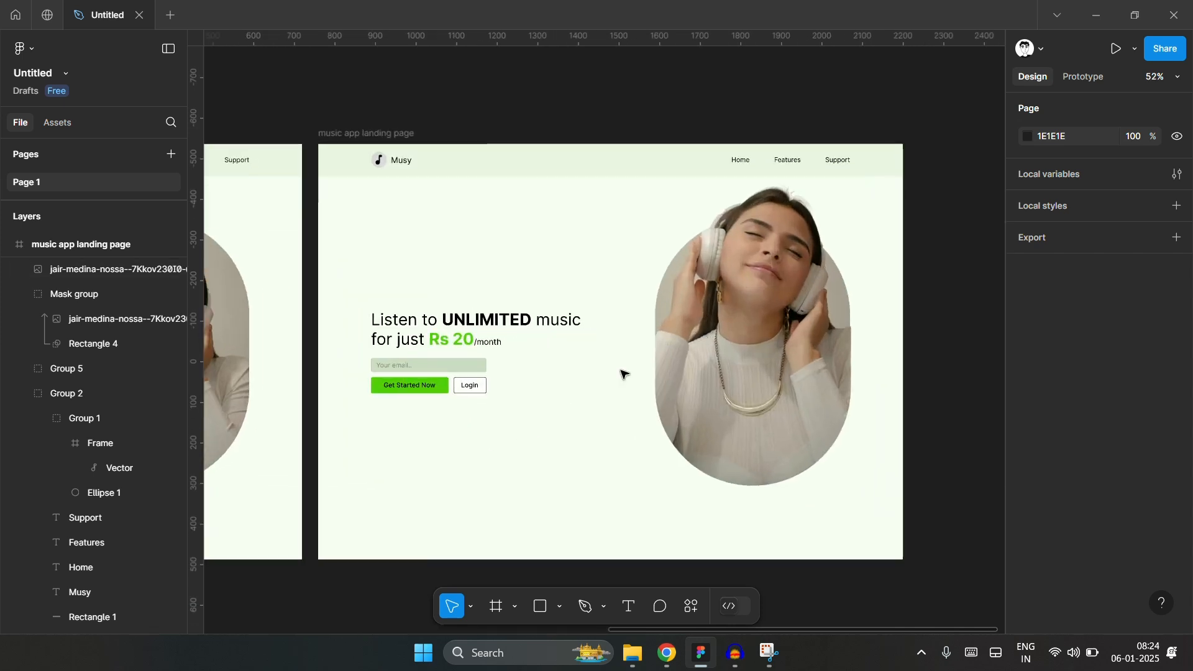
pyautogui.scroll(1, 608, 383)
pyautogui.hscroll(1, 608, 384)
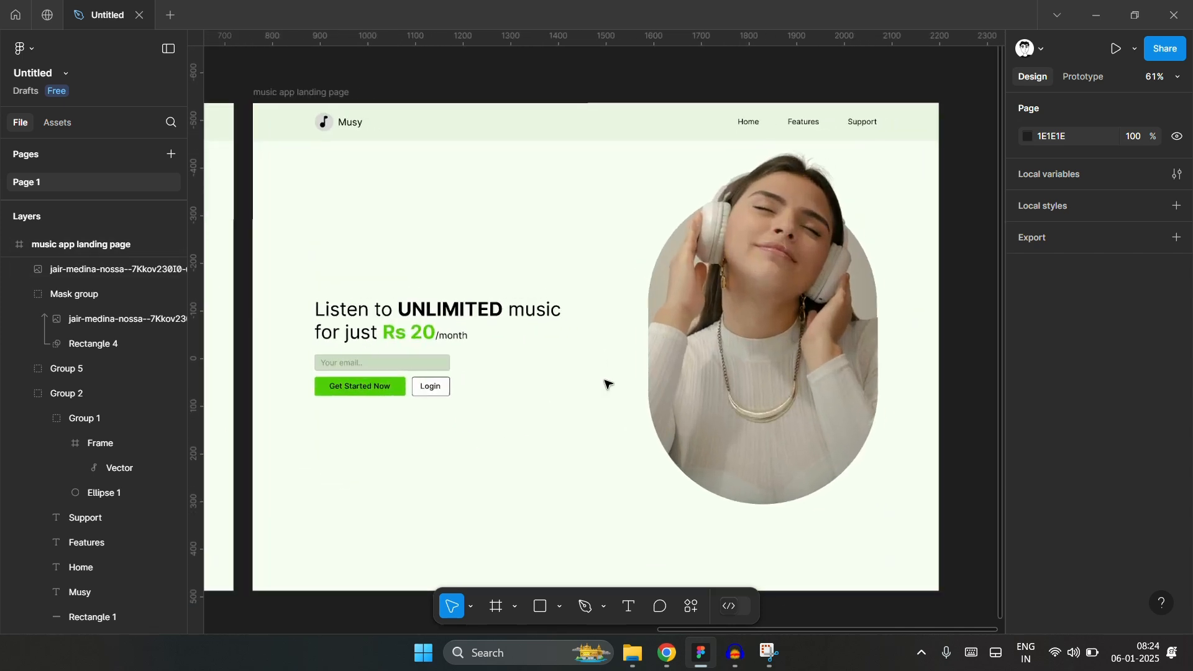
pyautogui.scroll(-1, 608, 384)
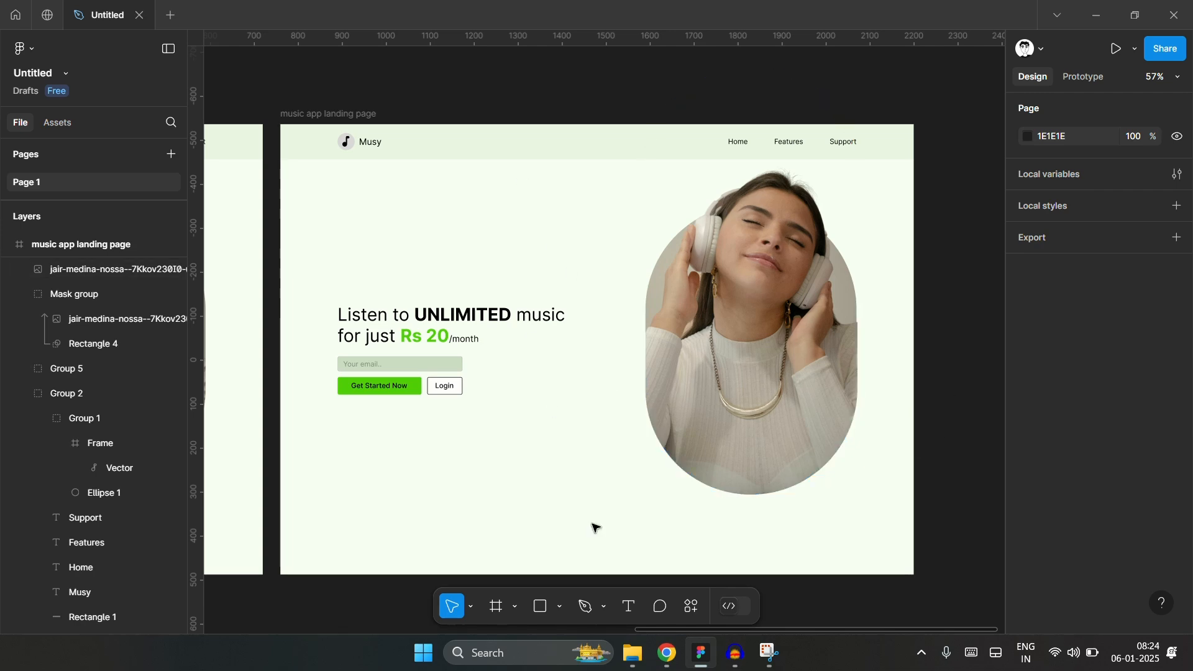
# - Switch to Unsplash in Chrome, leave the open photo and search the photos for "green"
pyautogui.click(670, 653)
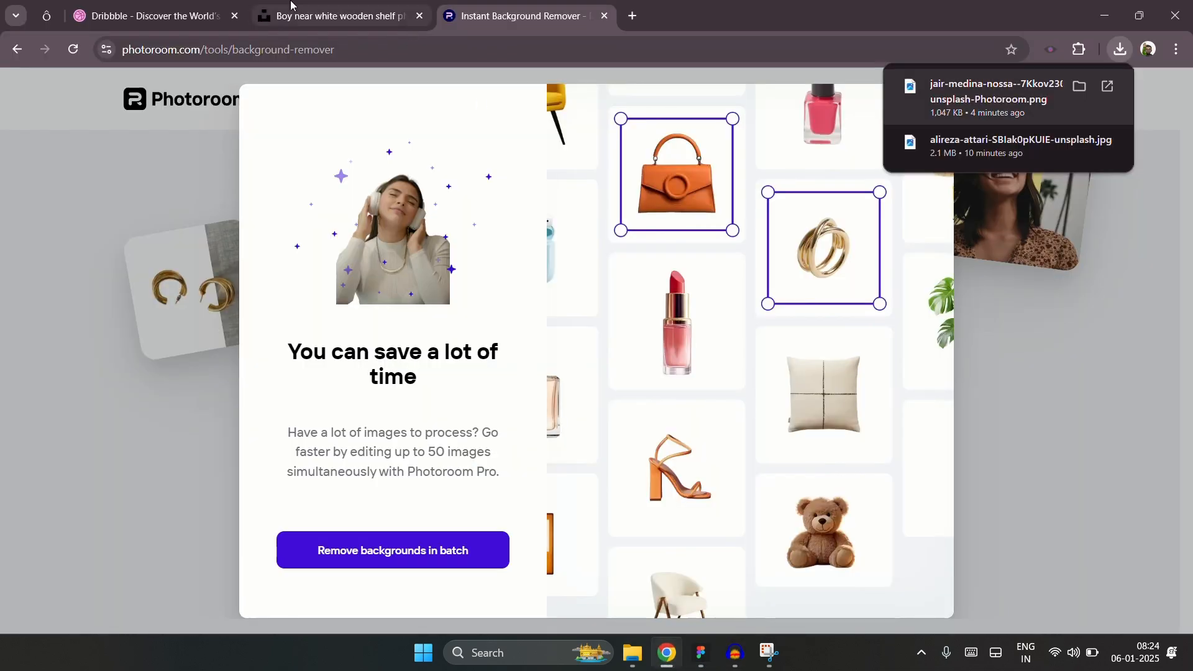
pyautogui.click(304, 19)
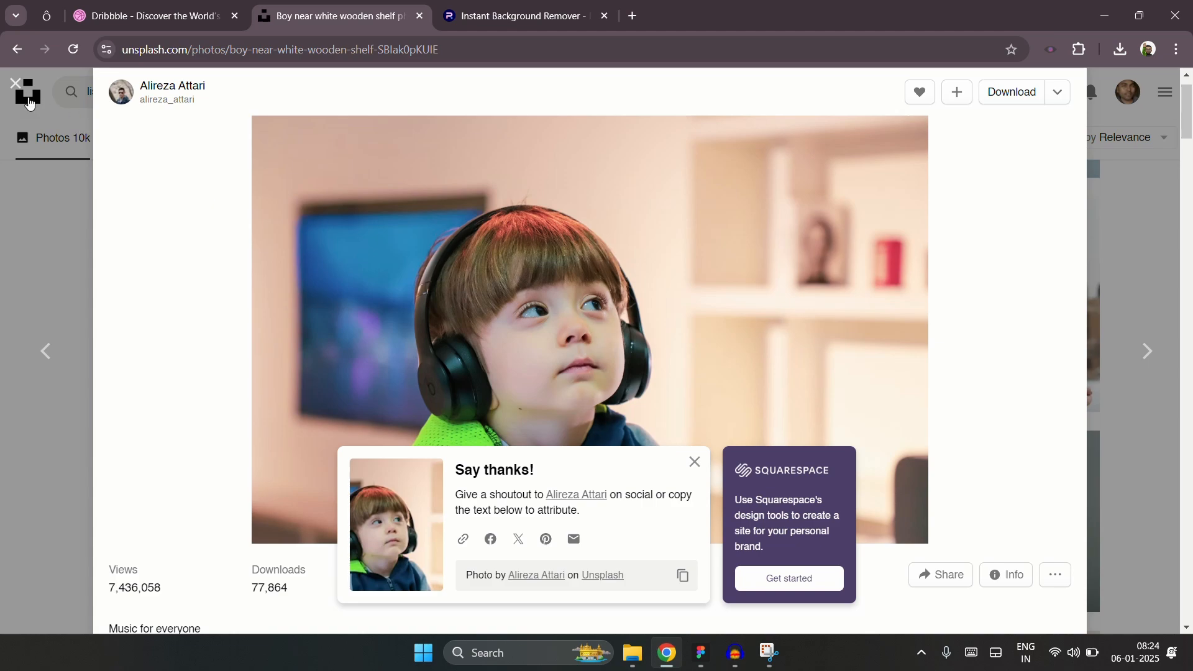
pyautogui.click(16, 84)
pyautogui.scroll(-15, 181, 331)
pyautogui.scroll(6, 180, 331)
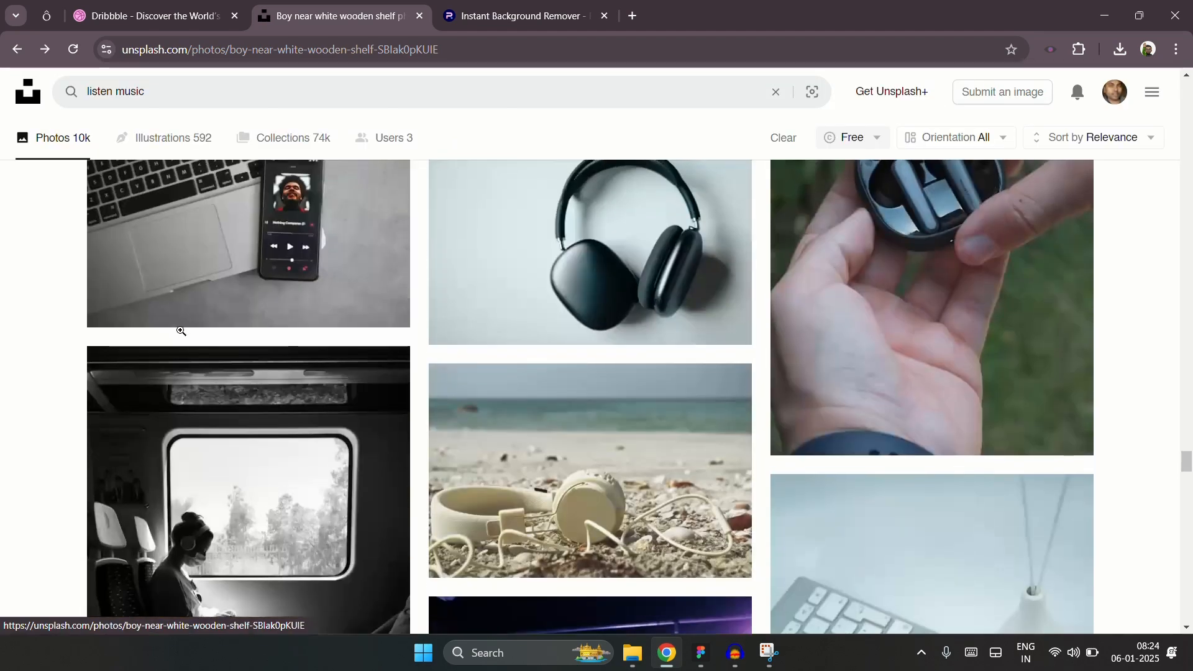
pyautogui.scroll(6, 181, 331)
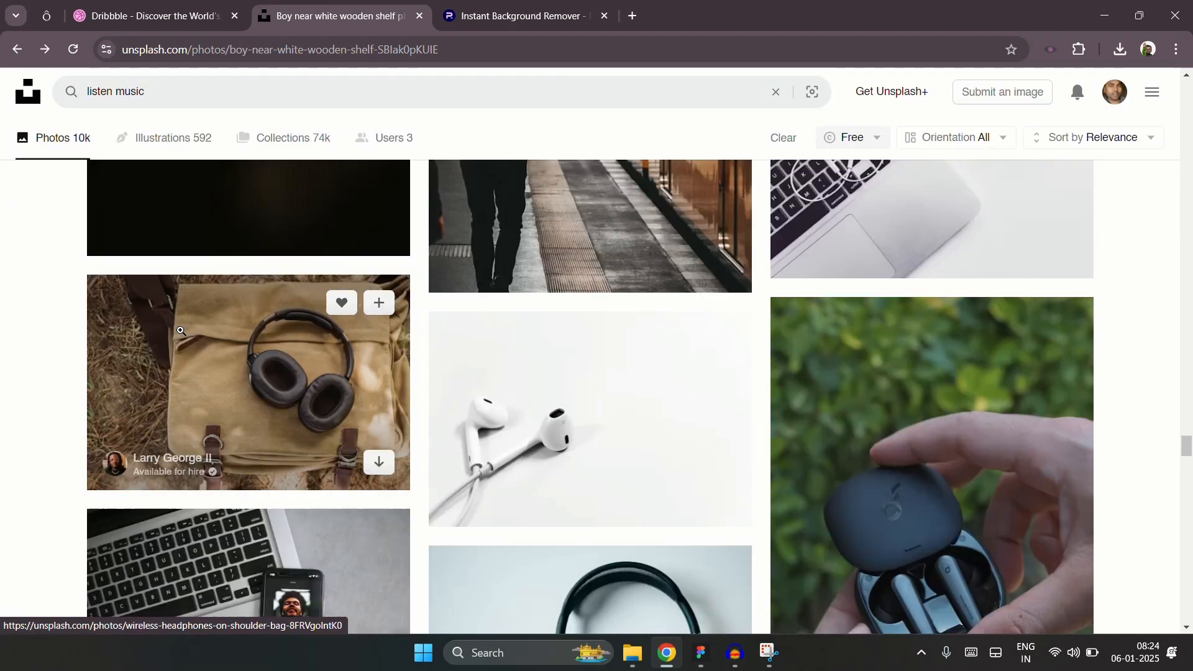
pyautogui.scroll(2, 181, 331)
pyautogui.click(192, 89)
pyautogui.hotkey('ctrl', 'a')
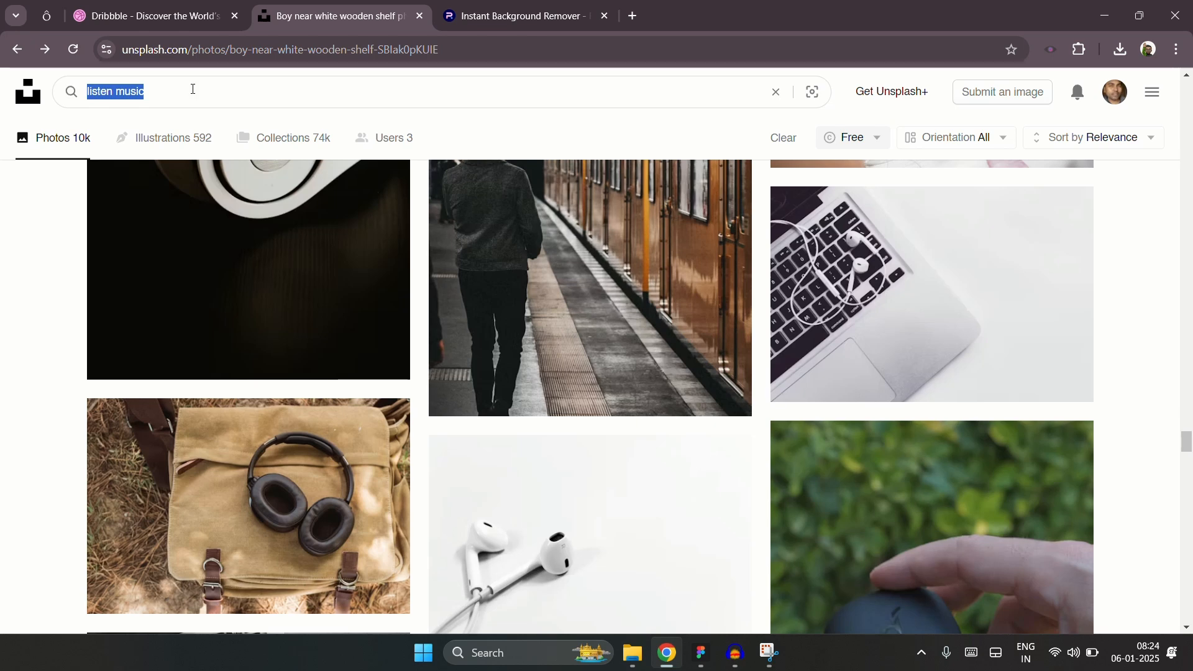
pyautogui.write('green')
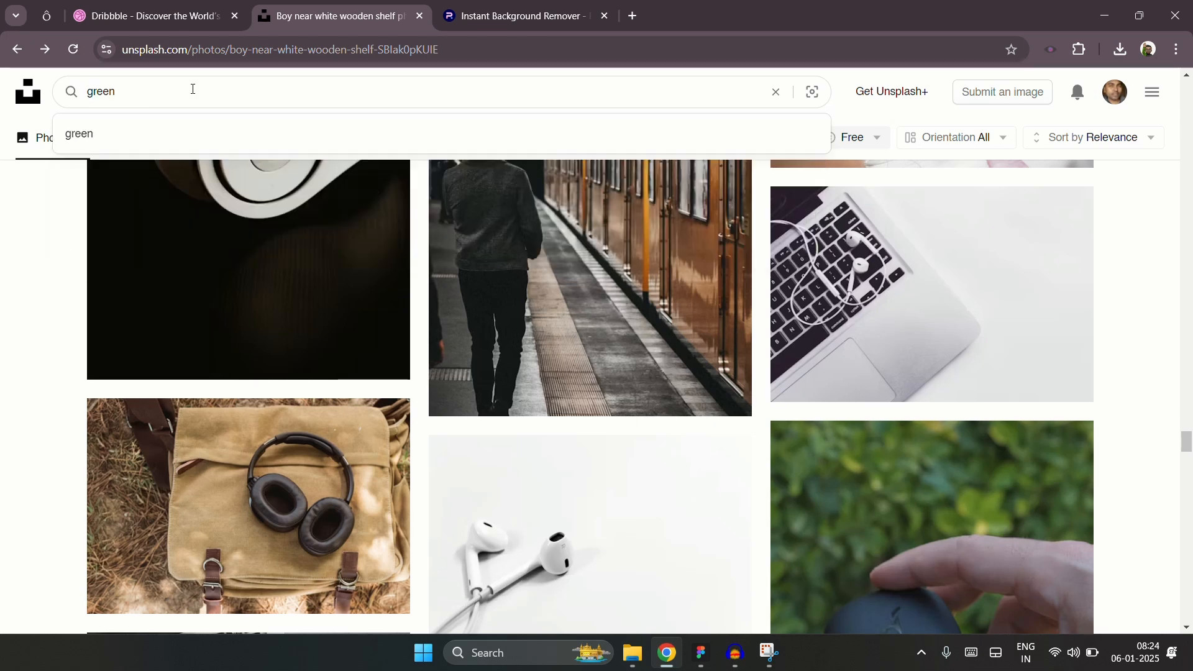
pyautogui.press('Return')
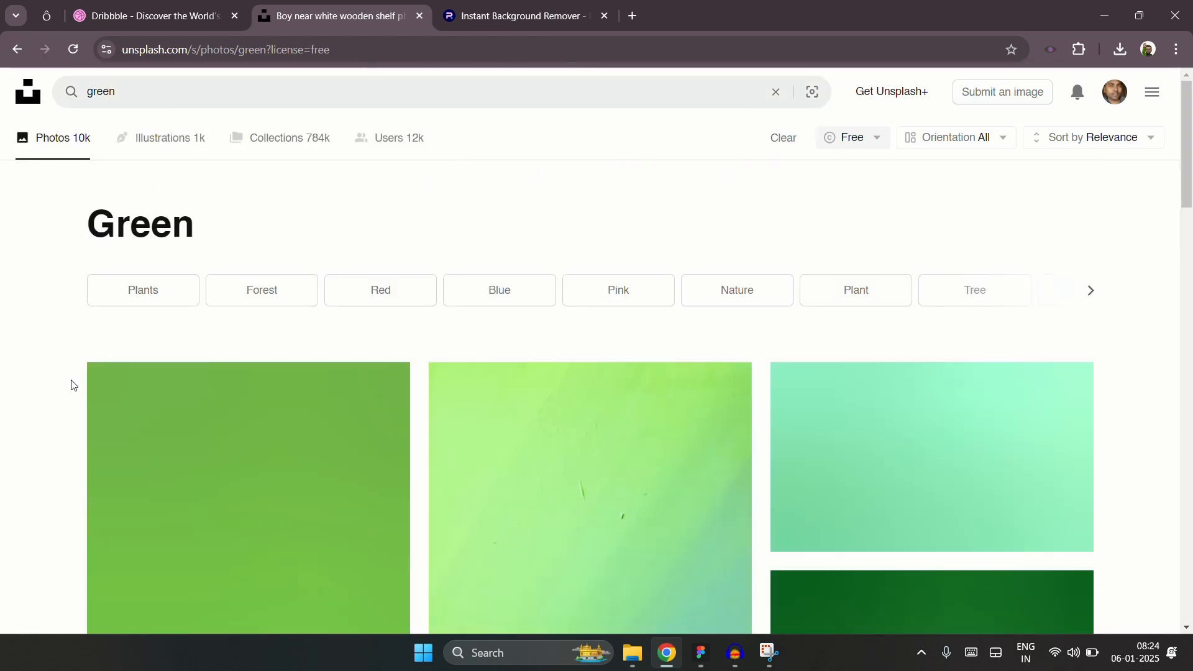
# - Browse the green photos and download the yellow-to-green gradient image
pyautogui.scroll(-5, 47, 398)
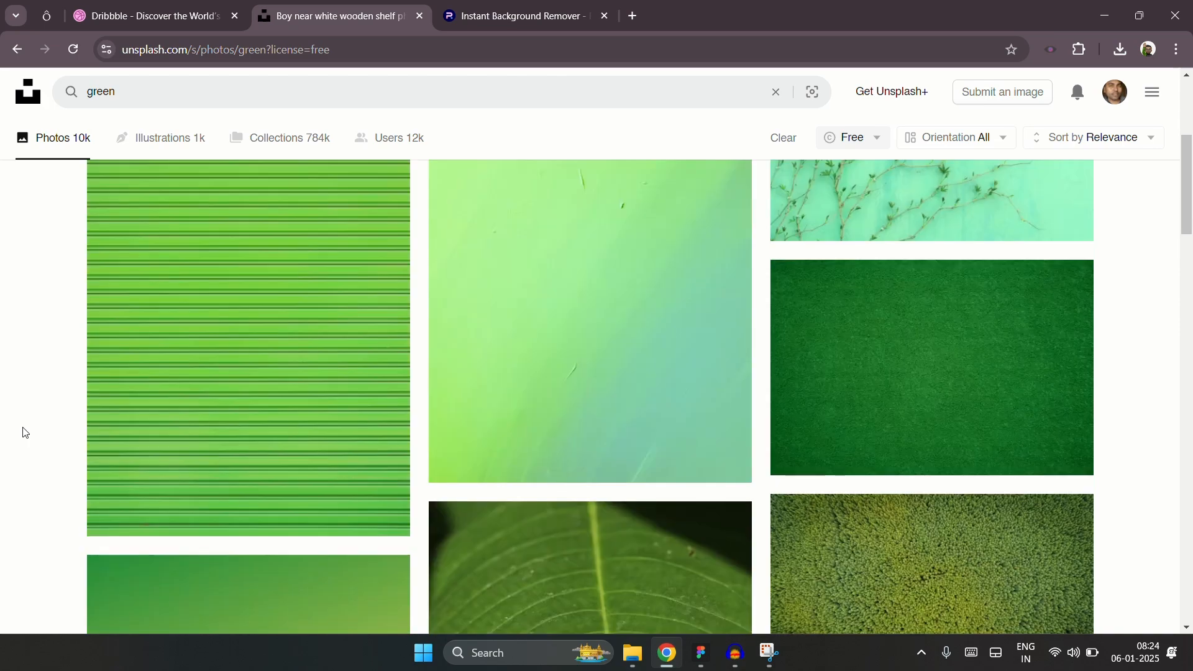
pyautogui.scroll(-5, 23, 432)
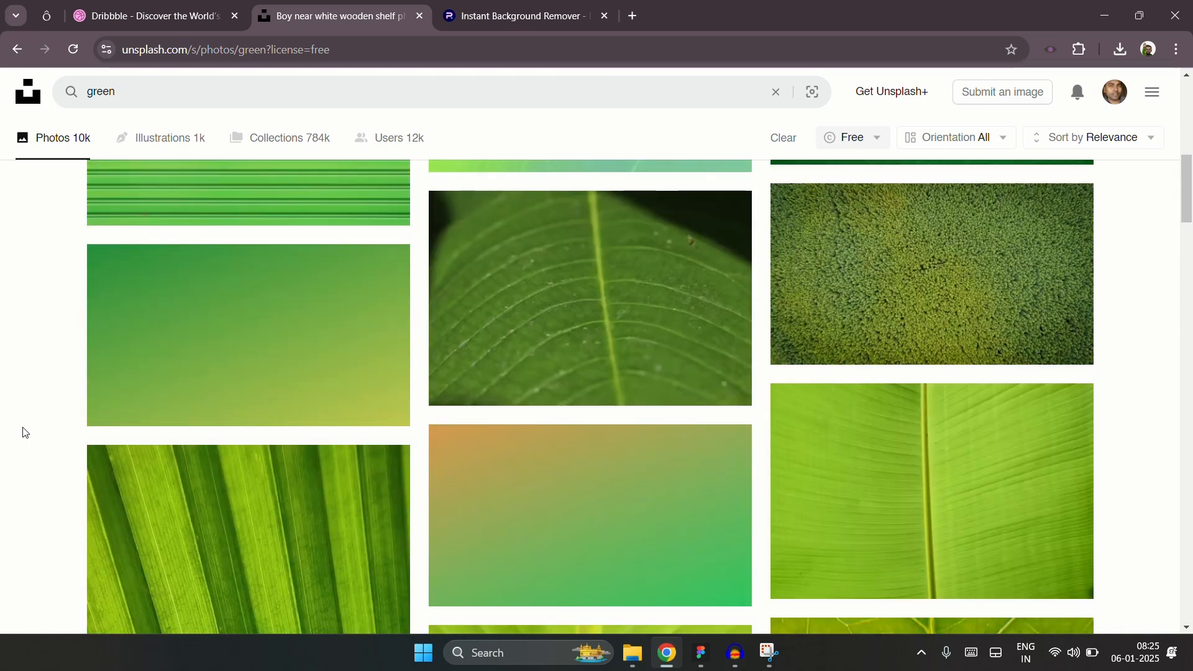
pyautogui.scroll(-5, 23, 432)
pyautogui.scroll(-10, 23, 432)
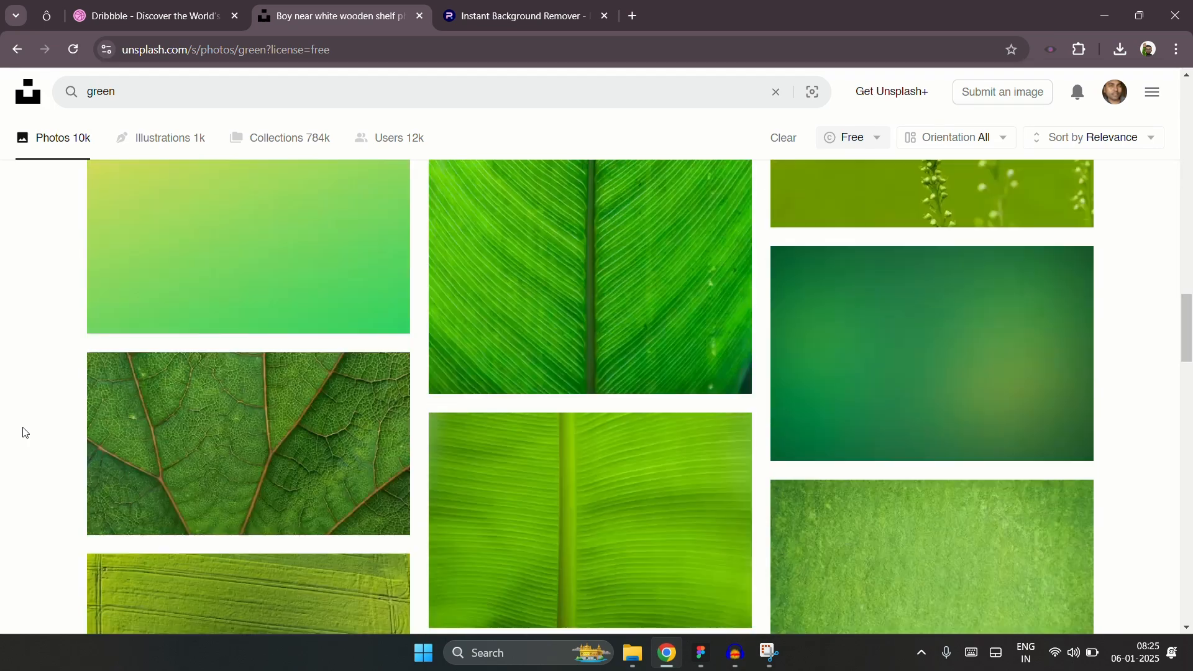
pyautogui.scroll(5, 23, 432)
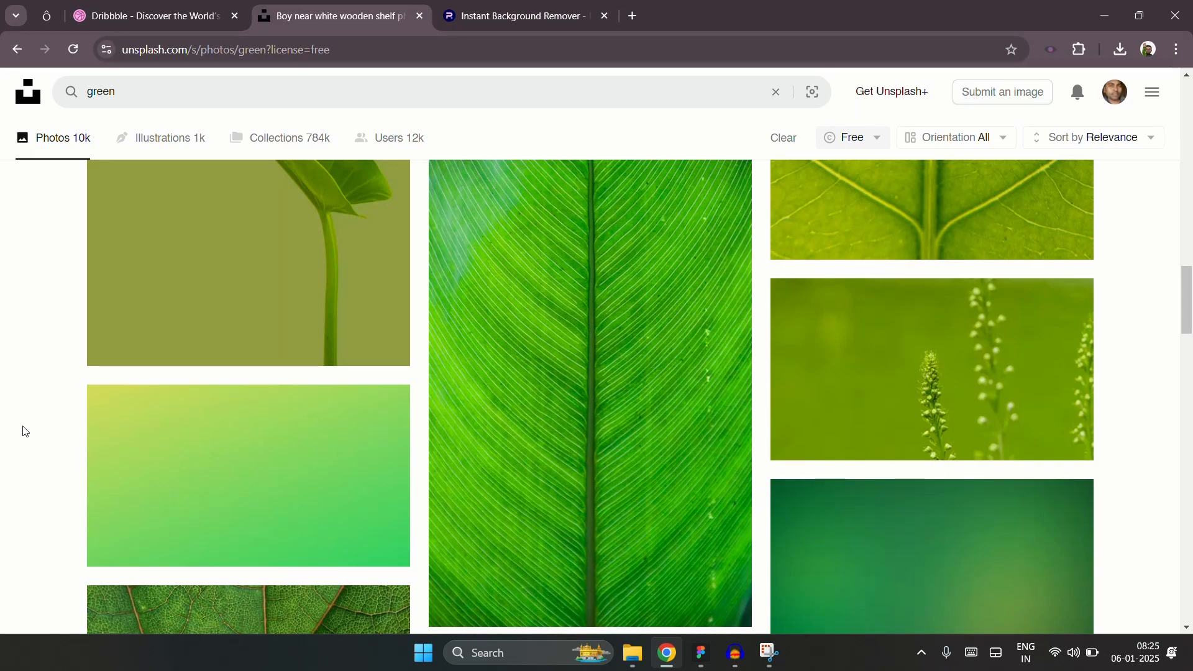
pyautogui.scroll(-10, 23, 432)
pyautogui.scroll(-10, 23, 430)
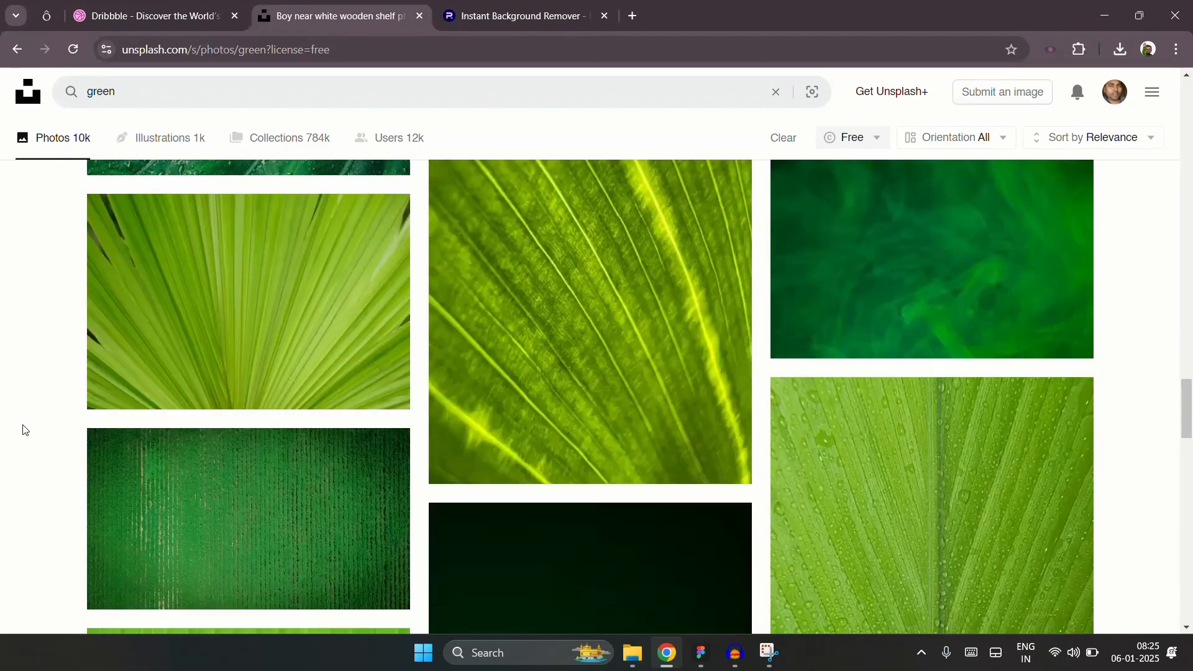
pyautogui.scroll(15, 23, 430)
pyautogui.scroll(9, 23, 430)
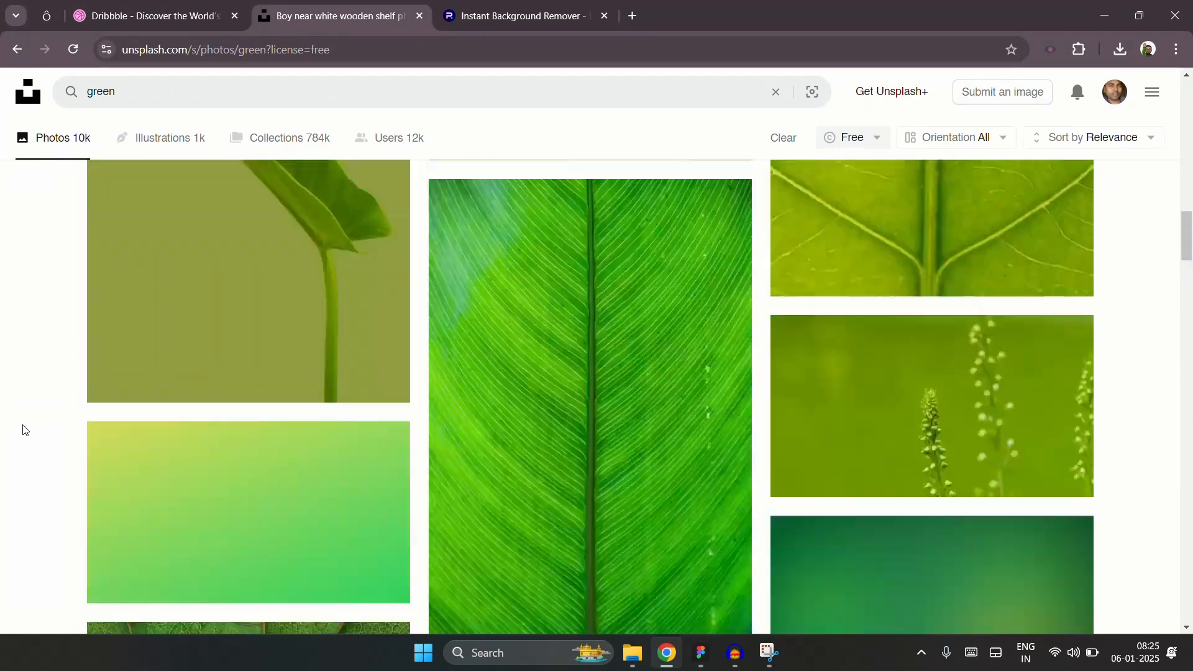
pyautogui.scroll(-4, 23, 430)
pyautogui.click(310, 312)
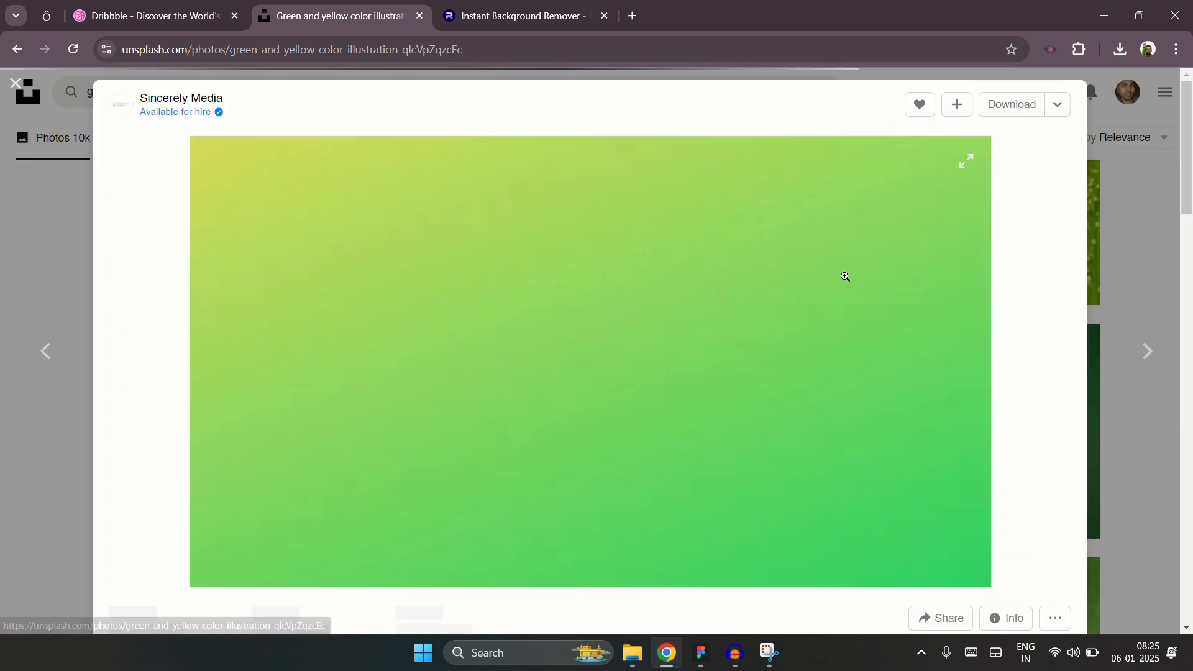
pyautogui.click(1007, 104)
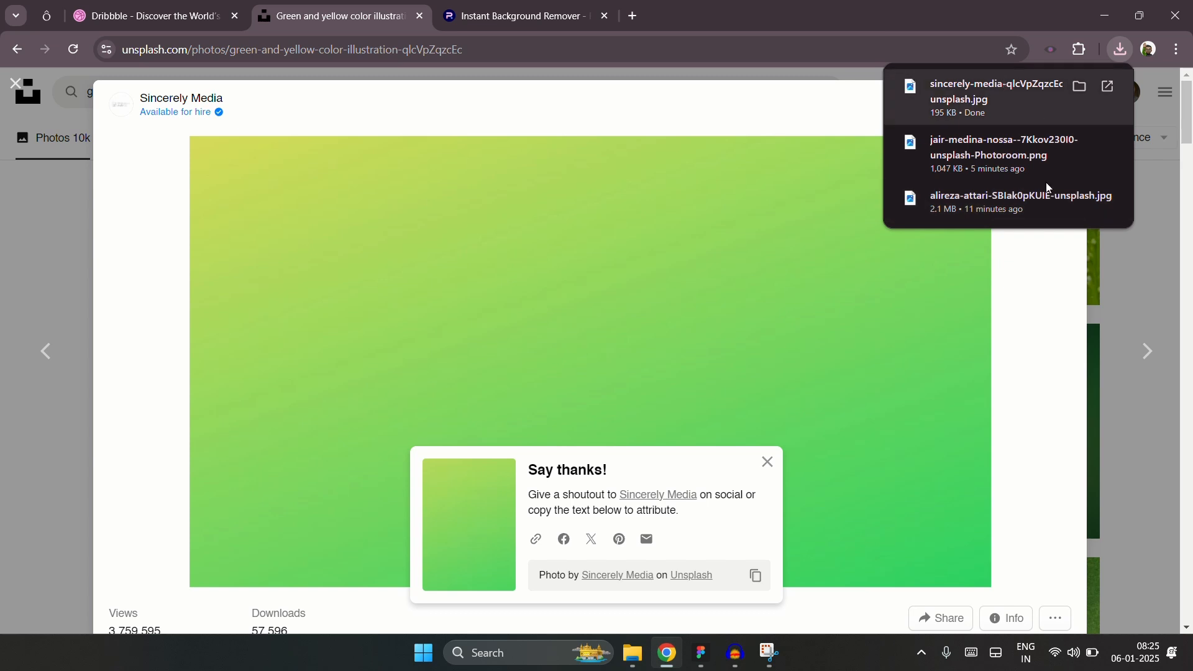
# - Switch to Figma and place the downloaded gradient image in the cut-out variant's landing page frame
pyautogui.click(708, 656)
pyautogui.moveTo(711, 659); pyautogui.dragTo(496, 511)
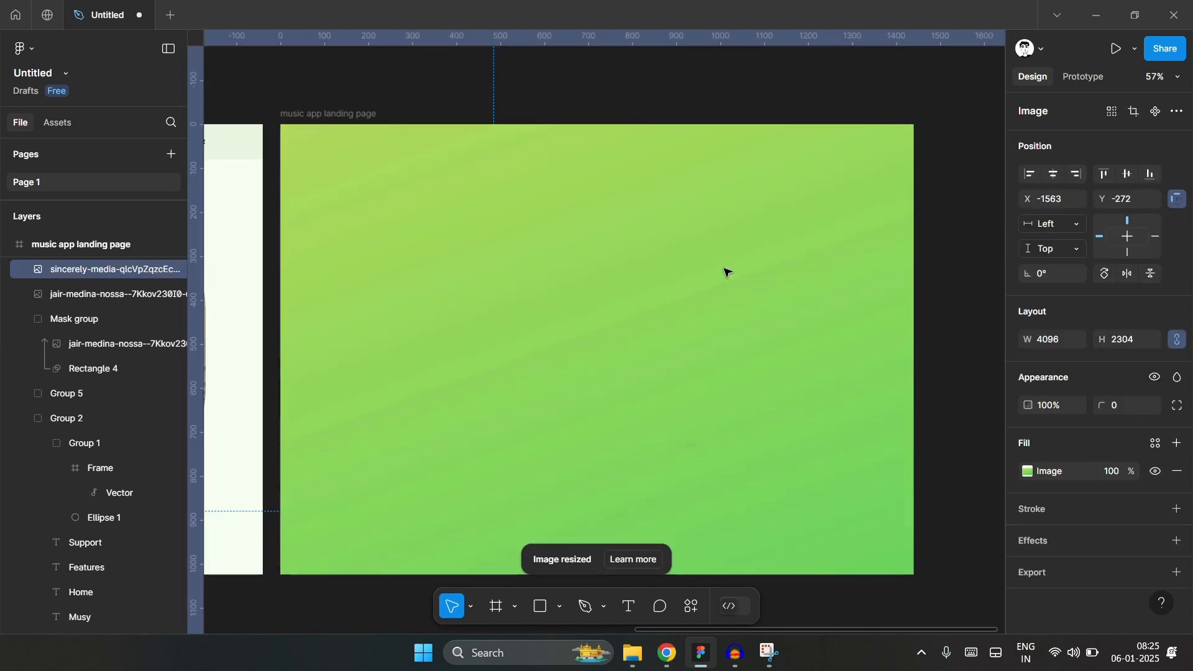
pyautogui.keyDown('ctrl'); pyautogui.scroll(-5, 711, 274); pyautogui.keyUp('ctrl')
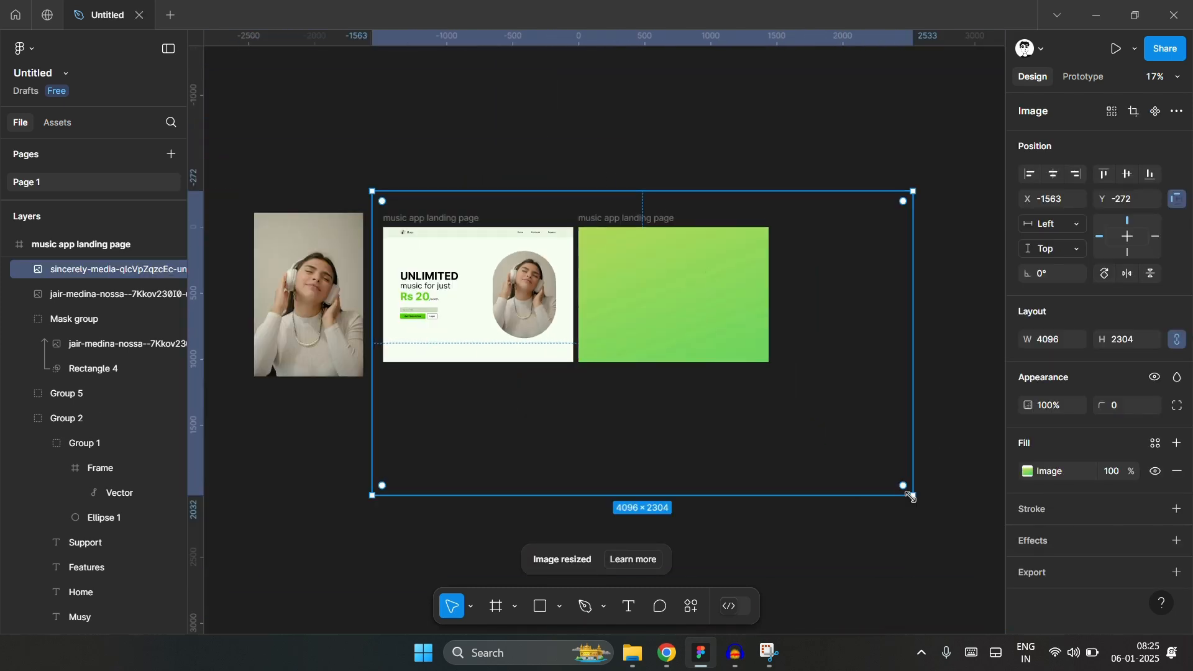
# - Shrink the gradient image to about 1939 × 1091 and centre it horizontally and vertically in the cut-out variant frame
pyautogui.moveTo(911, 494); pyautogui.dragTo(764, 386)
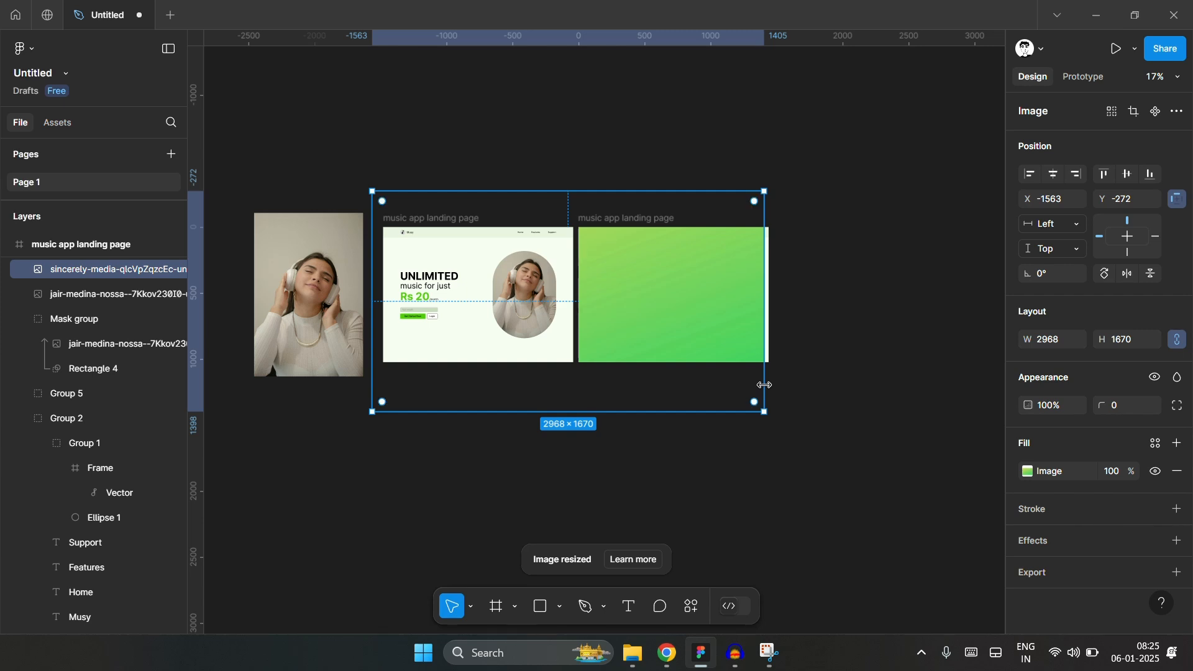
pyautogui.moveTo(371, 193); pyautogui.dragTo(508, 268)
pyautogui.click(1054, 174)
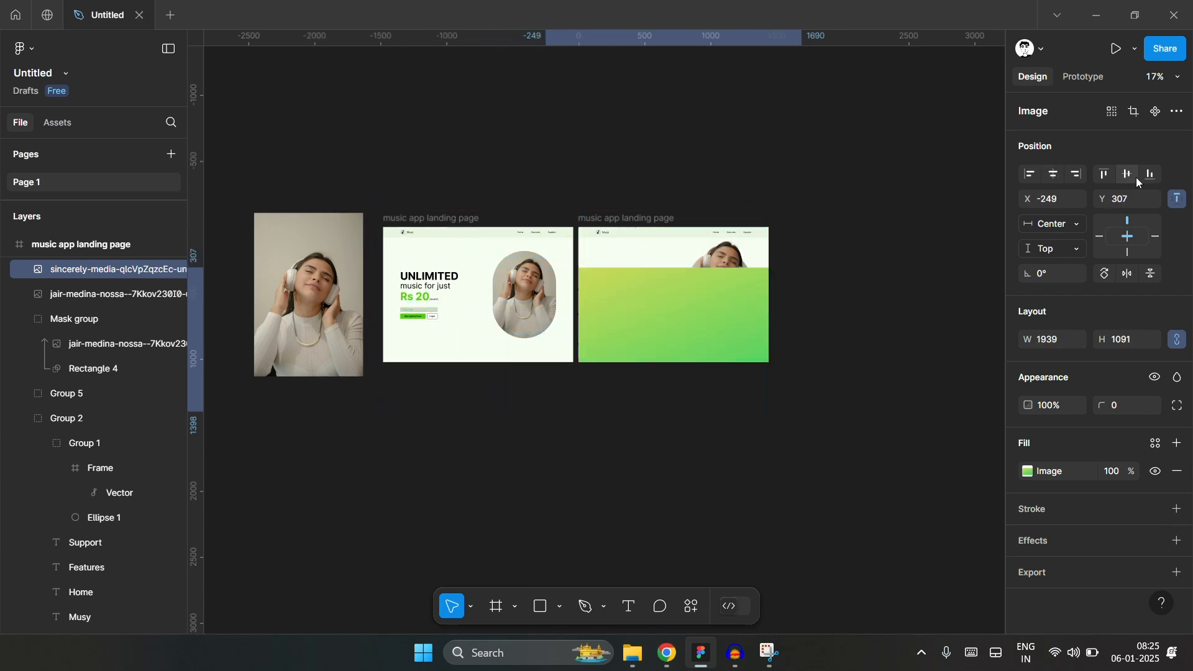
pyautogui.click(1128, 174)
pyautogui.click(877, 217)
pyautogui.scroll(5, 692, 280)
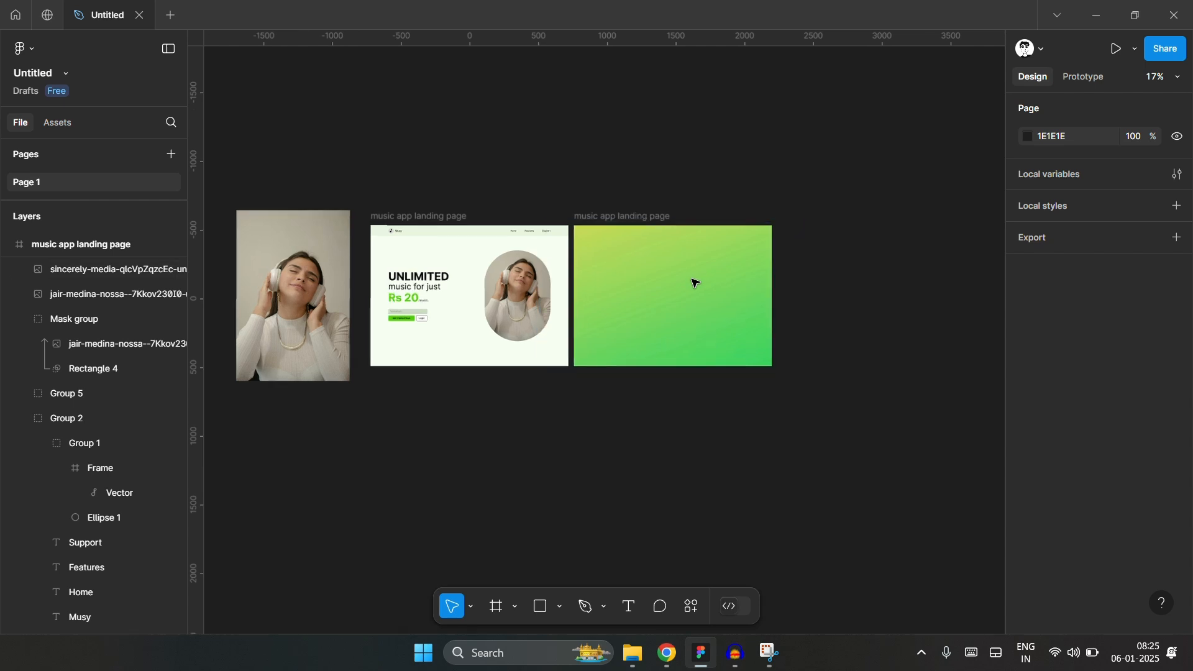
# - Send the gradient image to the back of the cut-out variant frame, behind the navigation, headline, form and photo
pyautogui.click(616, 331)
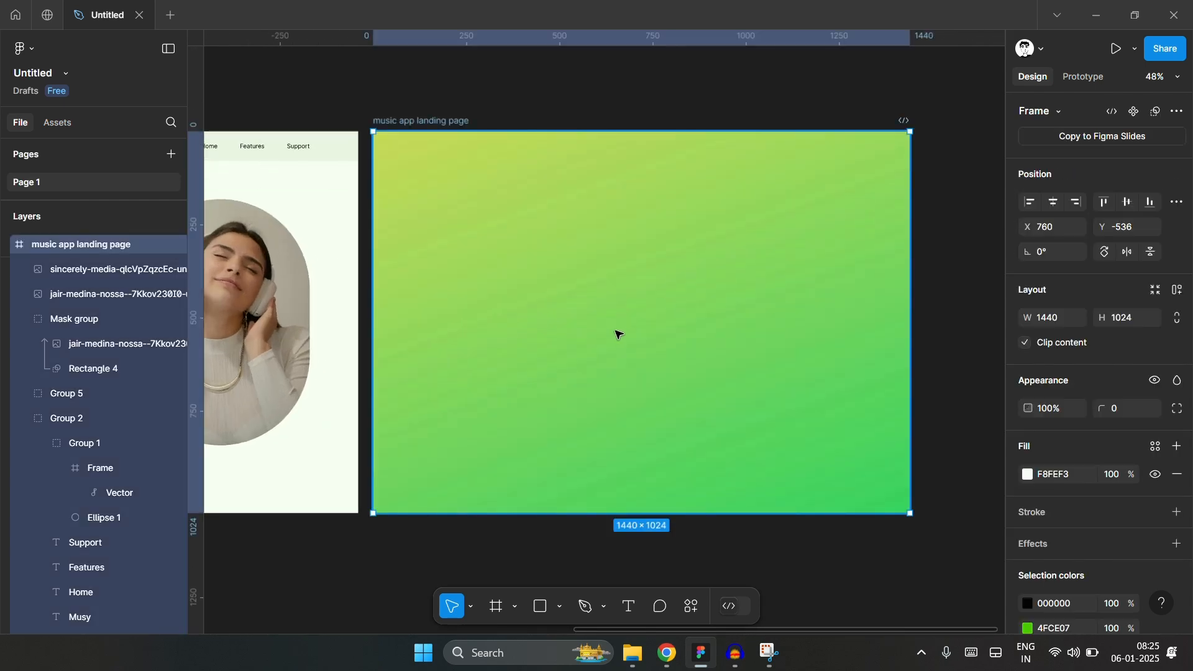
pyautogui.click(857, 286)
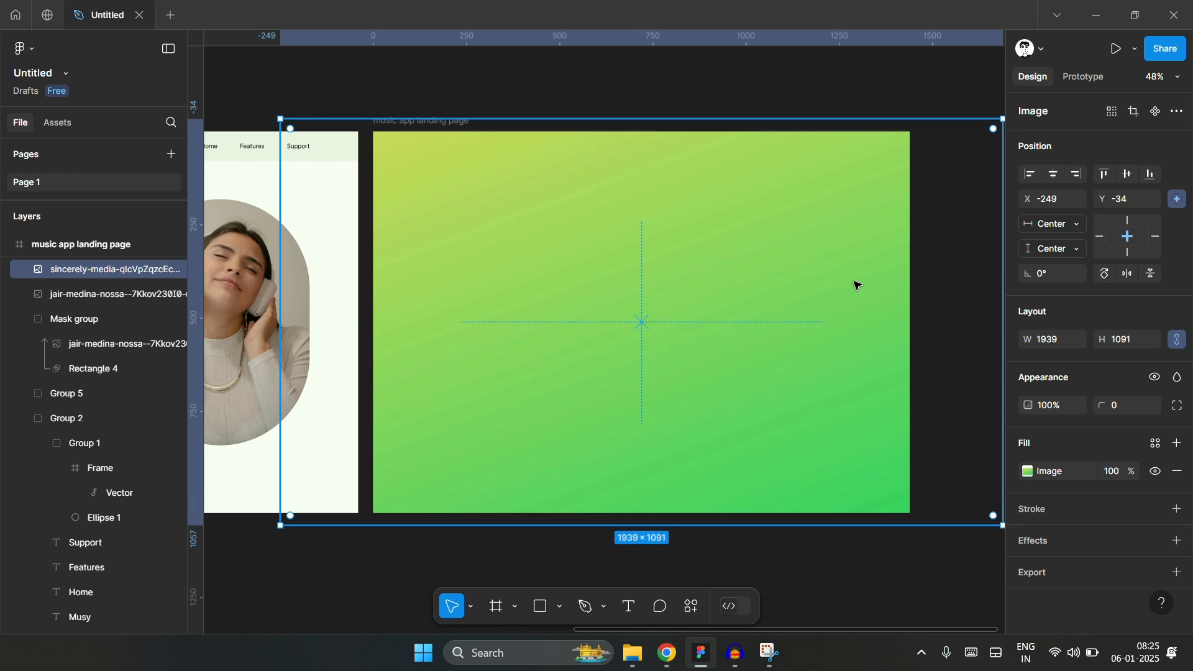
pyautogui.press('[')
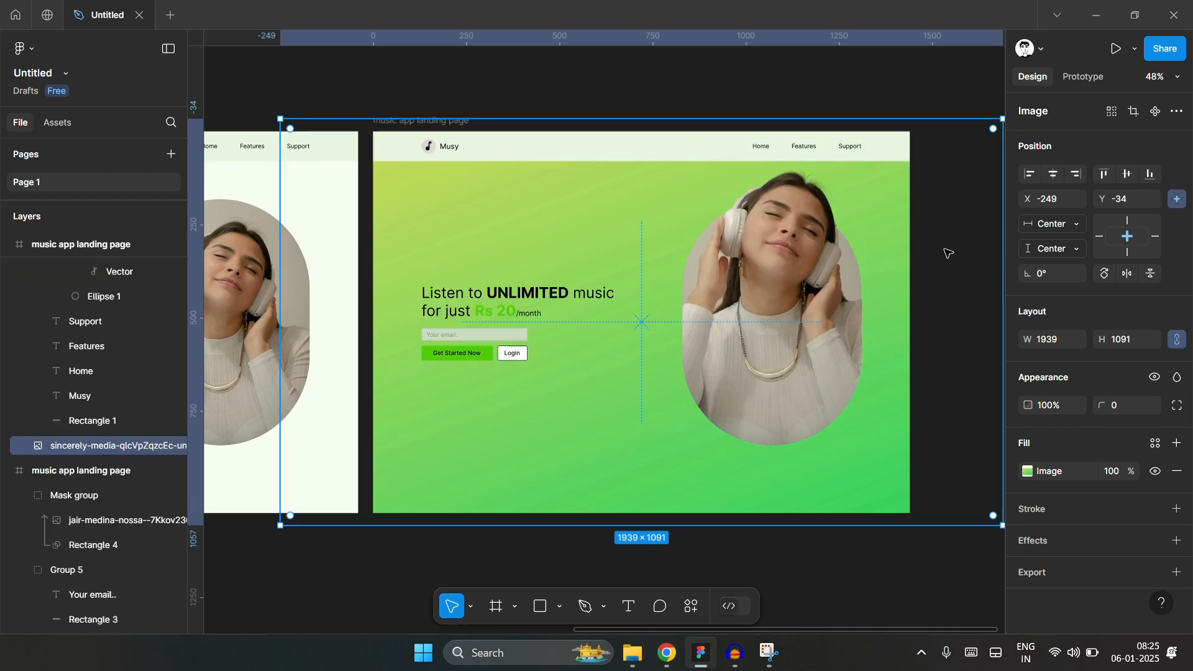
pyautogui.scroll(1, 948, 253)
pyautogui.scroll(-2, 475, 291)
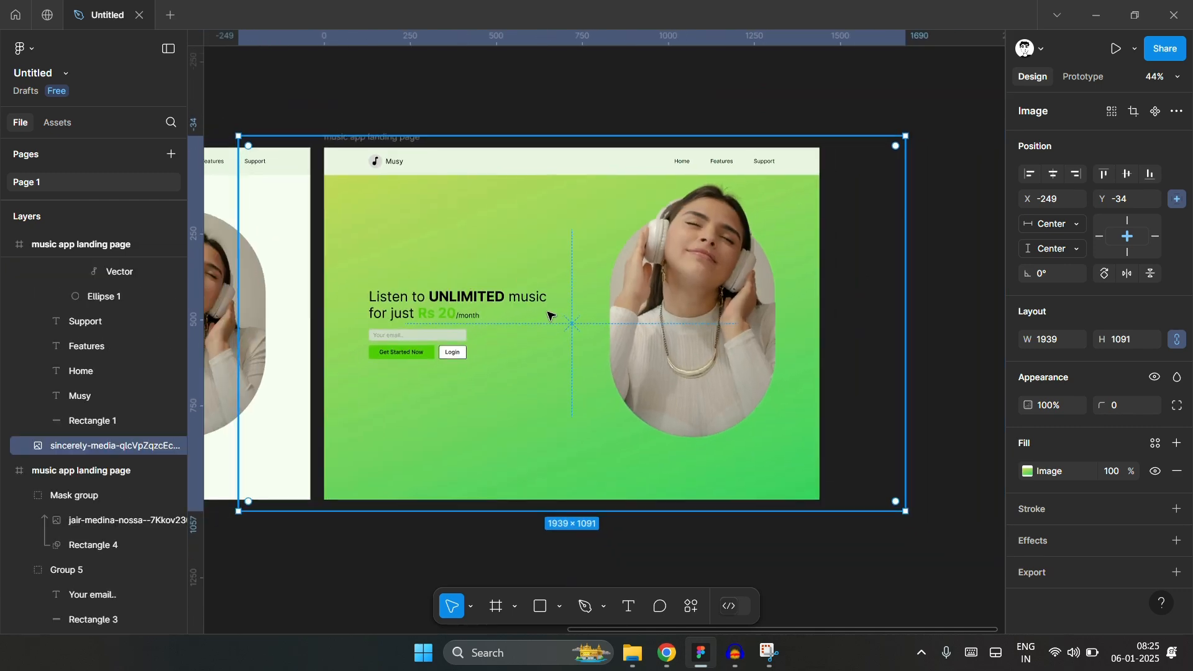
pyautogui.scroll(1, 550, 316)
pyautogui.scroll(1, 684, 432)
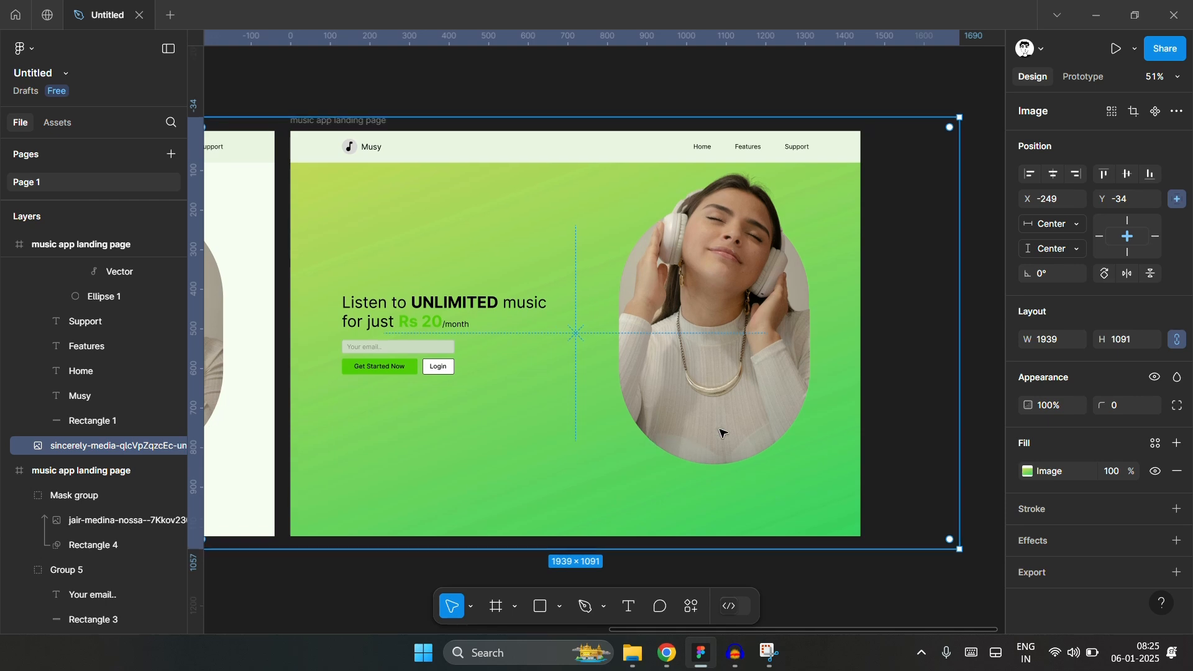
# - Compare fill opacities between 70% and 30% on the gradient image and set it to 40%
pyautogui.click(1112, 474)
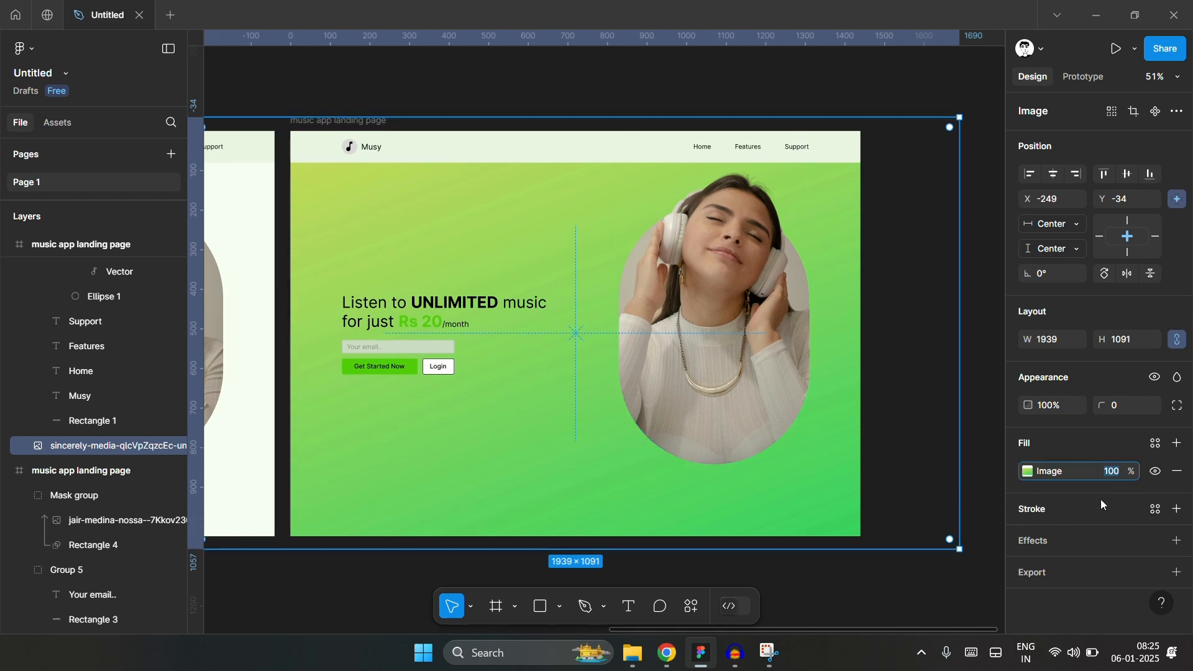
pyautogui.write('70')
pyautogui.press('Return')
pyautogui.write('50')
pyautogui.press('Return')
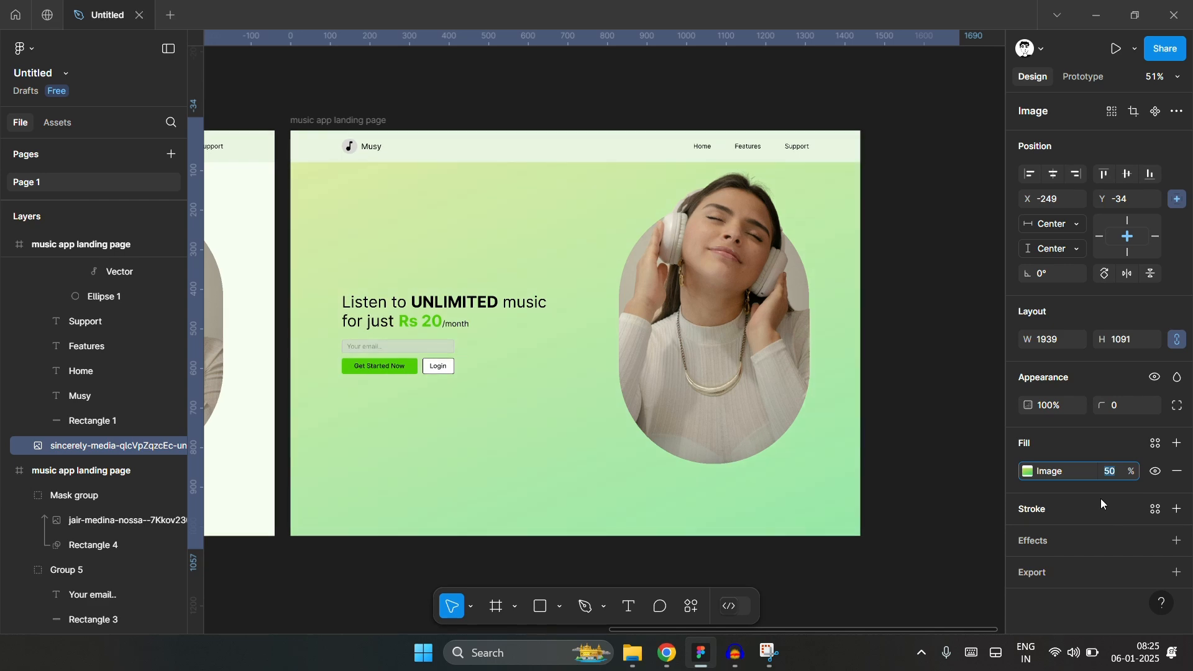
pyautogui.write('60')
pyautogui.press('Return')
pyautogui.write('50')
pyautogui.press('Return')
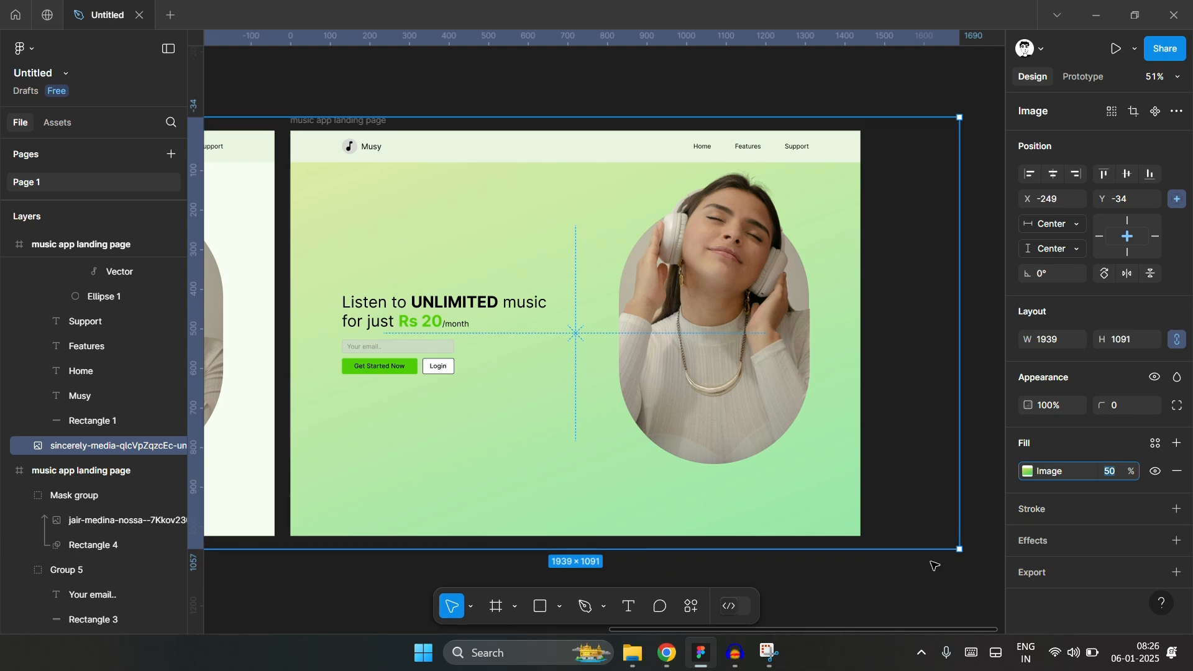
pyautogui.write('40')
pyautogui.press('Return')
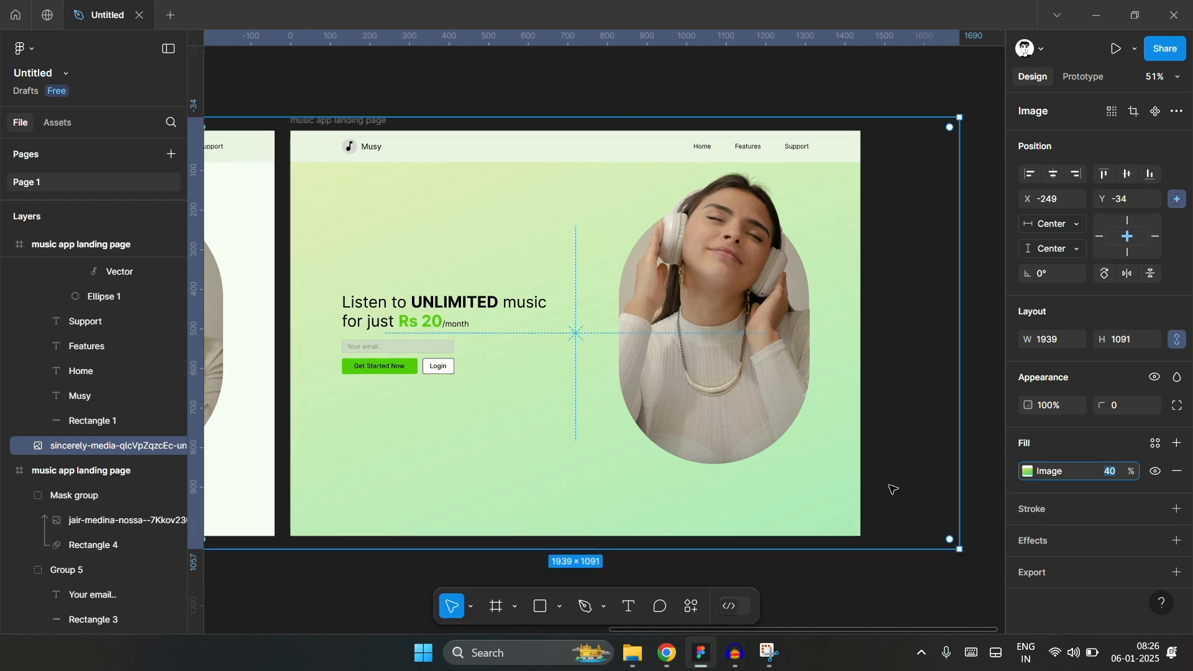
pyautogui.write('30')
pyautogui.press('Return')
pyautogui.write('40')
pyautogui.press('Return')
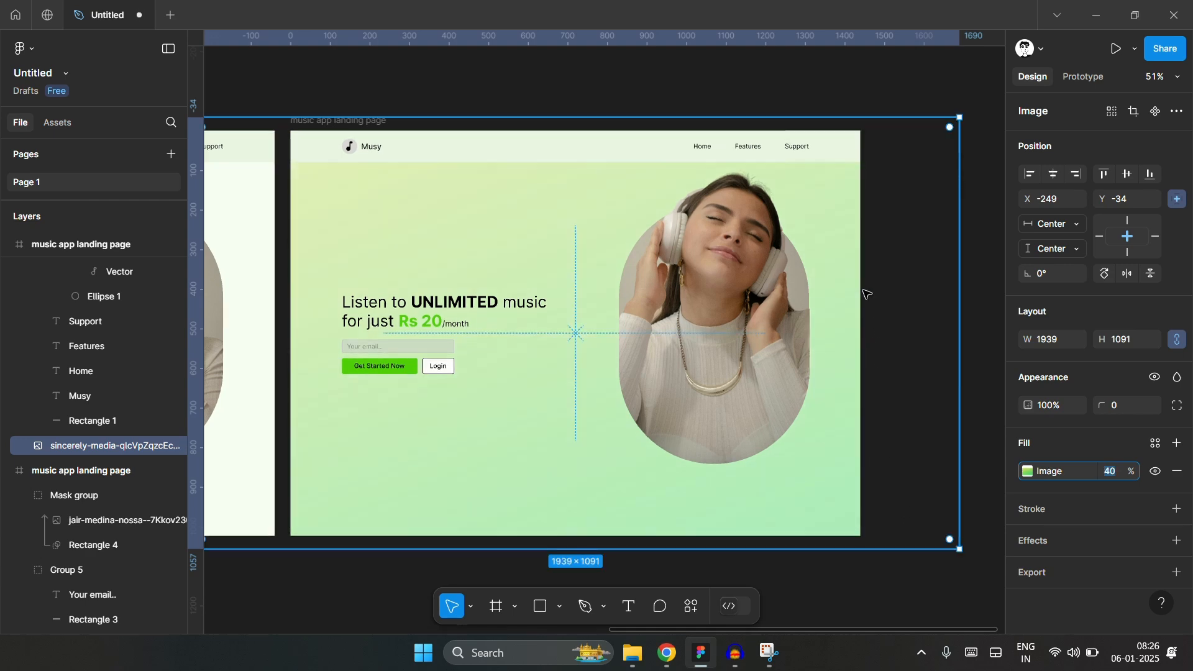
pyautogui.click(522, 93)
# - Examine the email field against the gradient background and compare both landing page variants
pyautogui.scroll(2, 552, 173)
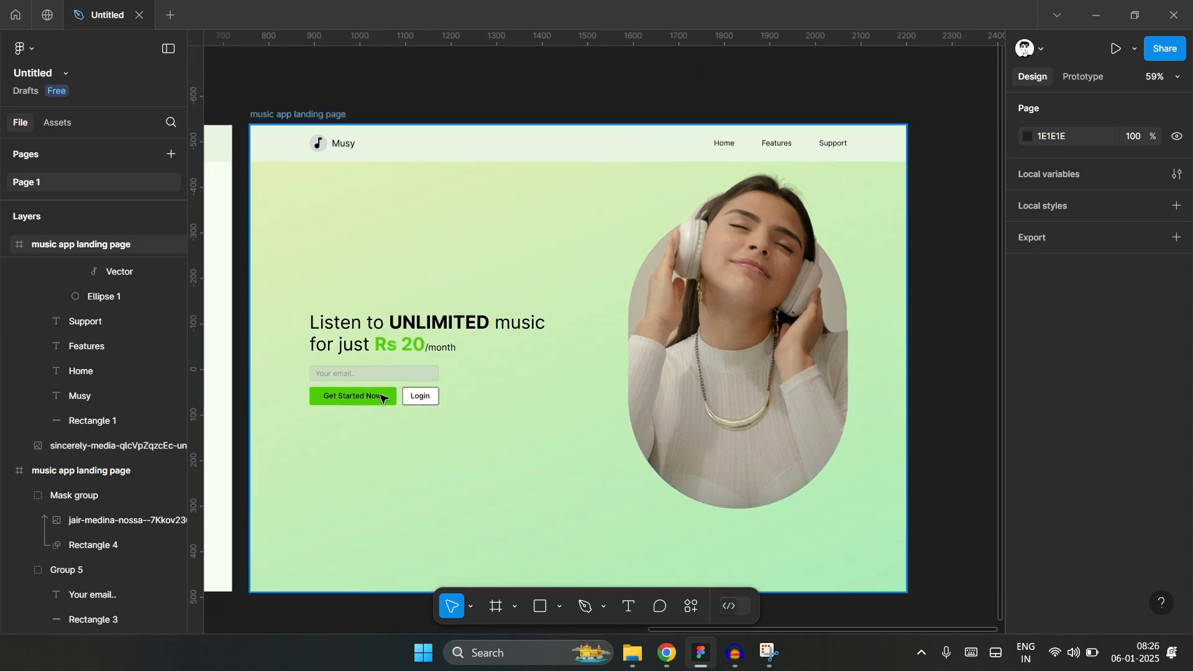
pyautogui.scroll(4, 375, 395)
pyautogui.hscroll(-2, 371, 392)
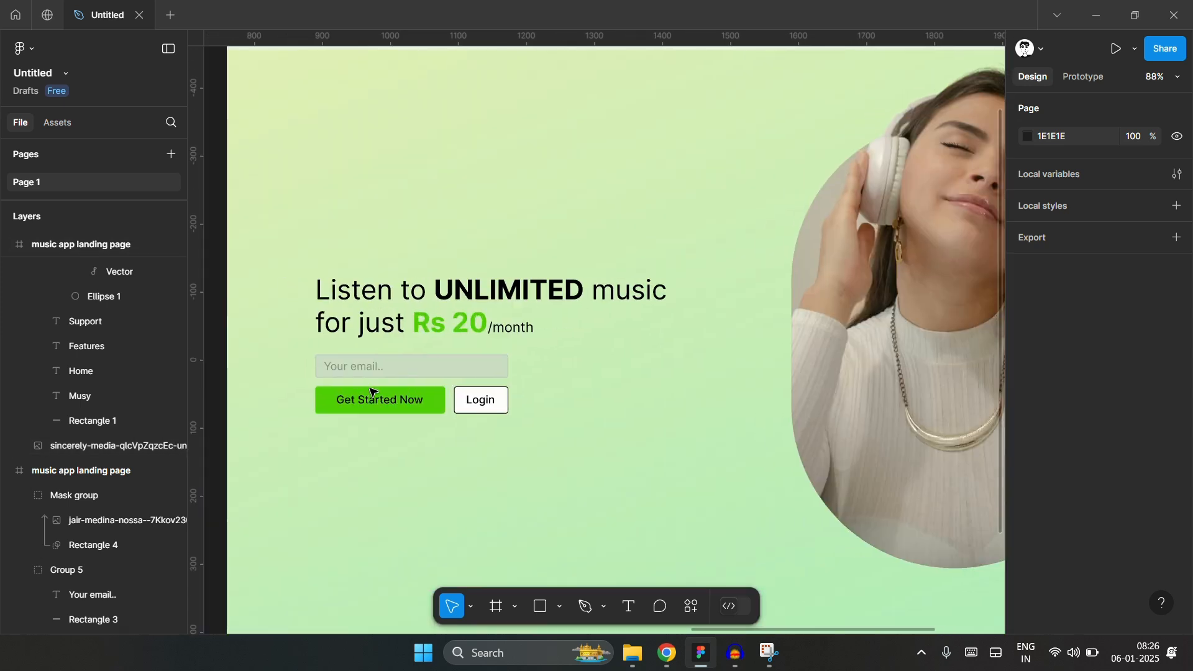
pyautogui.click(405, 369)
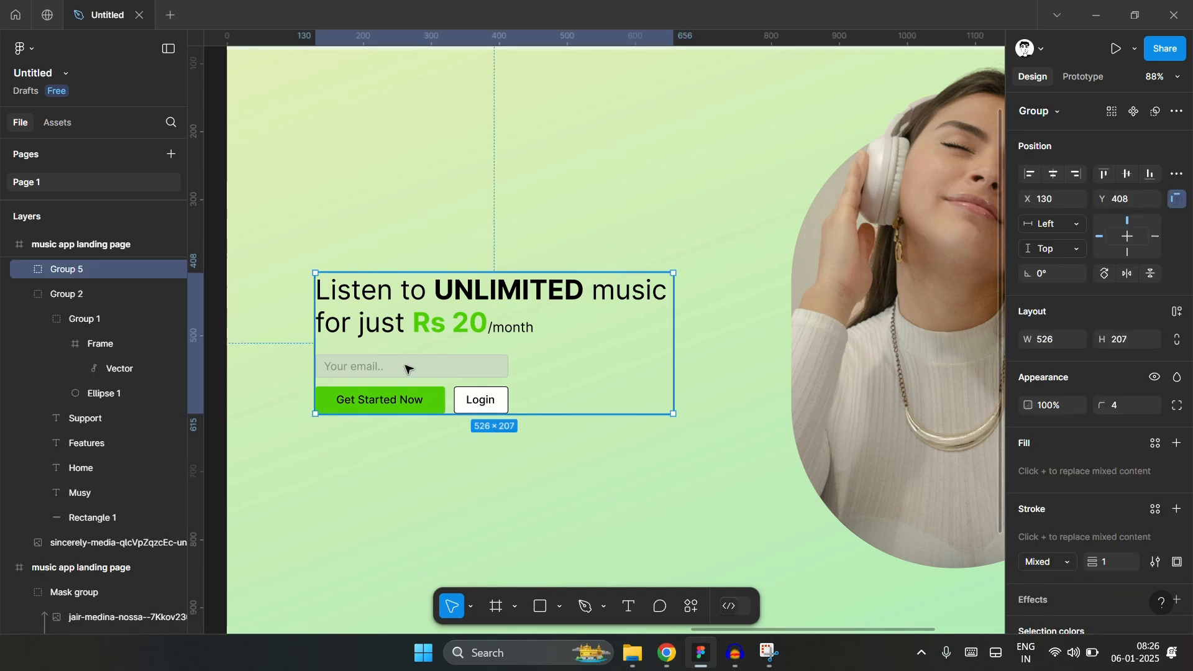
pyautogui.doubleClick(427, 373)
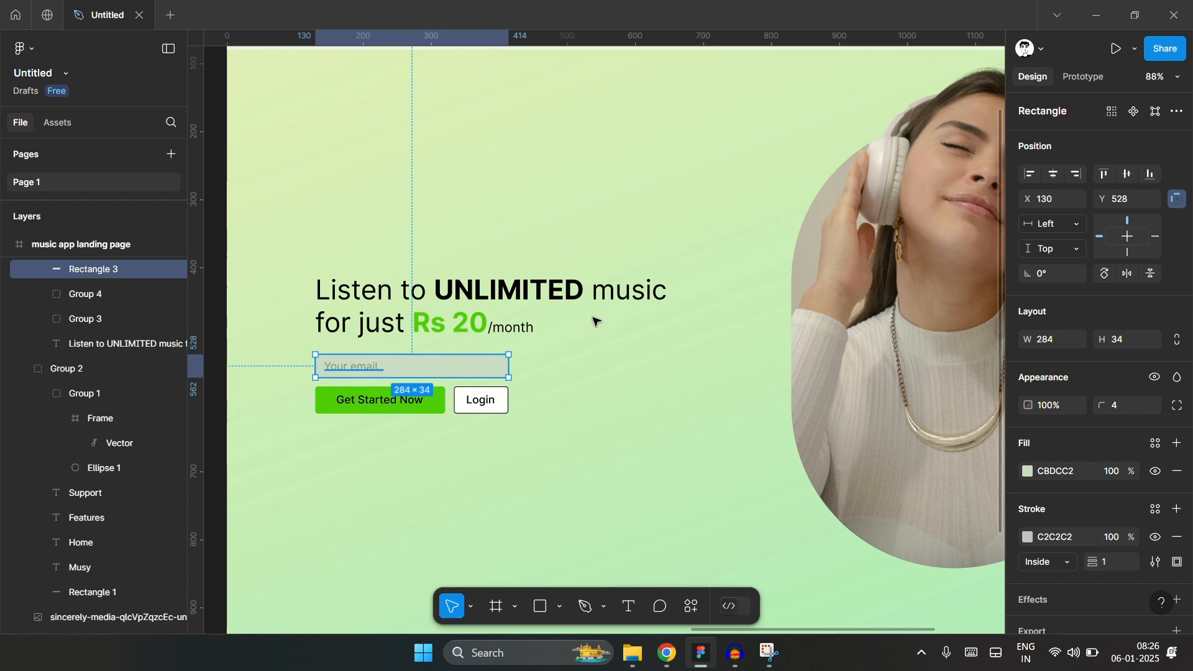
pyautogui.scroll(-3, 595, 317)
pyautogui.scroll(-5, 596, 317)
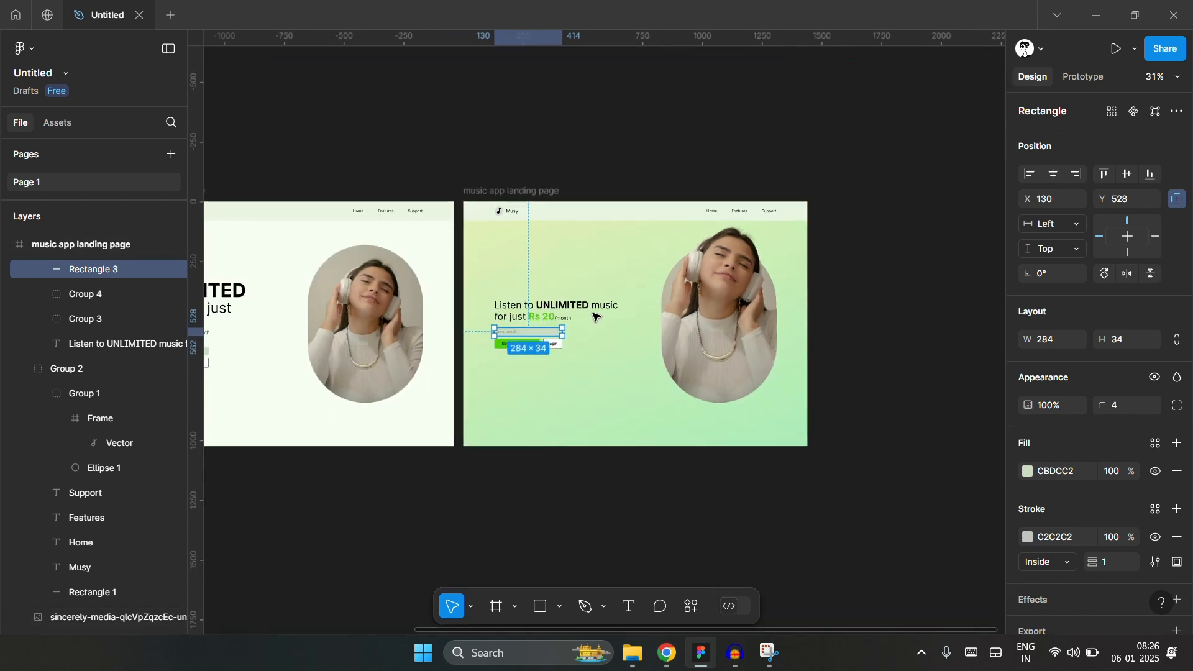
pyautogui.hscroll(-3, 609, 317)
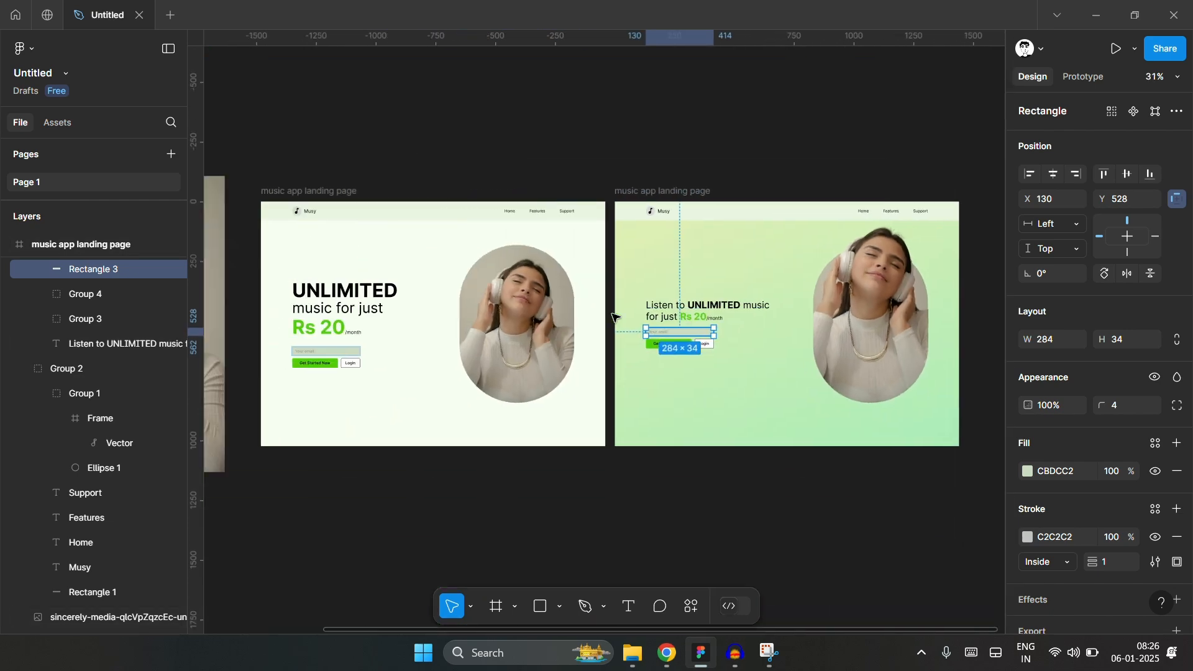
pyautogui.click(733, 458)
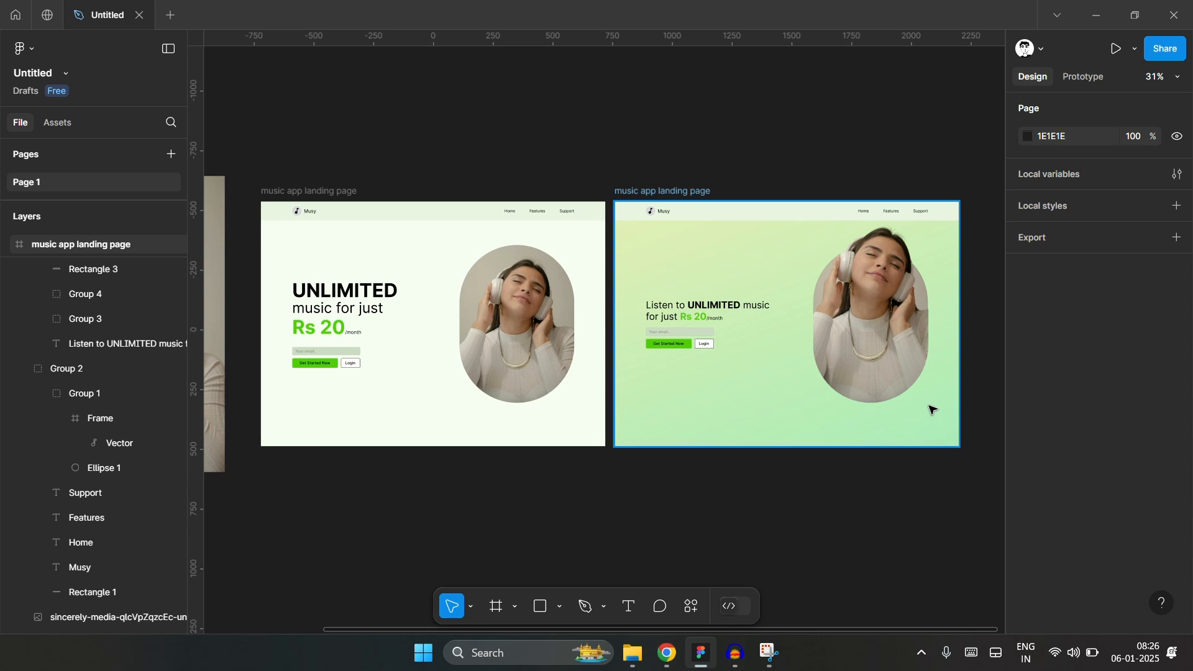
# - Change the fill of the email field in the gradient variant to white (FFFFFF)
pyautogui.scroll(3, 930, 354)
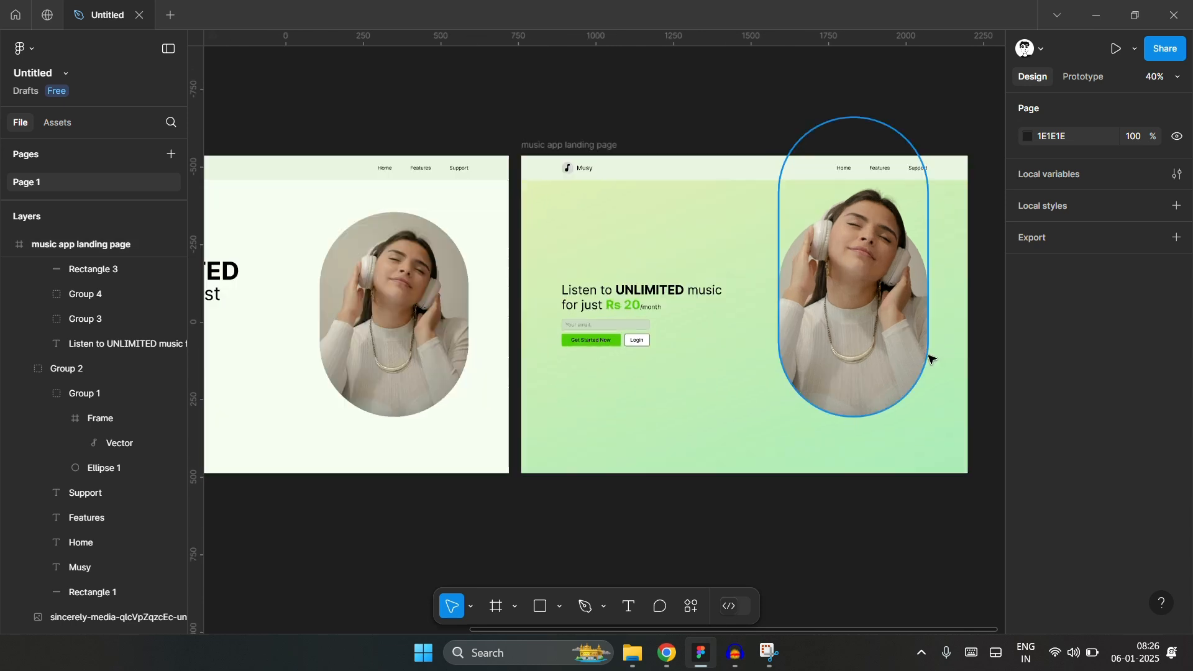
pyautogui.scroll(5, 596, 306)
pyautogui.scroll(4, 522, 311)
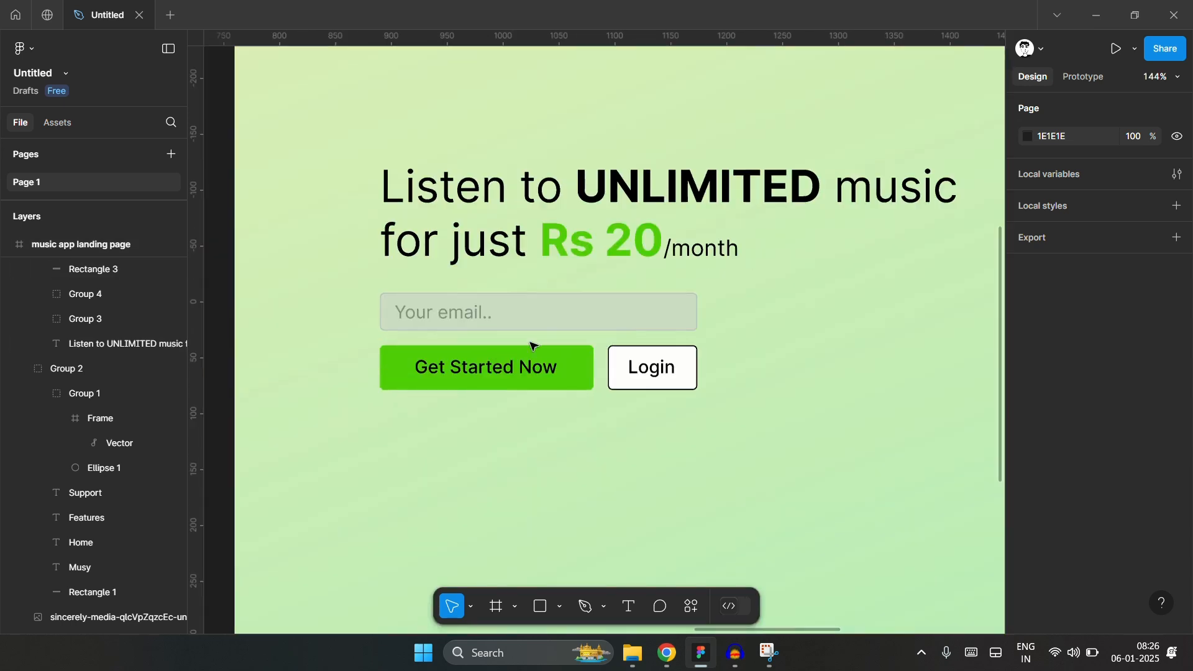
pyautogui.click(563, 322)
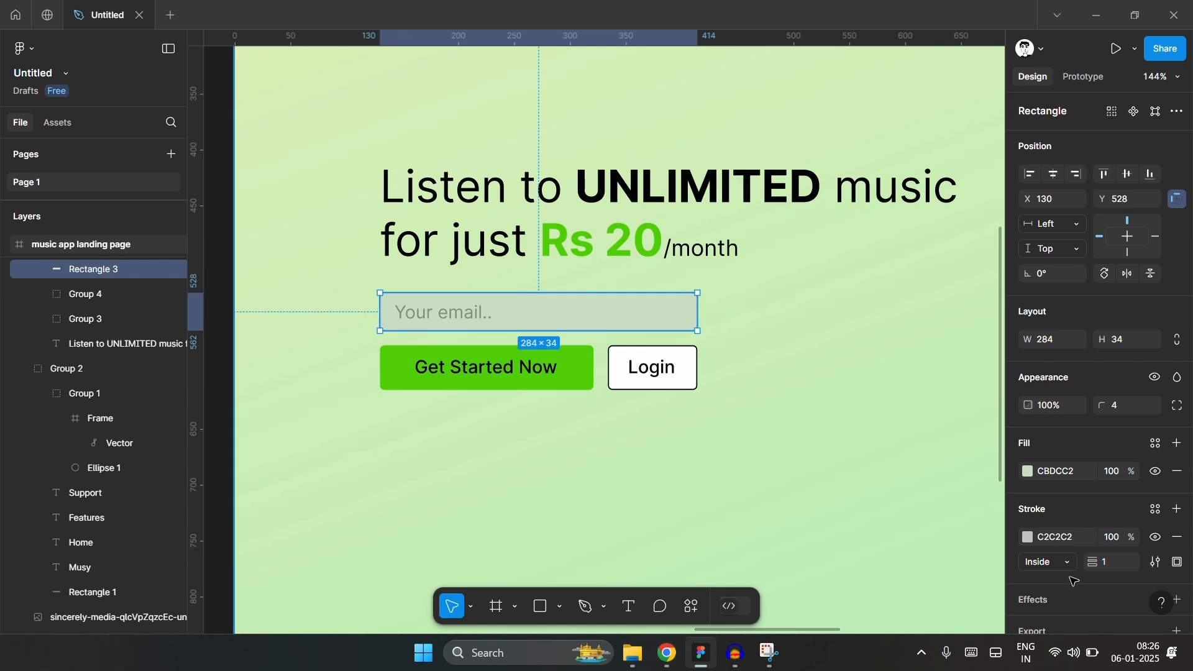
pyautogui.click(1028, 473)
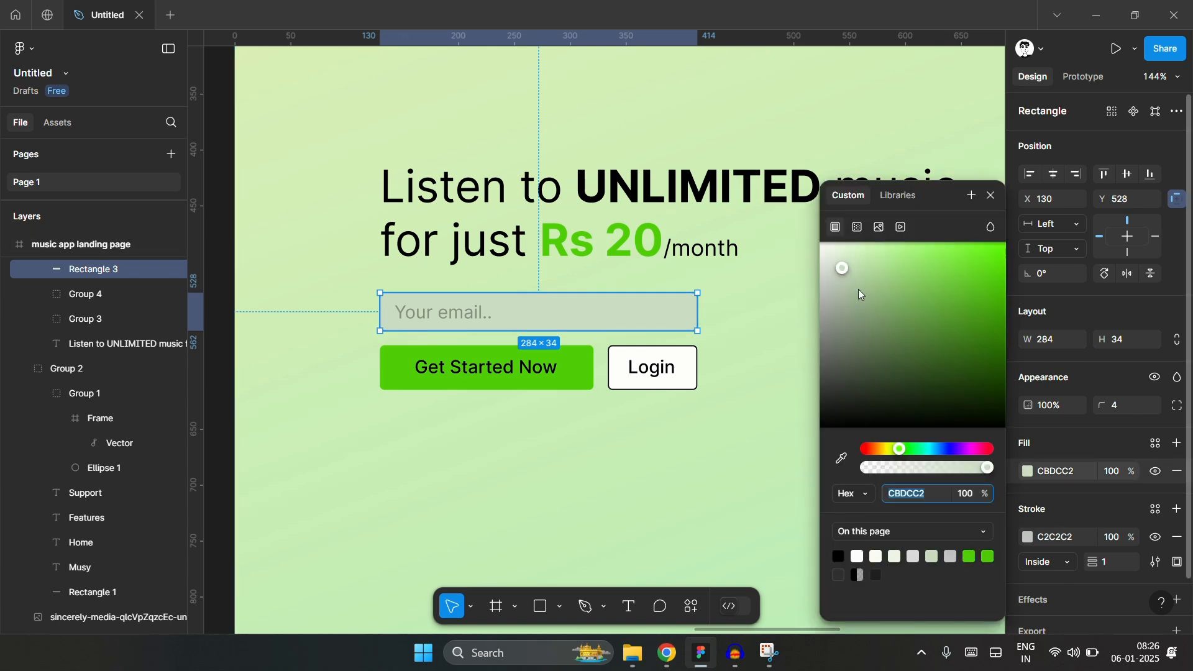
pyautogui.moveTo(836, 257); pyautogui.dragTo(774, 206)
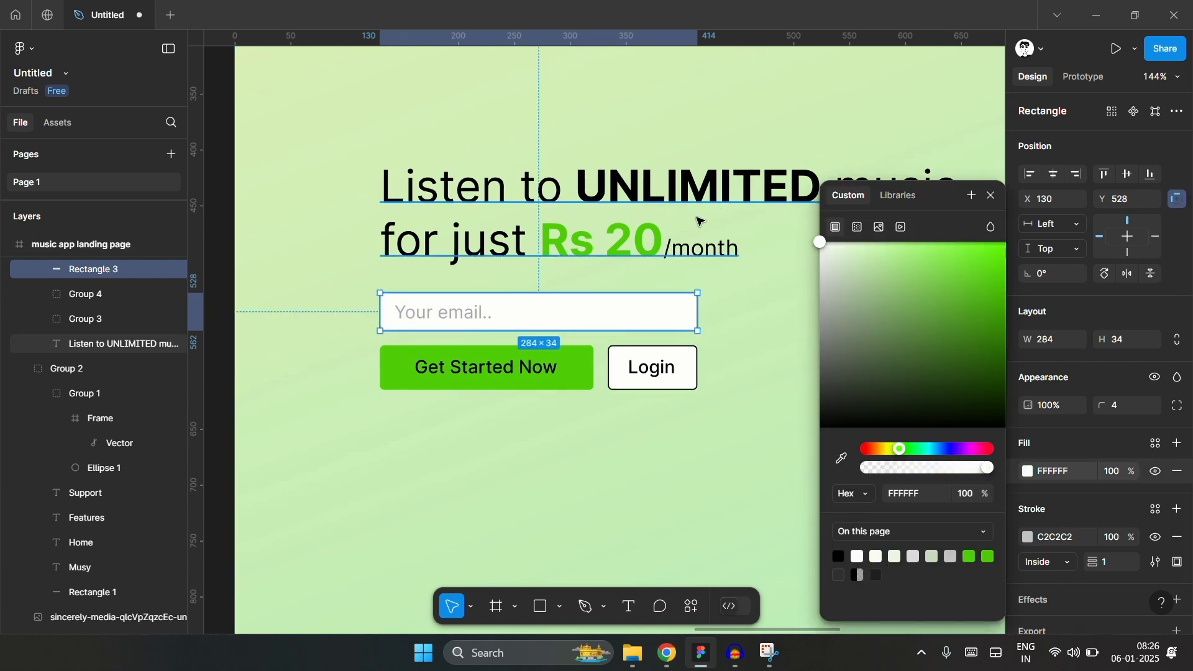
pyautogui.click(567, 370)
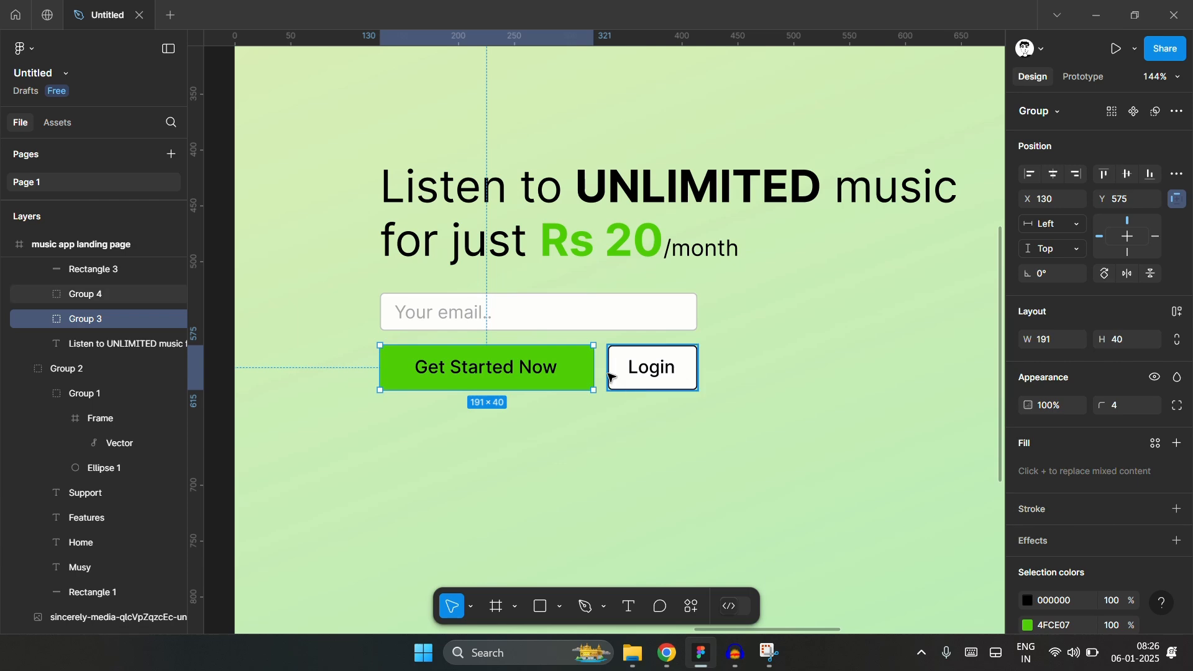
pyautogui.scroll(-3, 422, 348)
pyautogui.scroll(-5, 421, 348)
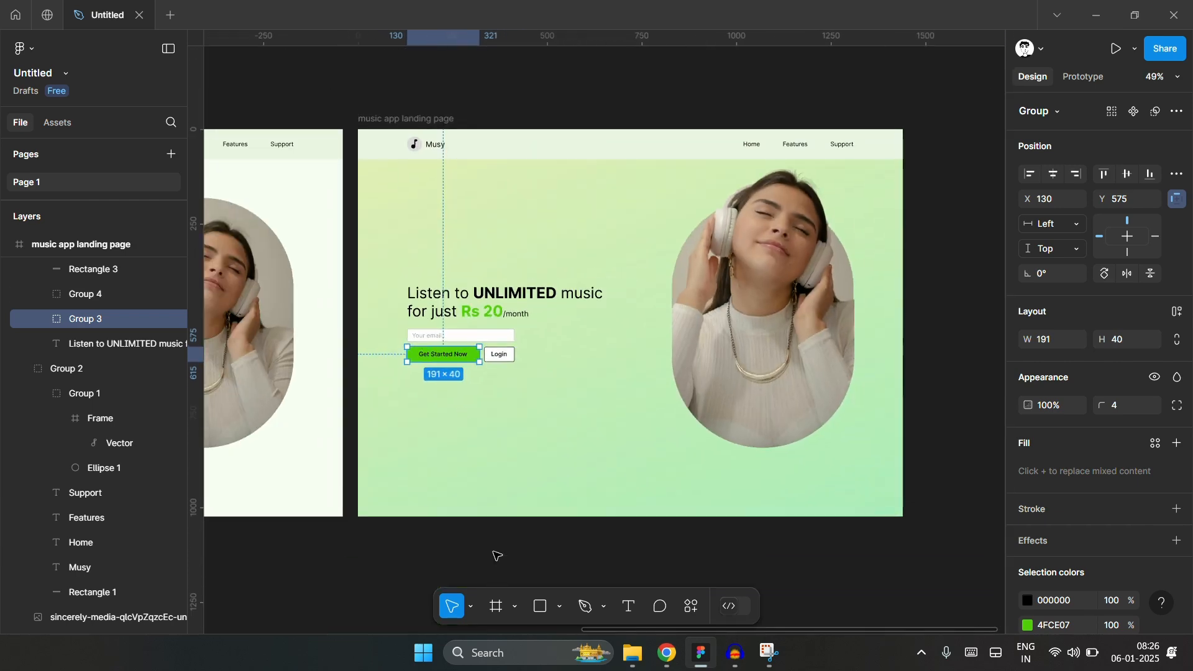
pyautogui.click(497, 555)
pyautogui.hscroll(2, 496, 556)
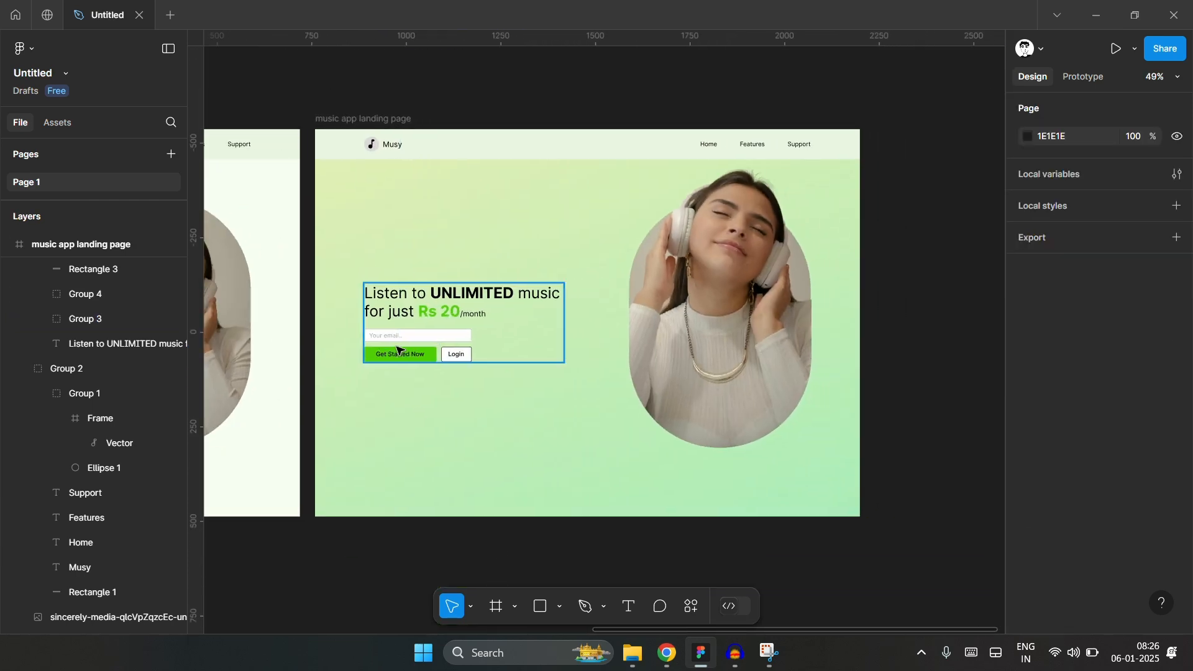
# - Make the "Get Started Now" button label in the gradient variant white (FFFFFF) and set its weight to Bold
pyautogui.scroll(1, 390, 358)
pyautogui.scroll(4, 386, 358)
pyautogui.click(421, 361)
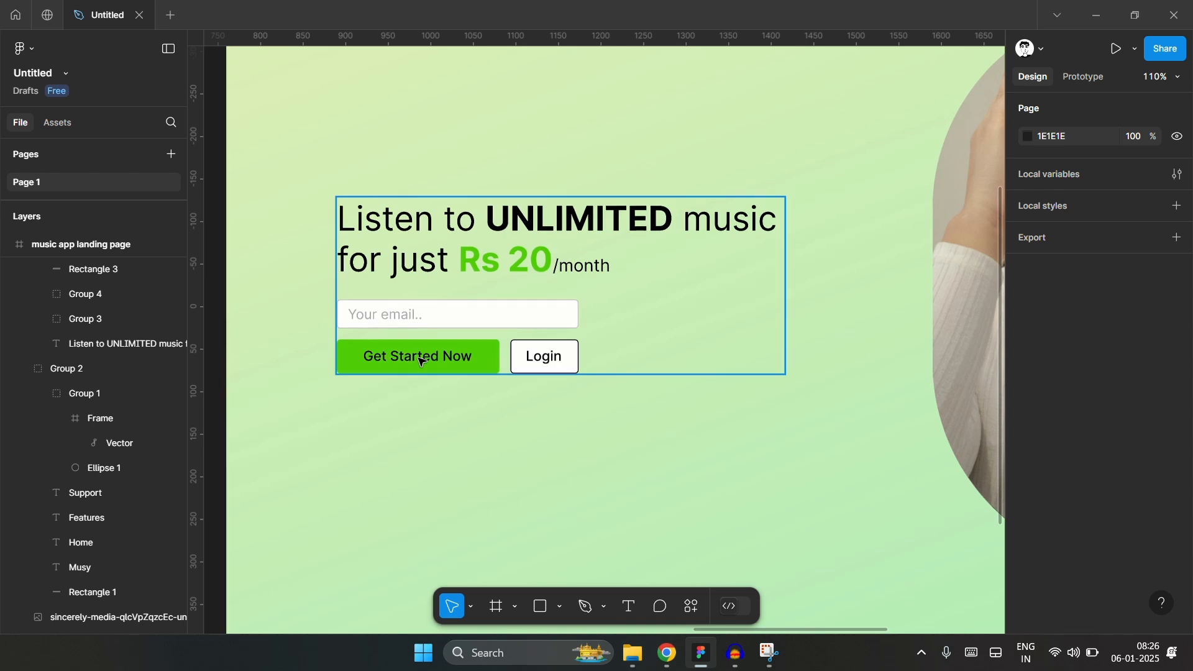
pyautogui.doubleClick(421, 361)
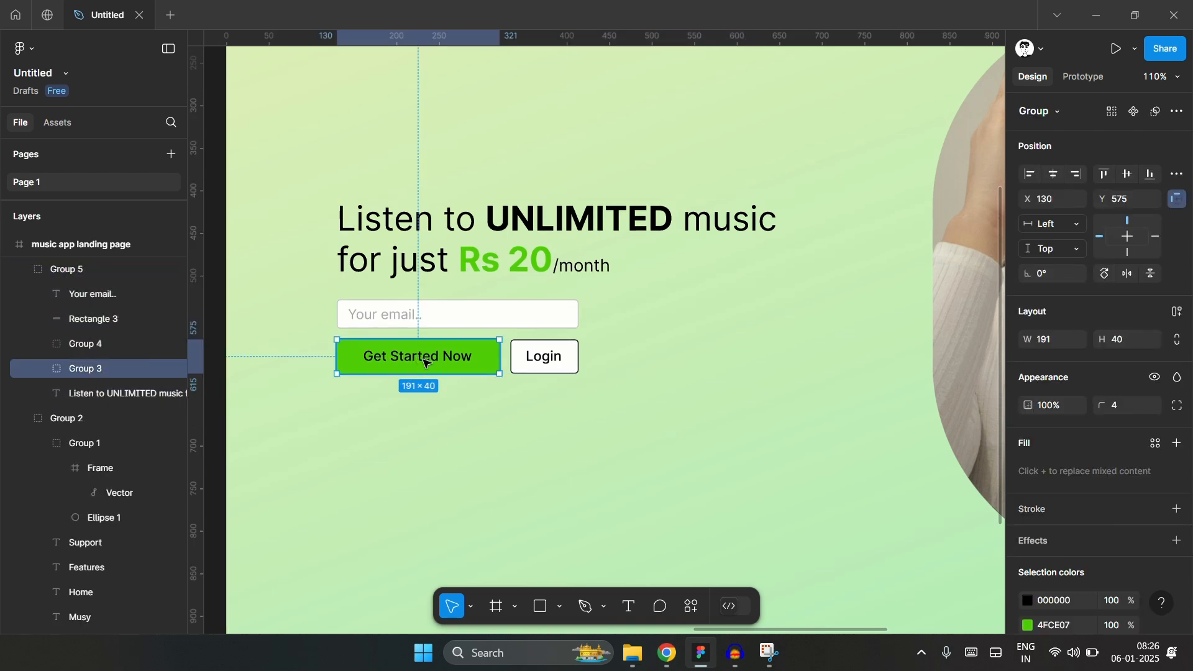
pyautogui.doubleClick(427, 363)
pyautogui.scroll(-2, 1044, 527)
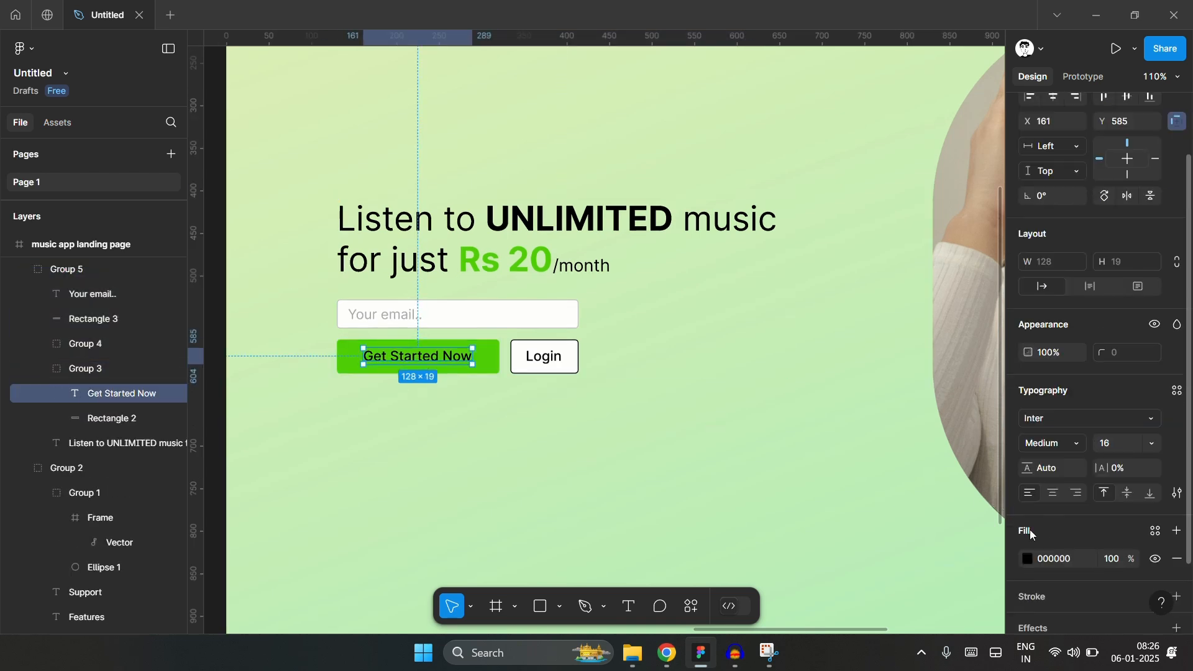
pyautogui.click(1028, 559)
pyautogui.moveTo(821, 426); pyautogui.dragTo(747, 183)
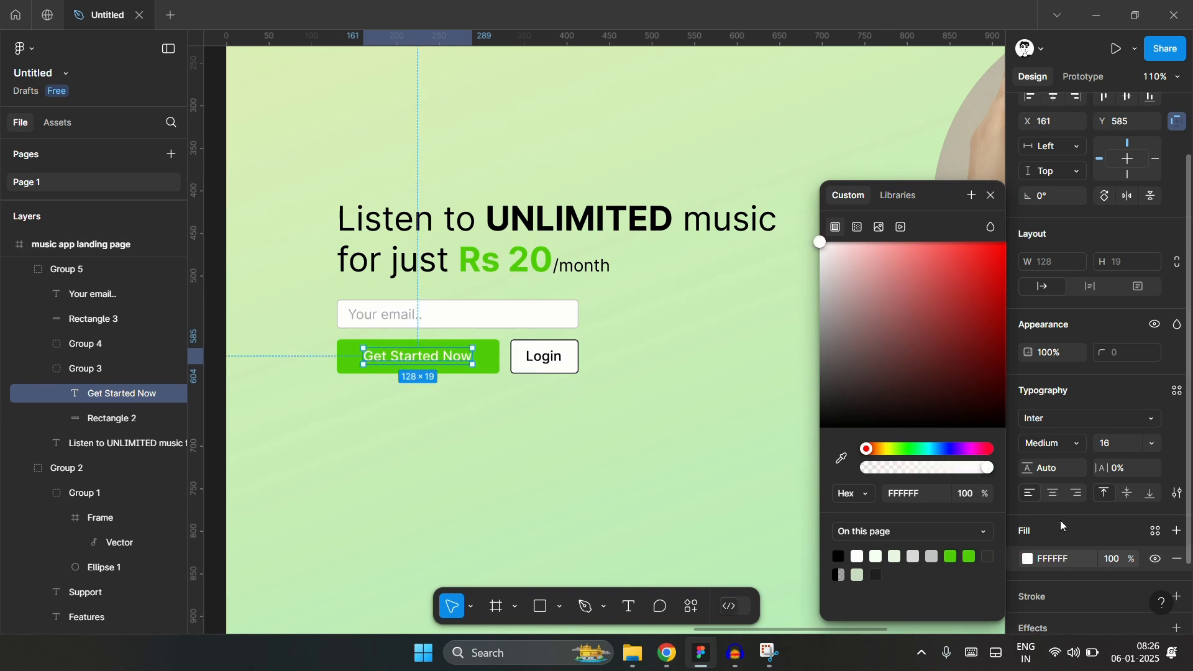
pyautogui.click(1069, 443)
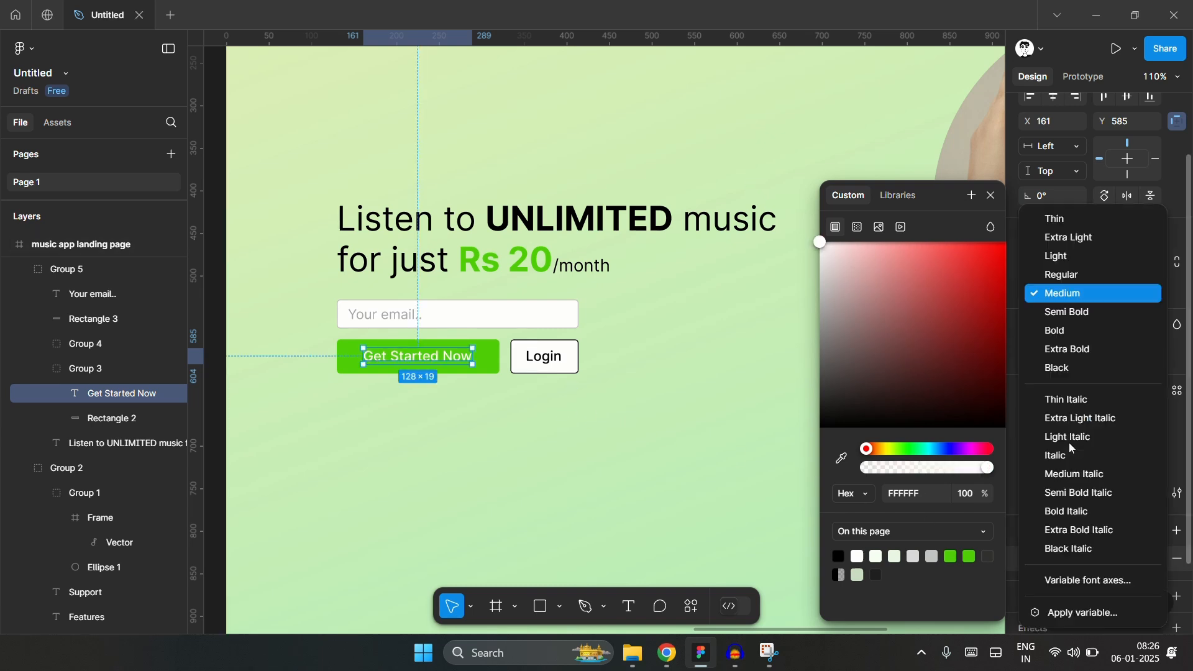
pyautogui.click(1069, 333)
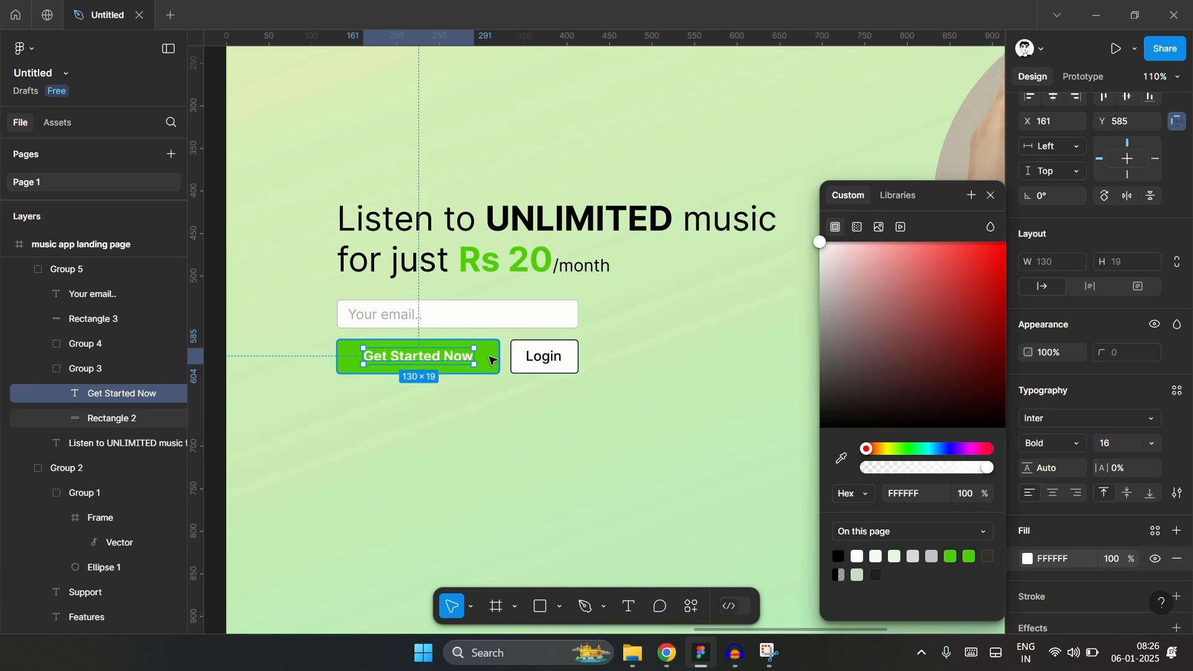
# - Align the "Get Started Now" label vertically to the centre of its green button rectangle in the gradient variant
pyautogui.keyDown('shift'); pyautogui.click(492, 360); pyautogui.keyUp('shift')
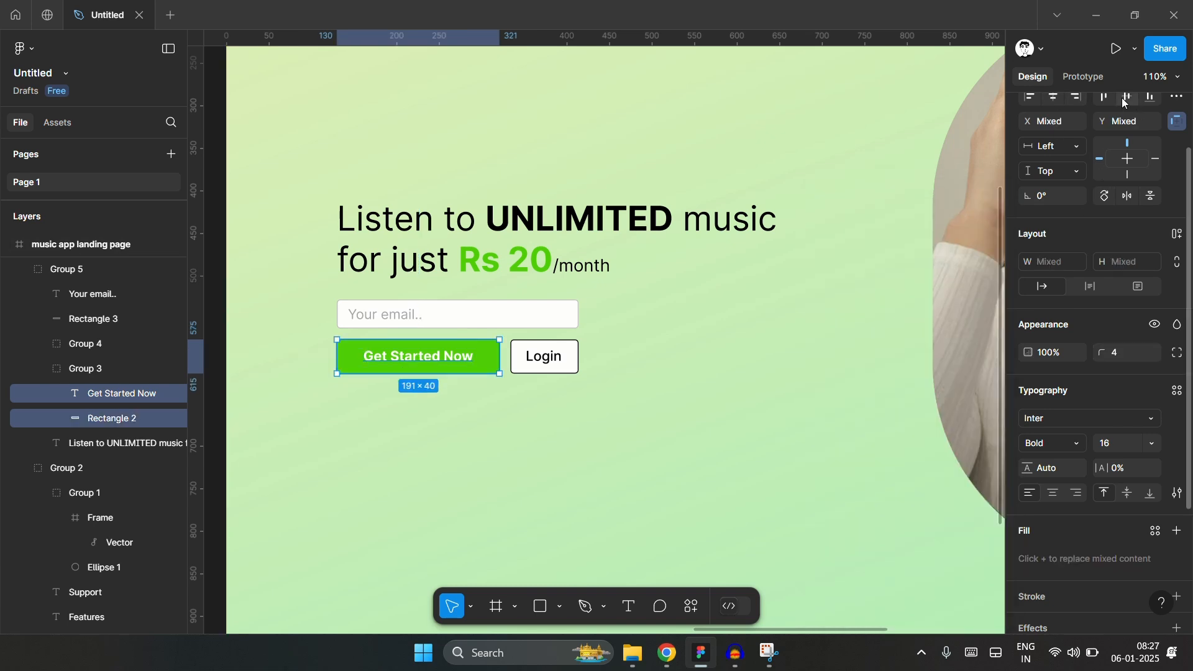
pyautogui.scroll(-2, 334, 363)
pyautogui.scroll(-3, 334, 363)
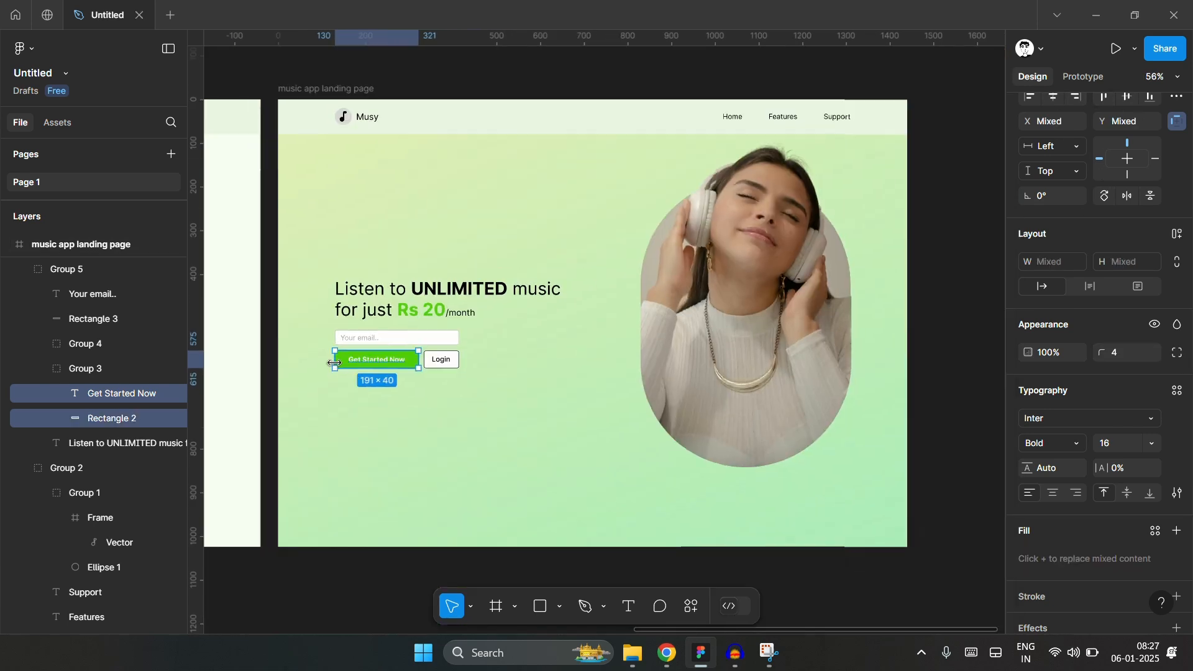
pyautogui.click(471, 578)
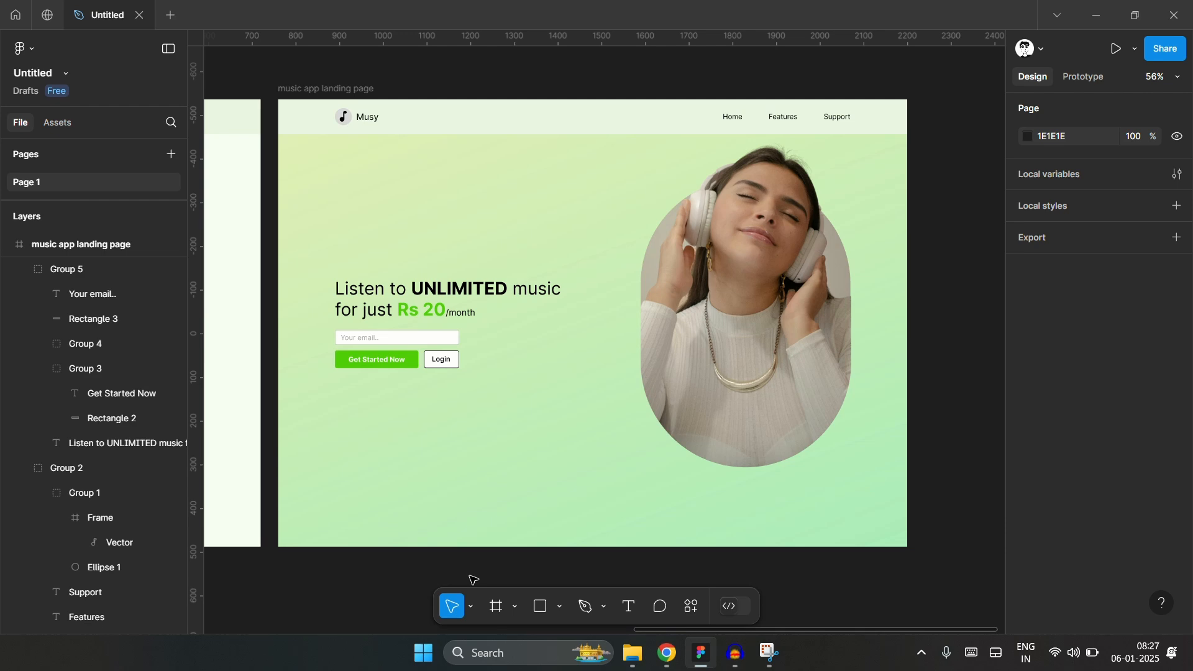
# - Change the fill of the "Get Started Now" label in the gradient variant to black (000000)
pyautogui.scroll(-3, 474, 487)
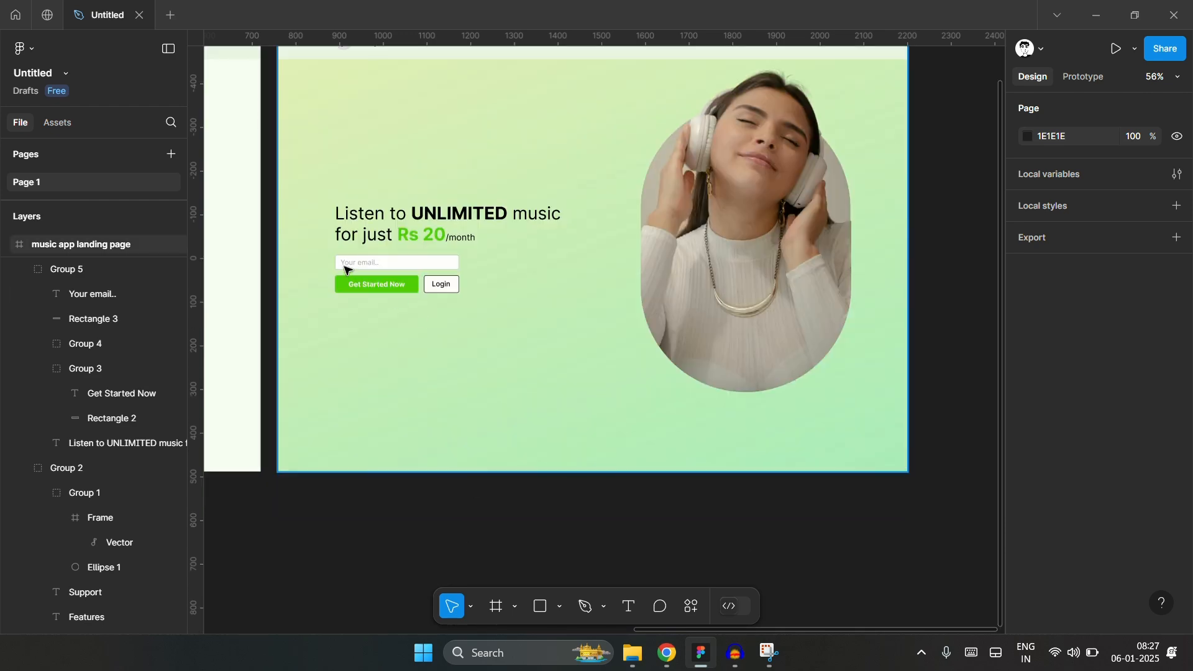
pyautogui.scroll(10, 344, 269)
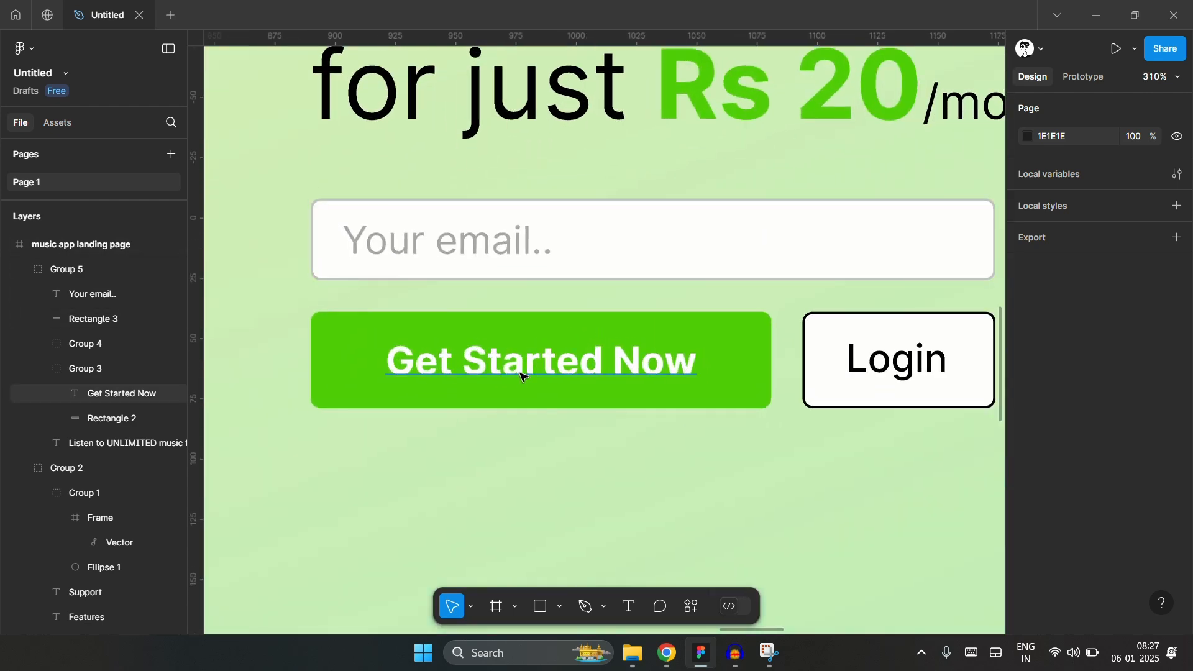
pyautogui.scroll(-3, 1087, 522)
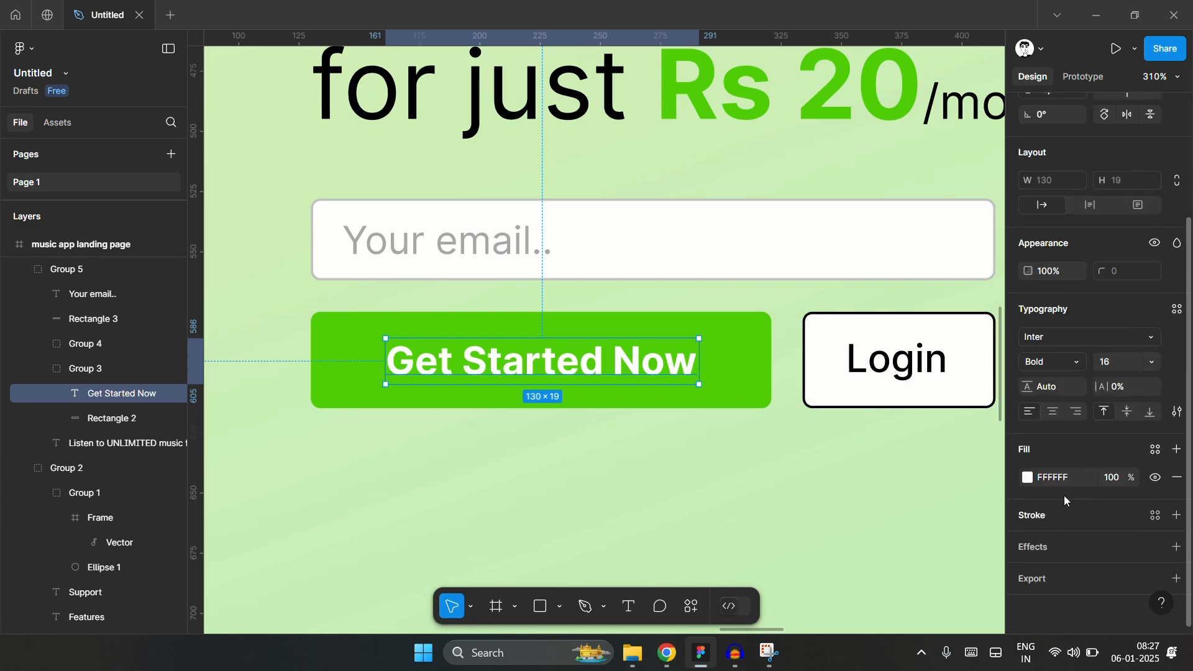
pyautogui.click(1033, 485)
pyautogui.moveTo(850, 371); pyautogui.dragTo(748, 495)
pyautogui.scroll(-10, 385, 402)
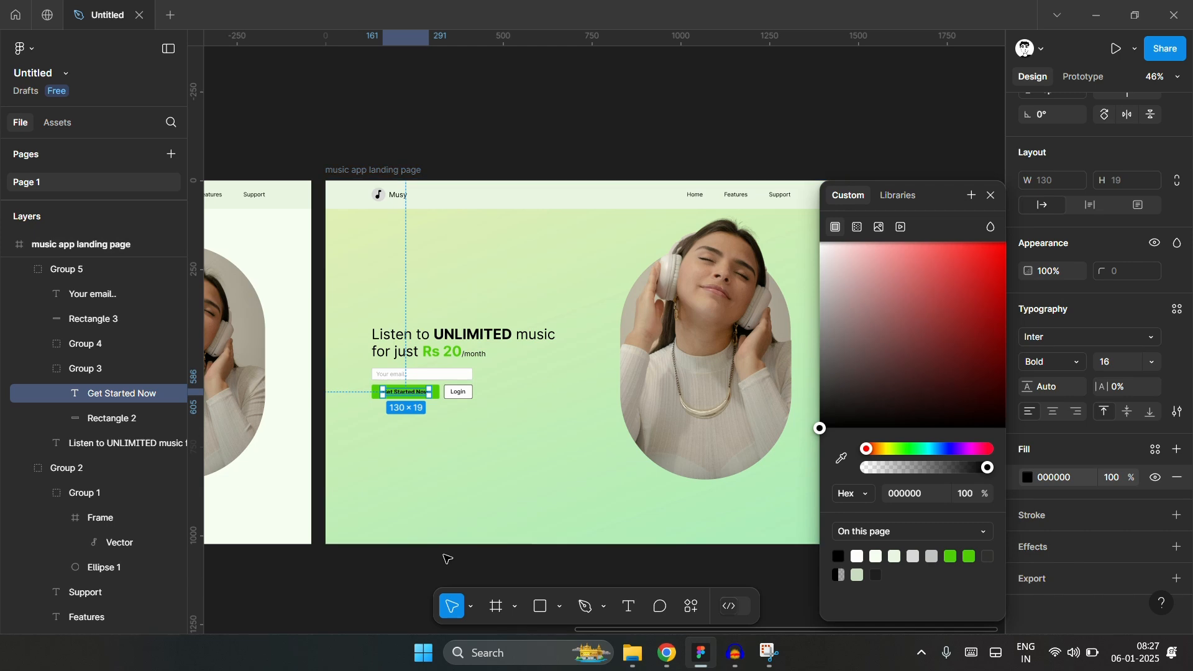
pyautogui.click(447, 559)
# - Move the cut-out headphone photo and its mask group together 50 px down in the gradient variant, leaving the background image in place
pyautogui.hscroll(-1, 913, 168)
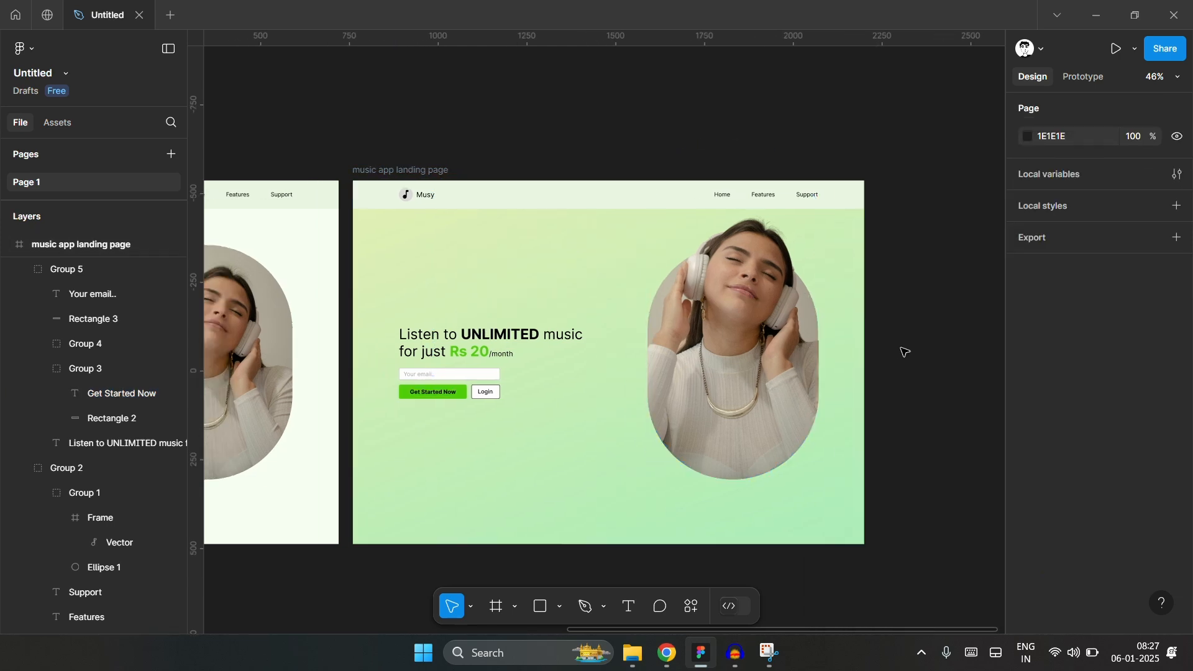
pyautogui.moveTo(904, 353); pyautogui.dragTo(708, 331)
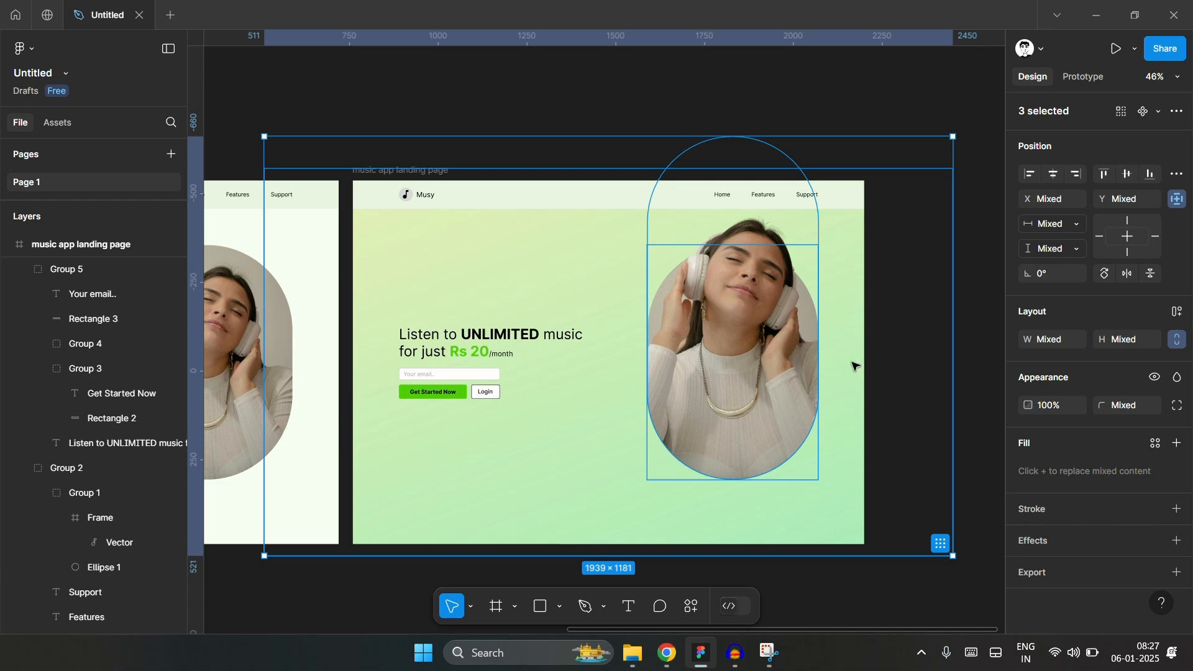
pyautogui.keyDown('shift'); pyautogui.click(848, 358); pyautogui.keyUp('shift')
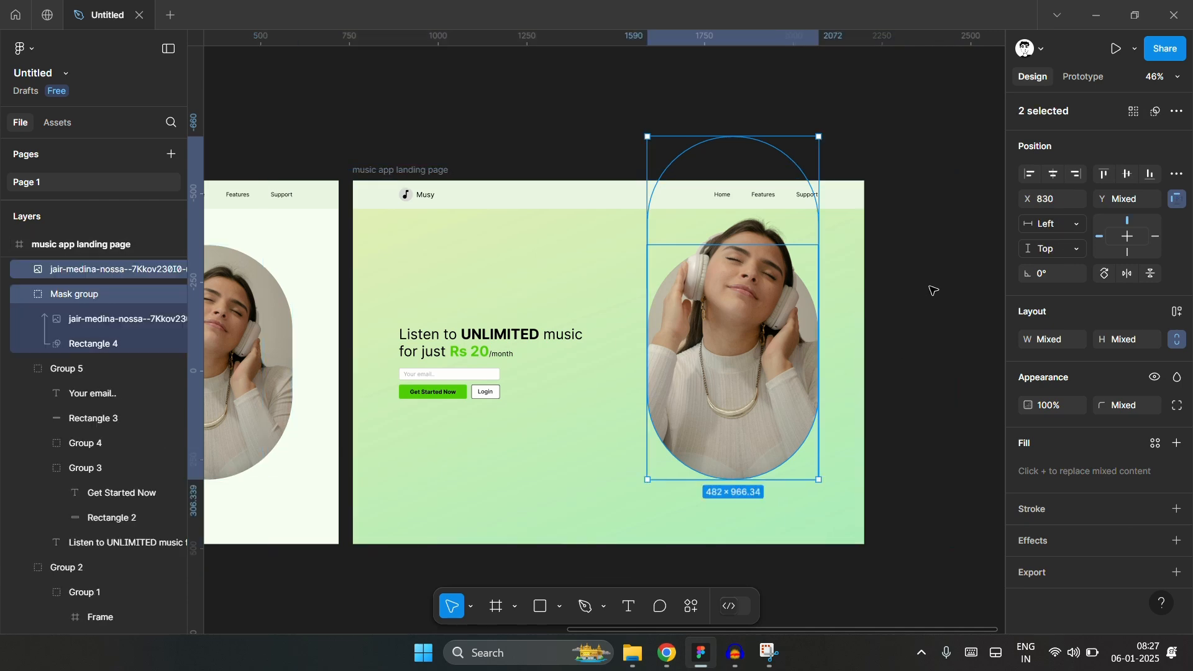
pyautogui.hotkey('shift', 'Down')
pyautogui.hotkey('shift', 'Down')
pyautogui.hotkey('shift', 'Down')
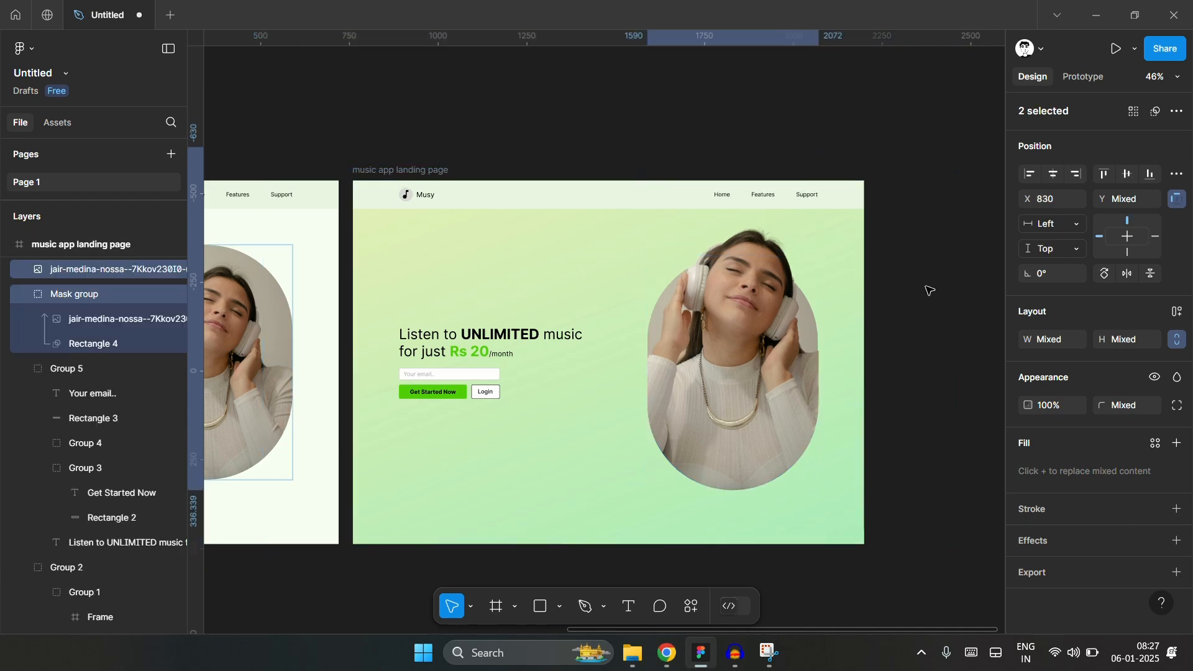
pyautogui.hotkey('shift', 'Down')
pyautogui.hotkey('shift', 'Down')
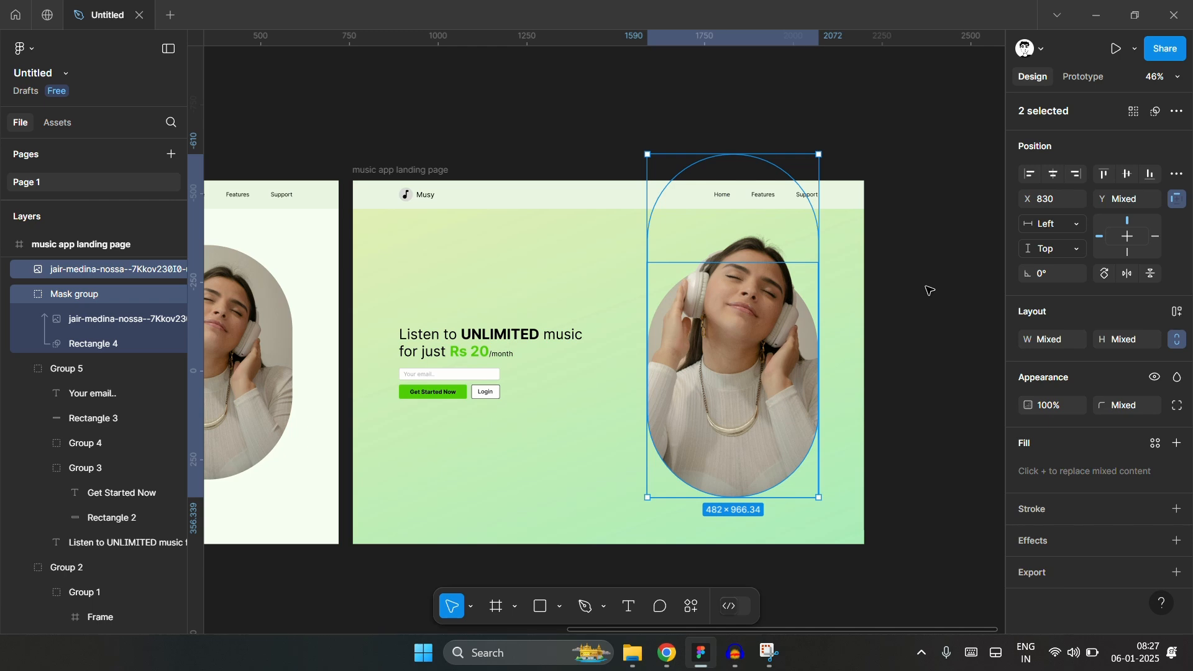
pyautogui.click(491, 131)
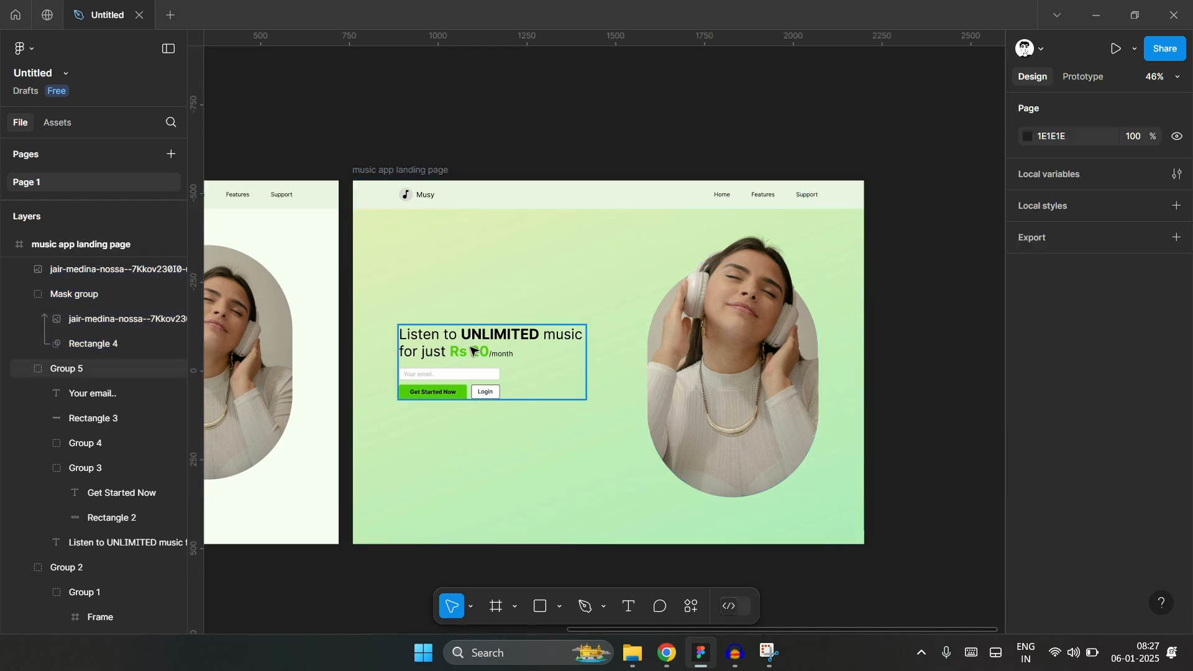
# - Examine the placement of the headline and form group, the photo and the navigation links in the gradient variant
pyautogui.click(475, 352)
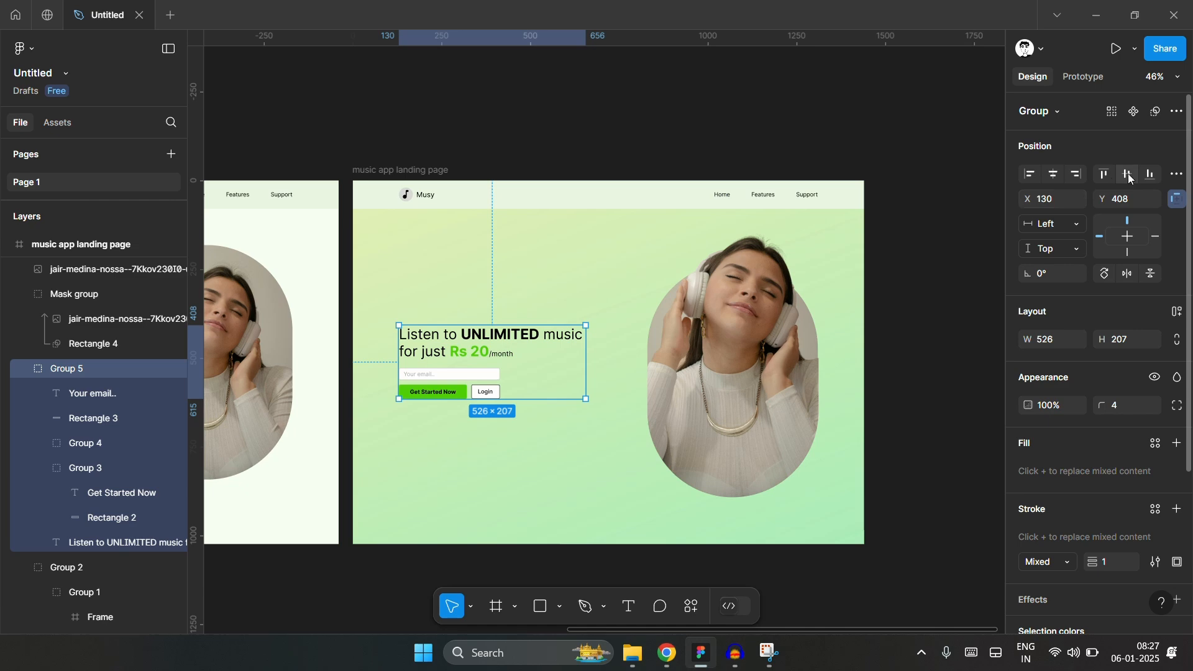
pyautogui.click(461, 141)
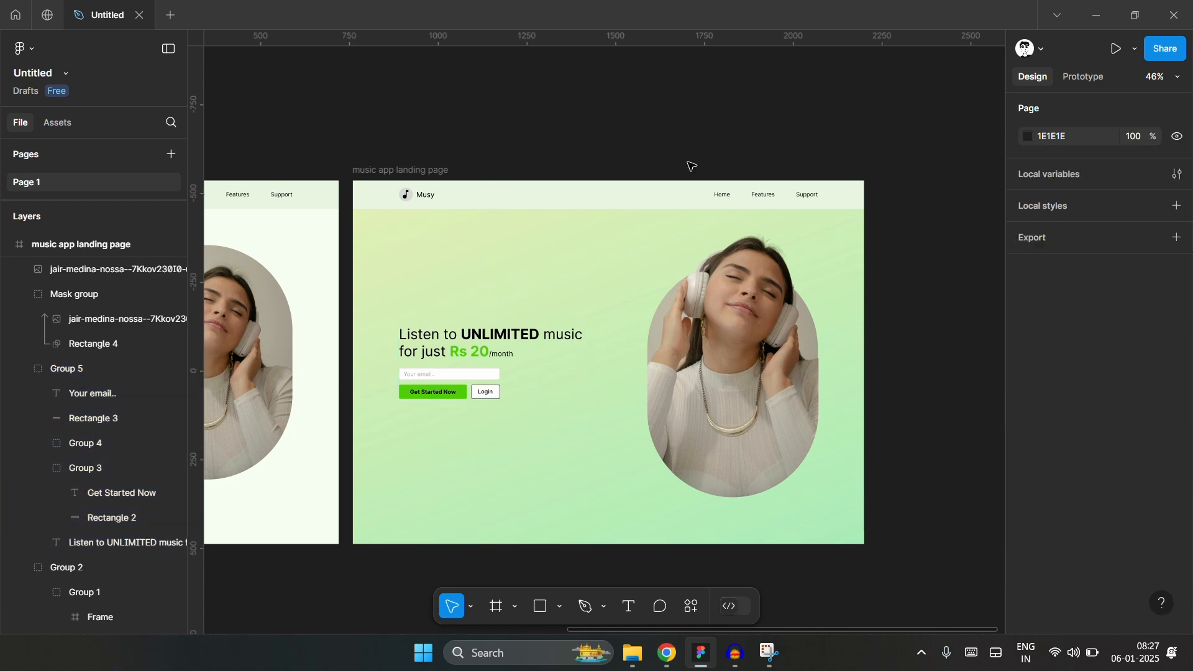
pyautogui.scroll(2, 758, 366)
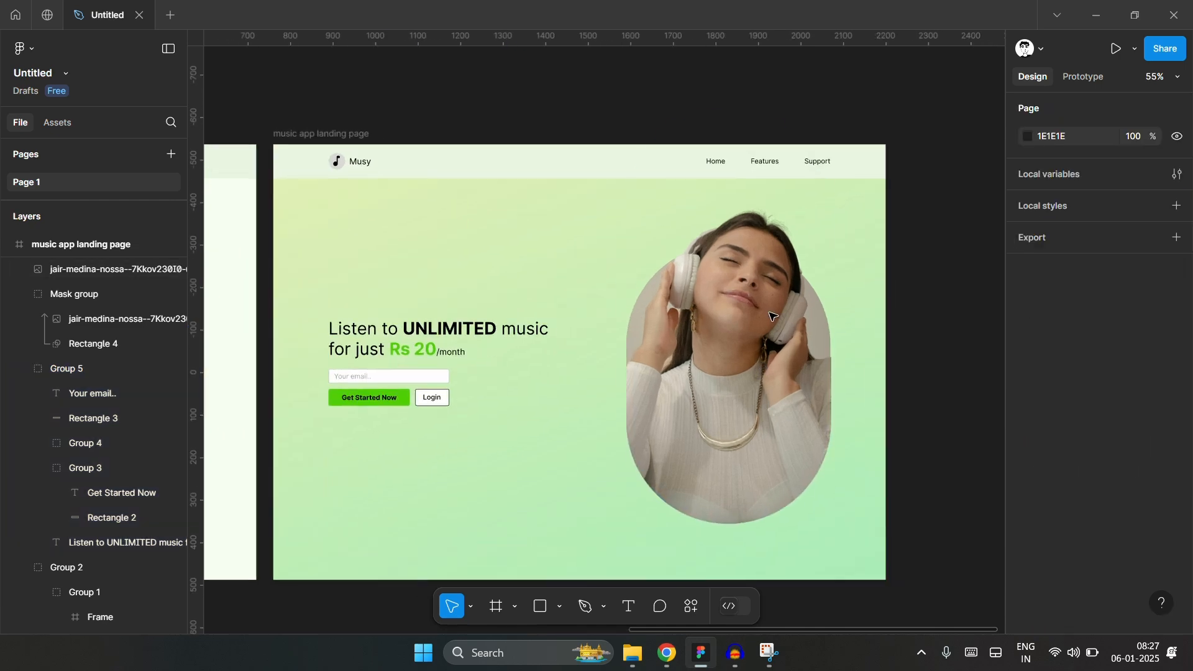
pyautogui.scroll(-1, 940, 261)
pyautogui.scroll(-1, 939, 261)
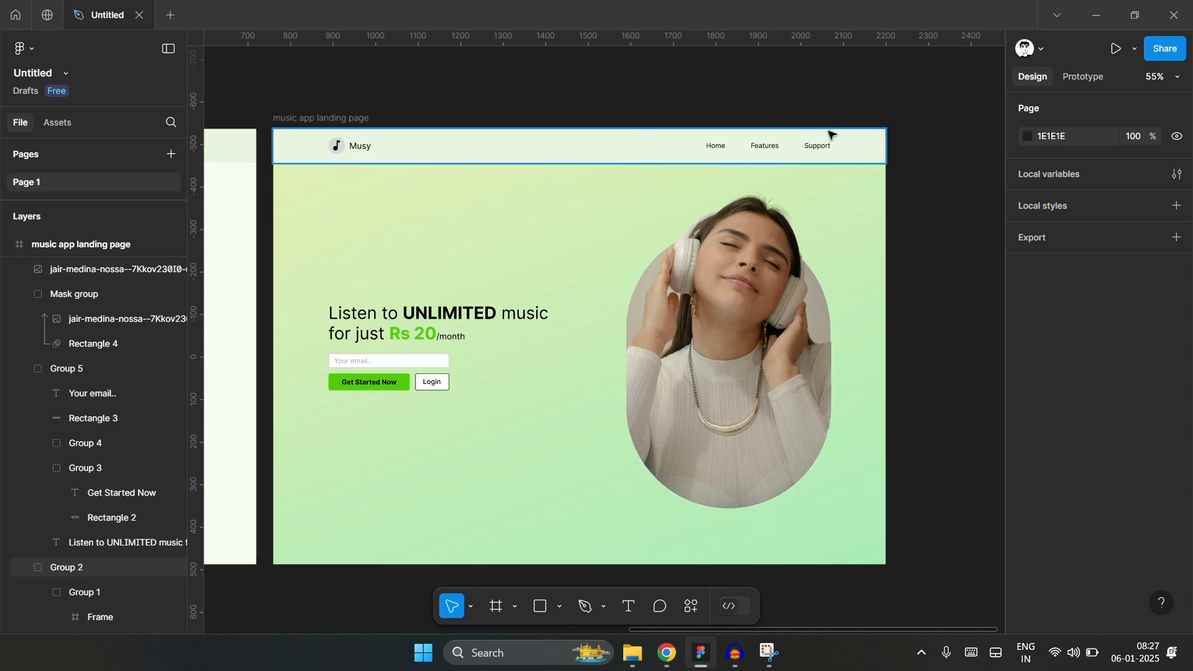
pyautogui.scroll(5, 829, 118)
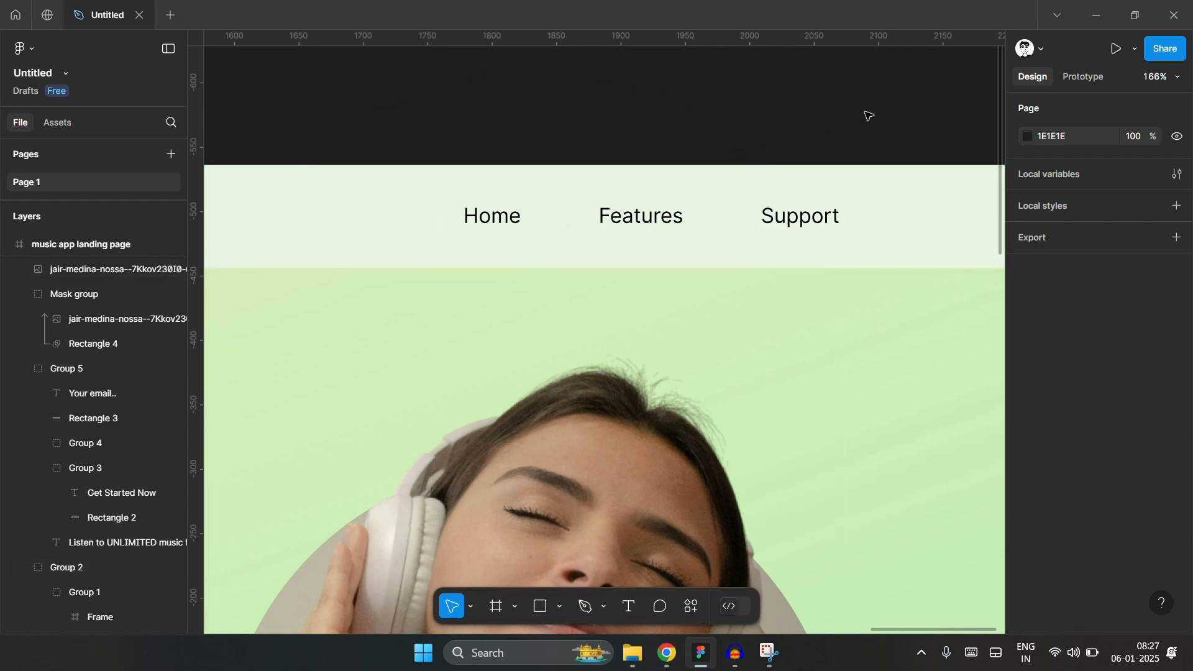
pyautogui.scroll(-10, 759, 132)
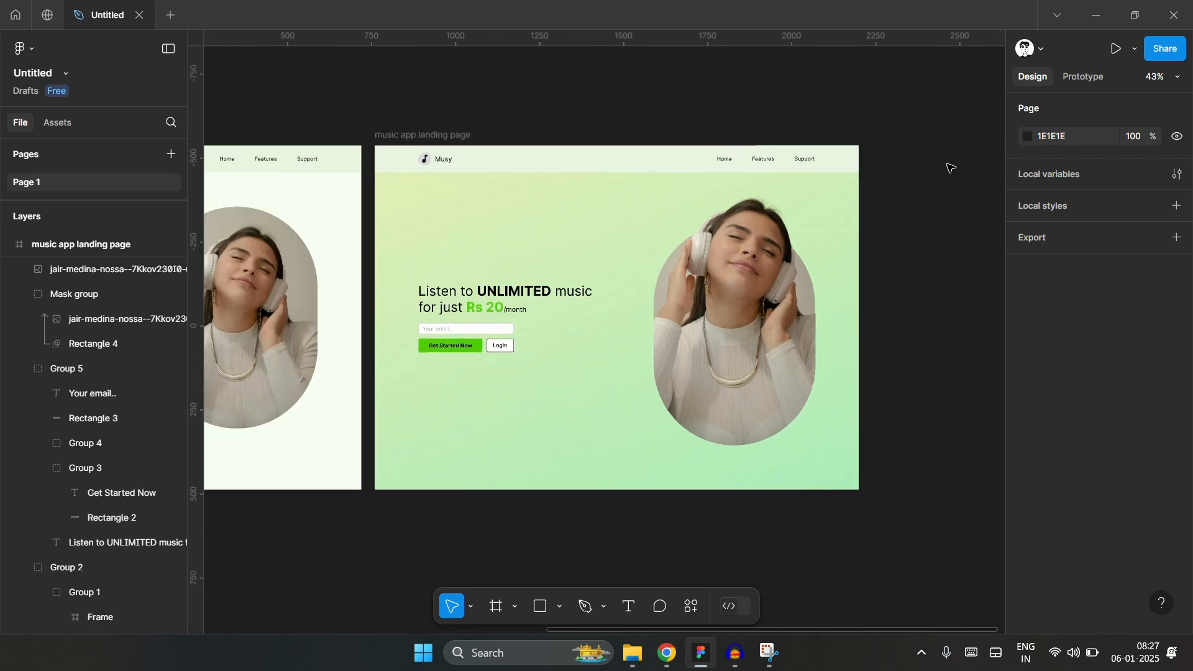
pyautogui.scroll(3, 671, 181)
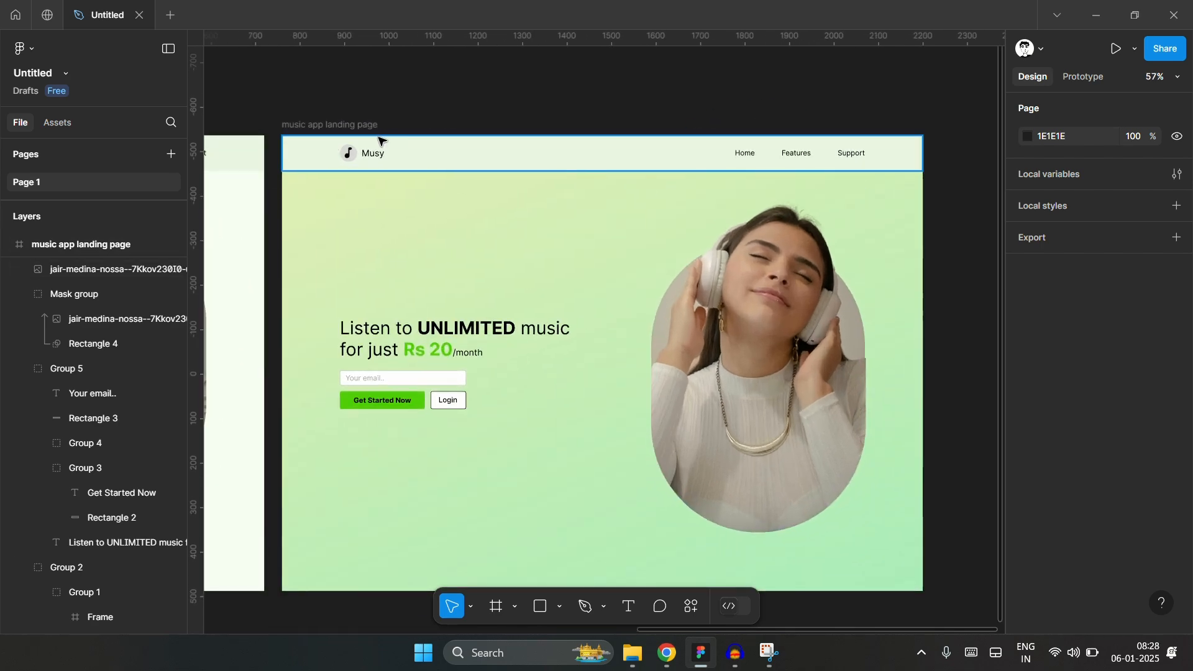
# - Set the fill of the music note in the gradient variant's logo to green (4FCE07)
pyautogui.scroll(3, 363, 144)
pyautogui.scroll(8, 362, 145)
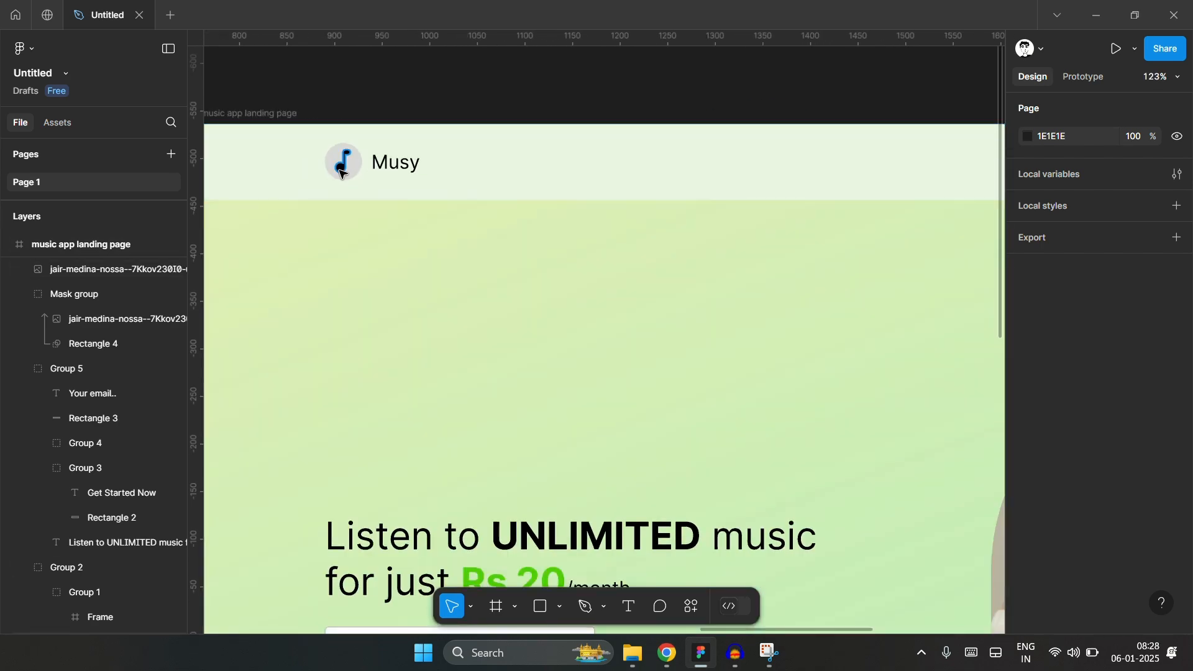
pyautogui.keyDown('ctrl'); pyautogui.click(343, 162); pyautogui.keyUp('ctrl')
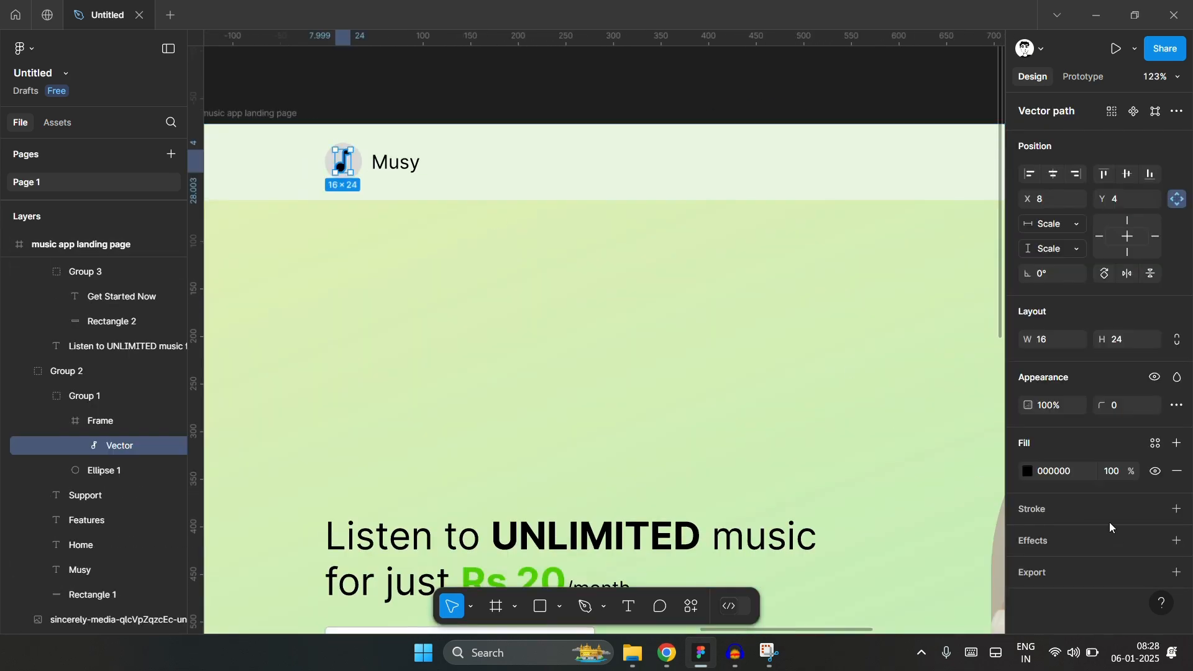
pyautogui.click(1028, 473)
pyautogui.click(969, 556)
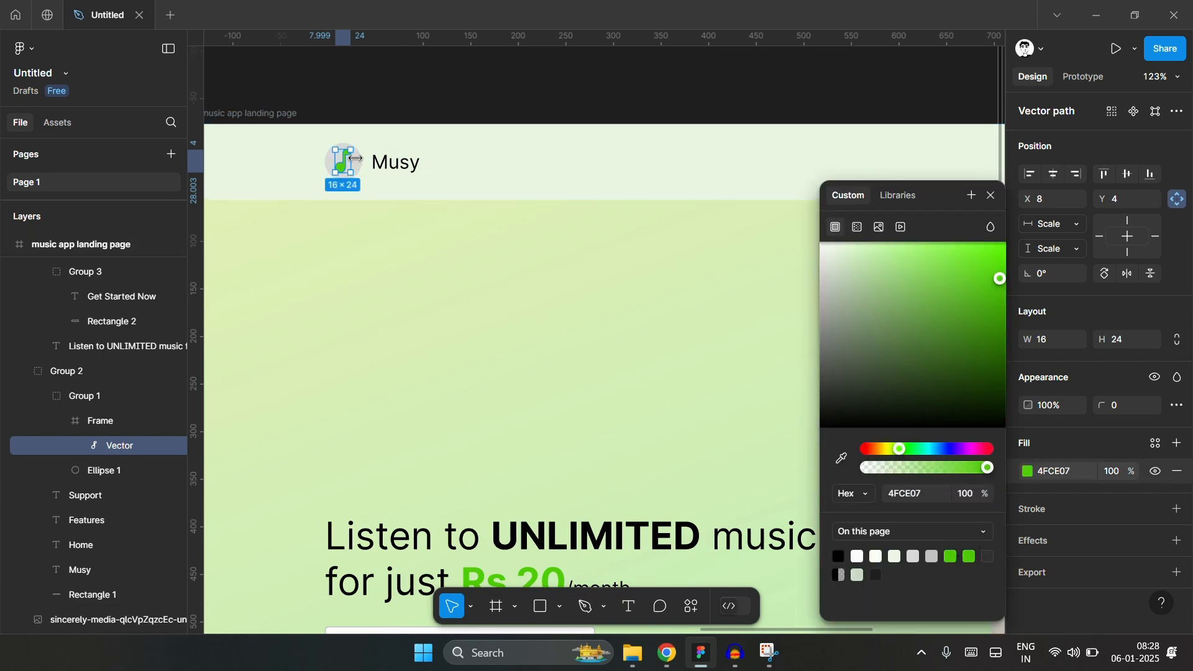
# - Set the fill of the logo's circle behind the music note to green (4FCE07)
pyautogui.click(359, 160)
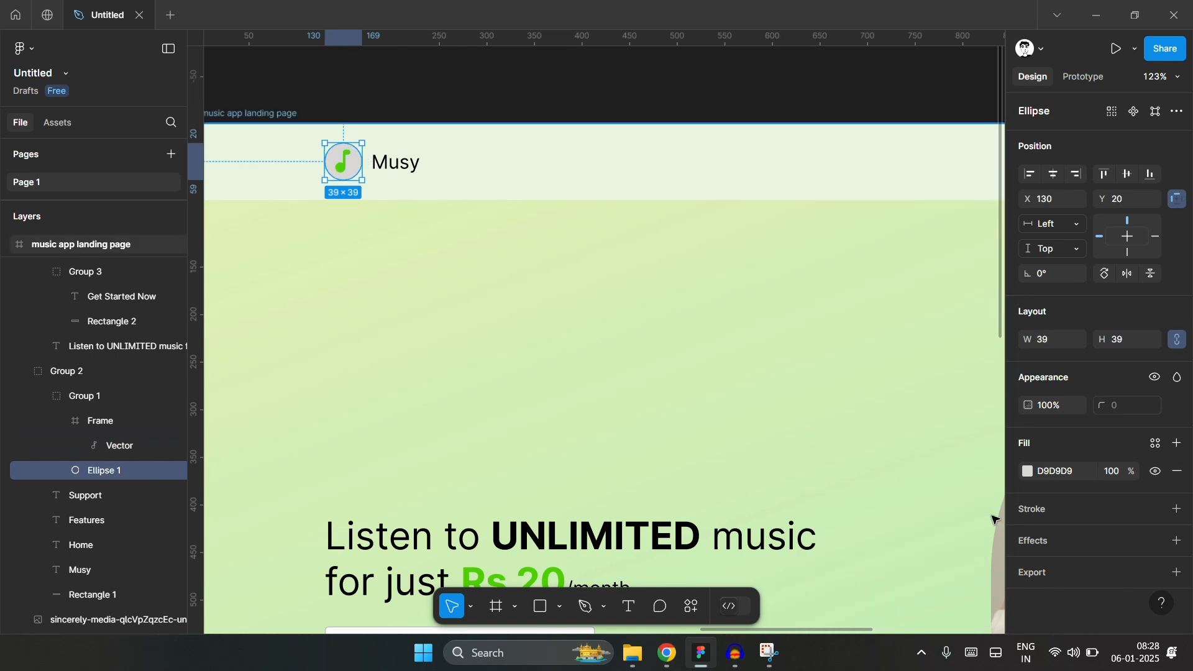
pyautogui.click(1028, 471)
pyautogui.click(969, 557)
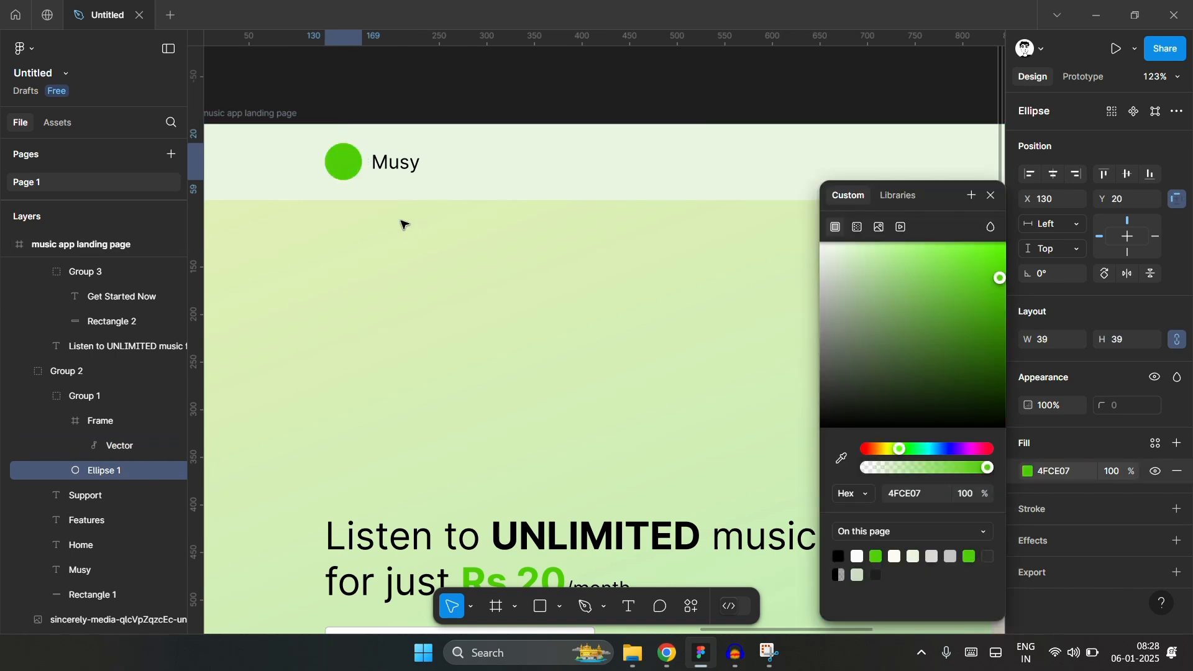
# - Change the music note inside the green logo circle to near-black (111311)
pyautogui.click(353, 167)
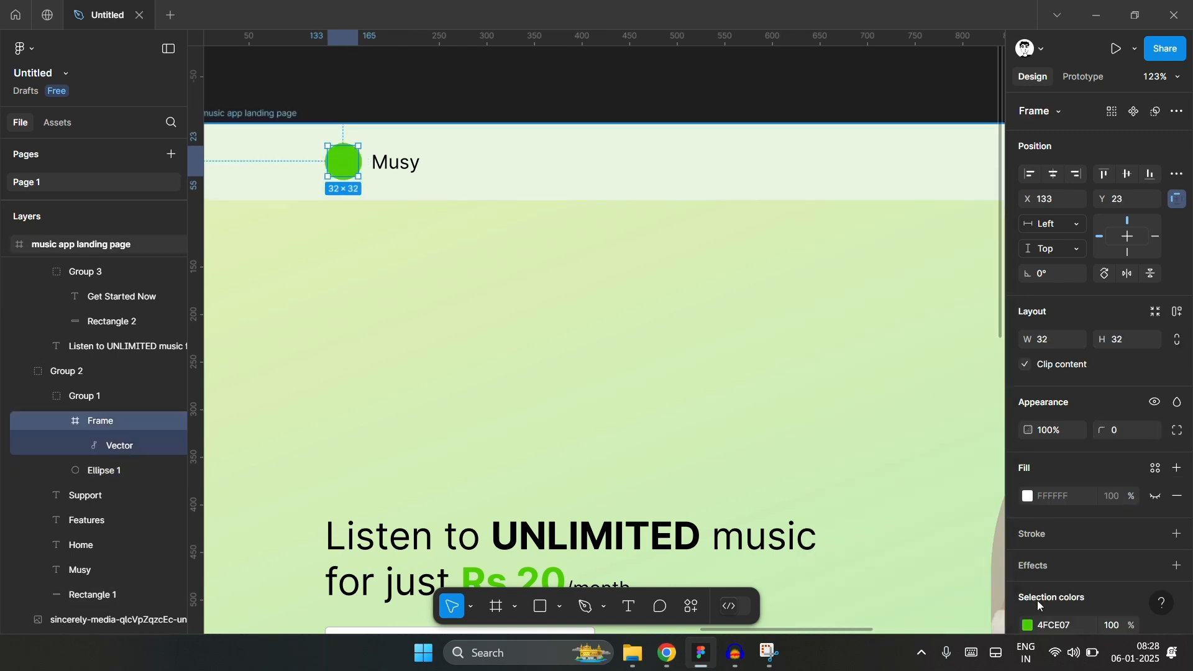
pyautogui.click(1028, 624)
pyautogui.moveTo(838, 422); pyautogui.dragTo(780, 445)
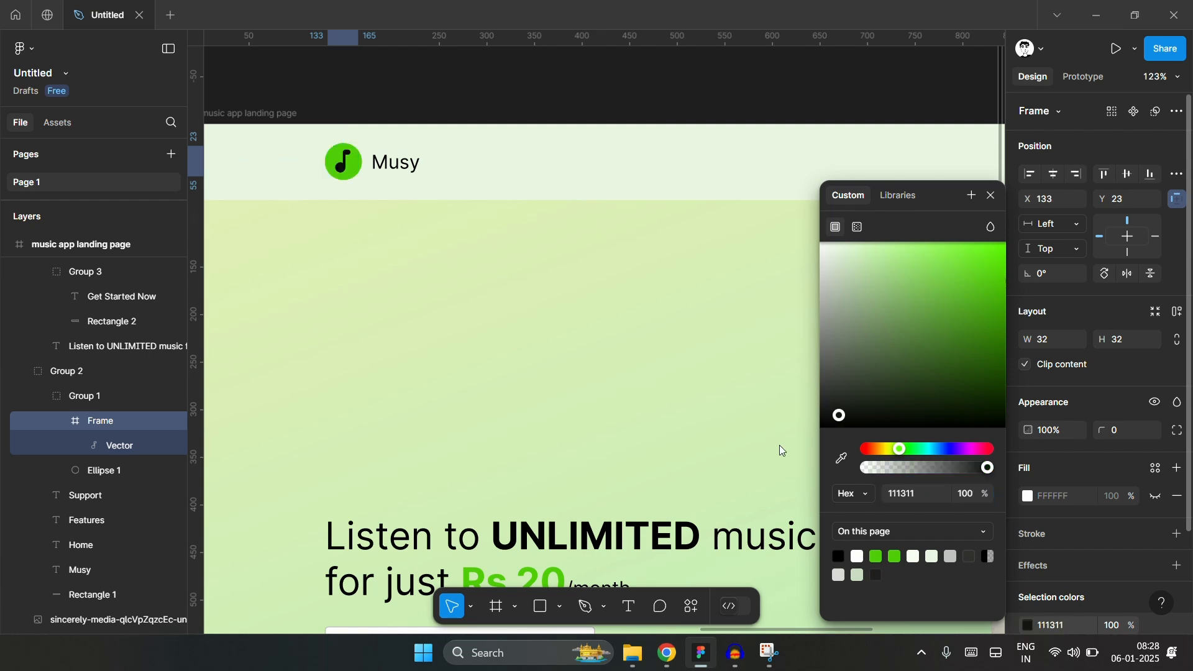
pyautogui.click(513, 105)
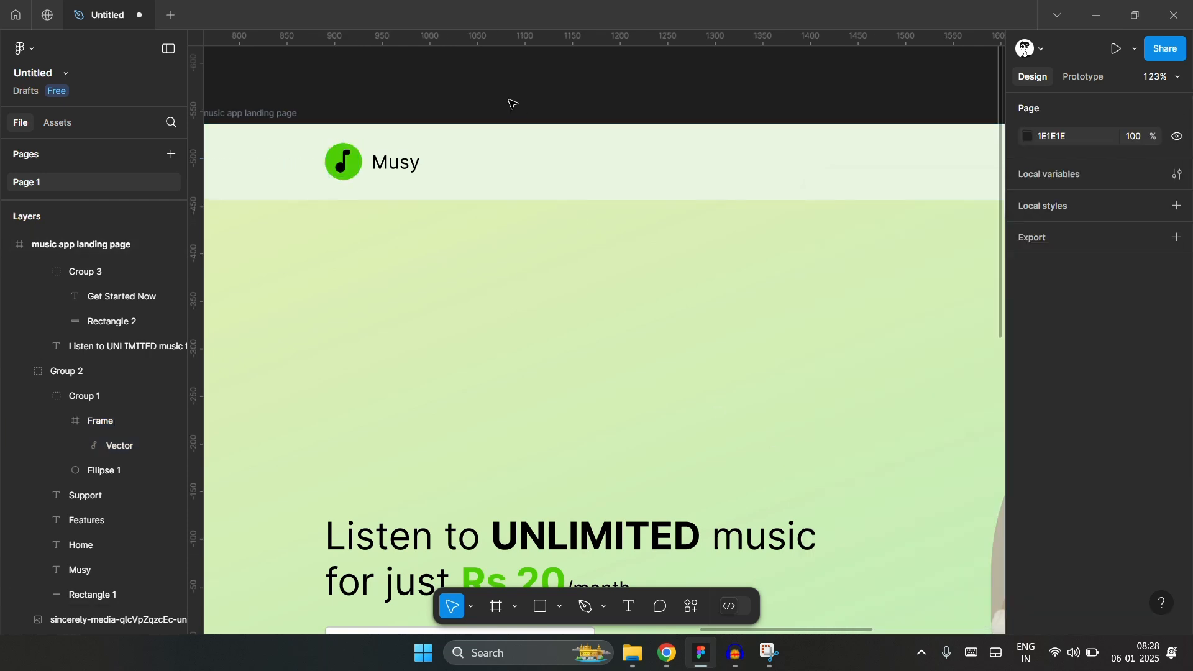
# - Compare the two landing page variants side by side and review the gradient variant with its green logo
pyautogui.scroll(-6, 730, 187)
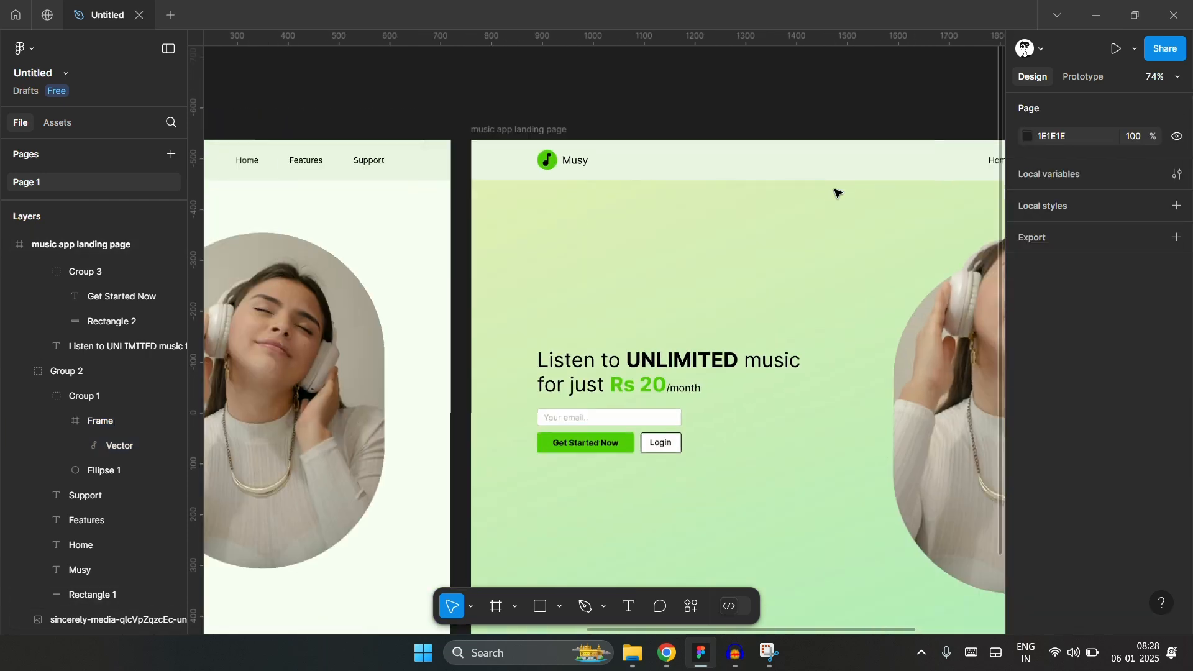
pyautogui.scroll(-3, 338, 218)
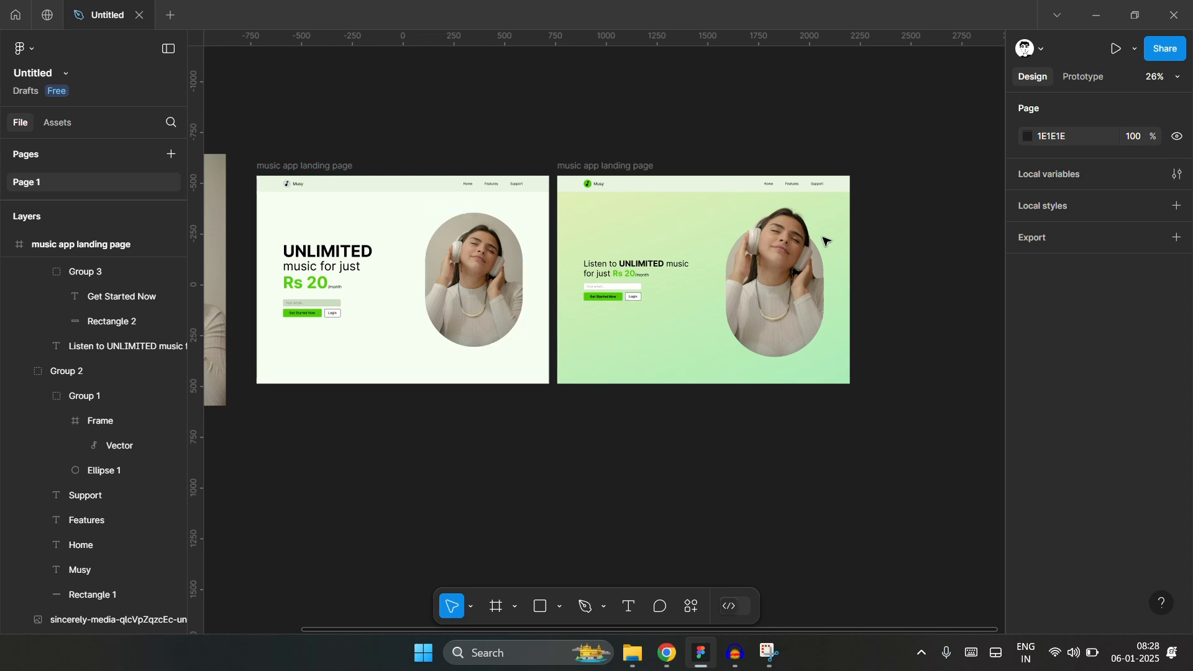
pyautogui.scroll(5, 804, 271)
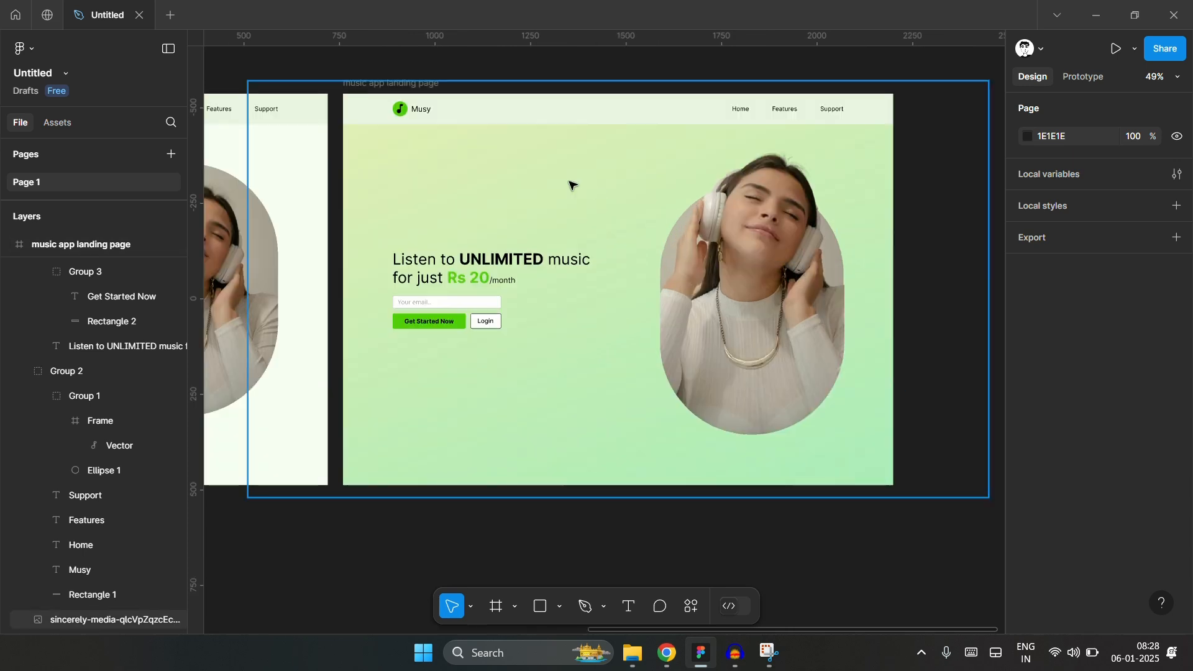
pyautogui.scroll(1, 567, 187)
pyautogui.scroll(1, 708, 71)
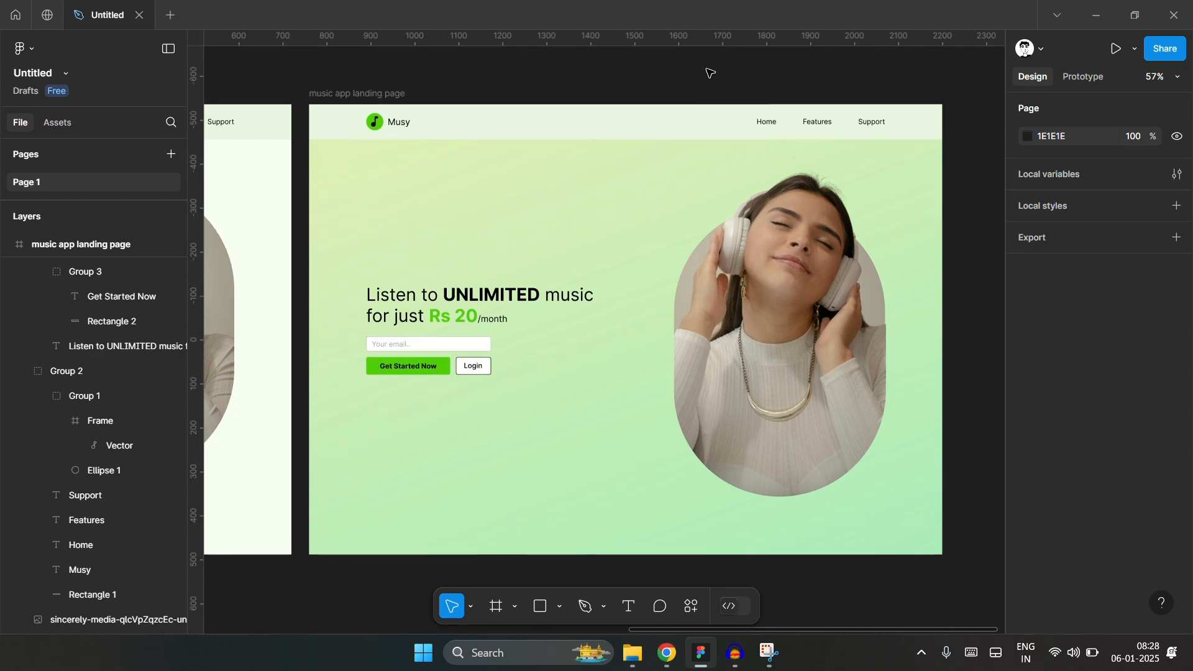